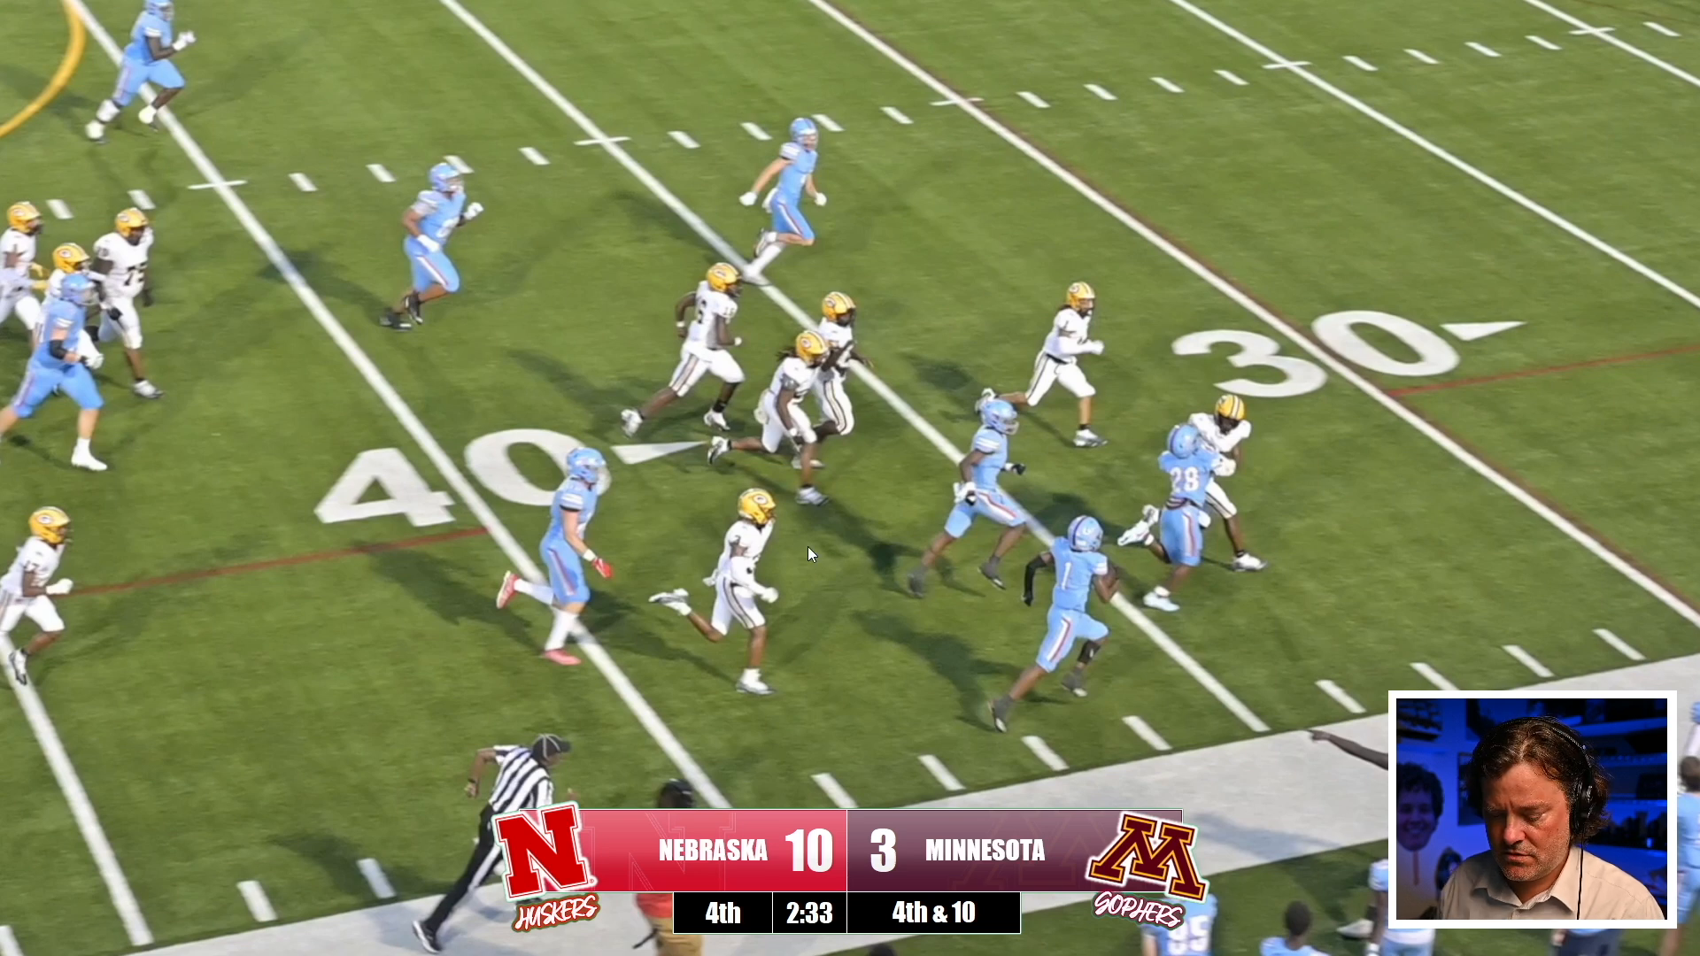
- Leave the full-screen view and remove the Scorebug source from the DF Studios 2 scene
{"action": "key", "text": "Escape"}
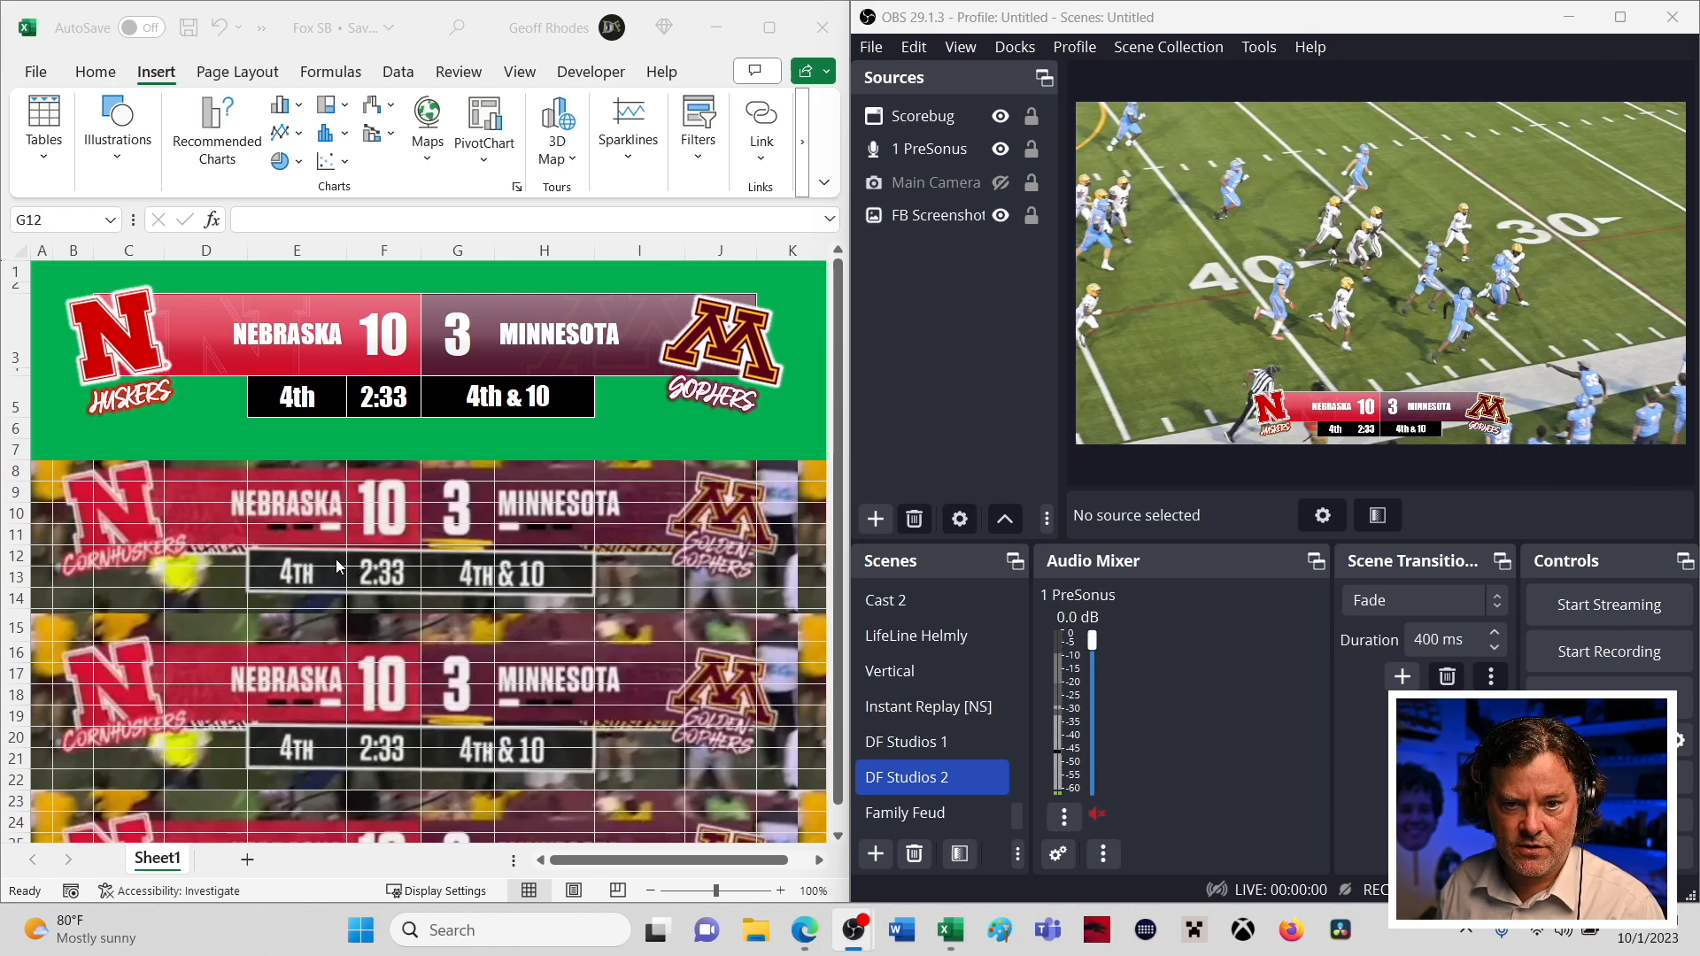
{"action": "left_click", "coordinate": [1375, 413]}
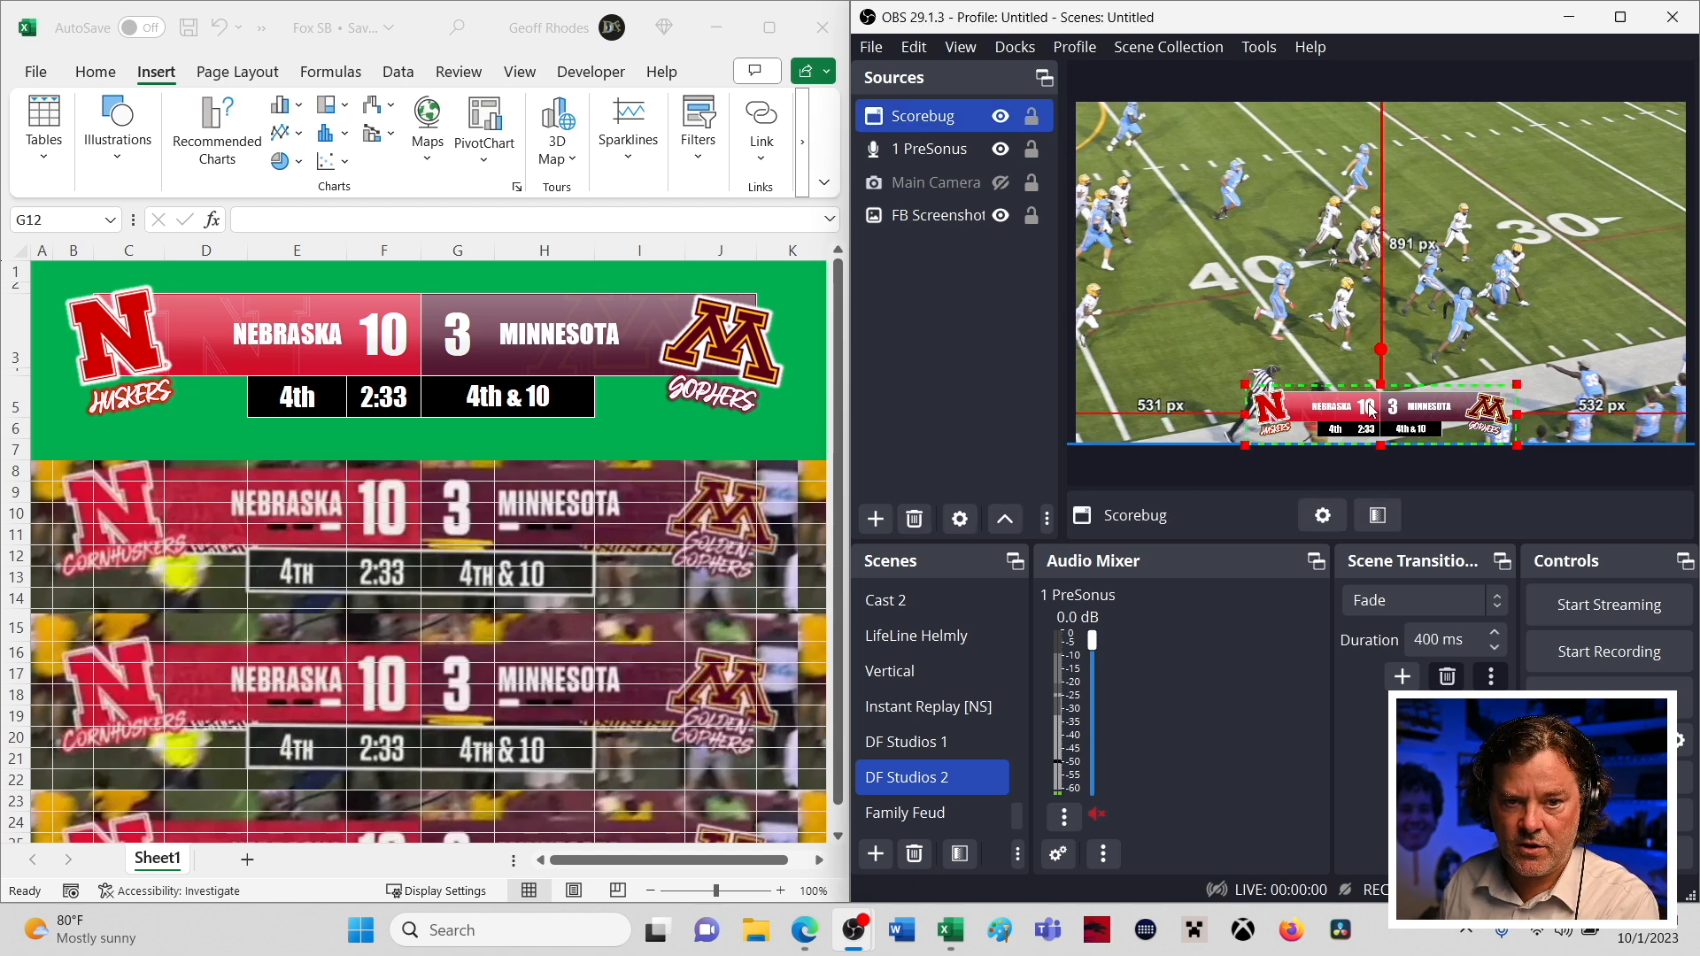
{"action": "key", "text": "Delete"}
{"action": "left_click", "coordinate": [1368, 491]}
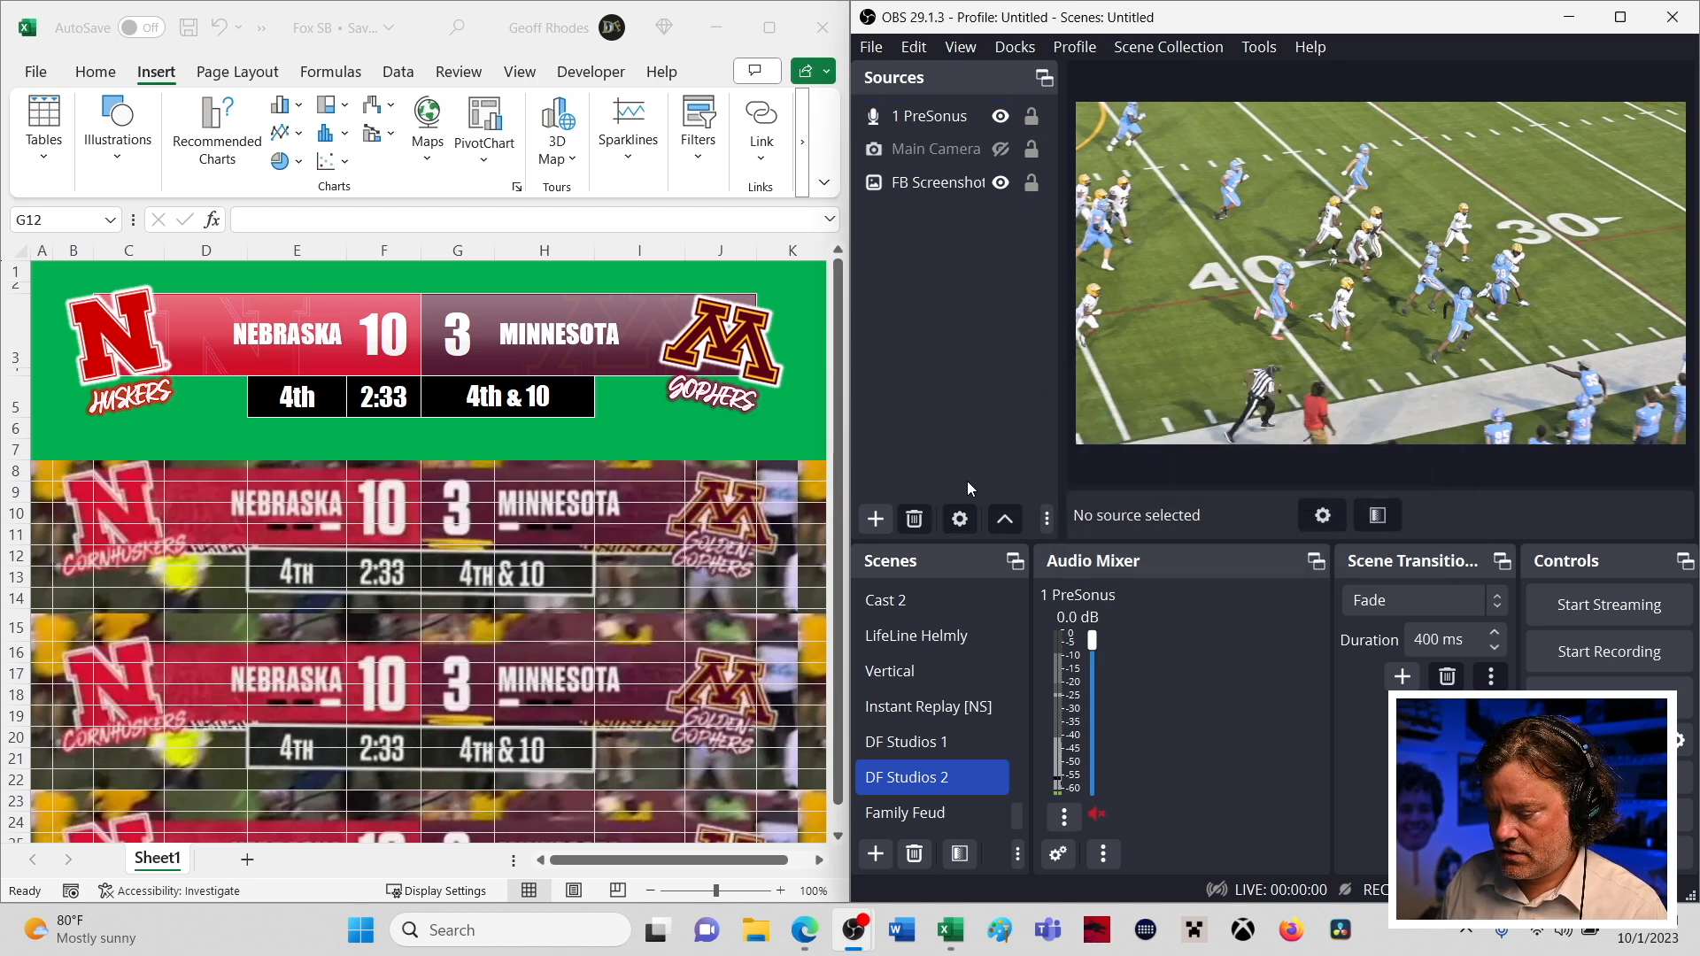
- Switch to Excel and create a new blank workbook
{"action": "left_click", "coordinate": [370, 534]}
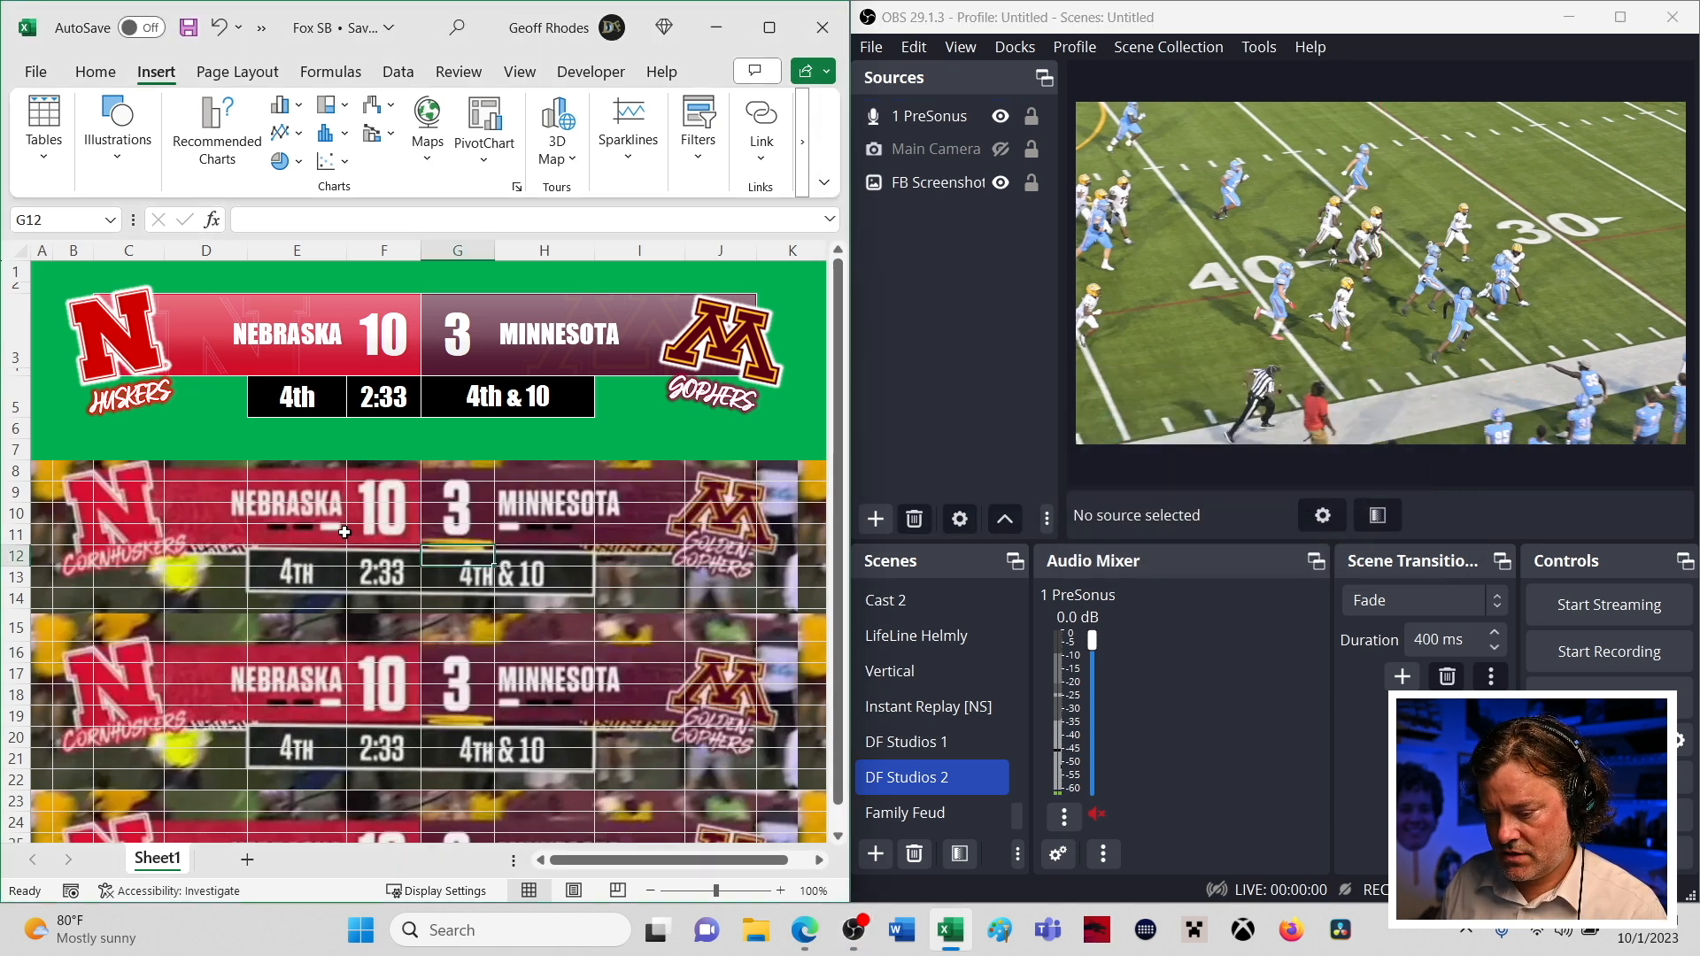
{"action": "left_click", "coordinate": [37, 73]}
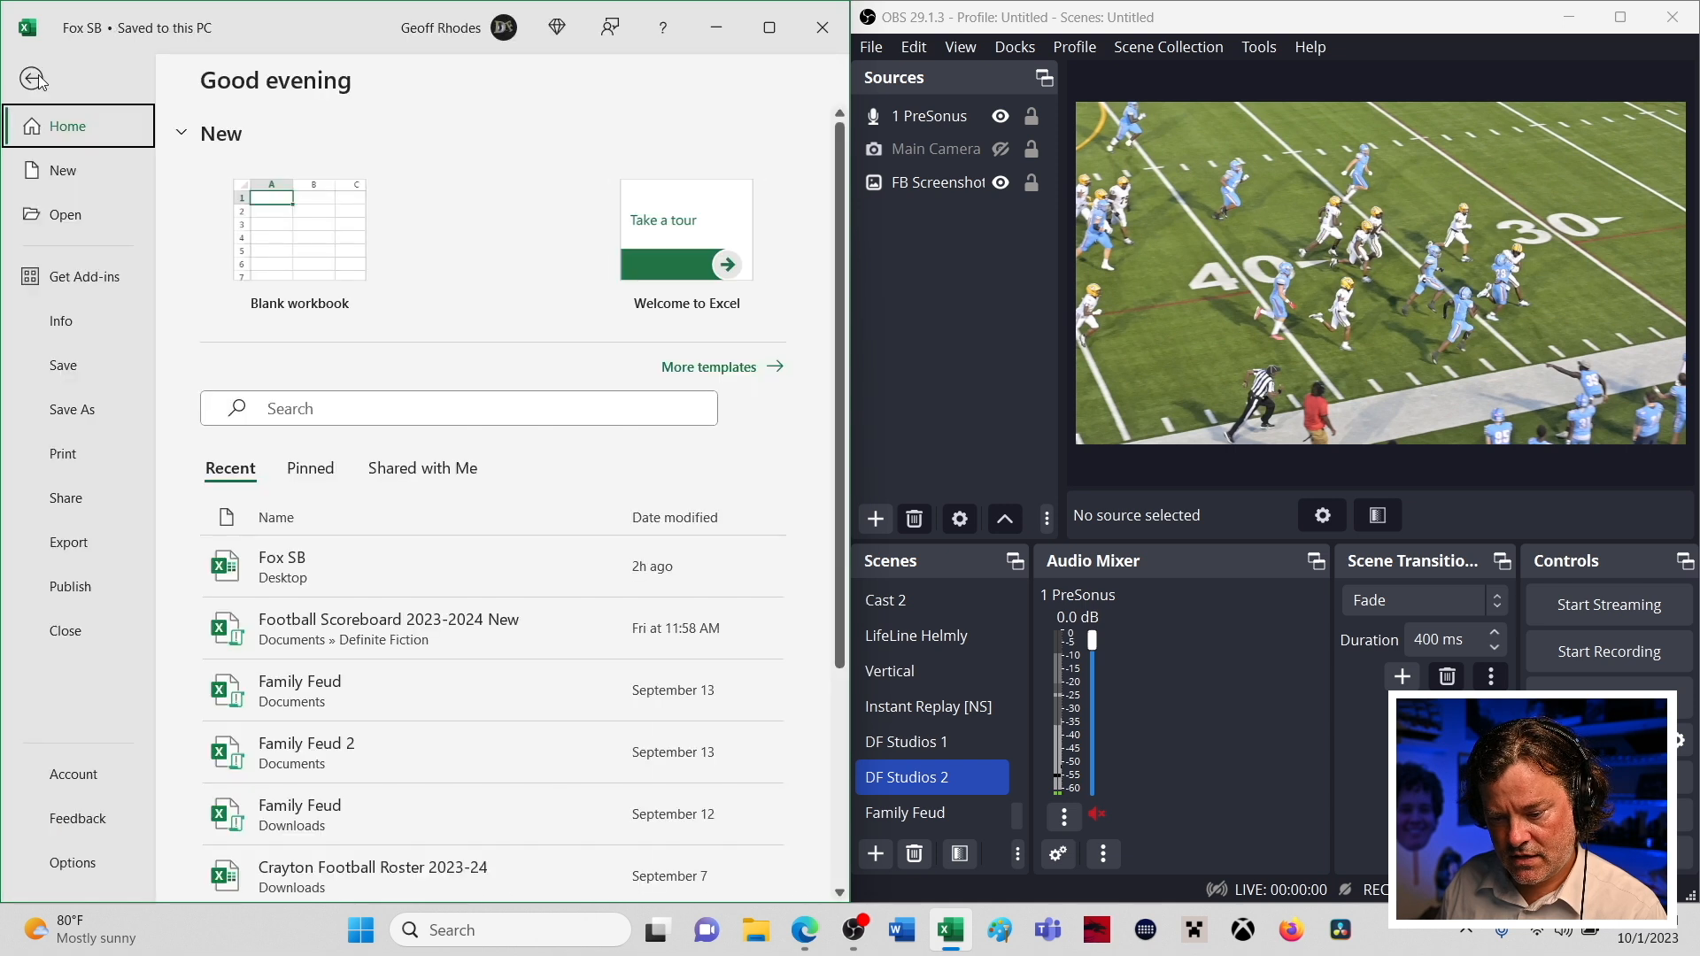
{"action": "left_click", "coordinate": [64, 169]}
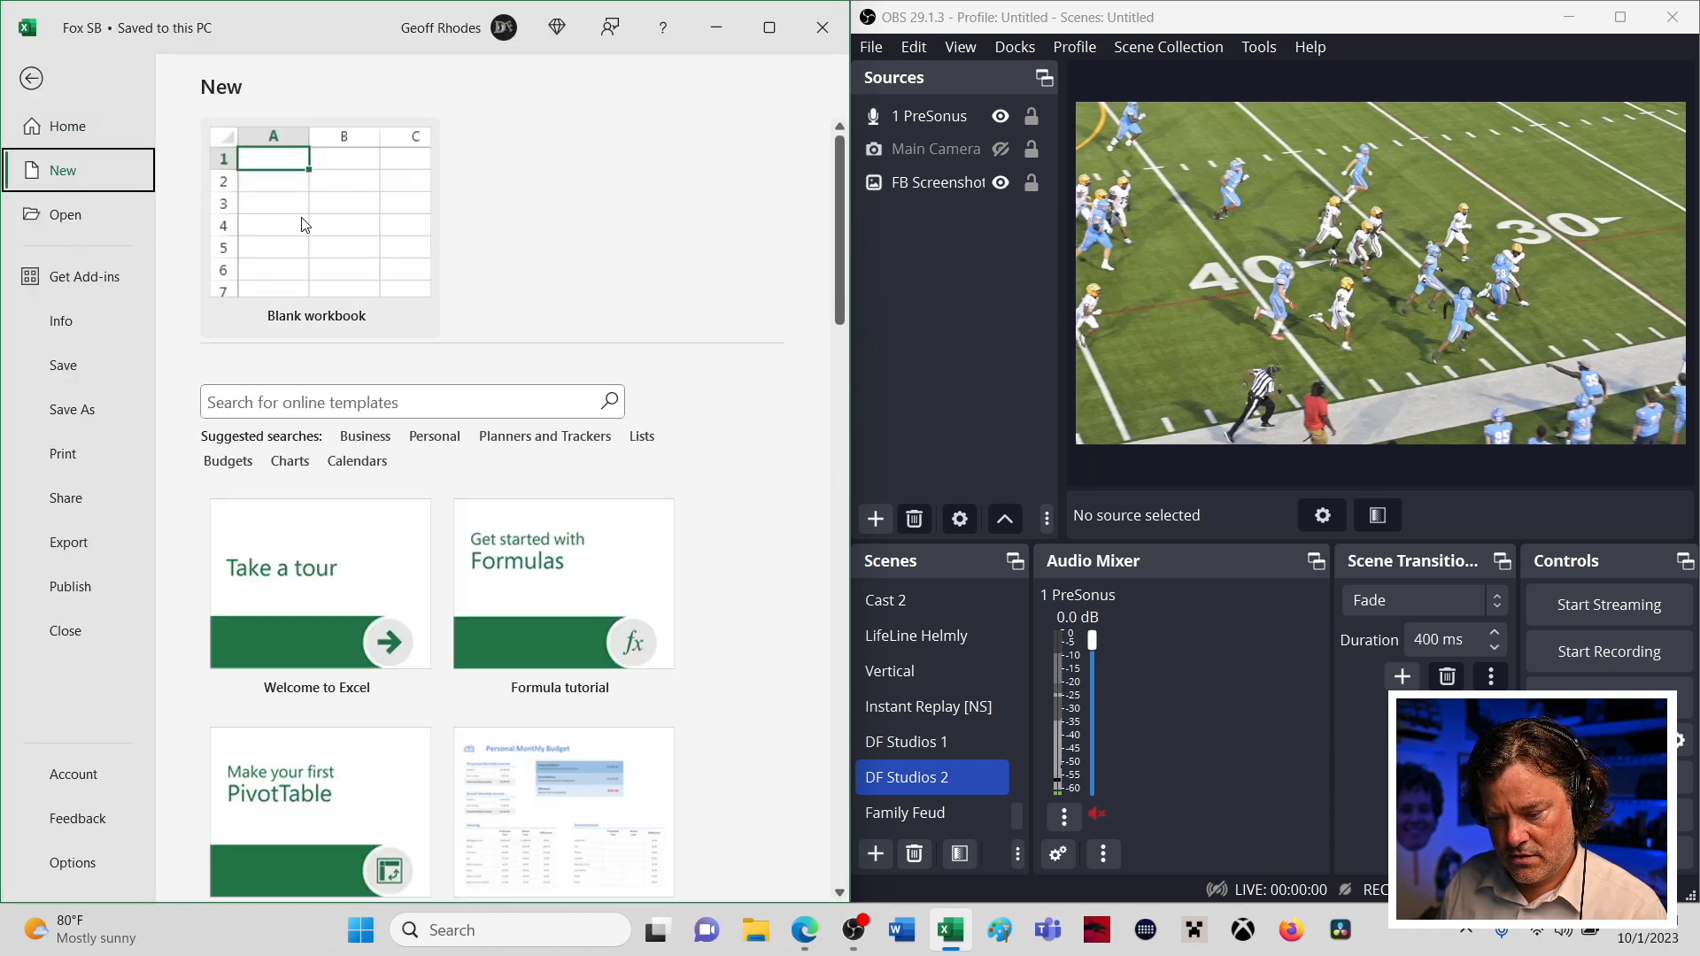
{"action": "left_click", "coordinate": [306, 226]}
- Set the image file "scorebug 1" from the Desktop as the sheet background
{"action": "left_click", "coordinate": [251, 74]}
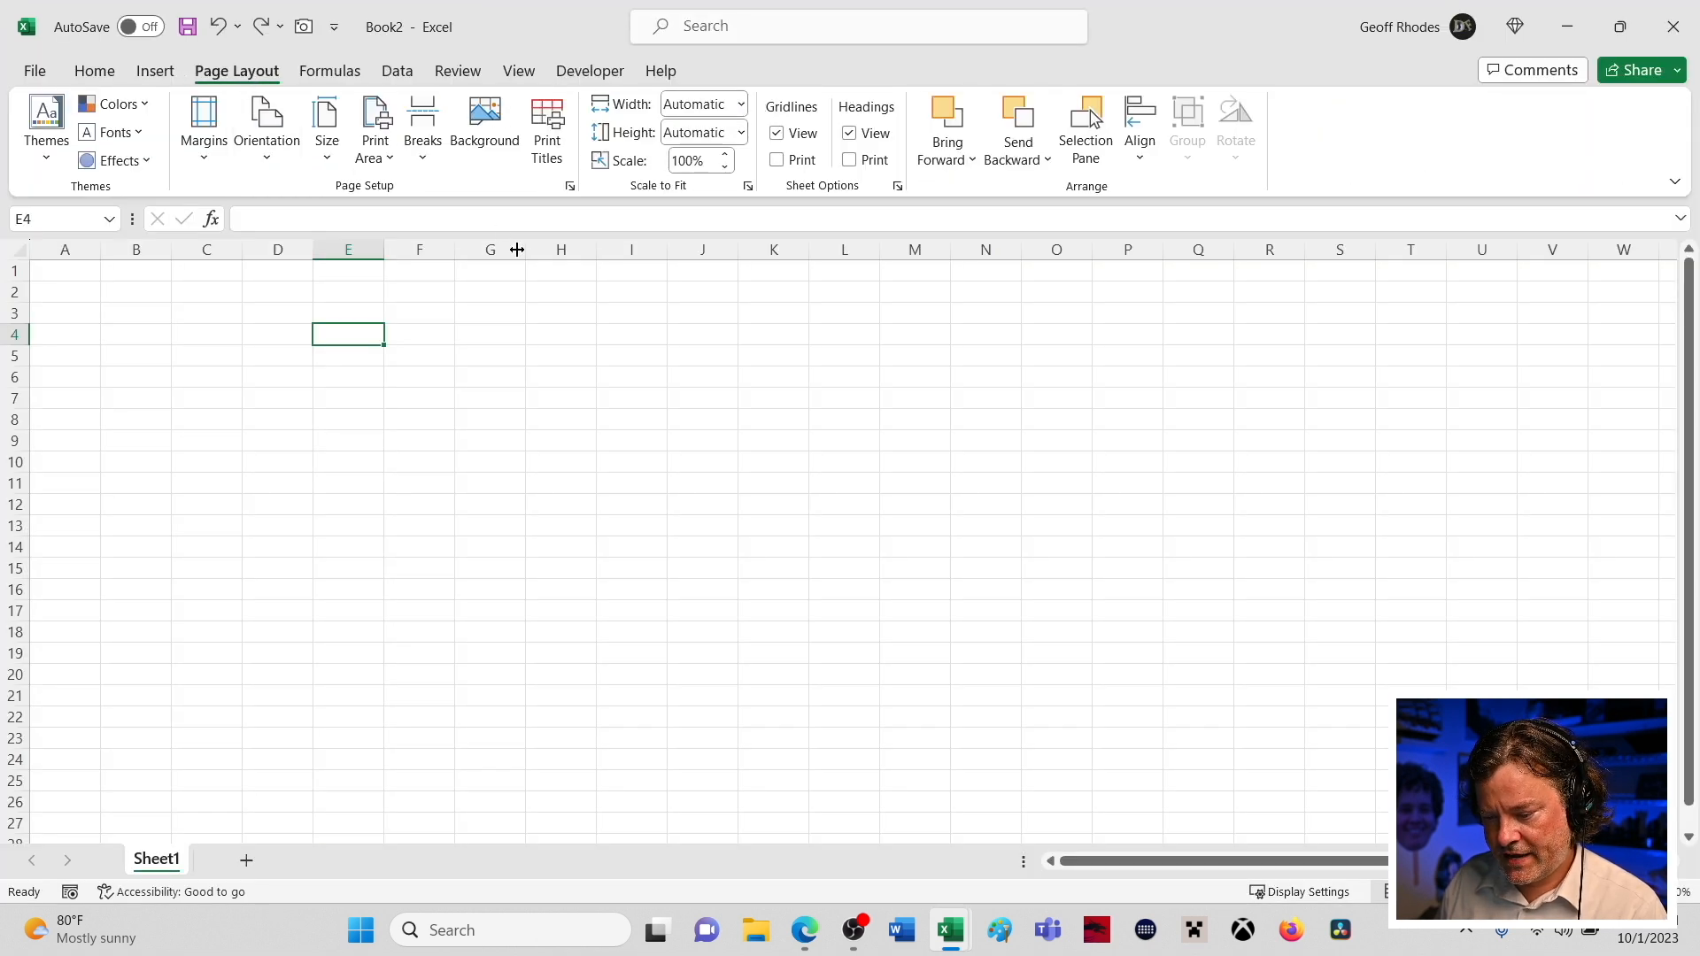
{"action": "left_click", "coordinate": [498, 130]}
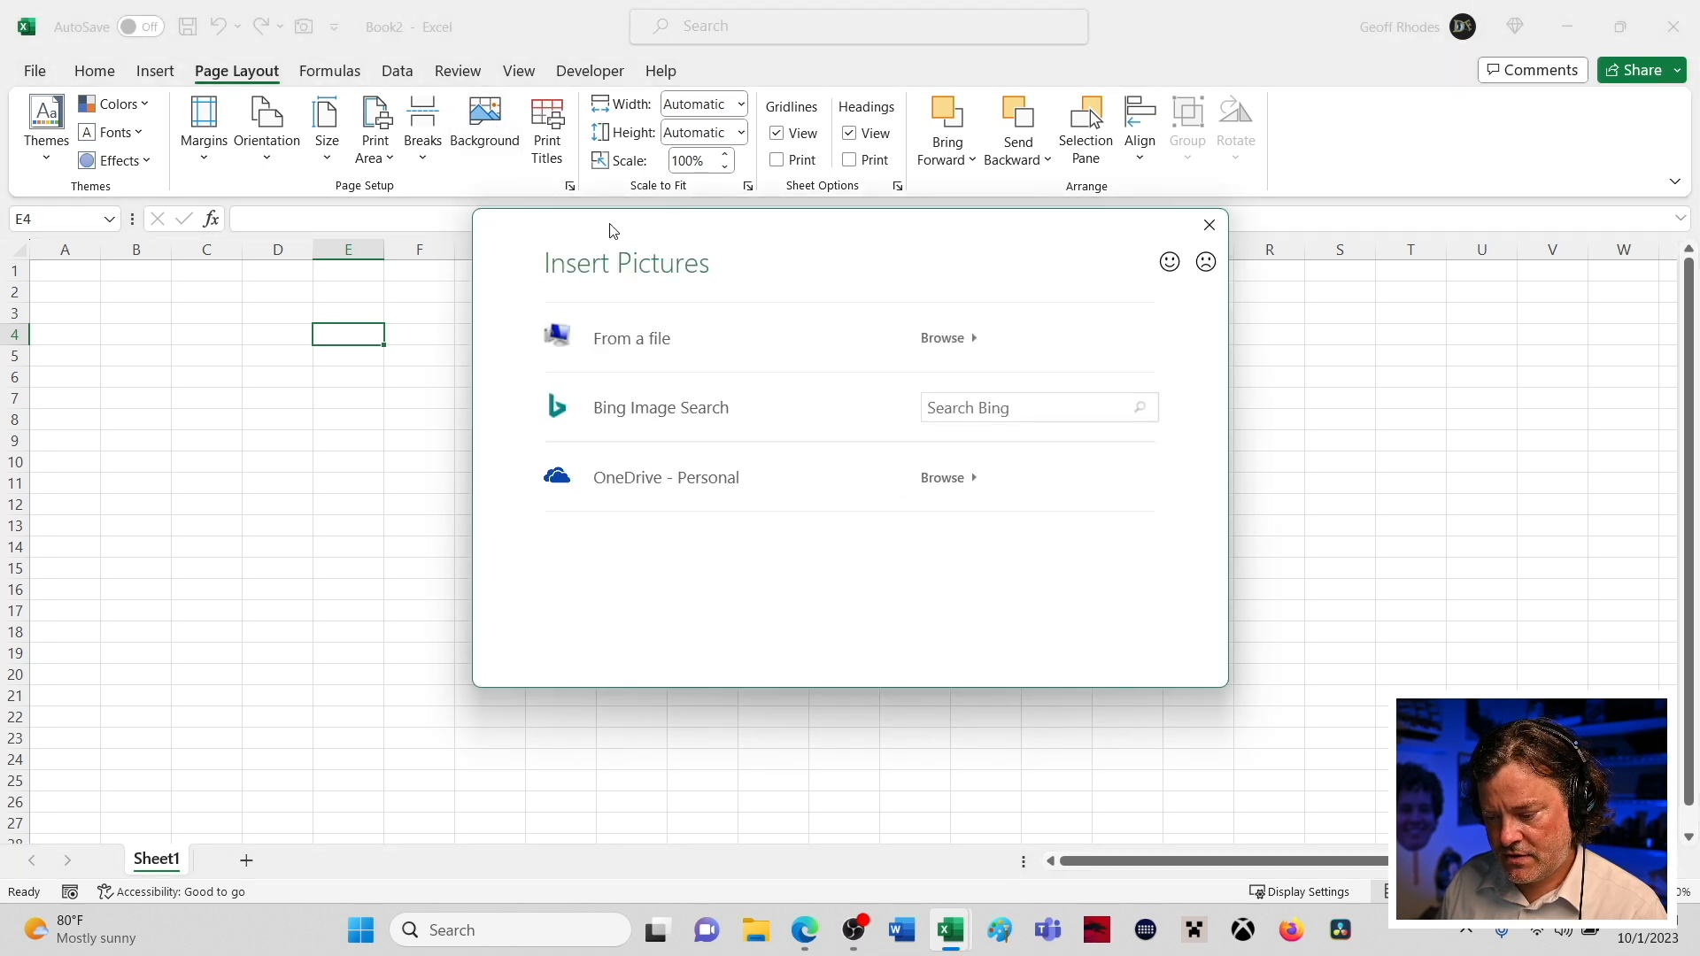
{"action": "left_click", "coordinate": [646, 342]}
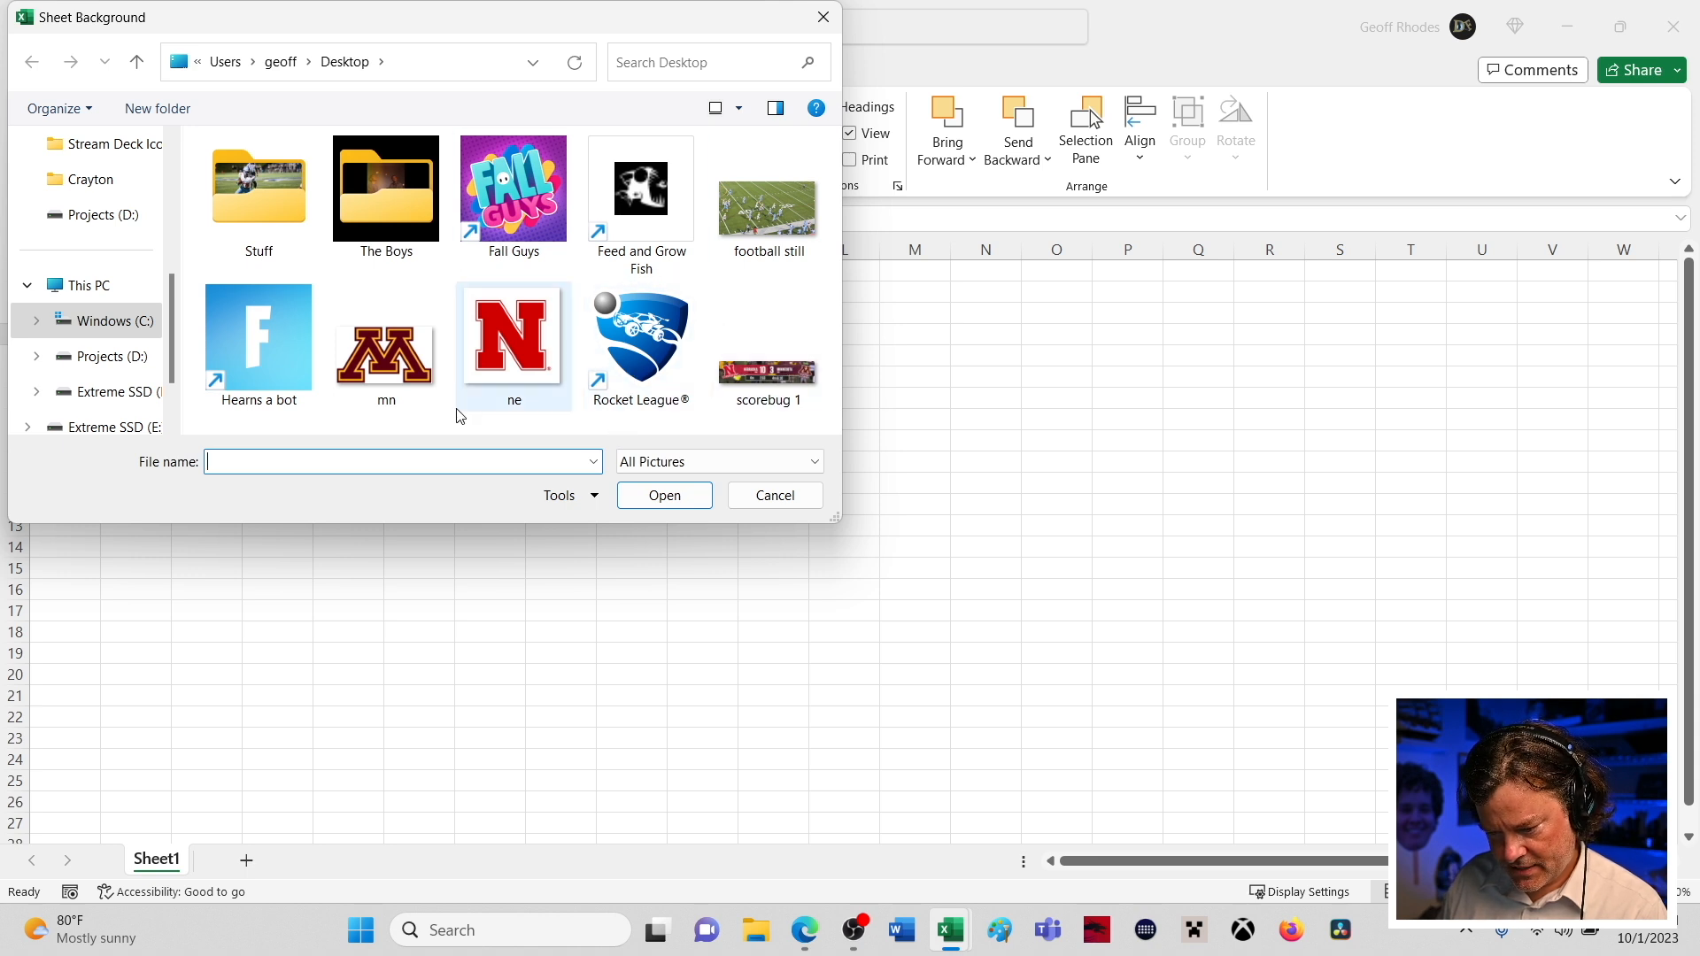
{"action": "left_click", "coordinate": [767, 369]}
{"action": "double_click", "coordinate": [766, 369]}
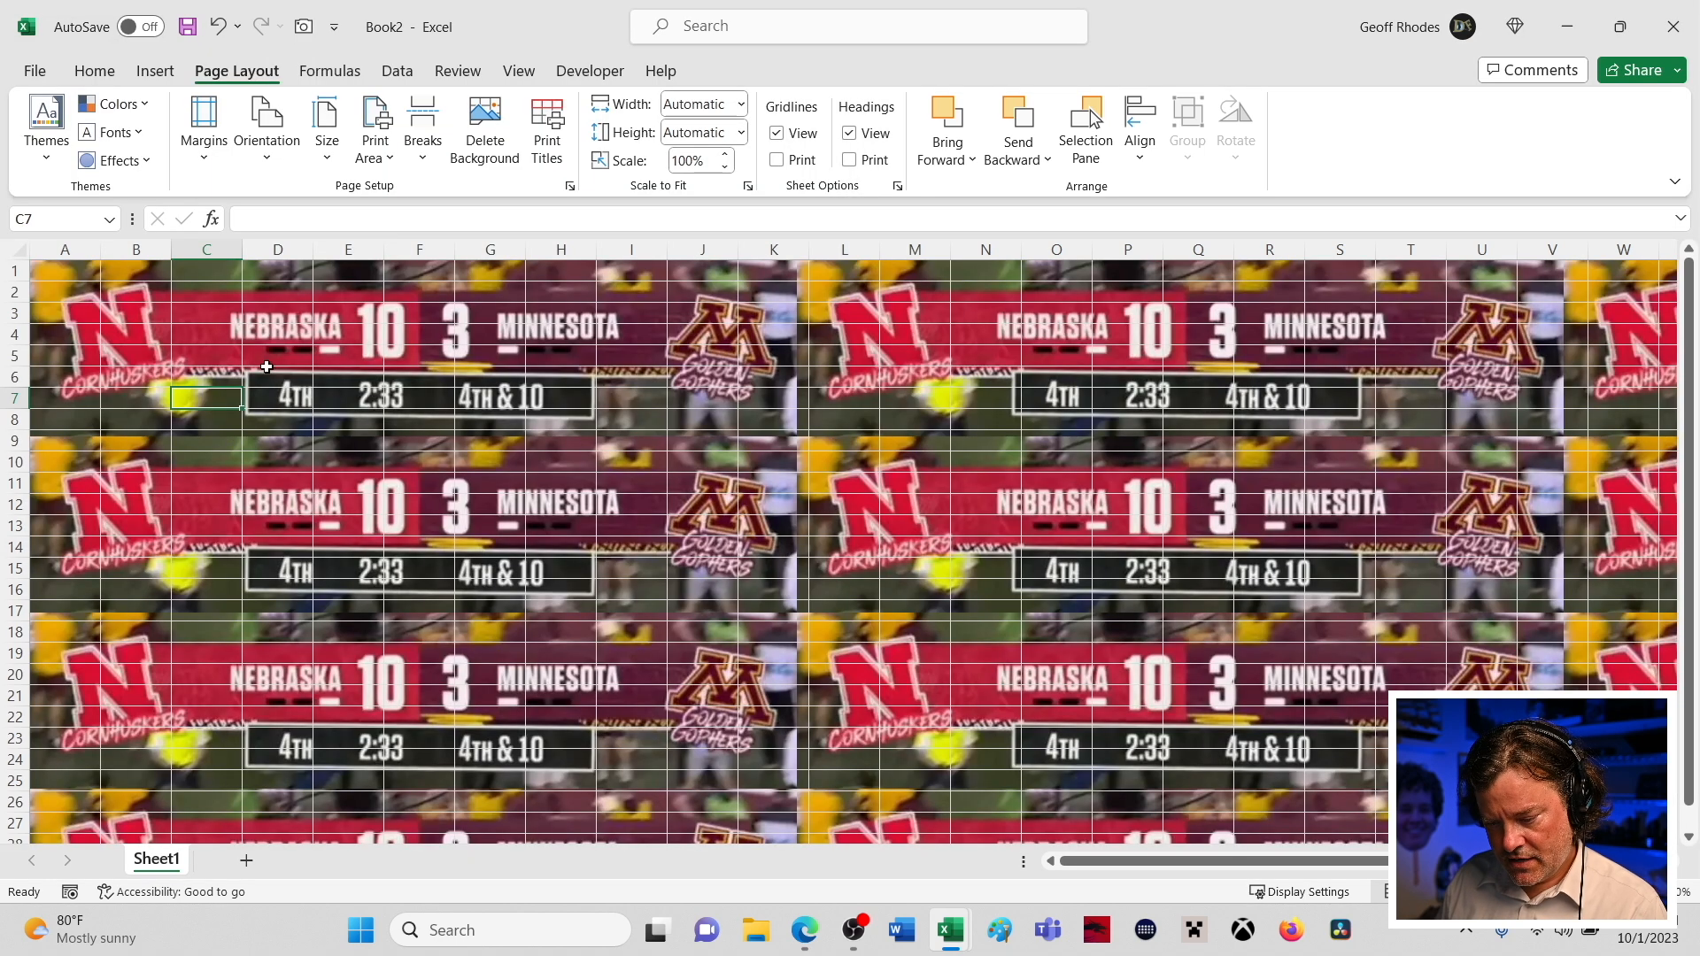
{"action": "left_click", "coordinate": [142, 316]}
{"action": "left_click", "coordinate": [141, 364]}
{"action": "left_click", "coordinate": [425, 391]}
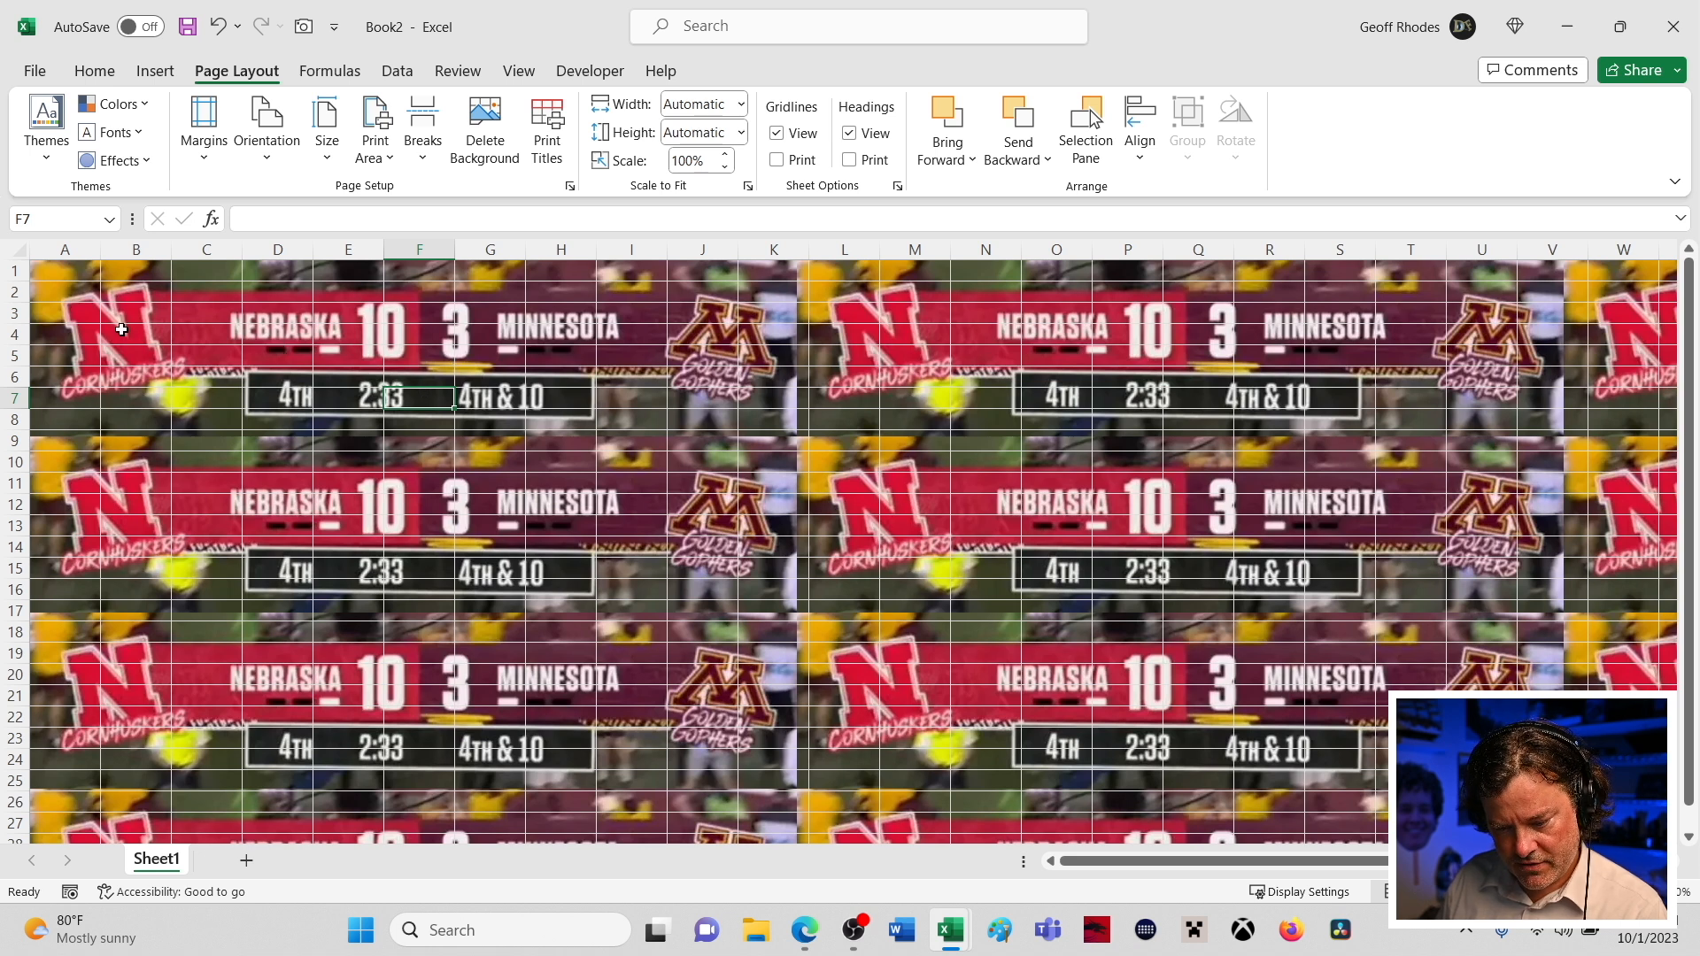
{"action": "left_click", "coordinate": [134, 376]}
- Narrow column A slightly and increase row 1's height until its lower edge meets the top of the red scoreboard bar
{"action": "left_click_drag", "start_coordinate": [101, 251], "coordinate": [92, 271]}
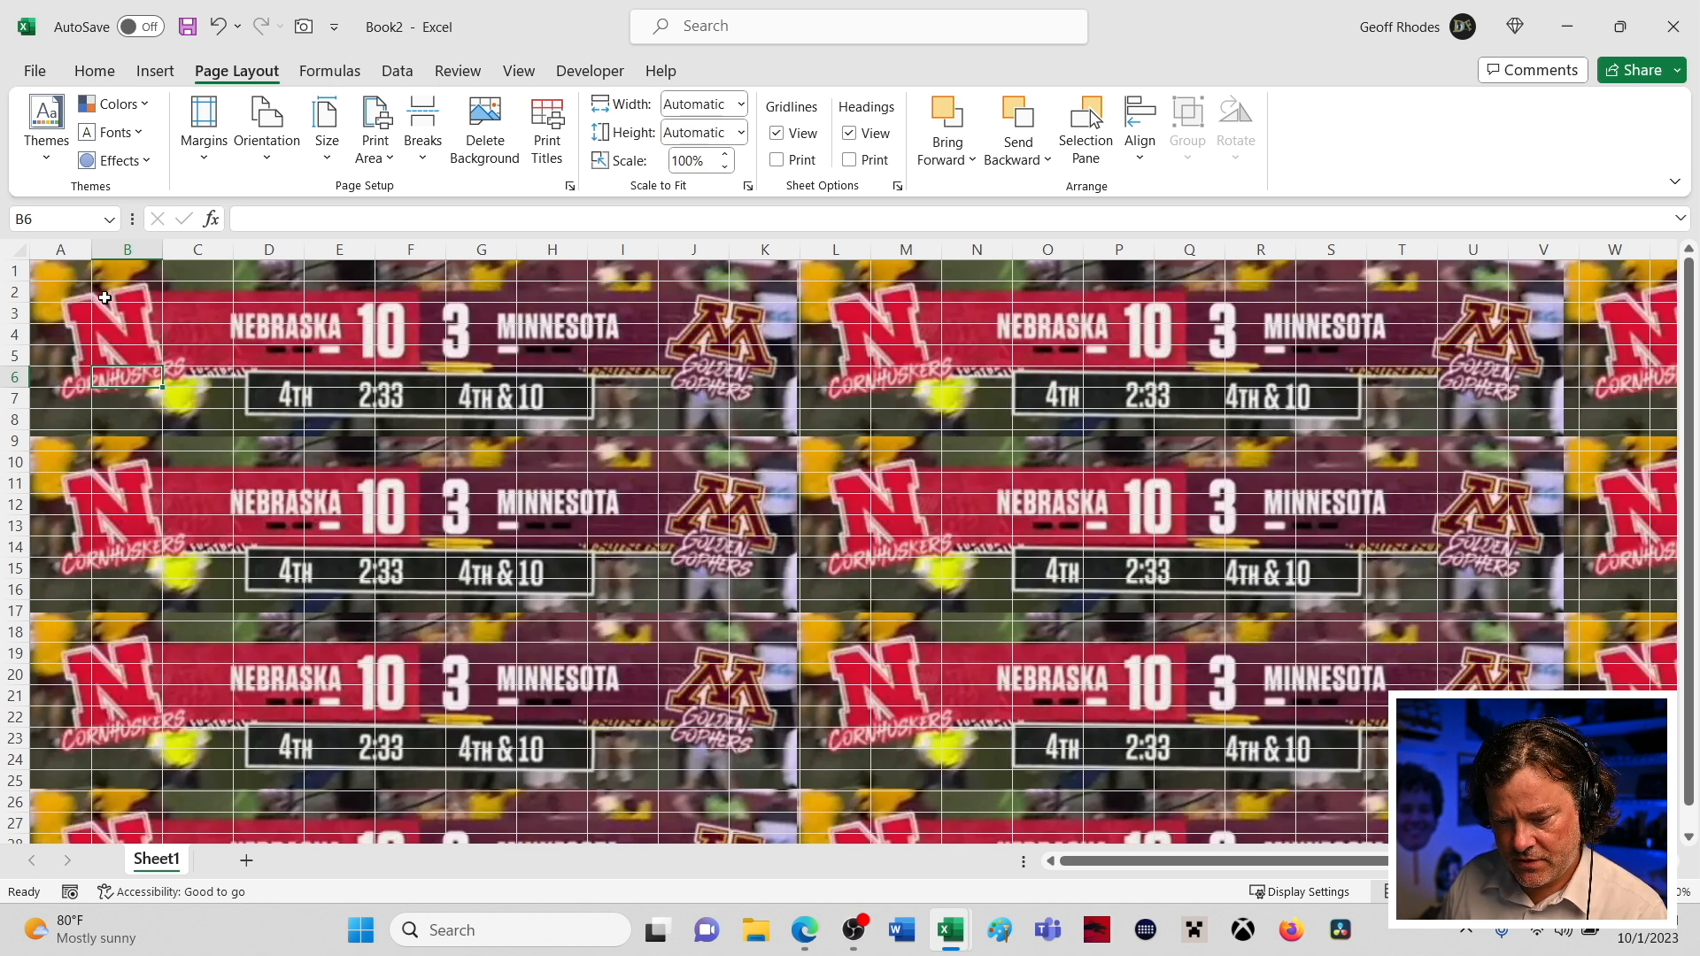
{"action": "left_click_drag", "start_coordinate": [10, 280], "coordinate": [22, 292]}
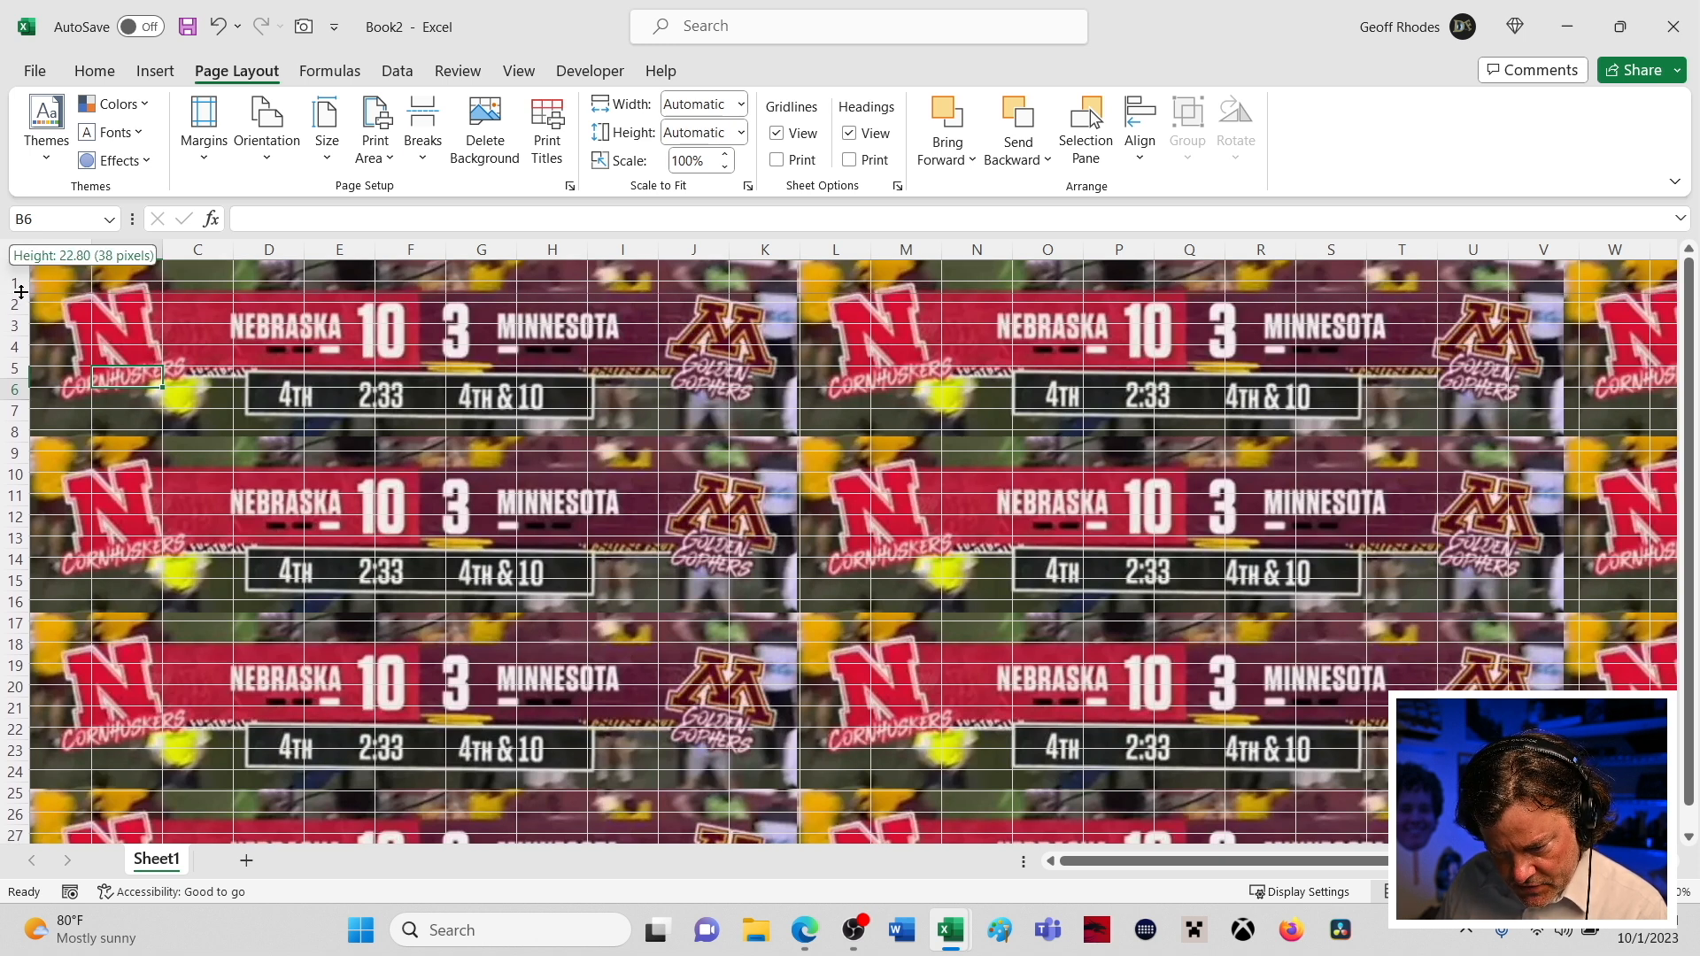
{"action": "left_click_drag", "start_coordinate": [21, 292], "coordinate": [21, 293]}
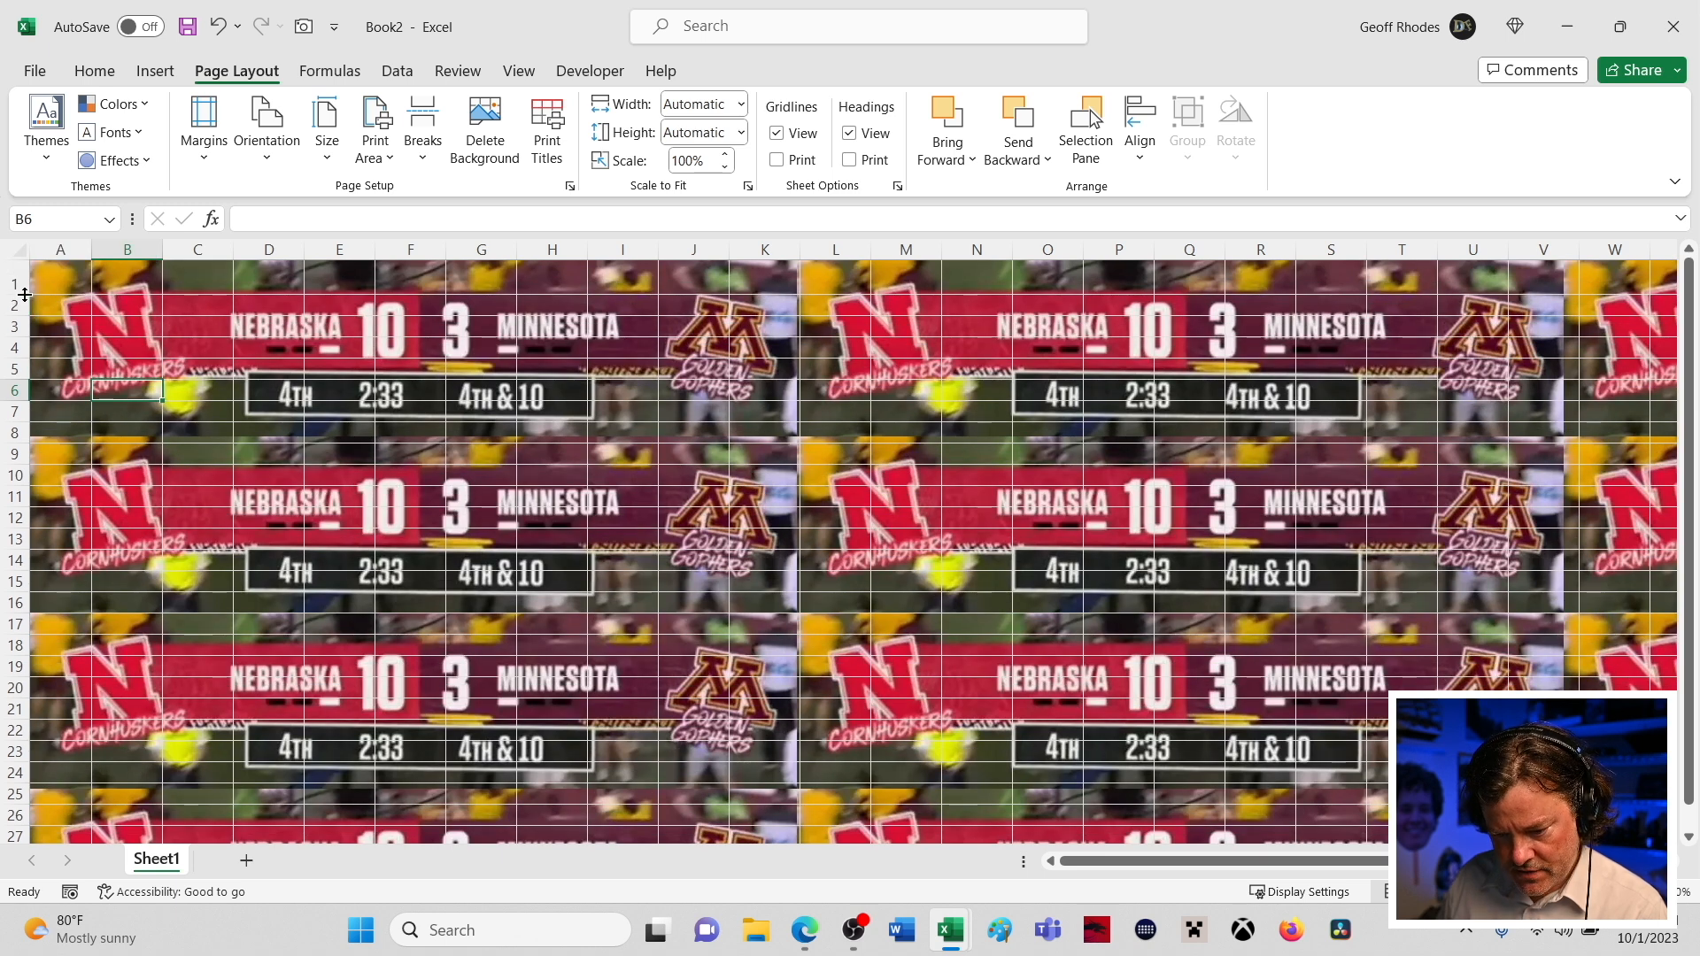
{"action": "left_click_drag", "start_coordinate": [21, 300], "coordinate": [23, 295]}
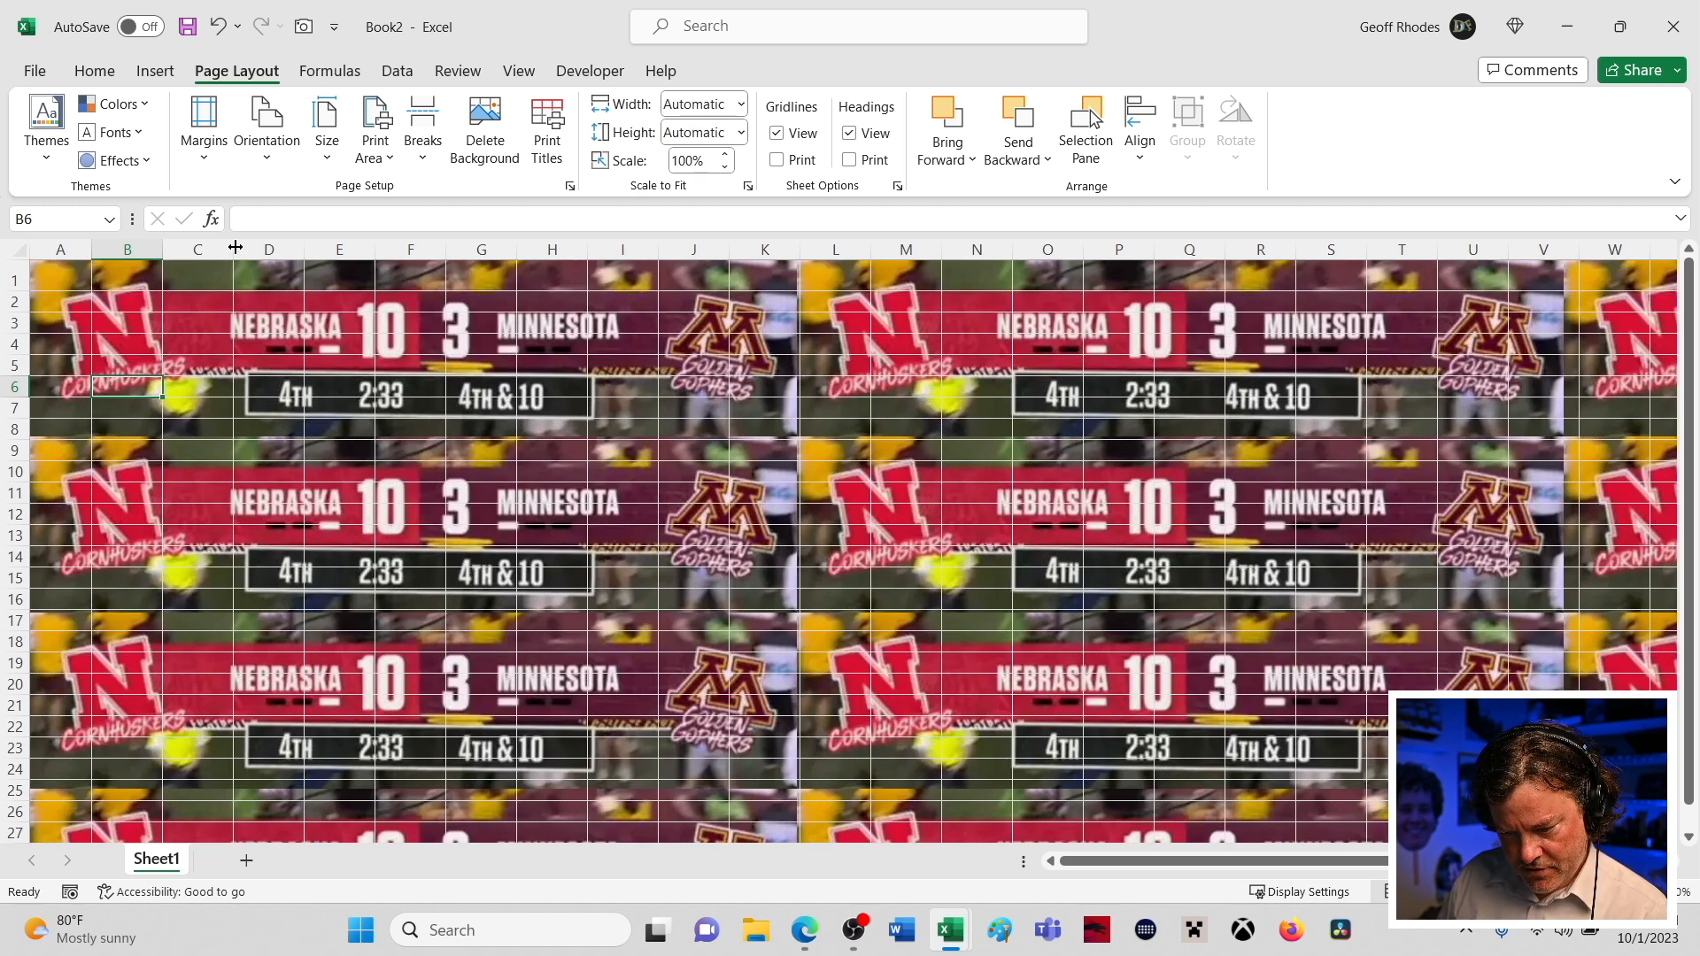
- Resize columns C through H so their edges match the scoreboard's quarter, clock, score, down-and-distance and Minnesota name sections in the background
{"action": "left_click_drag", "start_coordinate": [235, 247], "coordinate": [248, 263]}
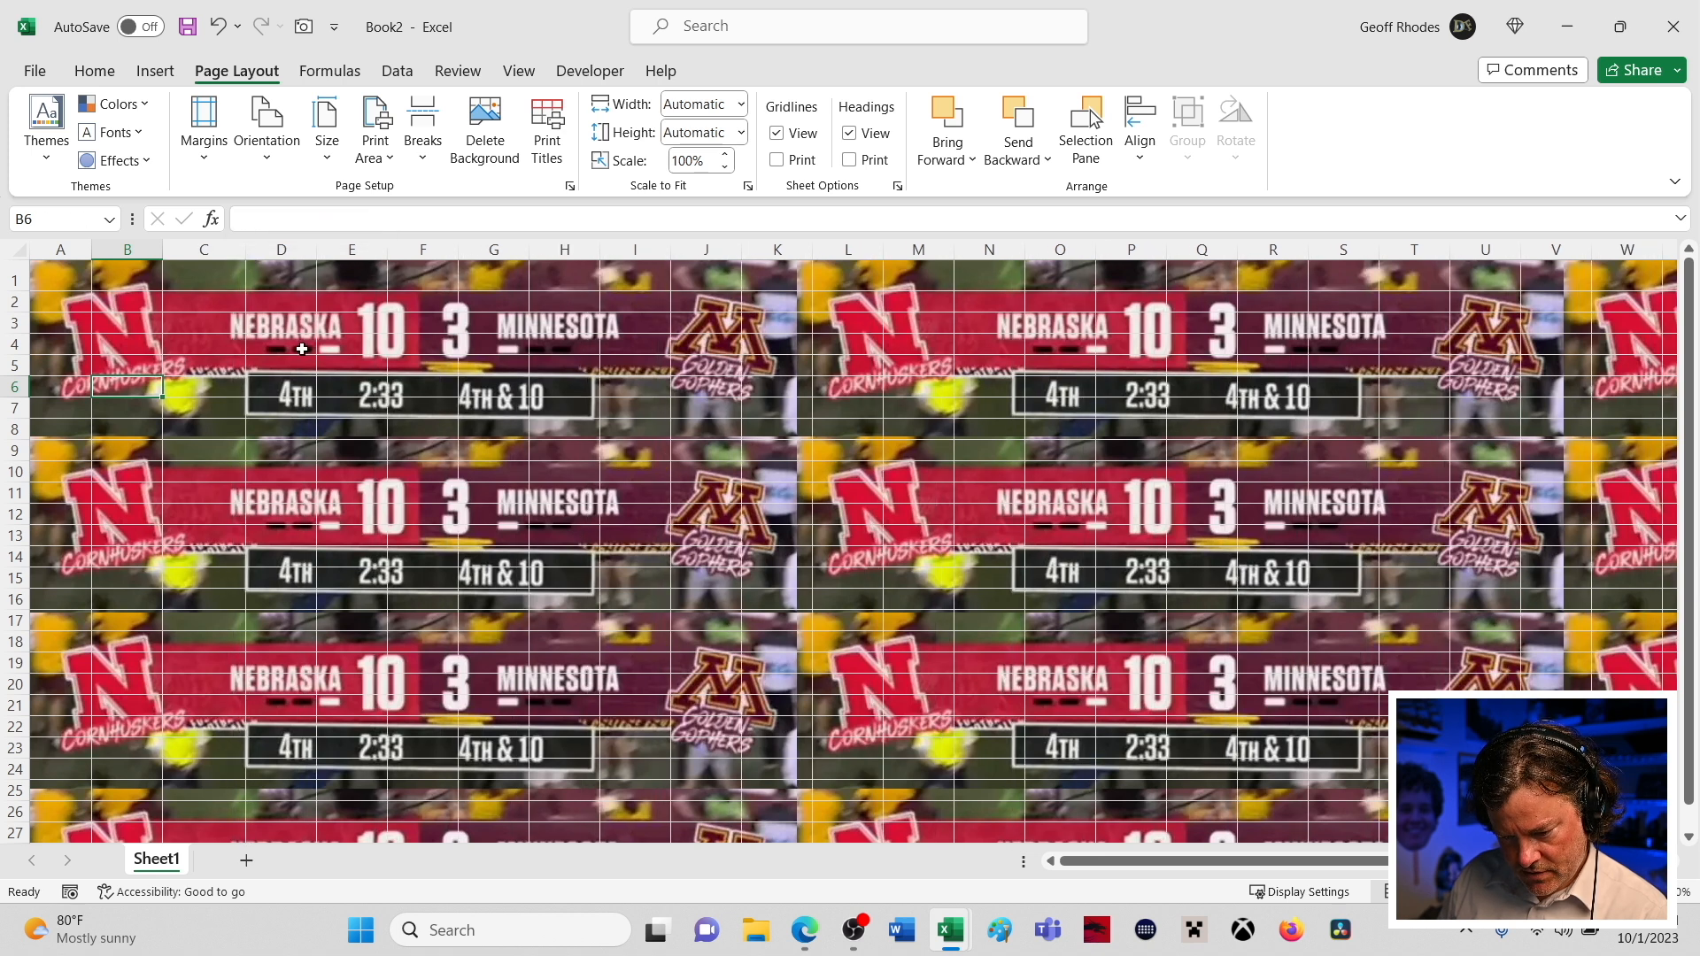
{"action": "left_click_drag", "start_coordinate": [316, 248], "coordinate": [346, 254]}
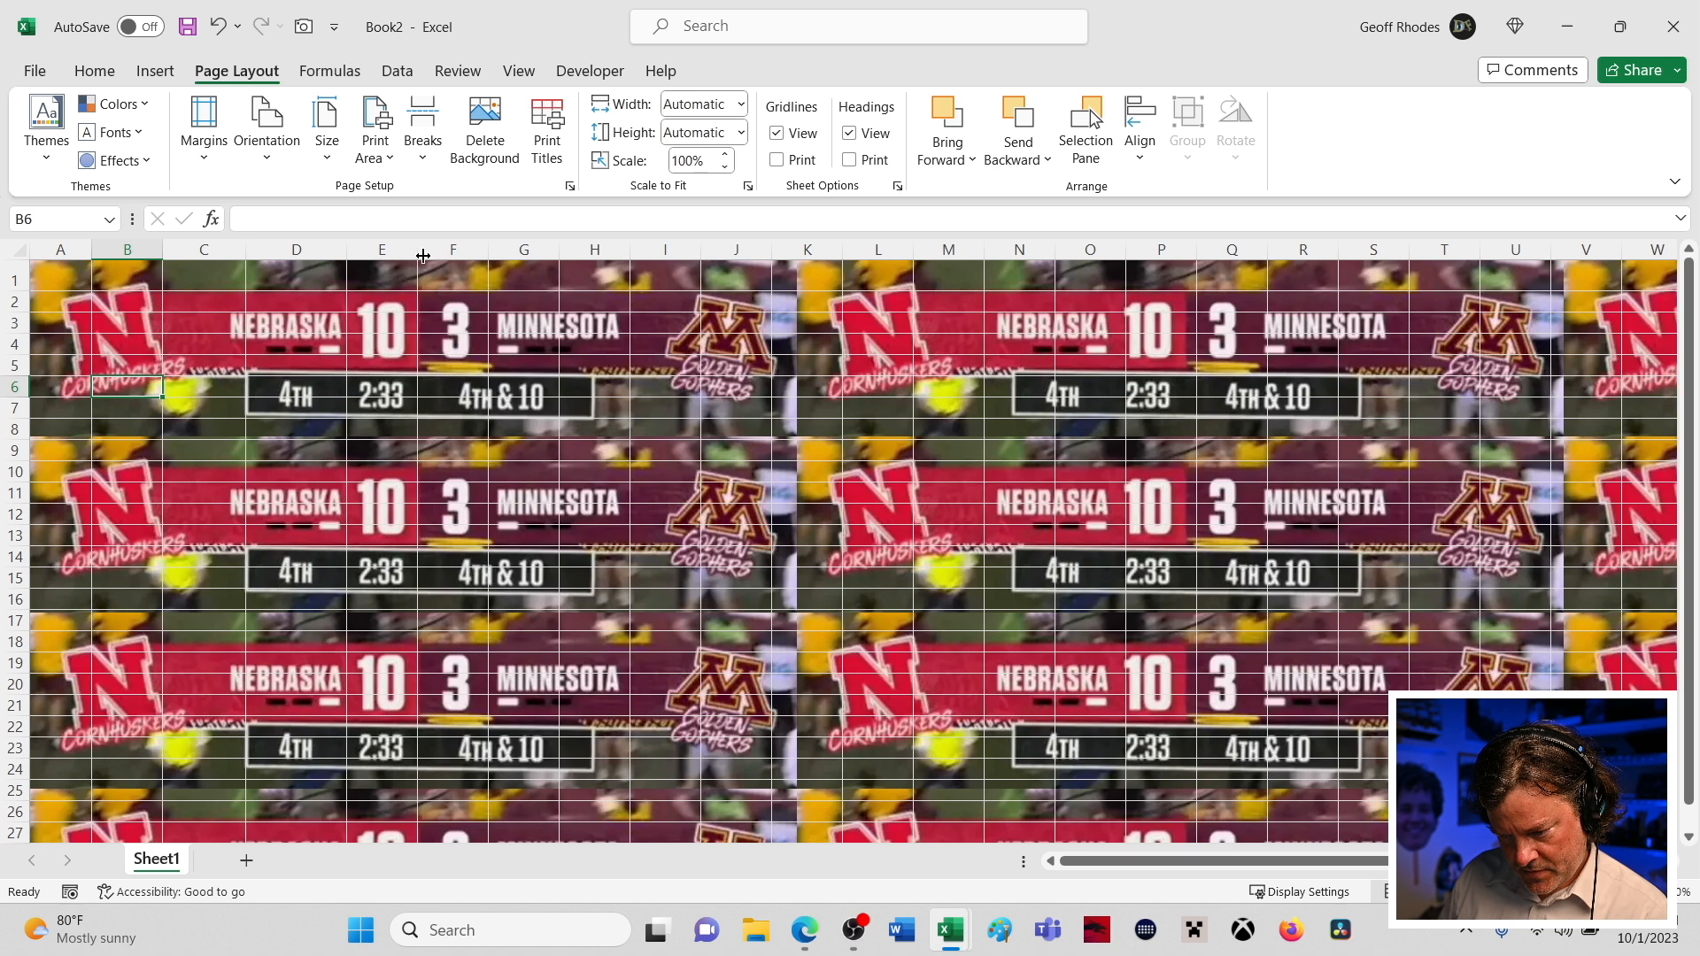
{"action": "left_click_drag", "start_coordinate": [415, 248], "coordinate": [419, 249]}
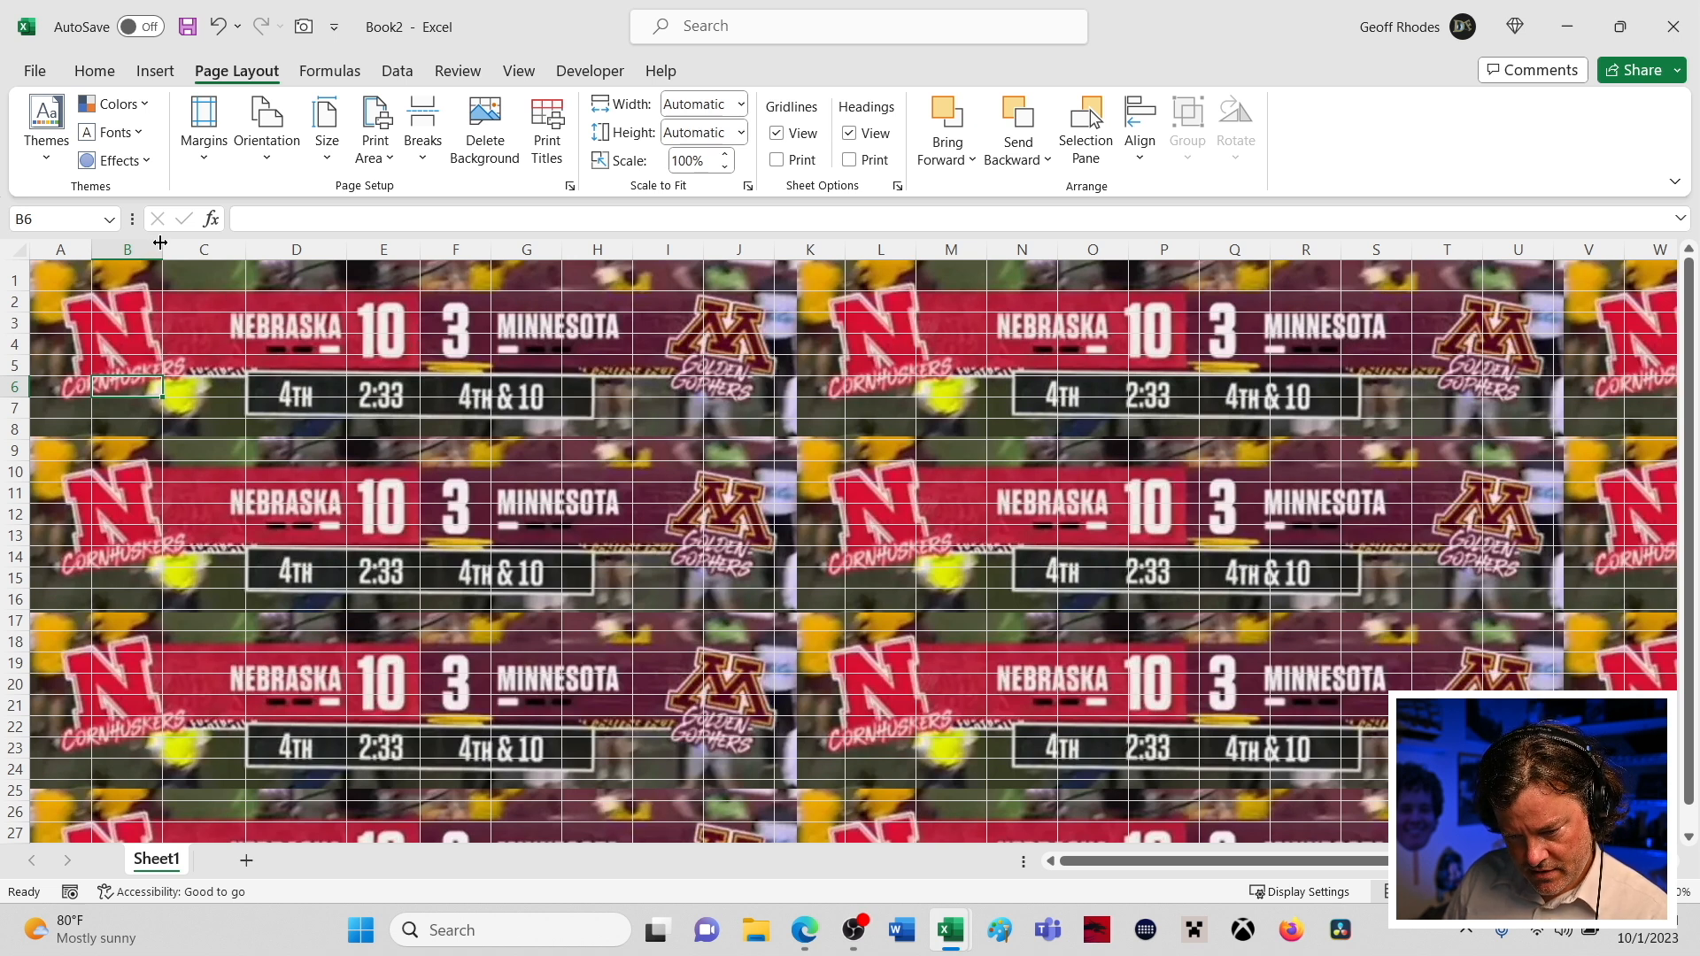
{"action": "left_click_drag", "start_coordinate": [165, 245], "coordinate": [419, 251]}
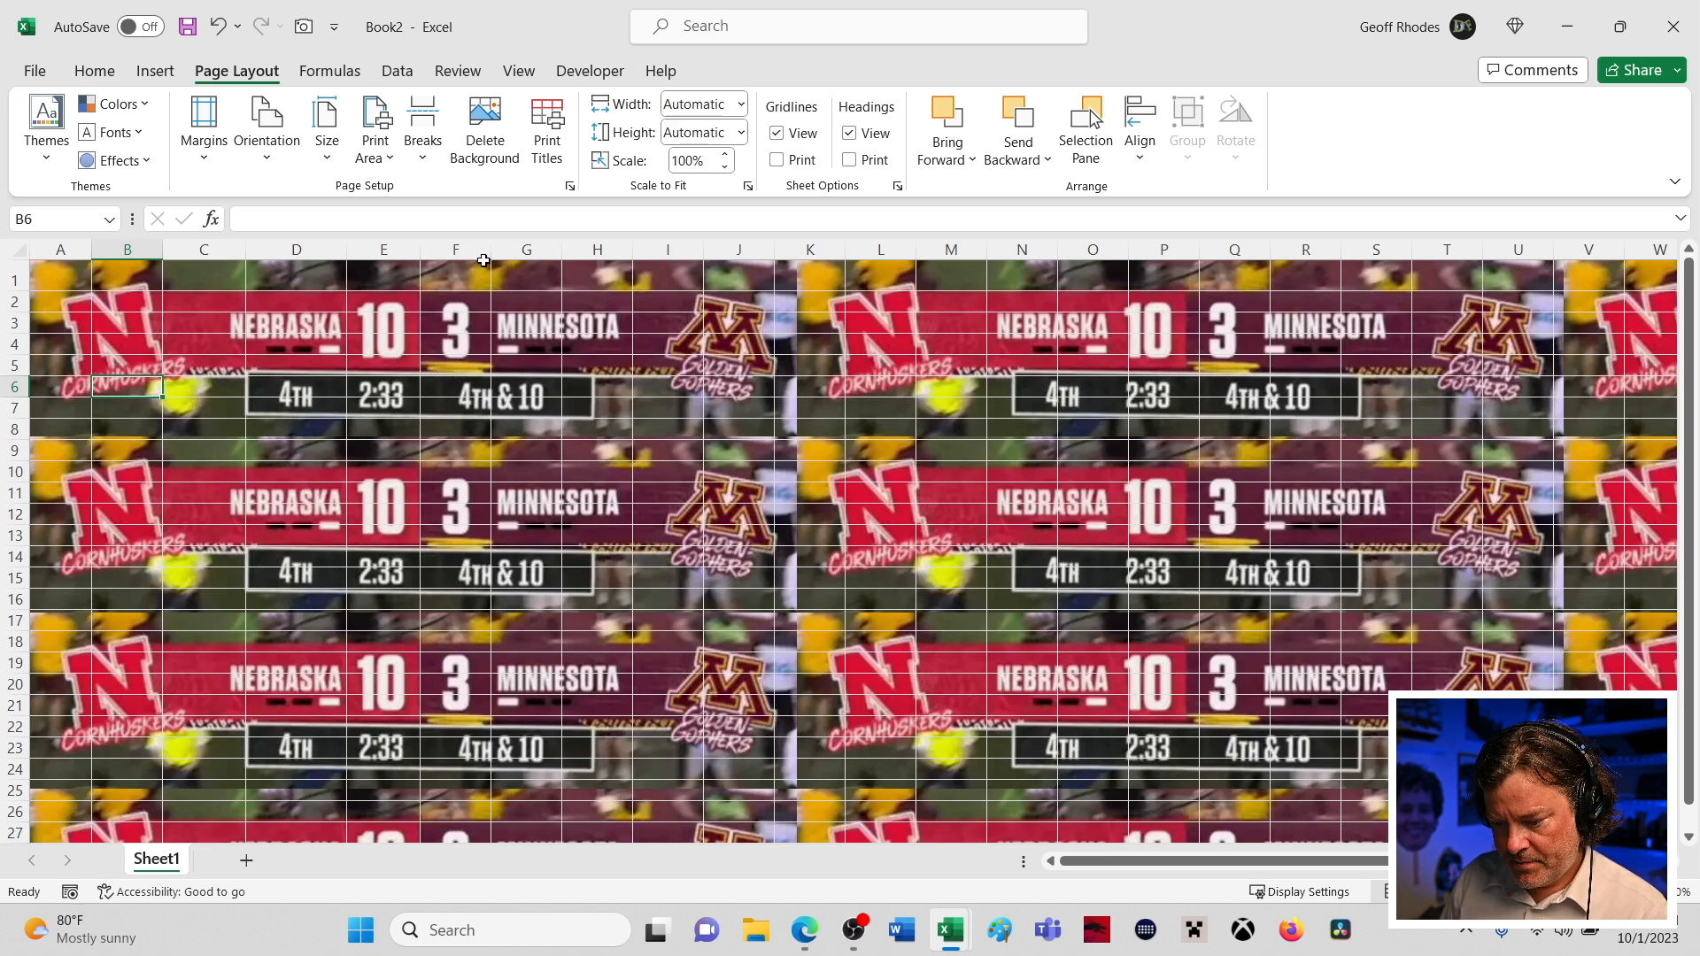
{"action": "left_click_drag", "start_coordinate": [493, 251], "coordinate": [497, 252]}
{"action": "left_click_drag", "start_coordinate": [564, 252], "coordinate": [679, 252]}
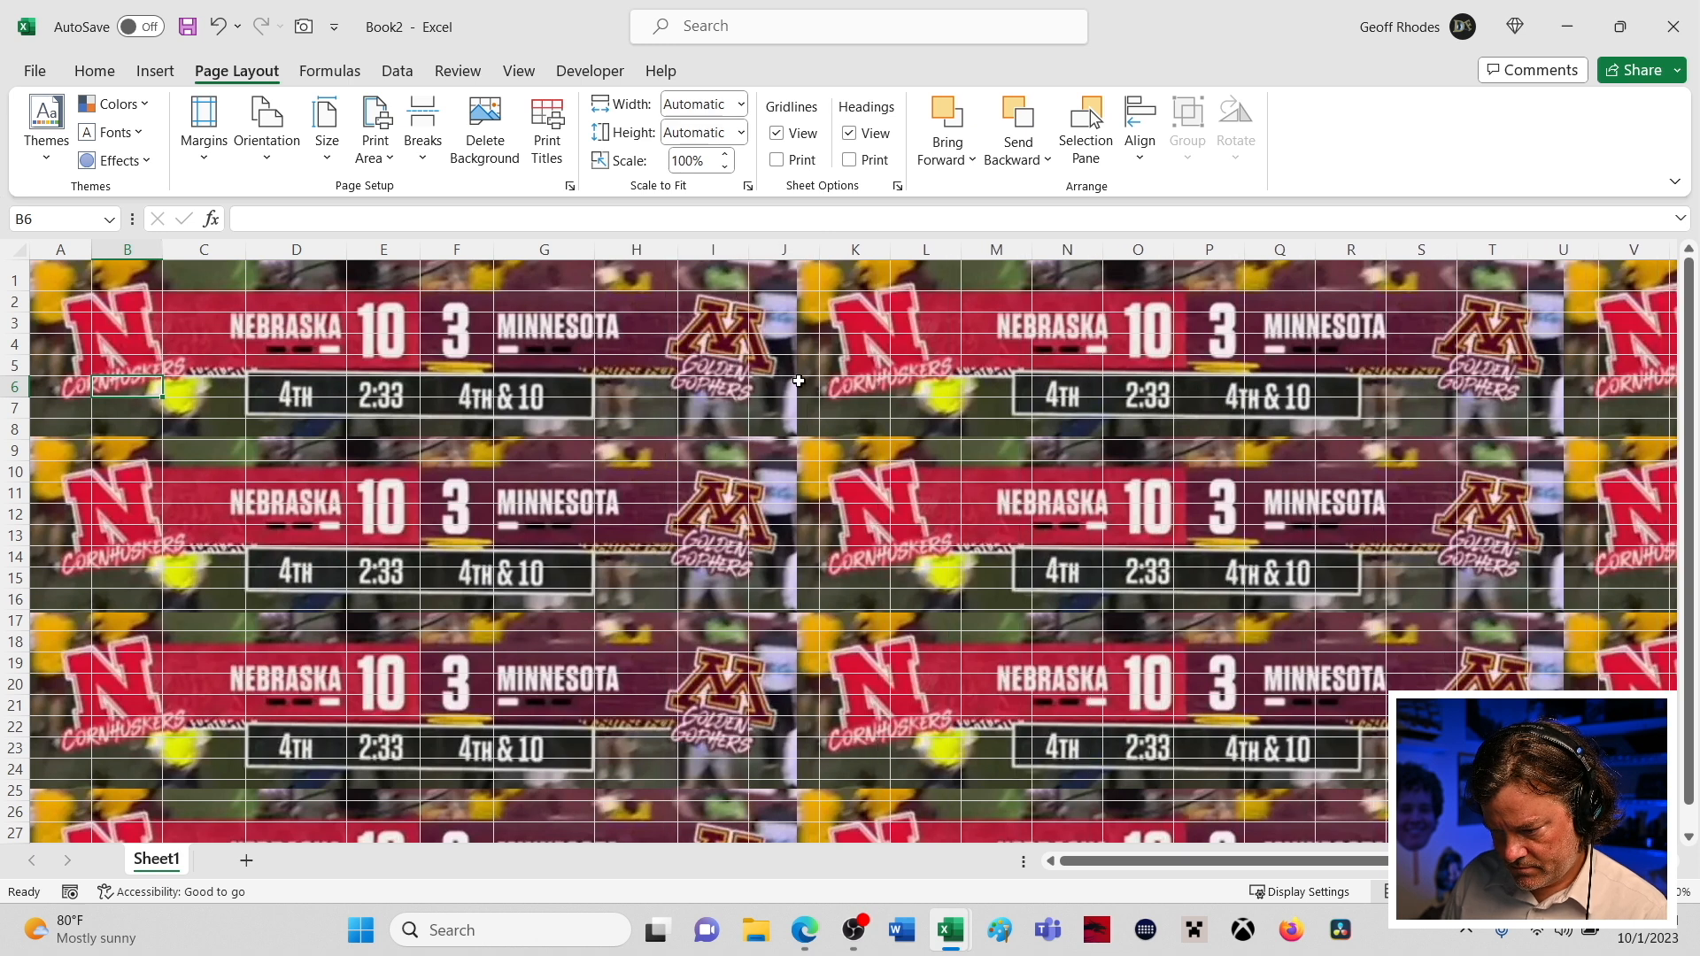
{"action": "left_click", "coordinate": [751, 250]}
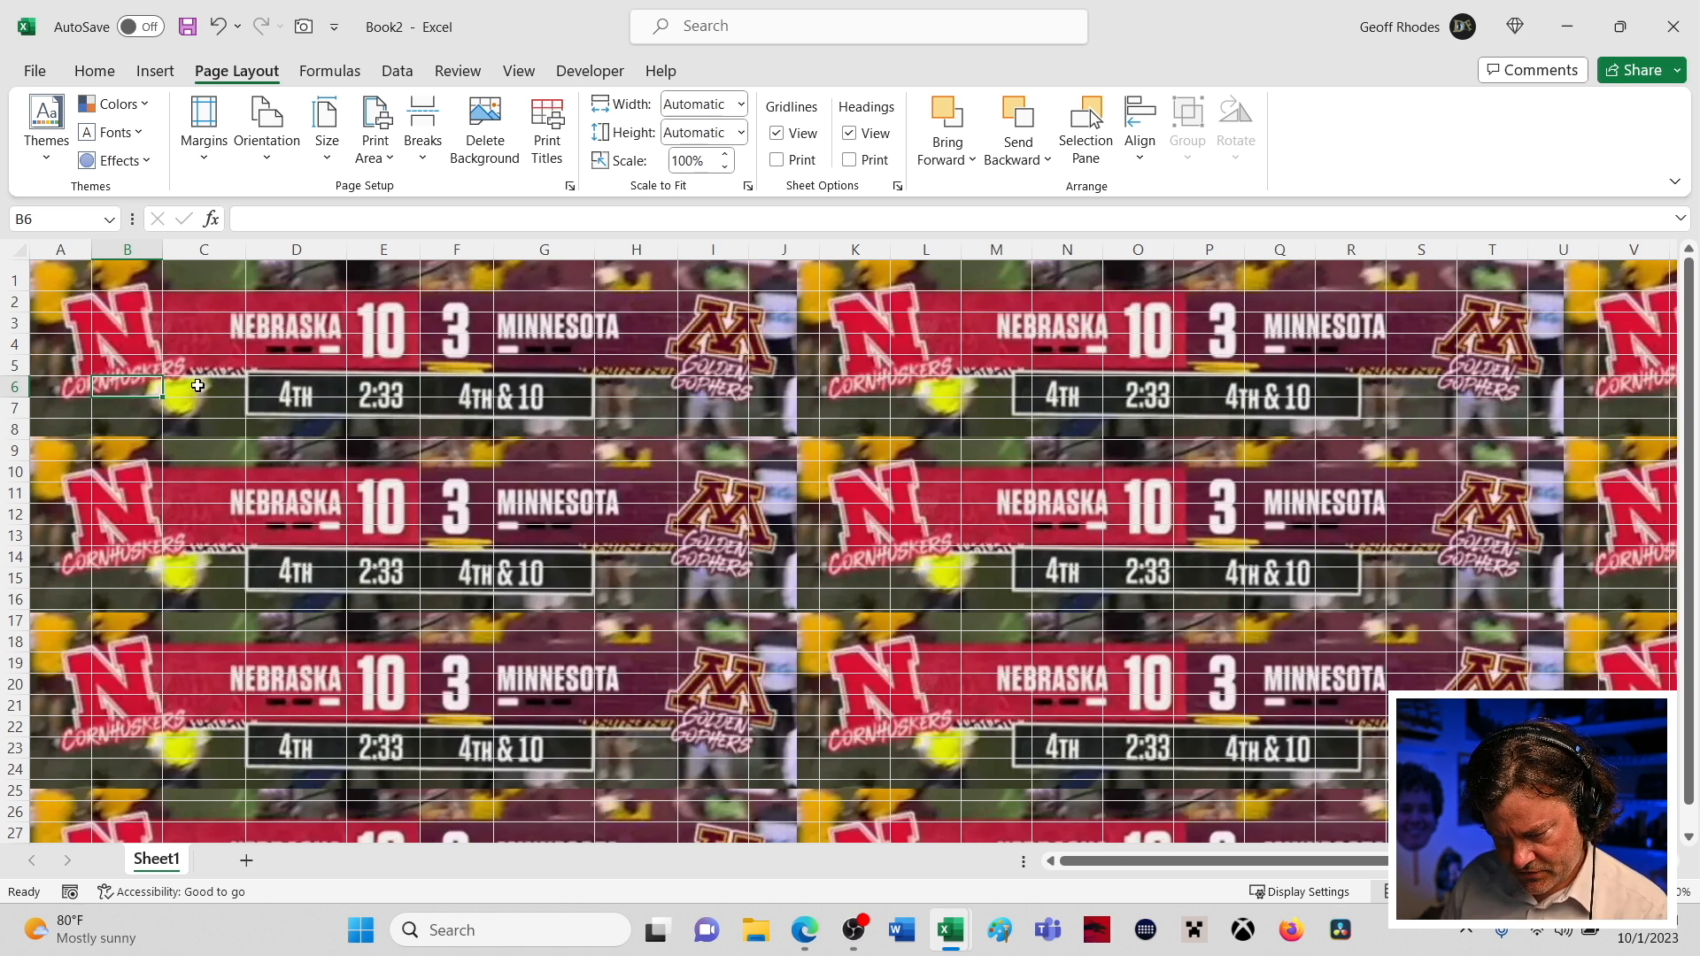
- Increase the heights of row 2 to fit the team bar and row 3 to fit the black box below it
{"action": "left_click_drag", "start_coordinate": [19, 313], "coordinate": [30, 363]}
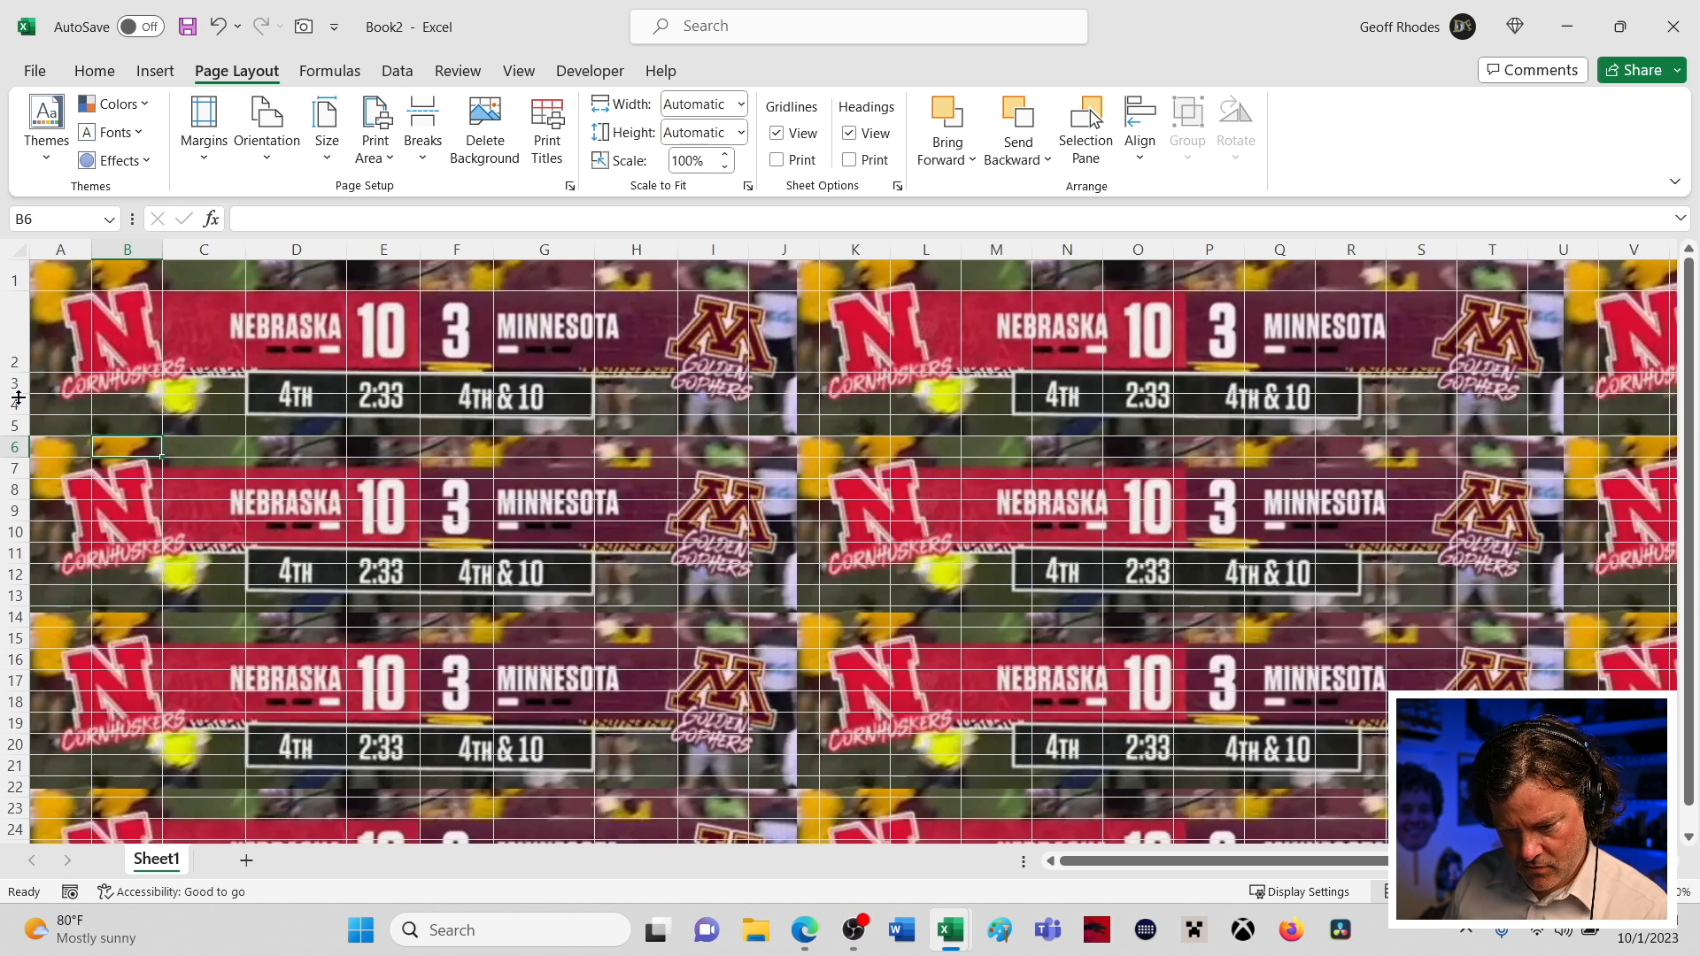
{"action": "left_click_drag", "start_coordinate": [20, 395], "coordinate": [27, 416]}
- Merge cells C2:D2 over the Nebraska name and align the merged cell to the middle and right
{"action": "left_click_drag", "start_coordinate": [306, 335], "coordinate": [195, 332]}
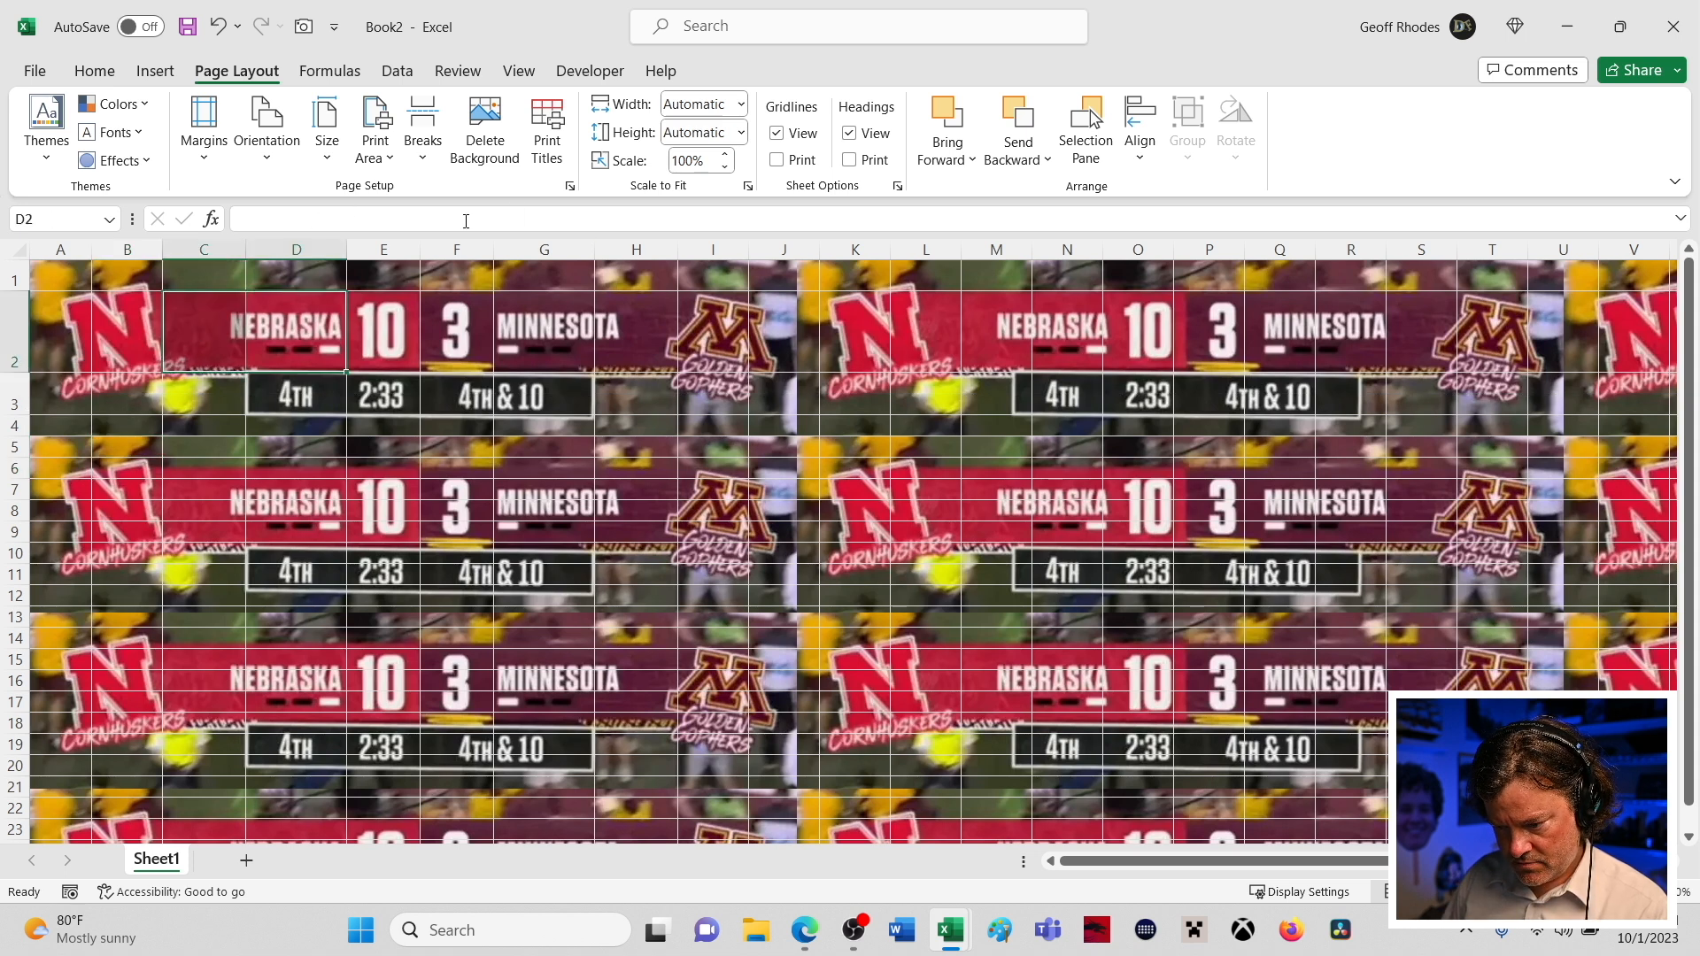
{"action": "left_click", "coordinate": [97, 75]}
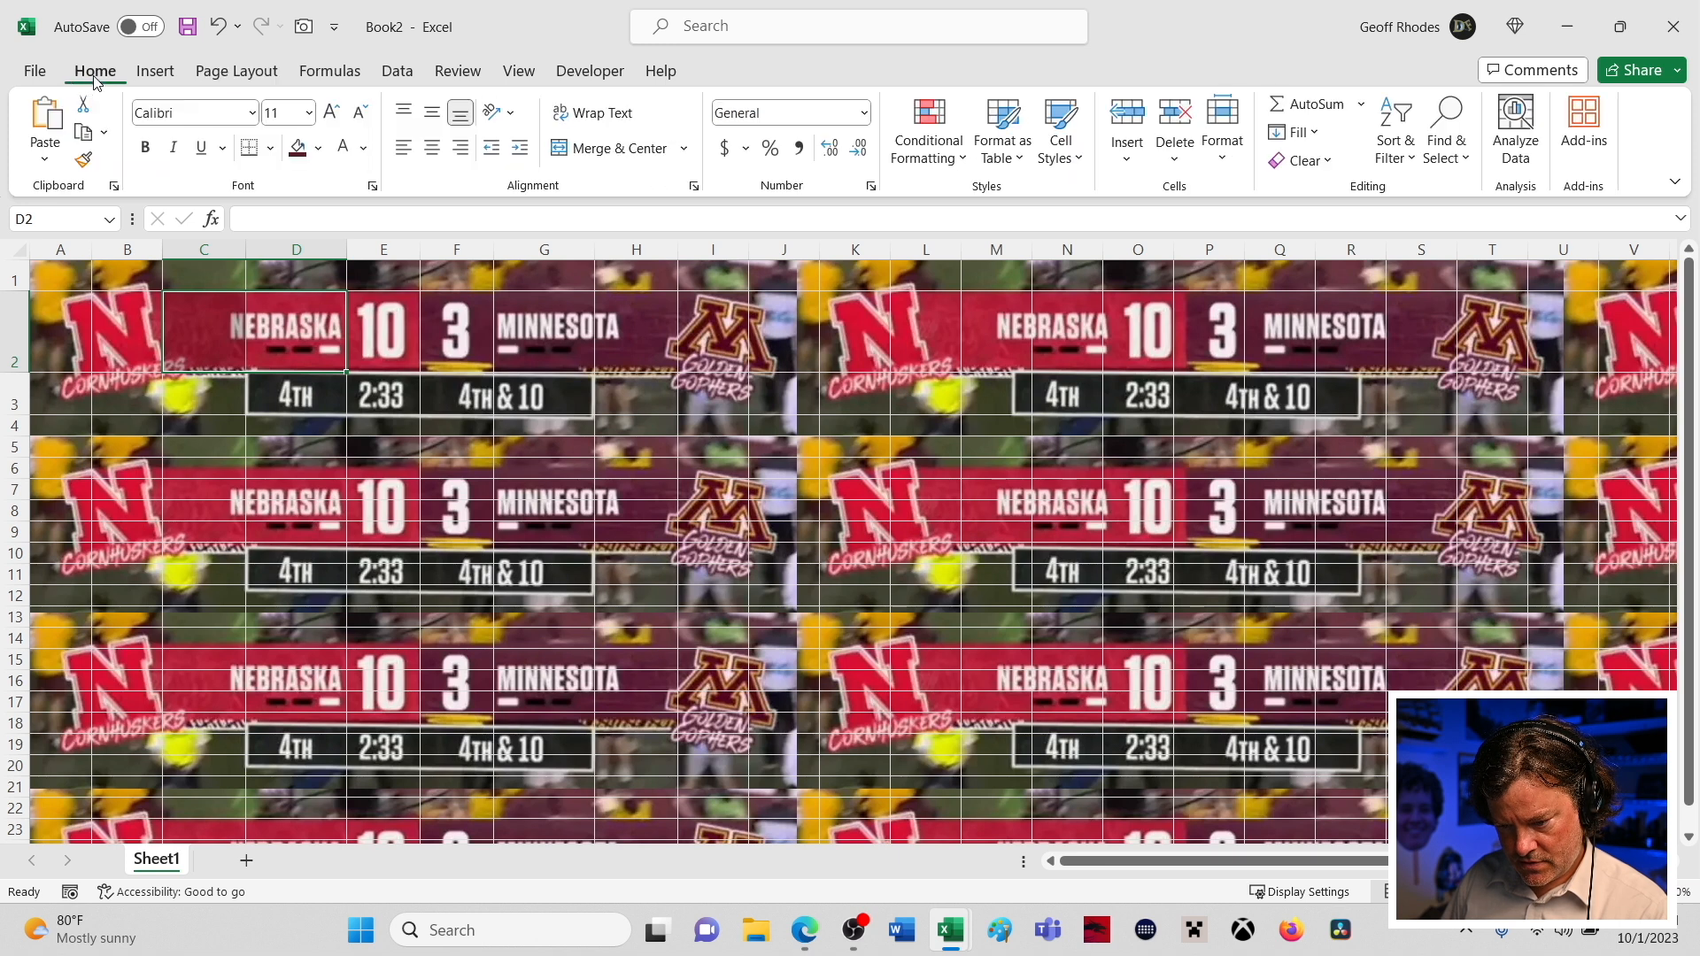
{"action": "left_click", "coordinate": [611, 150]}
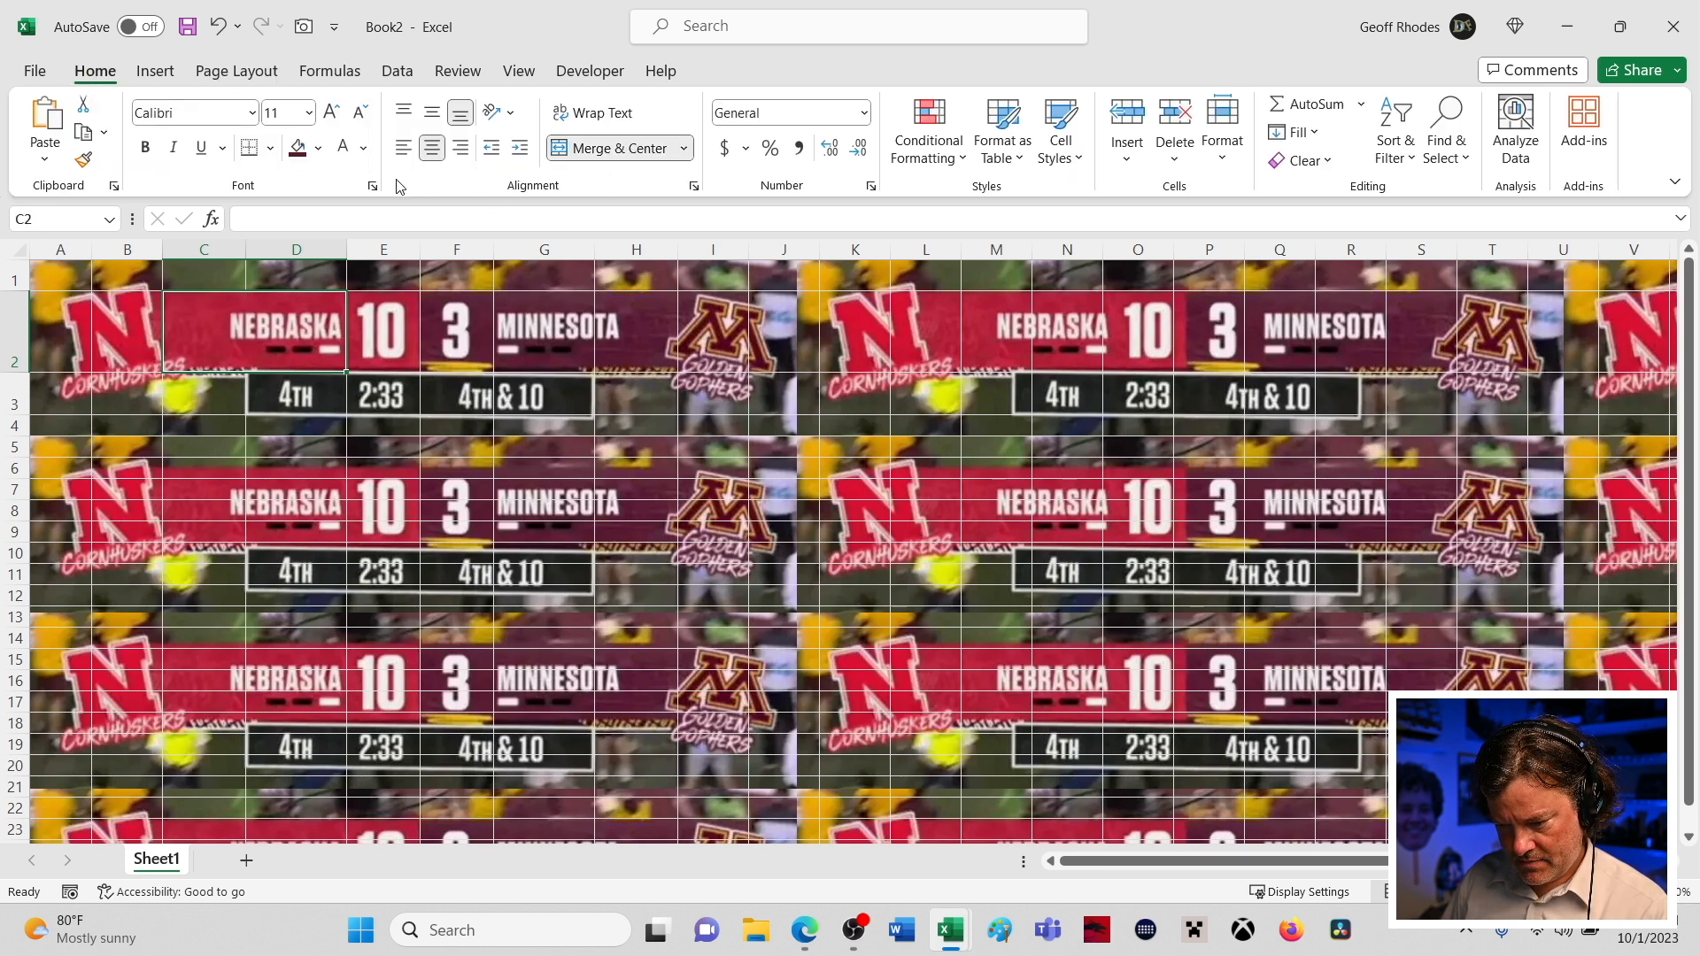
{"action": "left_click", "coordinate": [435, 119]}
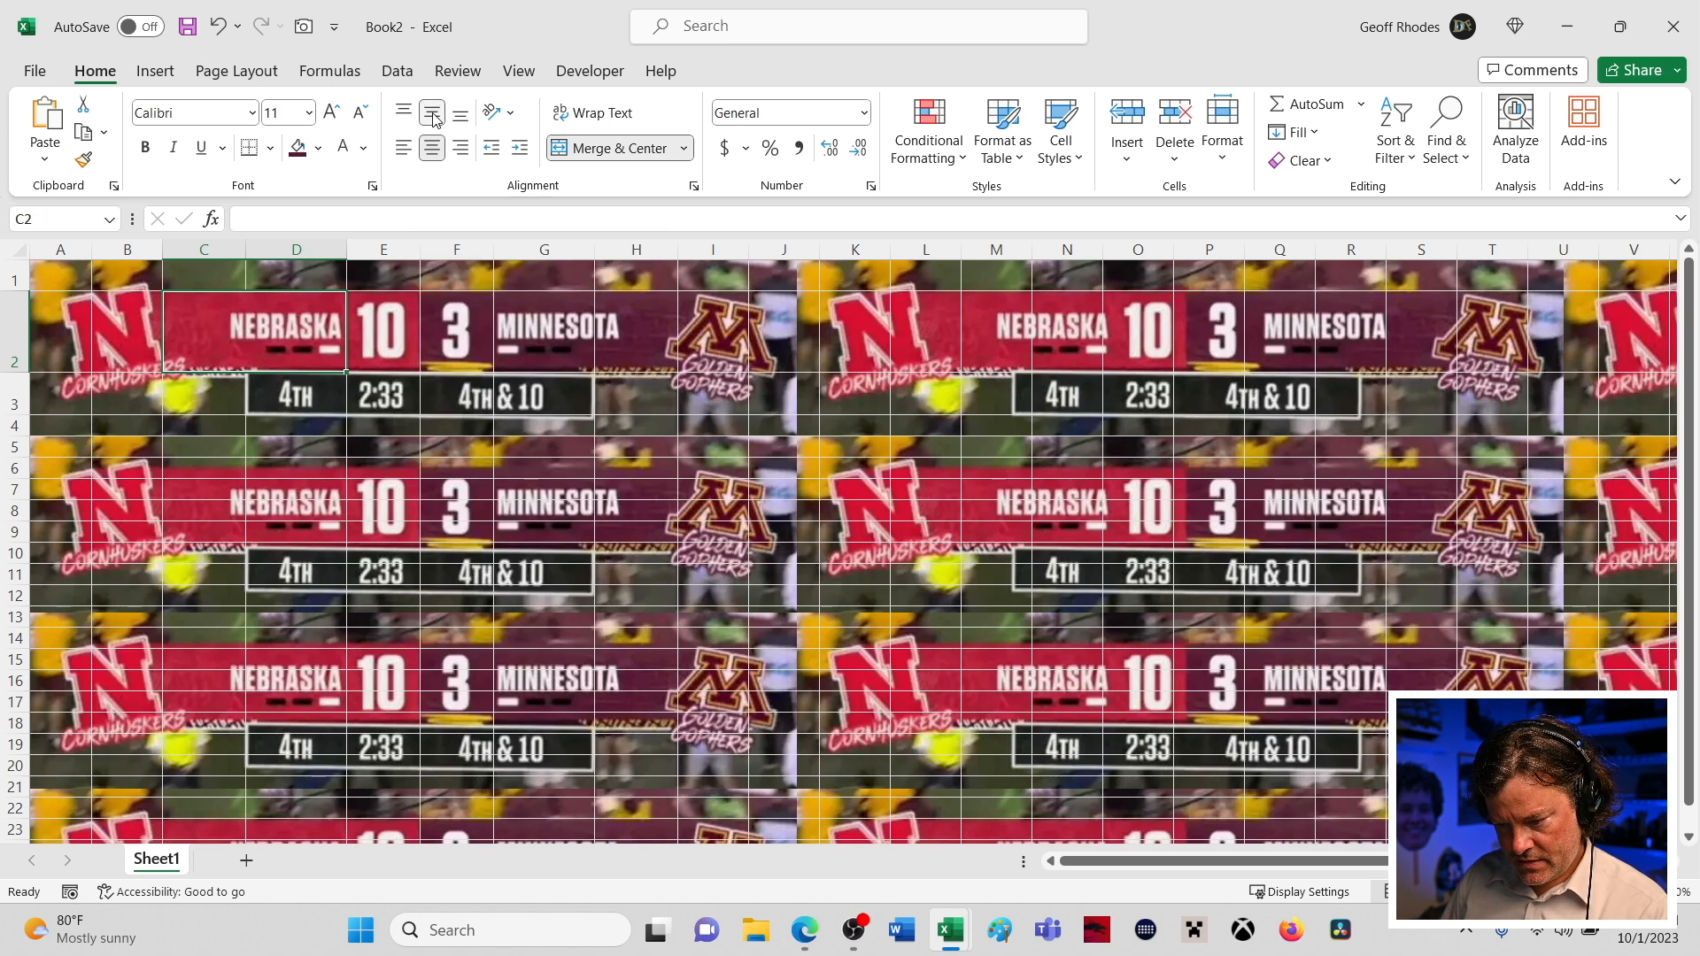
{"action": "left_click", "coordinate": [461, 149]}
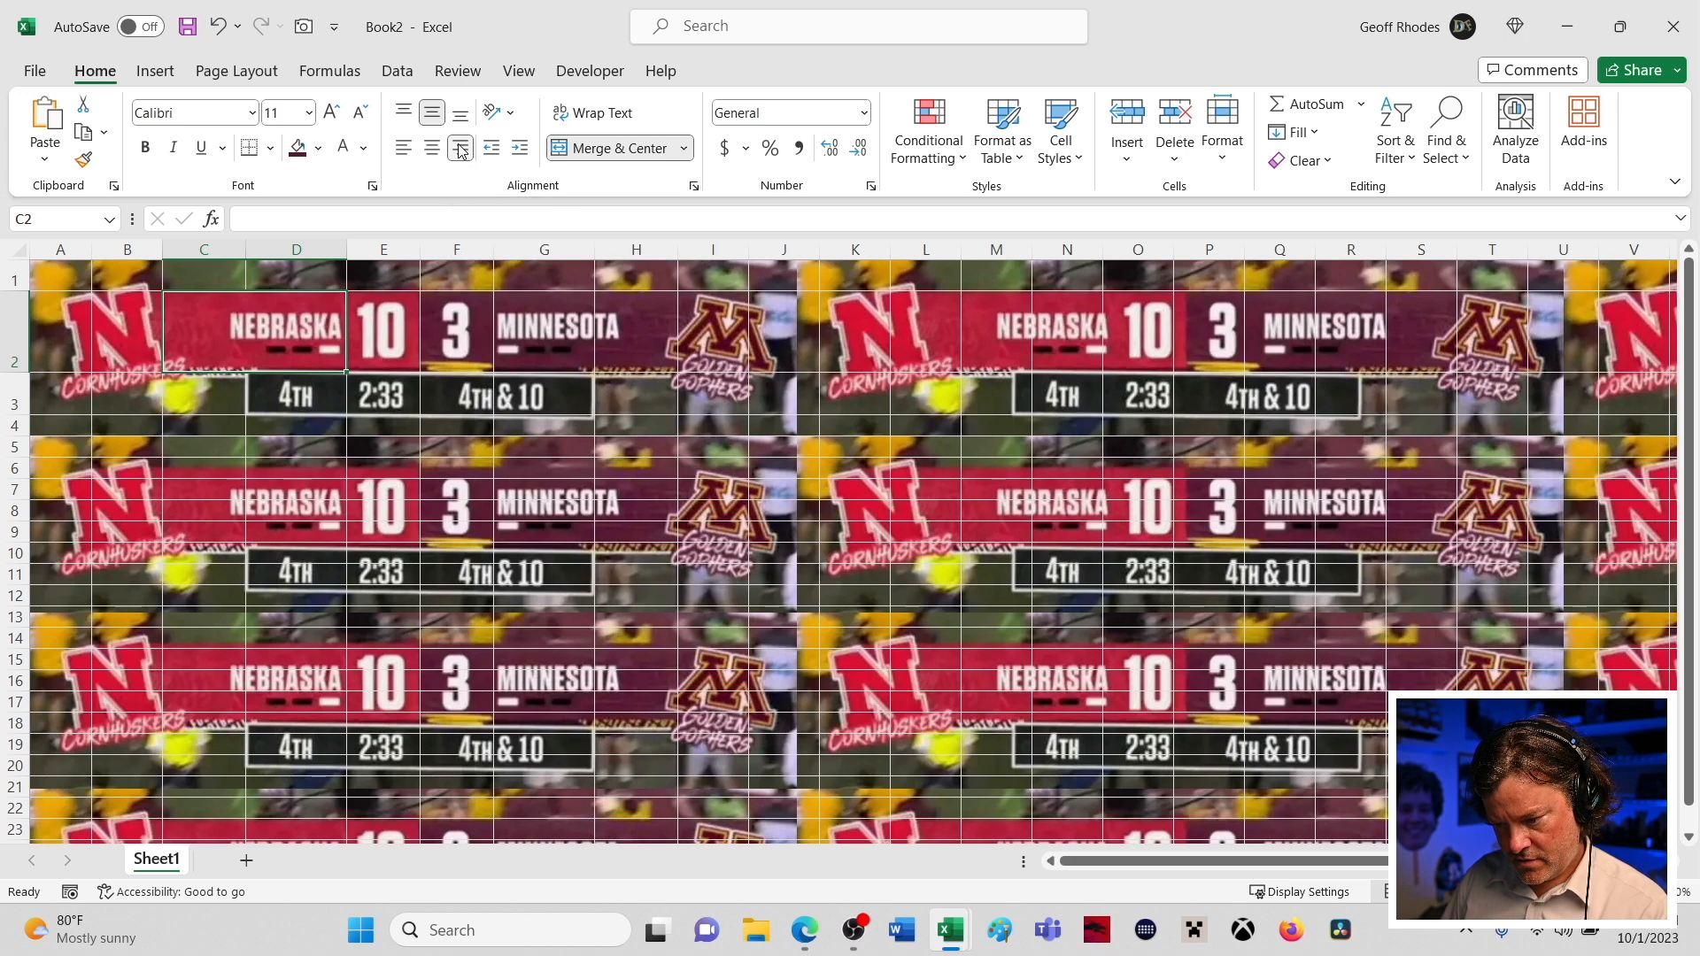
- Merge cells G2:H2 over the Minnesota name and align the merged cell to the middle and left
{"action": "left_click", "coordinate": [548, 322]}
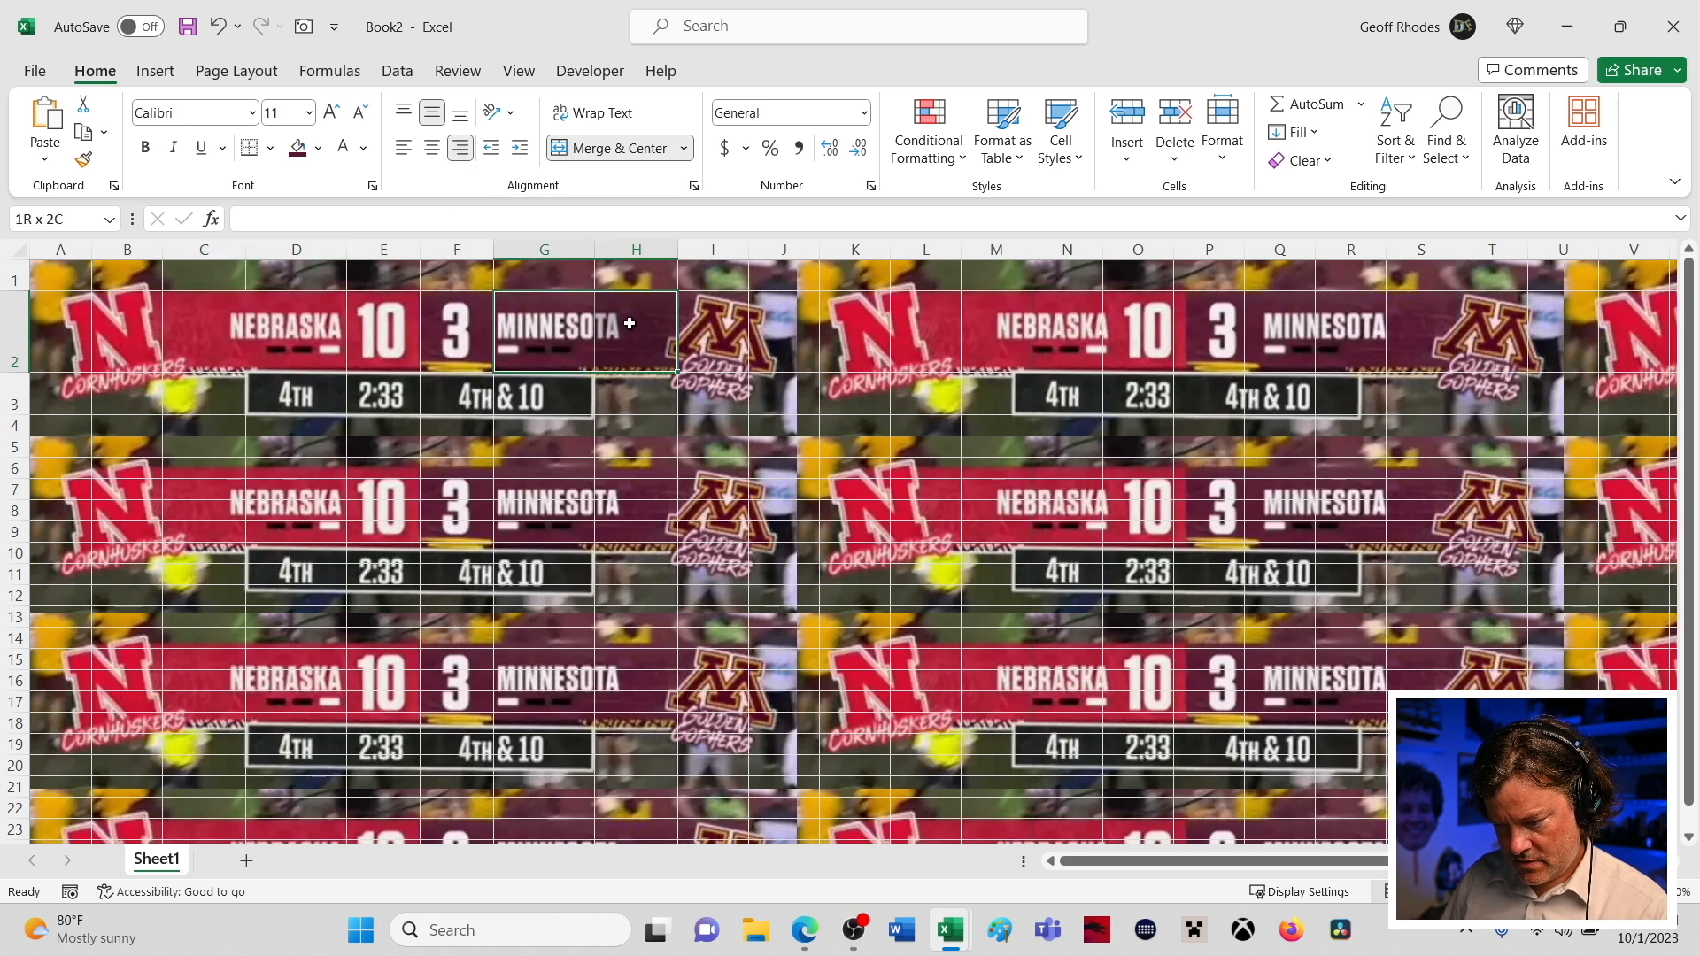
{"action": "left_click", "coordinate": [607, 148]}
{"action": "left_click", "coordinate": [434, 113]}
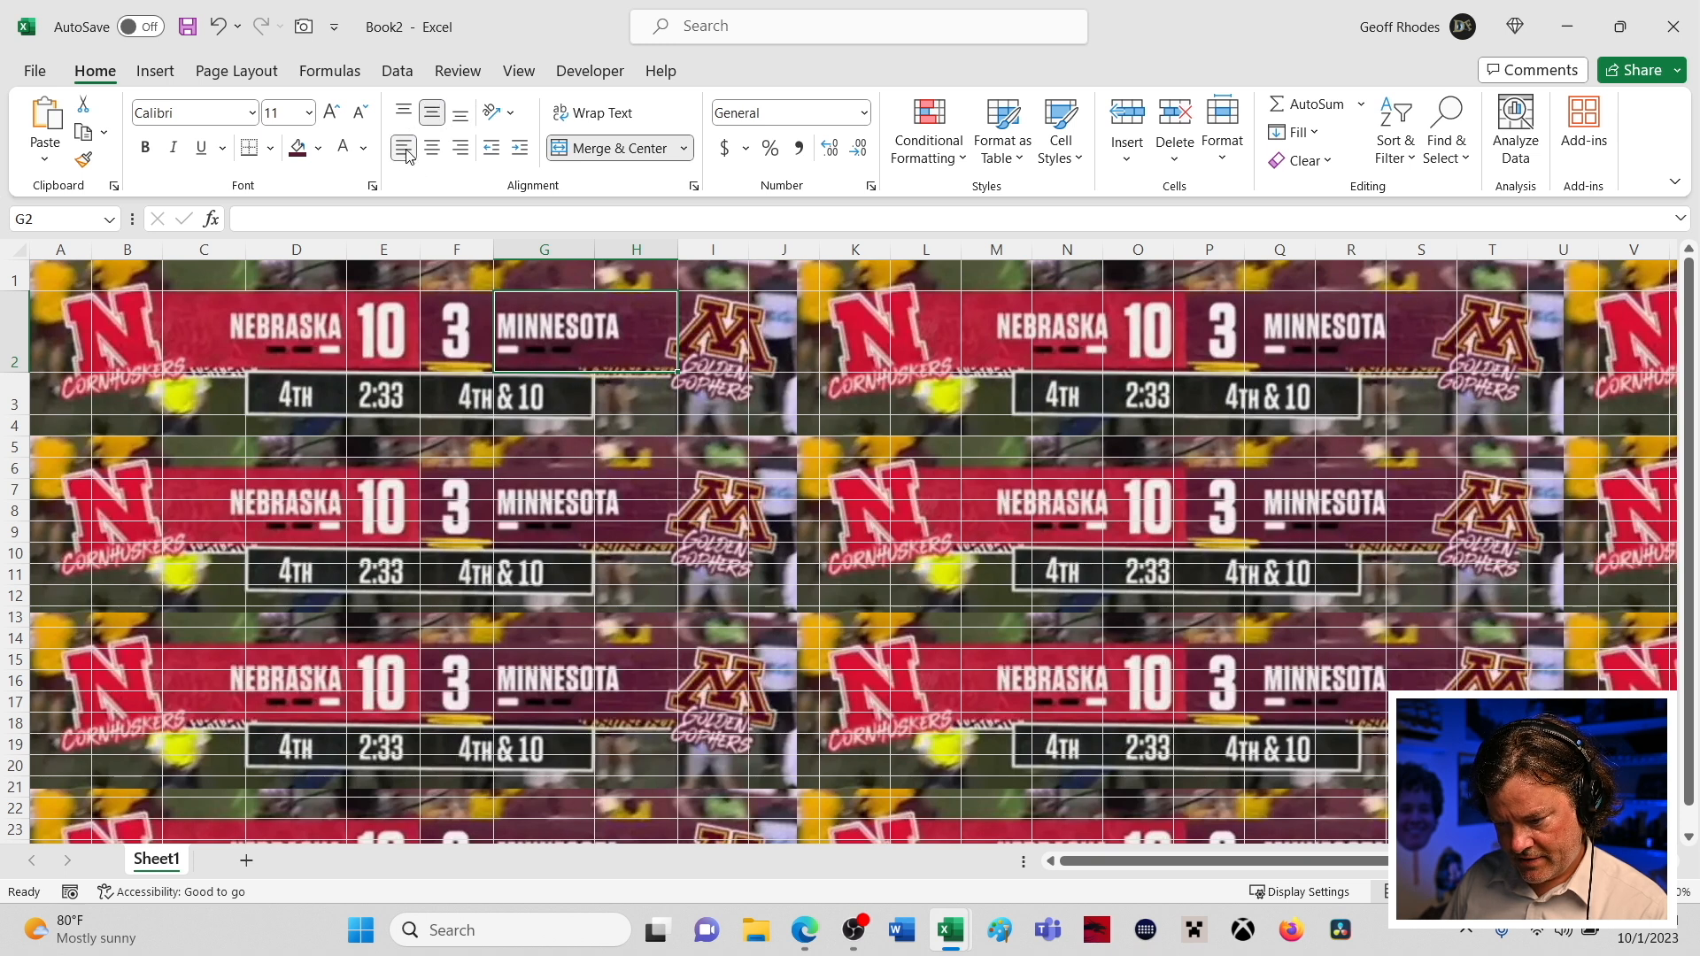
- Center the score cells E2 and F2 horizontally and vertically
{"action": "left_click_drag", "start_coordinate": [385, 332], "coordinate": [470, 342]}
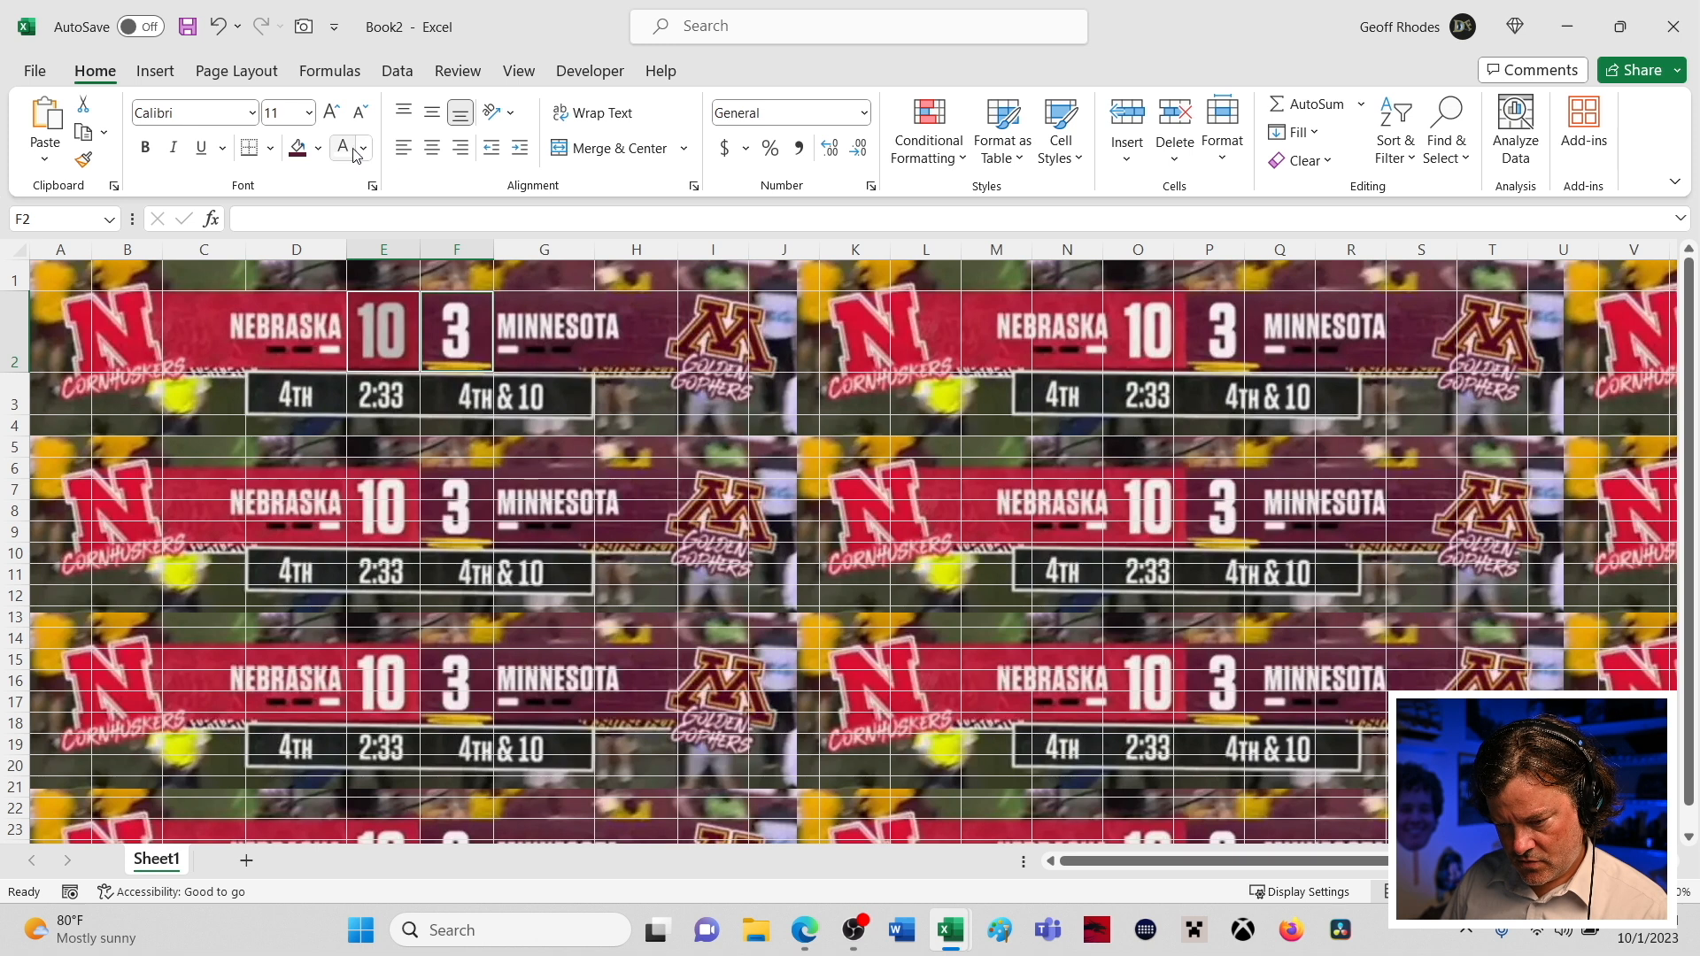
{"action": "left_click", "coordinate": [434, 151]}
{"action": "left_click", "coordinate": [434, 114]}
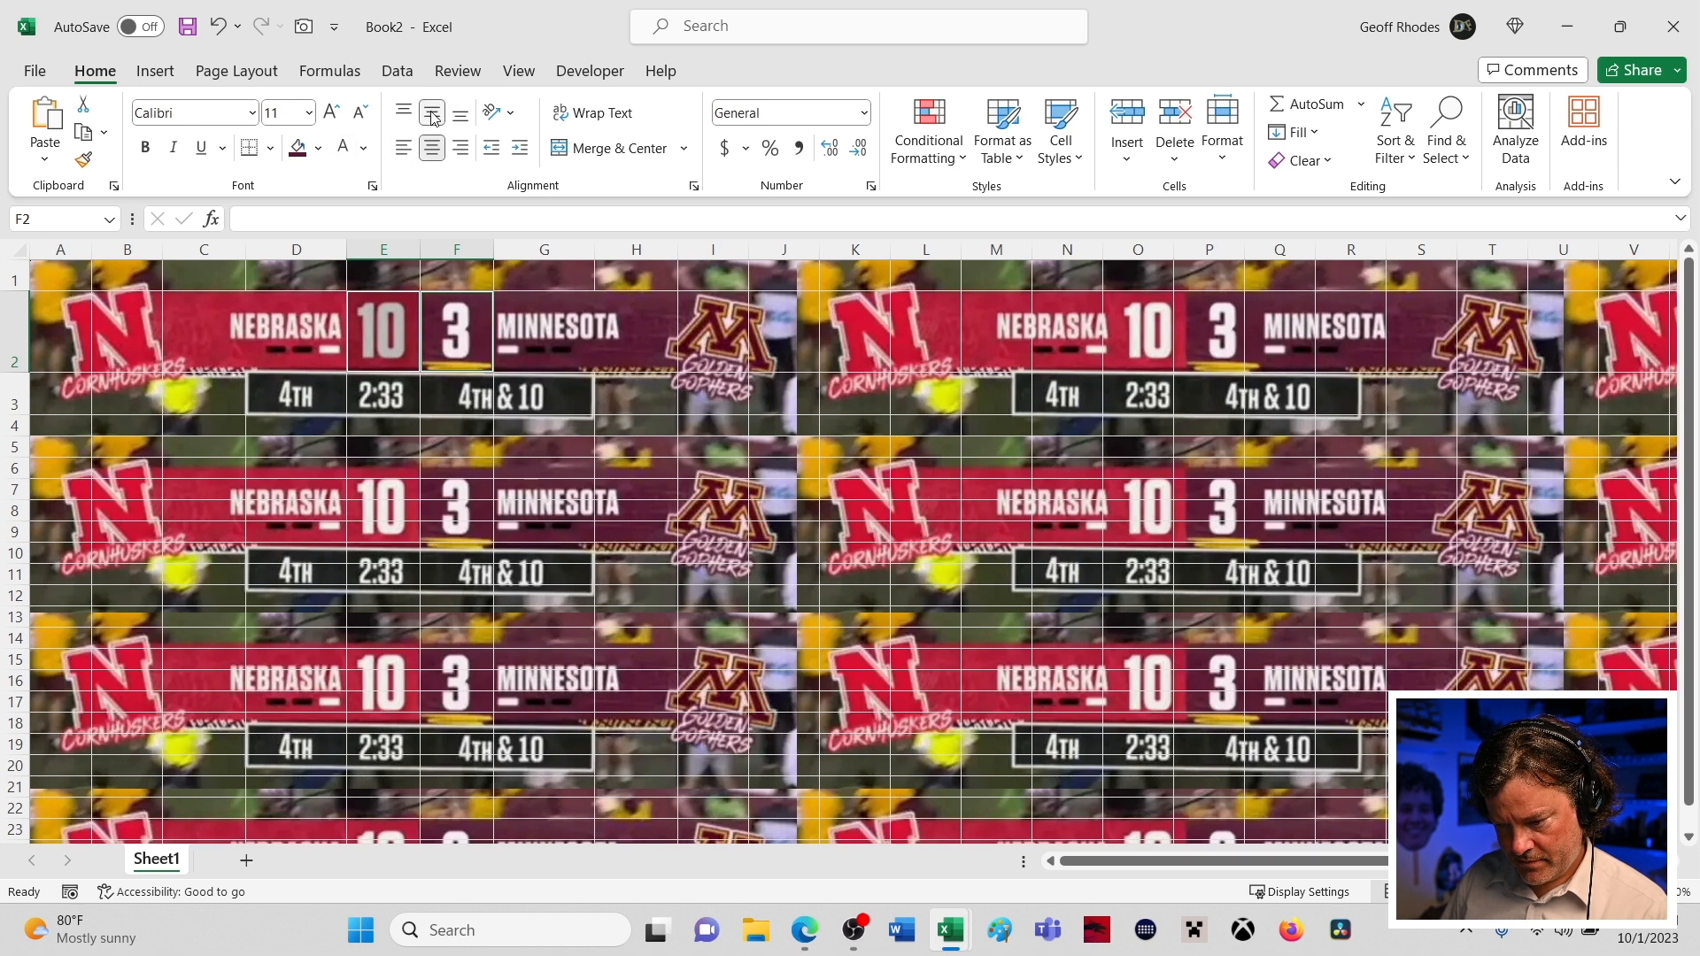
- Center the quarter cell D3 and the clock cell E3 both vertically and horizontally
{"action": "left_click", "coordinate": [301, 401]}
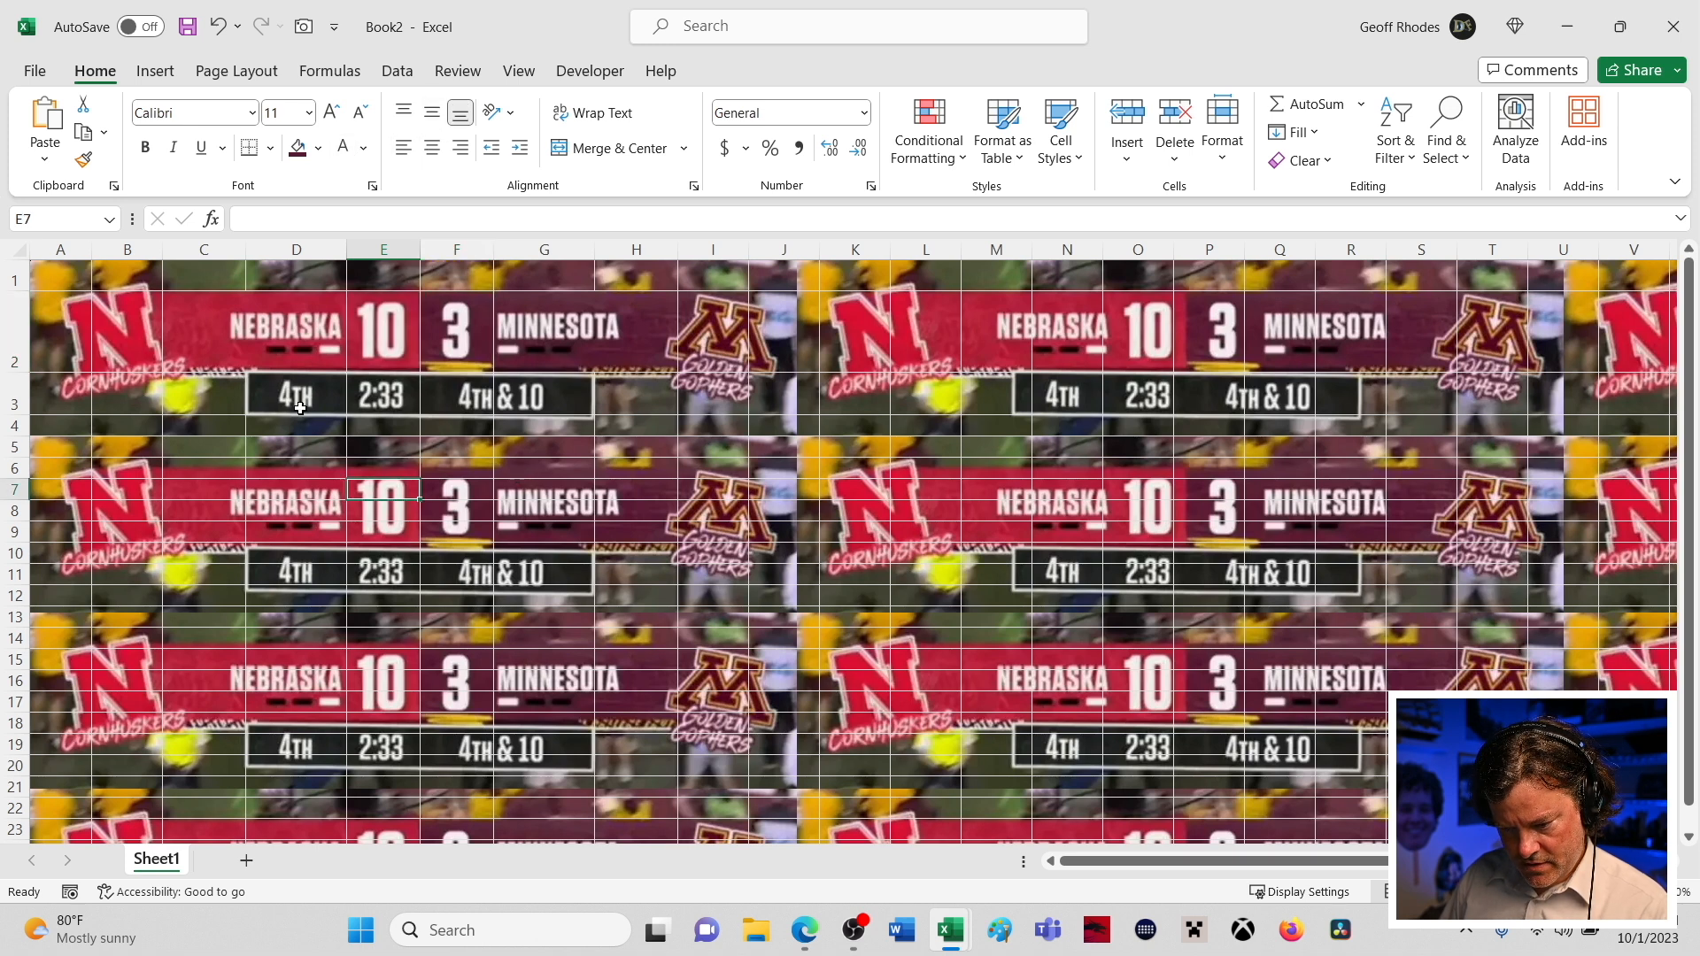
{"action": "left_click", "coordinate": [432, 112]}
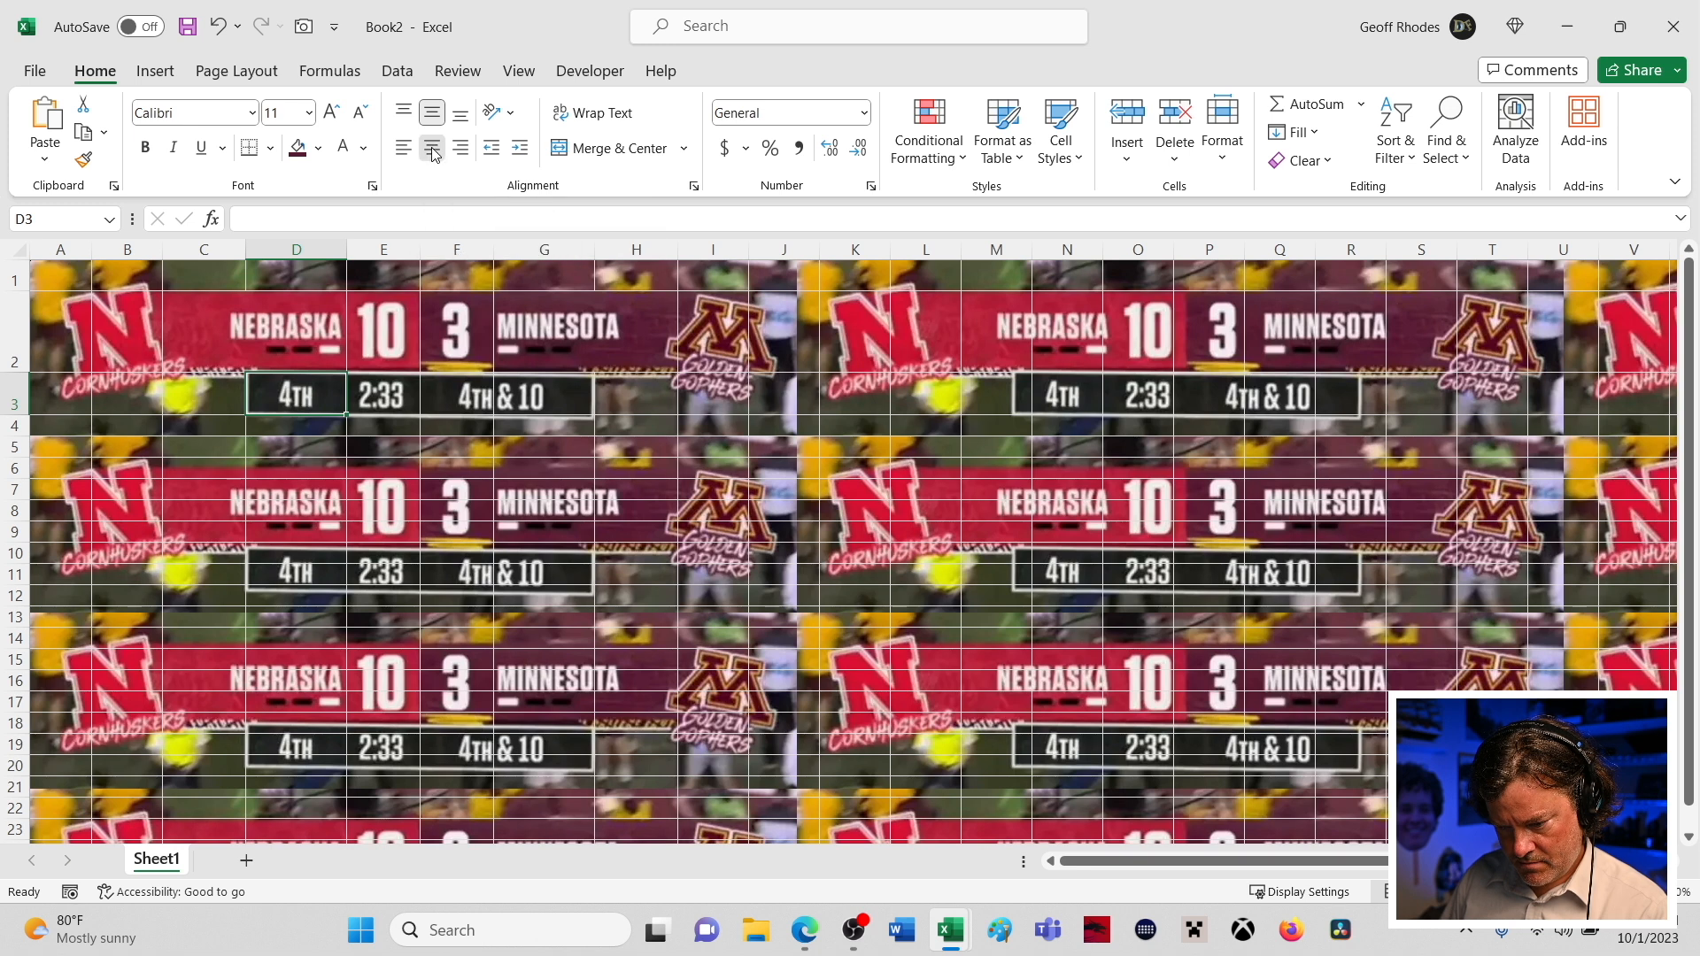
{"action": "left_click", "coordinate": [387, 388]}
{"action": "left_click", "coordinate": [432, 112]}
{"action": "left_click", "coordinate": [432, 148]}
- Merge and center cells F3:G3 over the down-and-distance text
{"action": "left_click_drag", "start_coordinate": [473, 401], "coordinate": [542, 396]}
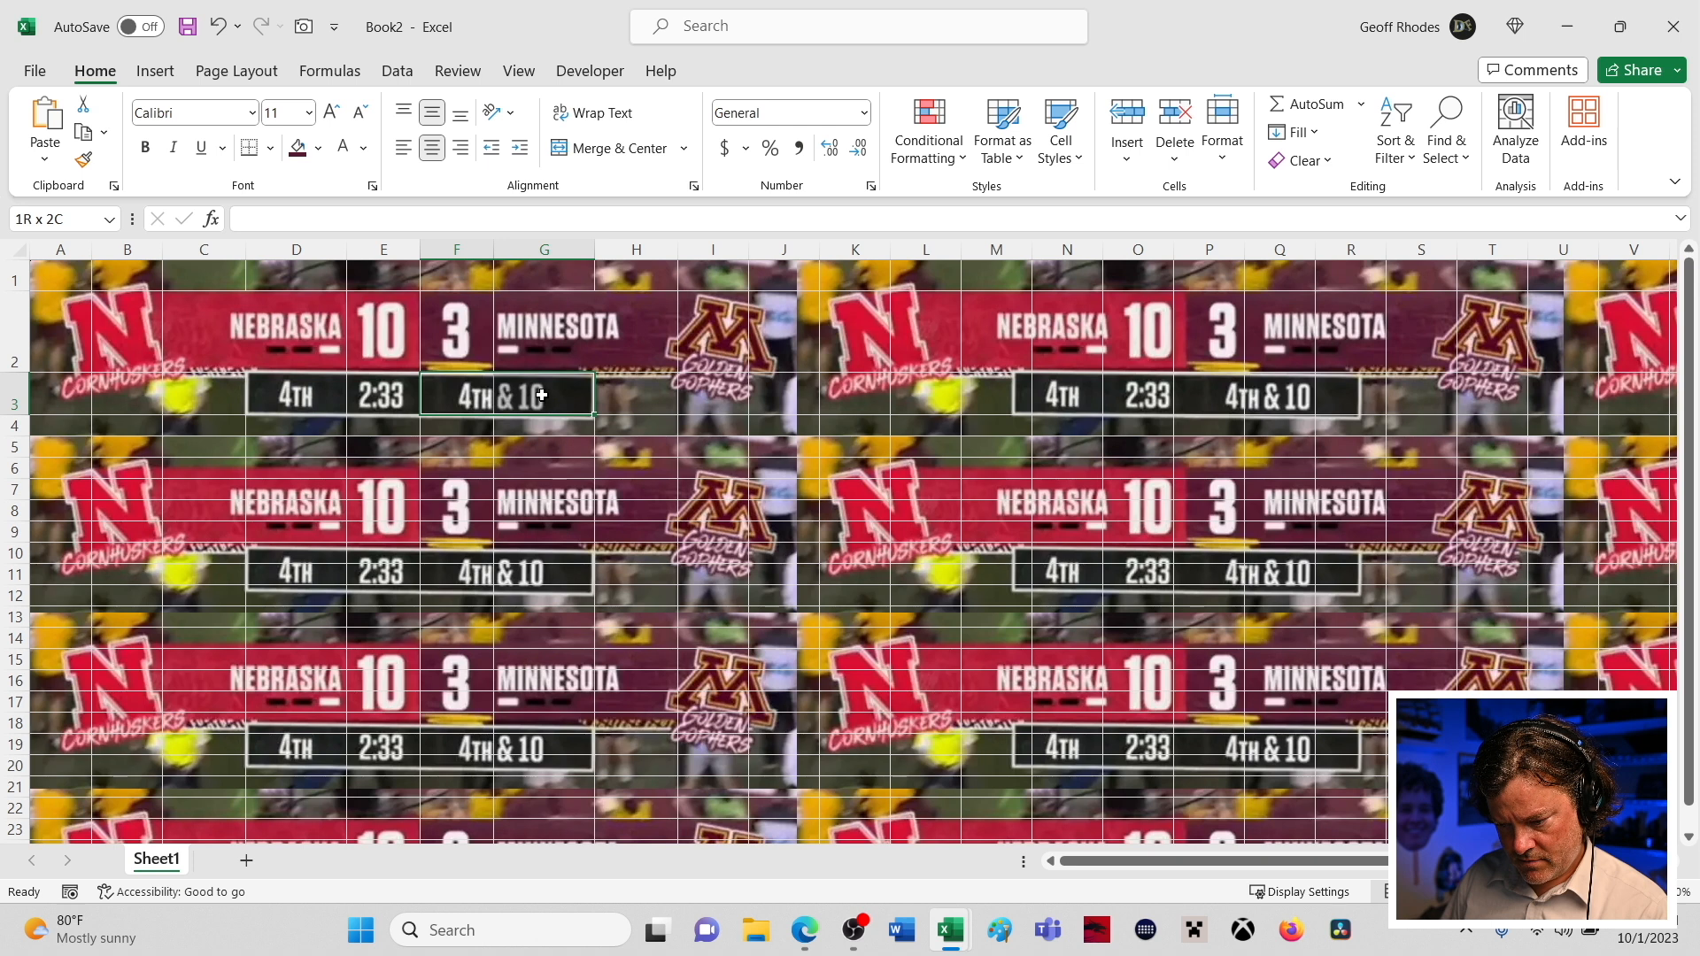
{"action": "left_click", "coordinate": [617, 150]}
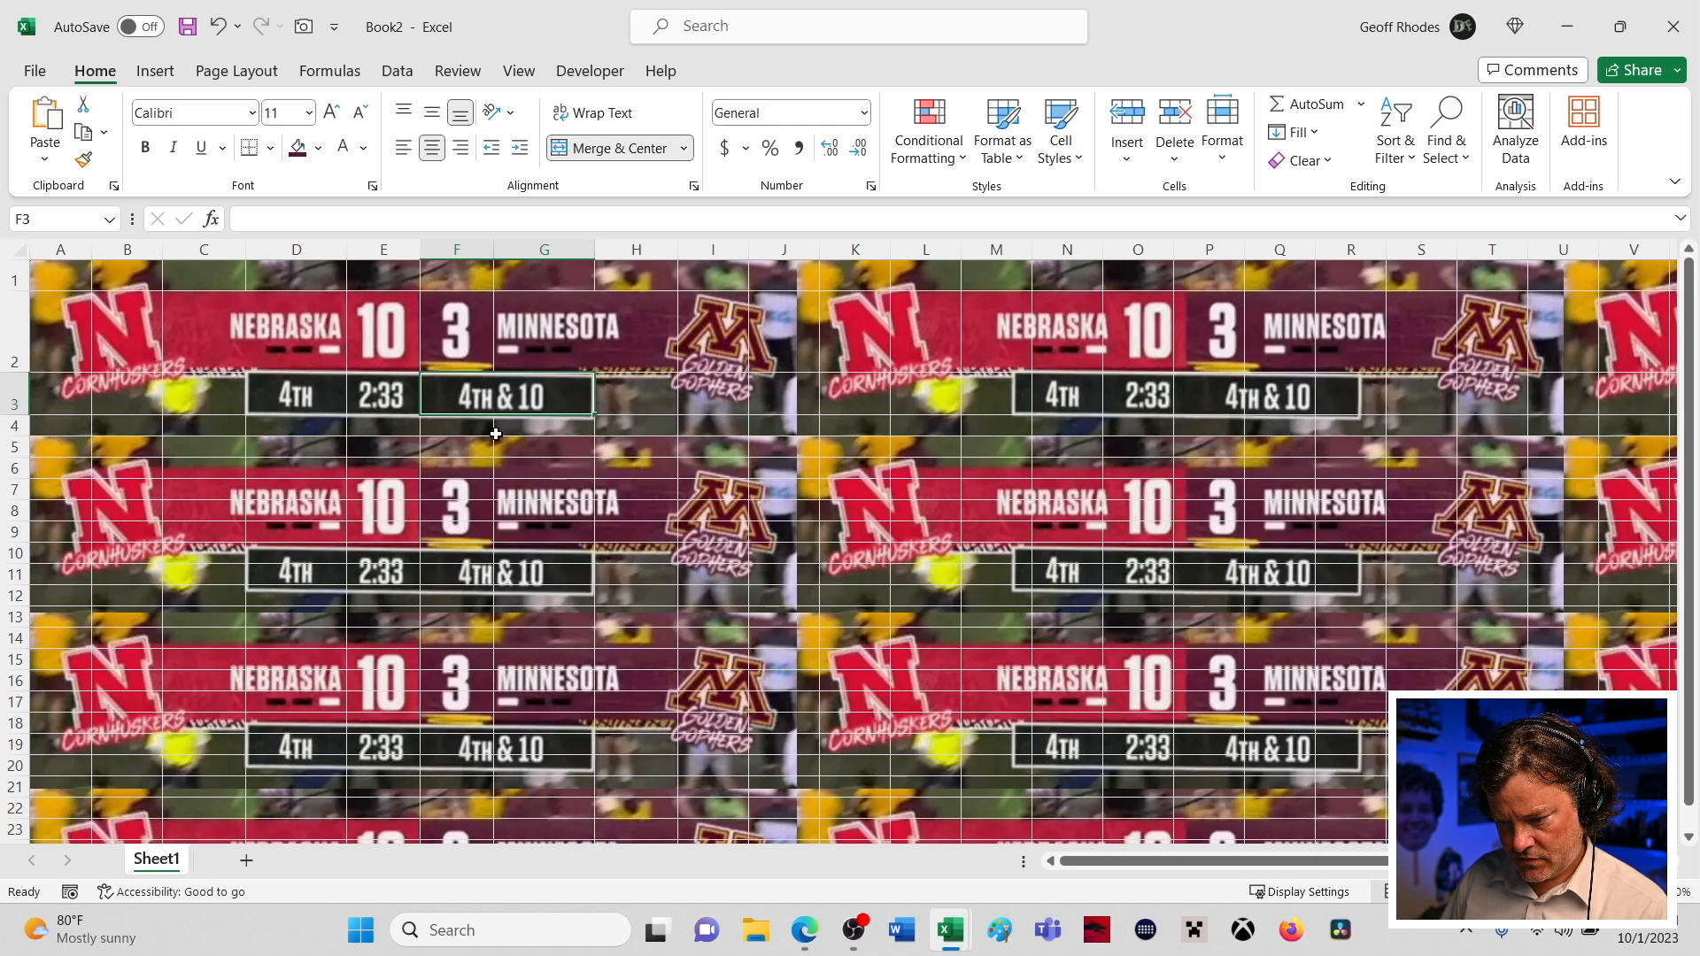
- Align the merged down-and-distance cell F3 to the middle vertically and the center horizontally
{"action": "left_click", "coordinate": [433, 112]}
{"action": "left_click", "coordinate": [432, 148]}
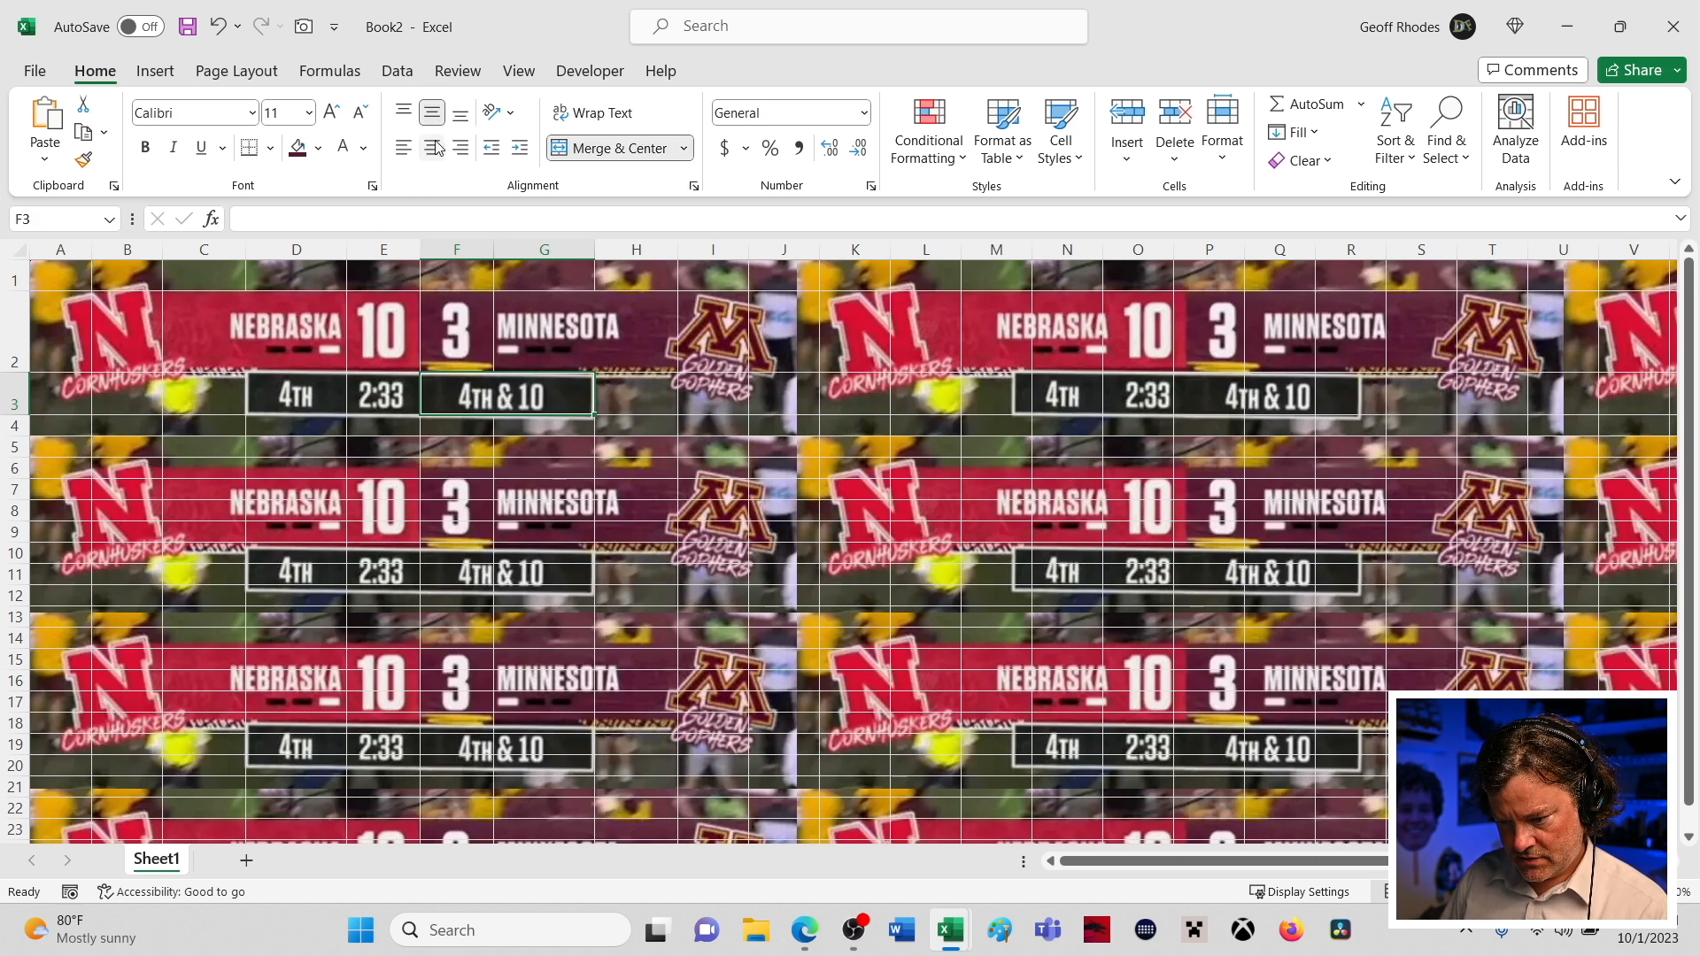
{"action": "left_click", "coordinate": [453, 500]}
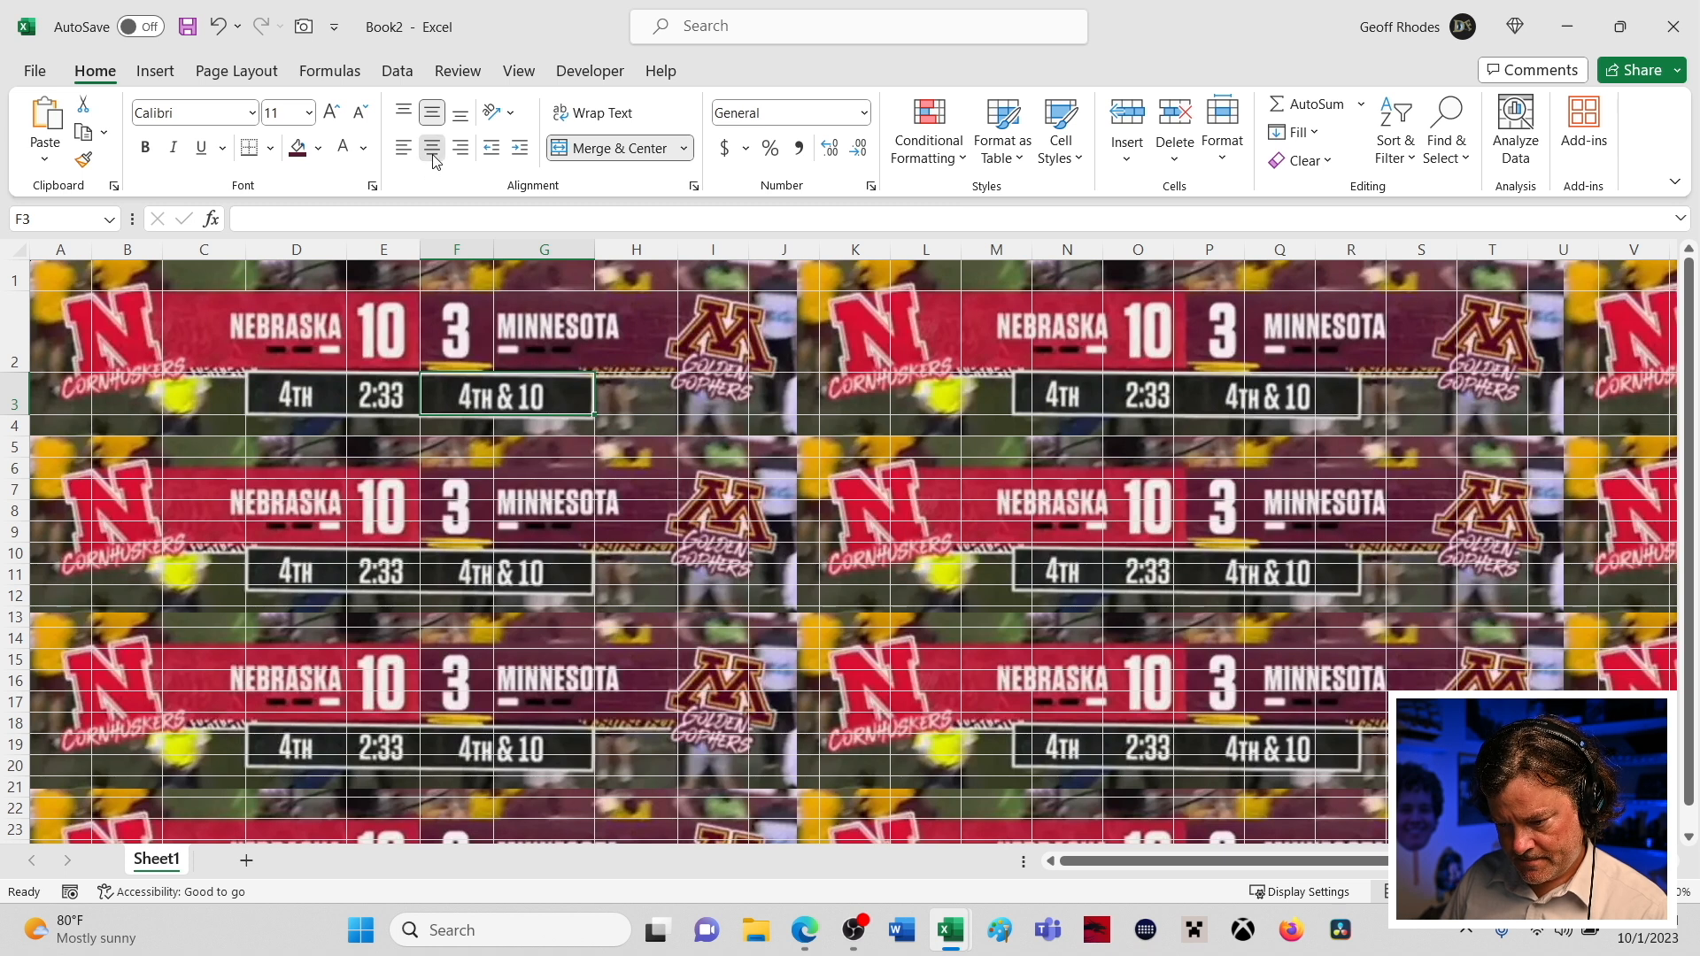
- Insert the picture flora logo 3 from the Definite Fiction folder on this device and shift it slightly down on the sheet
{"action": "left_click", "coordinate": [156, 74]}
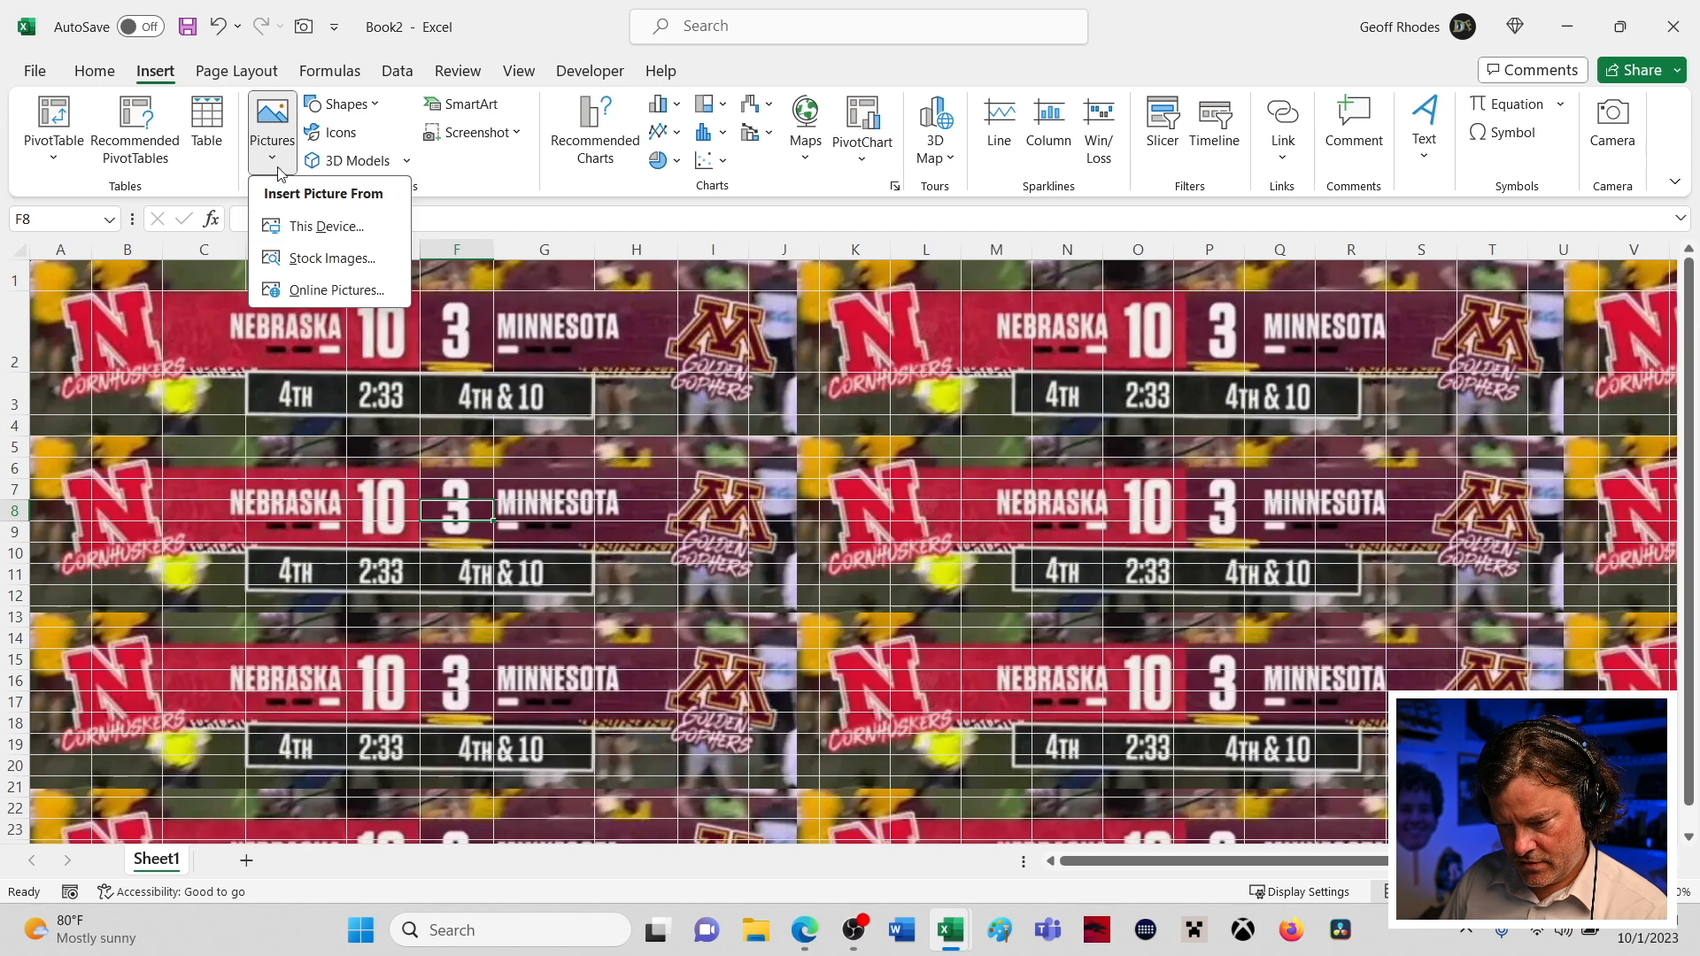
{"action": "left_click", "coordinate": [337, 234]}
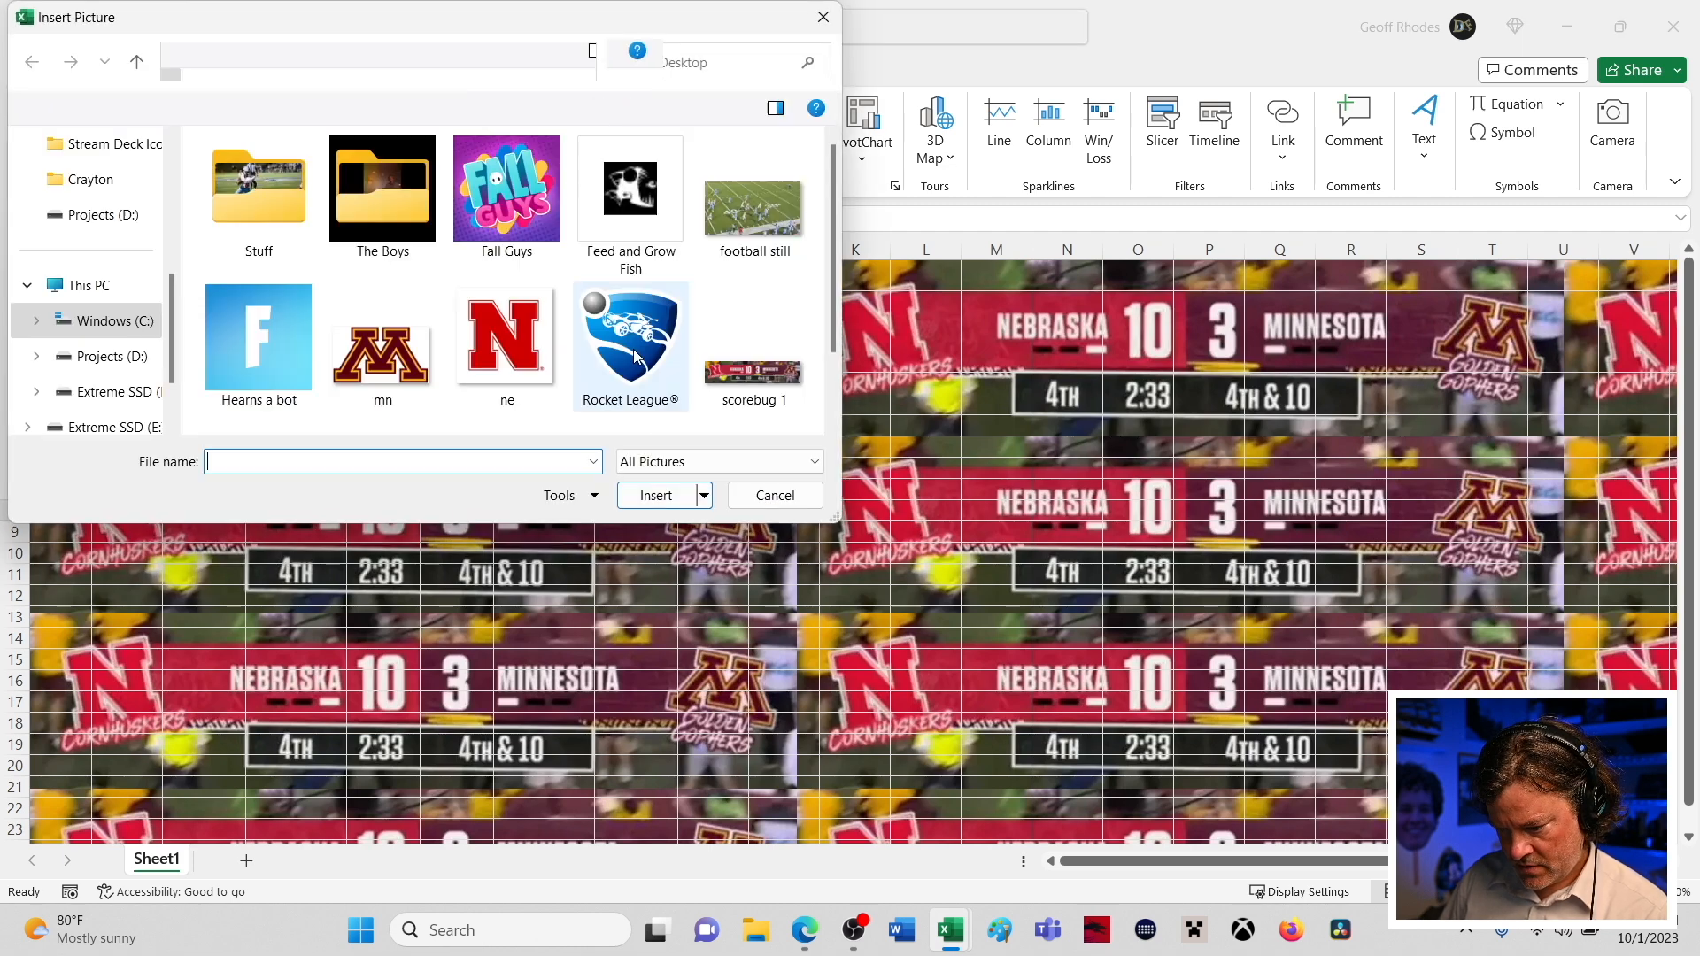
{"action": "left_click", "coordinate": [353, 324]}
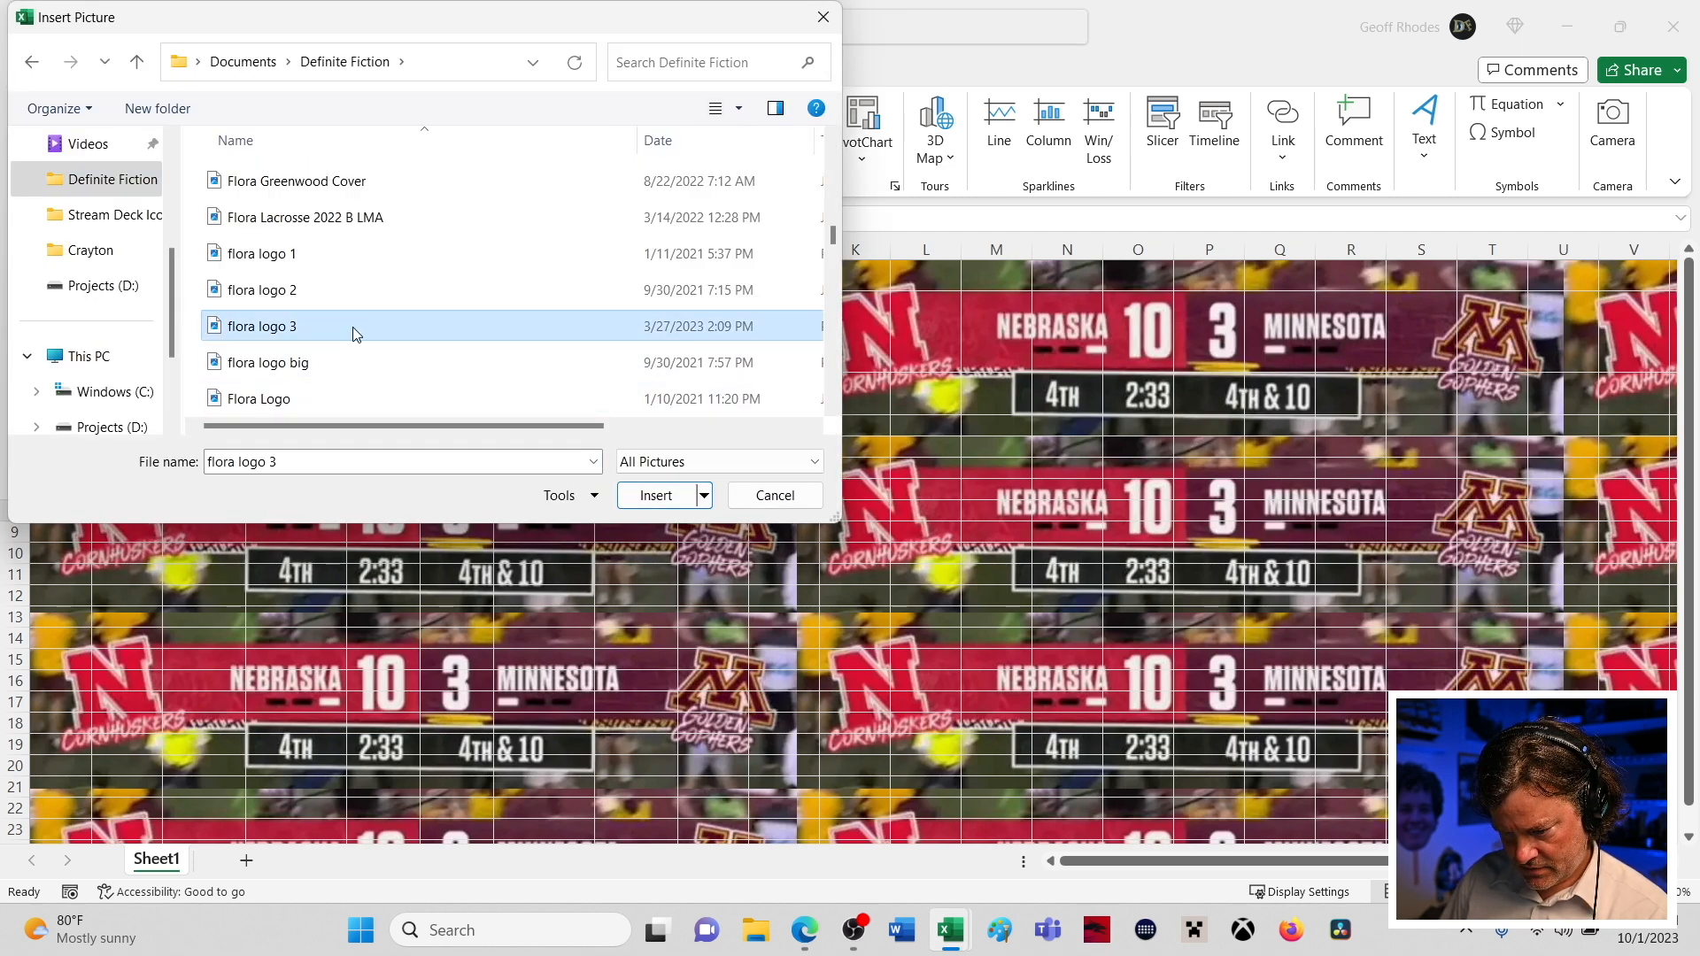
{"action": "left_click", "coordinate": [641, 498]}
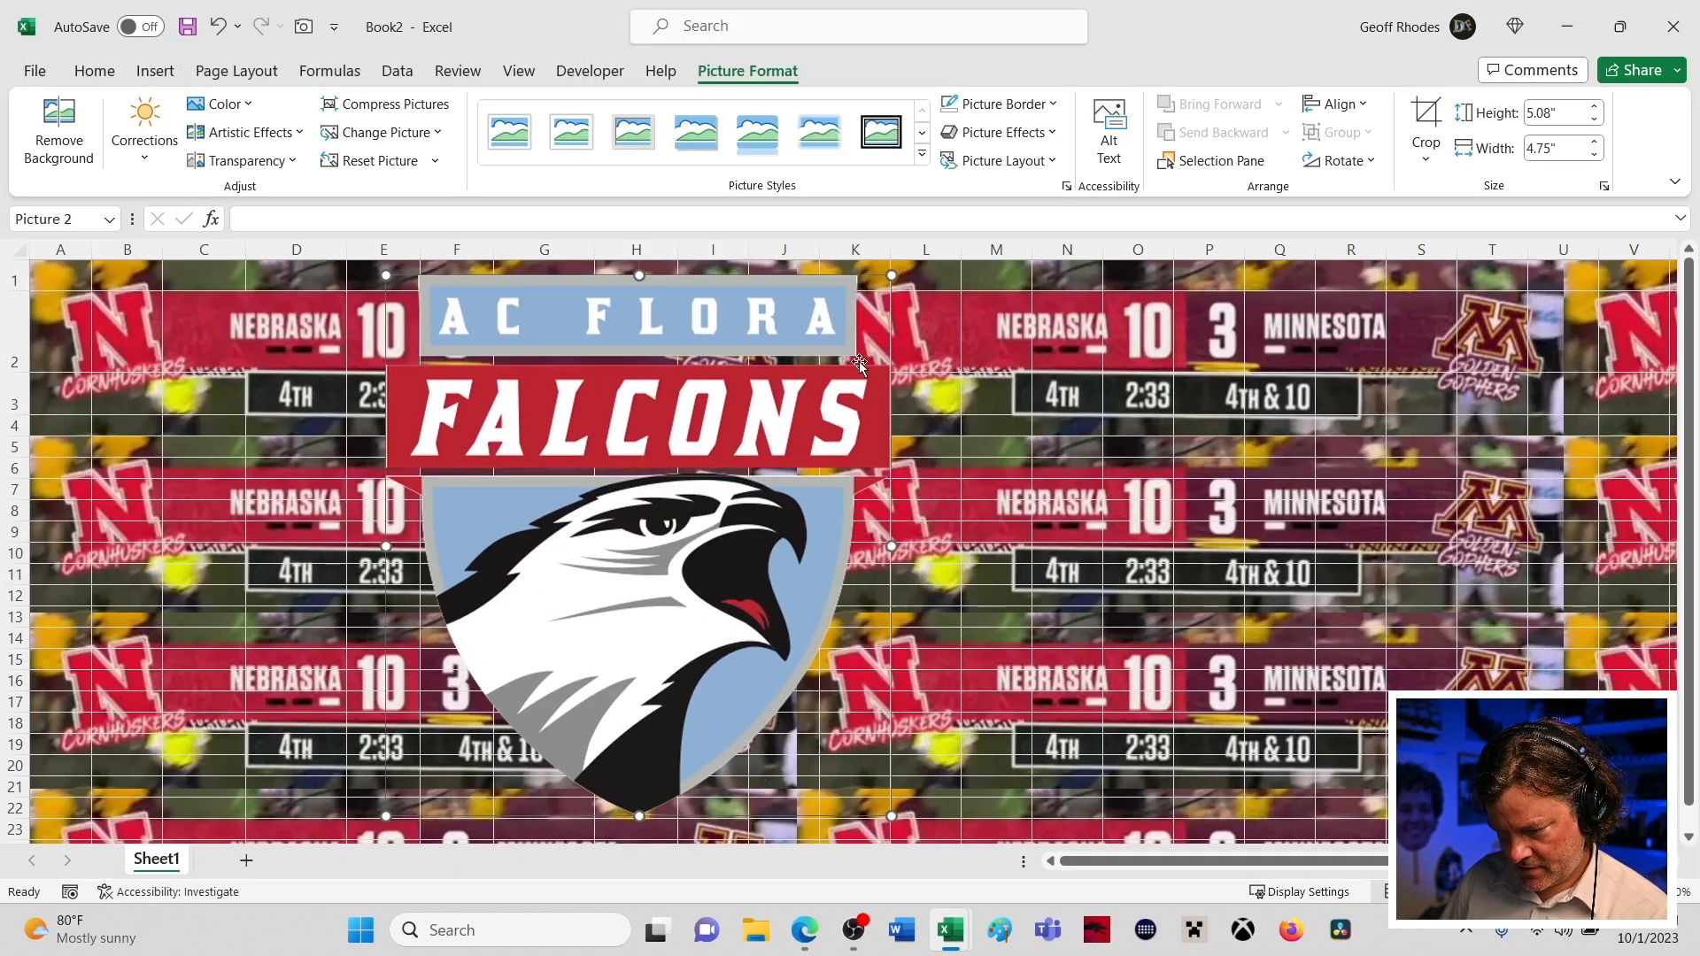
{"action": "left_click_drag", "start_coordinate": [625, 456], "coordinate": [632, 526]}
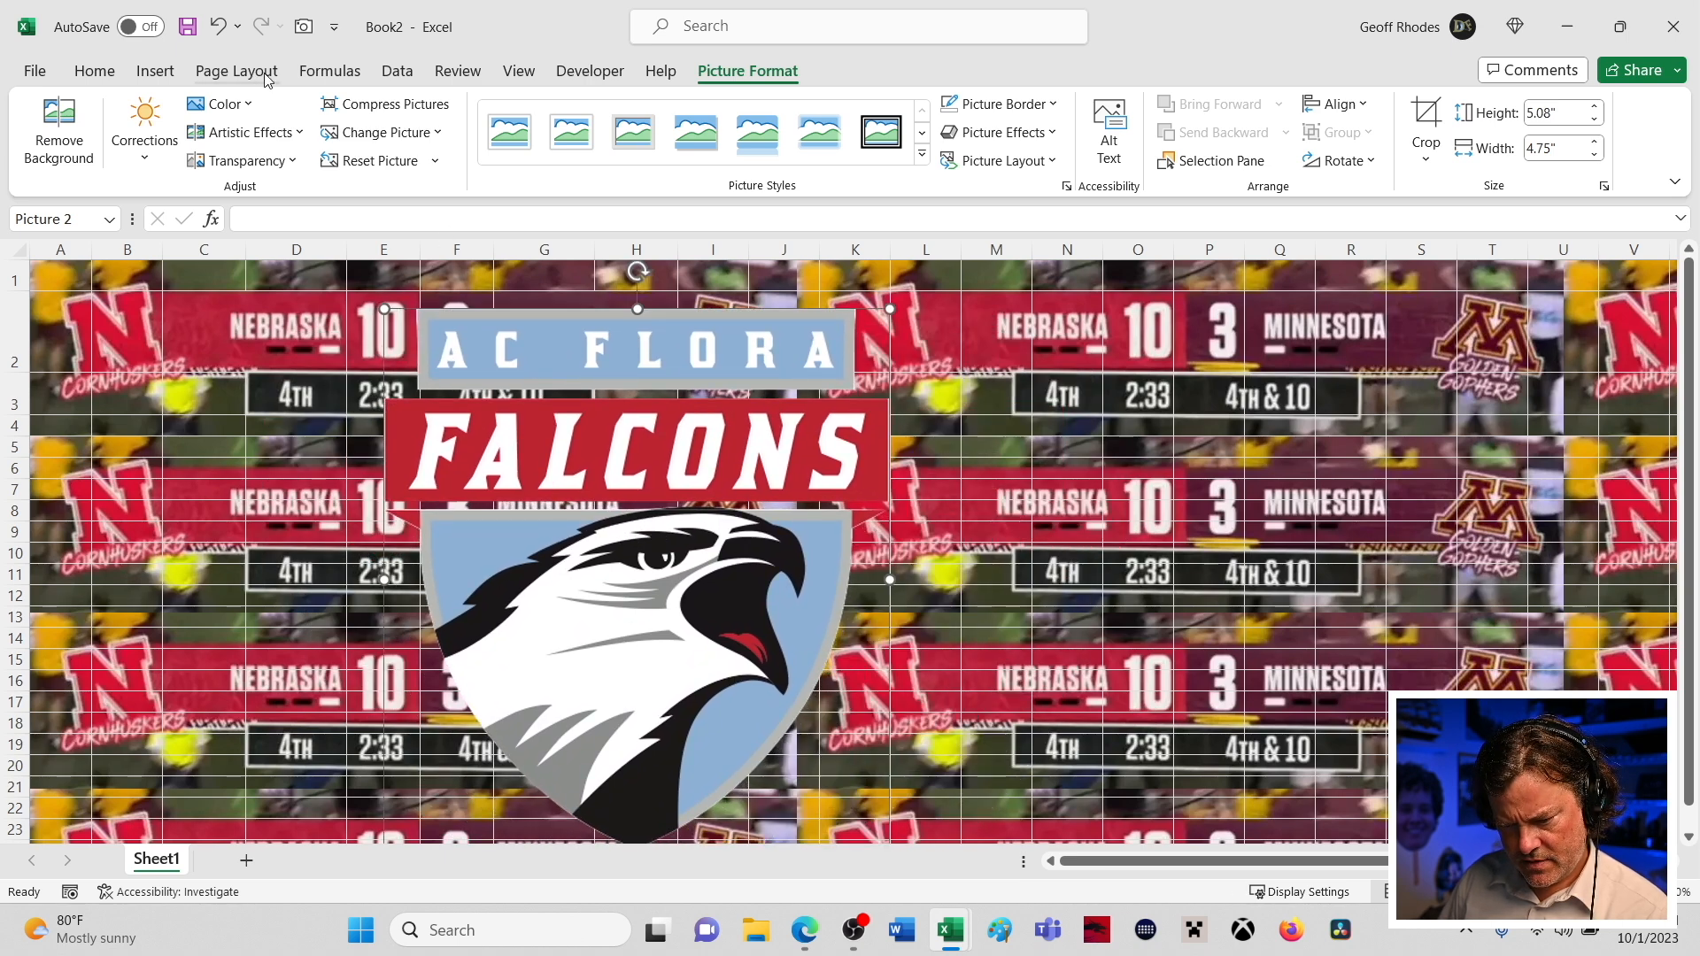
- Insert the picture dreher logo from the Definite Fiction folder on this device
{"action": "left_click", "coordinate": [156, 70]}
{"action": "left_click", "coordinate": [275, 151]}
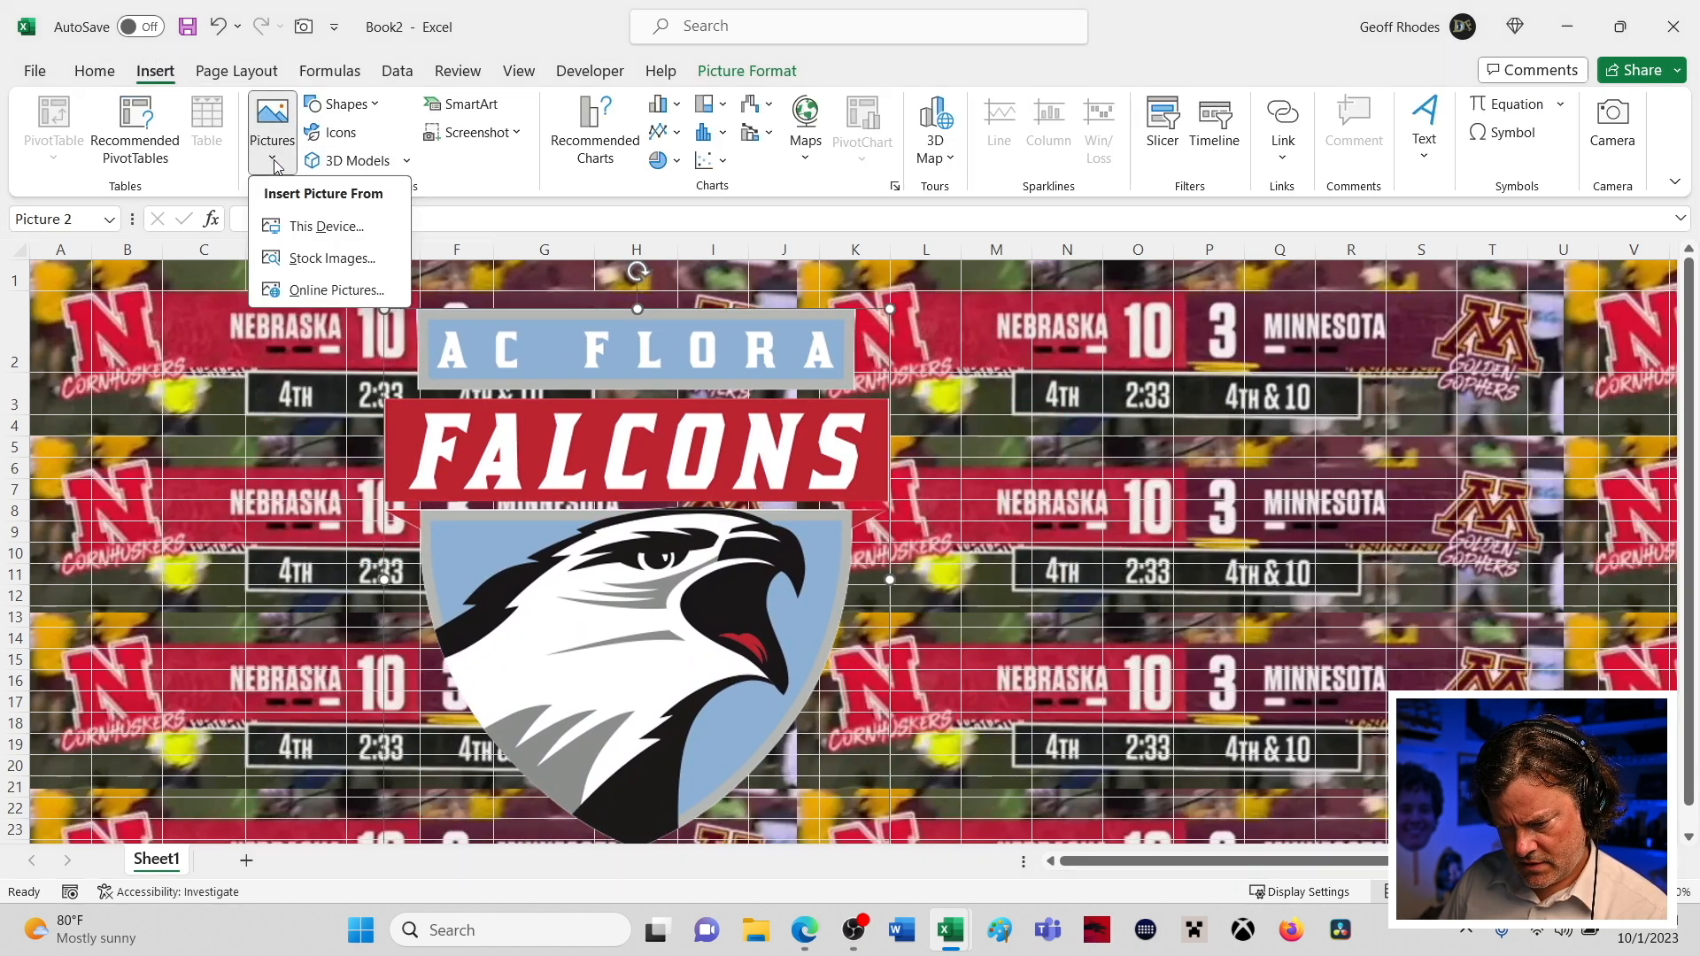
{"action": "left_click", "coordinate": [306, 232]}
{"action": "left_click", "coordinate": [506, 364]}
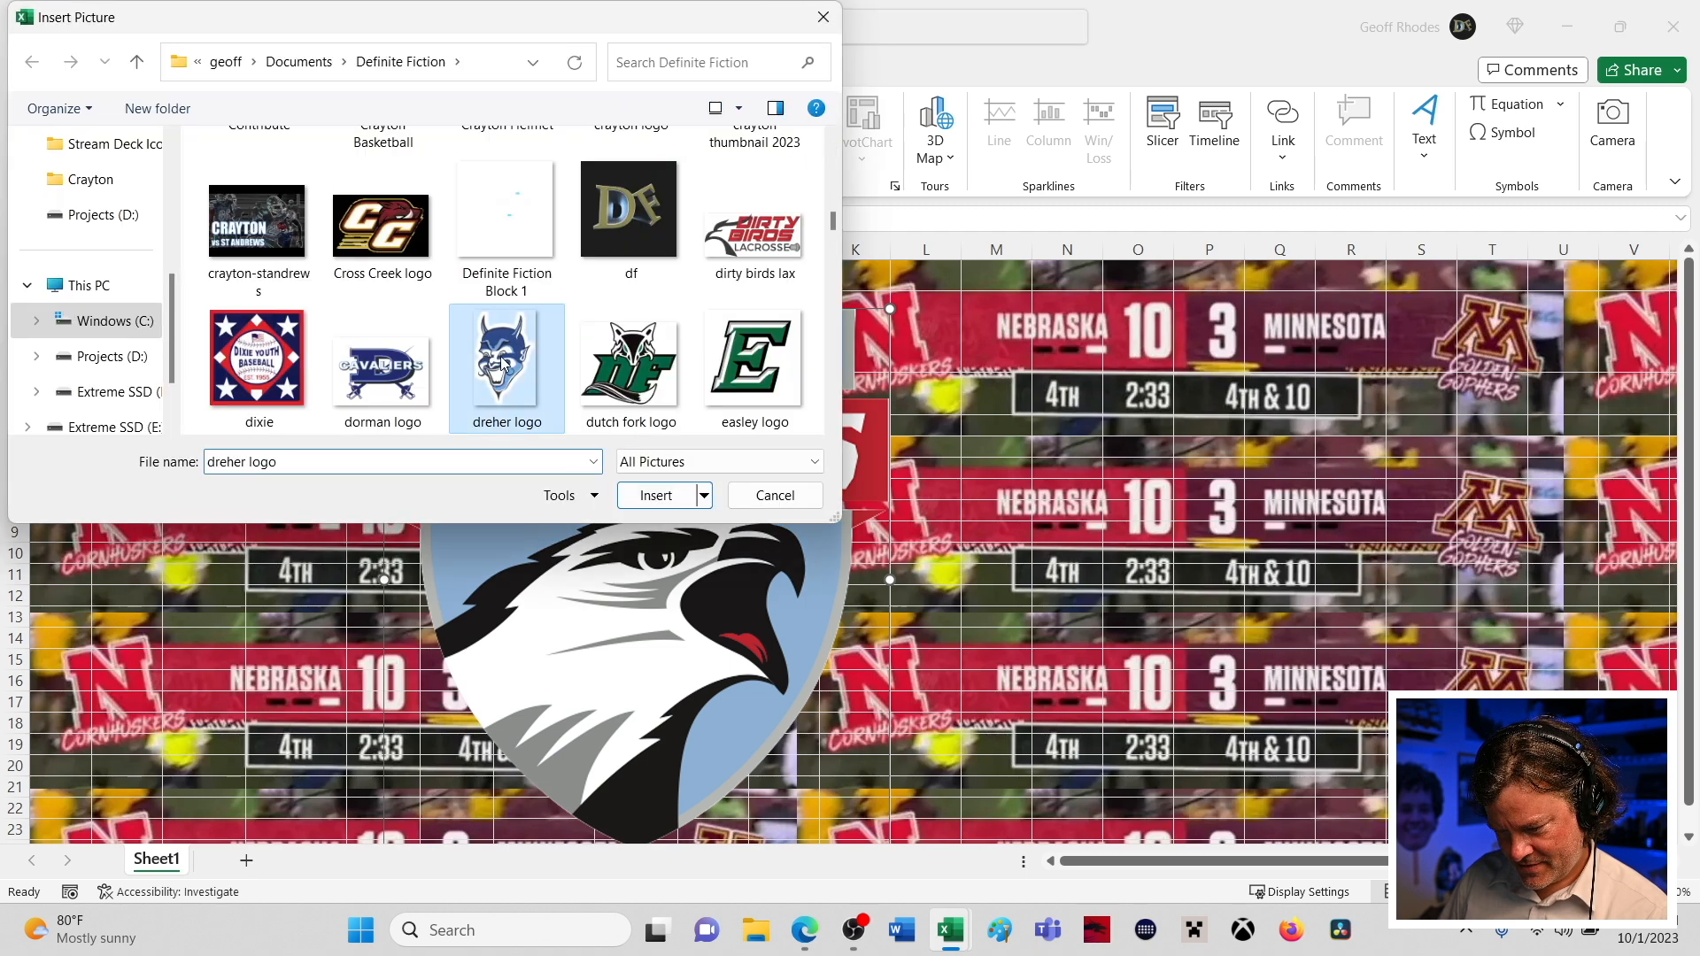
{"action": "left_click", "coordinate": [656, 494]}
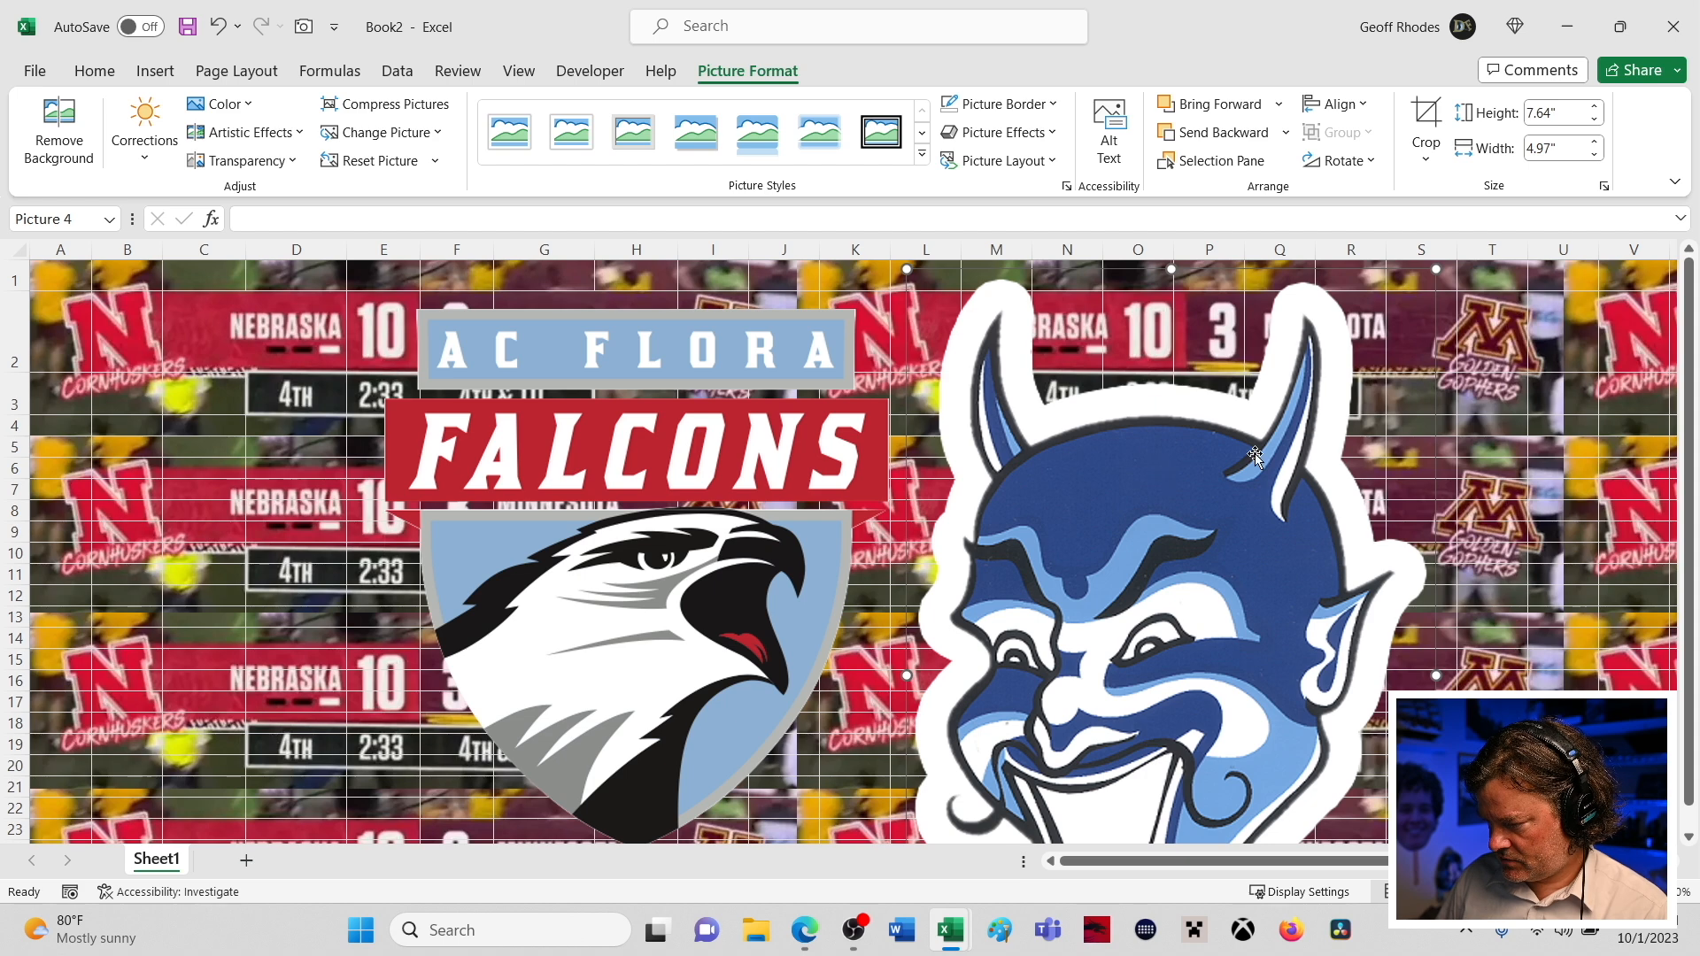
- Shrink the blue devil logo proportionally and move it over columns K to O, clear of the main scorebug
{"action": "mouse_move", "coordinate": [1240, 587]}
{"action": "left_mouse_down"}
{"action": "mouse_move", "coordinate": [1197, 577]}
{"action": "mouse_move", "coordinate": [1253, 577]}
{"action": "left_mouse_up"}
{"action": "left_click_drag", "start_coordinate": [1453, 262], "coordinate": [1262, 557]}
{"action": "left_click_drag", "start_coordinate": [1127, 698], "coordinate": [1044, 504]}
- Shrink the Falcons logo to about 0.83" high by 0.77" wide and place it over the Nebraska logo in columns A and B
{"action": "left_click_drag", "start_coordinate": [576, 606], "coordinate": [270, 610]}
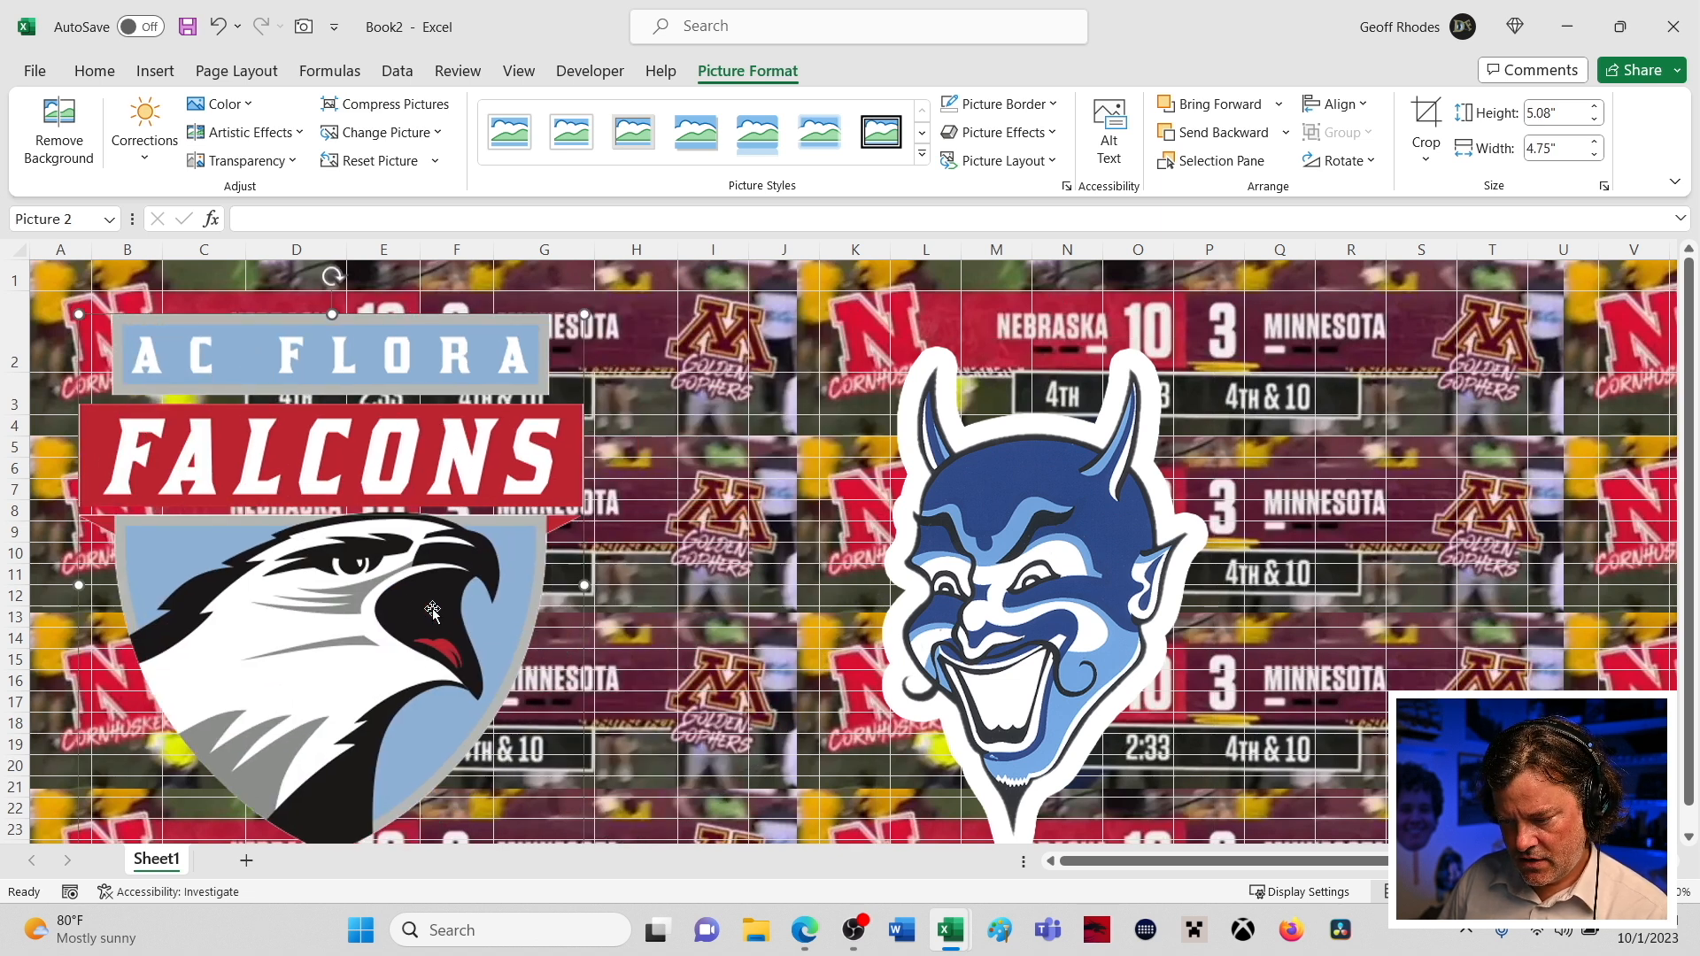
{"action": "left_click_drag", "start_coordinate": [584, 314], "coordinate": [218, 705]}
{"action": "left_click_drag", "start_coordinate": [160, 817], "coordinate": [158, 386]}
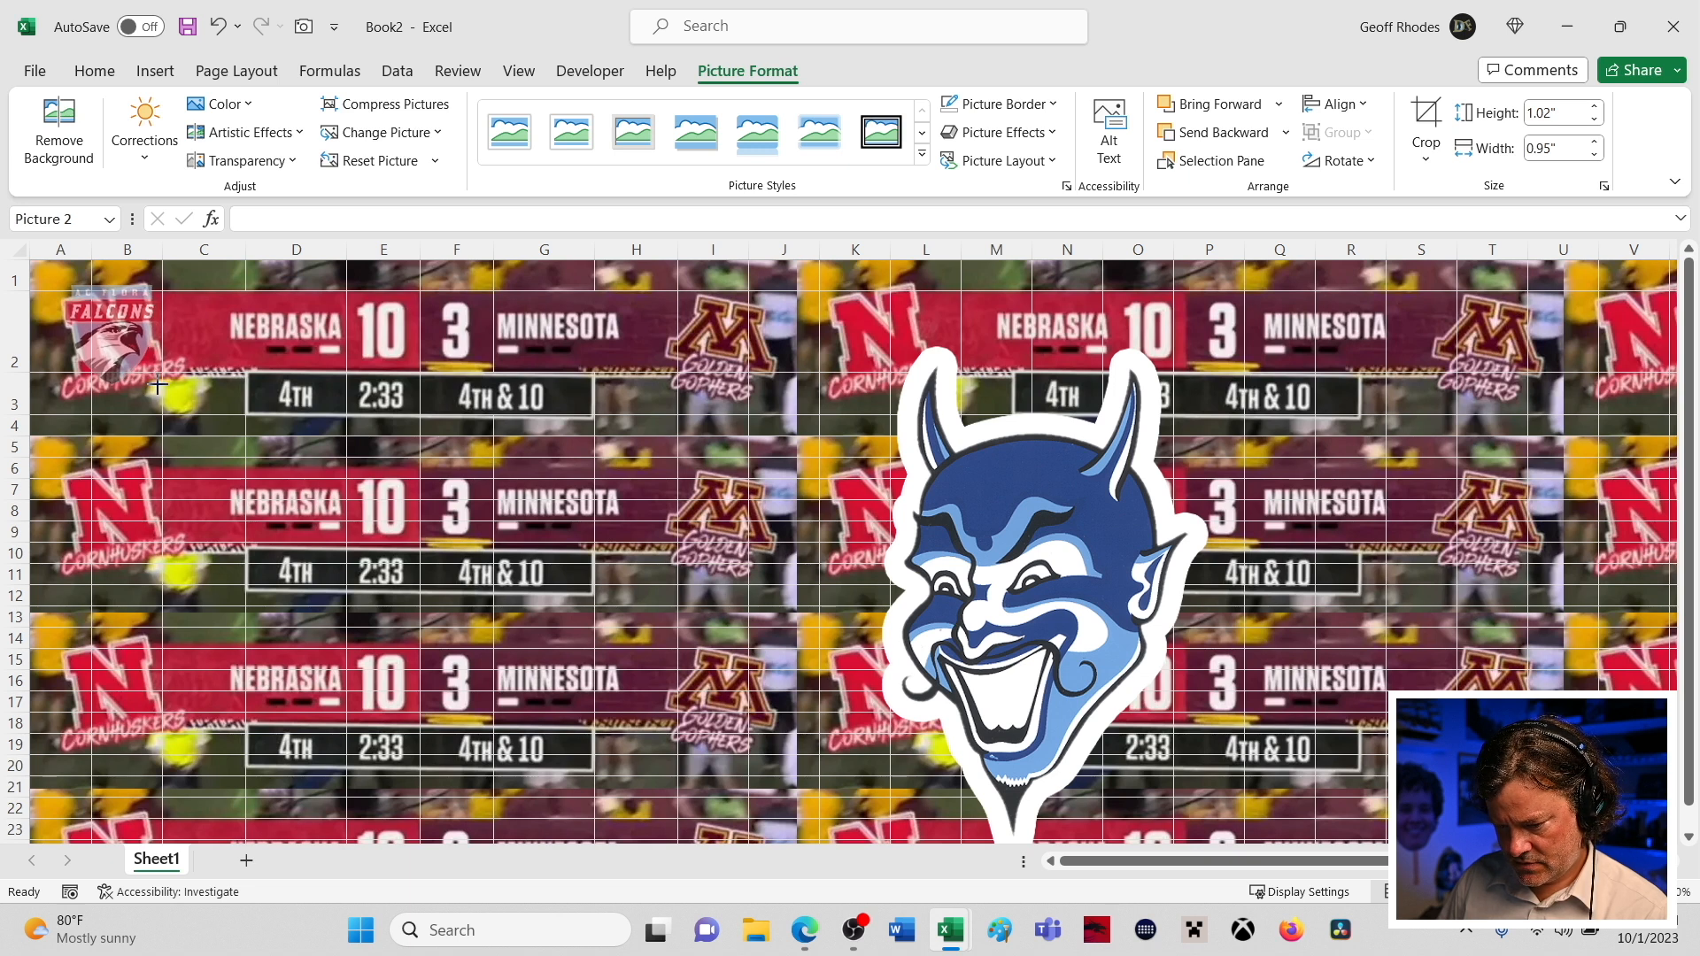
{"action": "left_click_drag", "start_coordinate": [157, 385], "coordinate": [149, 373]}
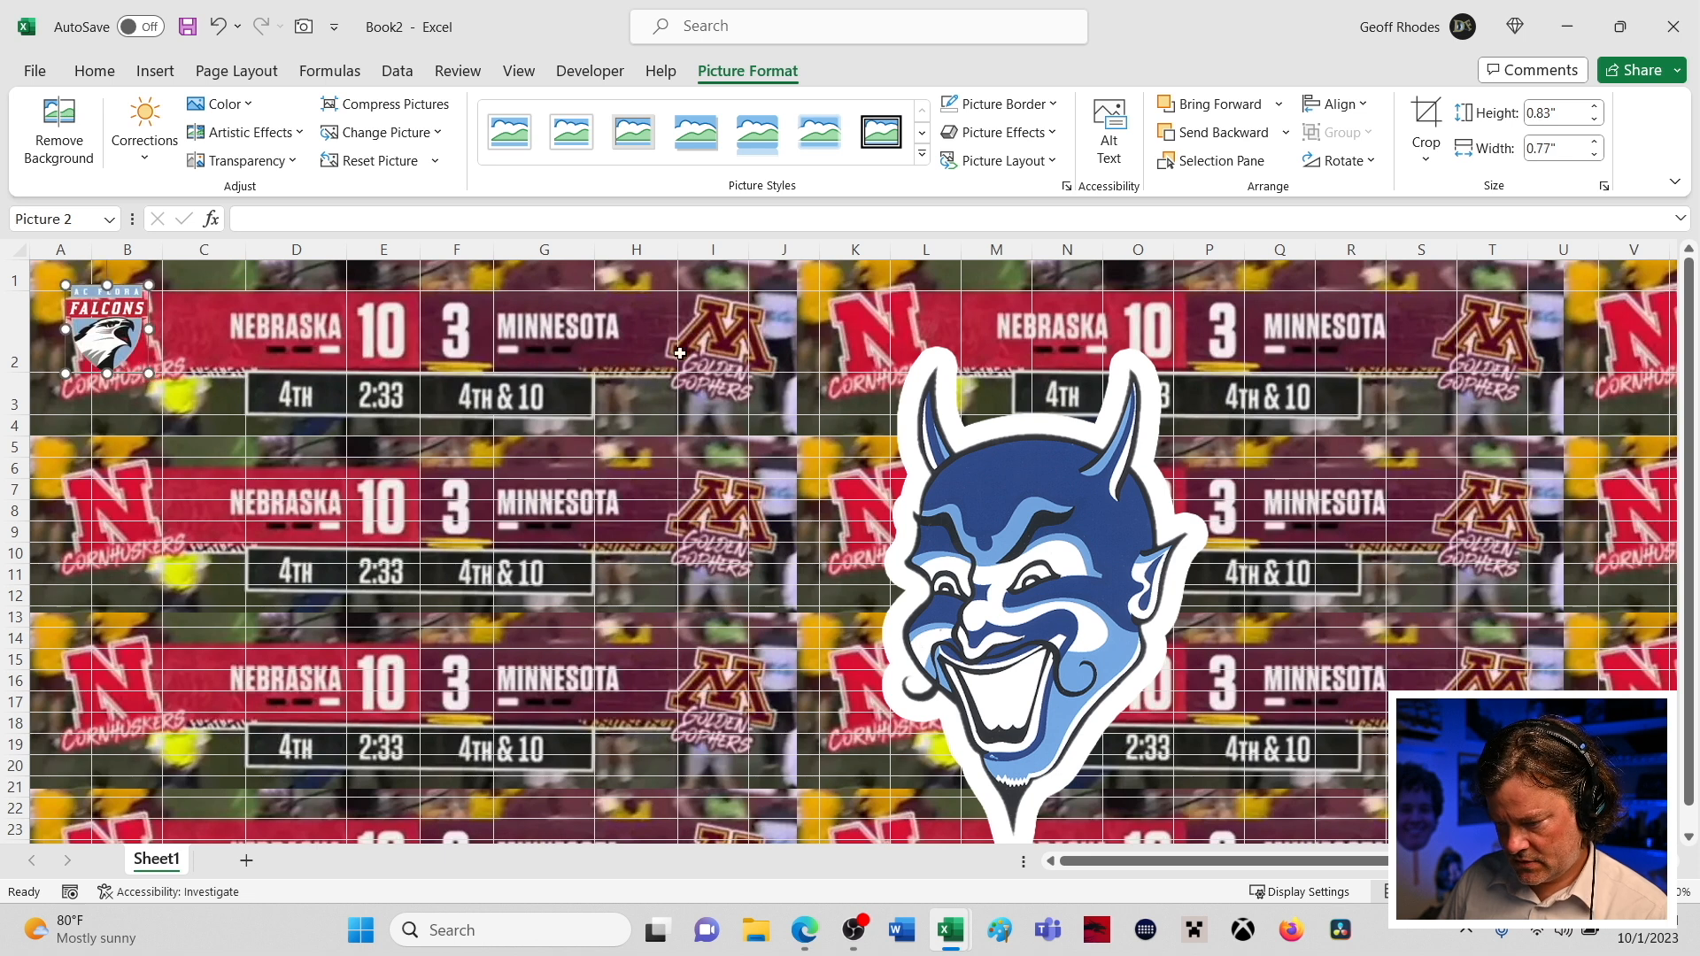
- Tilt the Falcons logo counterclockwise to about 347° and position it over the Nebraska logo
{"action": "left_click_drag", "start_coordinate": [104, 363], "coordinate": [196, 418]}
{"action": "left_click_drag", "start_coordinate": [202, 302], "coordinate": [175, 308]}
{"action": "left_click_drag", "start_coordinate": [197, 395], "coordinate": [113, 351]}
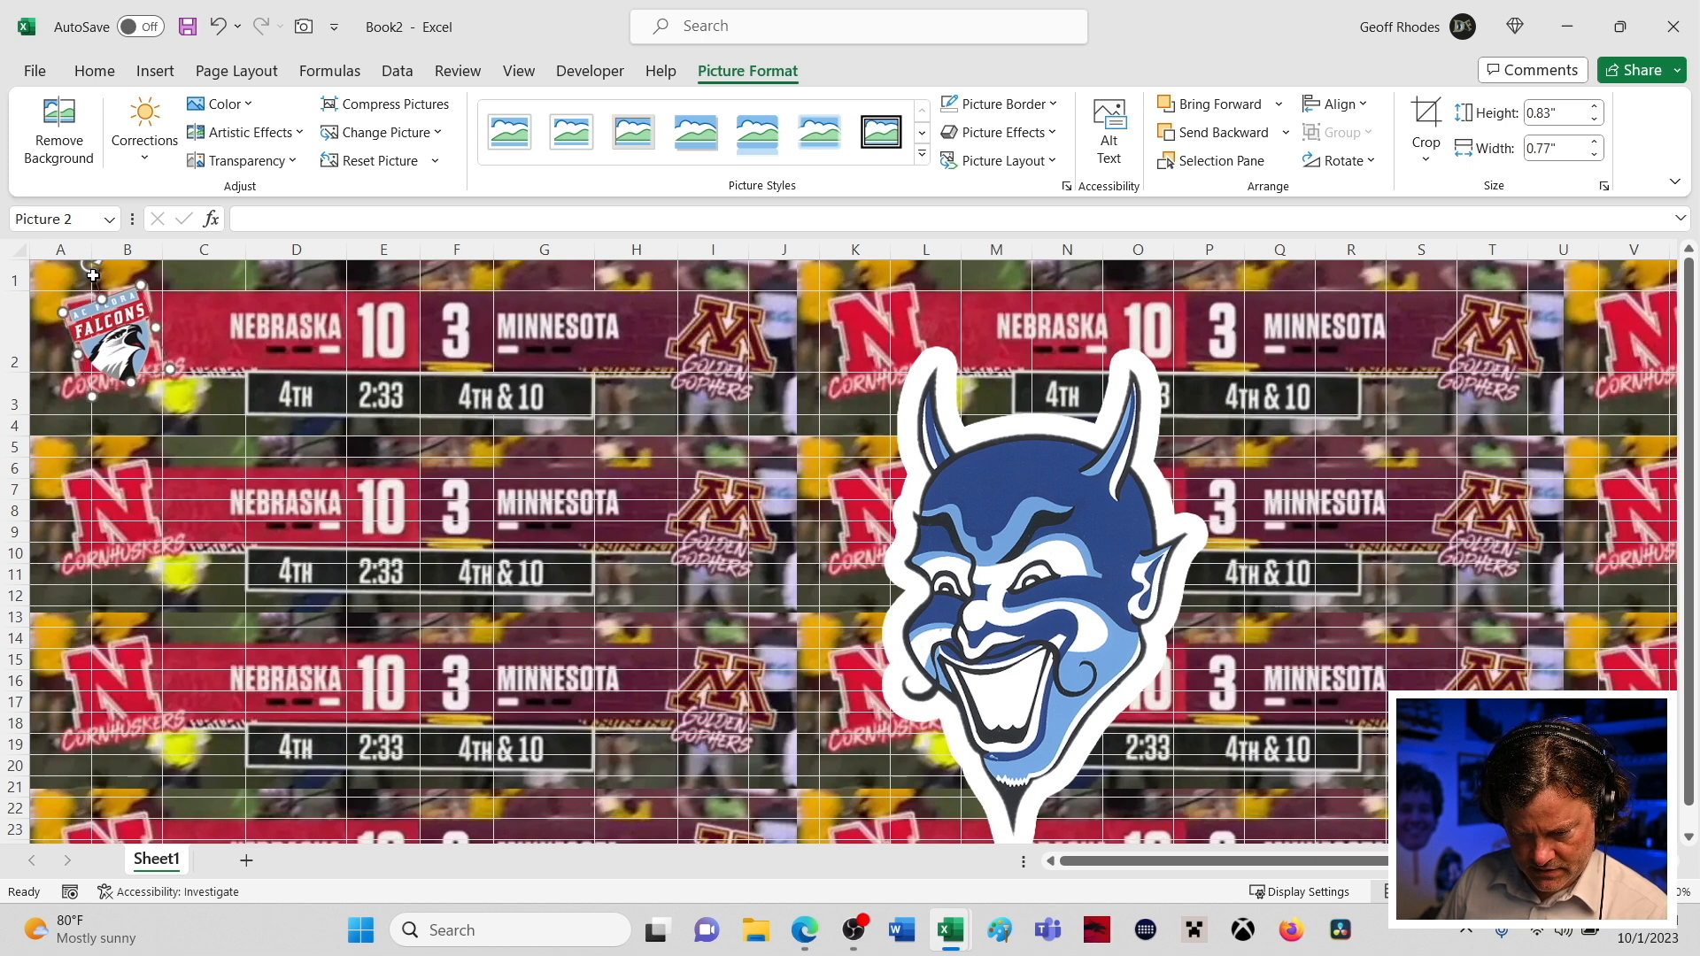
{"action": "left_click_drag", "start_coordinate": [93, 265], "coordinate": [100, 264]}
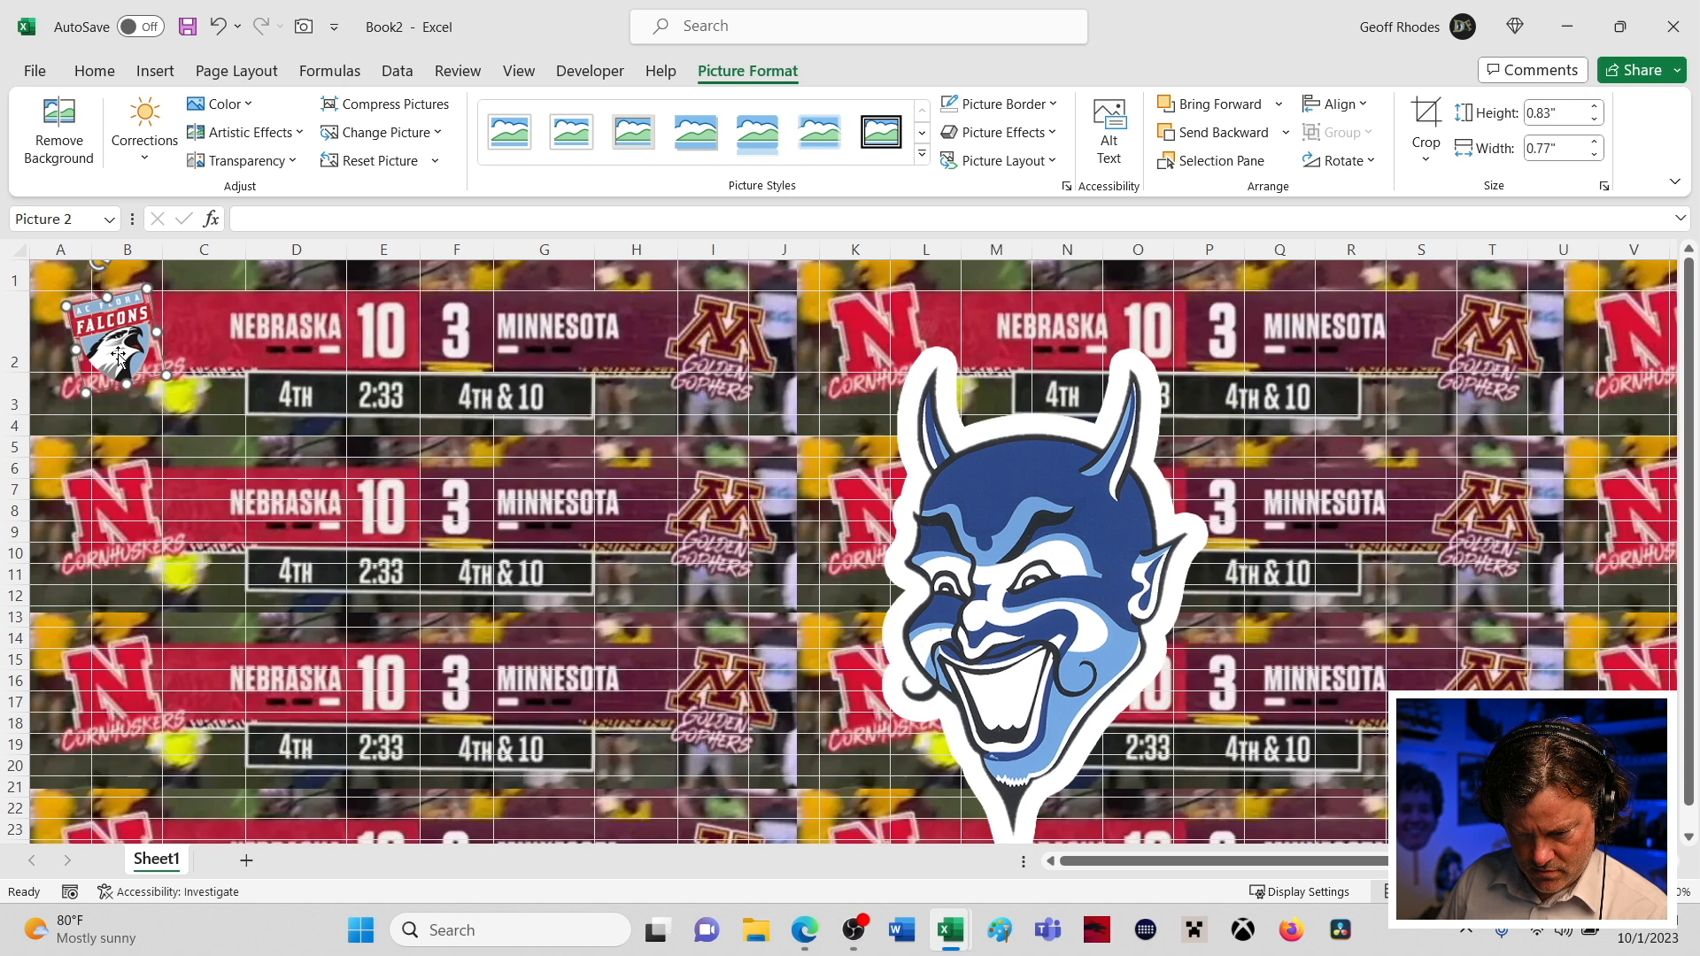
{"action": "left_click_drag", "start_coordinate": [118, 349], "coordinate": [113, 343]}
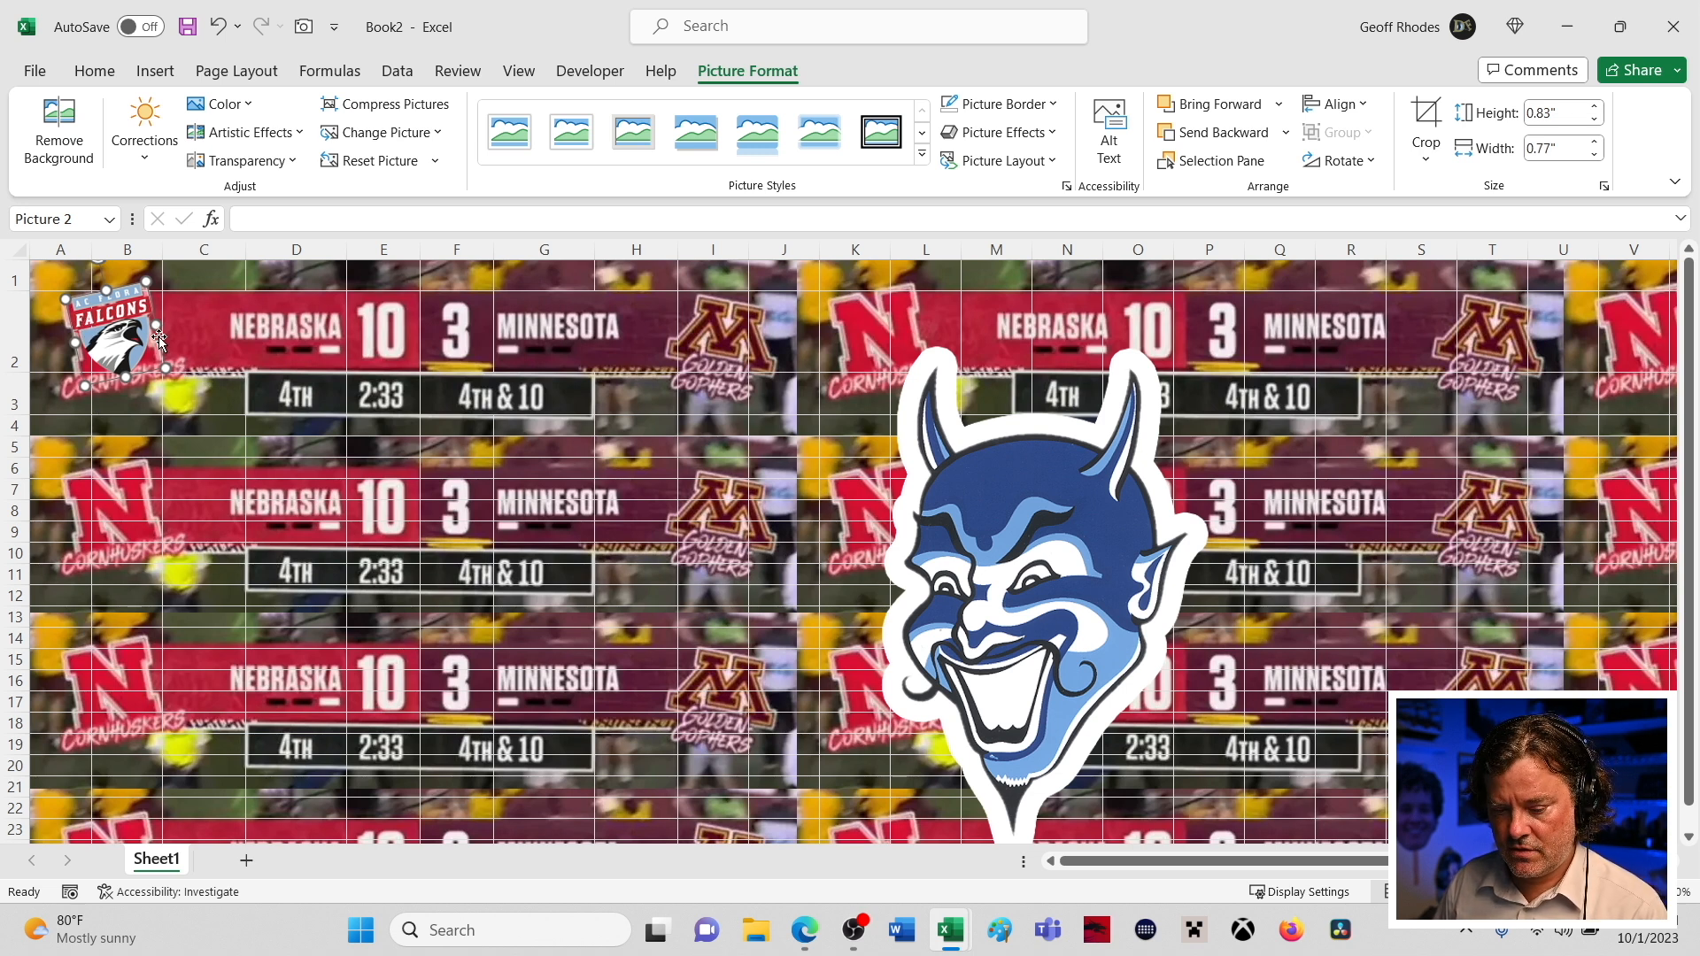
- Shrink the blue devil logo to about 0.77" by 0.5", tilt it clockwise about 24° and place it near the Minnesota logo
{"action": "left_click_drag", "start_coordinate": [990, 600], "coordinate": [523, 568]}
{"action": "left_click_drag", "start_coordinate": [756, 829], "coordinate": [478, 417]}
{"action": "left_click_drag", "start_coordinate": [425, 316], "coordinate": [710, 302]}
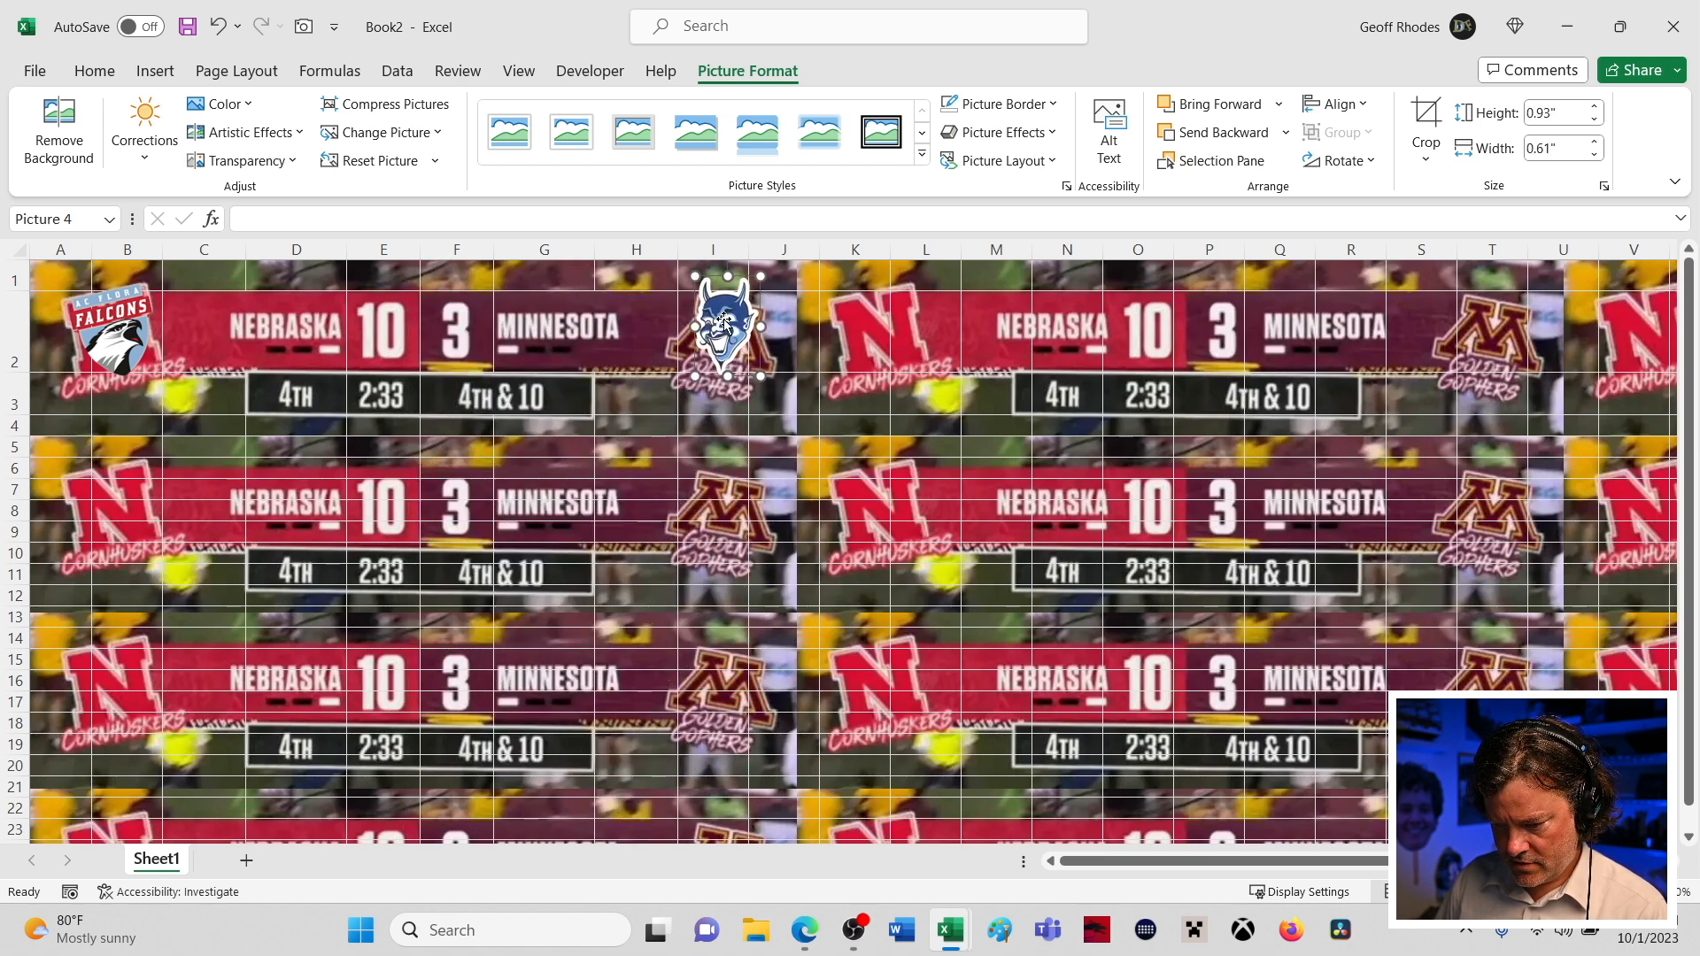
{"action": "left_click_drag", "start_coordinate": [760, 377], "coordinate": [757, 329]}
- Check the exact rotation angle of the Falcons logo in its picture size settings
{"action": "left_click", "coordinate": [131, 334]}
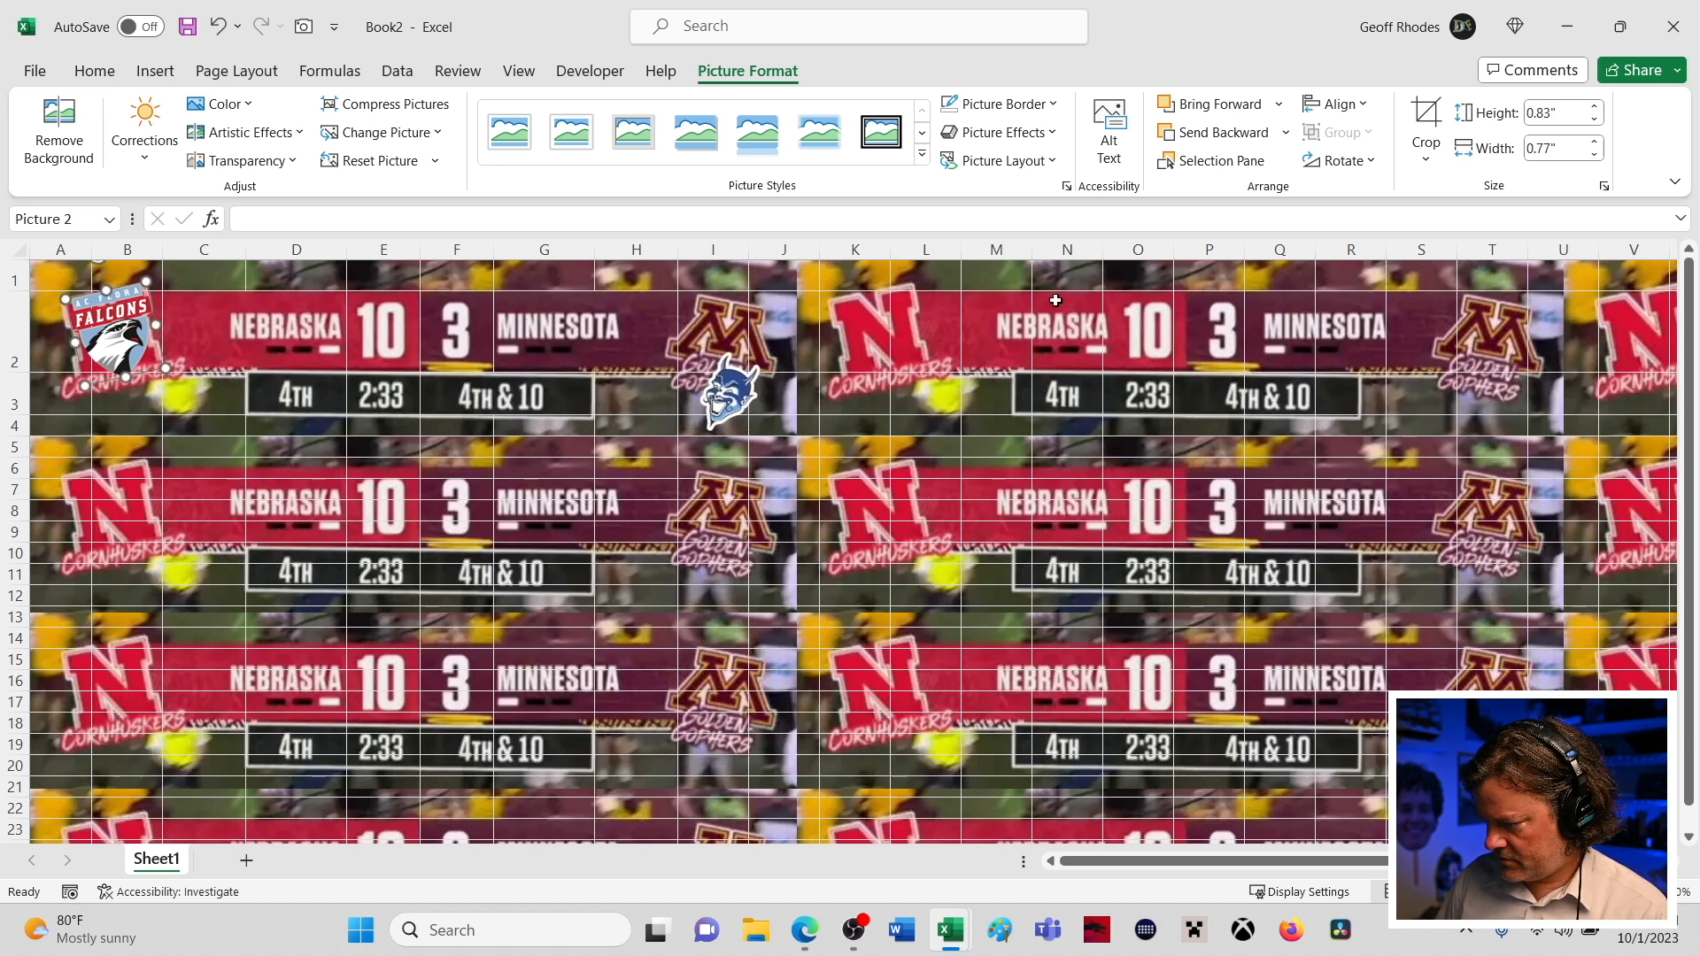
{"action": "left_click", "coordinate": [1339, 160]}
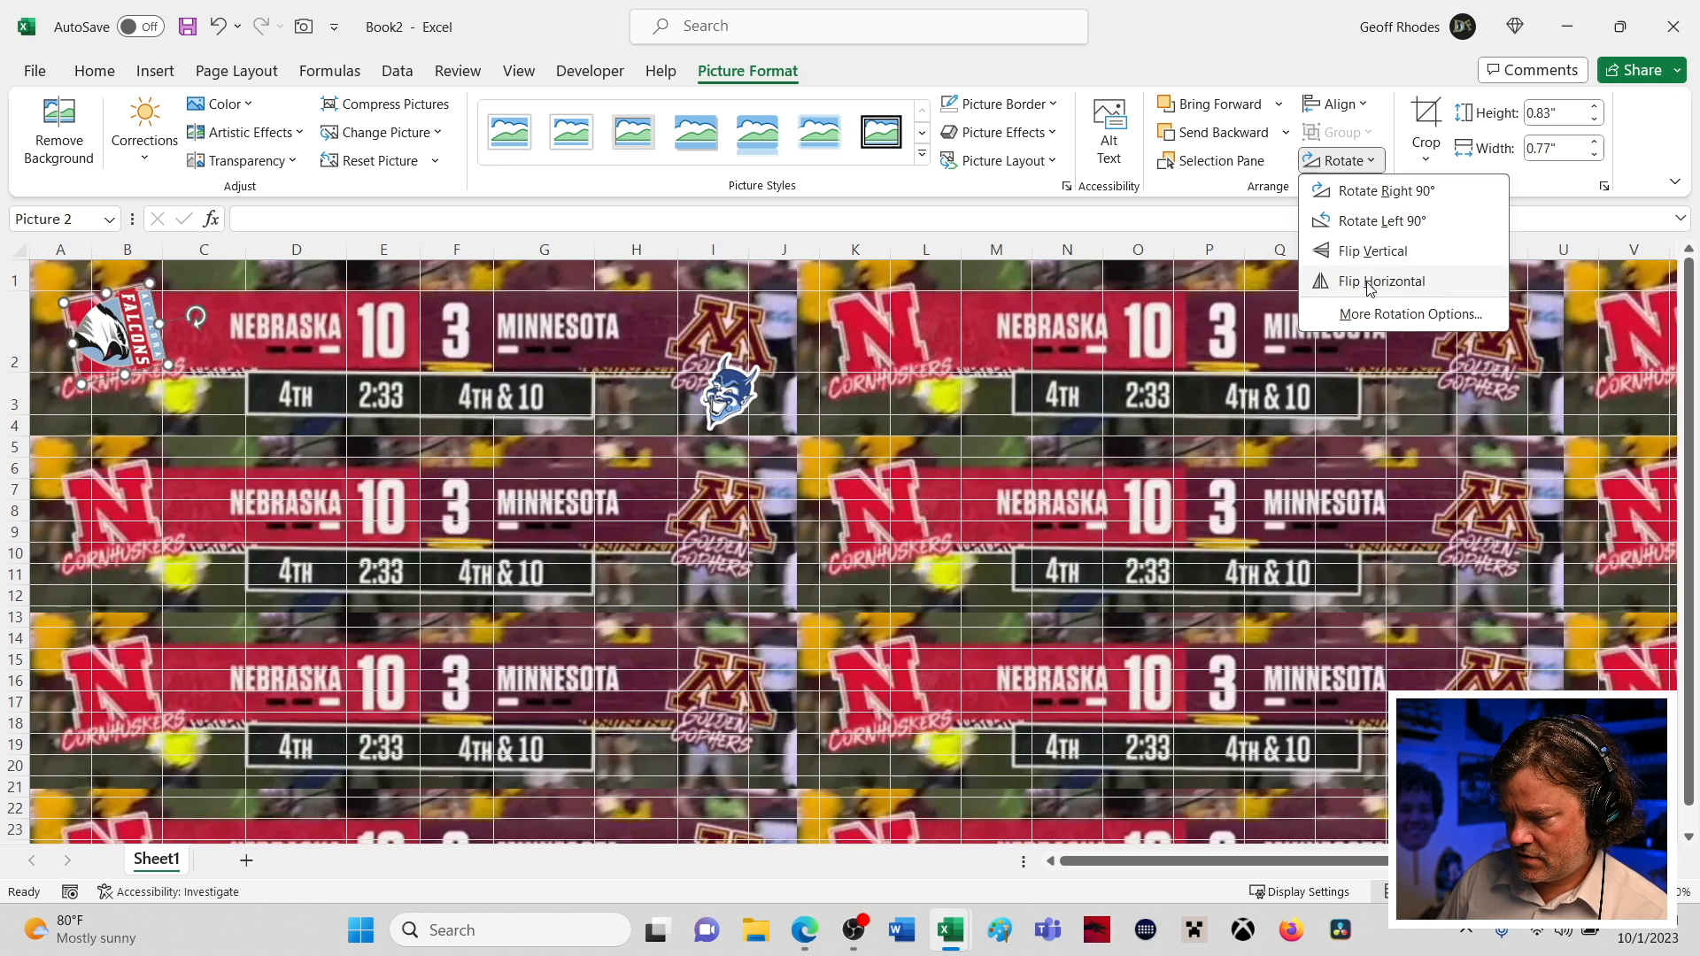
{"action": "left_click", "coordinate": [1387, 314]}
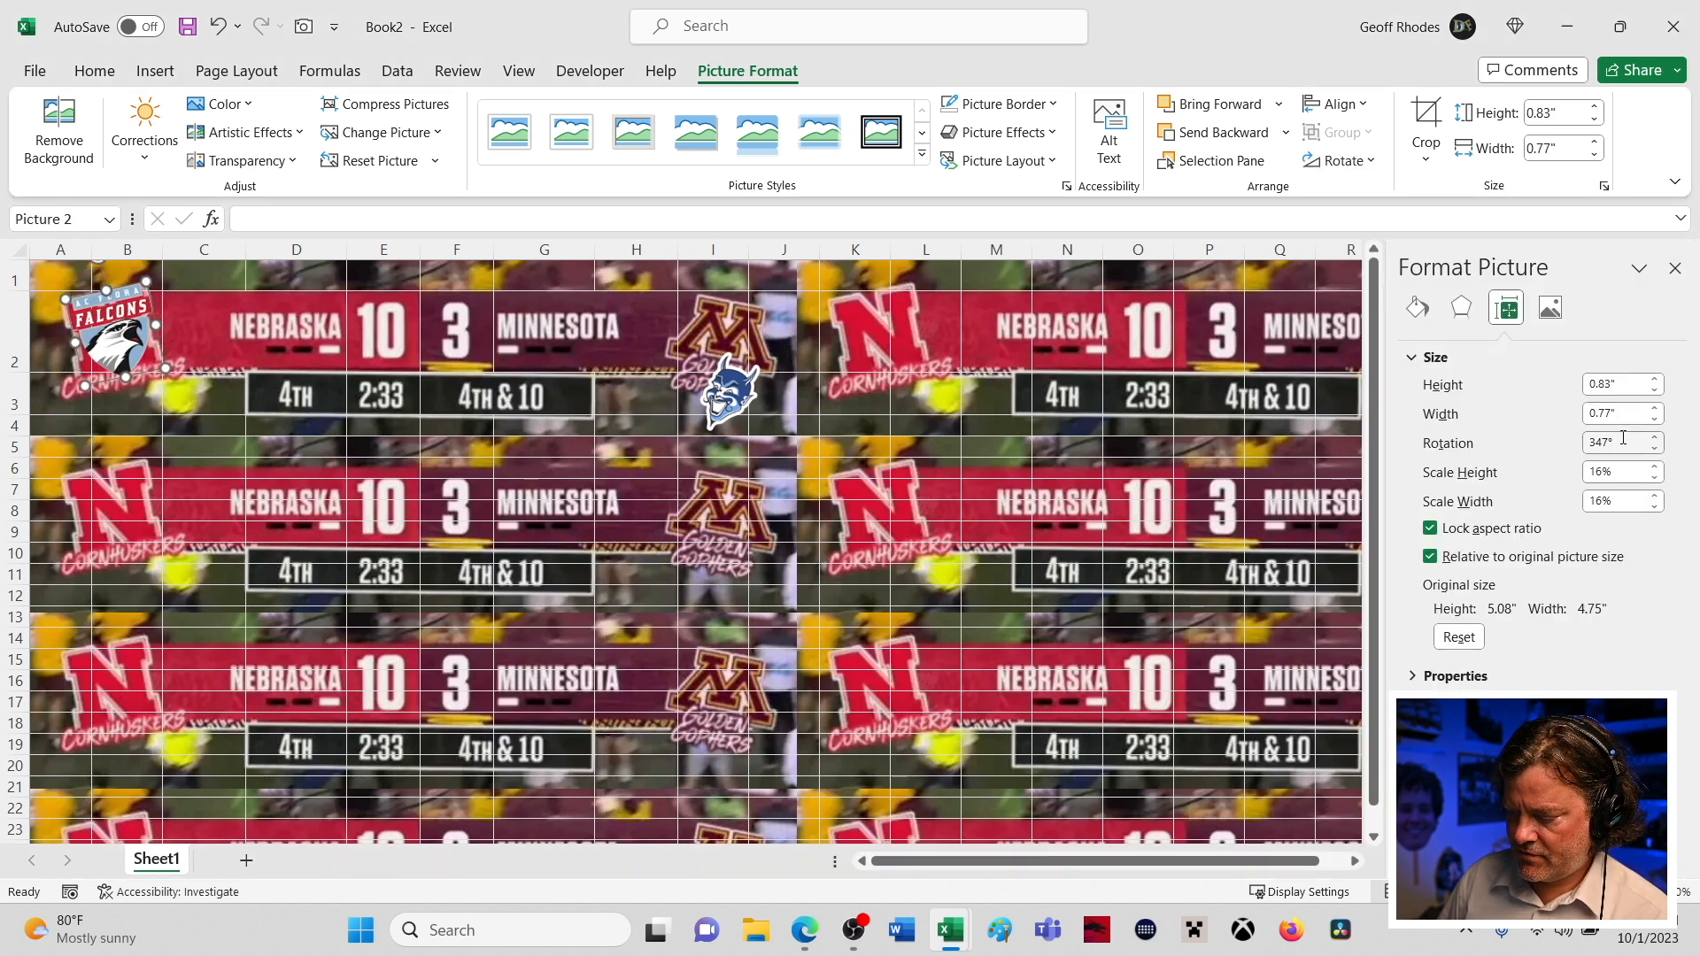
{"action": "left_click", "coordinate": [1676, 269]}
- Set the blue devil logo's rotation to 13° in its picture size settings
{"action": "left_click", "coordinate": [739, 400]}
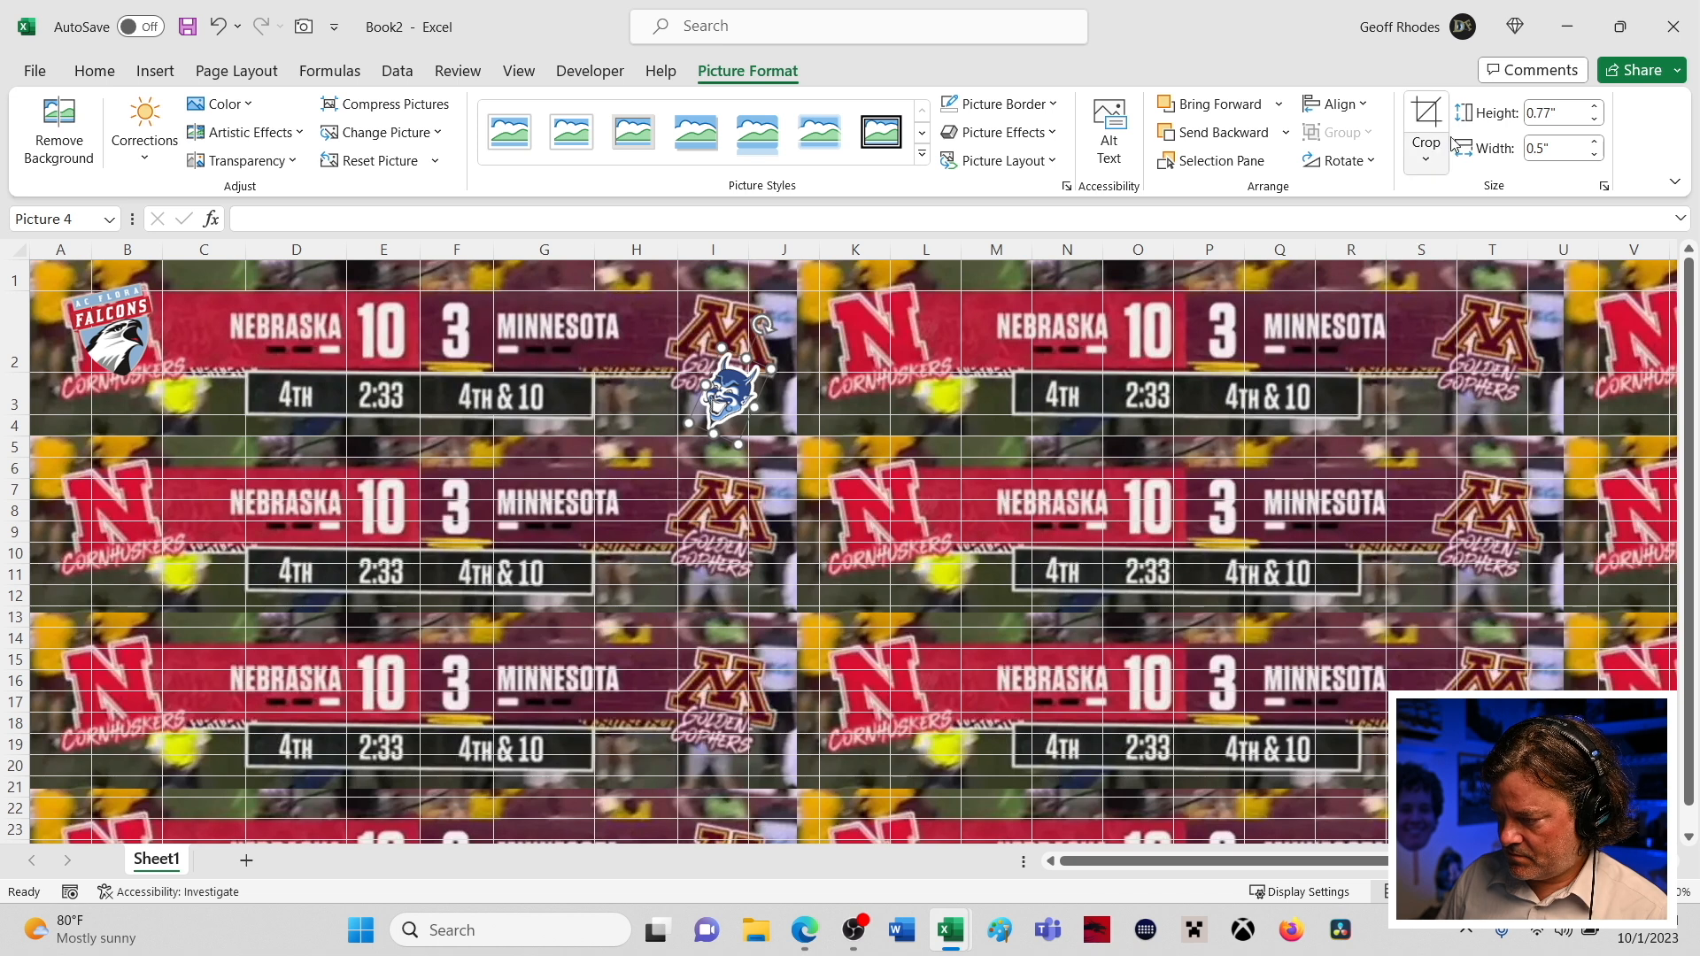
{"action": "left_click", "coordinate": [1345, 163]}
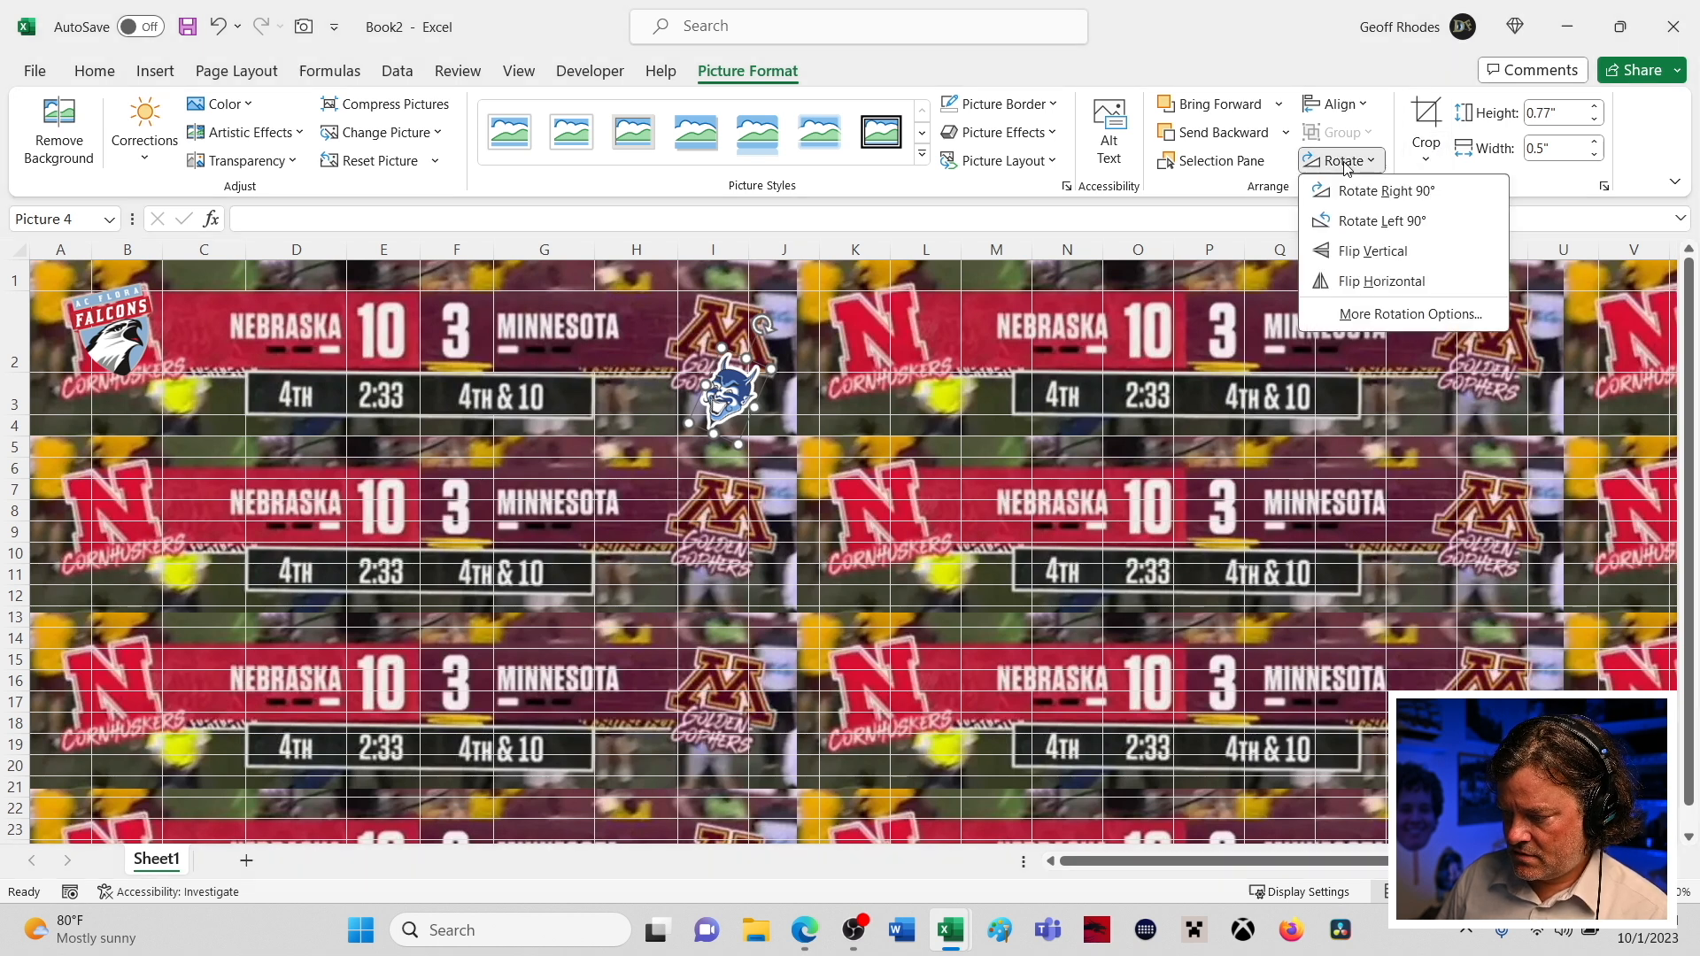
{"action": "left_click", "coordinate": [1398, 315]}
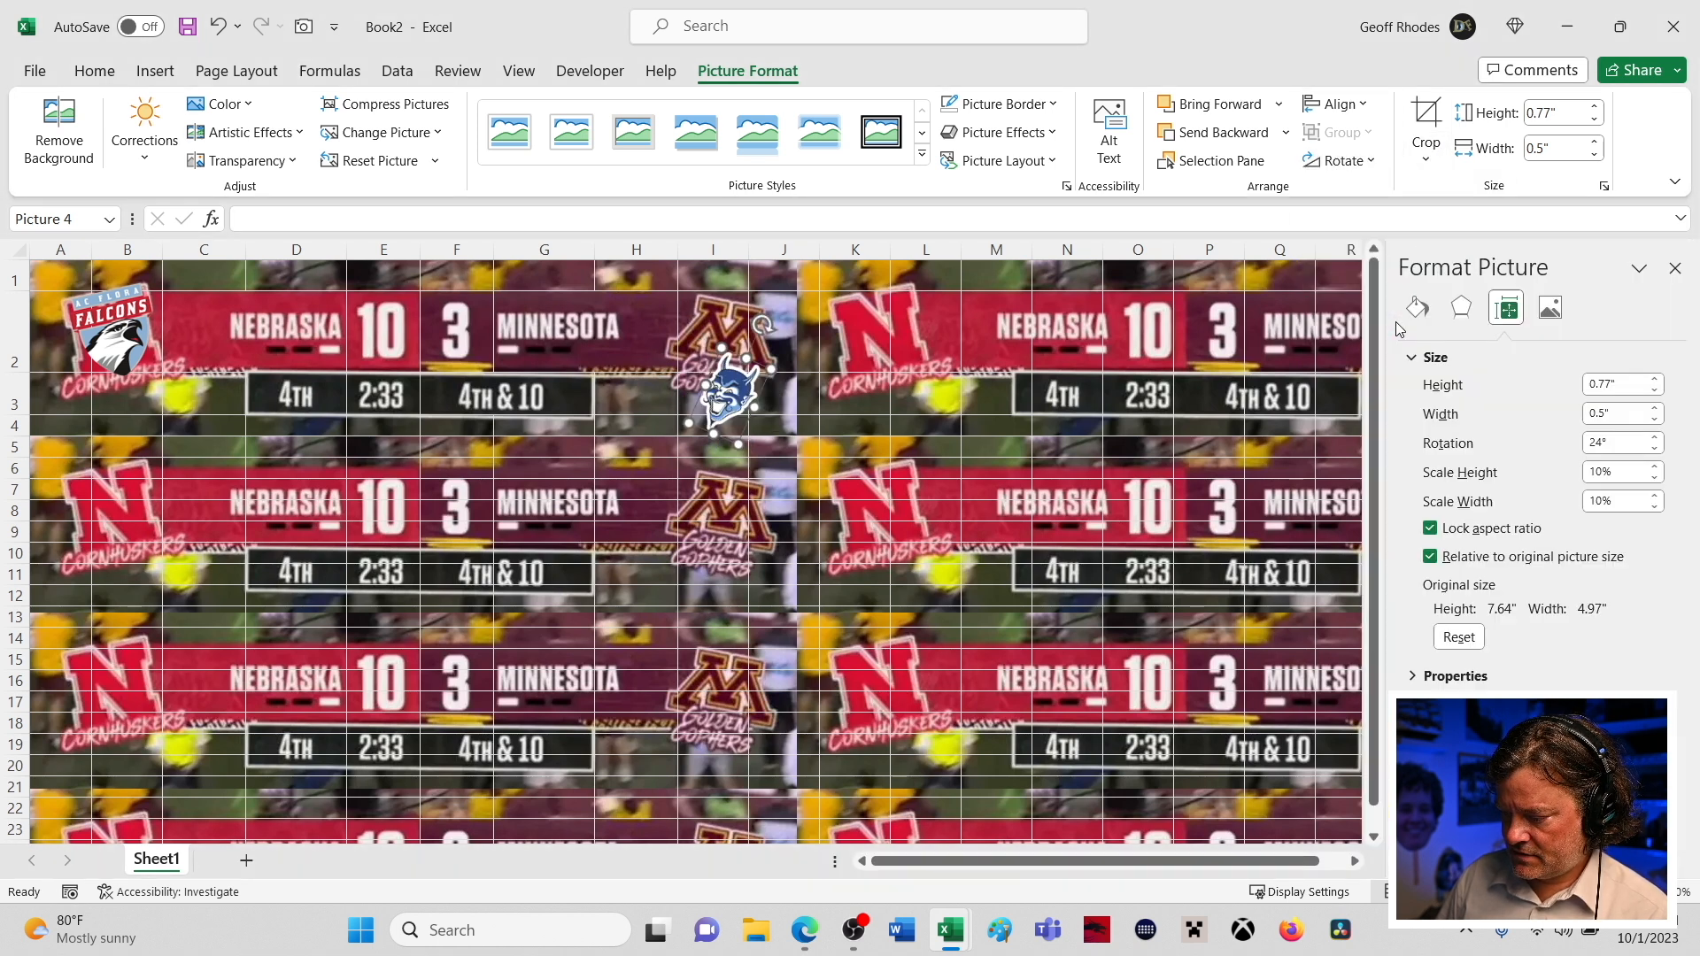
{"action": "left_click", "coordinate": [1618, 445]}
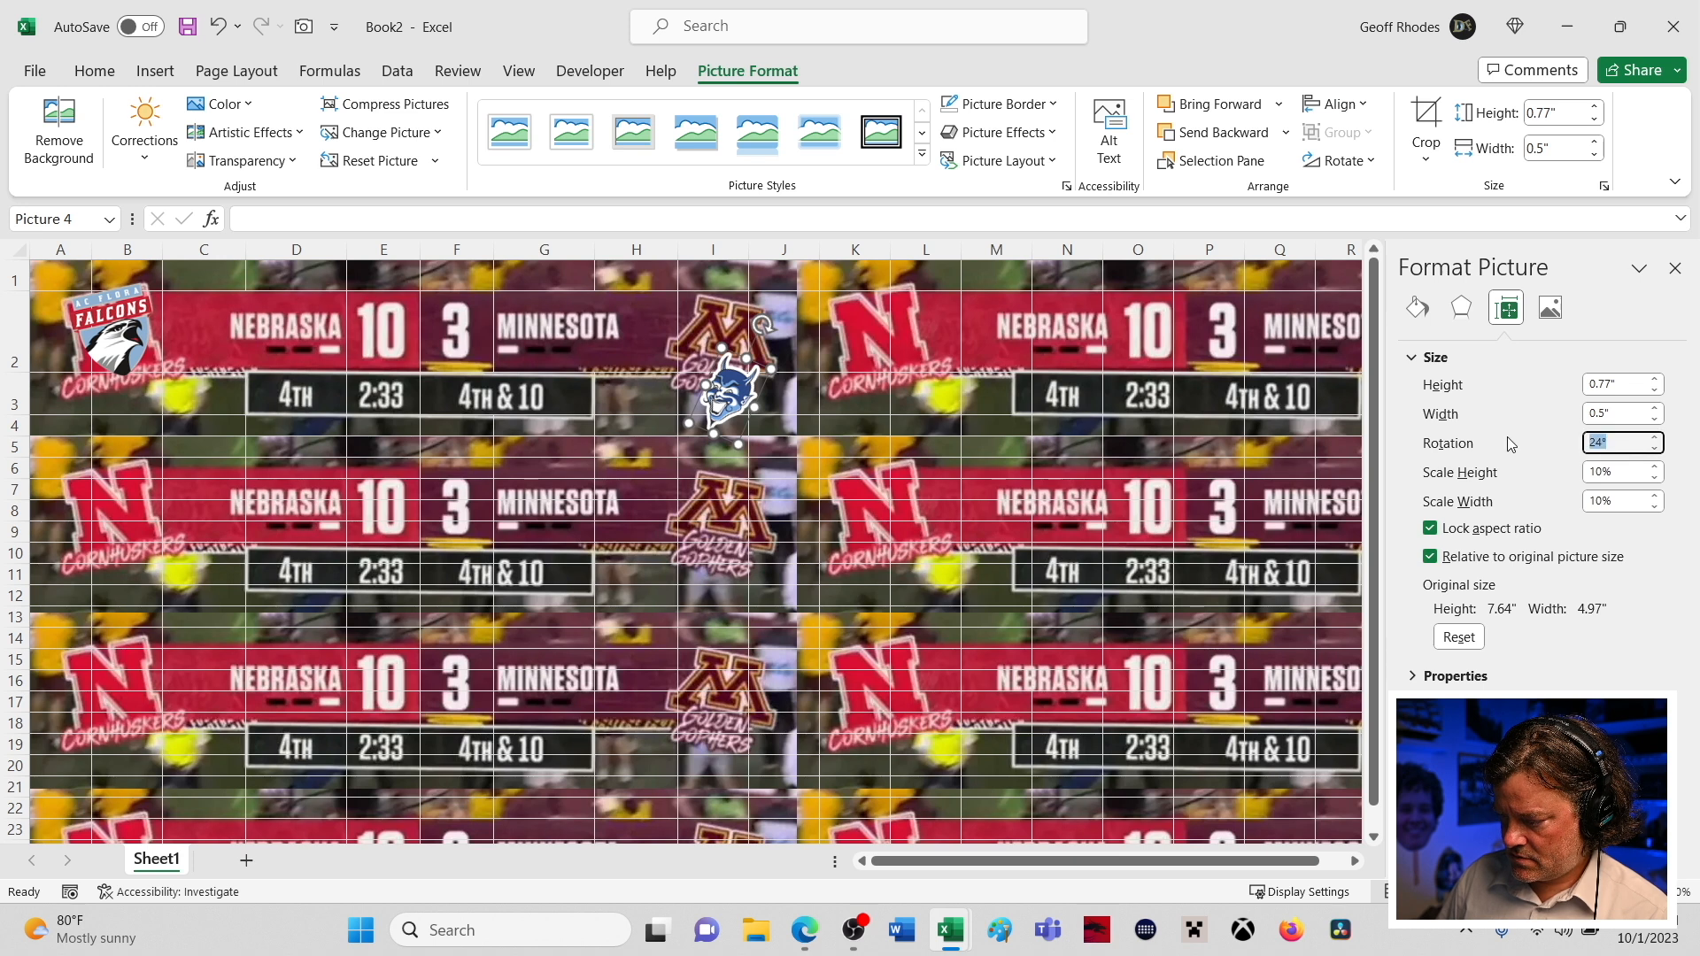
{"action": "type", "text": "13"}
{"action": "key", "text": "Return"}
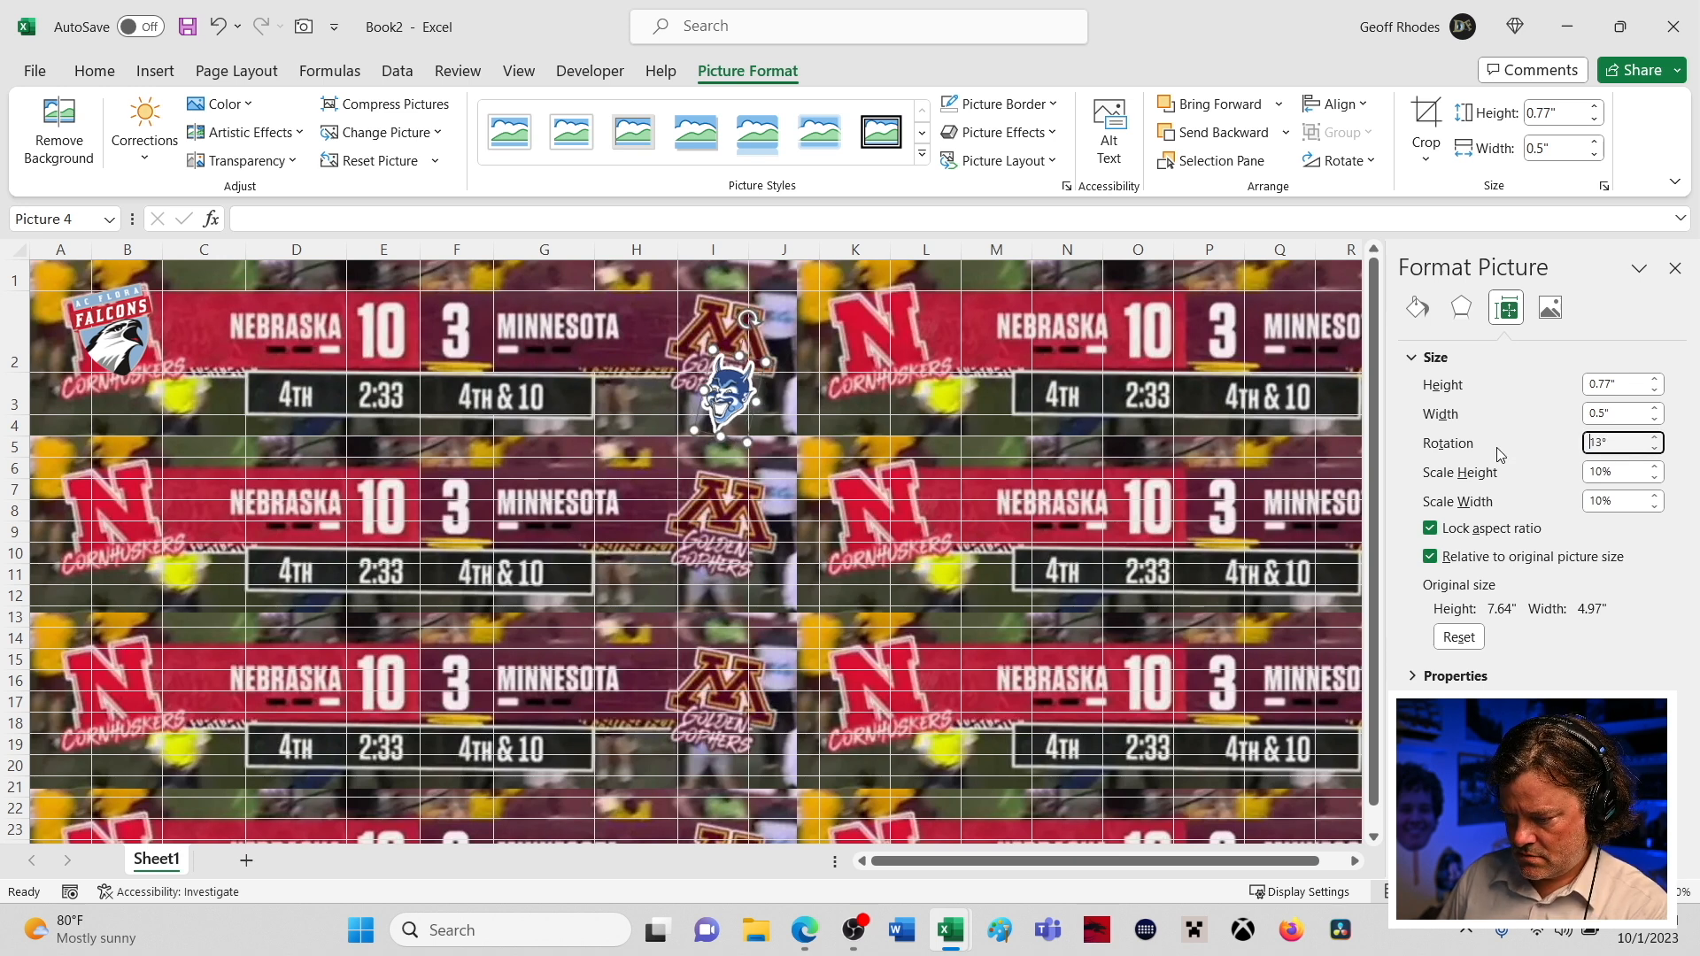
{"action": "left_click", "coordinate": [1674, 267]}
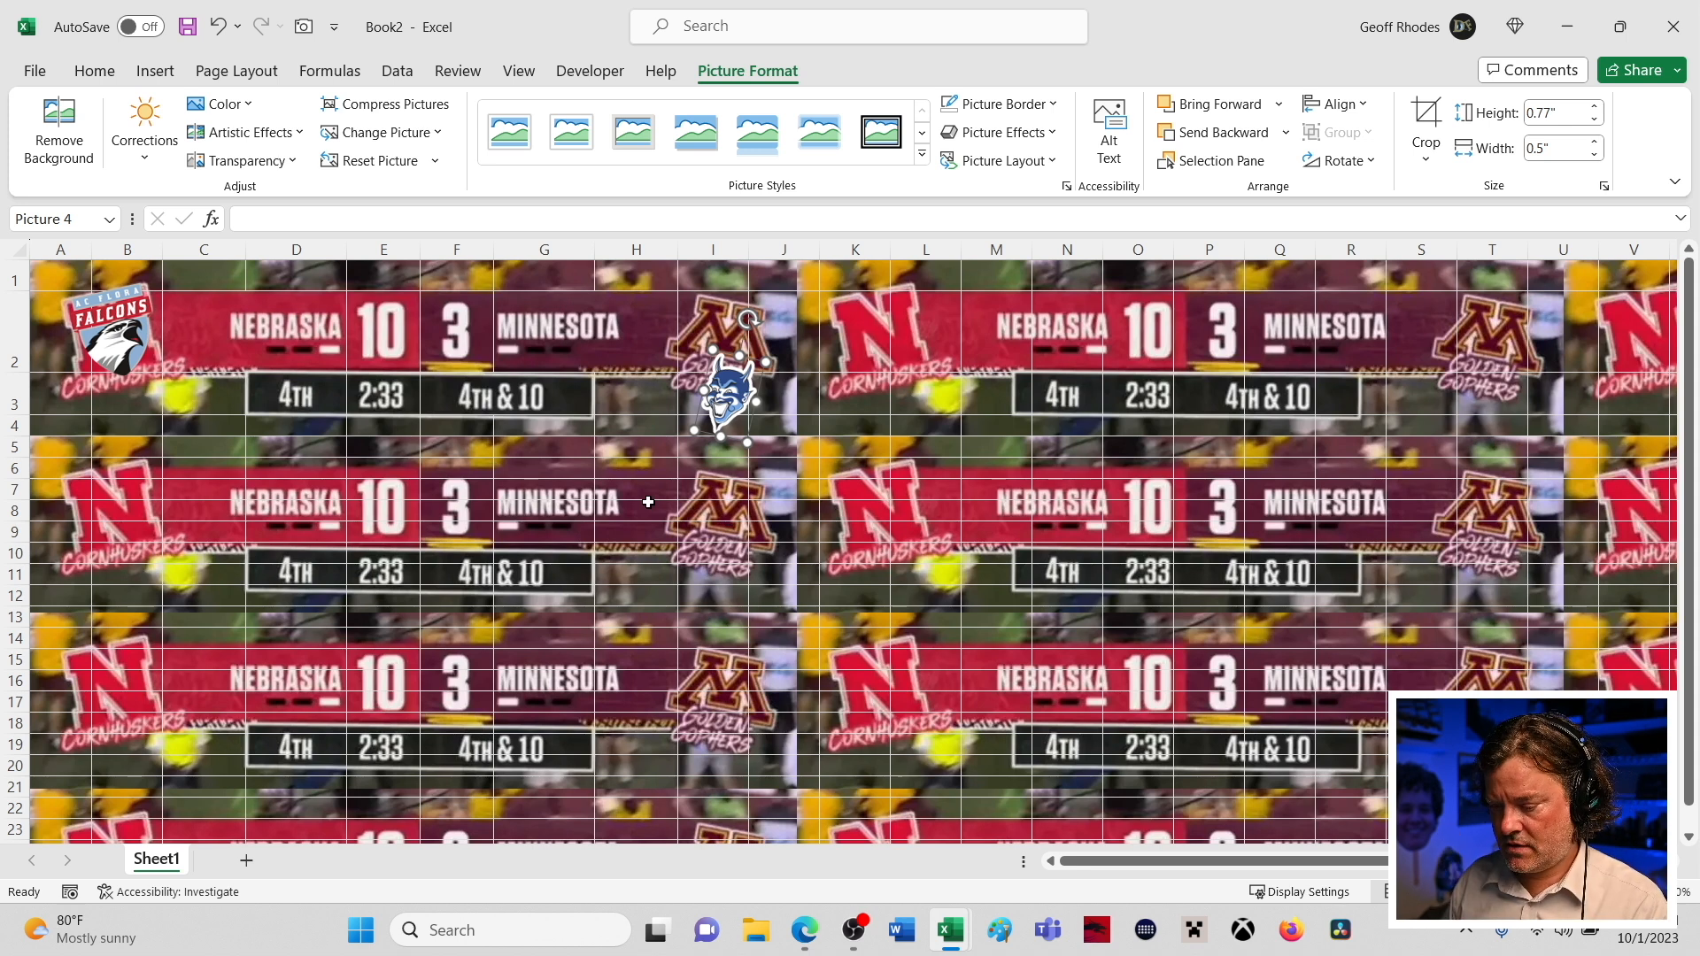
- Move the blue devil logo up over the Minnesota logo in column I and fine-tune its position
{"action": "left_click_drag", "start_coordinate": [726, 403], "coordinate": [727, 335]}
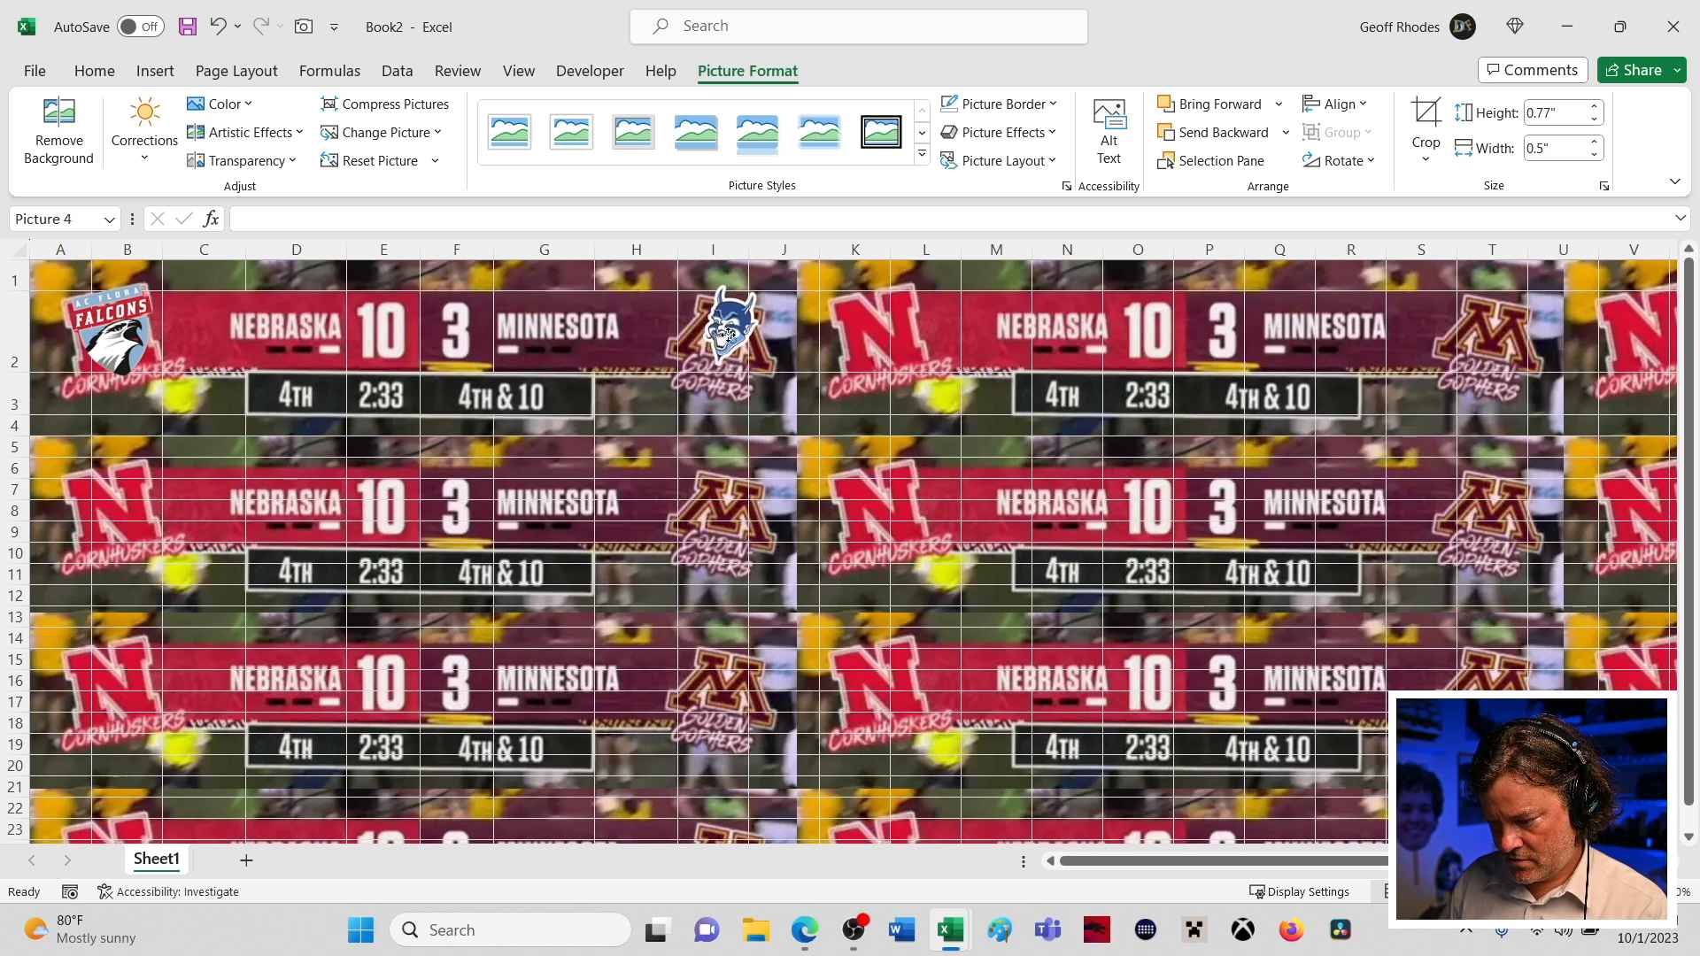
{"action": "left_click_drag", "start_coordinate": [728, 335], "coordinate": [727, 334]}
{"action": "left_click", "coordinate": [324, 379]}
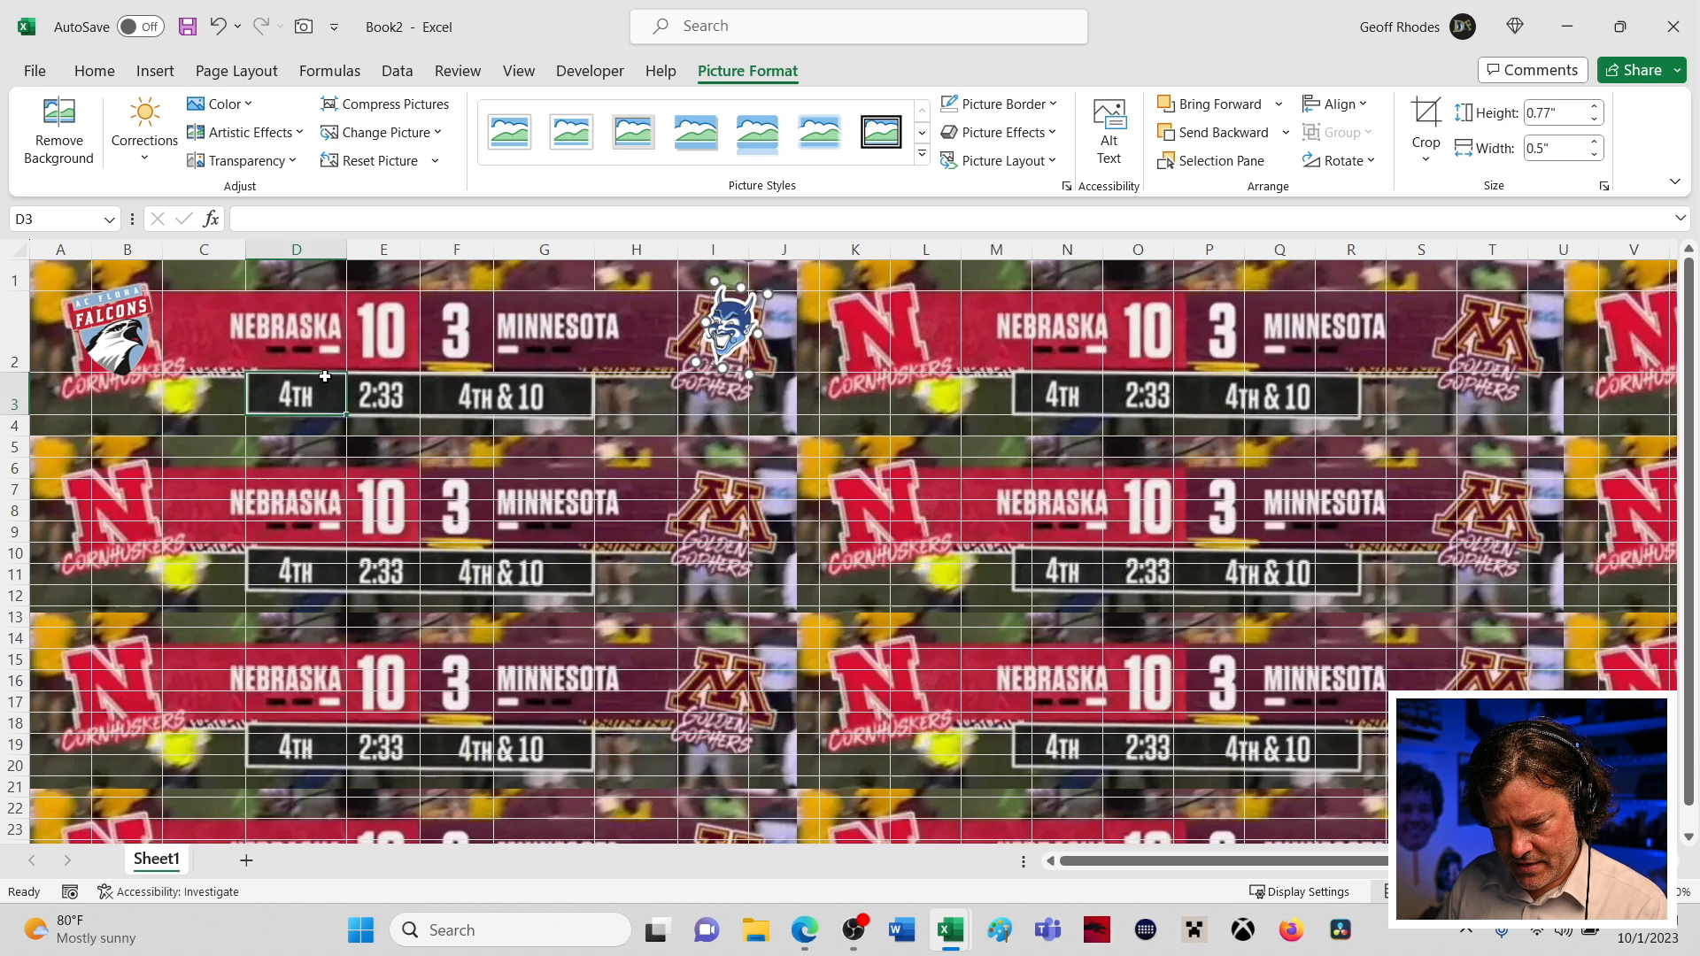
- Select the home team cells B2:E2, switch to Paint and open the image flora logo 3
{"action": "left_click_drag", "start_coordinate": [372, 361], "coordinate": [111, 309]}
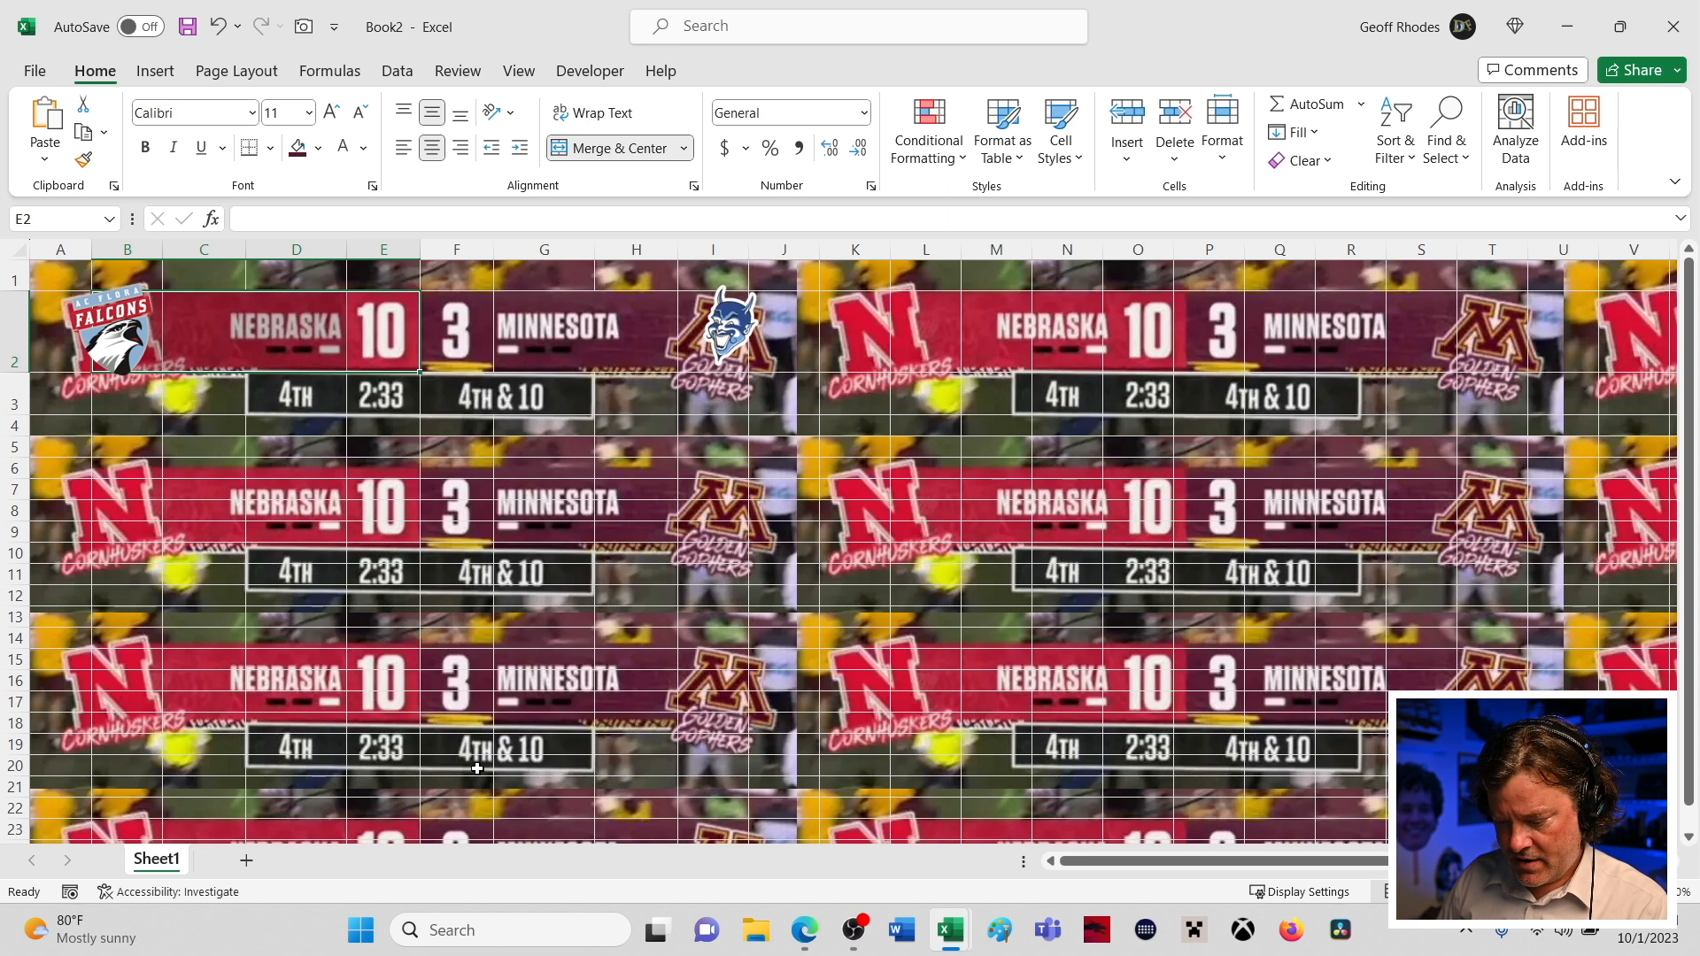
{"action": "left_click", "coordinate": [1000, 929]}
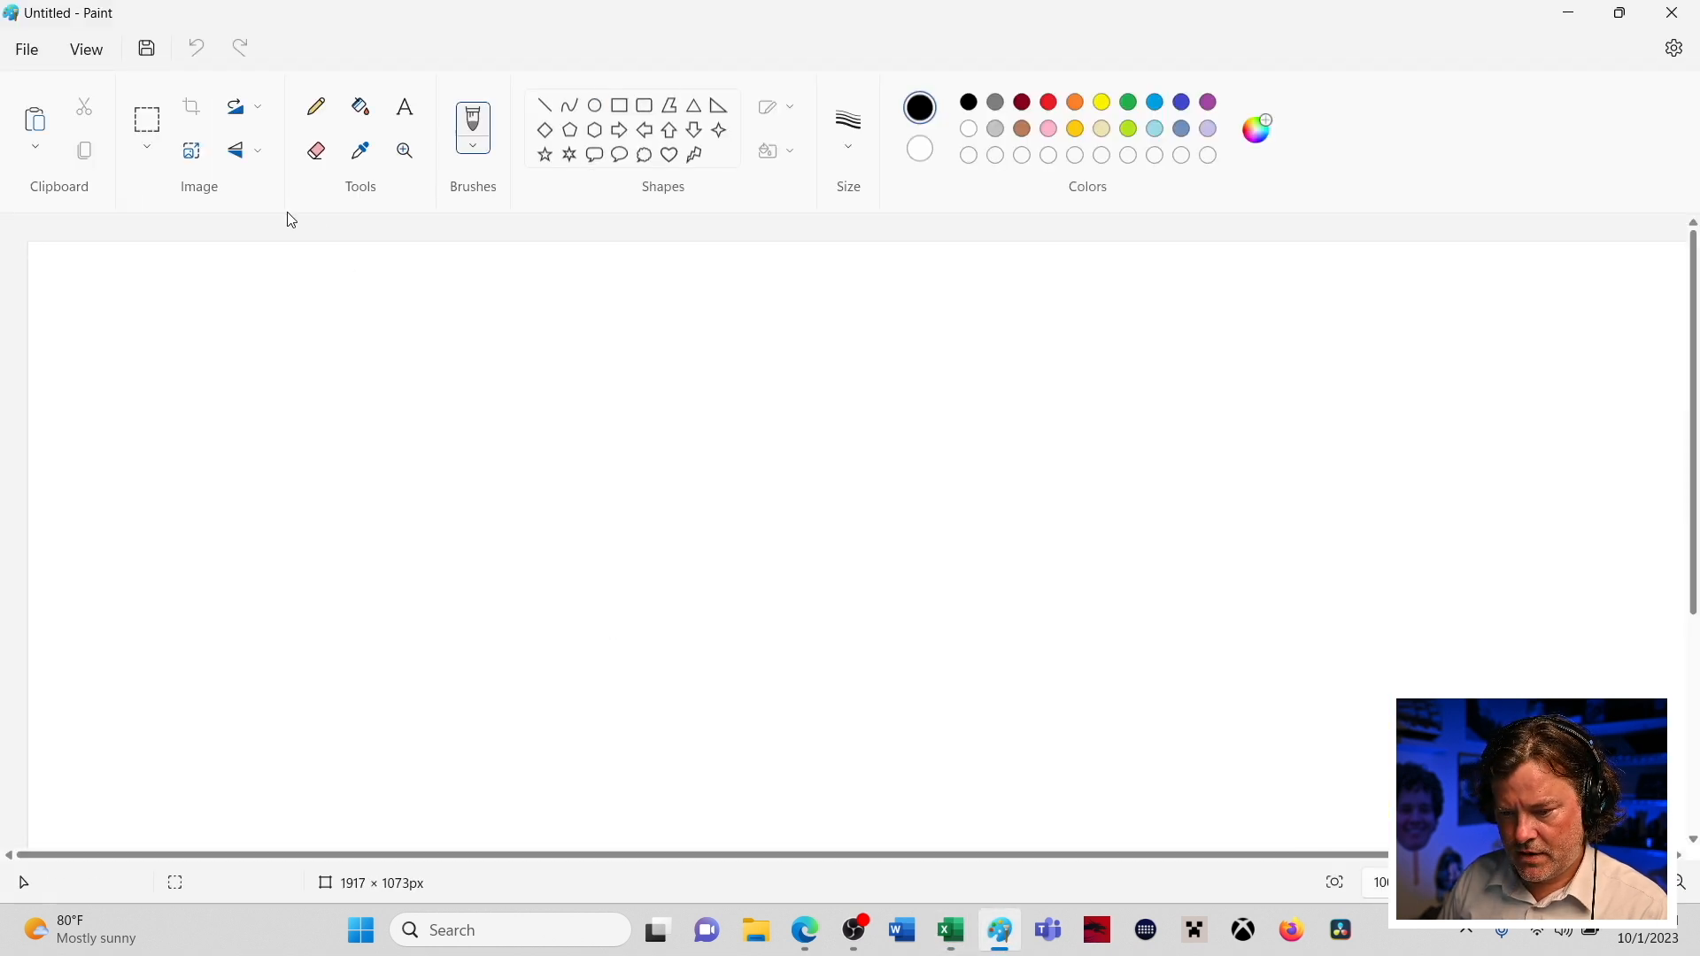
{"action": "left_click", "coordinate": [31, 46]}
{"action": "left_click", "coordinate": [133, 124]}
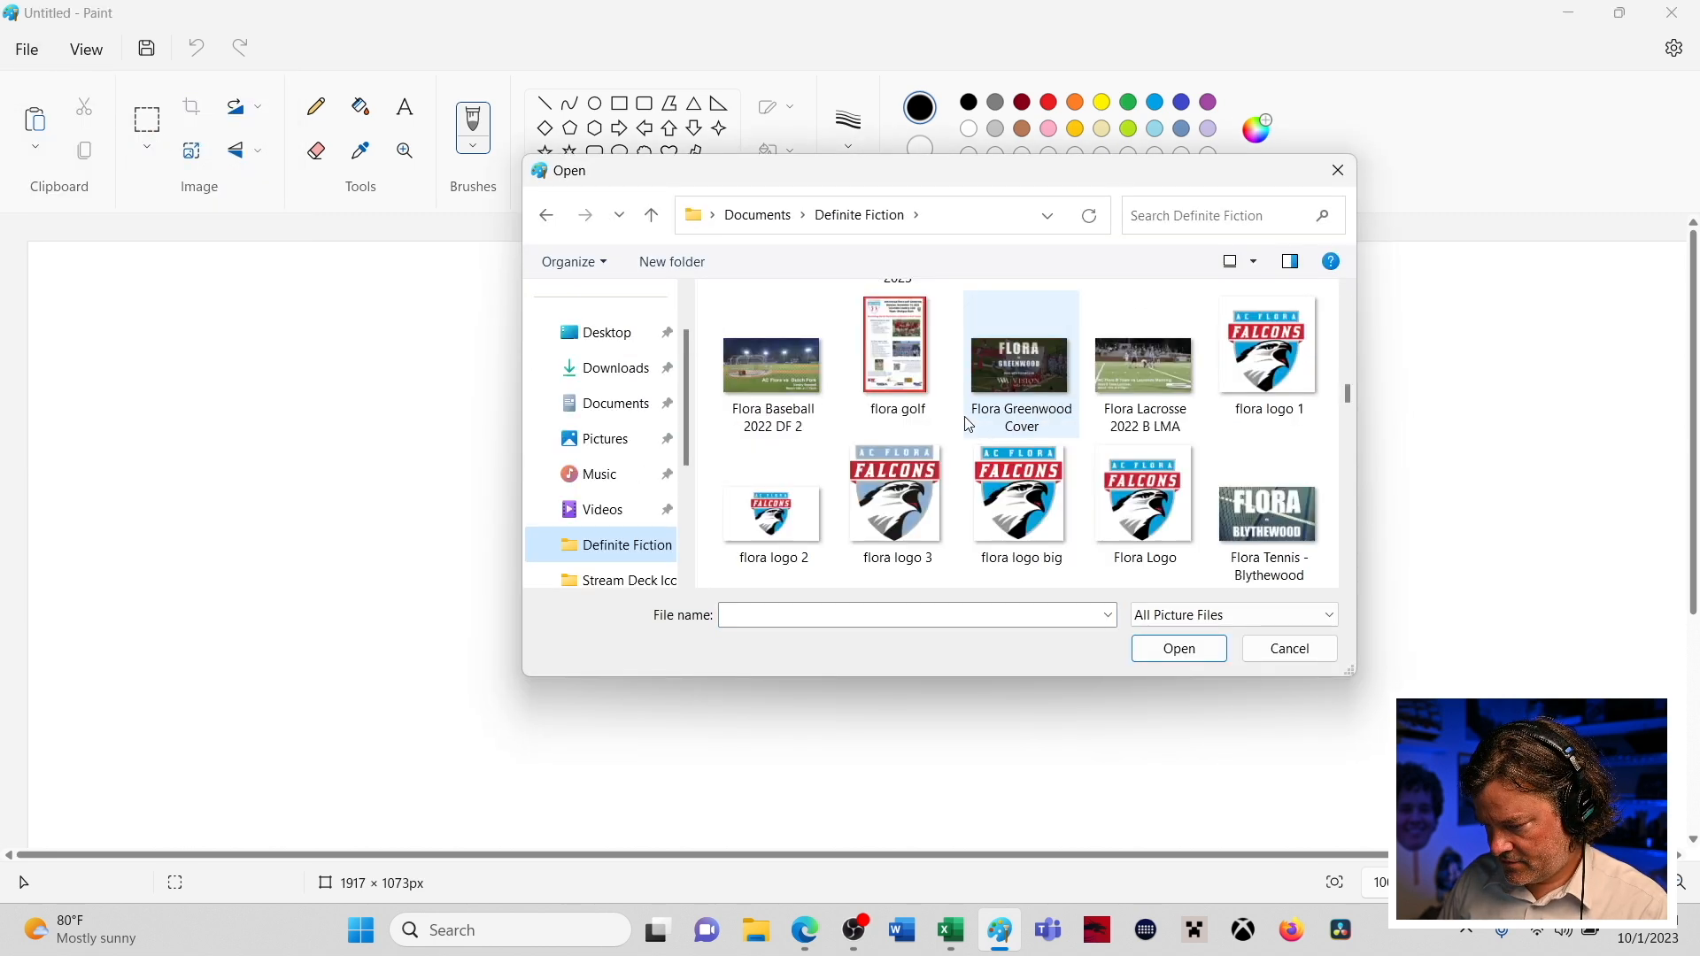
{"action": "scroll", "coordinate": [968, 424], "scroll_direction": "down", "scroll_amount": 1}
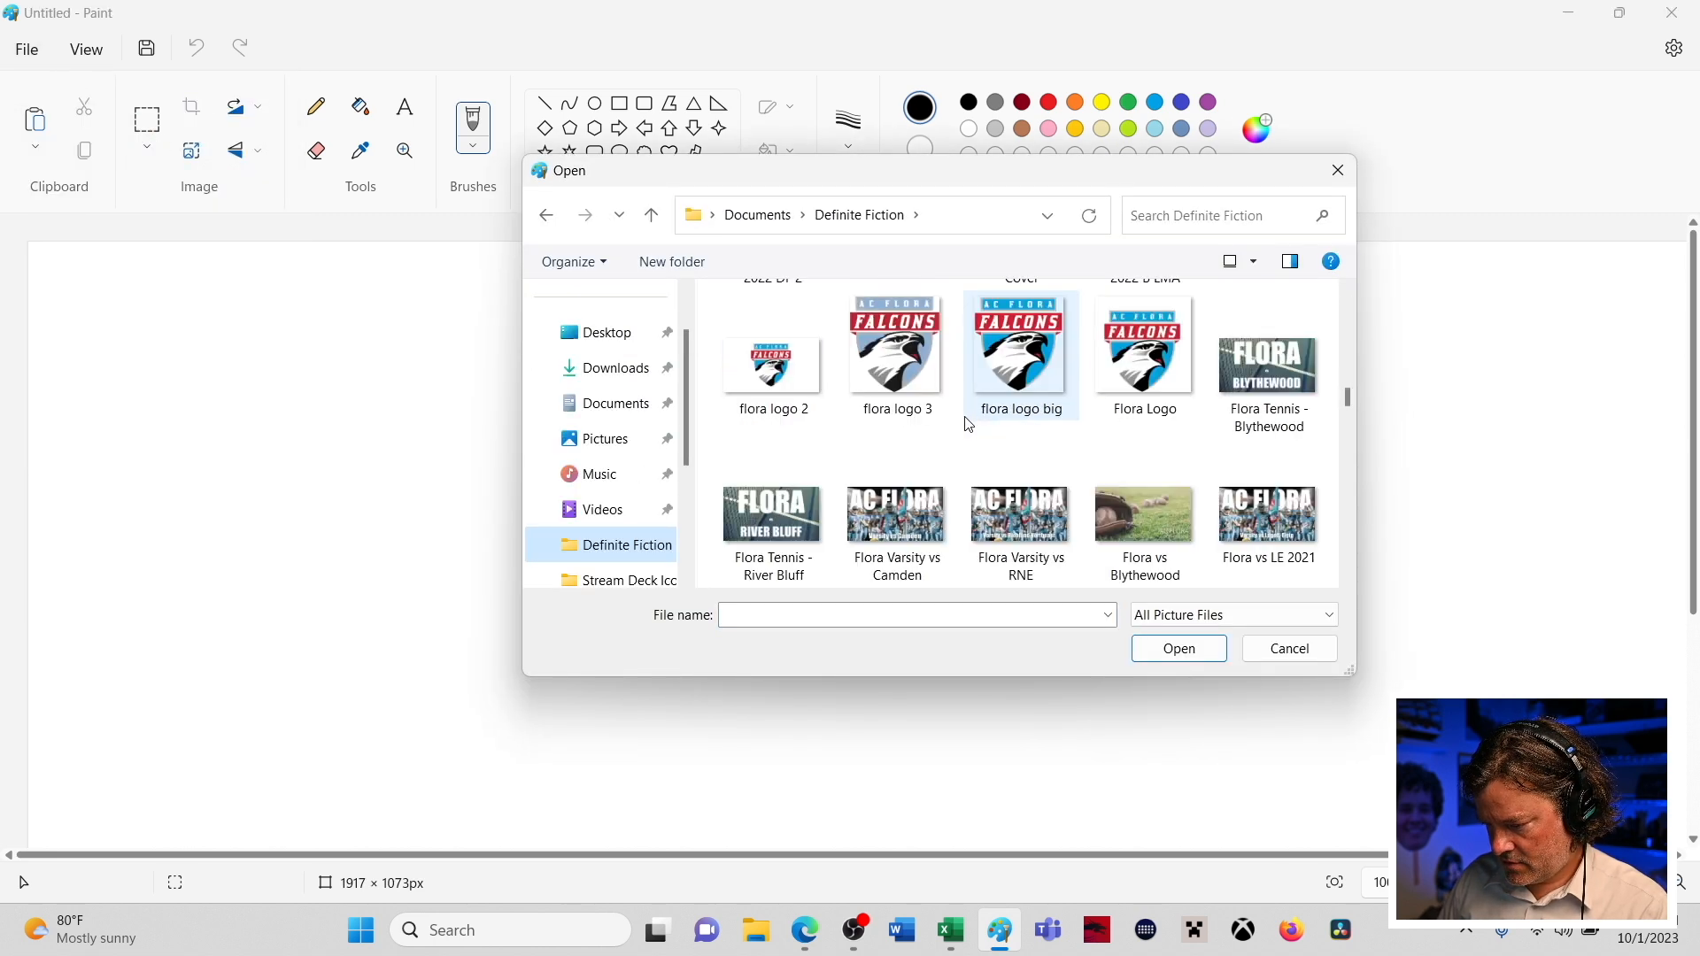
{"action": "left_click", "coordinate": [904, 379]}
{"action": "left_click", "coordinate": [1183, 649]}
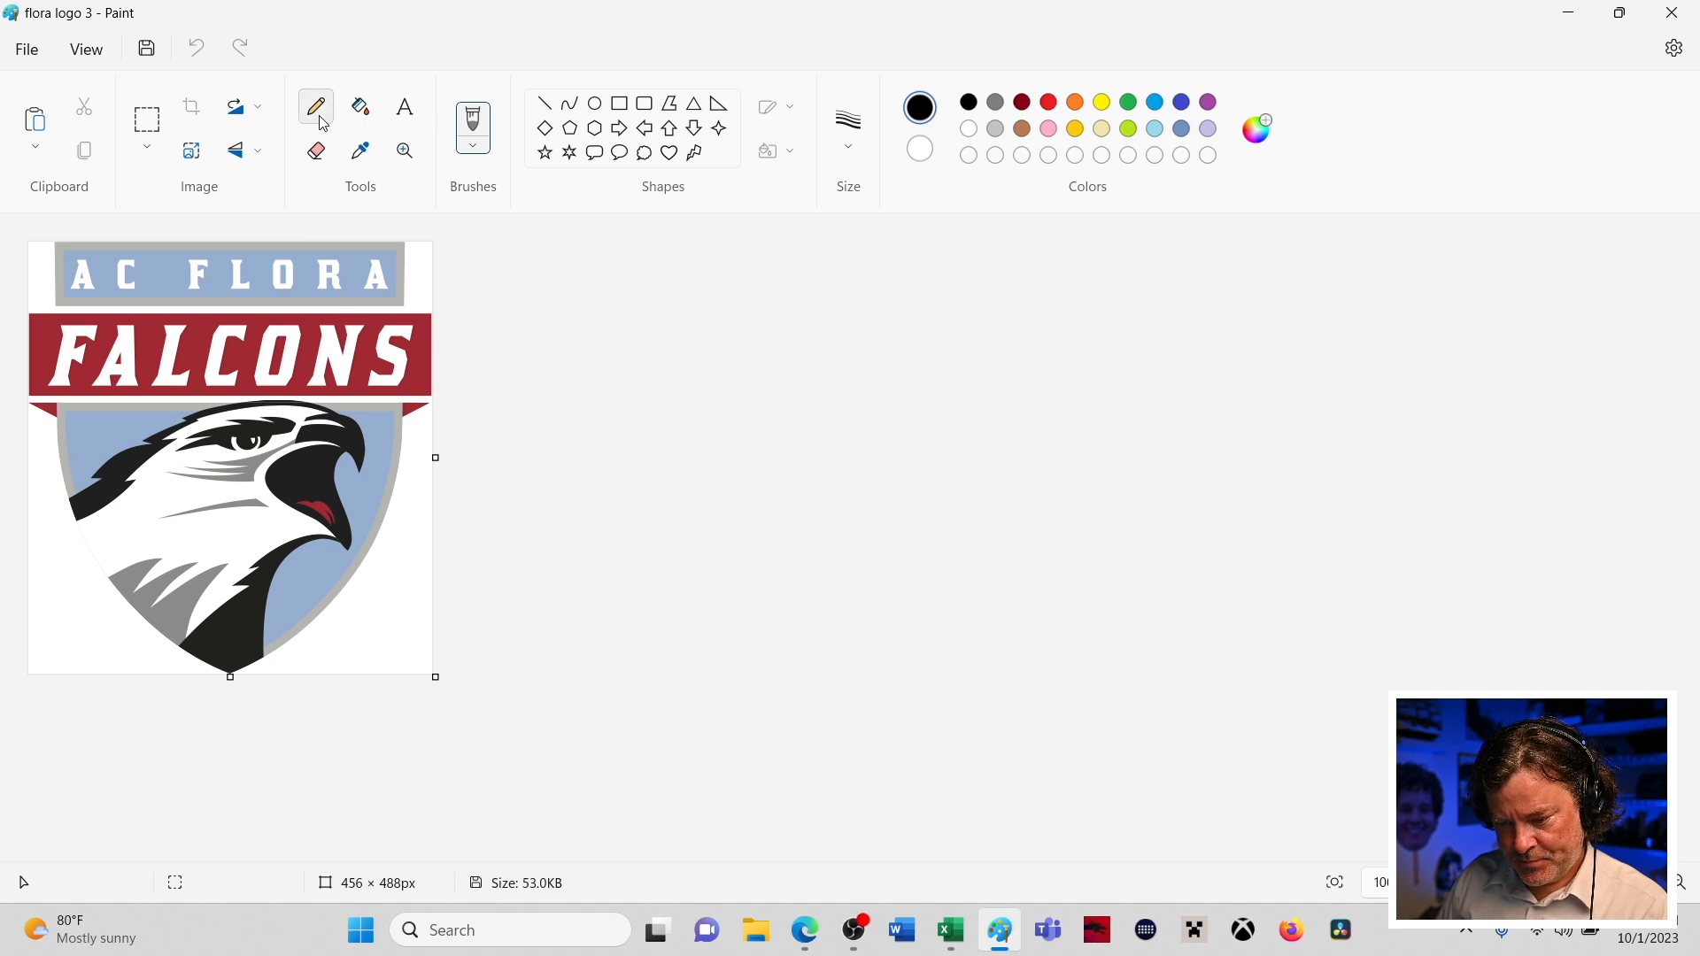
- Sample the dark red of the FALCONS banner with the color picker
{"action": "left_click", "coordinate": [359, 154]}
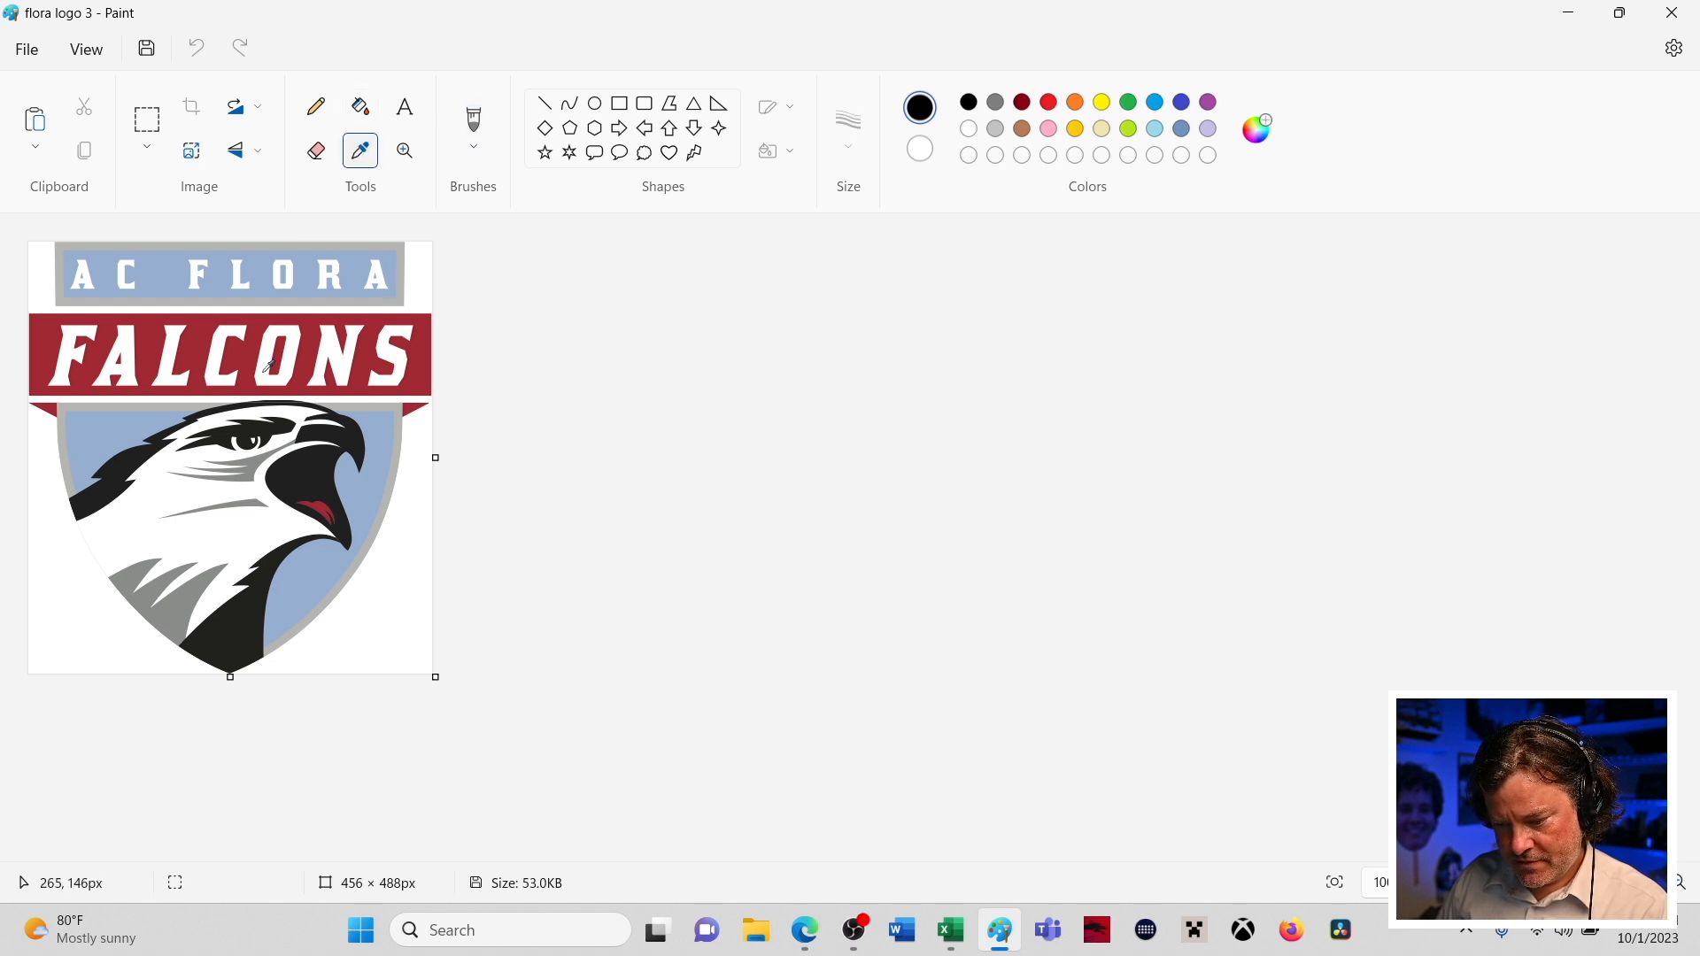
{"action": "left_click", "coordinate": [253, 340]}
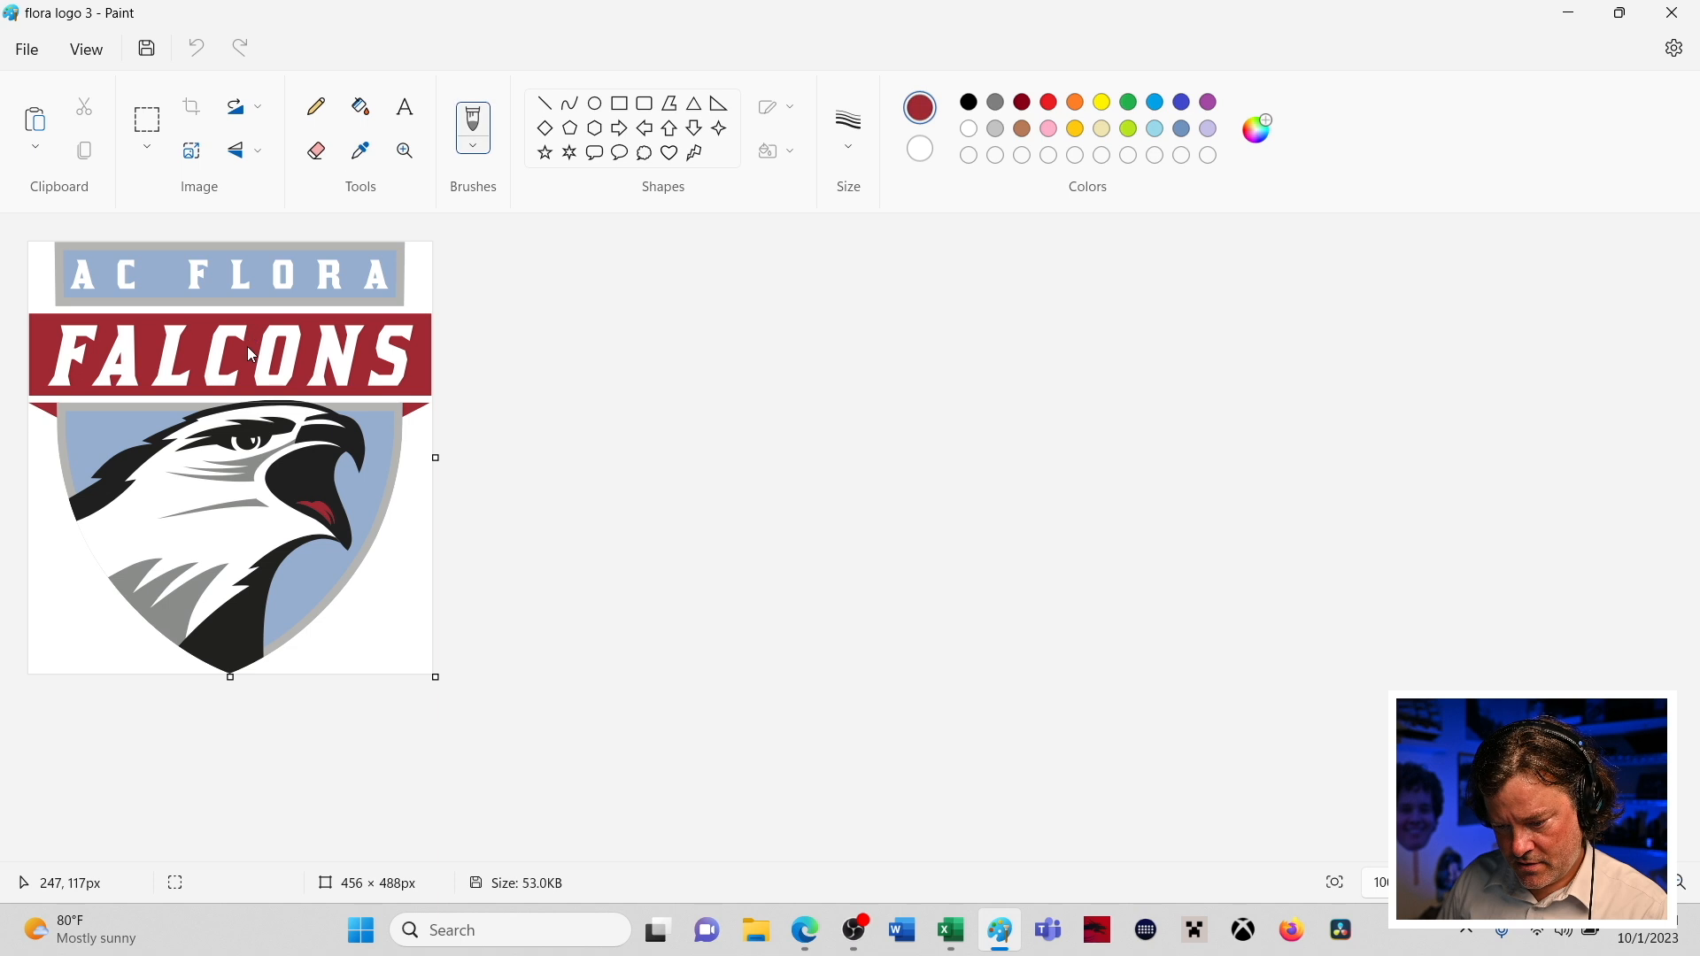
- Open the color editor to read the sampled red's RGB values, and switch back to Excel
{"action": "left_click", "coordinate": [1256, 137]}
{"action": "left_click_drag", "start_coordinate": [953, 151], "coordinate": [1242, 131]}
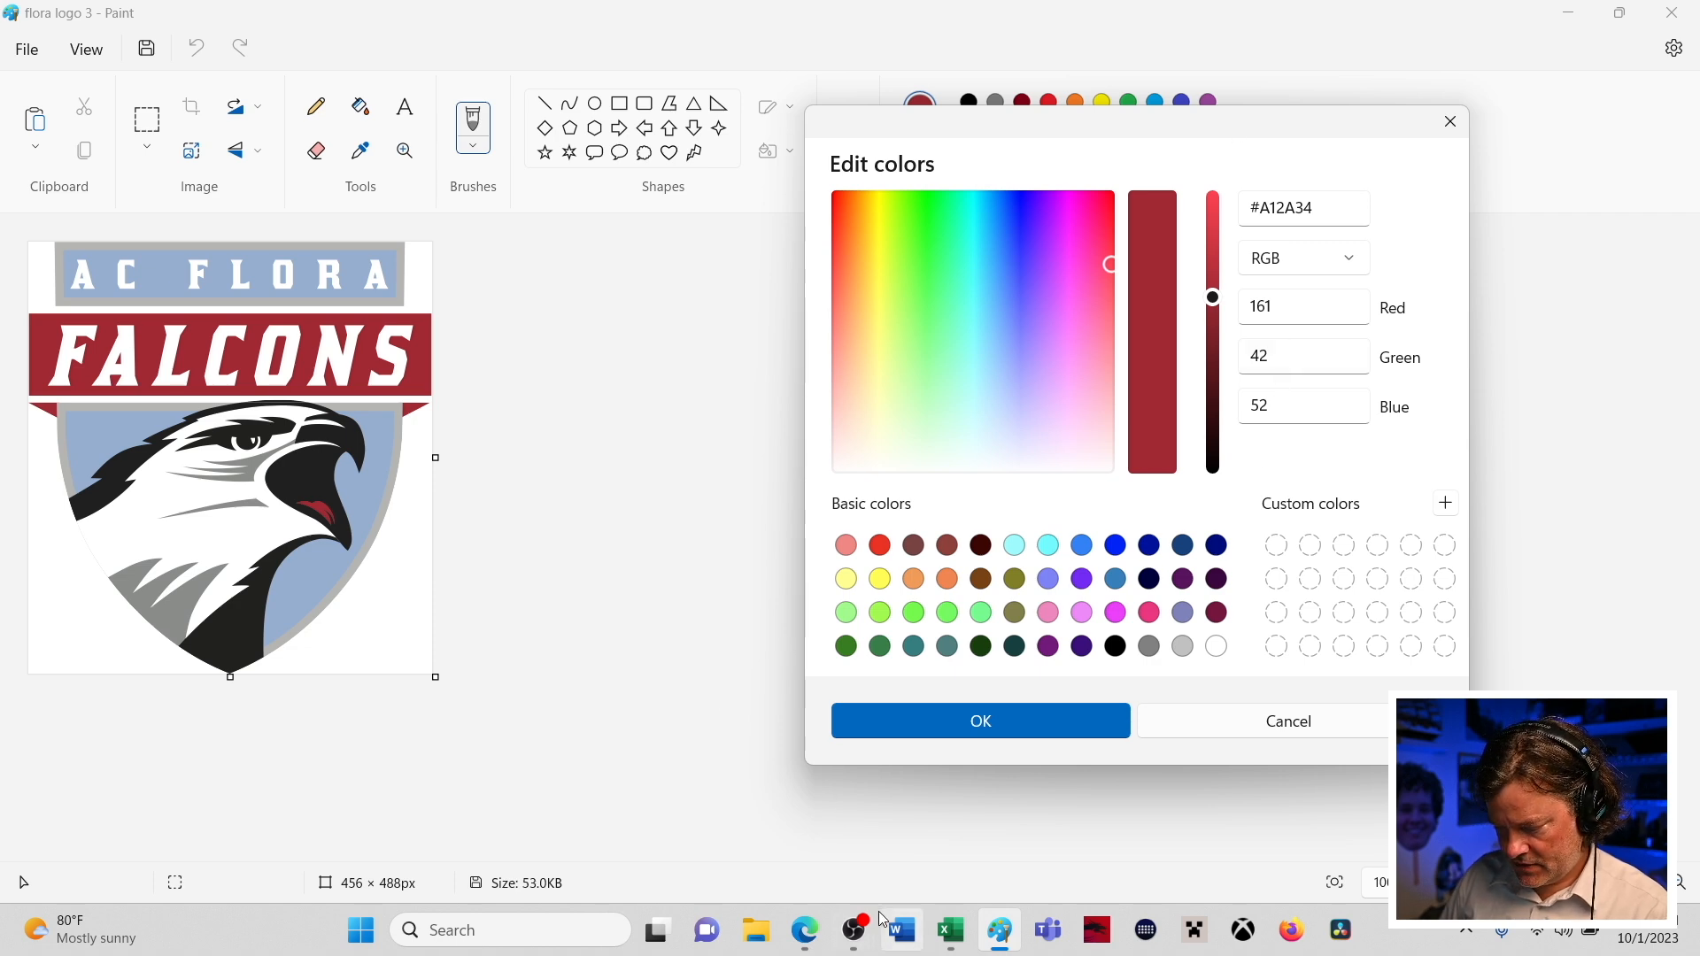
{"action": "left_click", "coordinate": [950, 929]}
{"action": "left_click", "coordinate": [990, 810]}
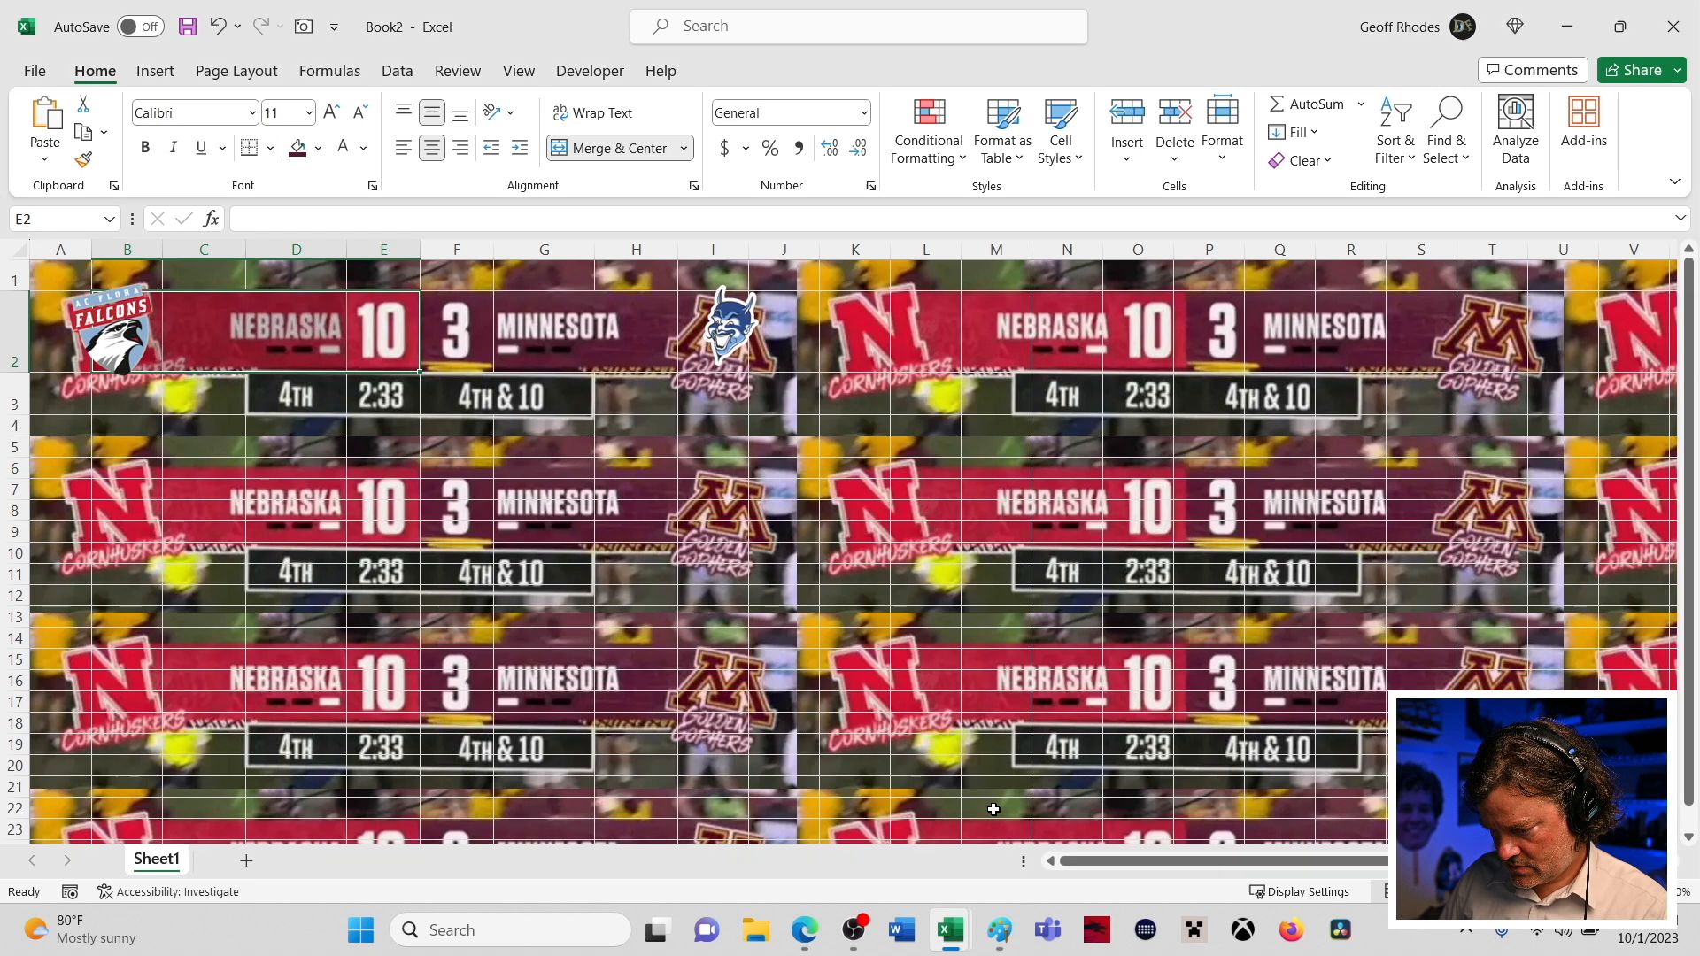
- Fill the home team cells B2:E2 with a custom color of red 161, green 42 and blue 52
{"action": "left_click", "coordinate": [318, 149]}
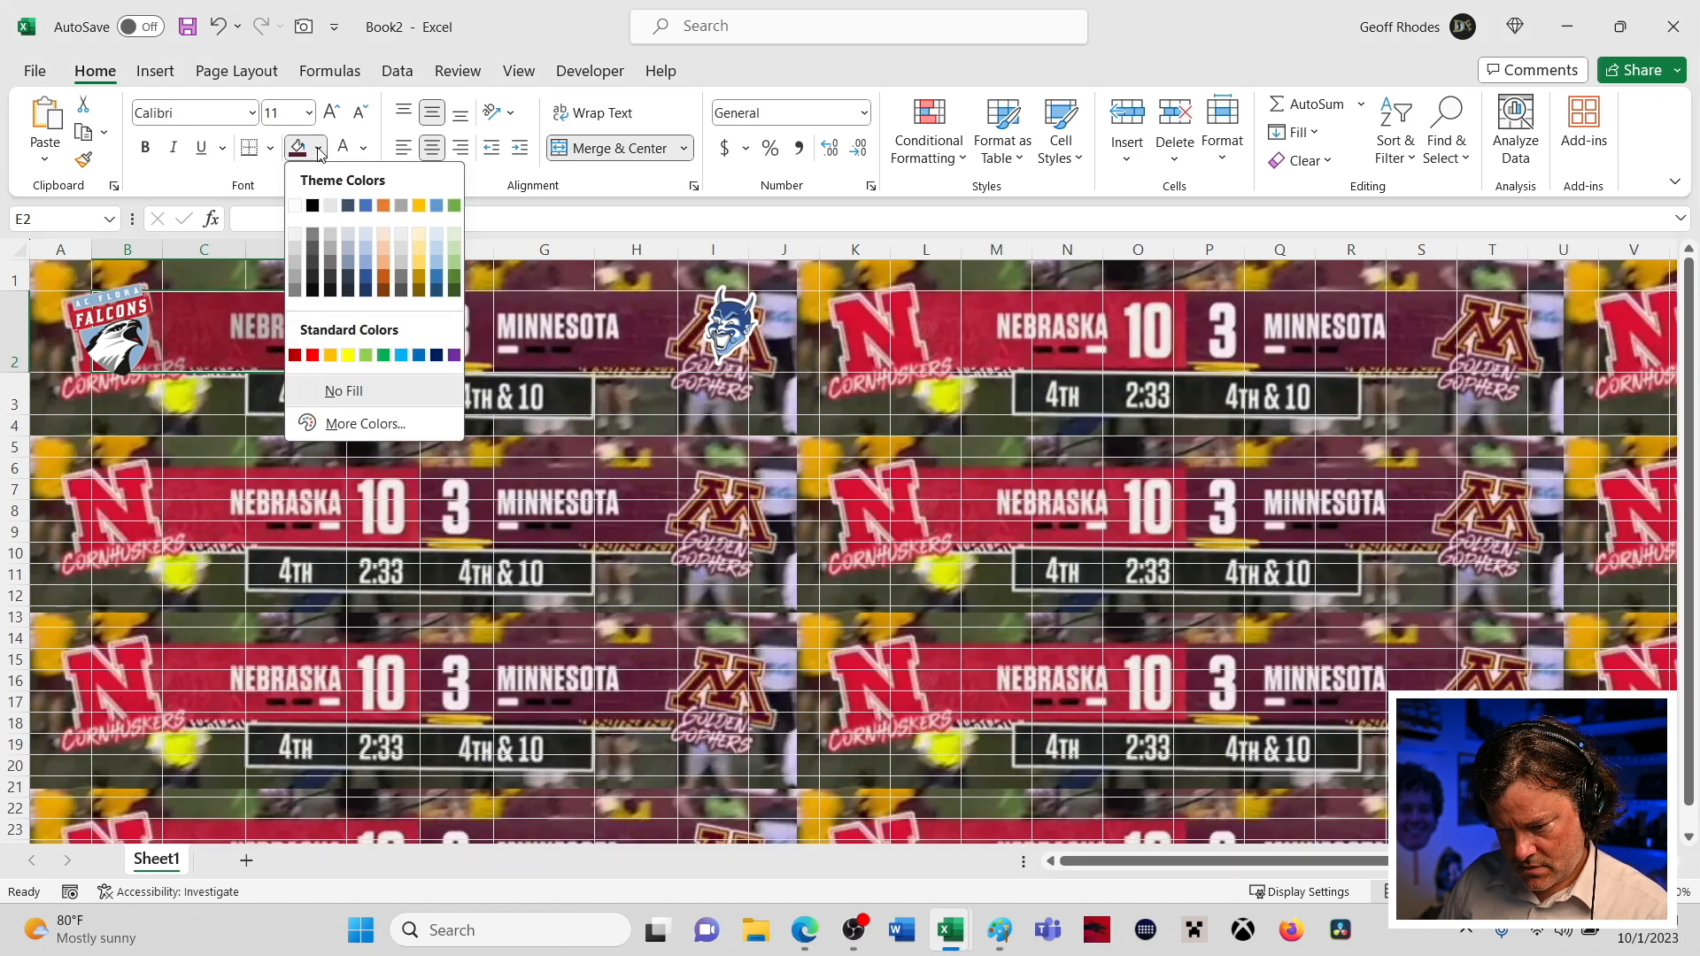
{"action": "left_click", "coordinate": [366, 425]}
{"action": "left_click", "coordinate": [585, 289]}
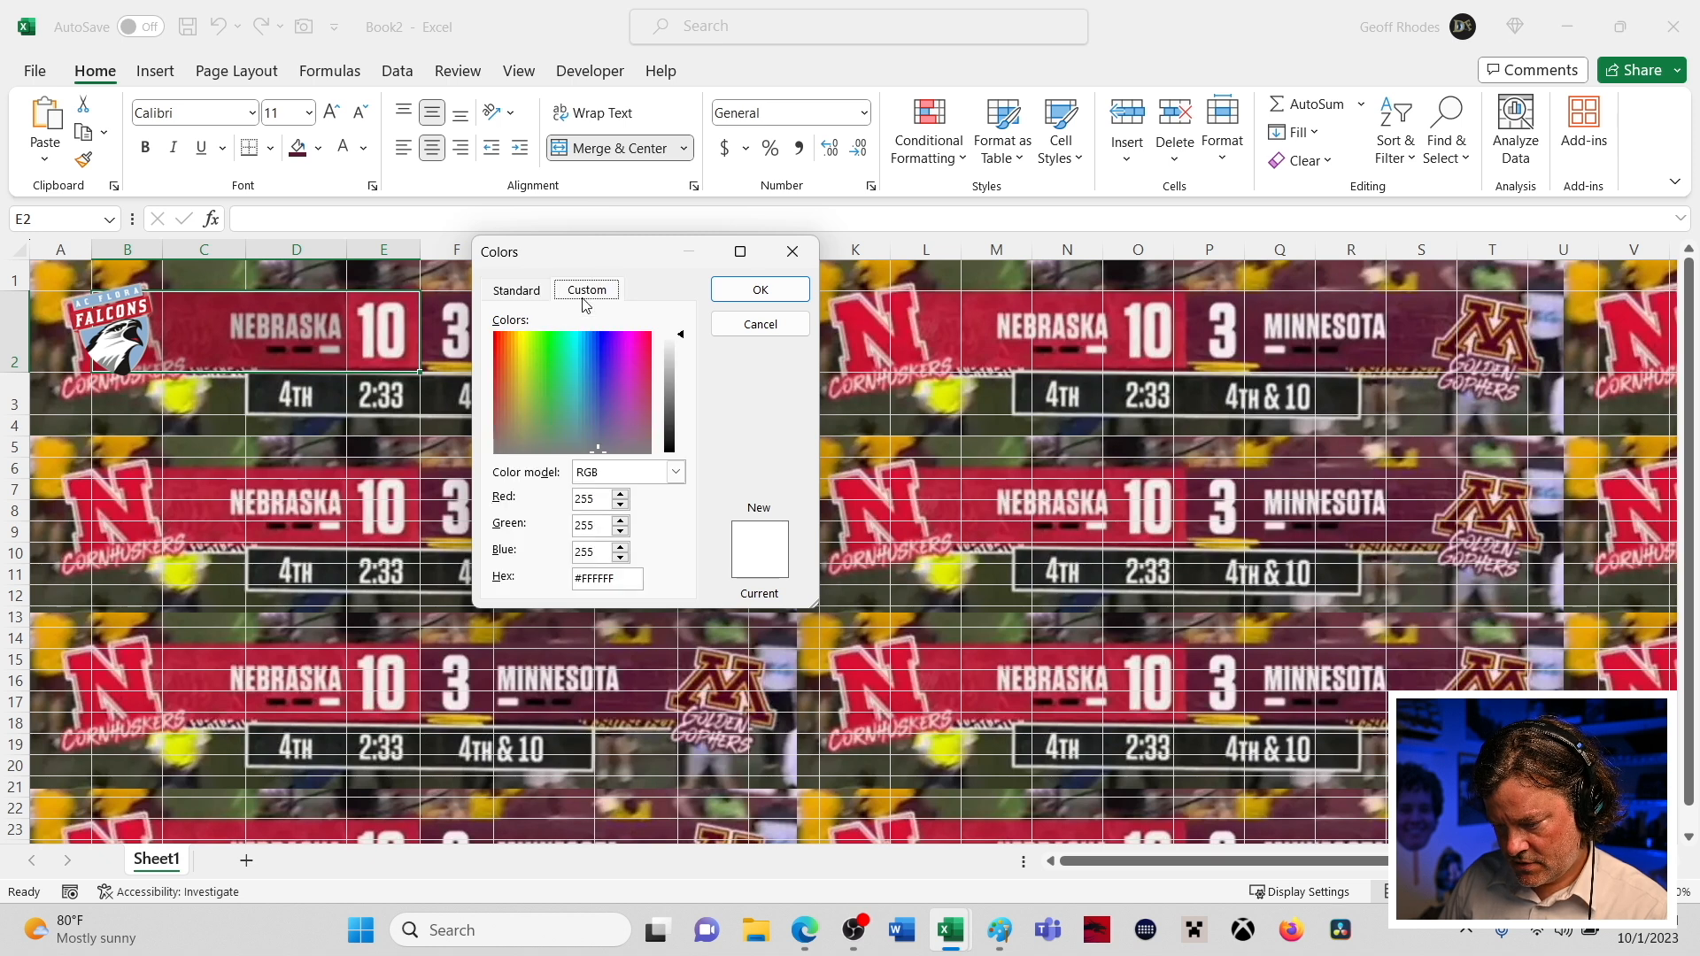
{"action": "double_click", "coordinate": [597, 499]}
{"action": "type", "text": "161"}
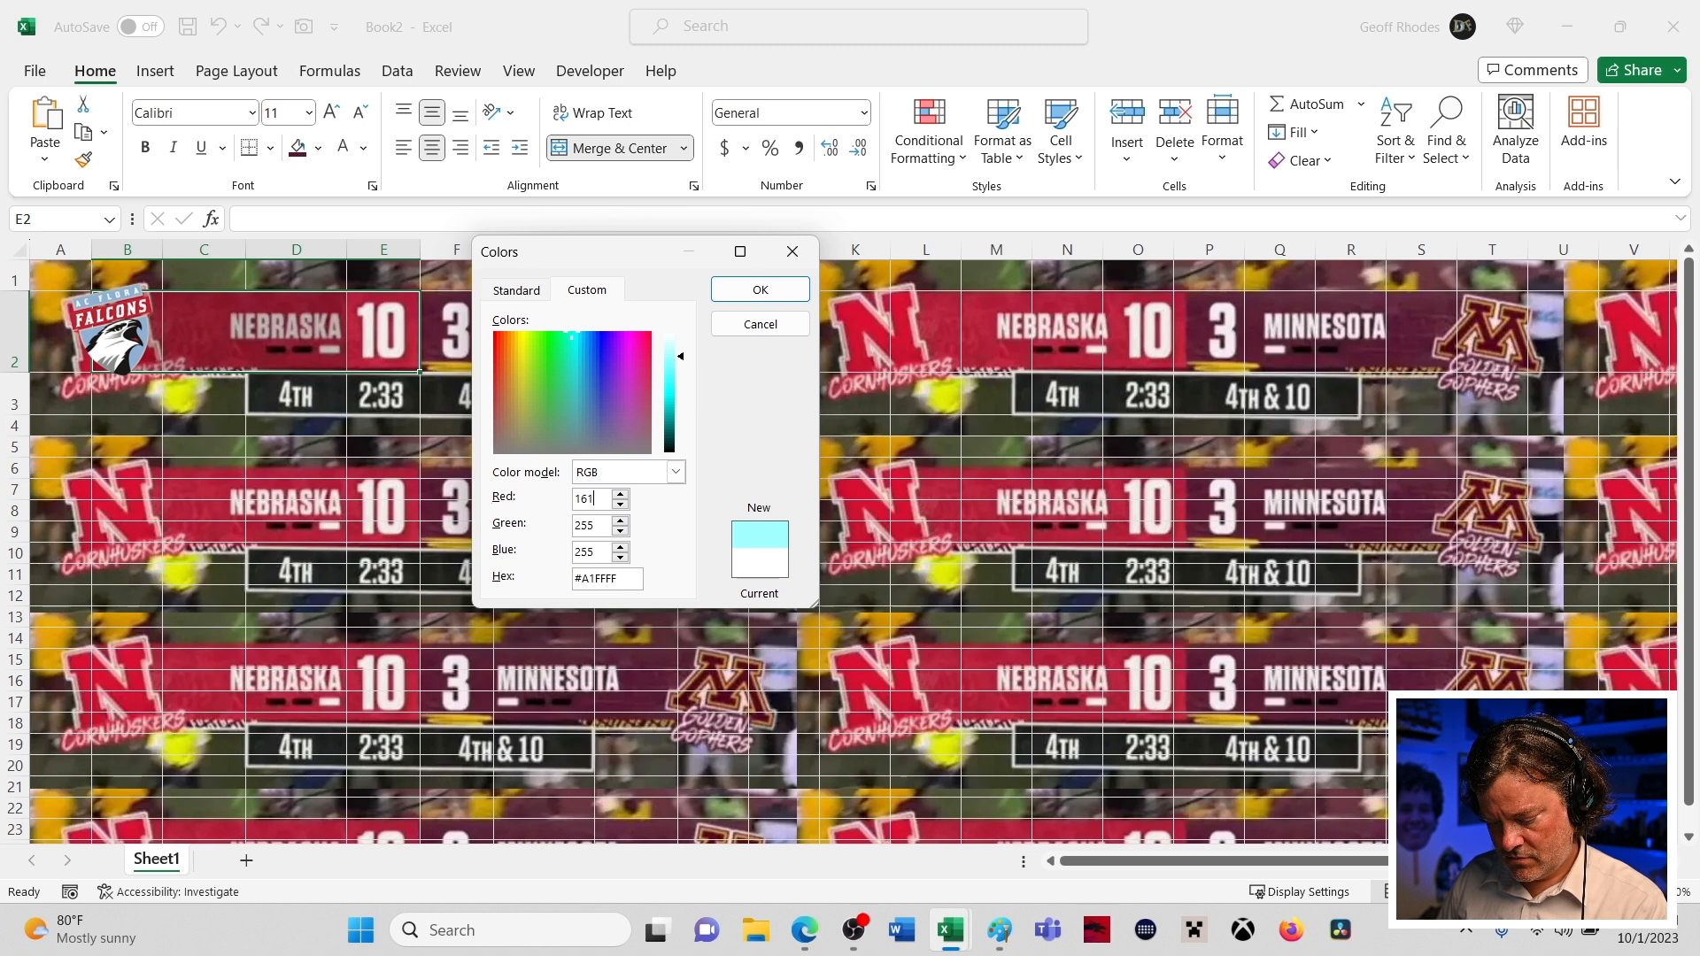
{"action": "double_click", "coordinate": [597, 524]}
{"action": "type", "text": "42"}
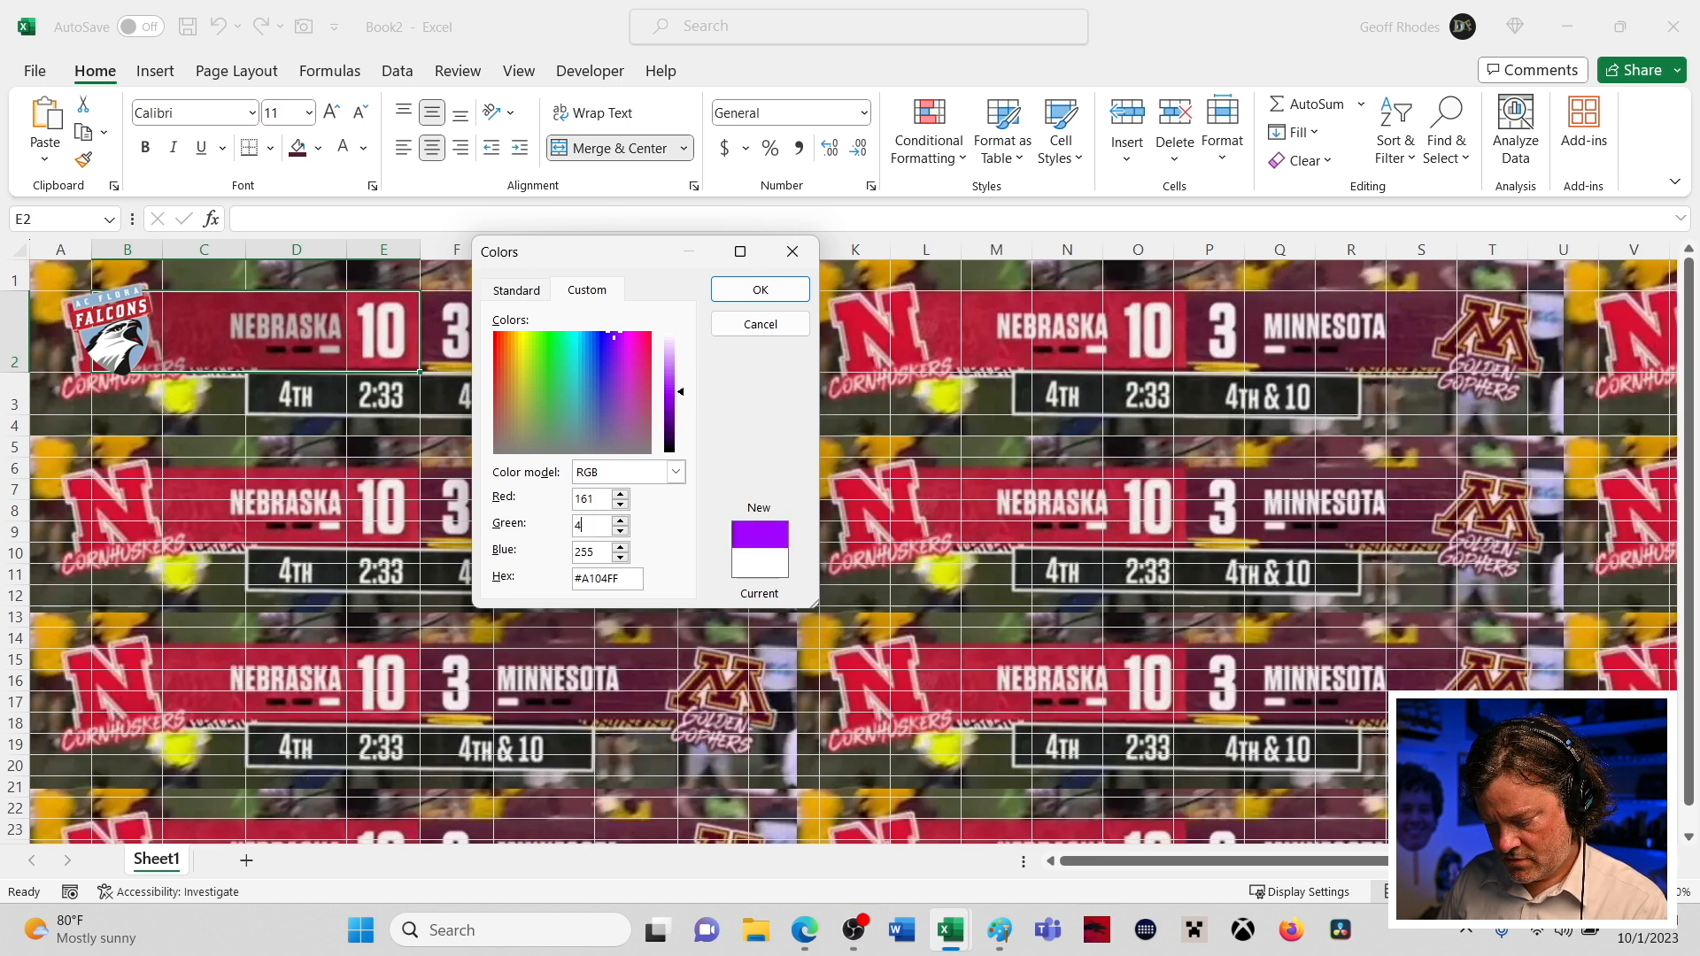
{"action": "double_click", "coordinate": [597, 552]}
{"action": "type", "text": "52"}
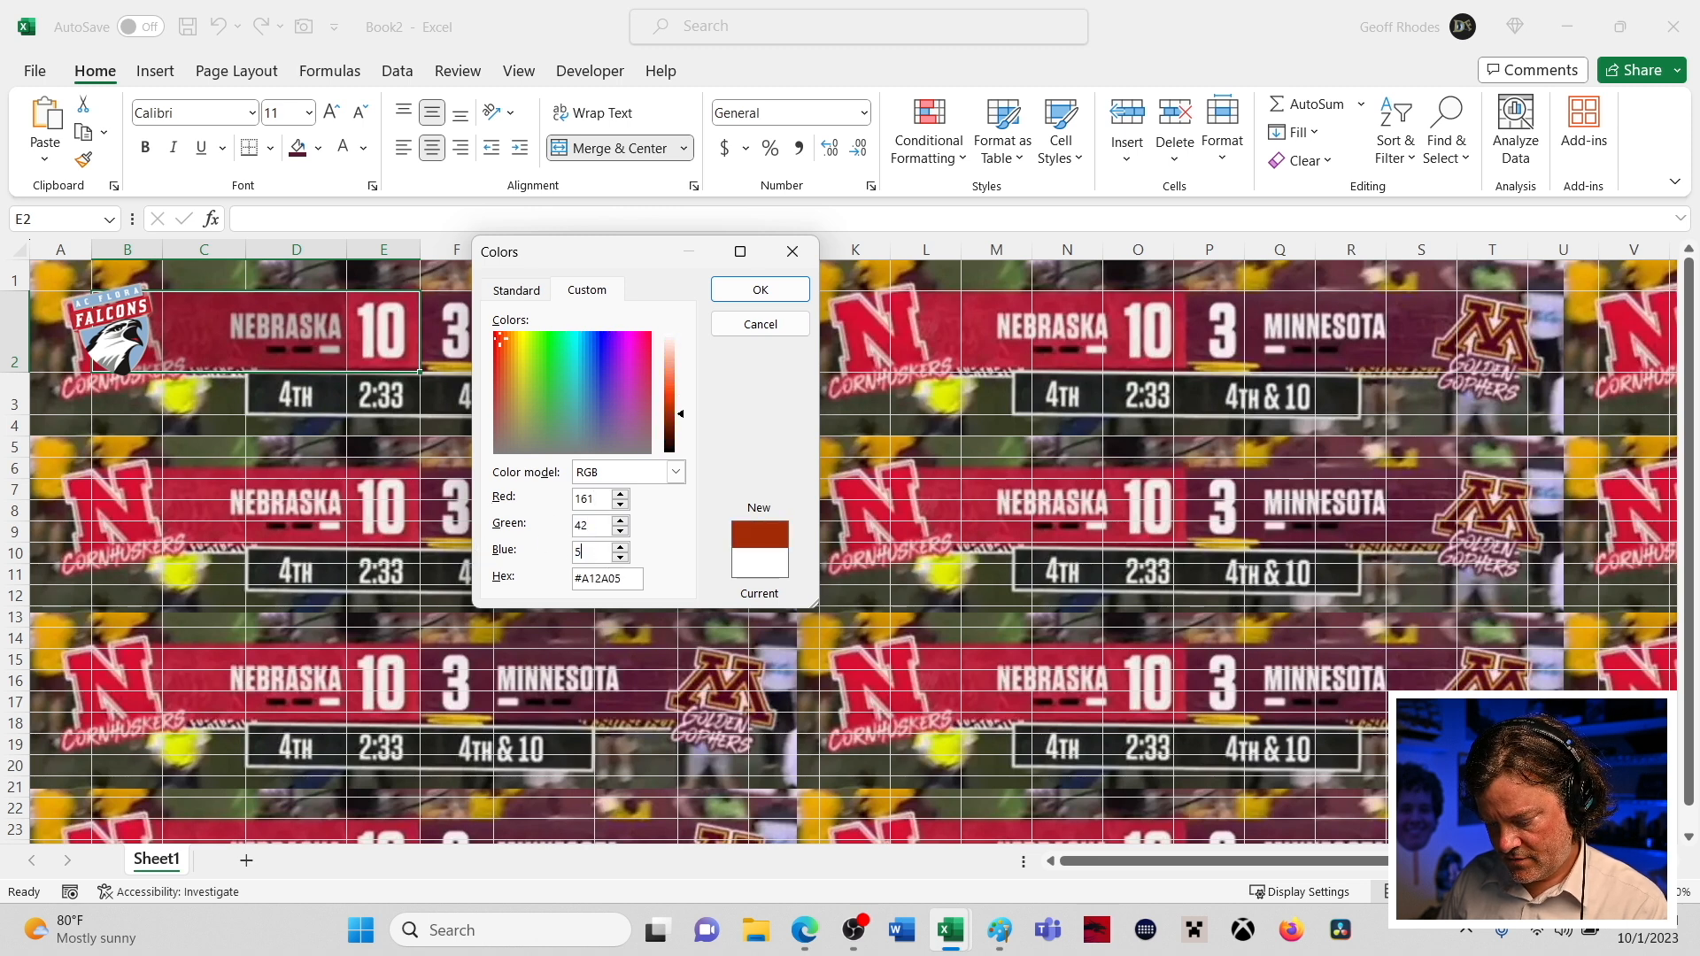
{"action": "left_click", "coordinate": [744, 290]}
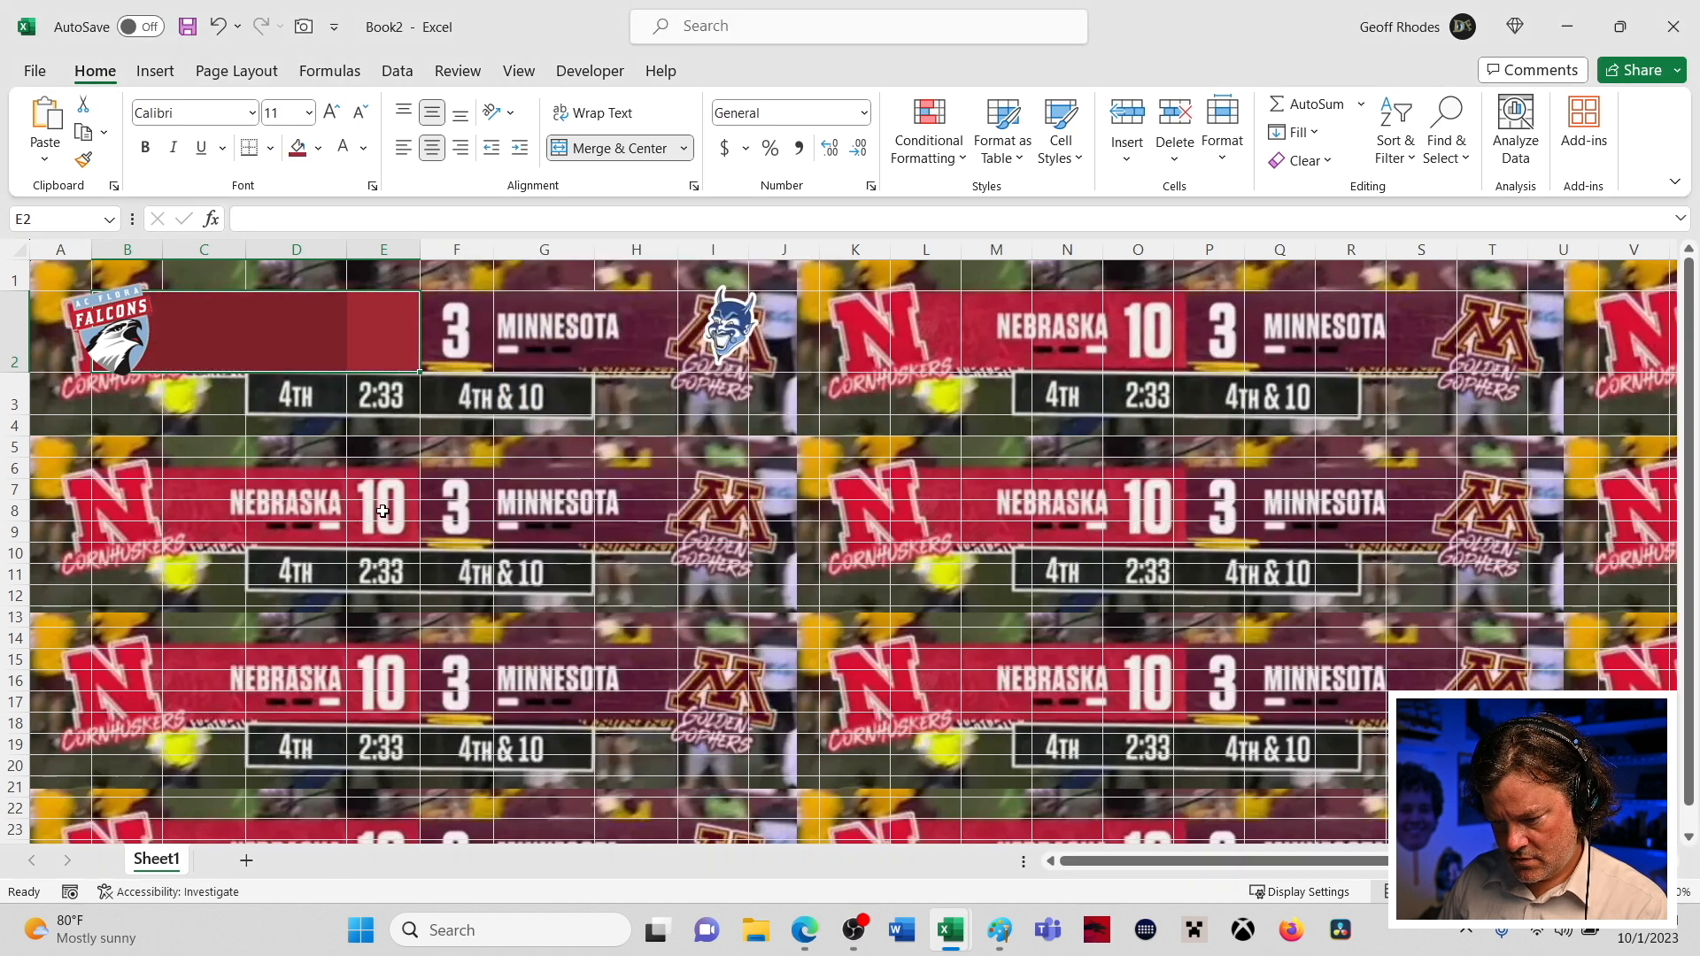
{"action": "left_click", "coordinate": [382, 511]}
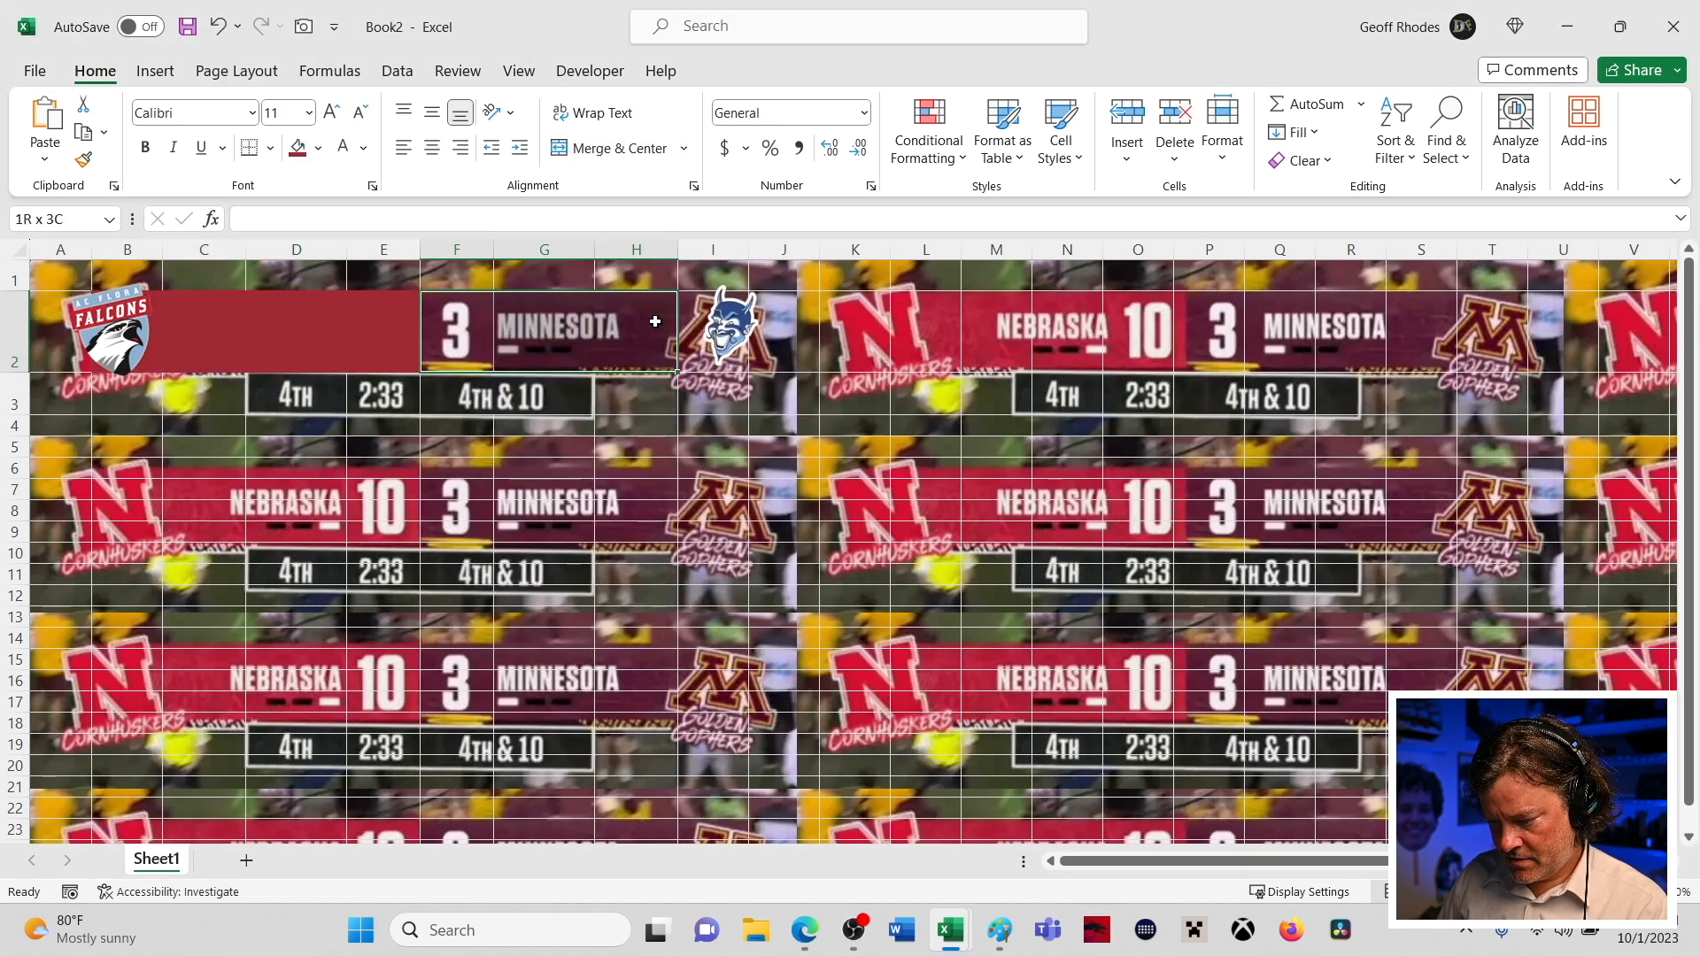
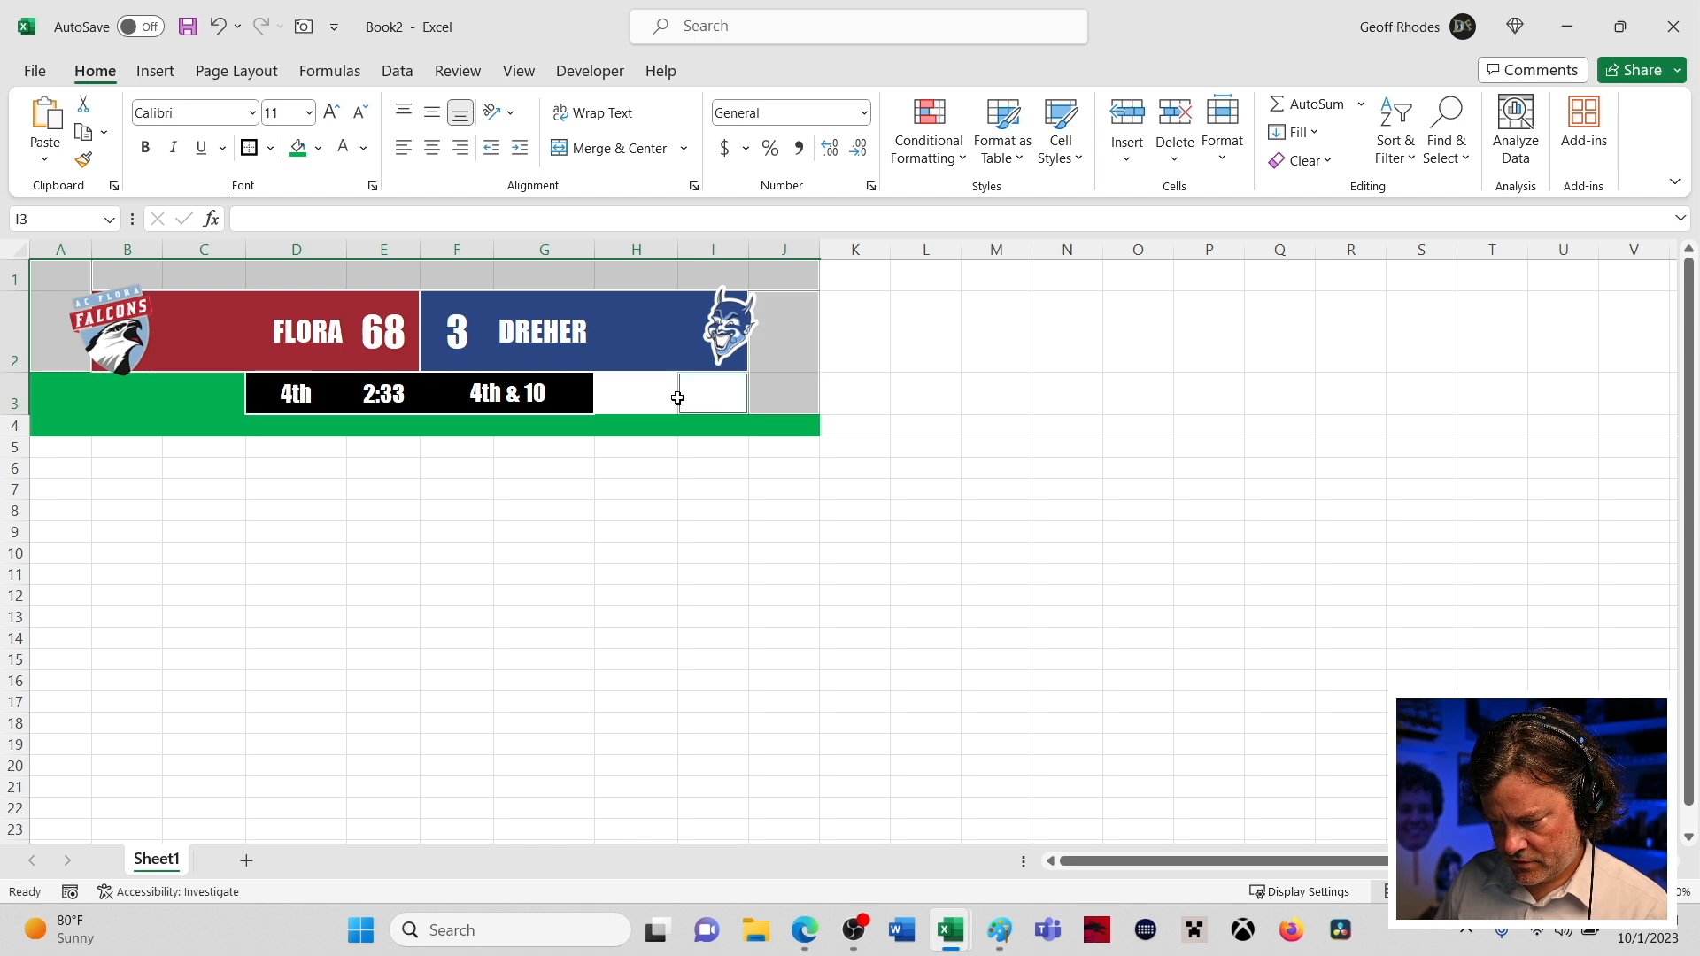
- Fill the selected blank cells around the scorebug in rows 1 to 3 with green
{"action": "left_click", "coordinate": [296, 153]}
{"action": "left_click", "coordinate": [459, 510]}
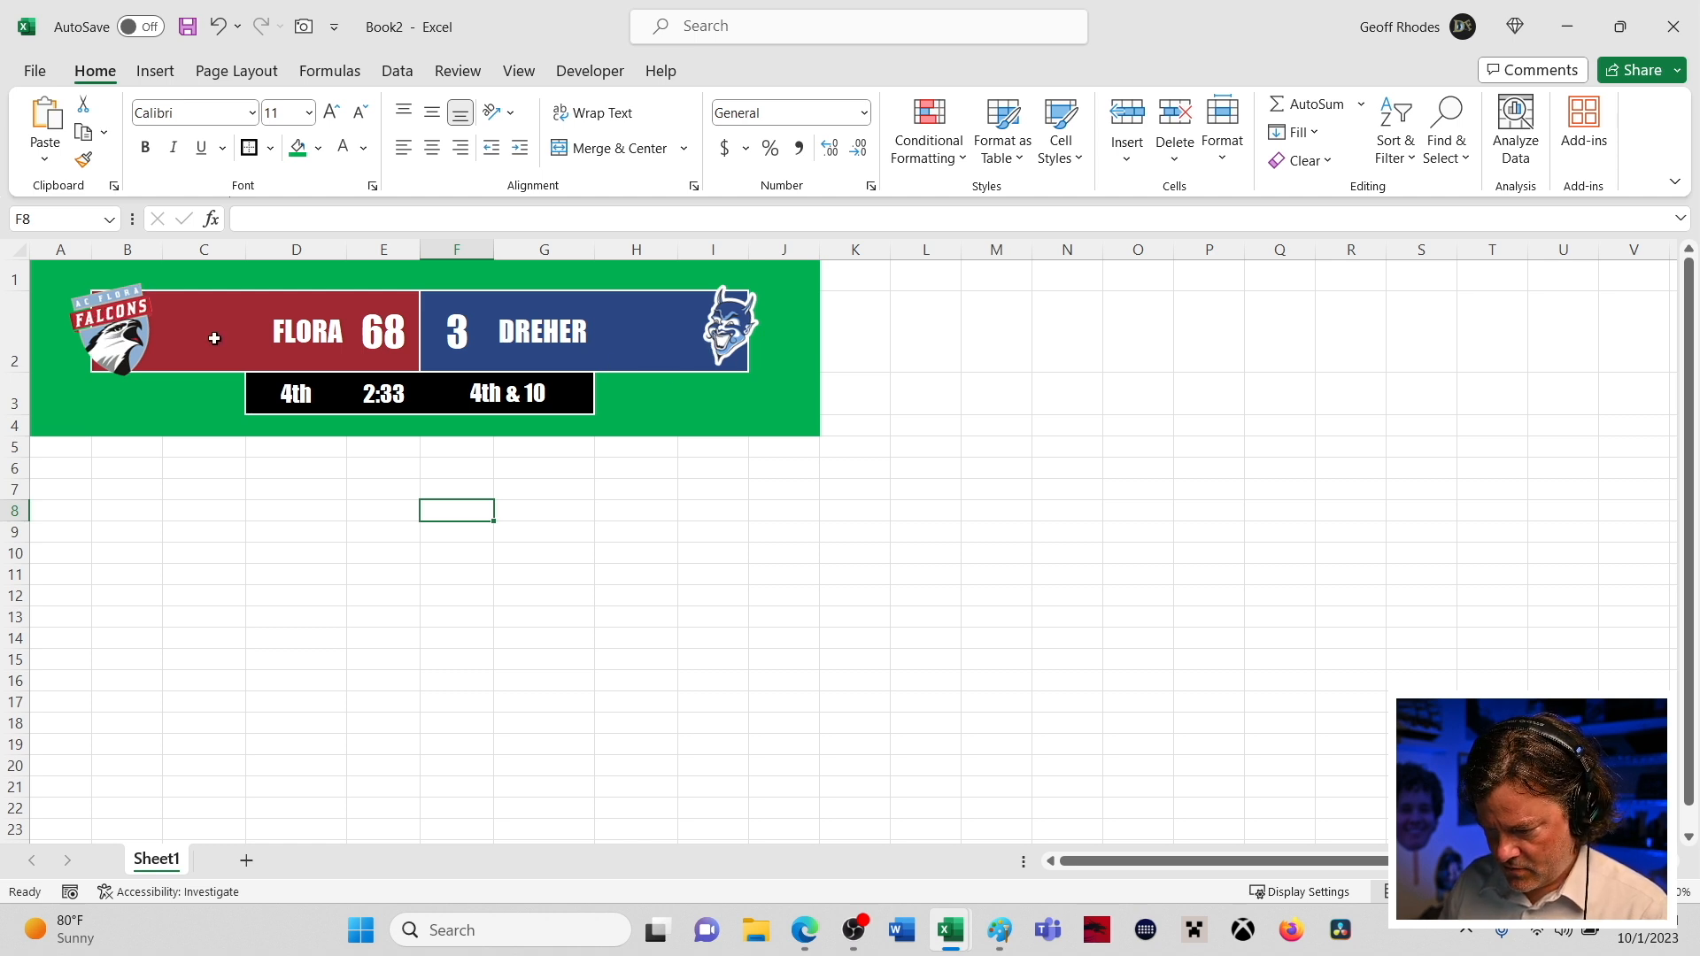
- Give the Falcons logo a white glow with a size of 1 pt through its glow options
{"action": "left_click", "coordinate": [124, 326]}
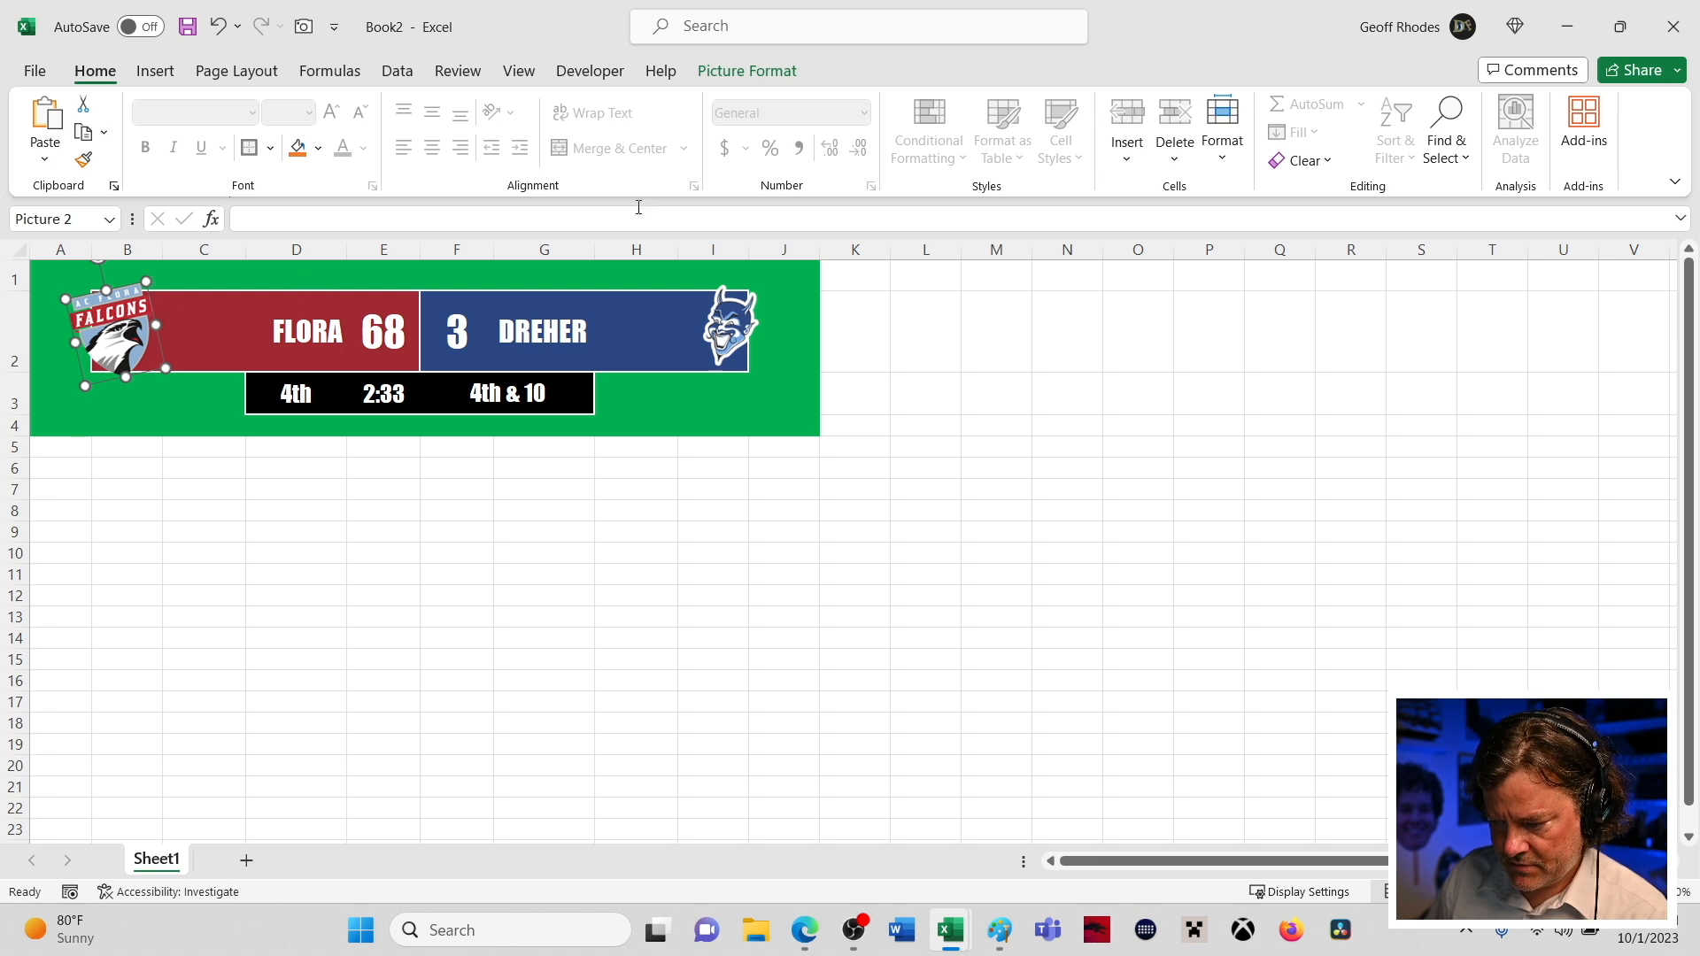
{"action": "left_click", "coordinate": [772, 71]}
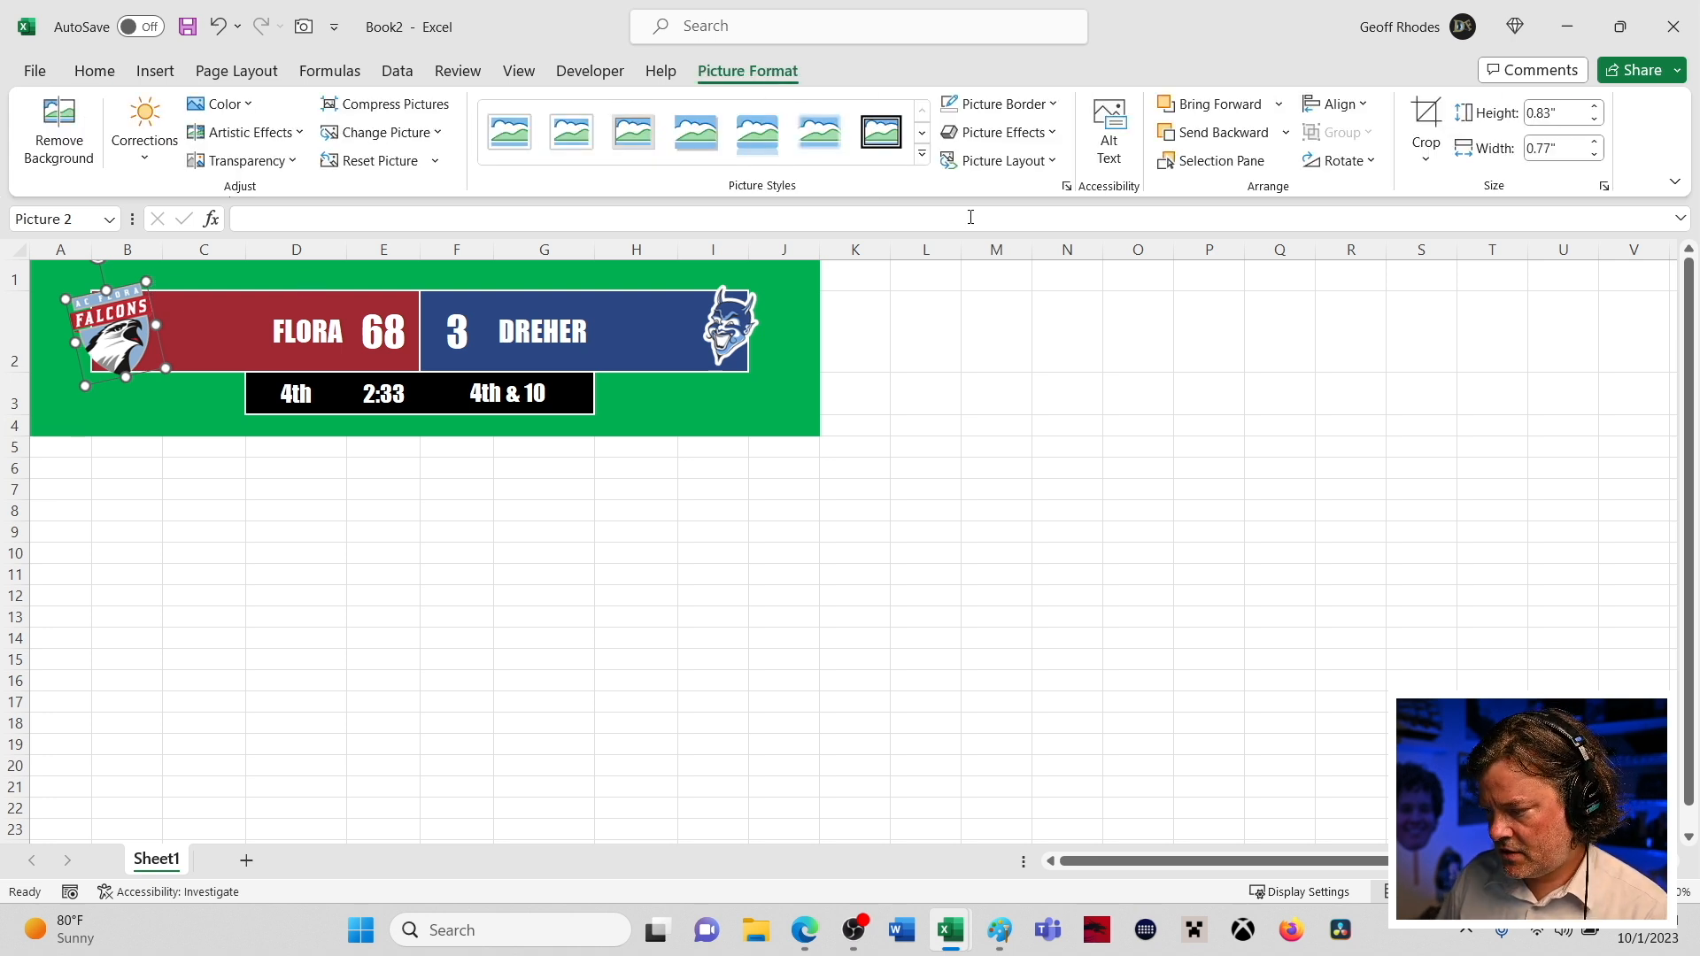
{"action": "left_click", "coordinate": [1001, 132]}
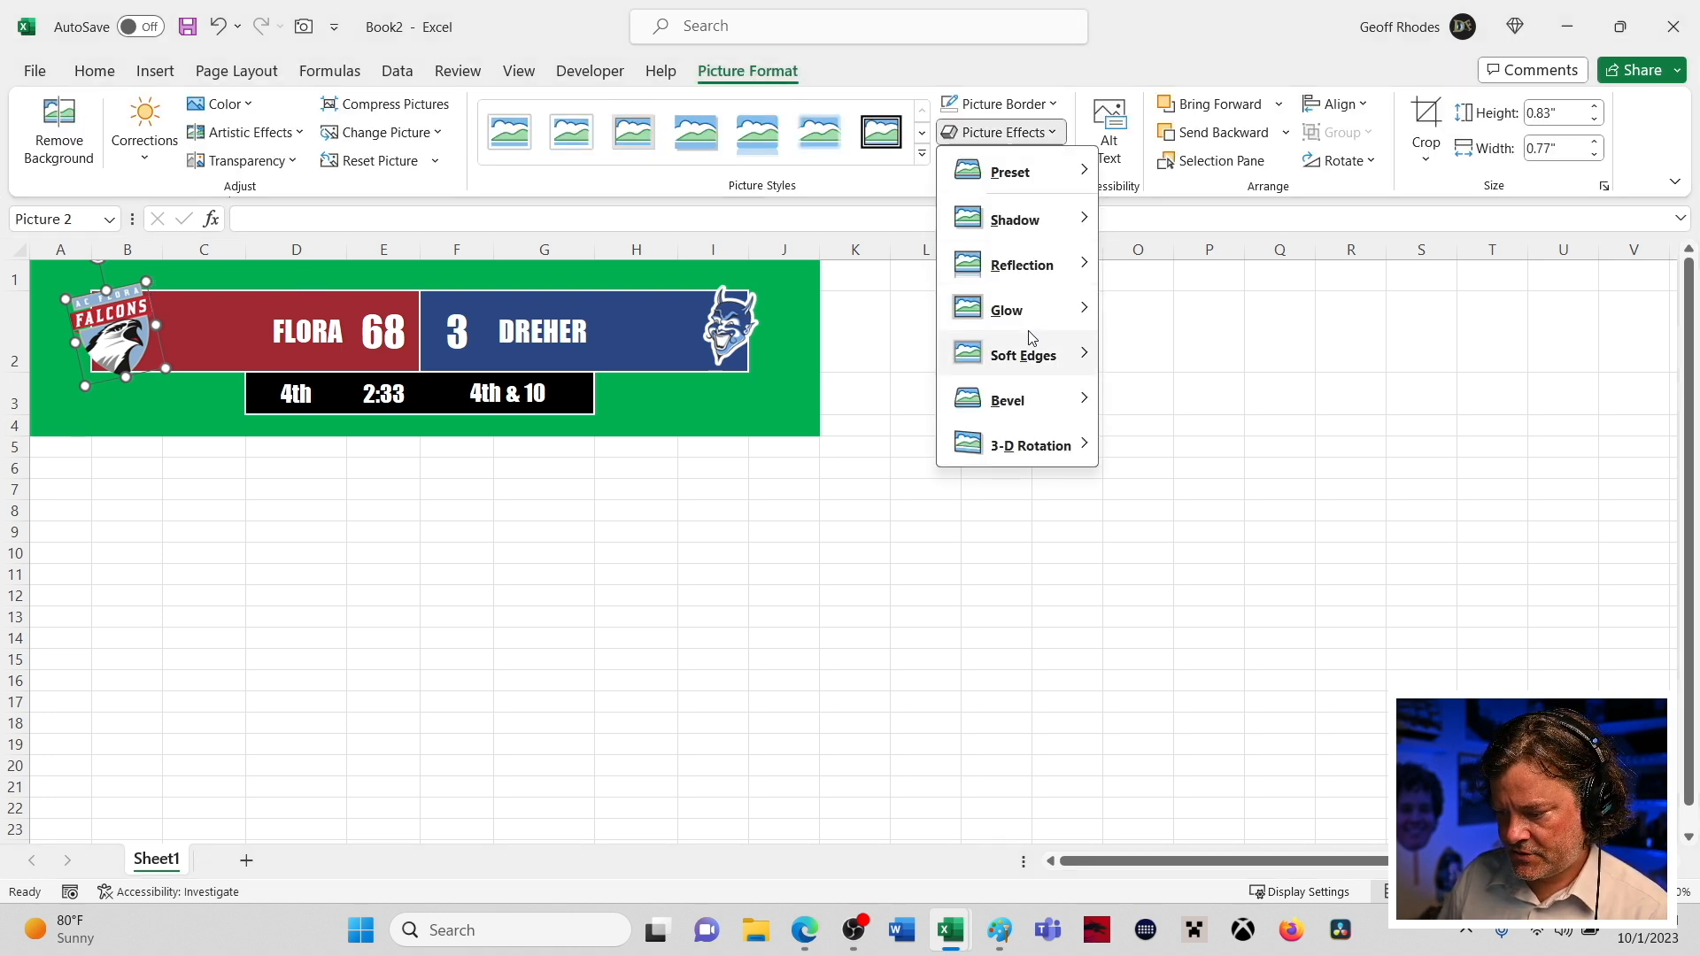
{"action": "mouse_move", "coordinate": [1023, 320]}
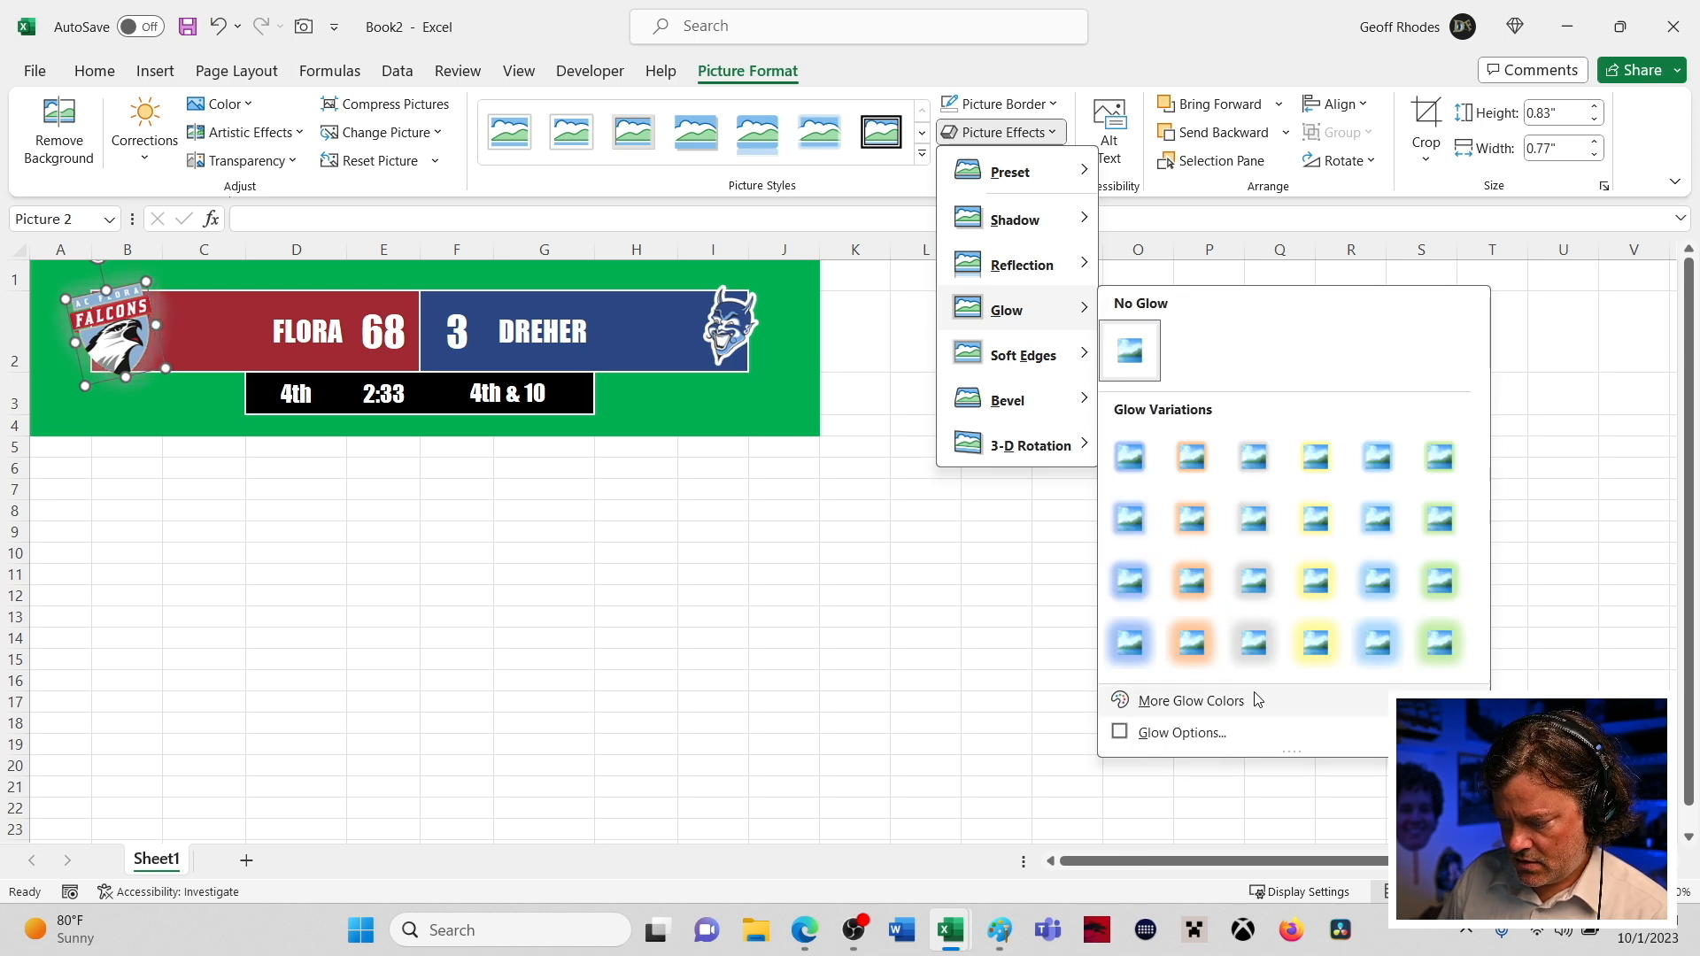
{"action": "left_click", "coordinate": [1180, 733]}
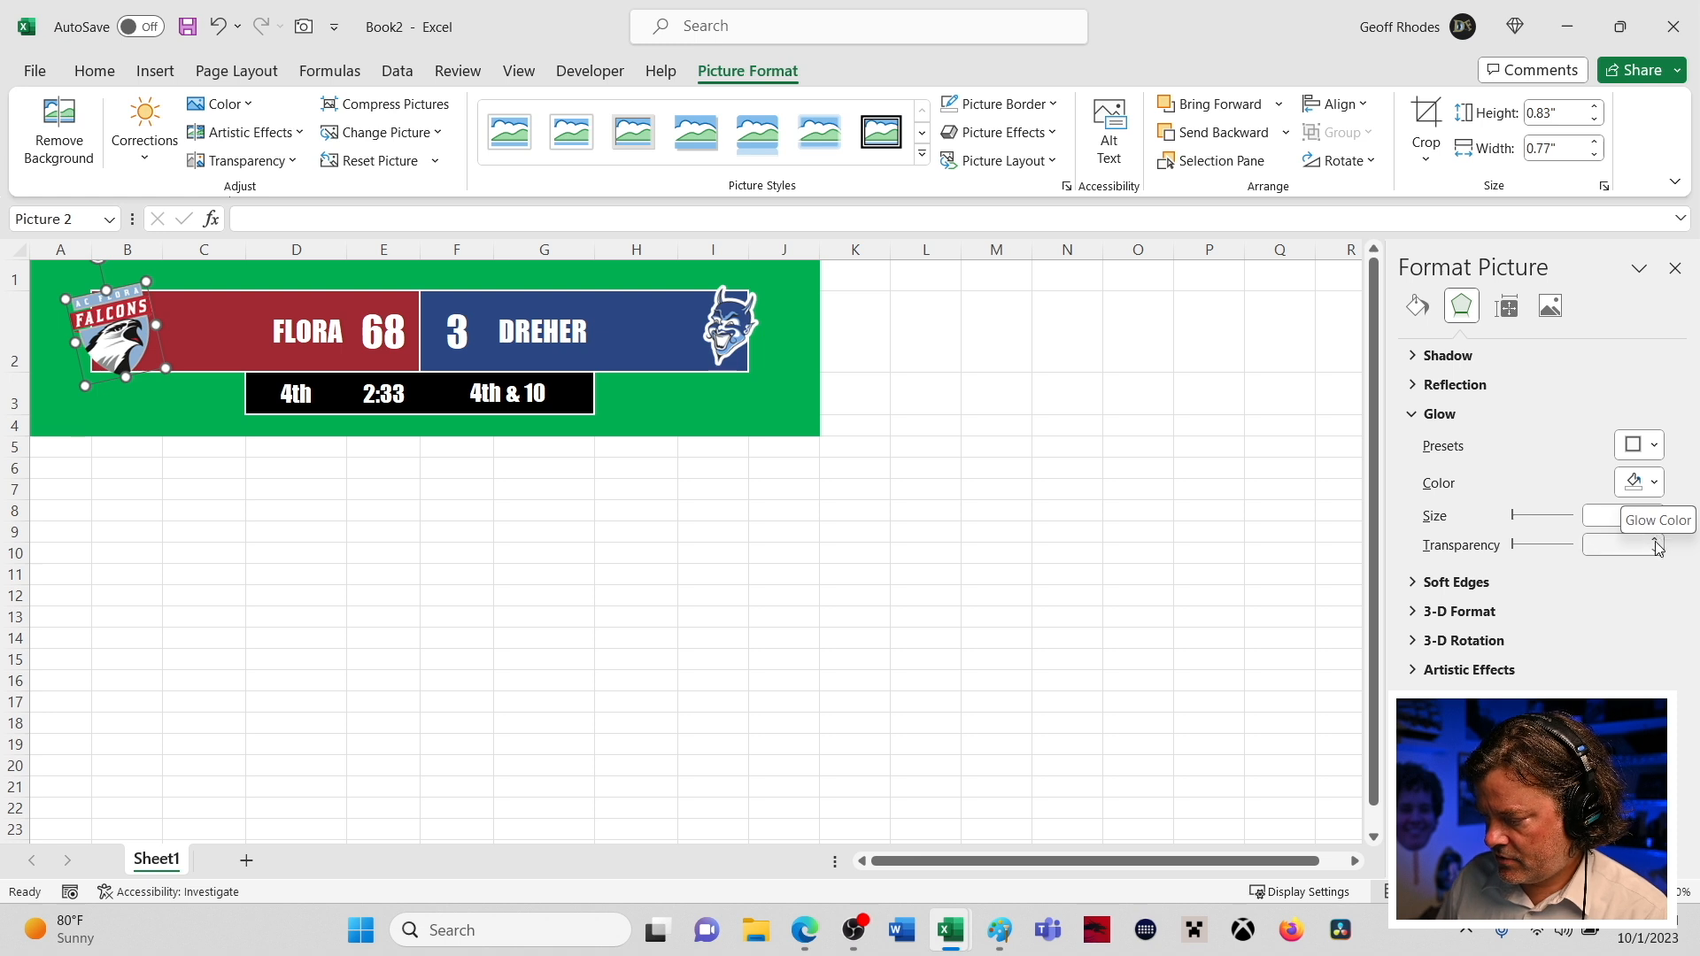
{"action": "left_click", "coordinate": [1652, 666]}
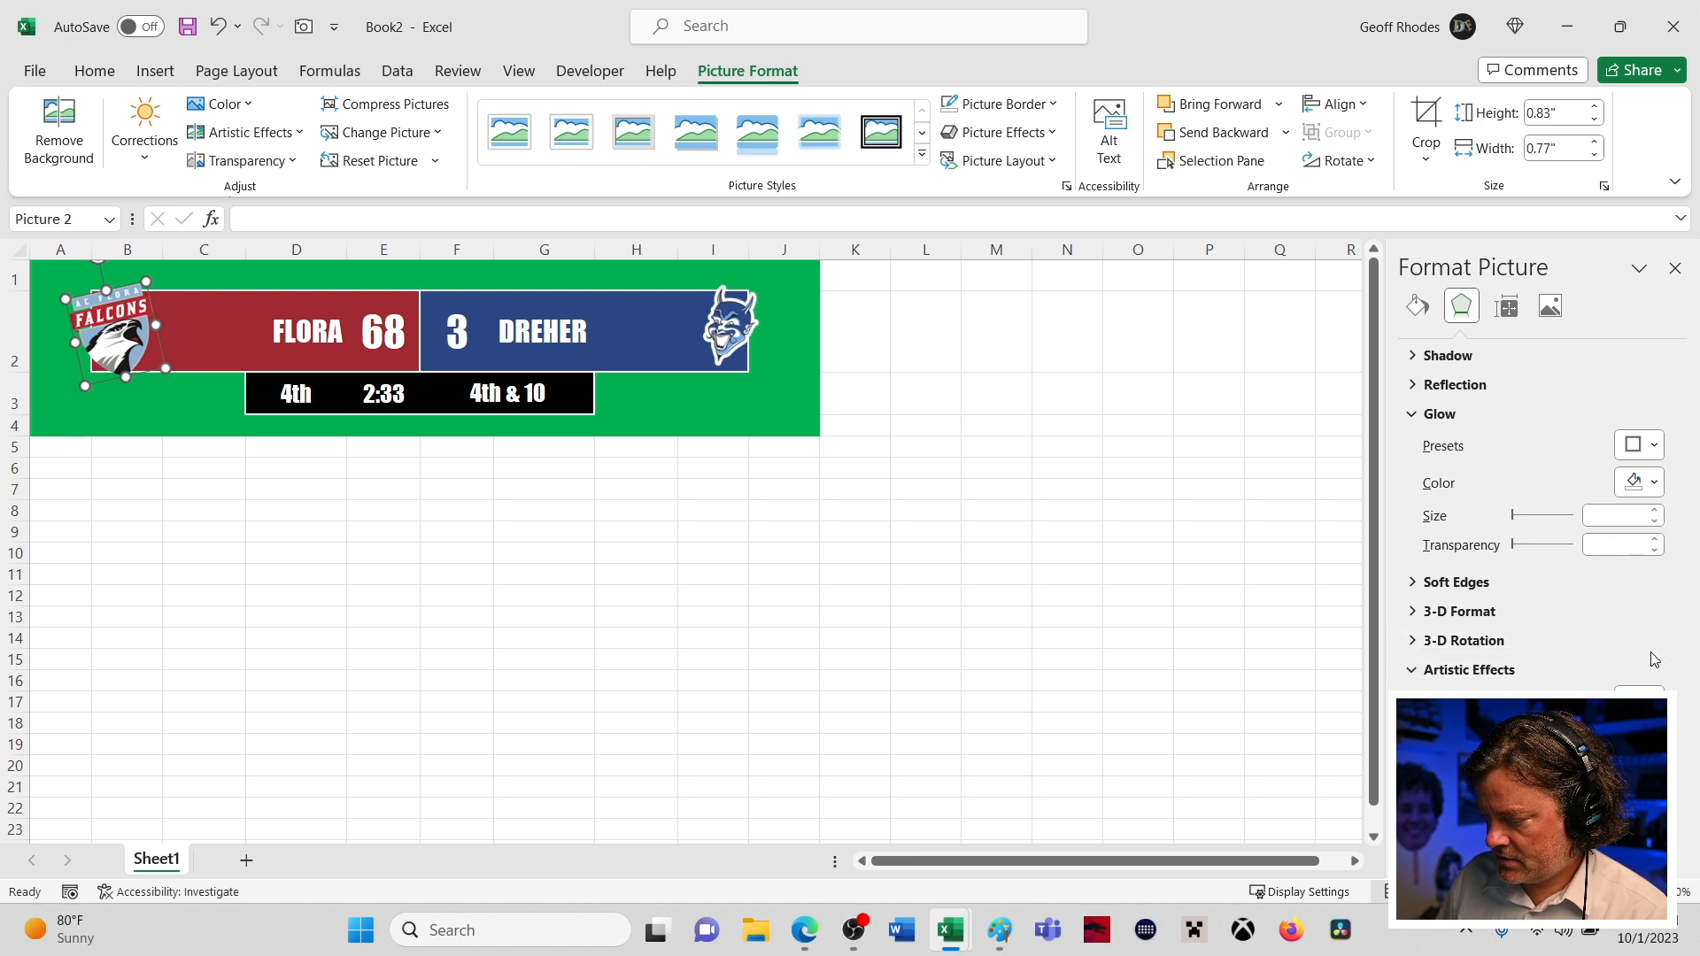
{"action": "left_click", "coordinate": [1655, 511]}
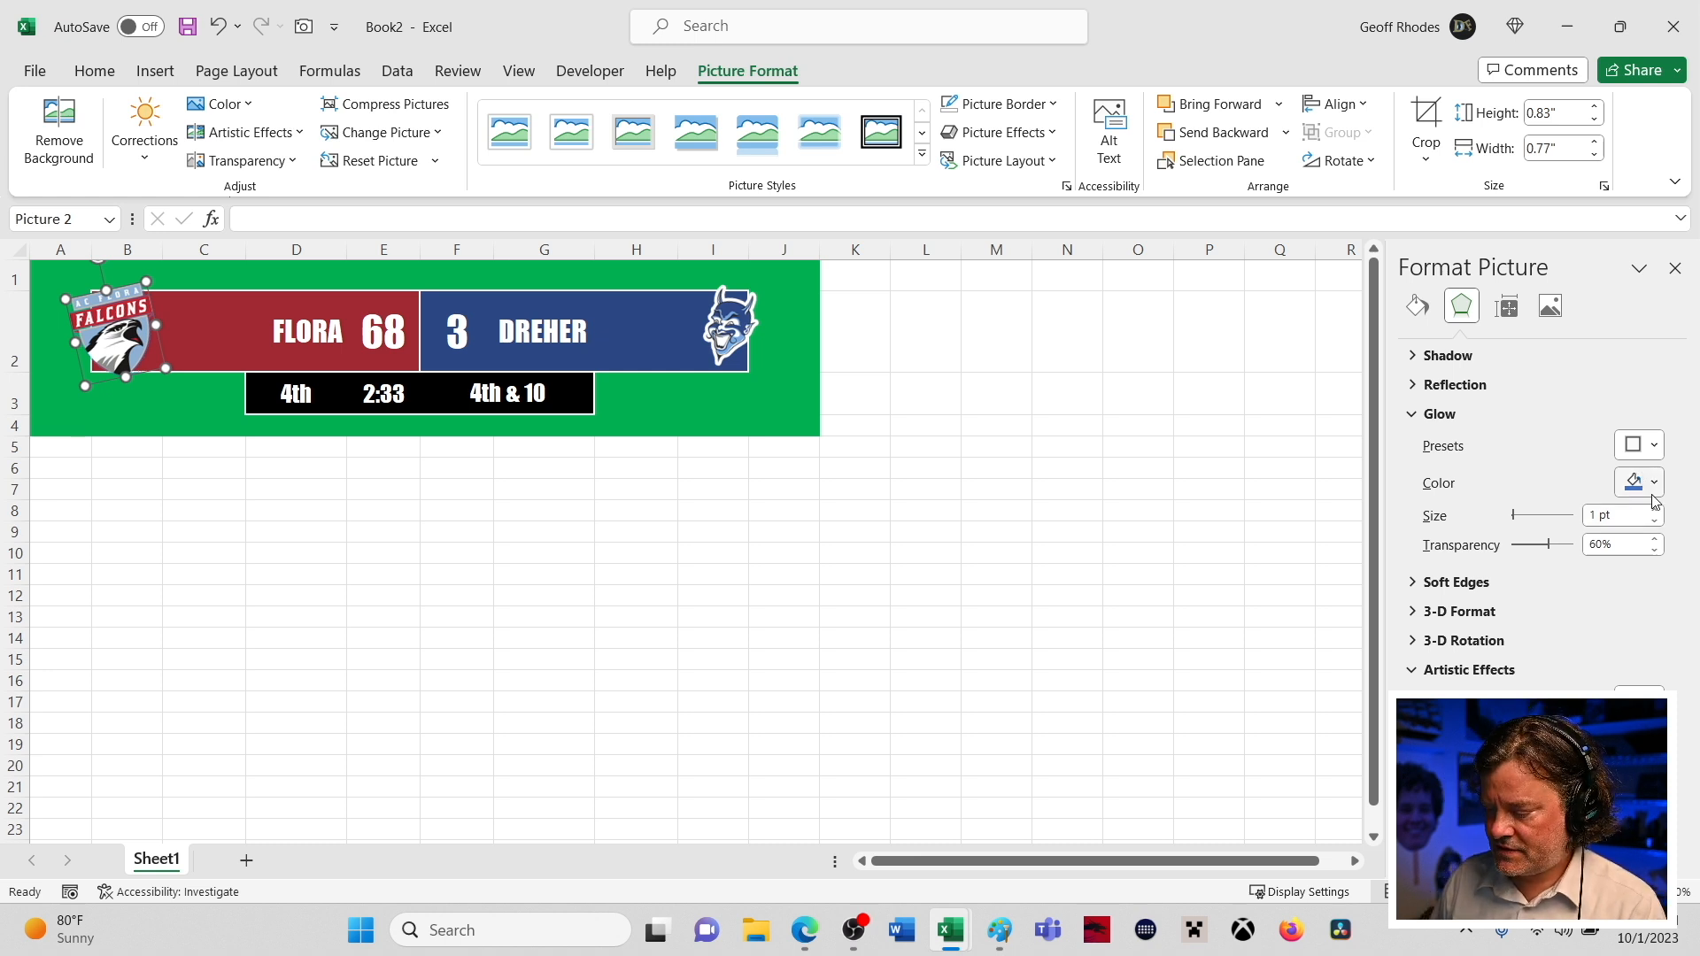
{"action": "left_click", "coordinate": [1655, 483]}
{"action": "left_click", "coordinate": [1670, 547]}
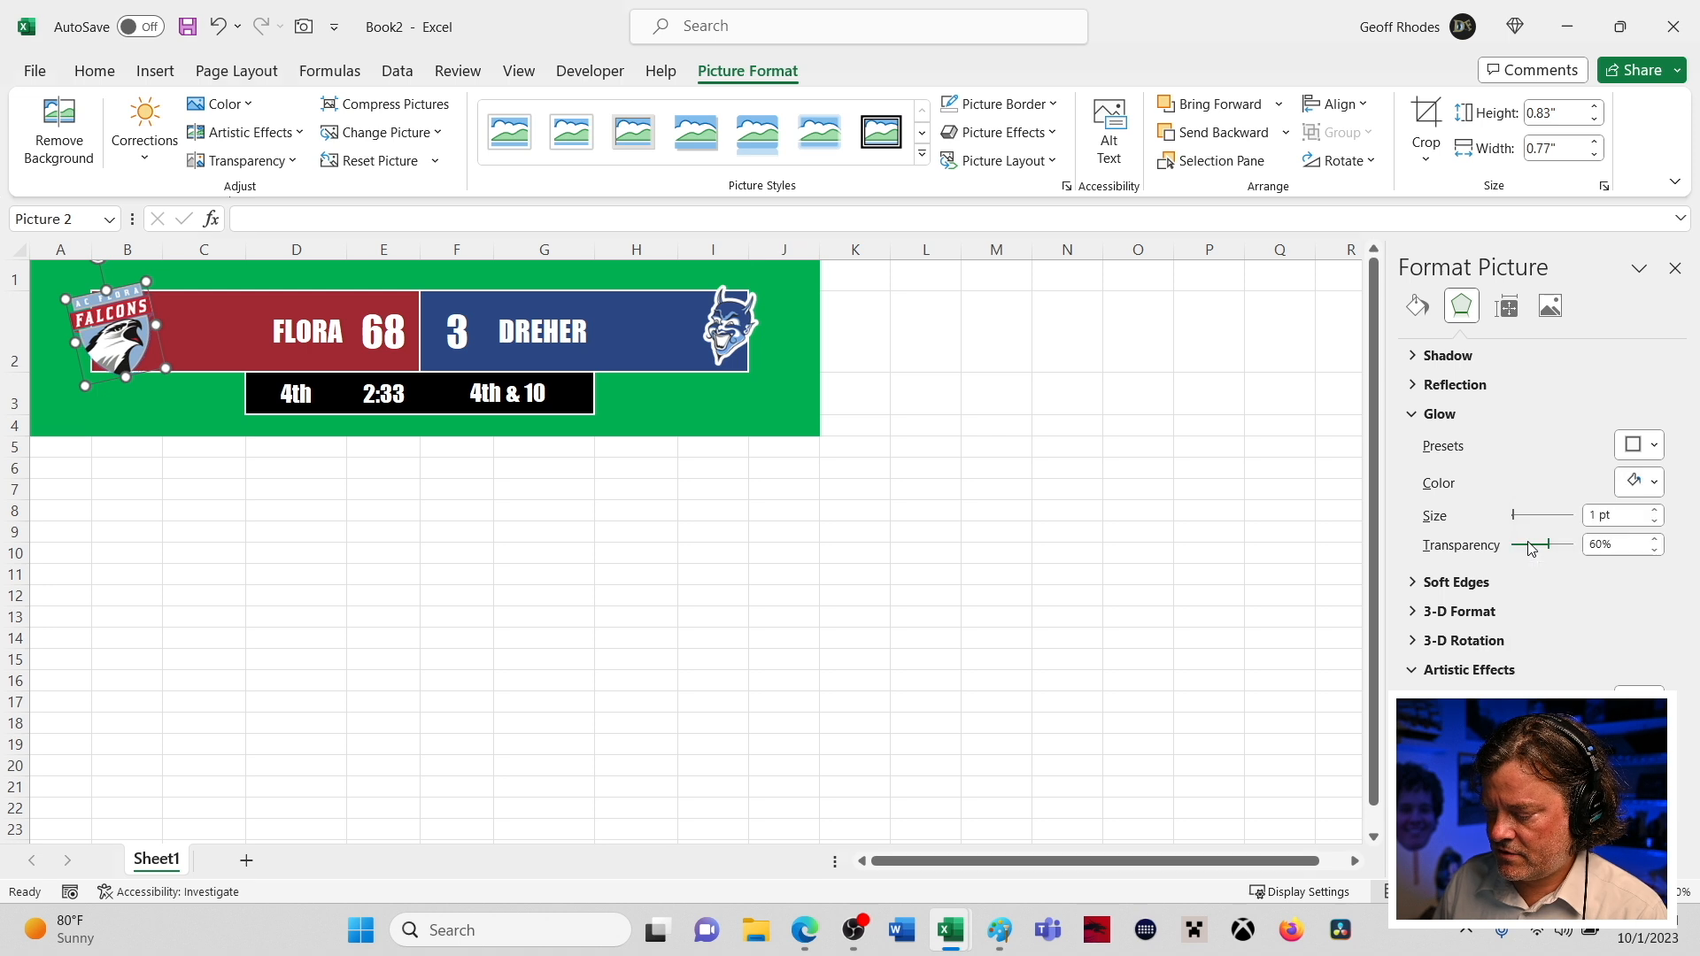
- Set the Falcons logo's glow size to 4 pt and its glow transparency to 0%
{"action": "left_click", "coordinate": [1655, 511]}
{"action": "left_click", "coordinate": [1655, 511]}
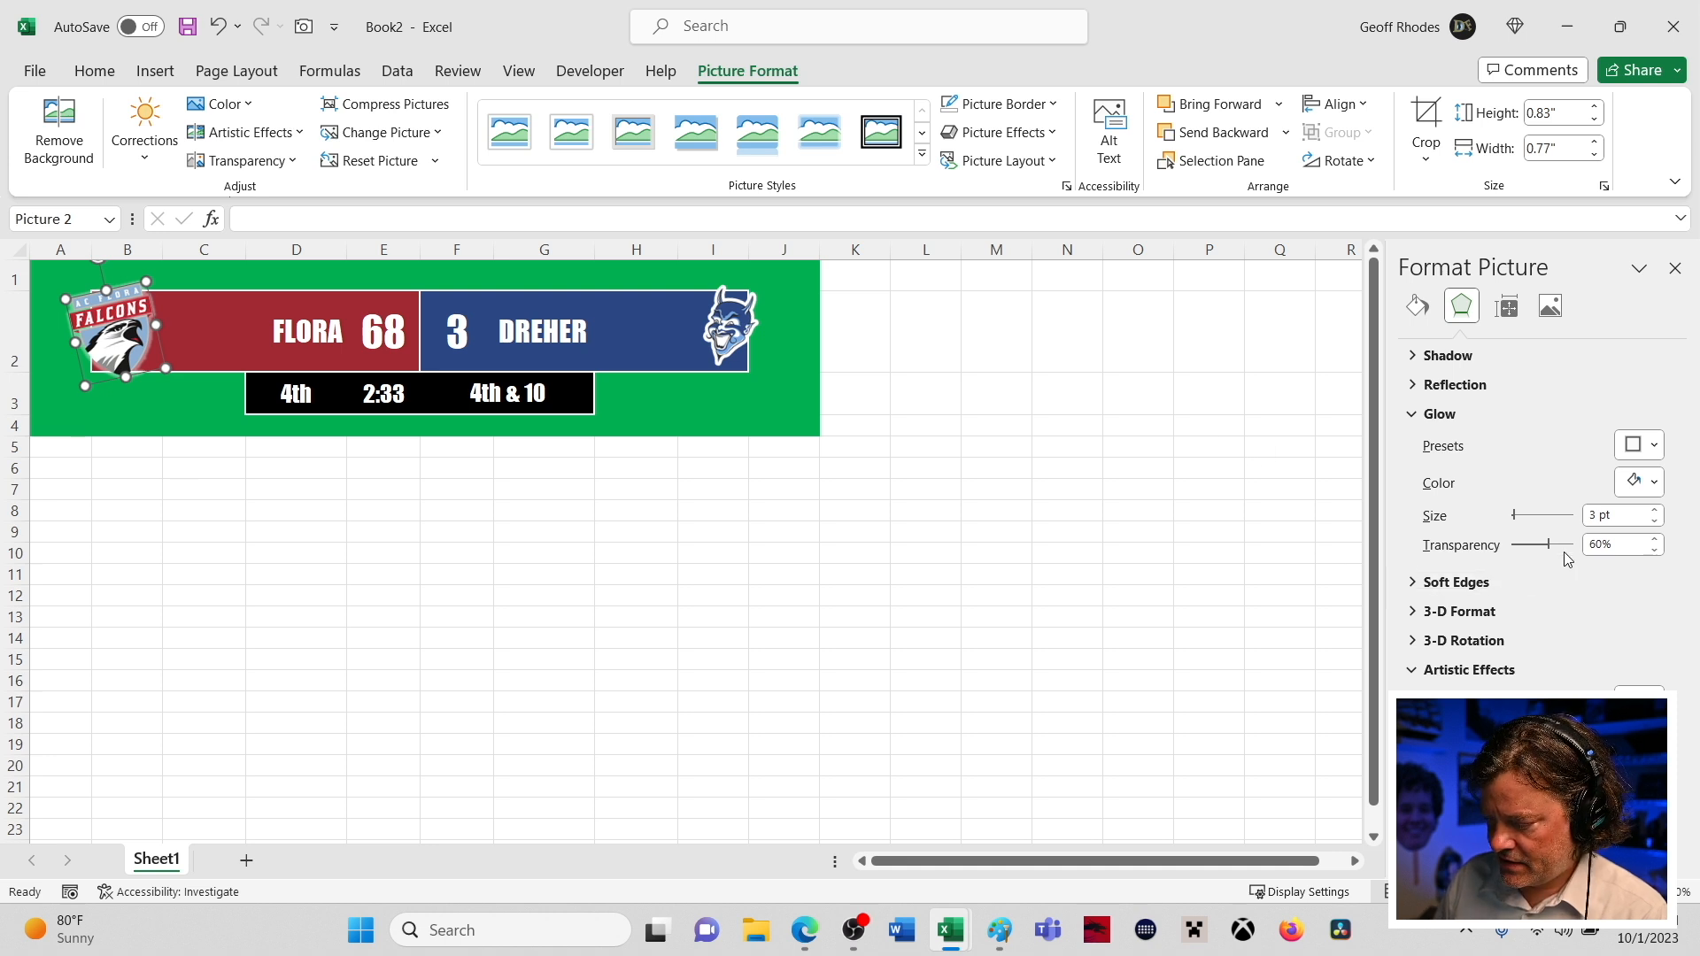
{"action": "left_click_drag", "start_coordinate": [1552, 549], "coordinate": [1402, 550]}
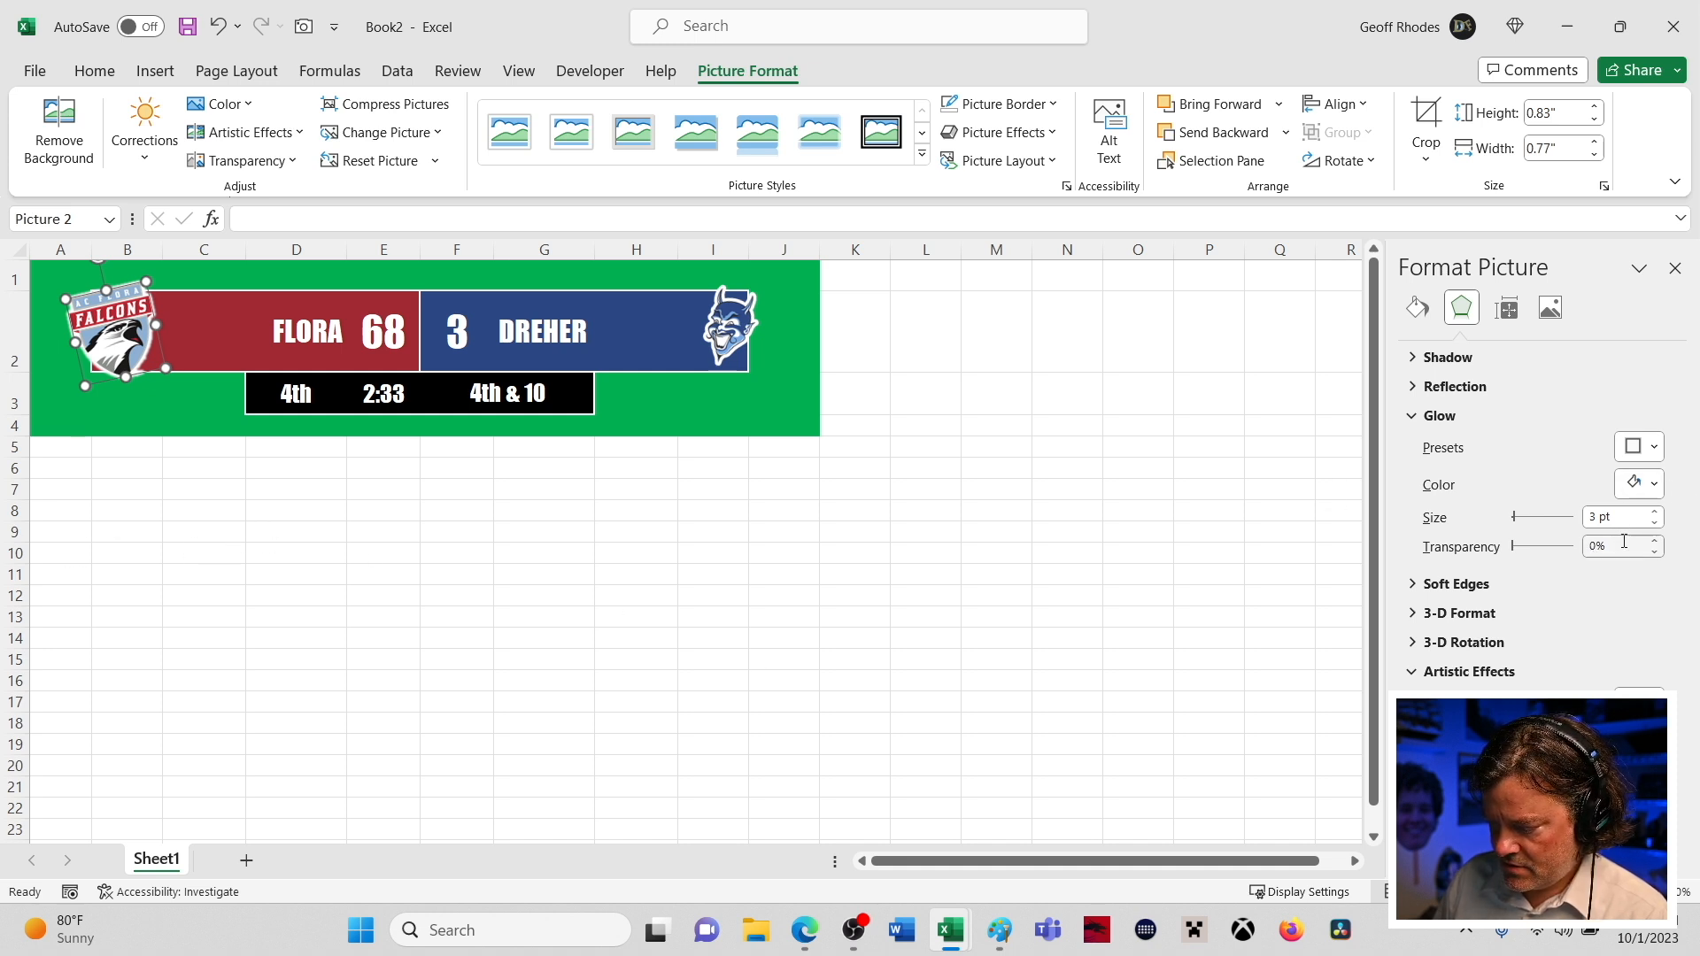
{"action": "left_click", "coordinate": [780, 573]}
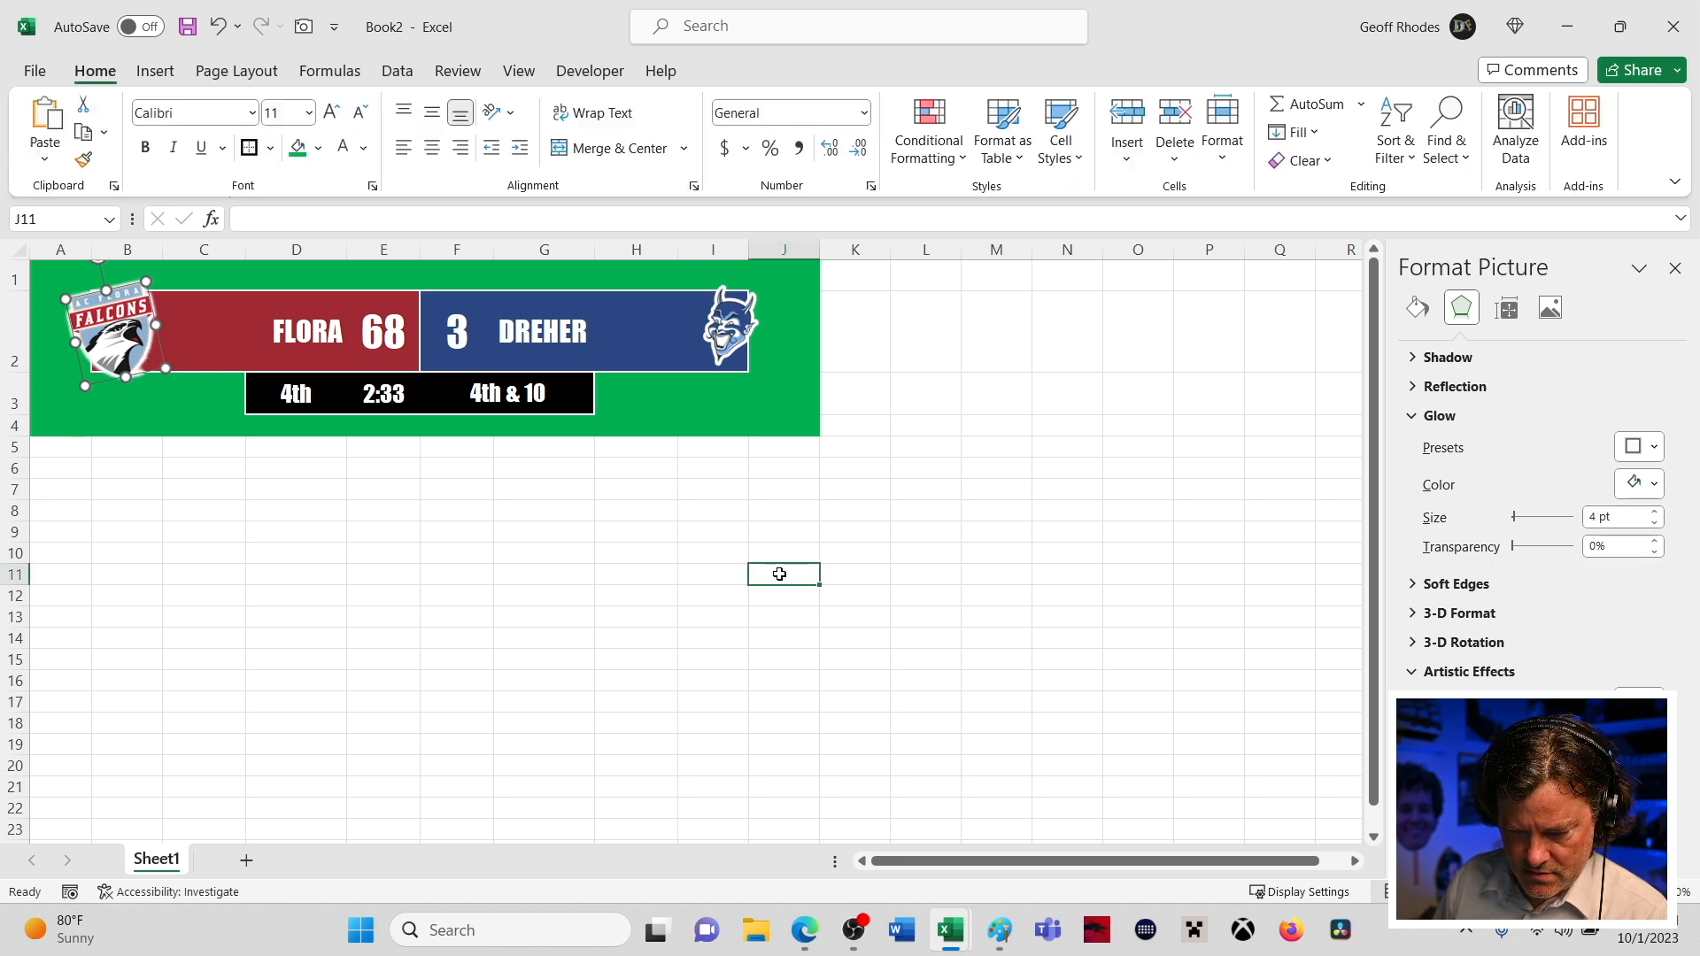
- Give the blue devil logo a white glow with a size of 1 pt
{"action": "left_click", "coordinate": [719, 316]}
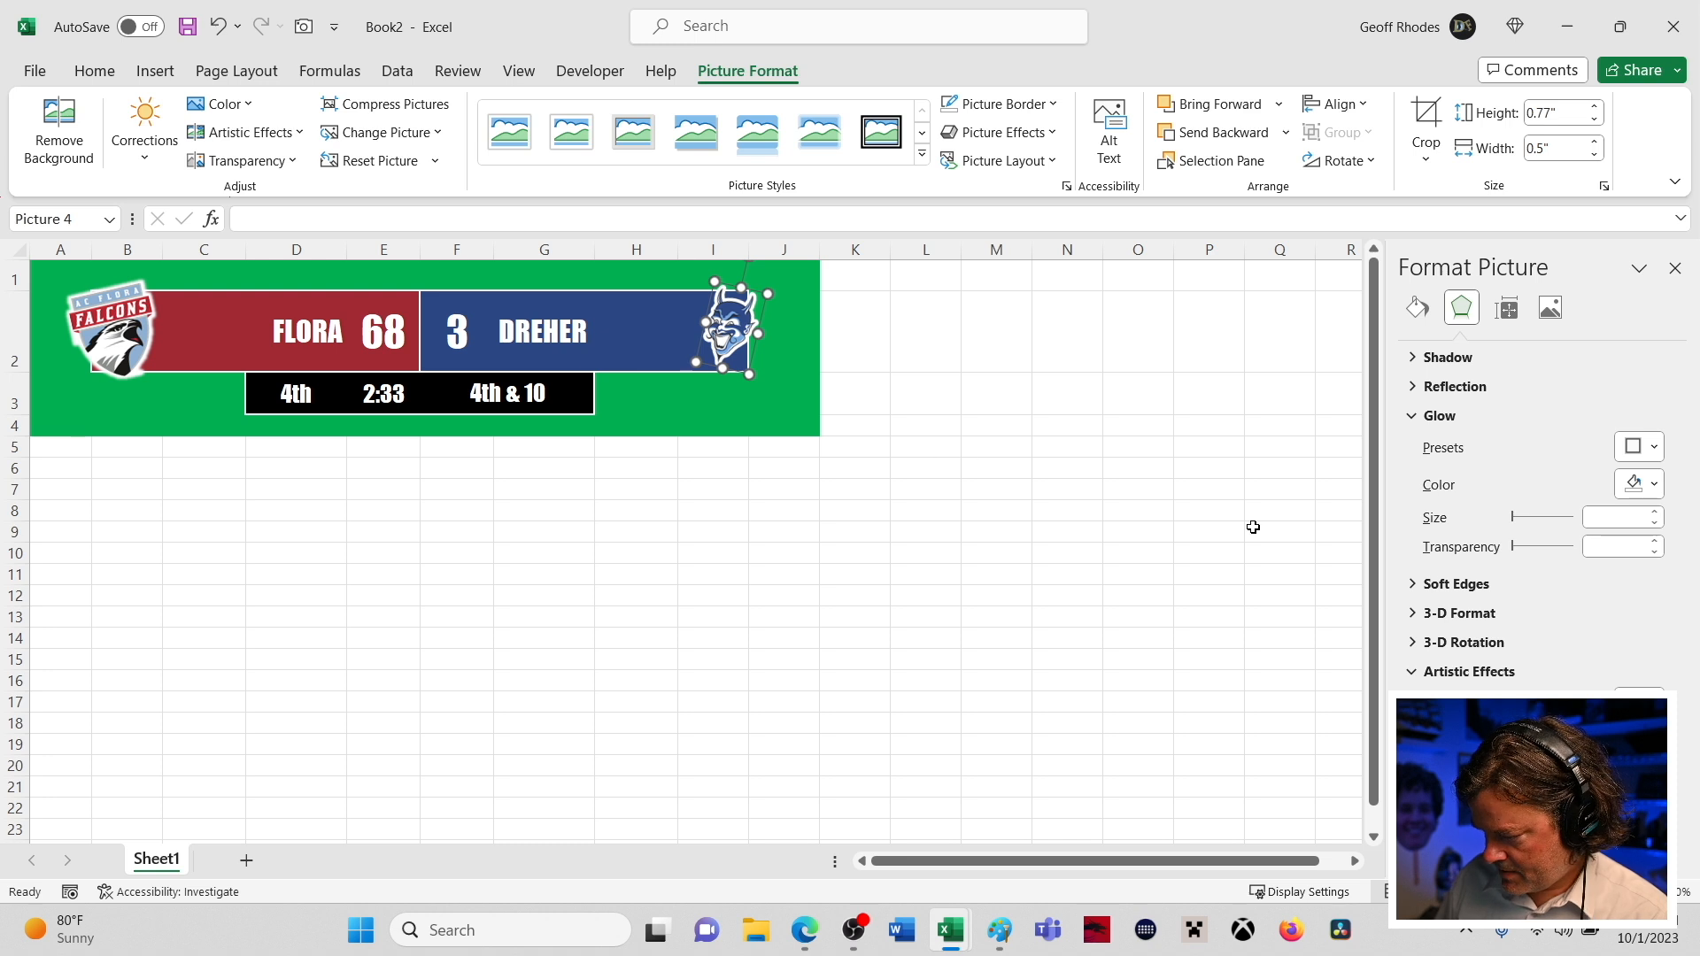
{"action": "left_click", "coordinate": [1656, 514]}
{"action": "left_click", "coordinate": [1639, 483]}
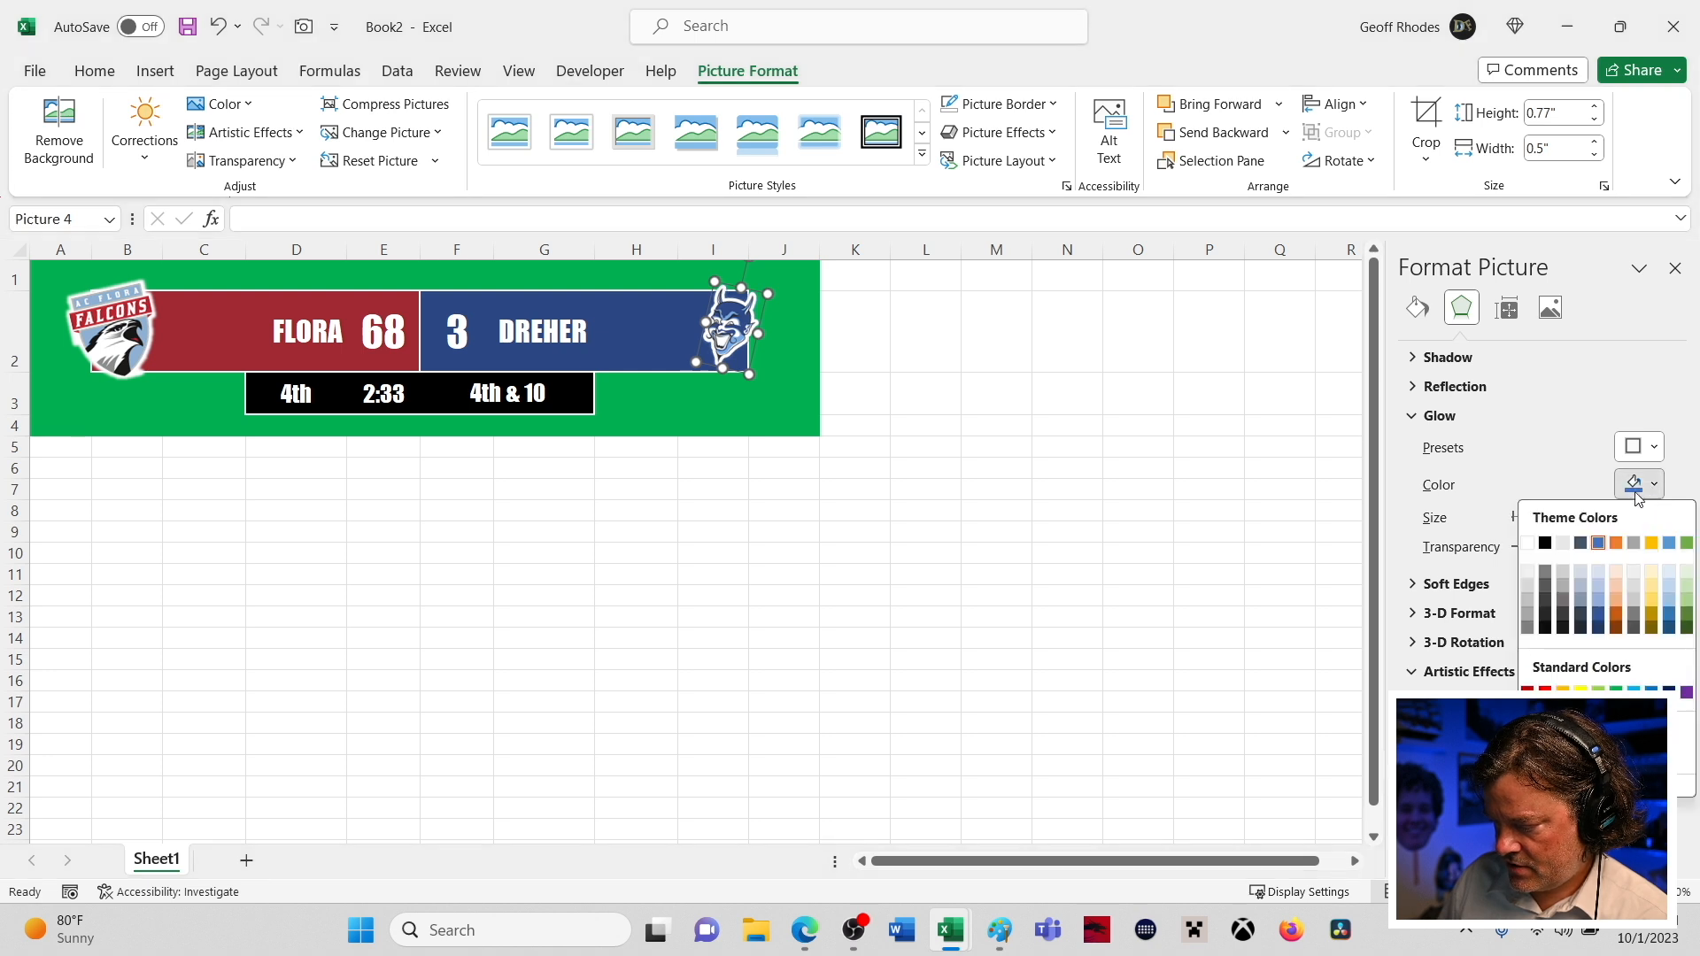
{"action": "left_click", "coordinate": [1528, 543]}
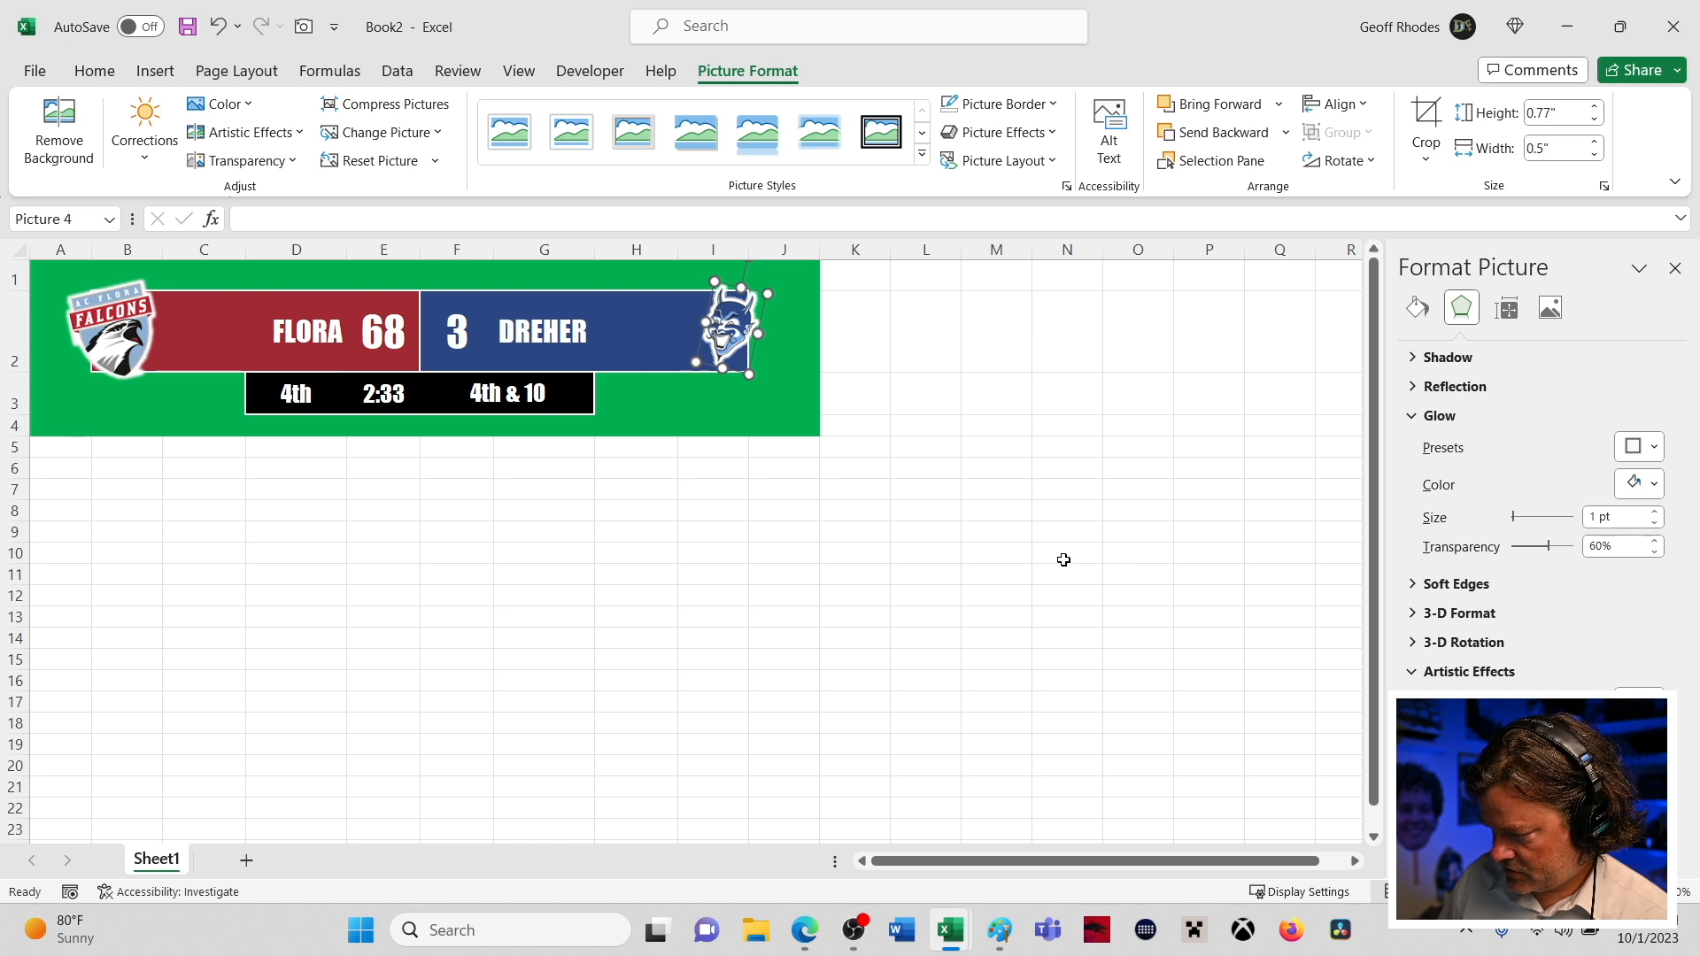
{"action": "left_click", "coordinate": [919, 530]}
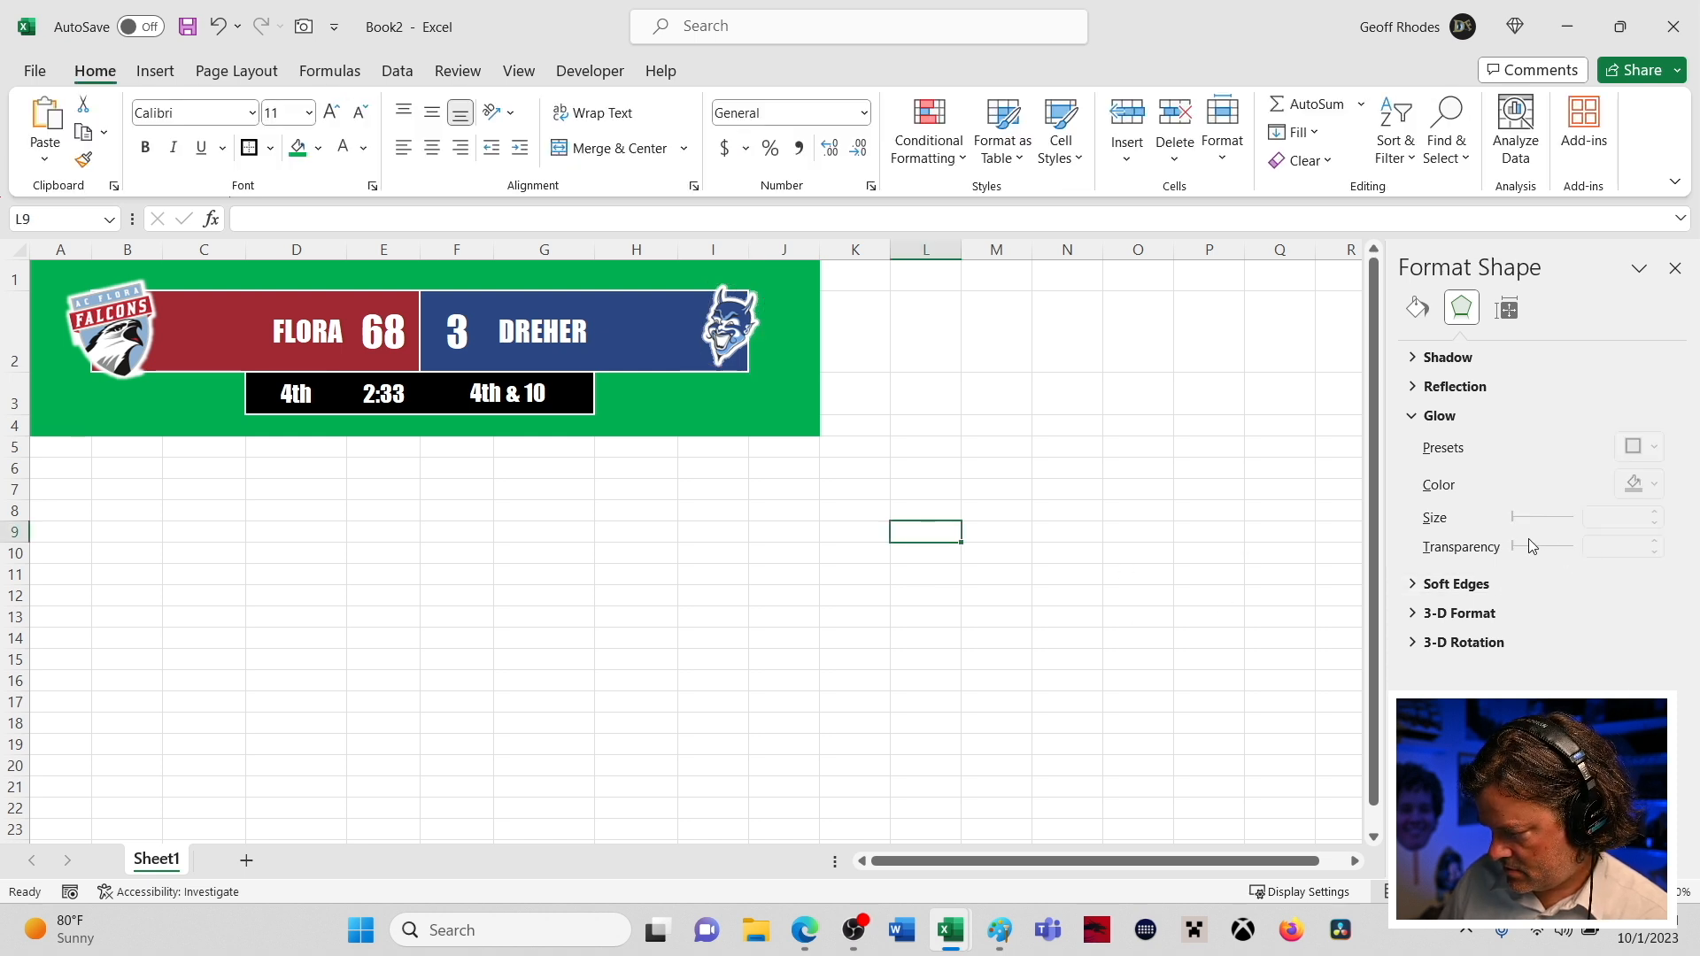
- Set the blue devil logo's glow transparency to 61% and close the formatting settings
{"action": "left_click", "coordinate": [730, 326]}
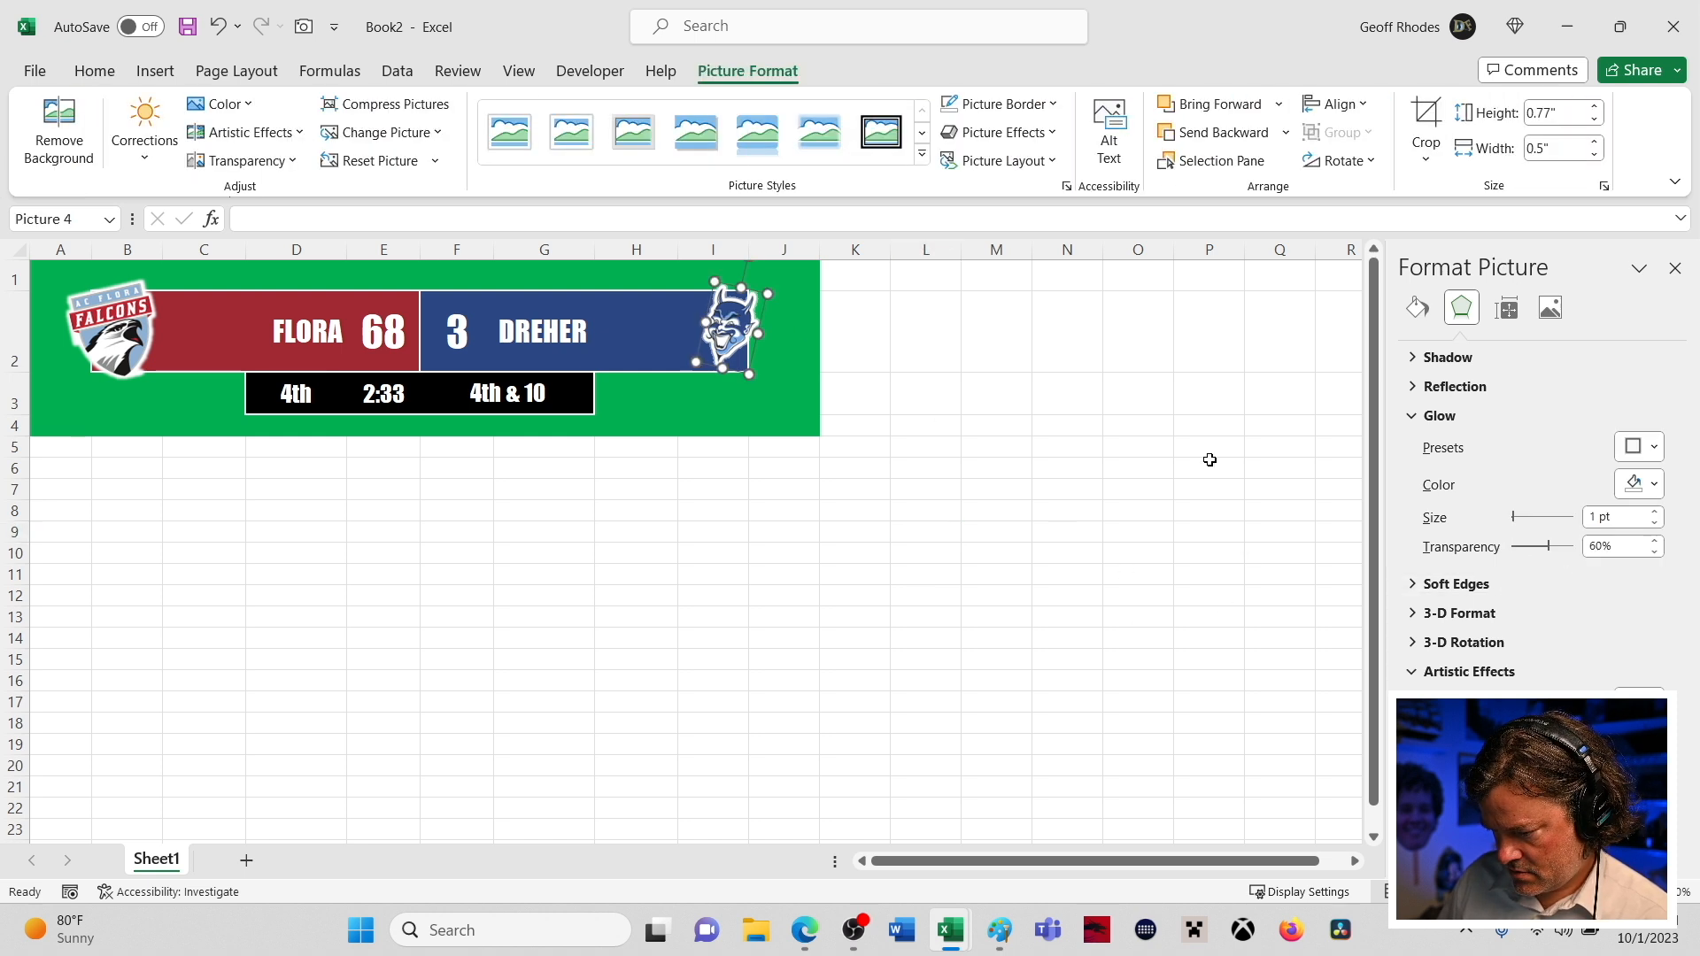
{"action": "left_click_drag", "start_coordinate": [1550, 546], "coordinate": [1552, 548]}
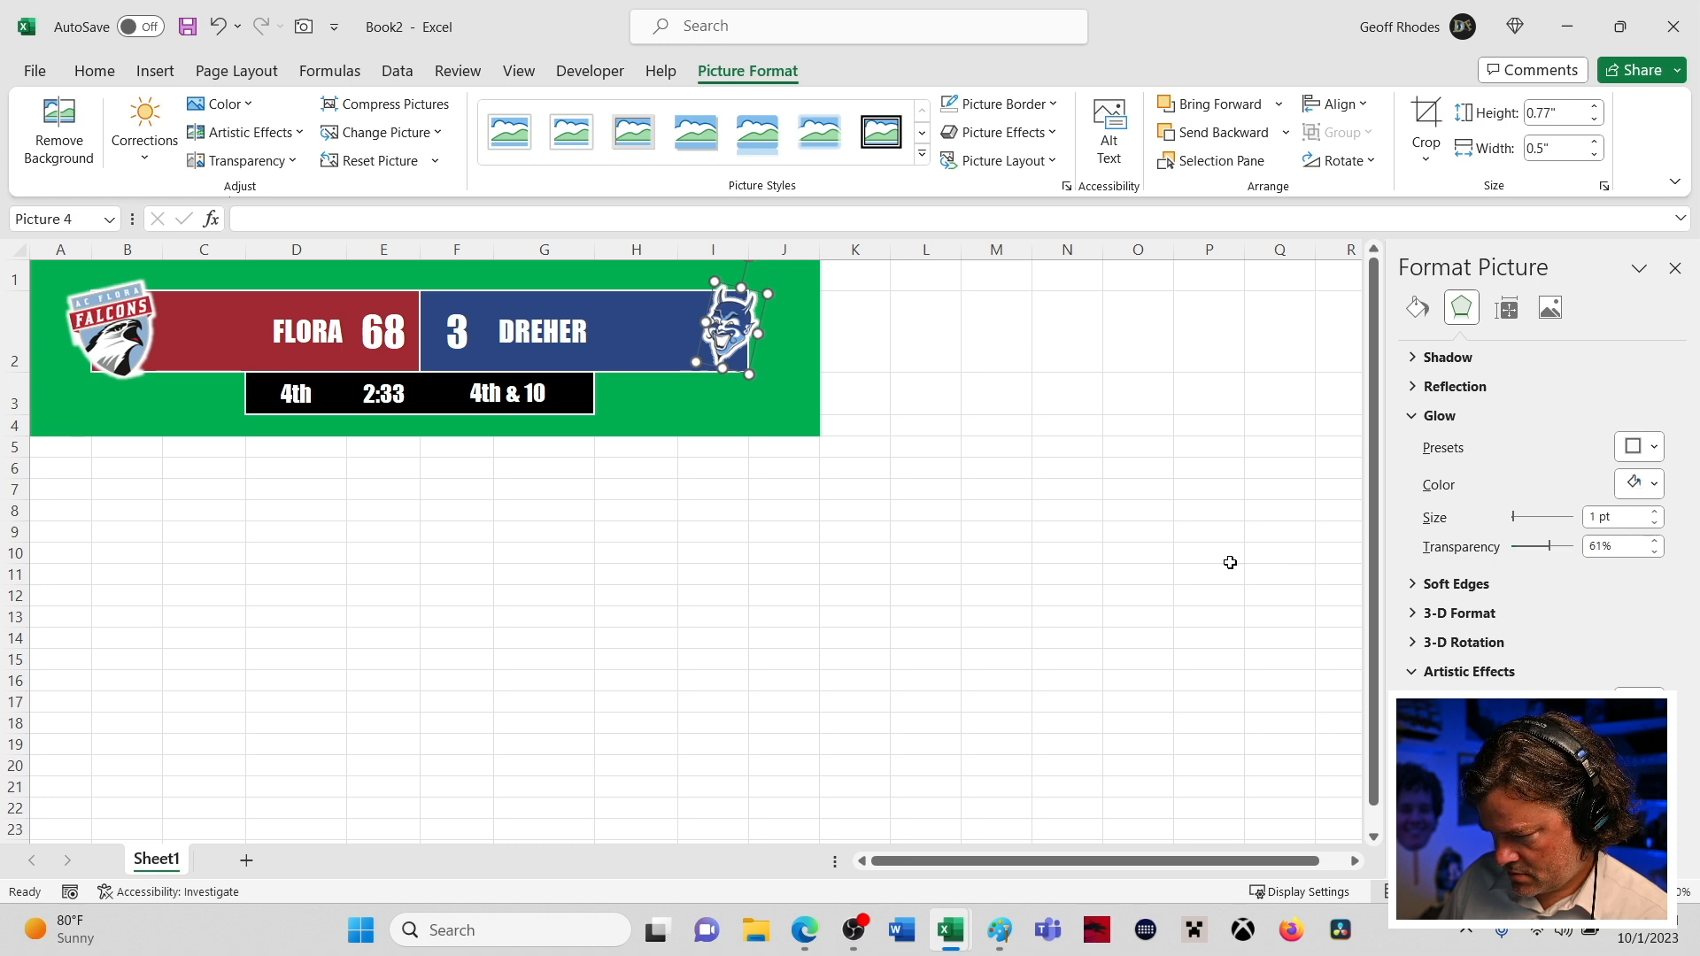
{"action": "left_click", "coordinate": [953, 549]}
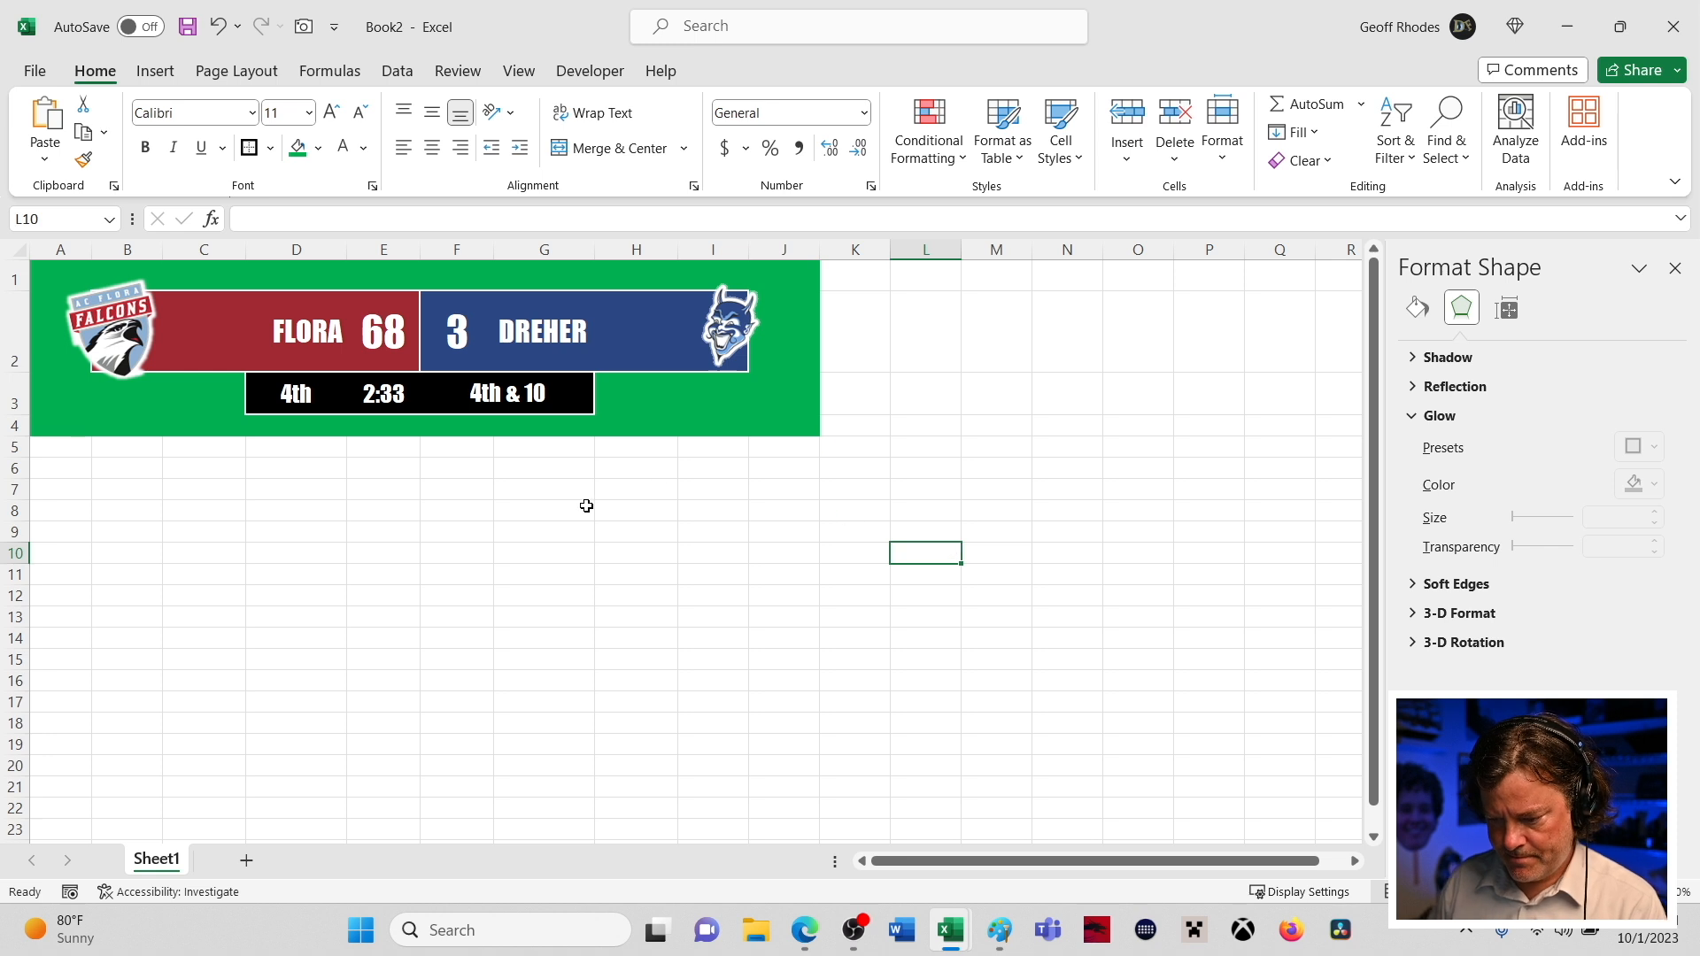
{"action": "left_click", "coordinate": [1675, 268]}
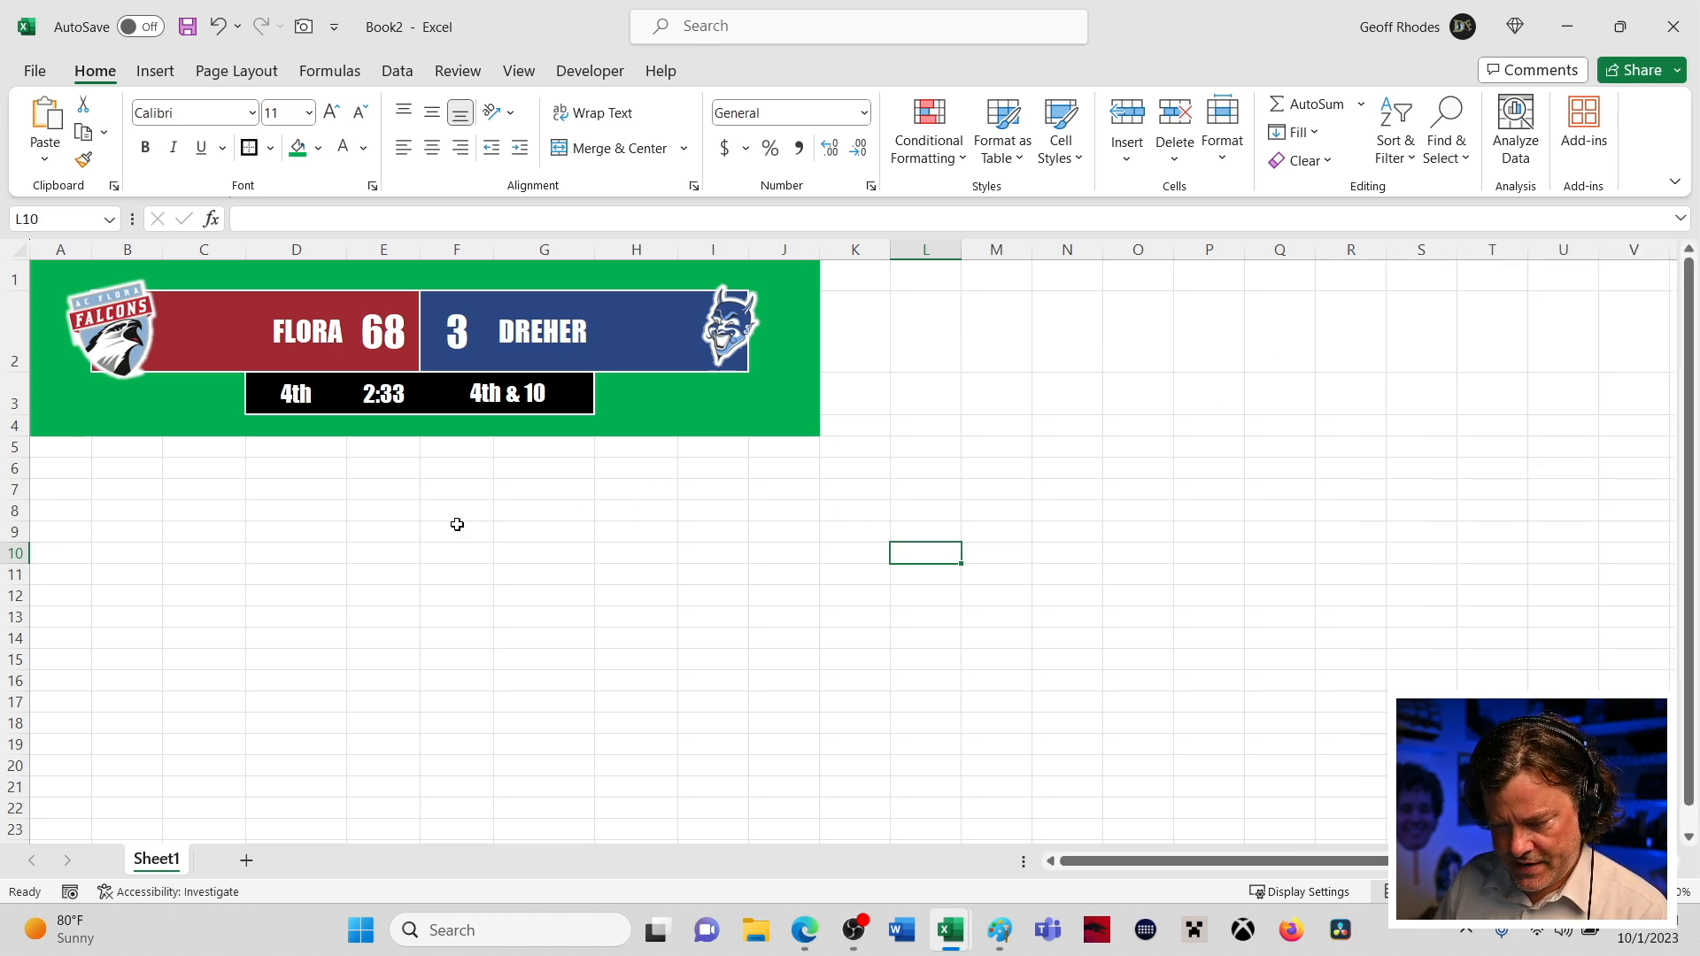
- Enlarge the blue devil logo to about 0.9" by 0.58" over the outer end of the blue bar and unlock its aspect ratio
{"action": "left_click", "coordinate": [730, 326]}
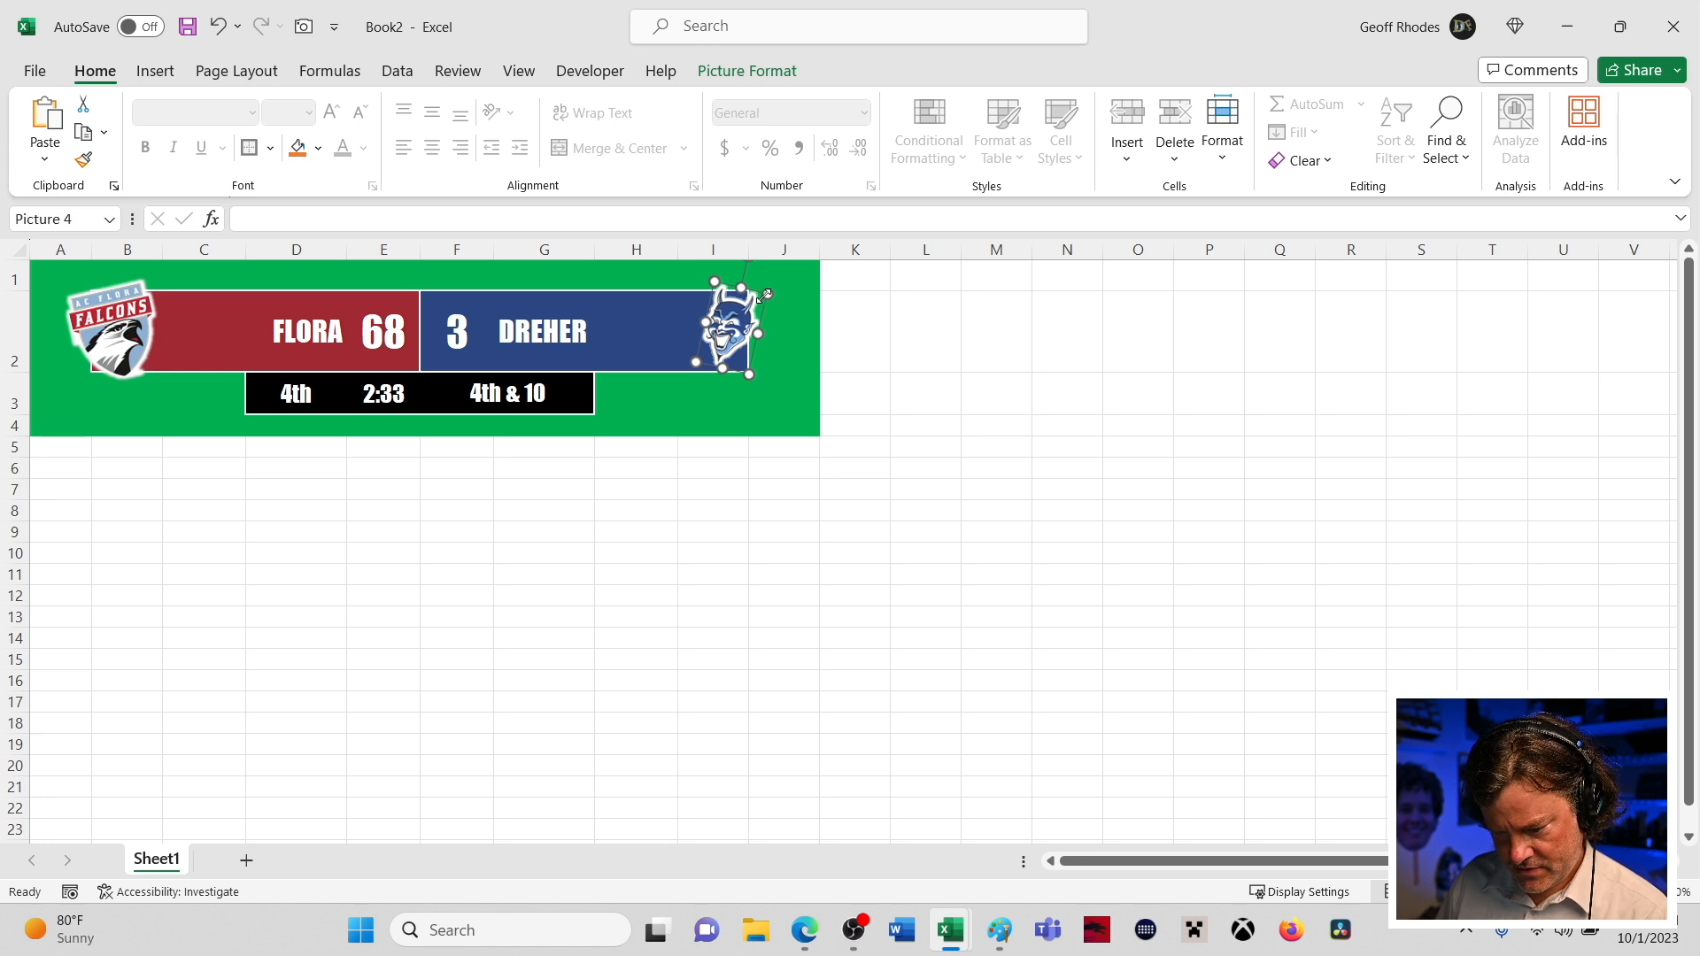
{"action": "left_click_drag", "start_coordinate": [768, 294], "coordinate": [732, 339]}
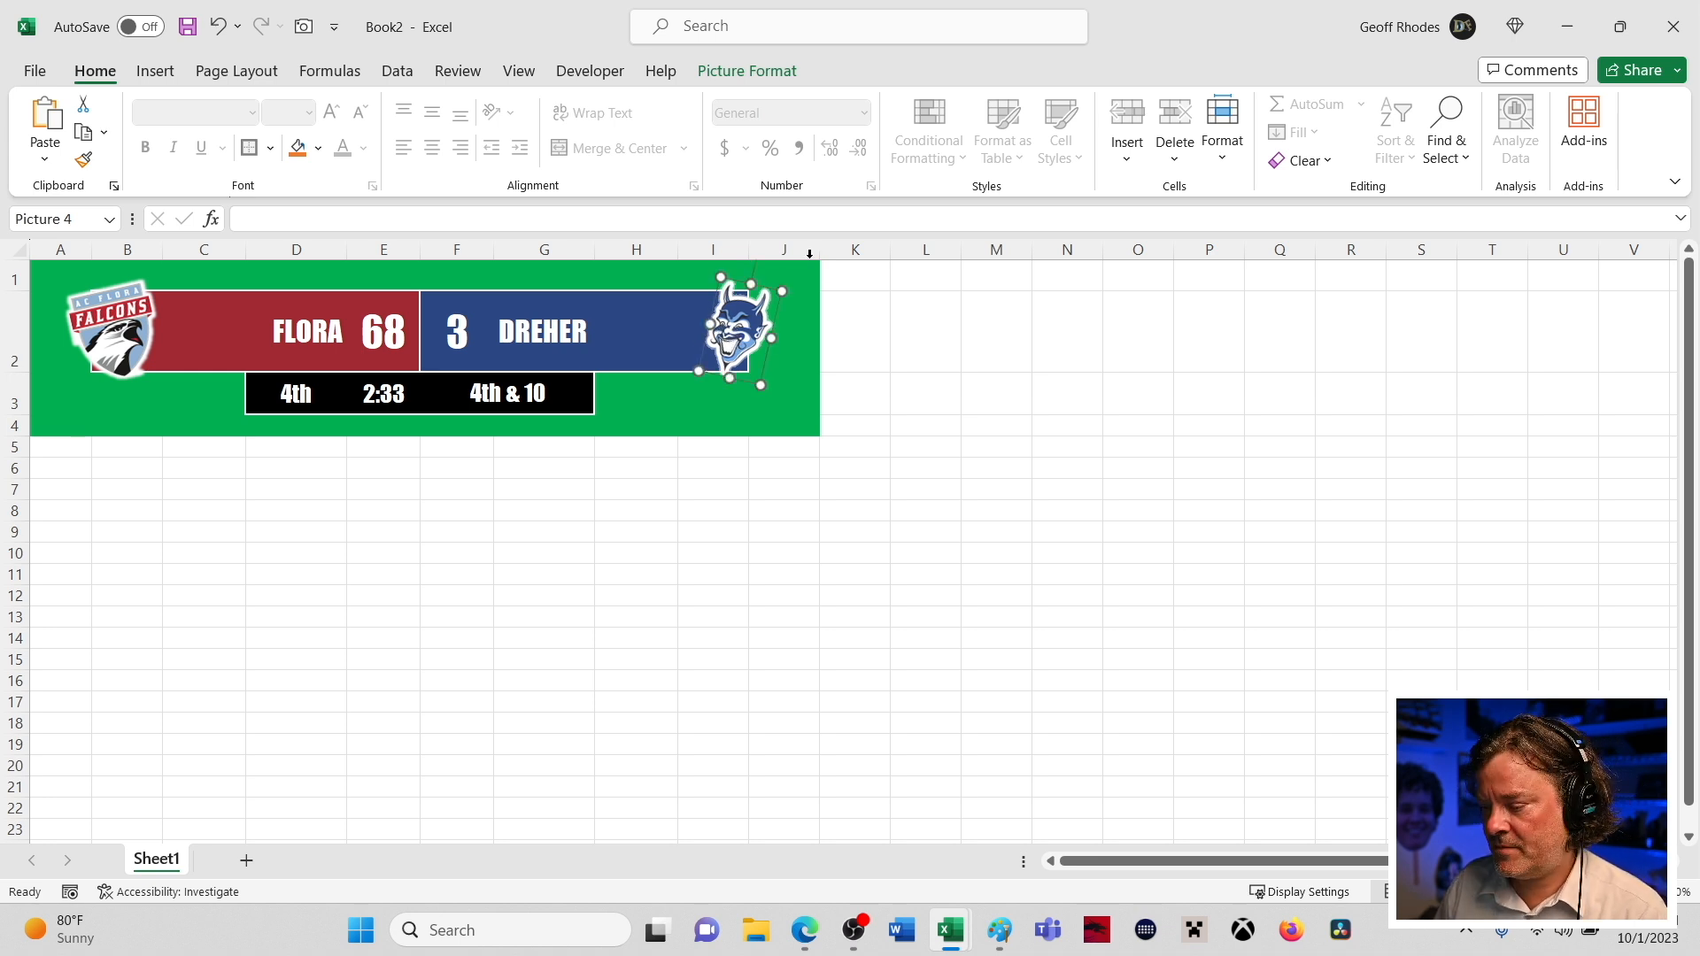
{"action": "left_click", "coordinate": [744, 75]}
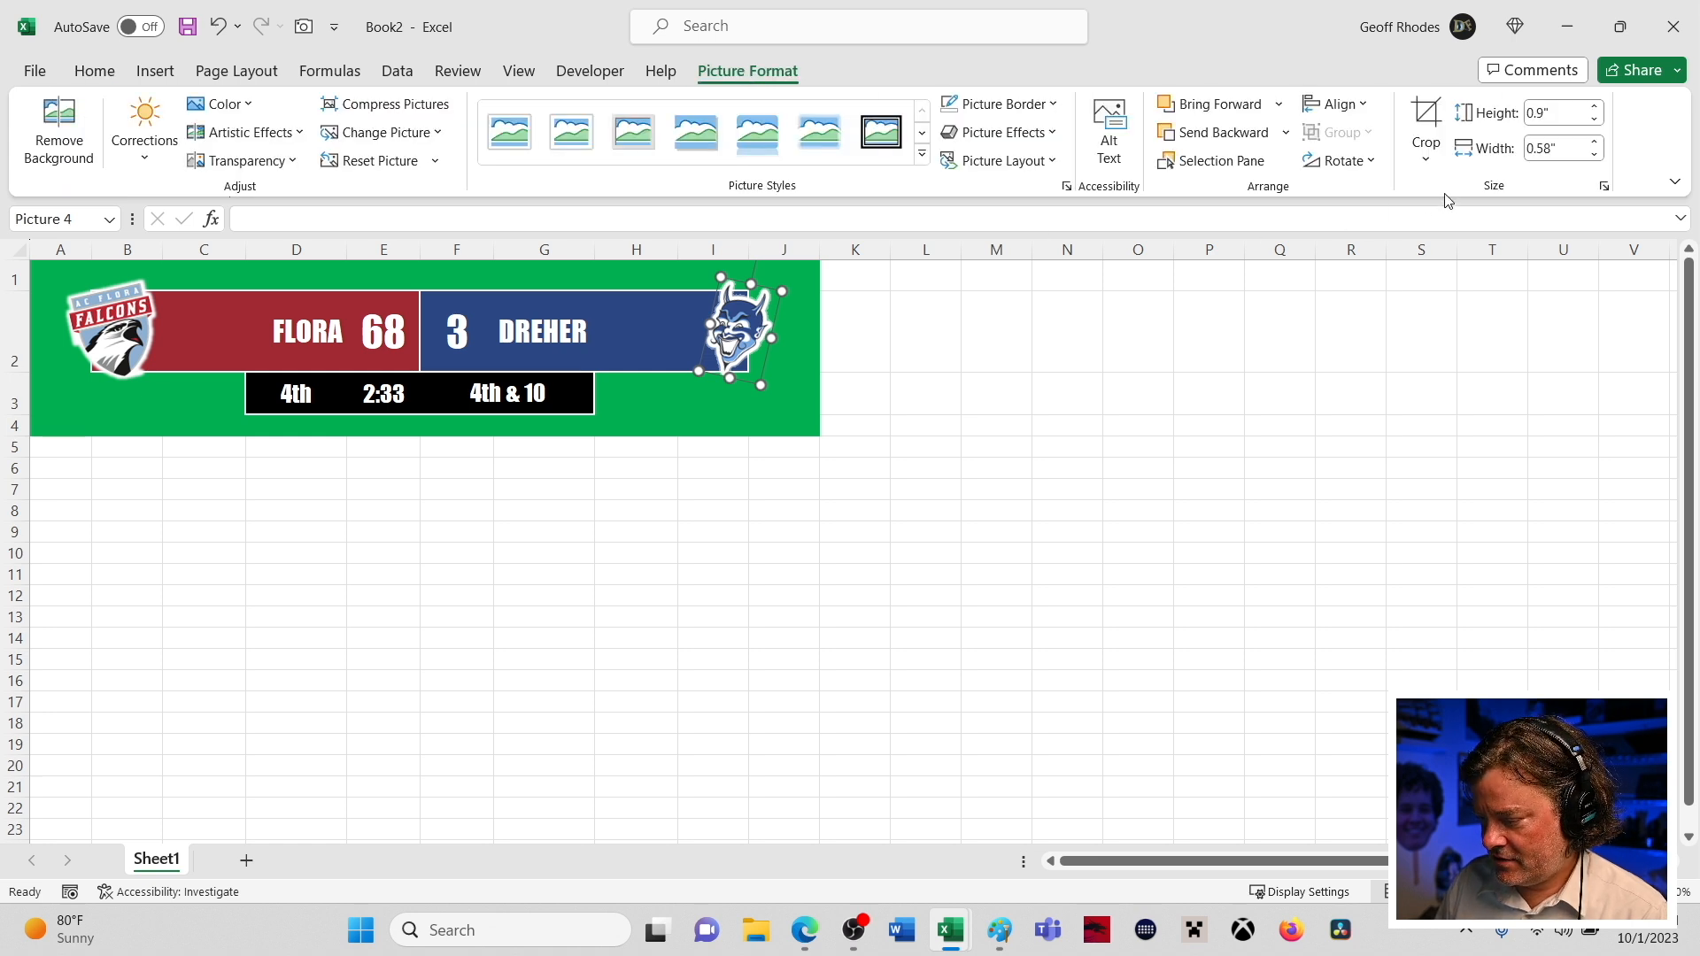
{"action": "left_click", "coordinate": [1604, 186]}
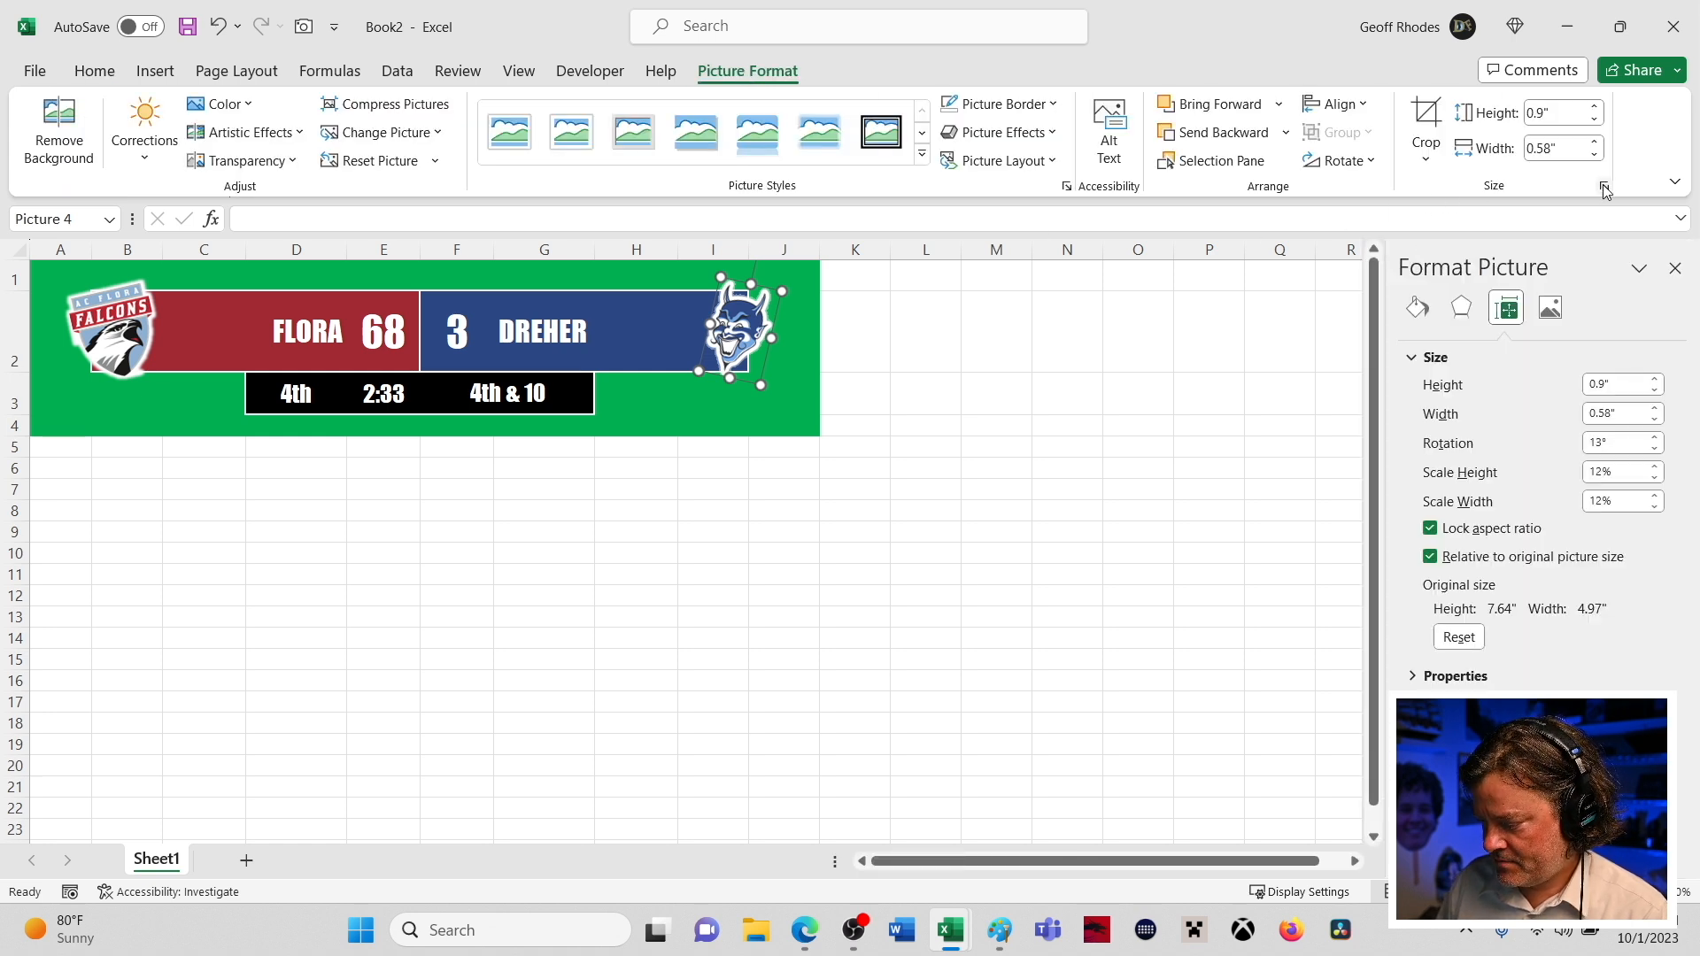
{"action": "left_click", "coordinate": [1431, 529]}
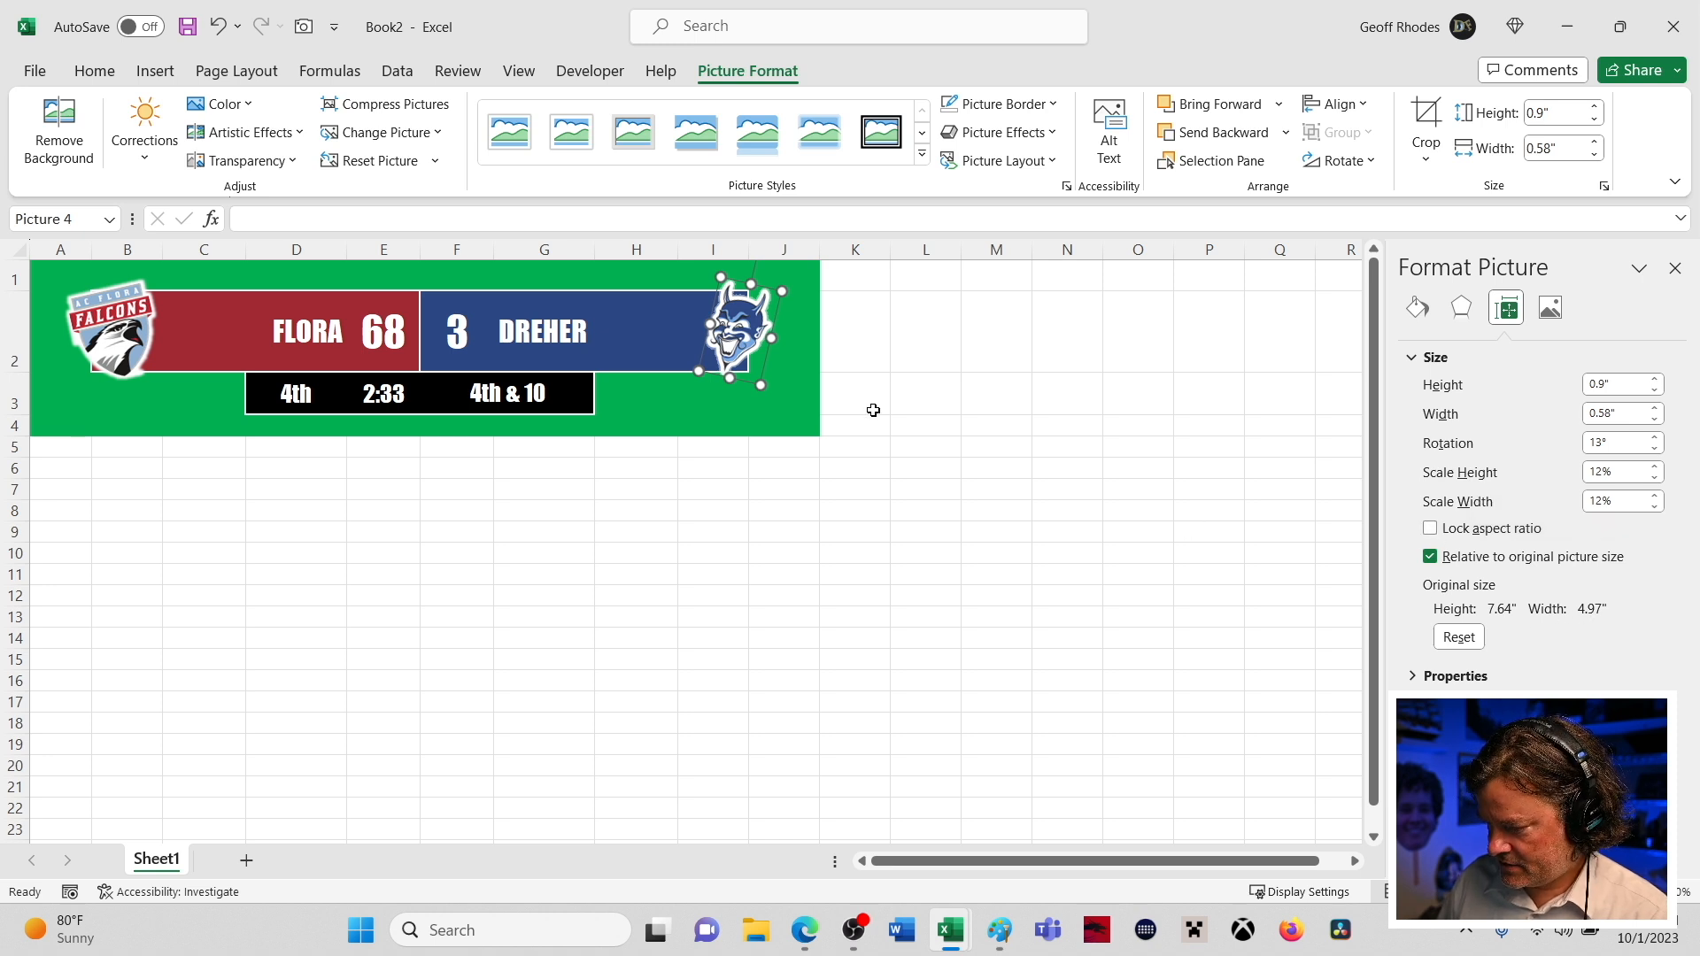
- Widen the blue devil logo to about 0.67" at its 0.9" height, and lock its aspect ratio again
{"action": "left_click_drag", "start_coordinate": [771, 338], "coordinate": [779, 338]}
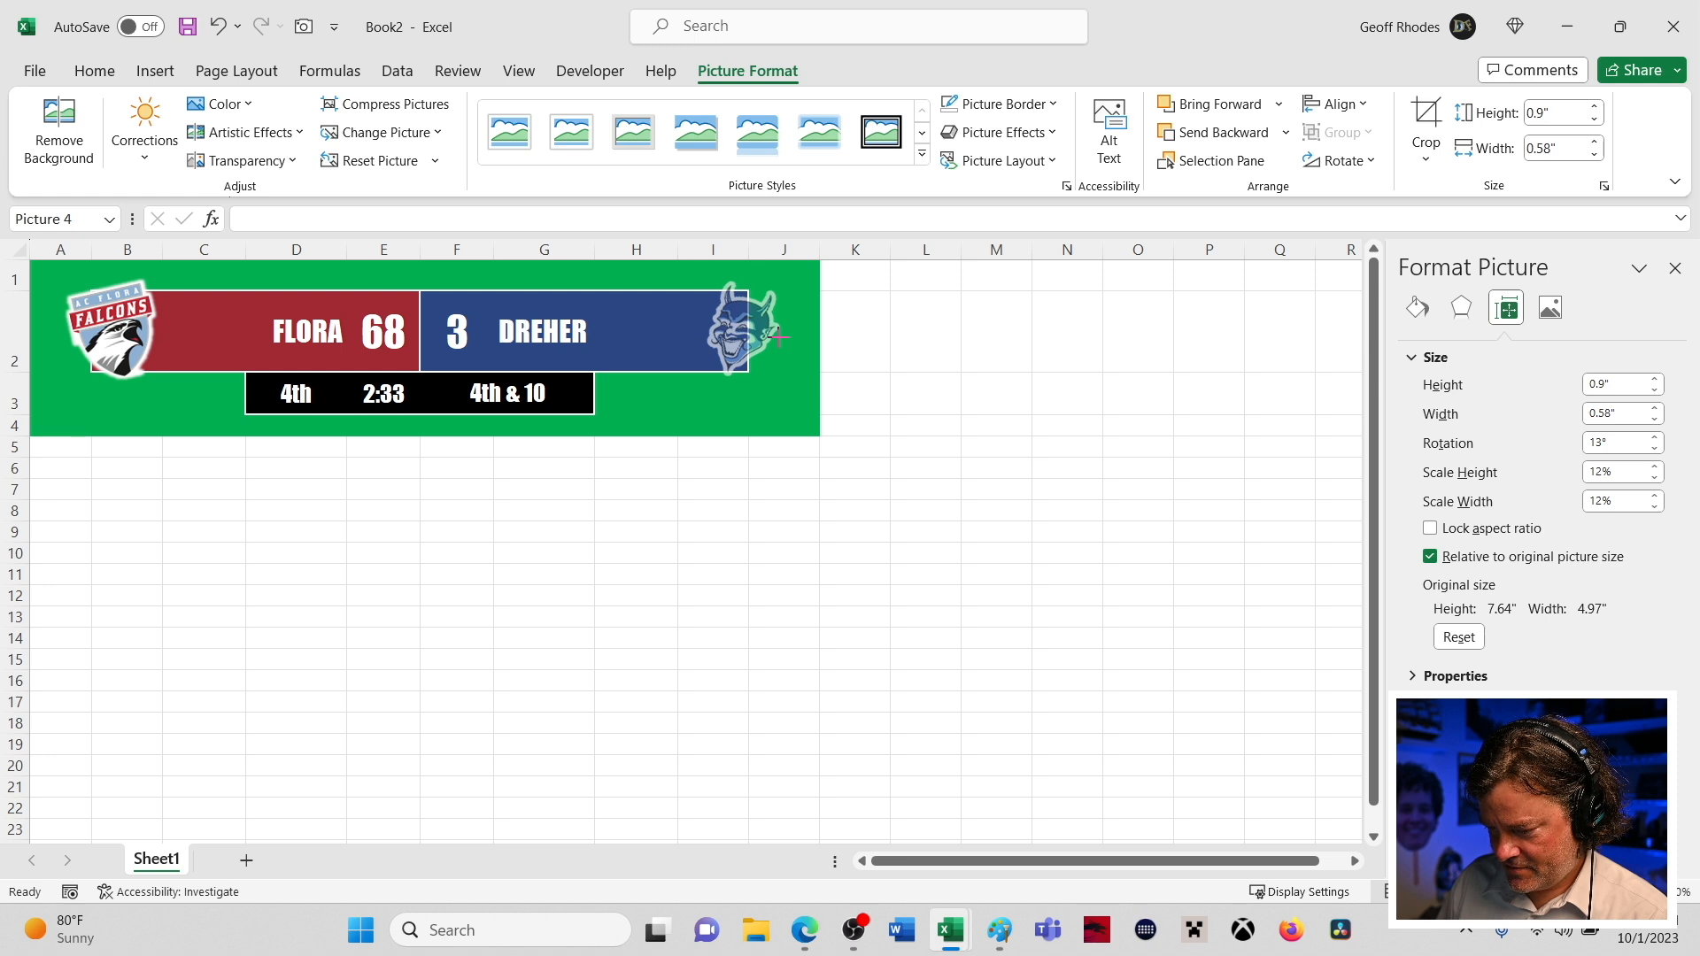
{"action": "left_click_drag", "start_coordinate": [779, 336], "coordinate": [783, 338]}
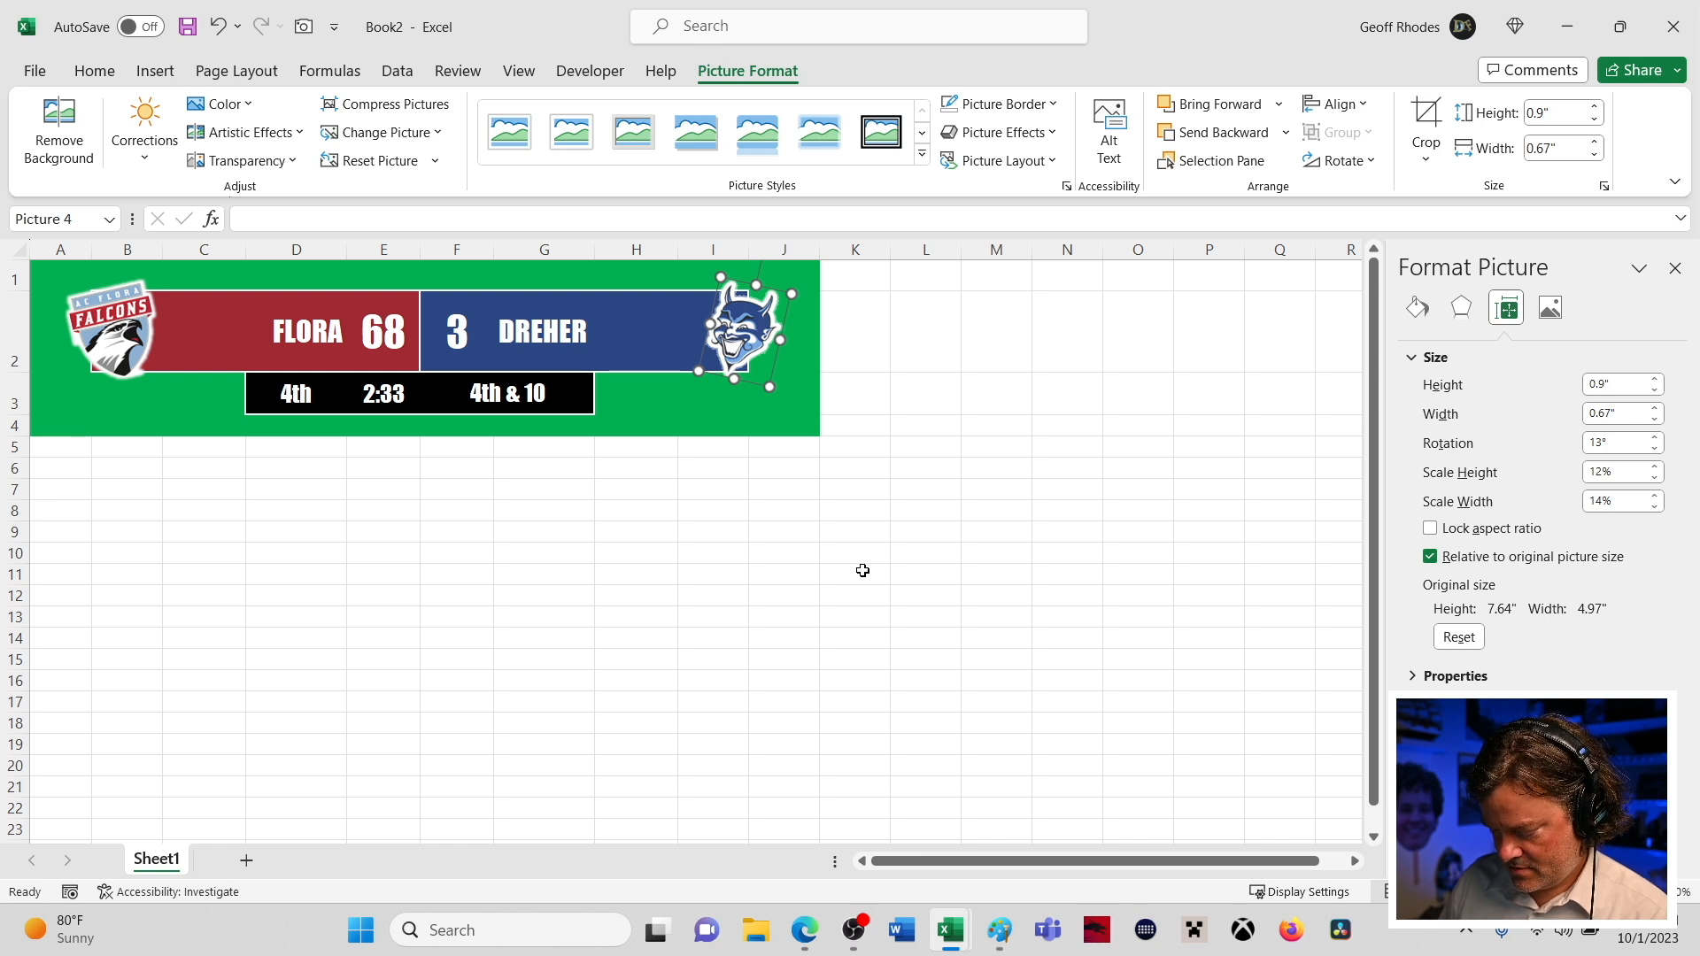
{"action": "left_click", "coordinate": [1429, 528]}
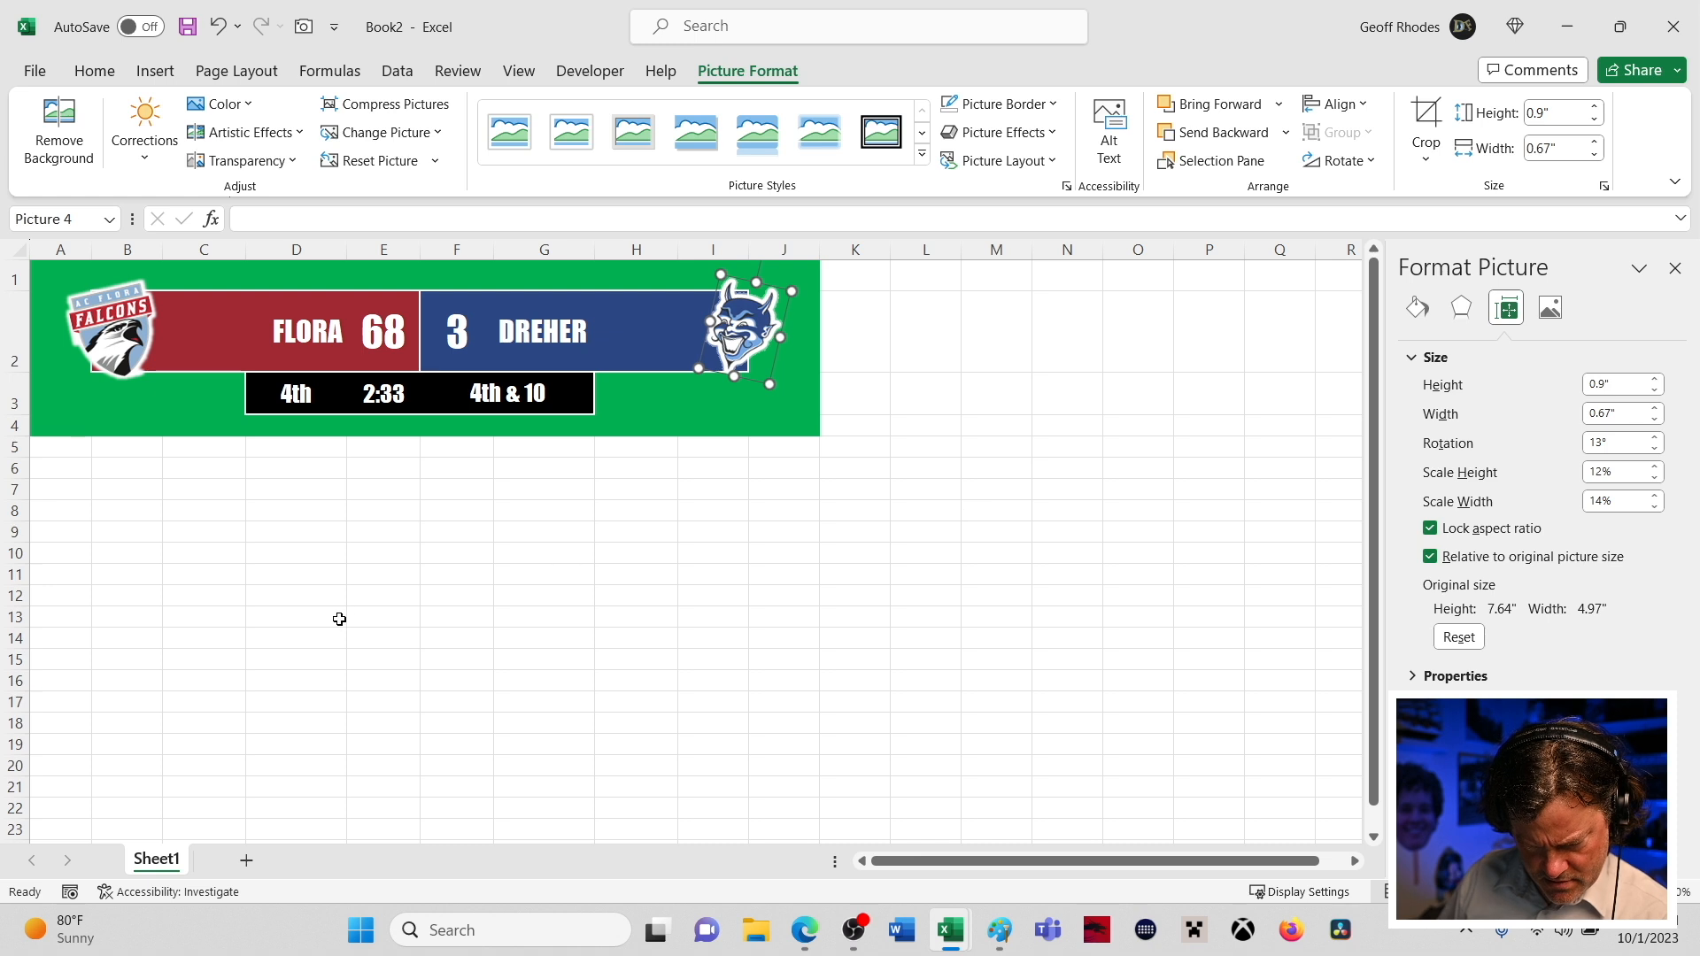
{"action": "key", "text": "Escape"}
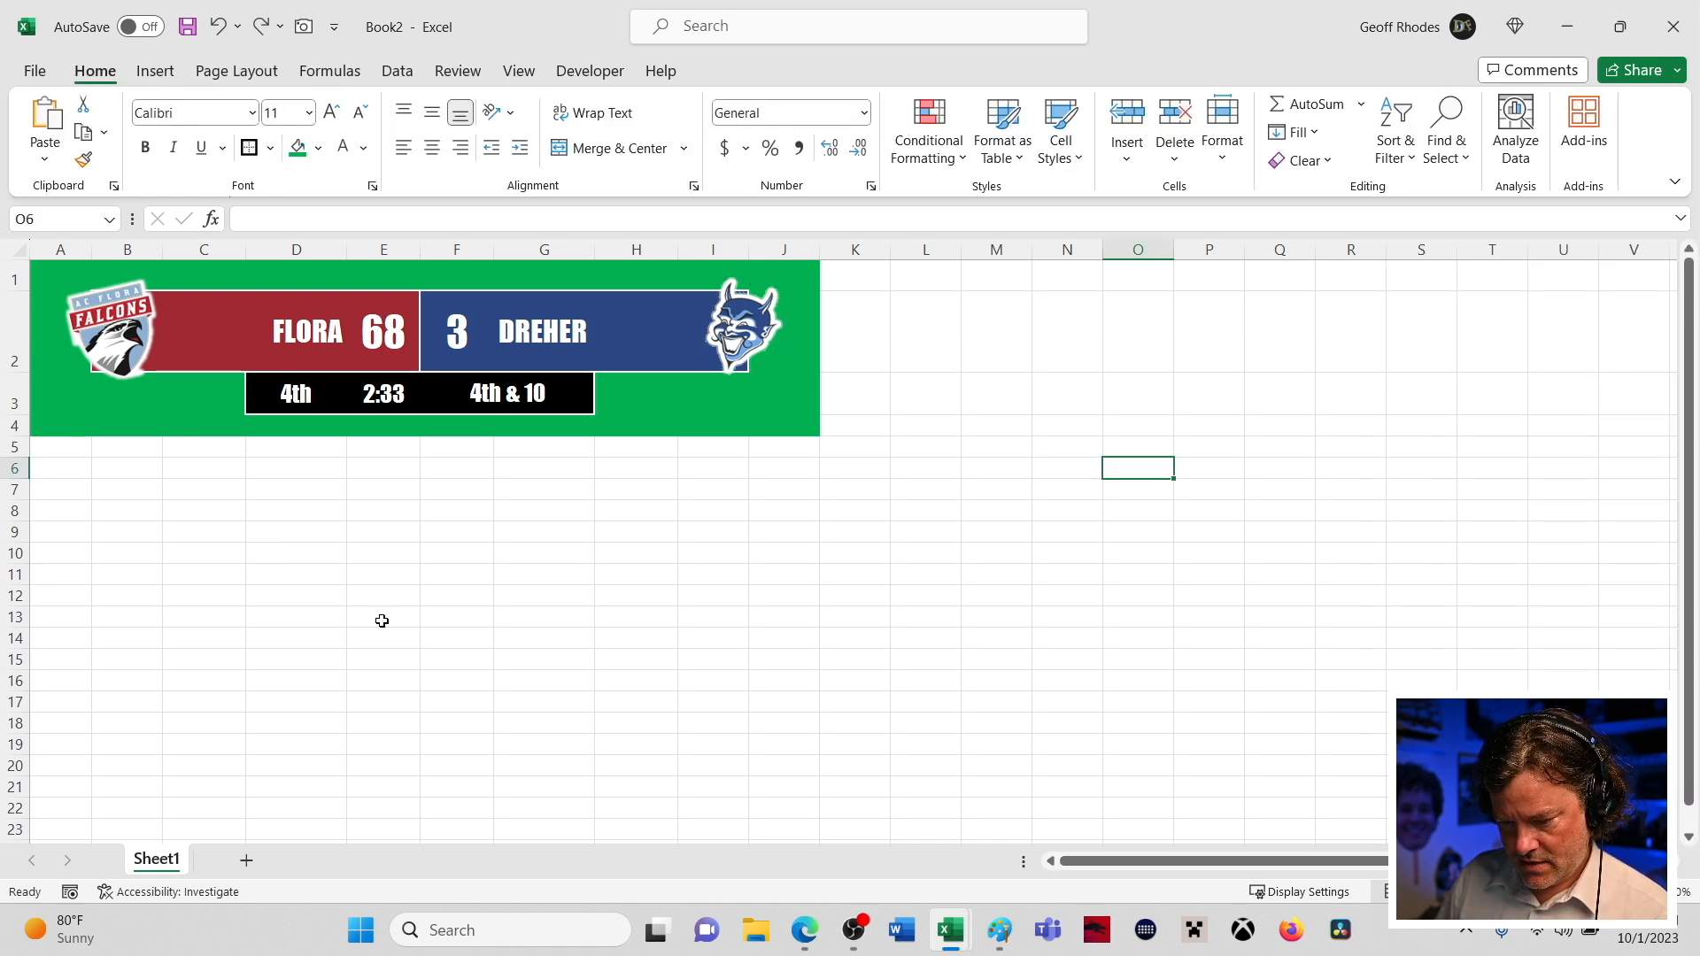
- Insert a text box reading "FALCONS" on the green area below the Falcons logo
{"action": "left_click", "coordinate": [155, 71]}
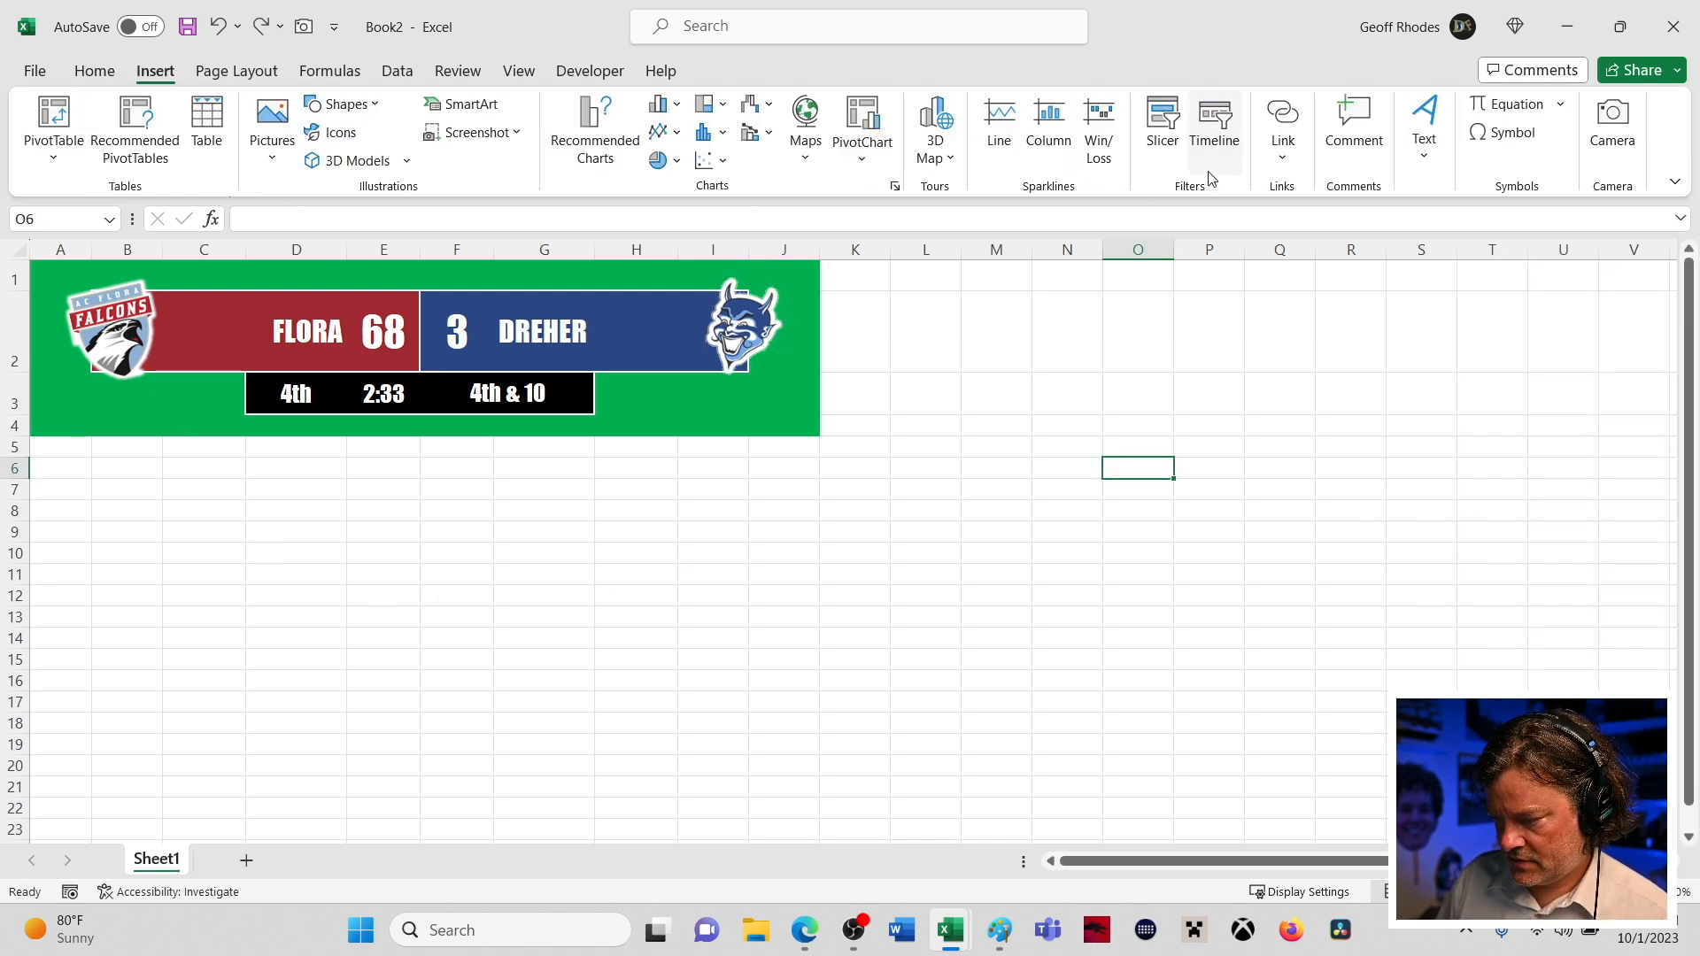
{"action": "left_click", "coordinate": [1427, 133]}
{"action": "left_click", "coordinate": [1430, 229]}
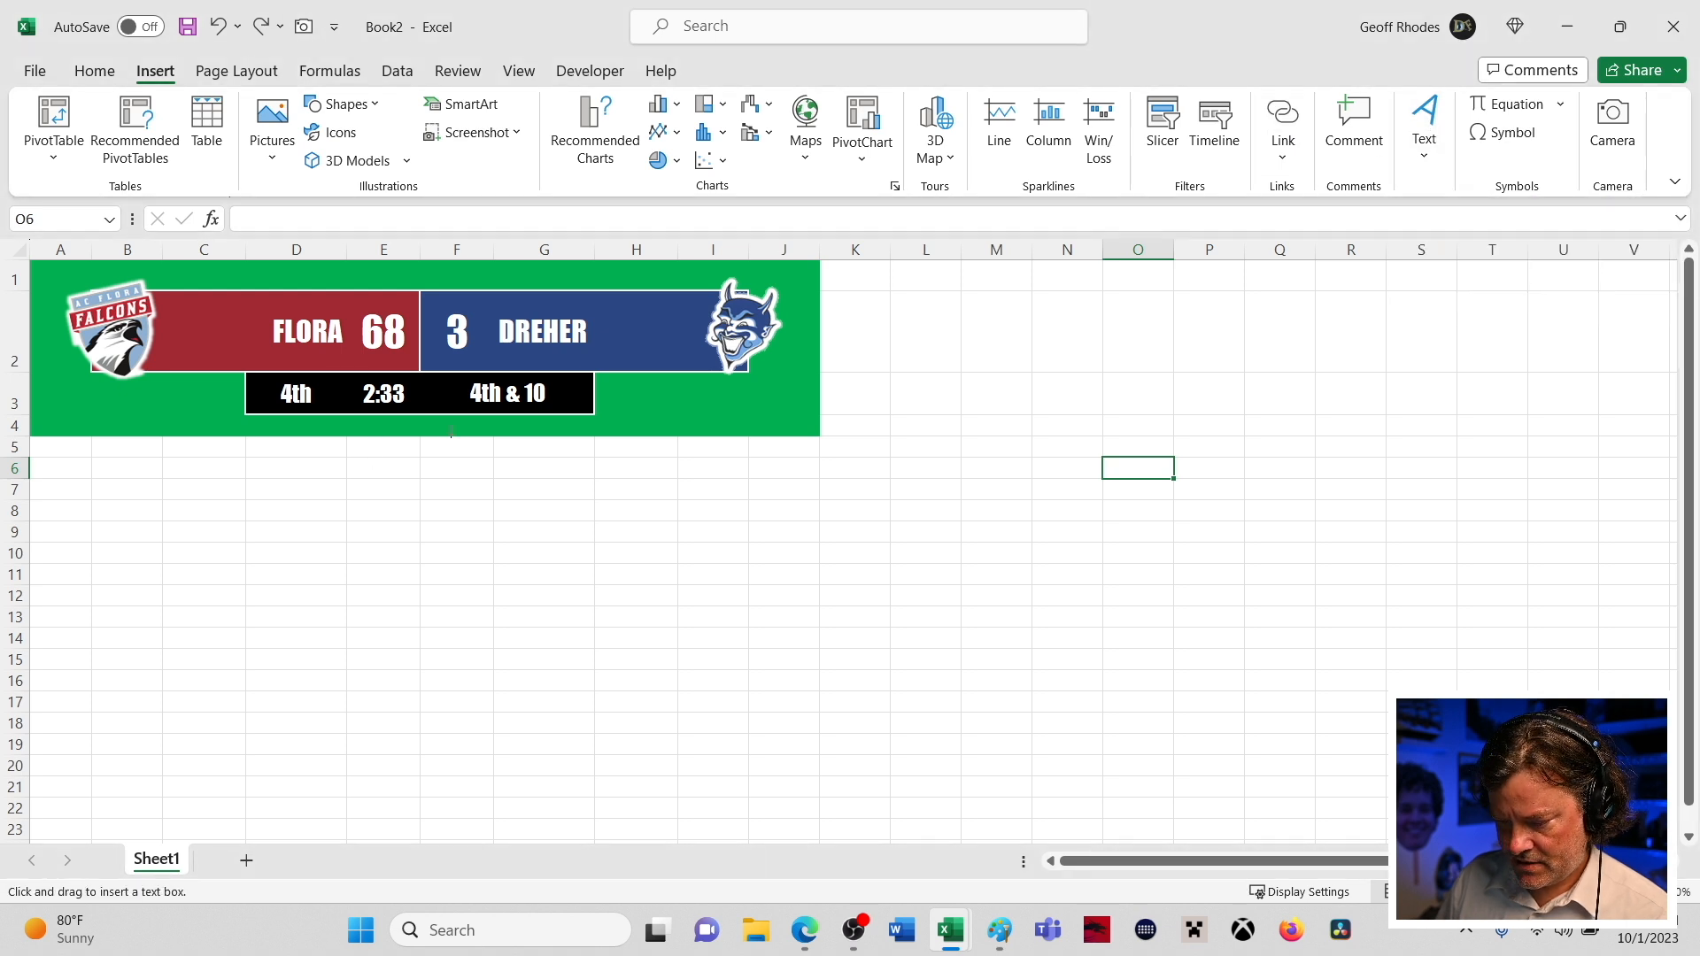
{"action": "left_click_drag", "start_coordinate": [137, 401], "coordinate": [157, 435]}
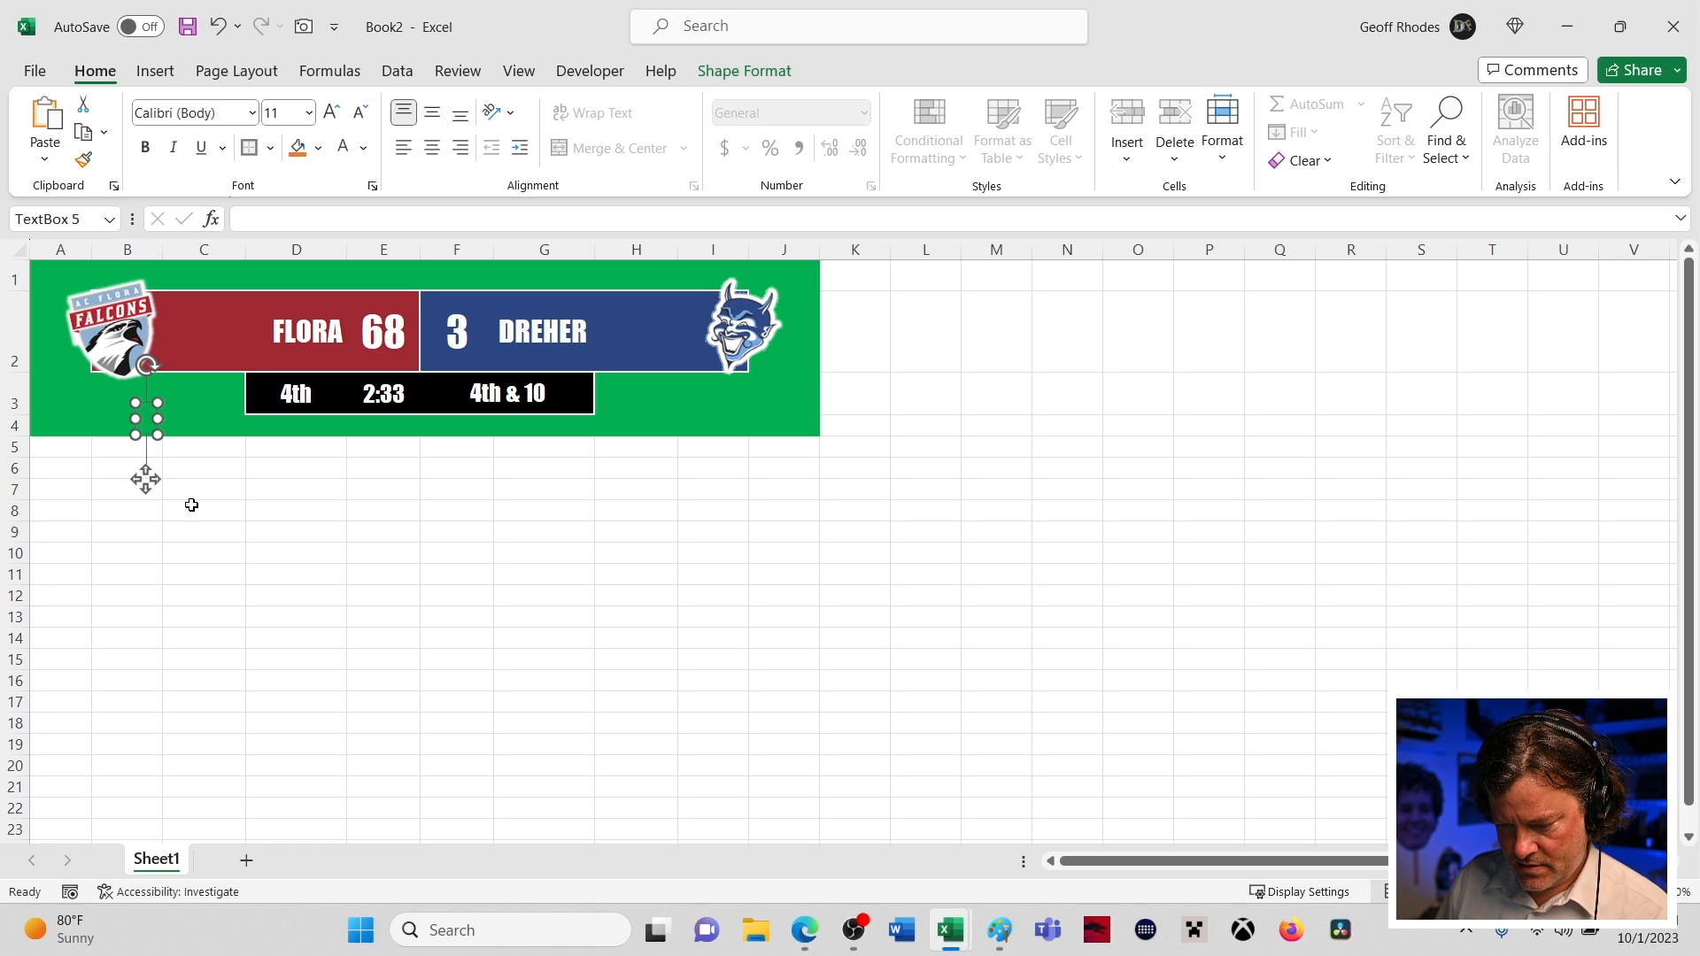
{"action": "type", "text": "FAL"}
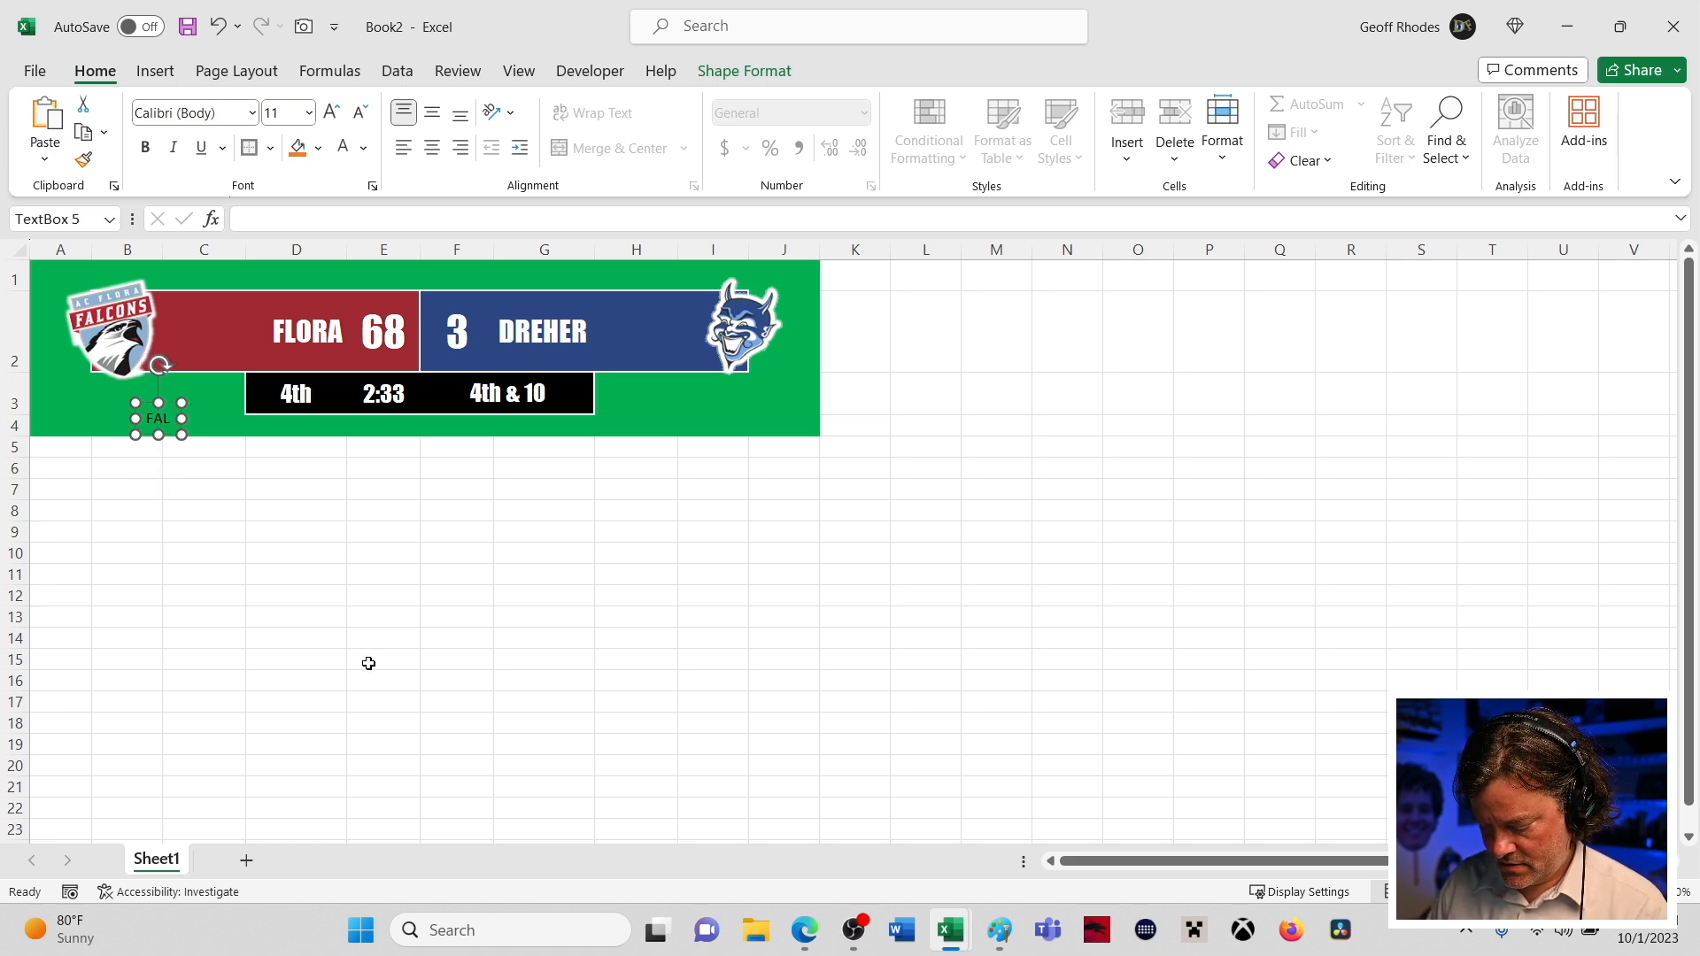
{"action": "type", "text": "CONS"}
- Format the FALCONS text in white, bold, at 14 pt
{"action": "double_click", "coordinate": [188, 419]}
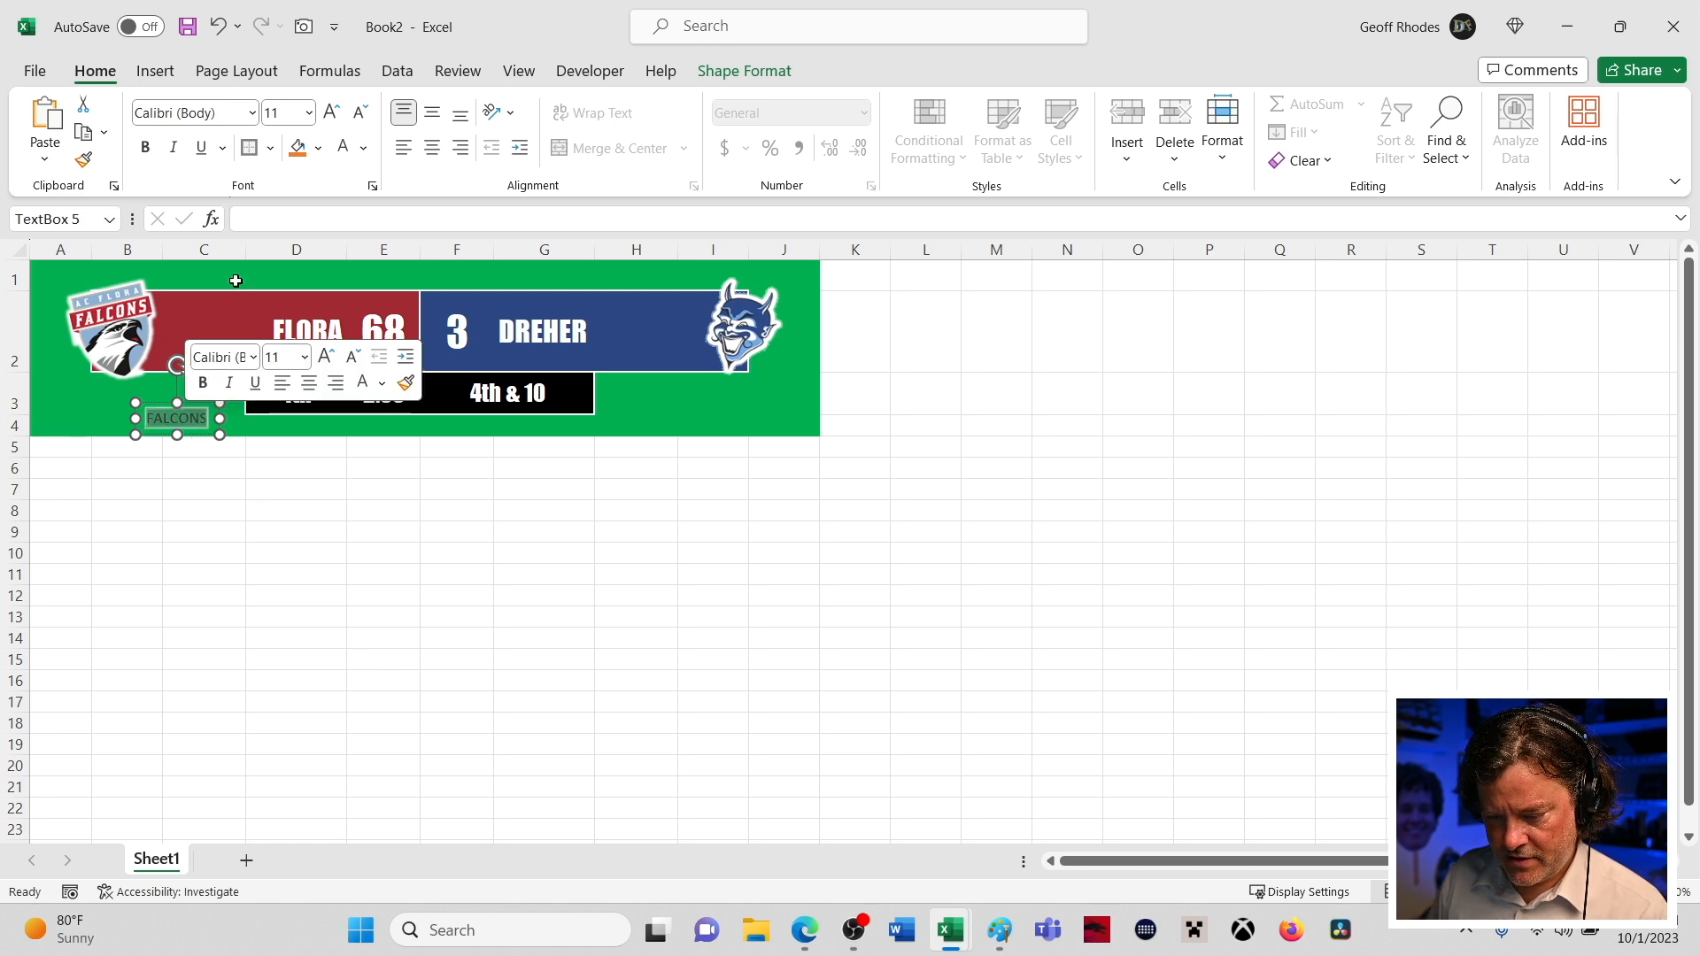
{"action": "left_click", "coordinate": [343, 146]}
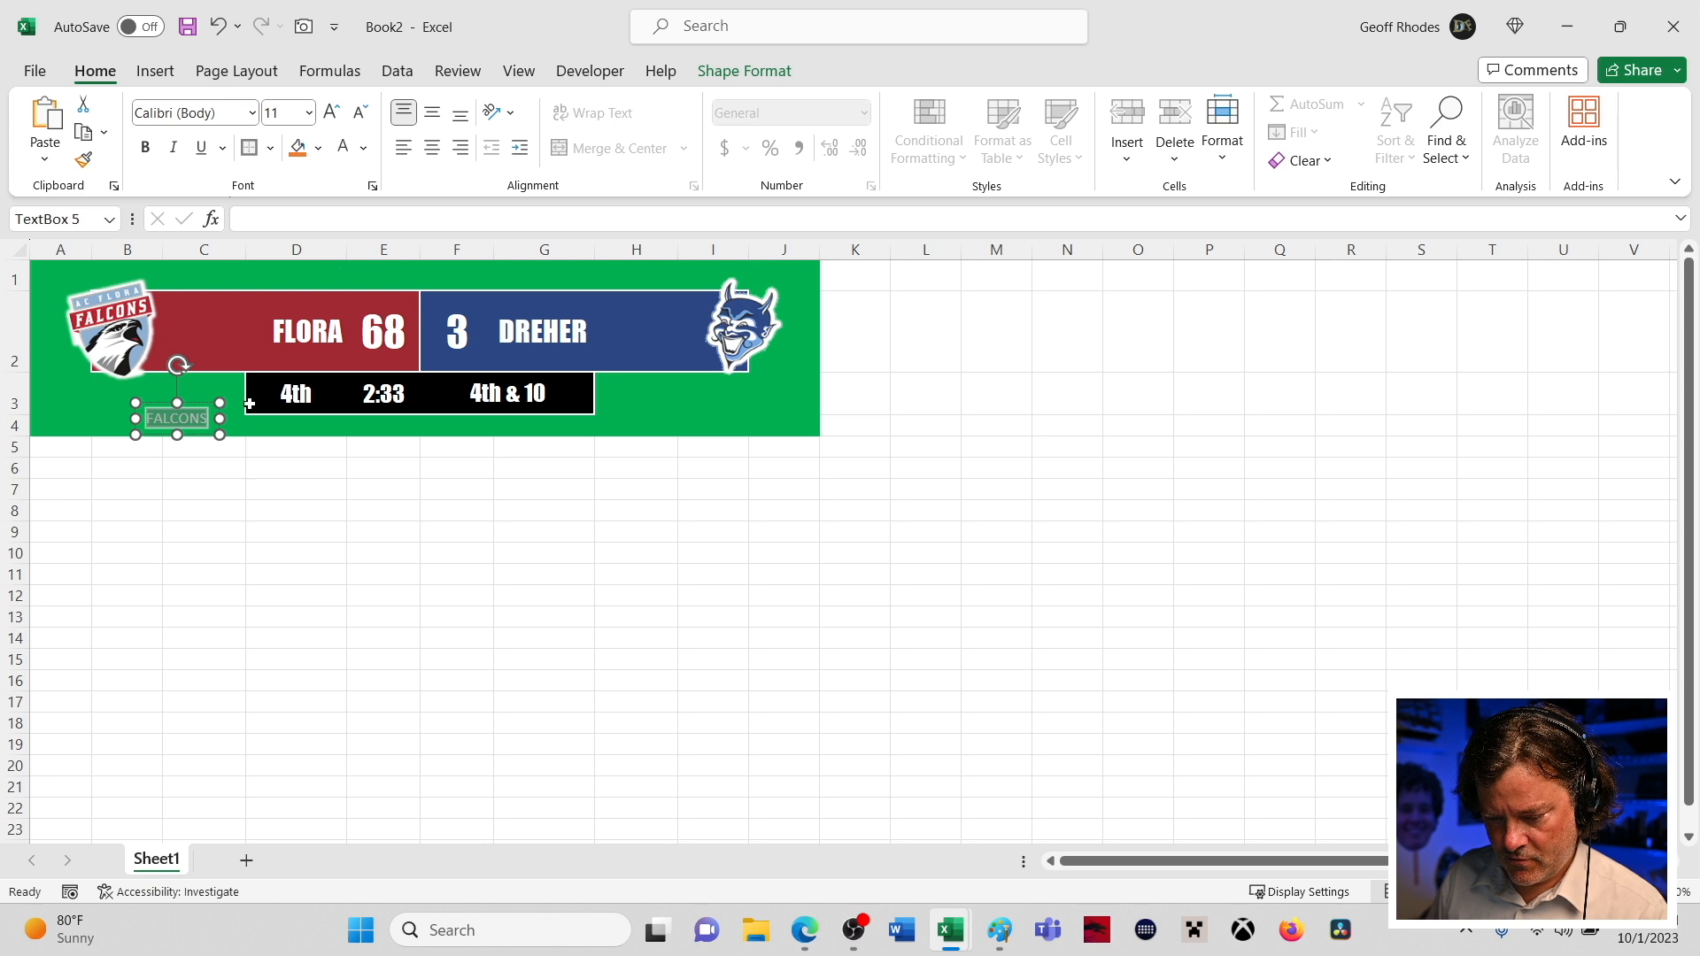
{"action": "left_click", "coordinate": [144, 151]}
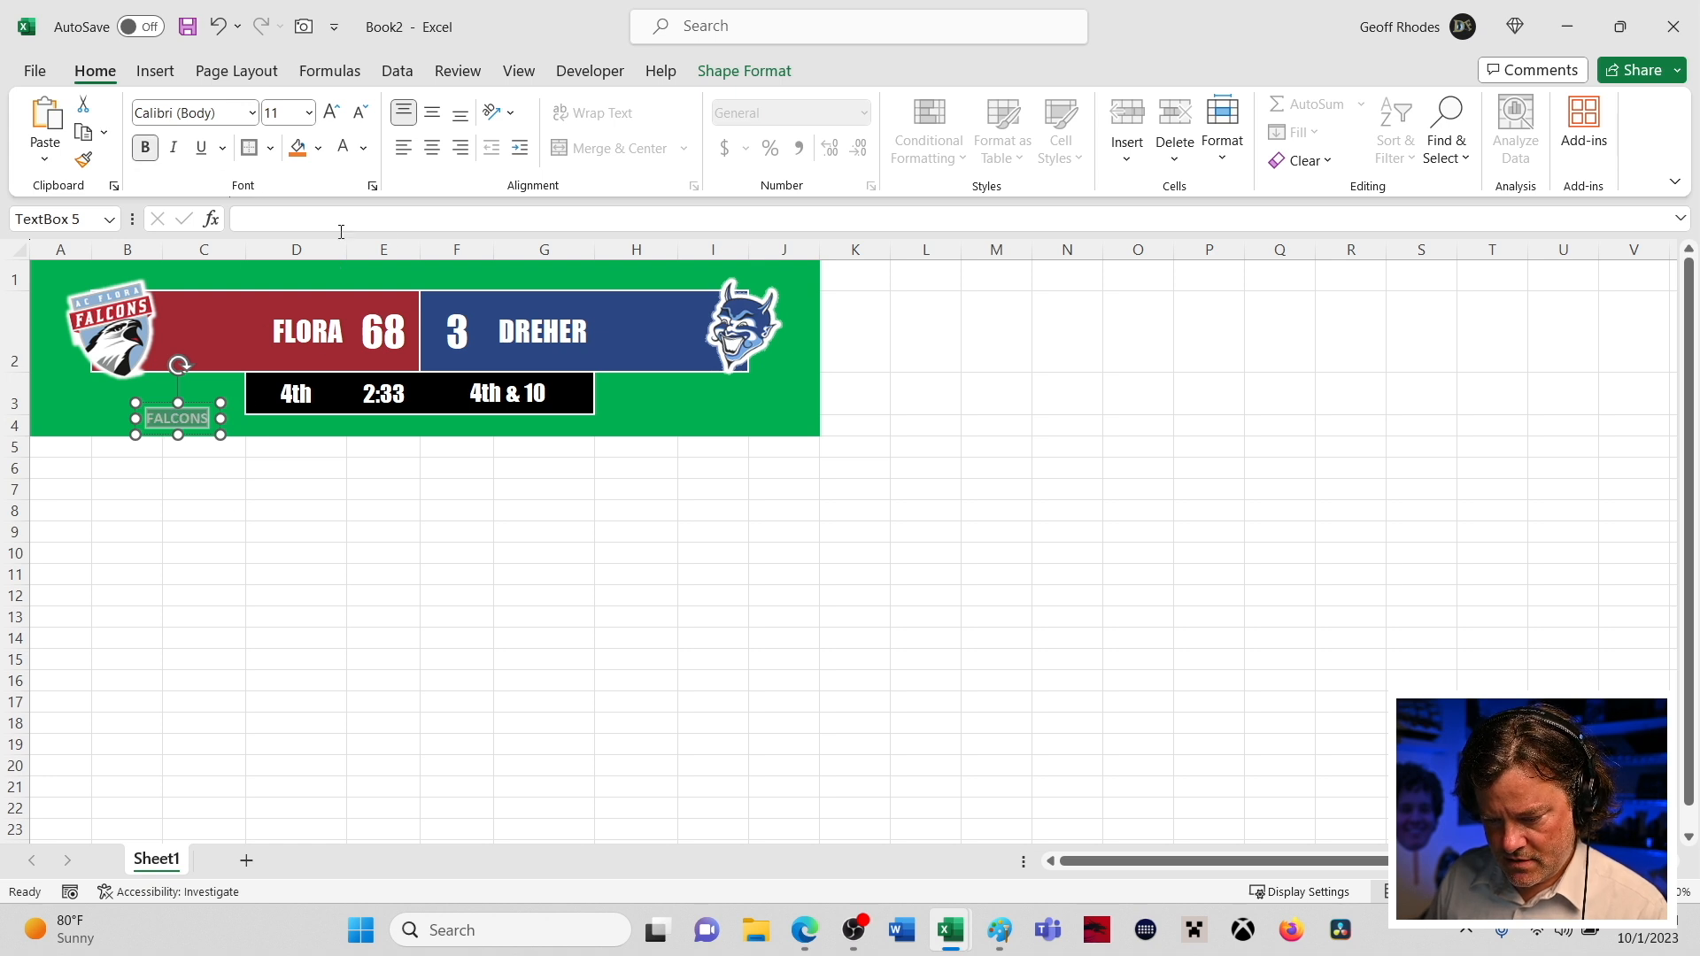
{"action": "left_click", "coordinate": [332, 113]}
{"action": "left_click", "coordinate": [332, 112]}
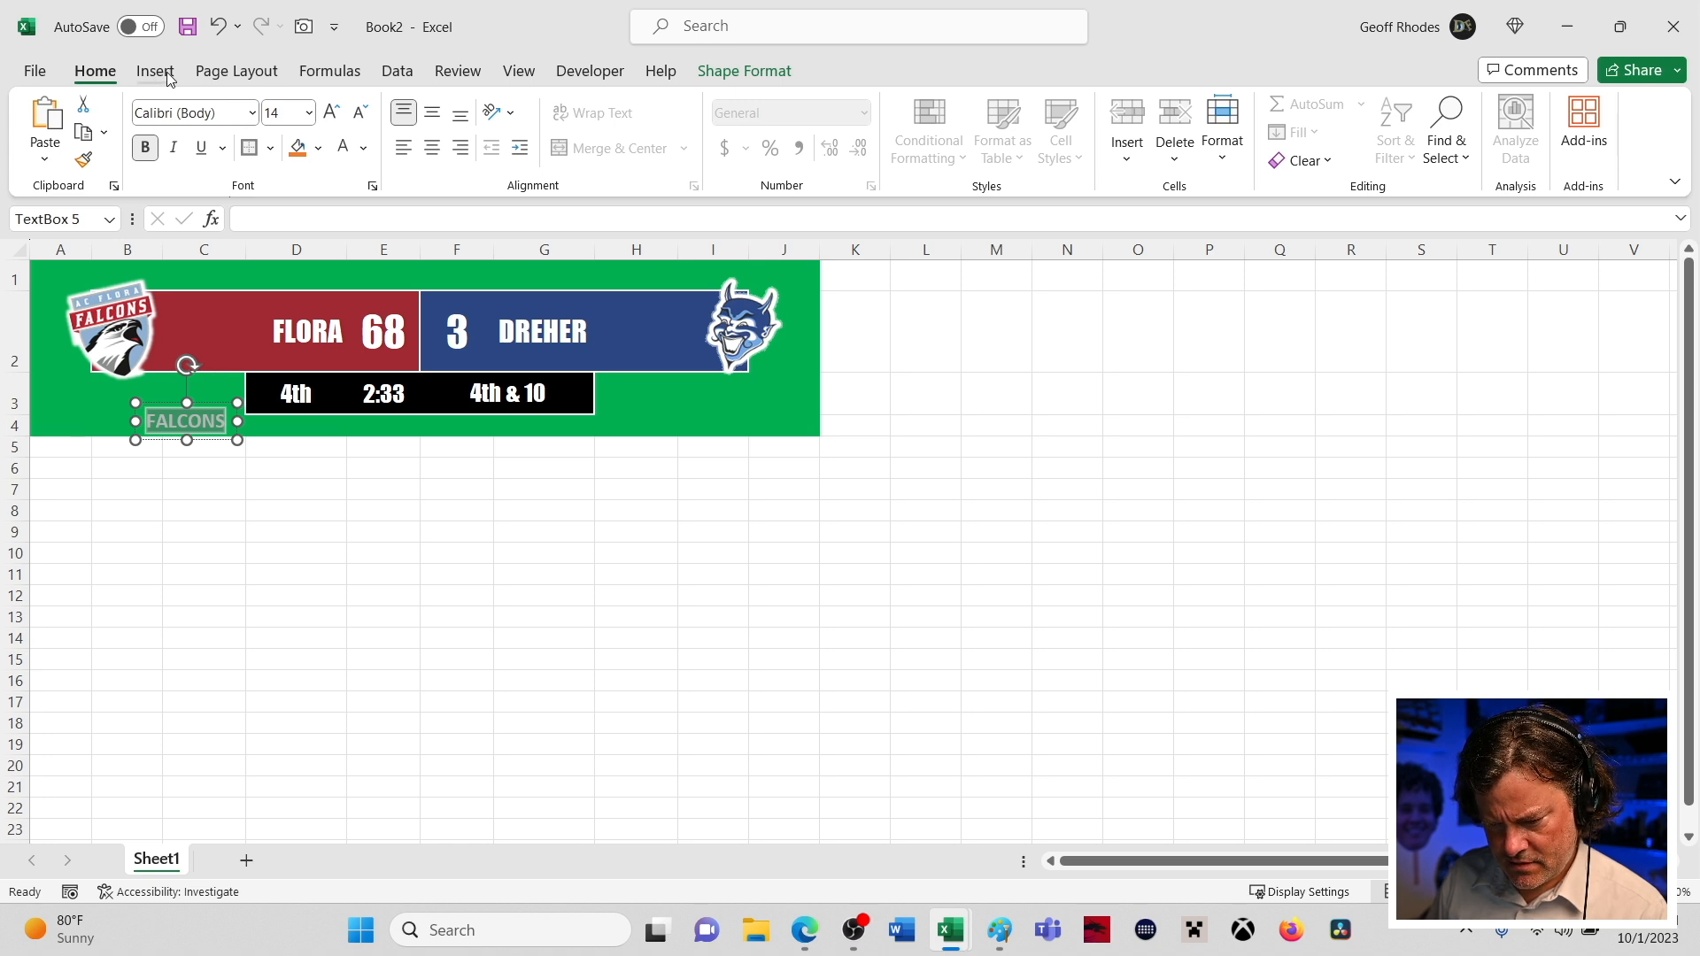
- Set the Nebraska–Minnesota scorebug picture as the sheet background for reference
{"action": "left_click", "coordinate": [235, 78]}
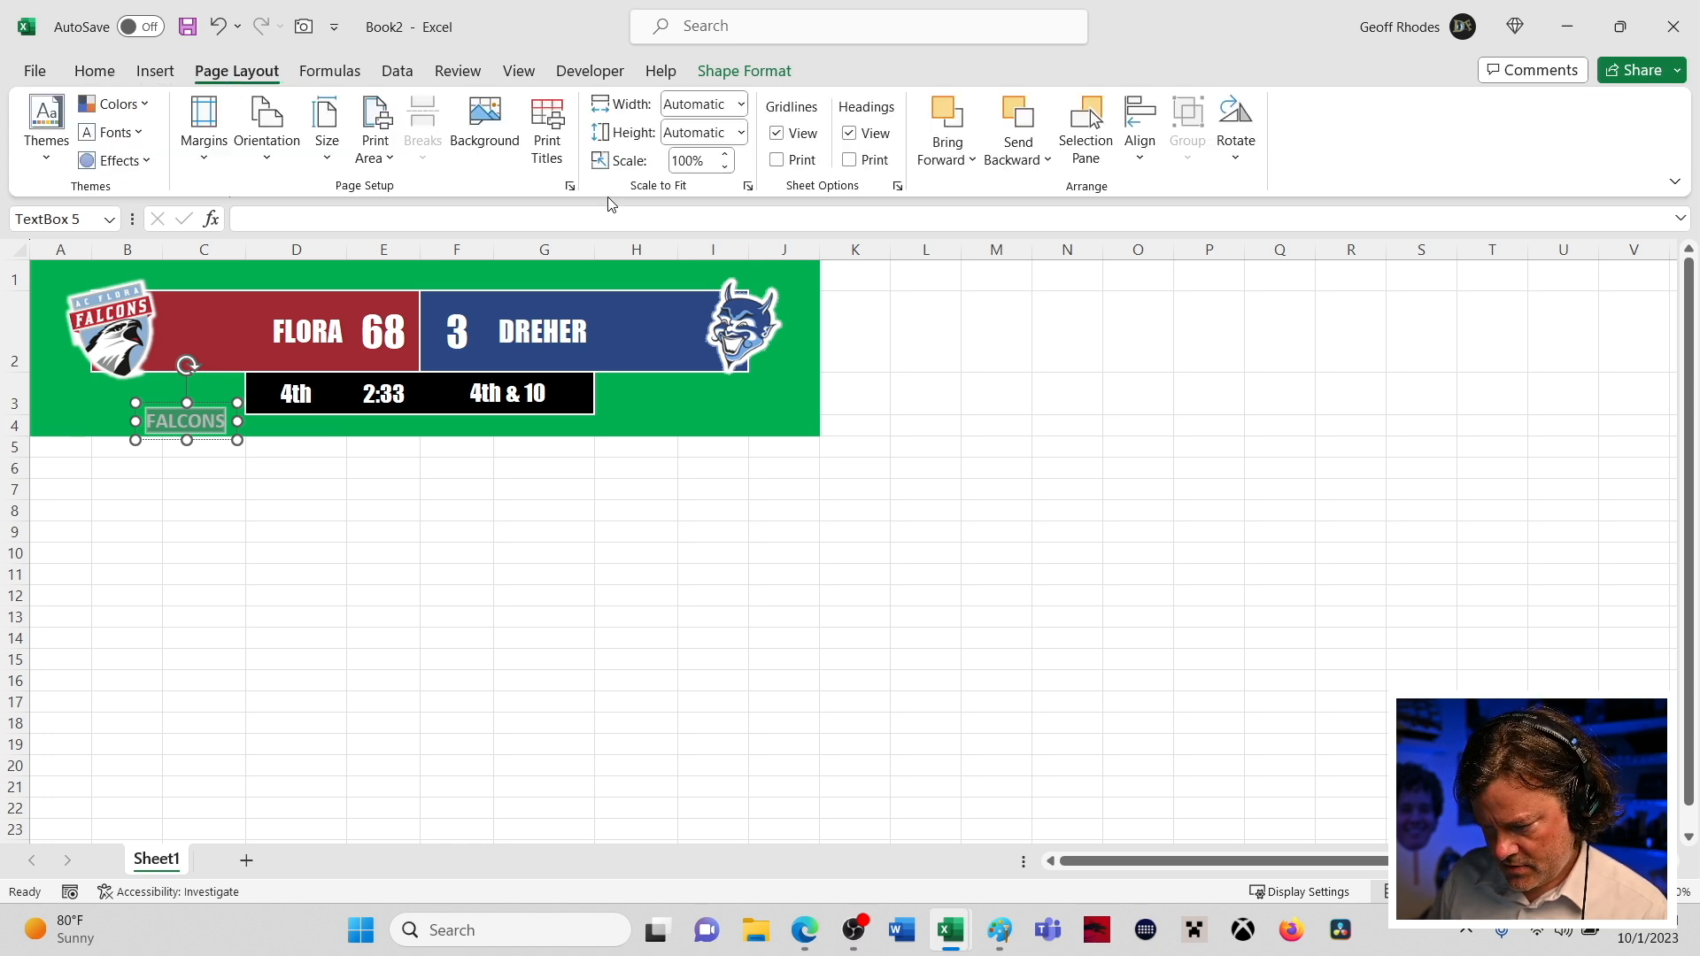
{"action": "left_click", "coordinate": [487, 132]}
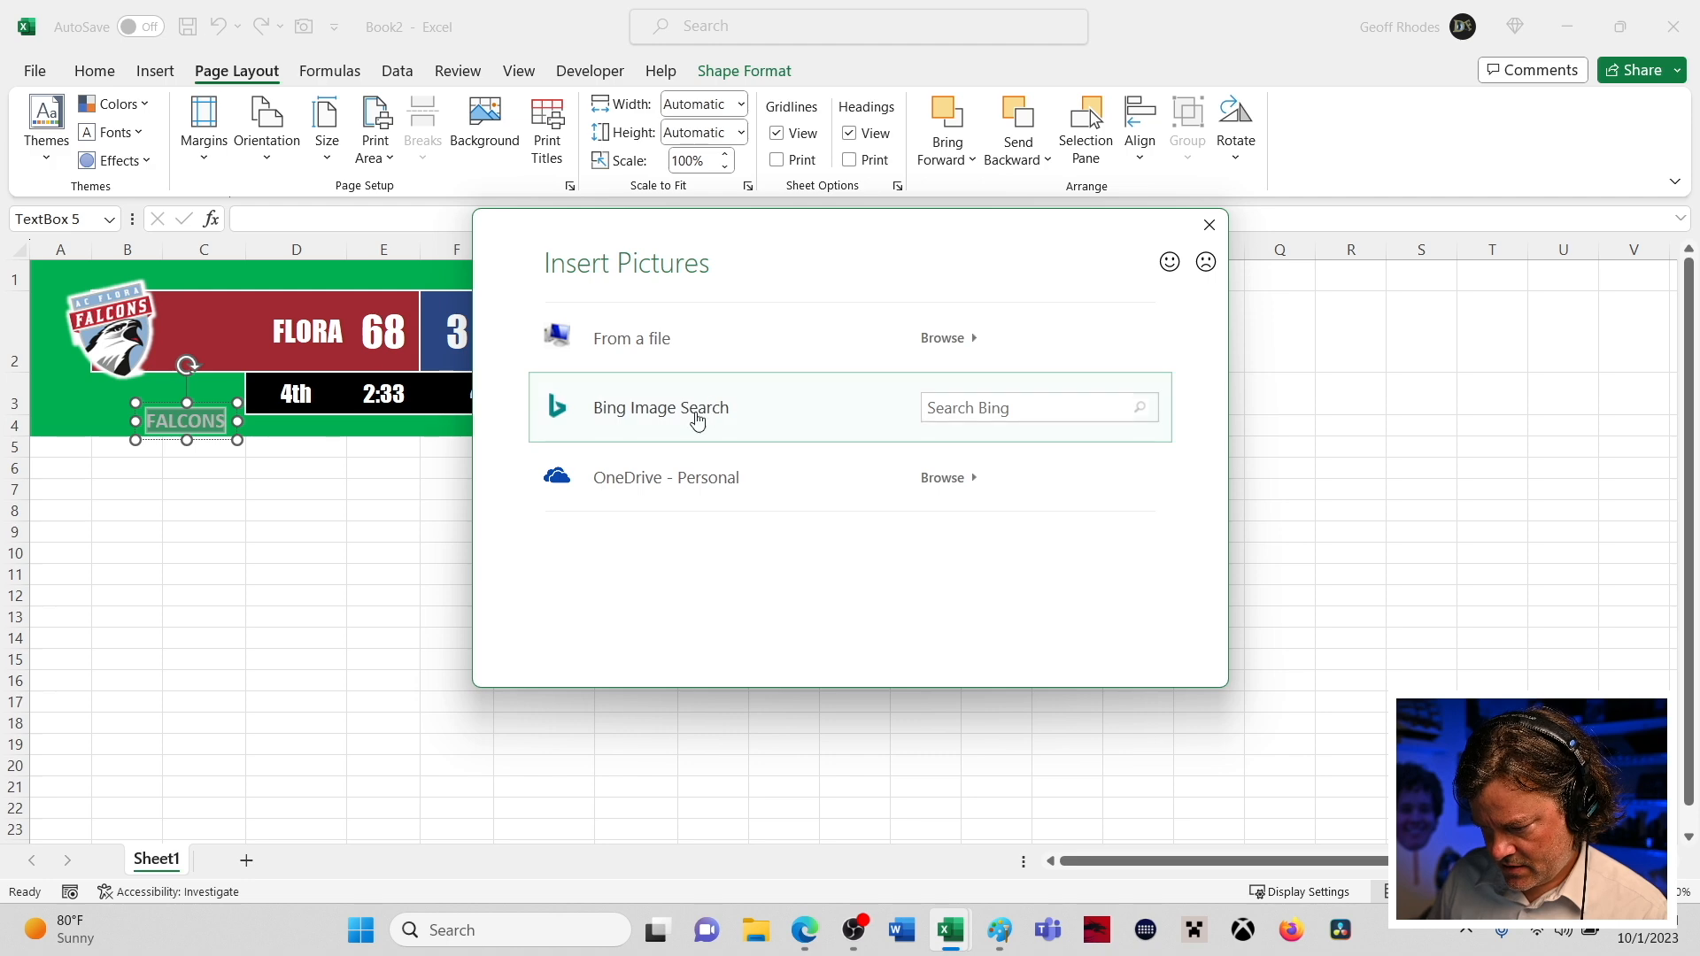
{"action": "left_click", "coordinate": [683, 354]}
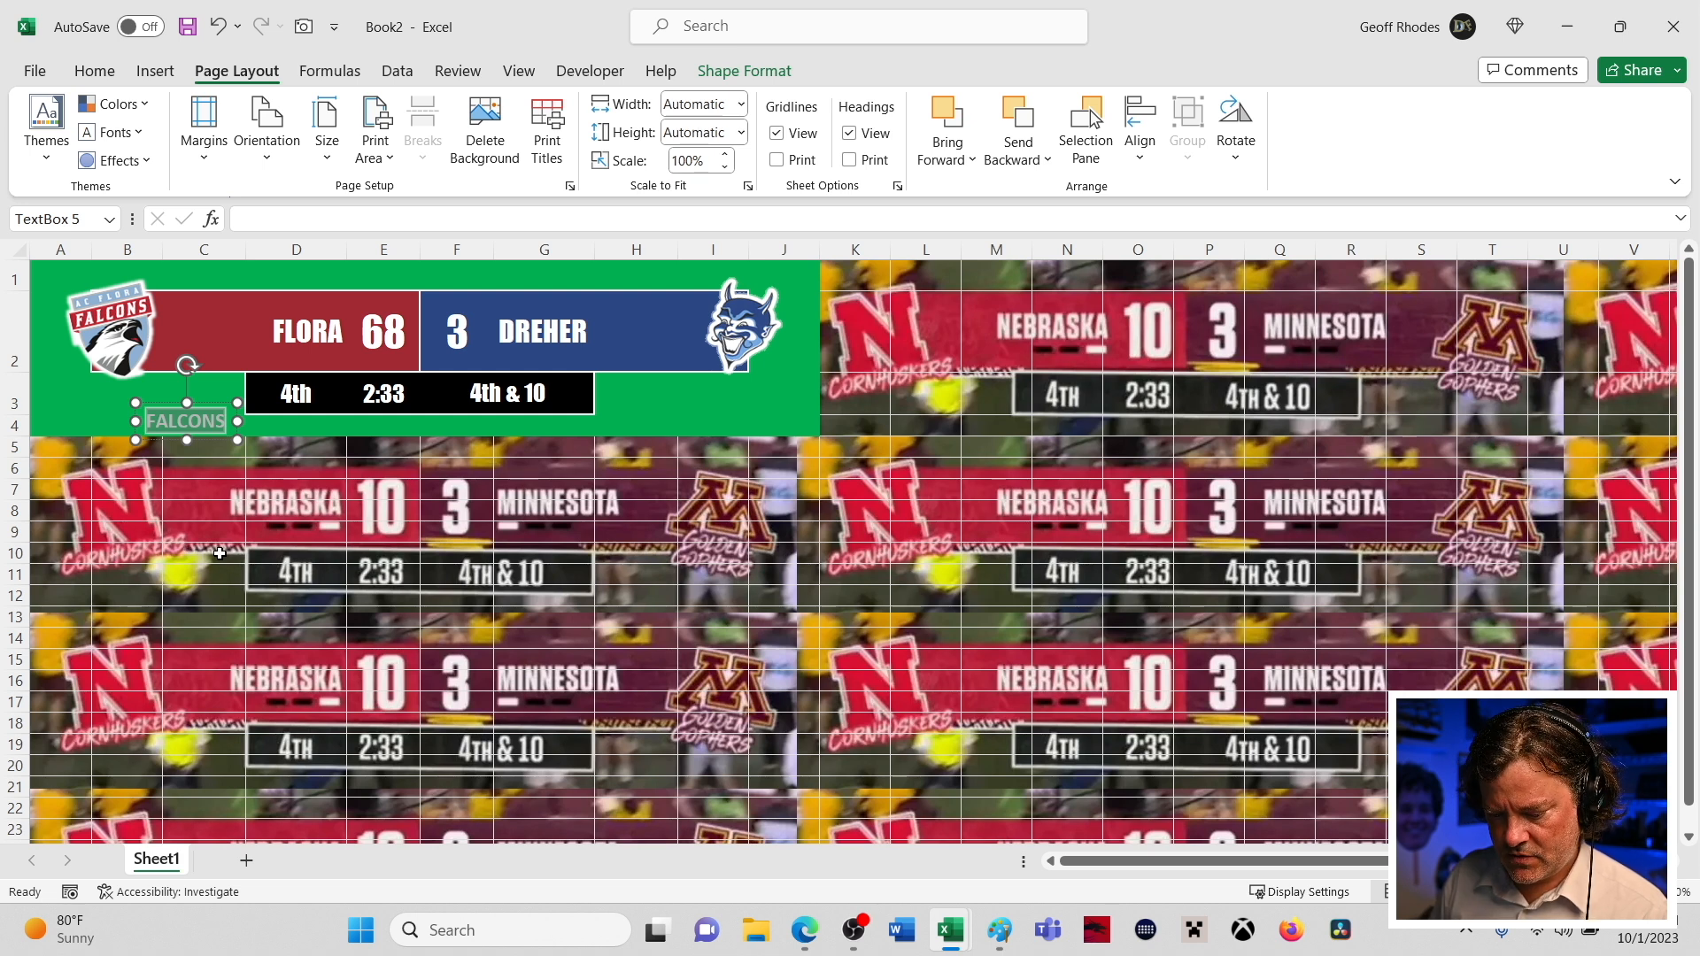
- Set the FALCONS text in the Fave Script Bold Pro font at 16 pt and move it closer beneath the logo
{"action": "left_click", "coordinate": [206, 404]}
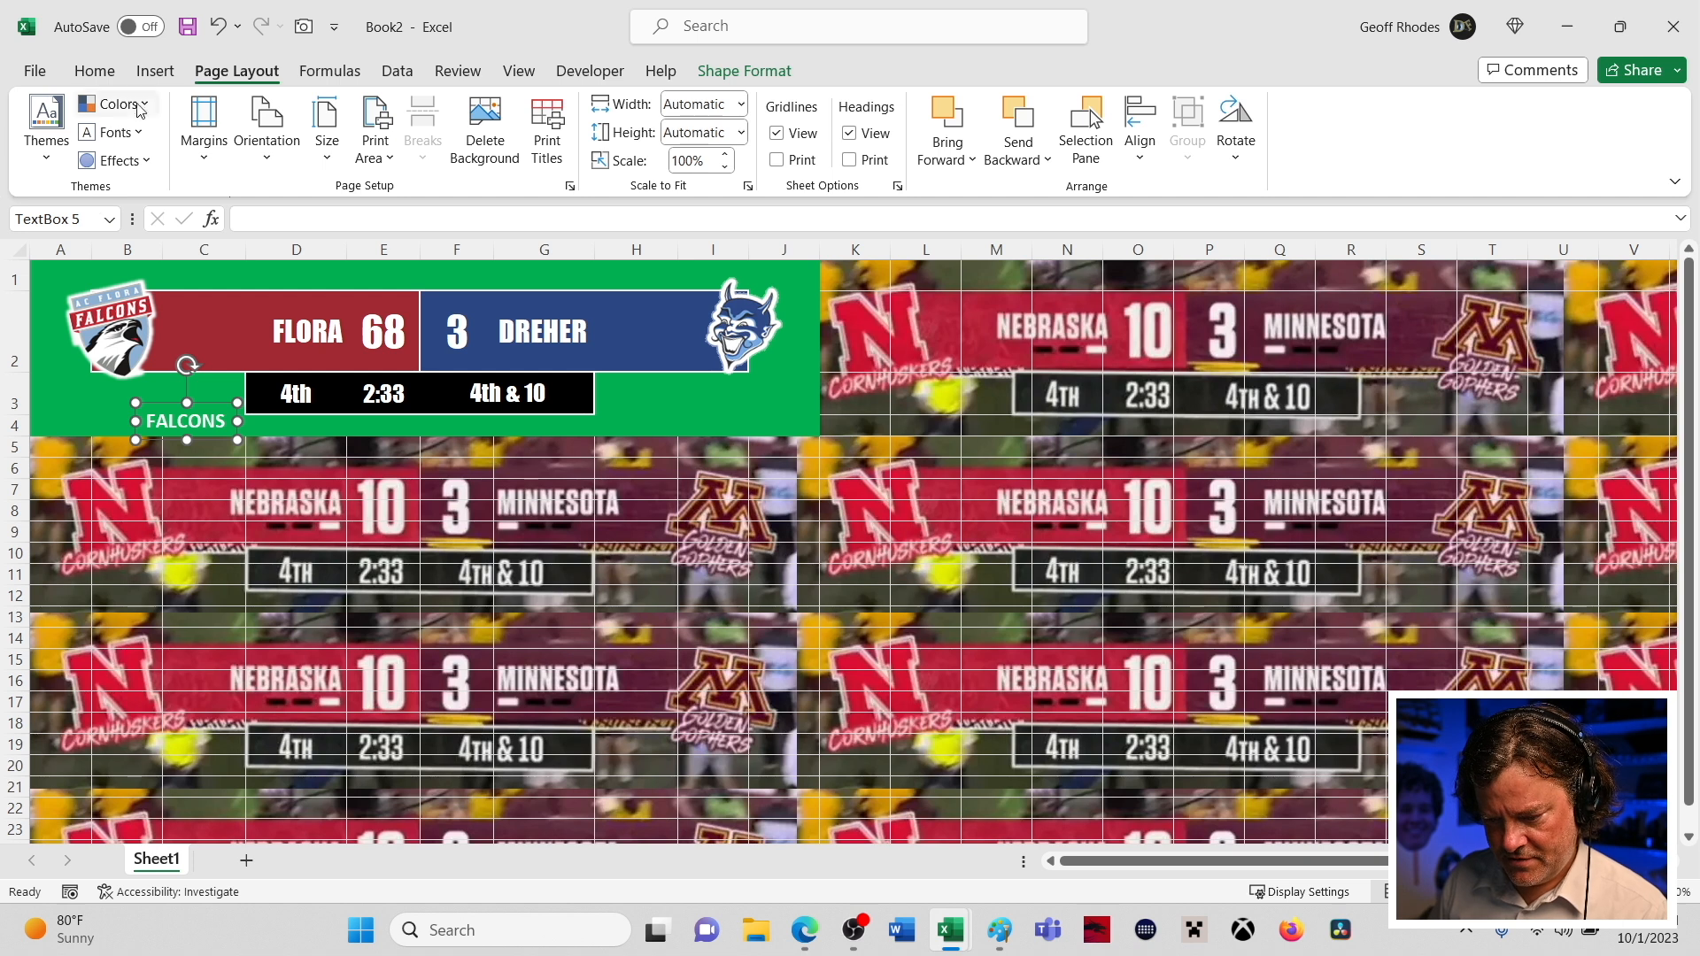
{"action": "left_click", "coordinate": [107, 70]}
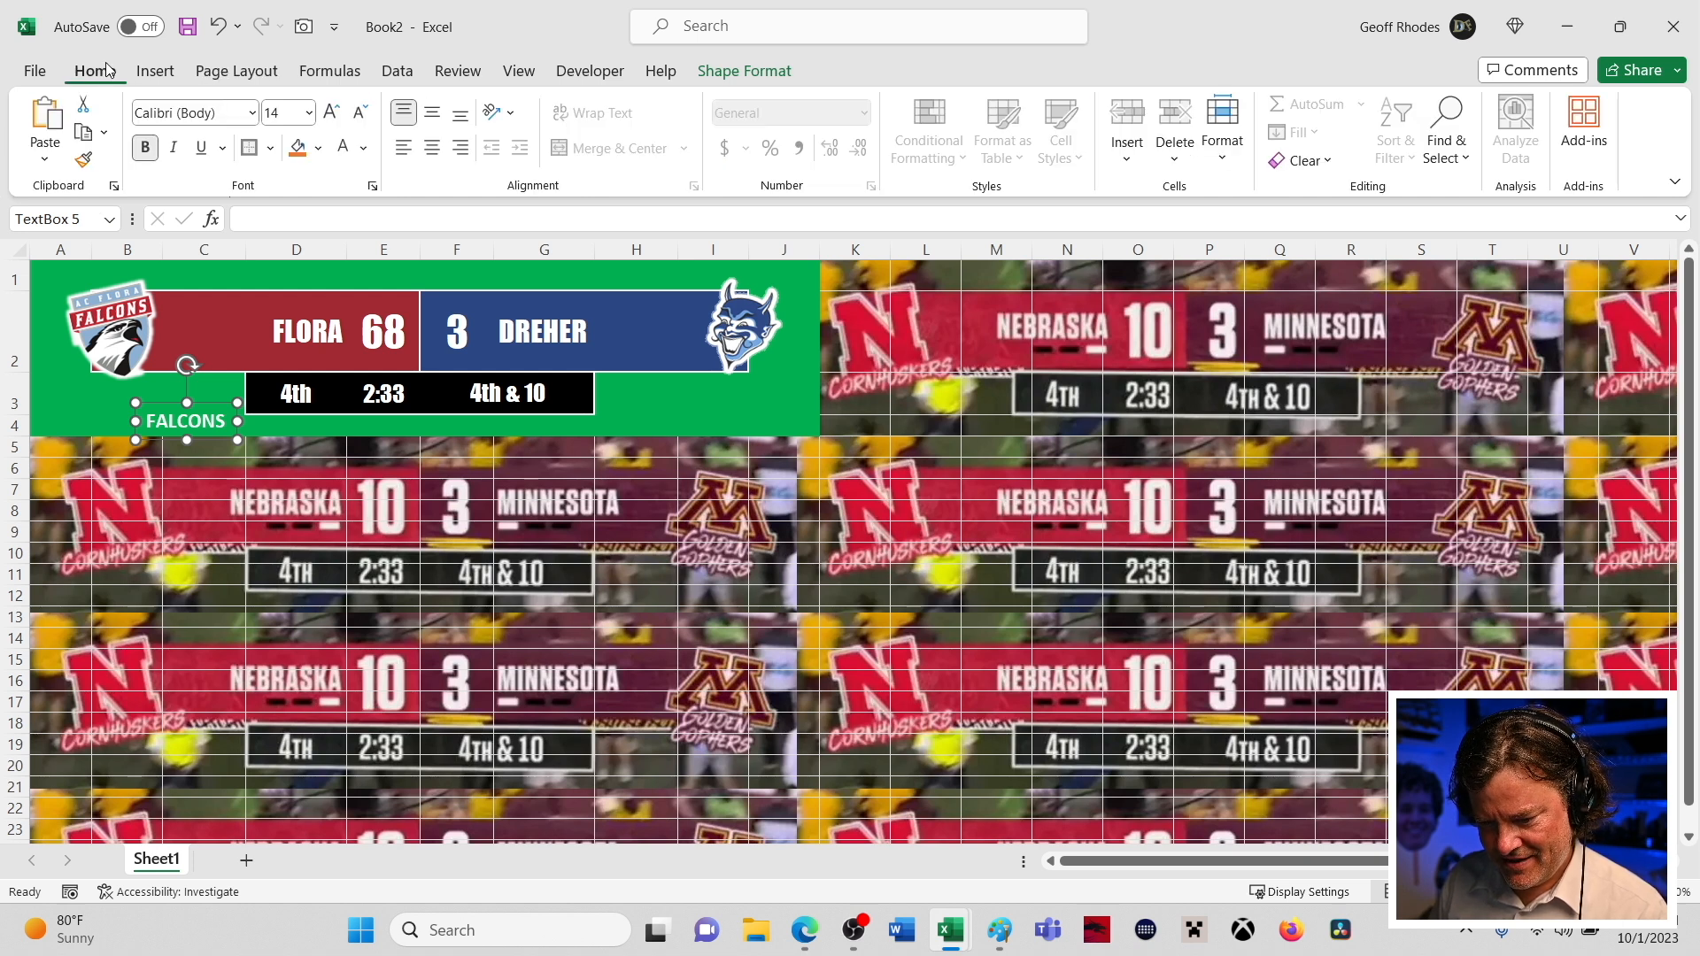
{"action": "left_click", "coordinate": [254, 112]}
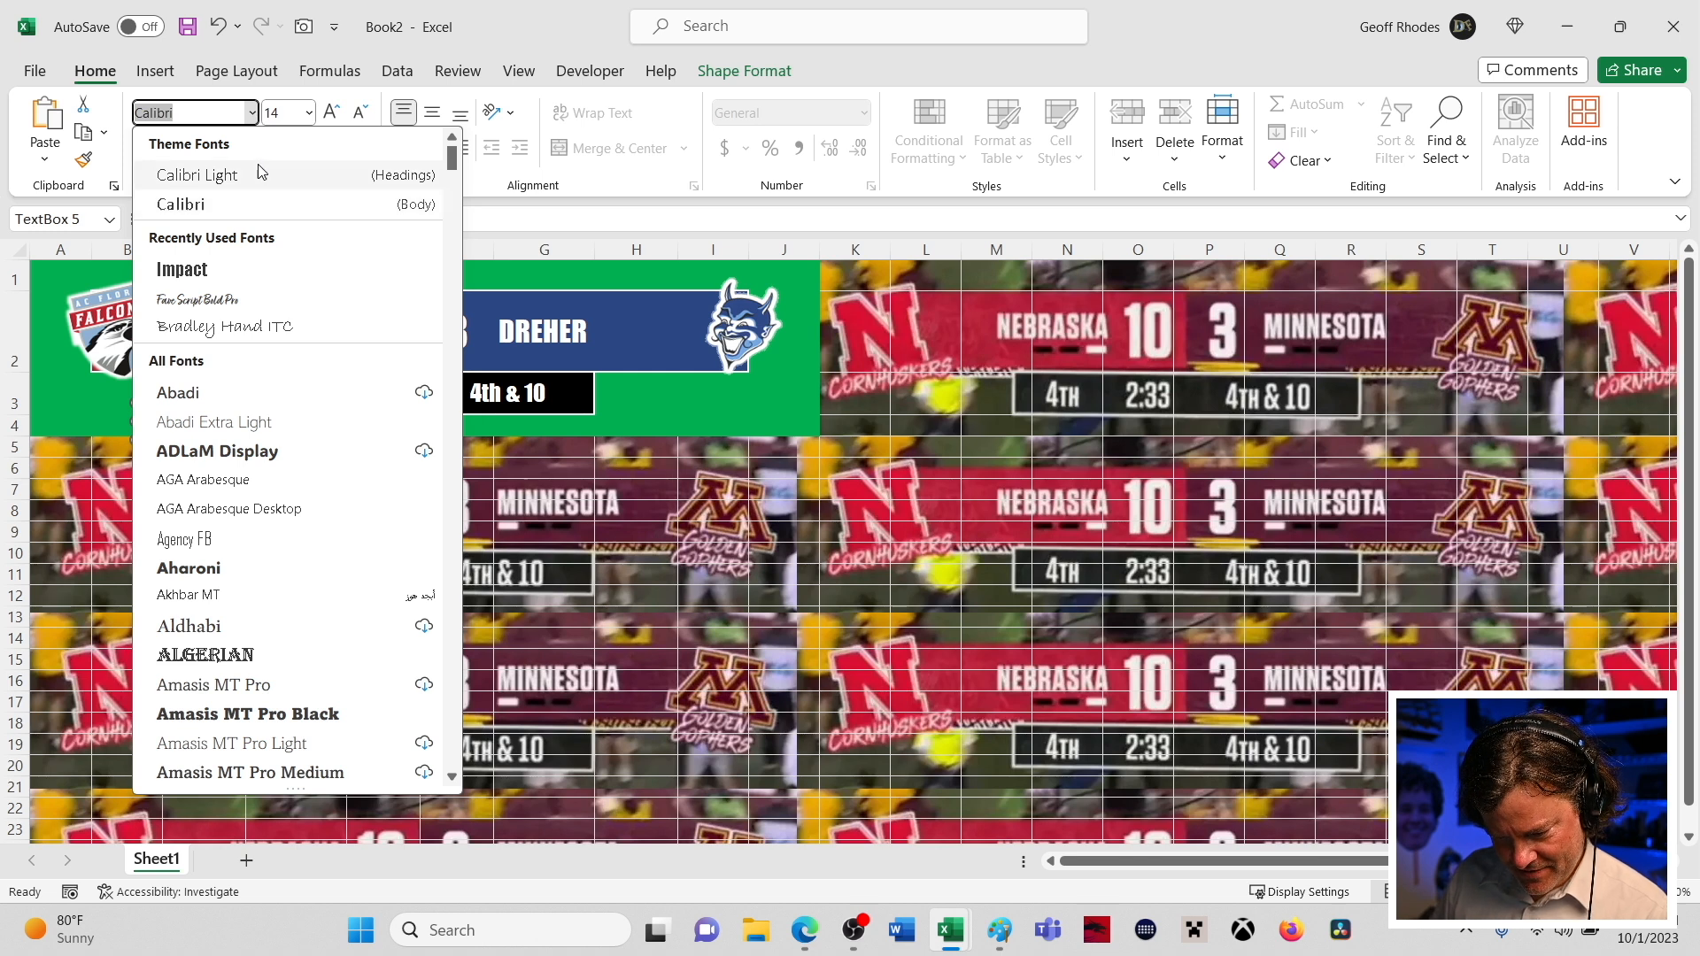
{"action": "left_click", "coordinate": [225, 326]}
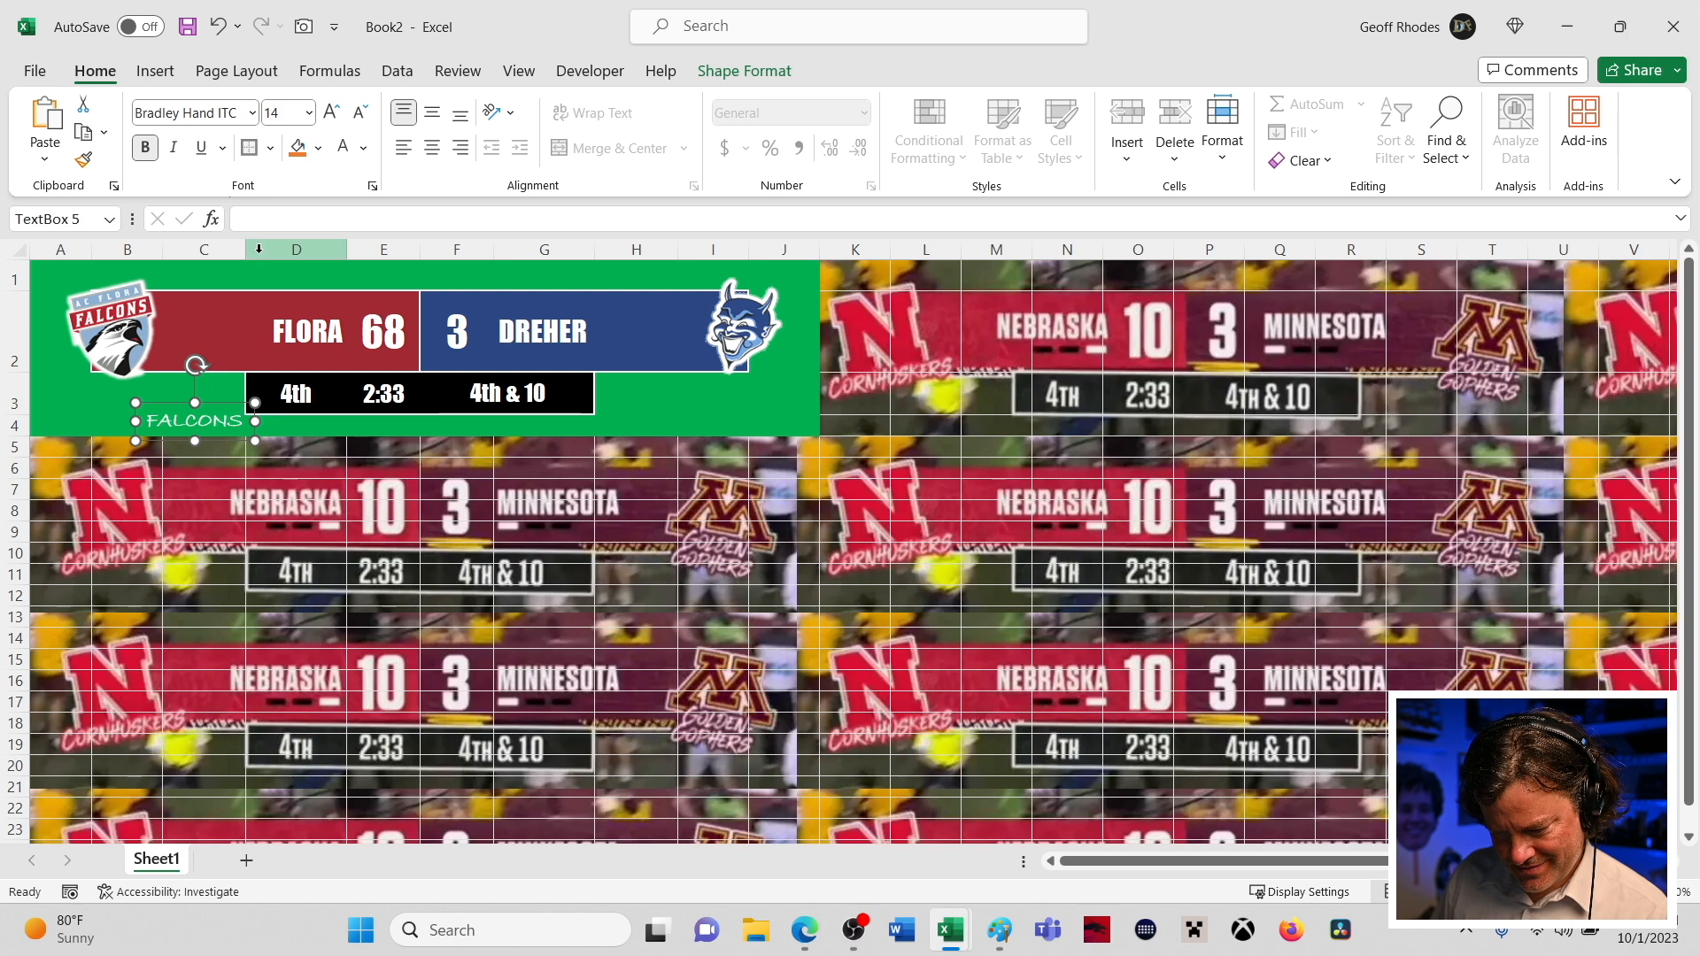
{"action": "left_click", "coordinate": [251, 112]}
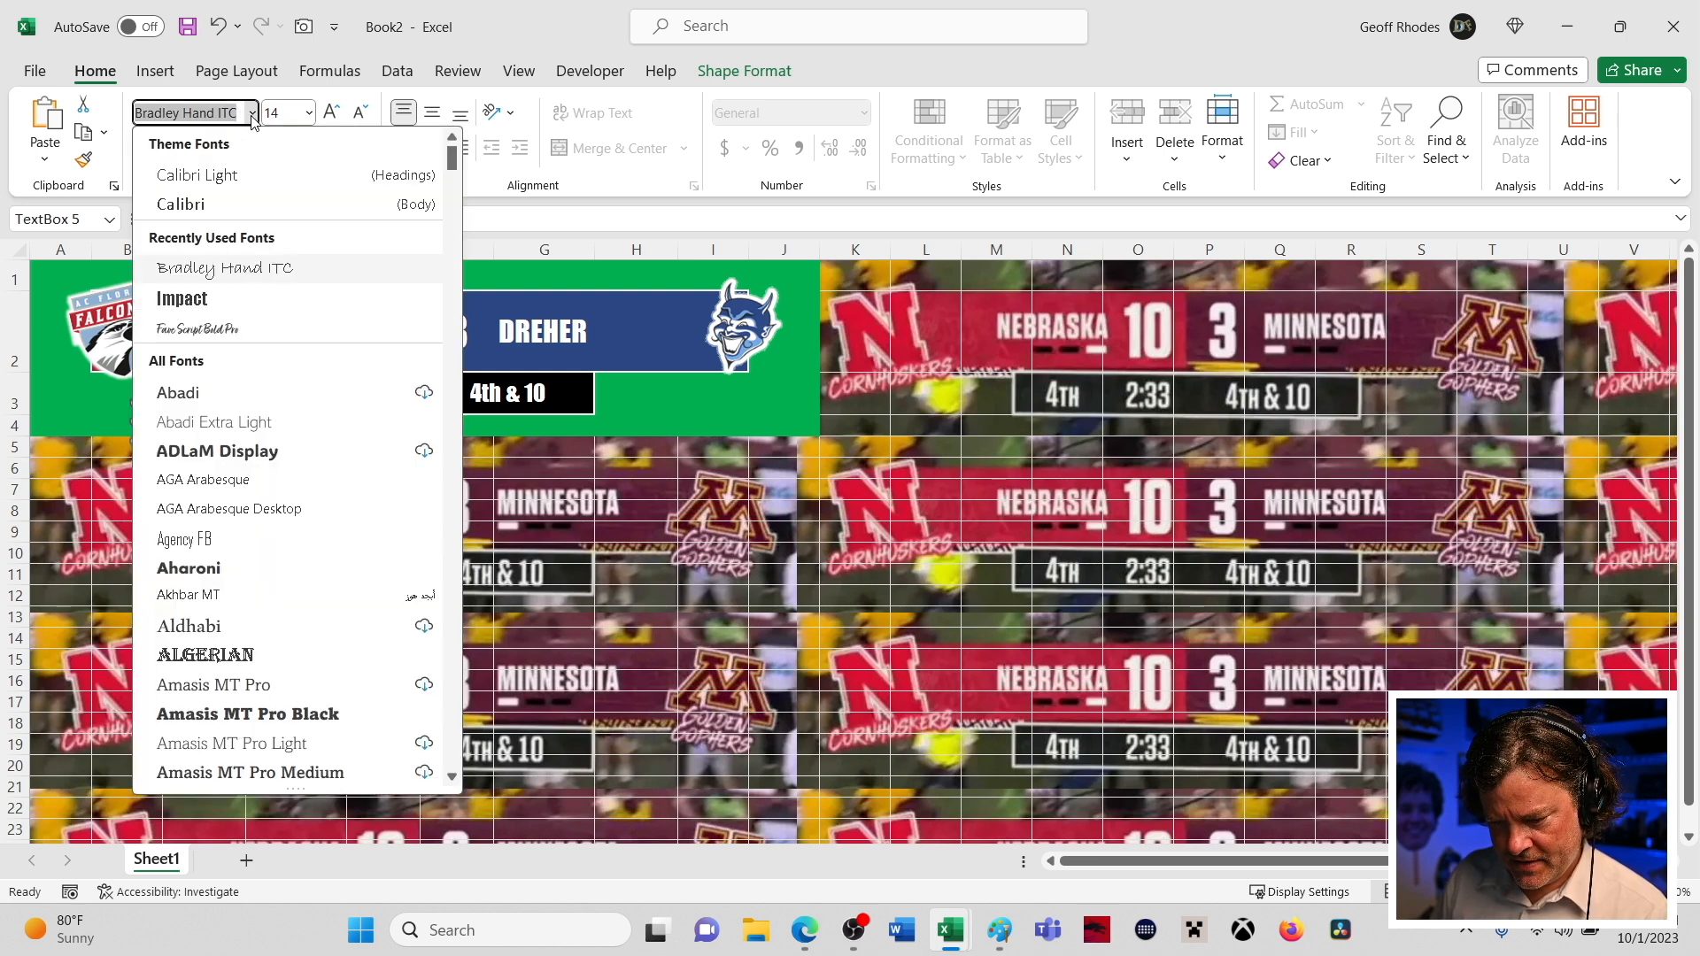
{"action": "left_click", "coordinate": [180, 330]}
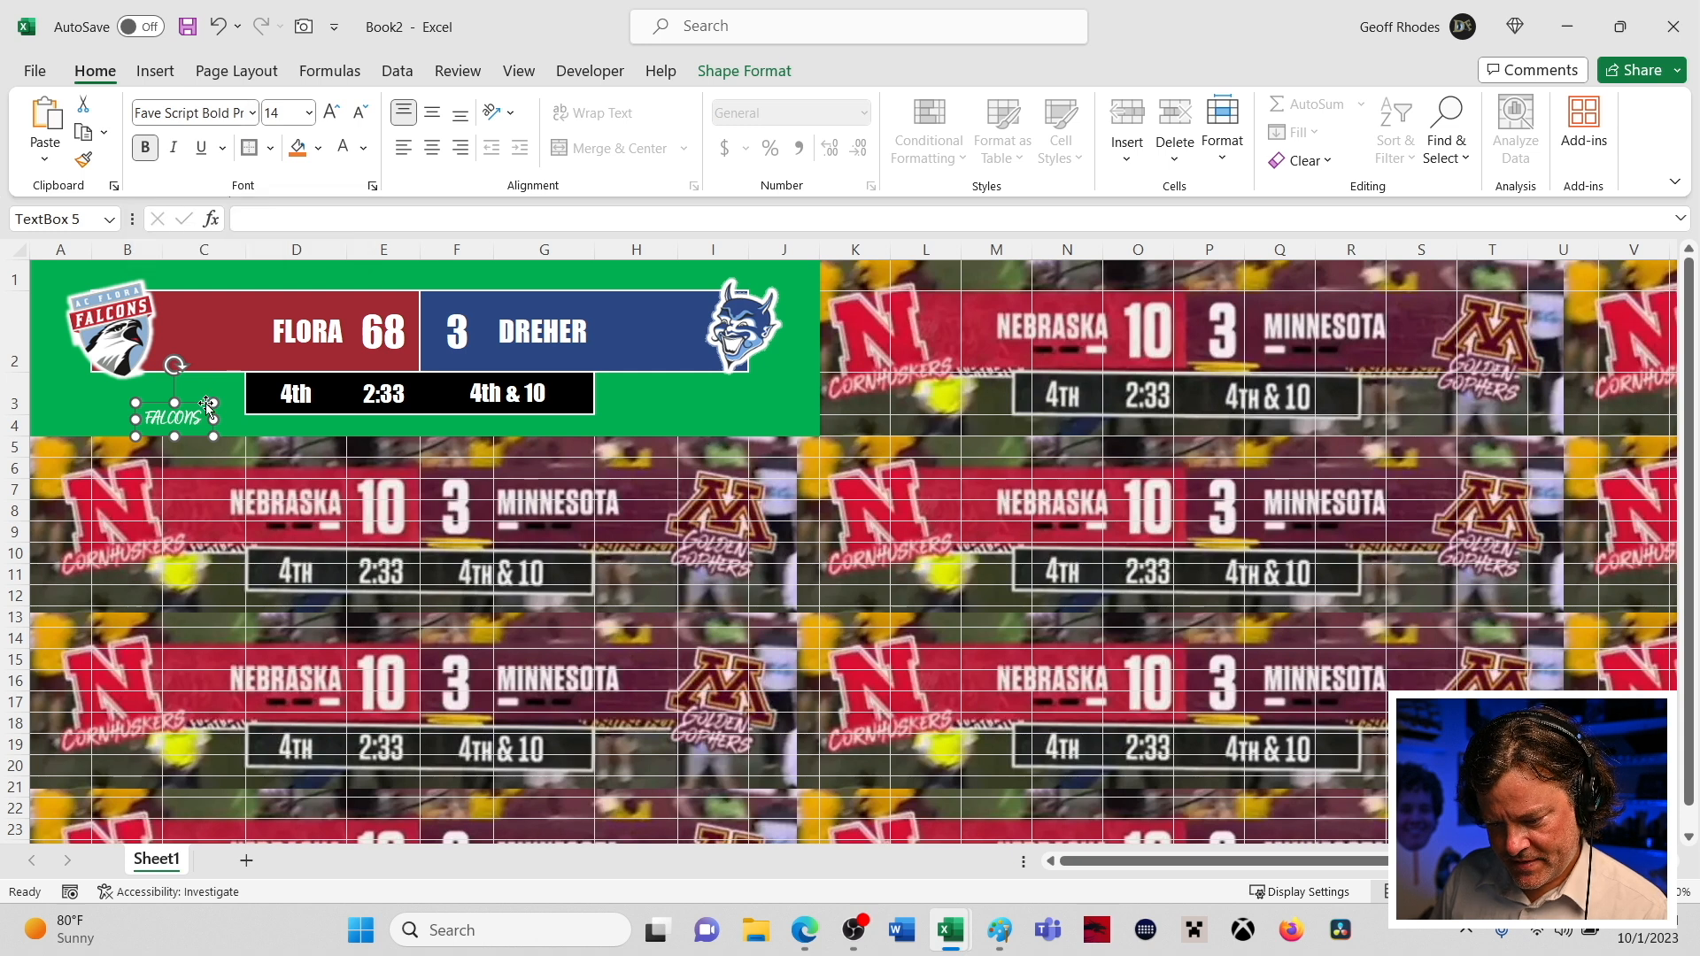
{"action": "left_click_drag", "start_coordinate": [199, 402], "coordinate": [172, 399]}
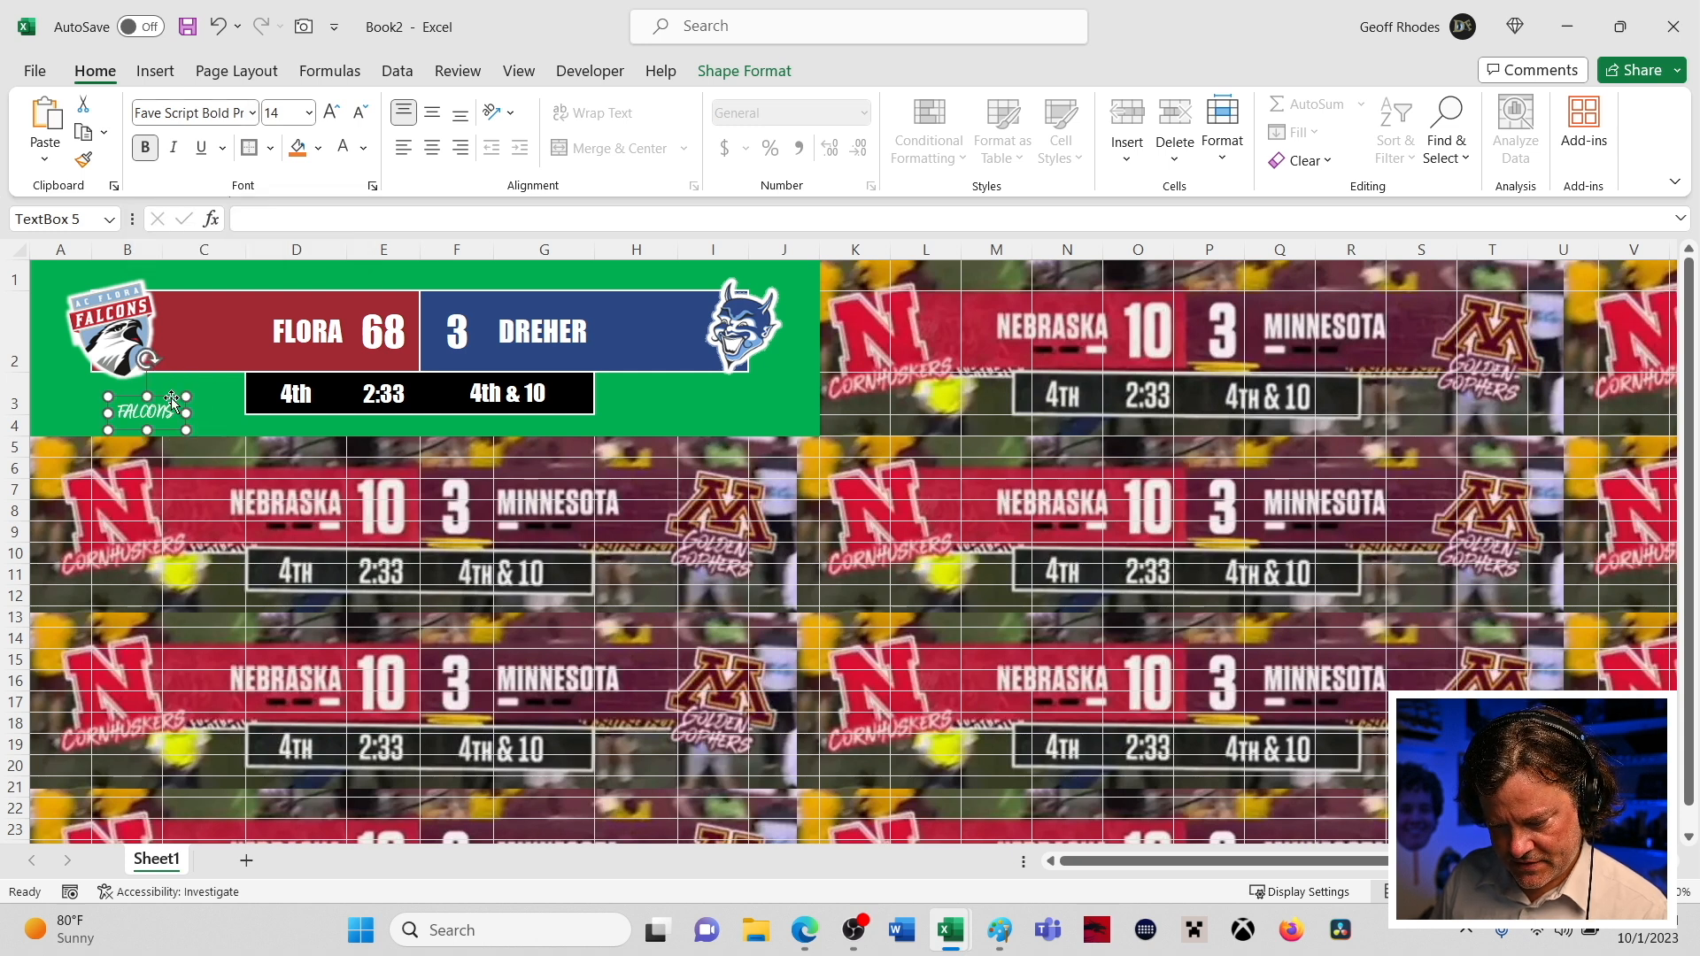
{"action": "left_click", "coordinate": [330, 116]}
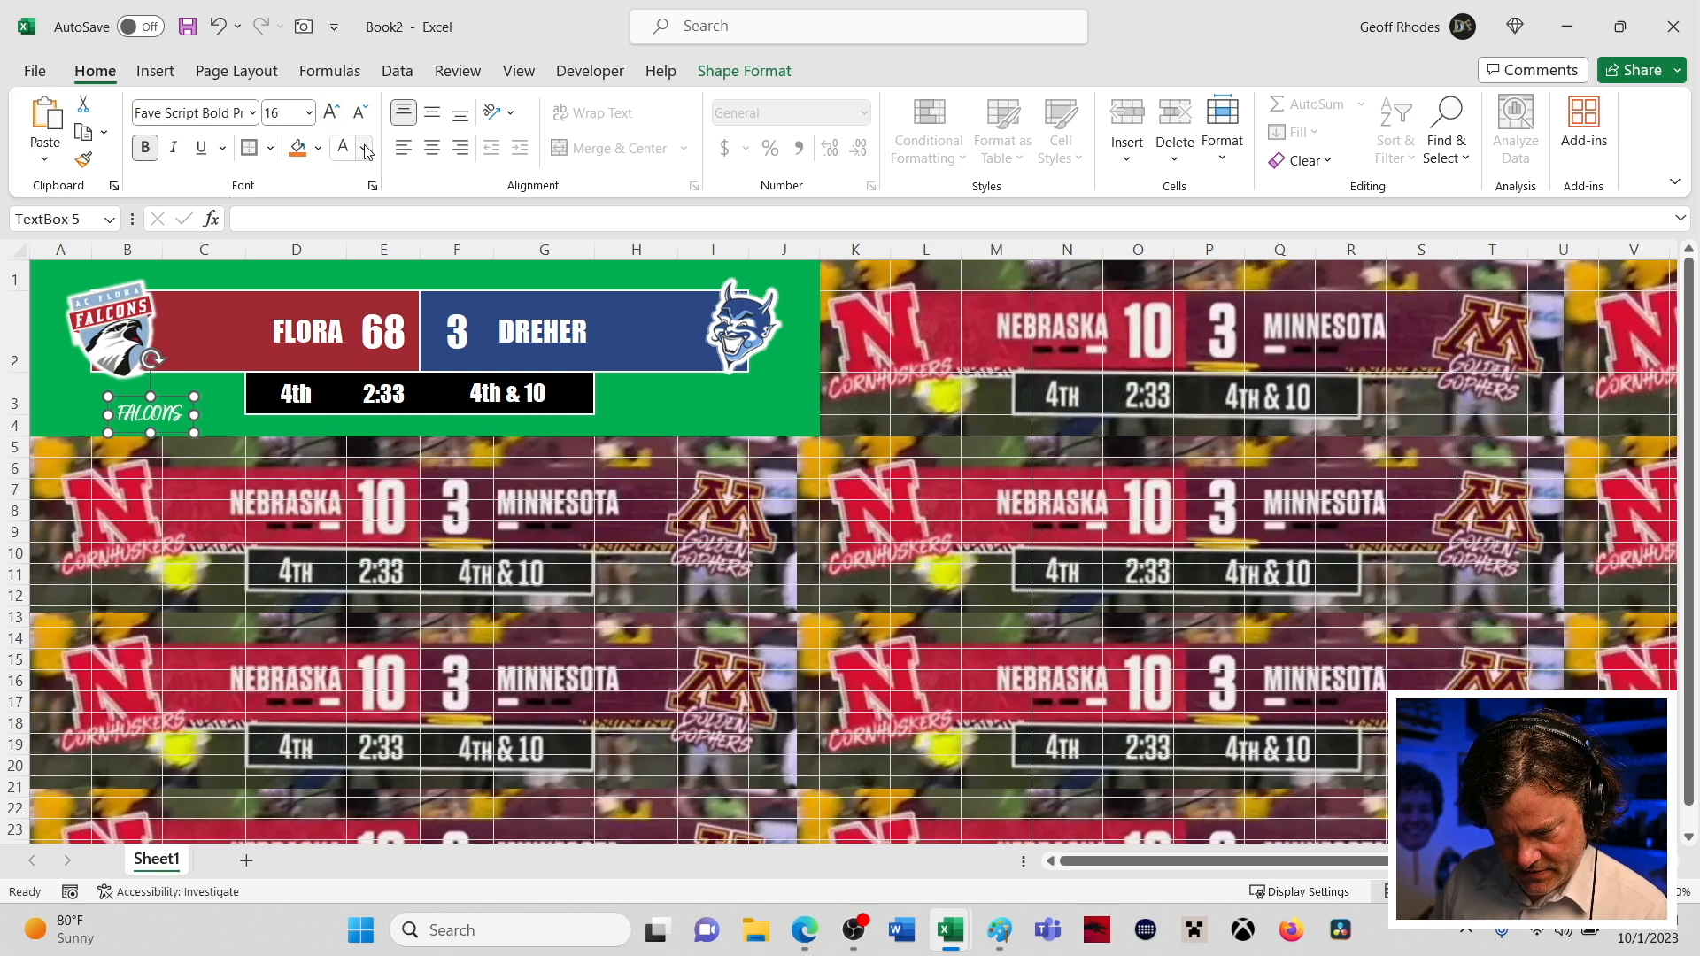
- Rotate the FALCONS text box to -13°
{"action": "left_click", "coordinate": [744, 71]}
{"action": "left_click", "coordinate": [1262, 161]}
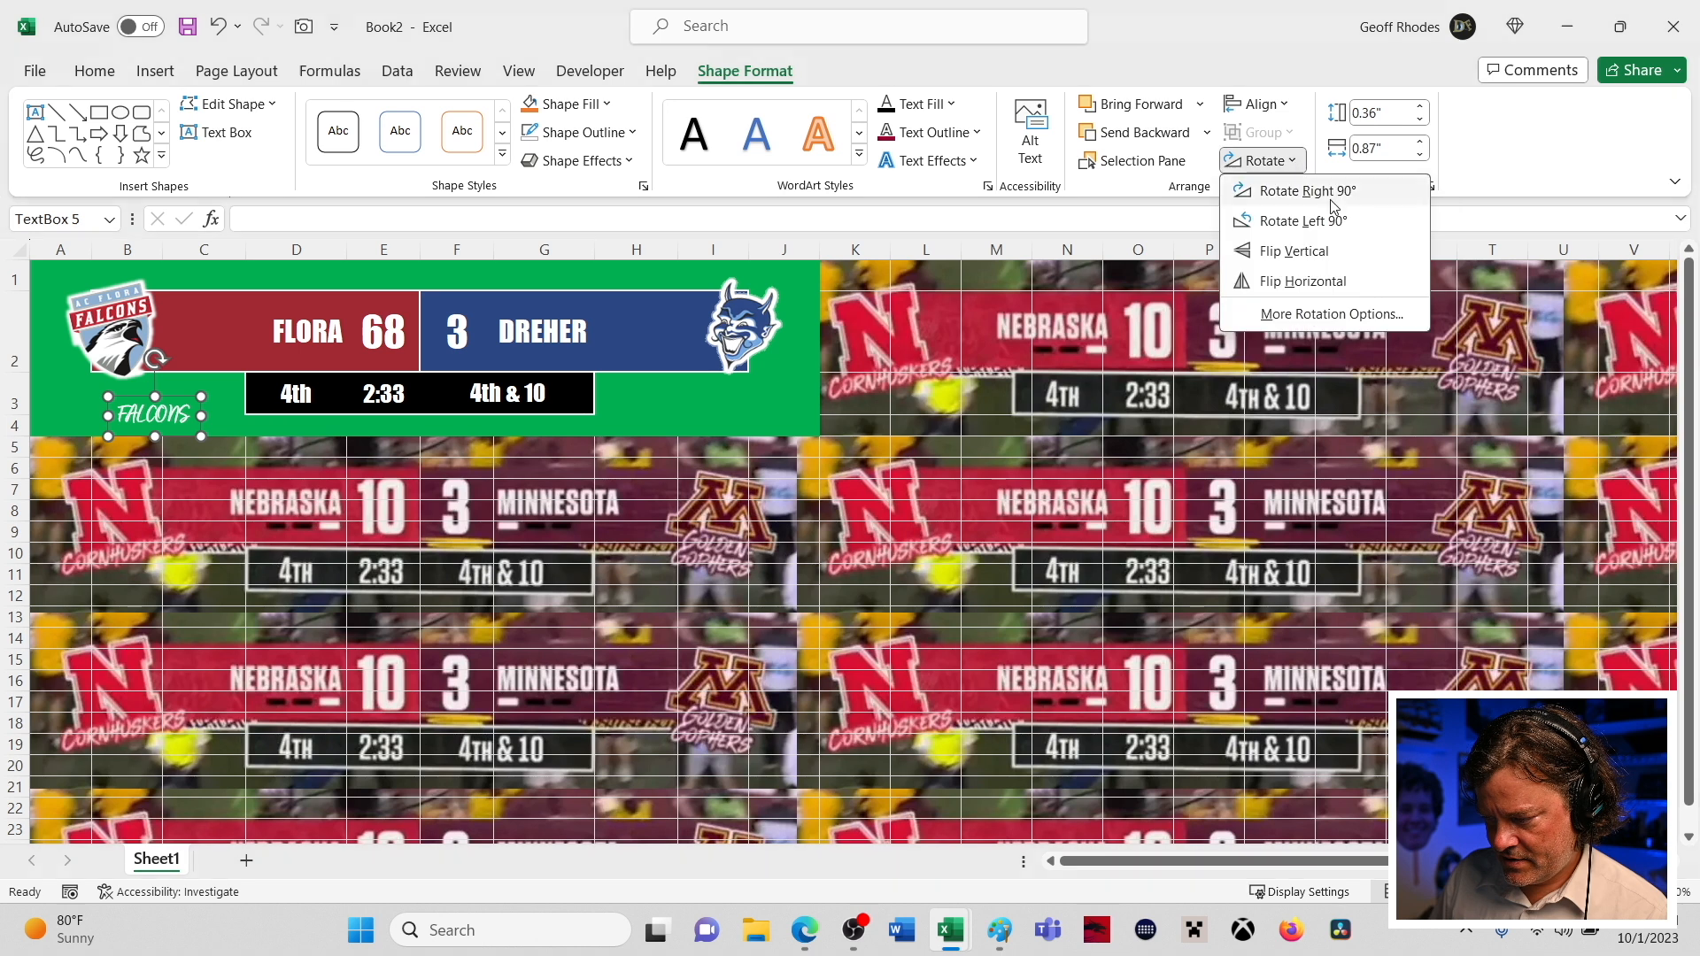
{"action": "left_click", "coordinate": [1320, 316]}
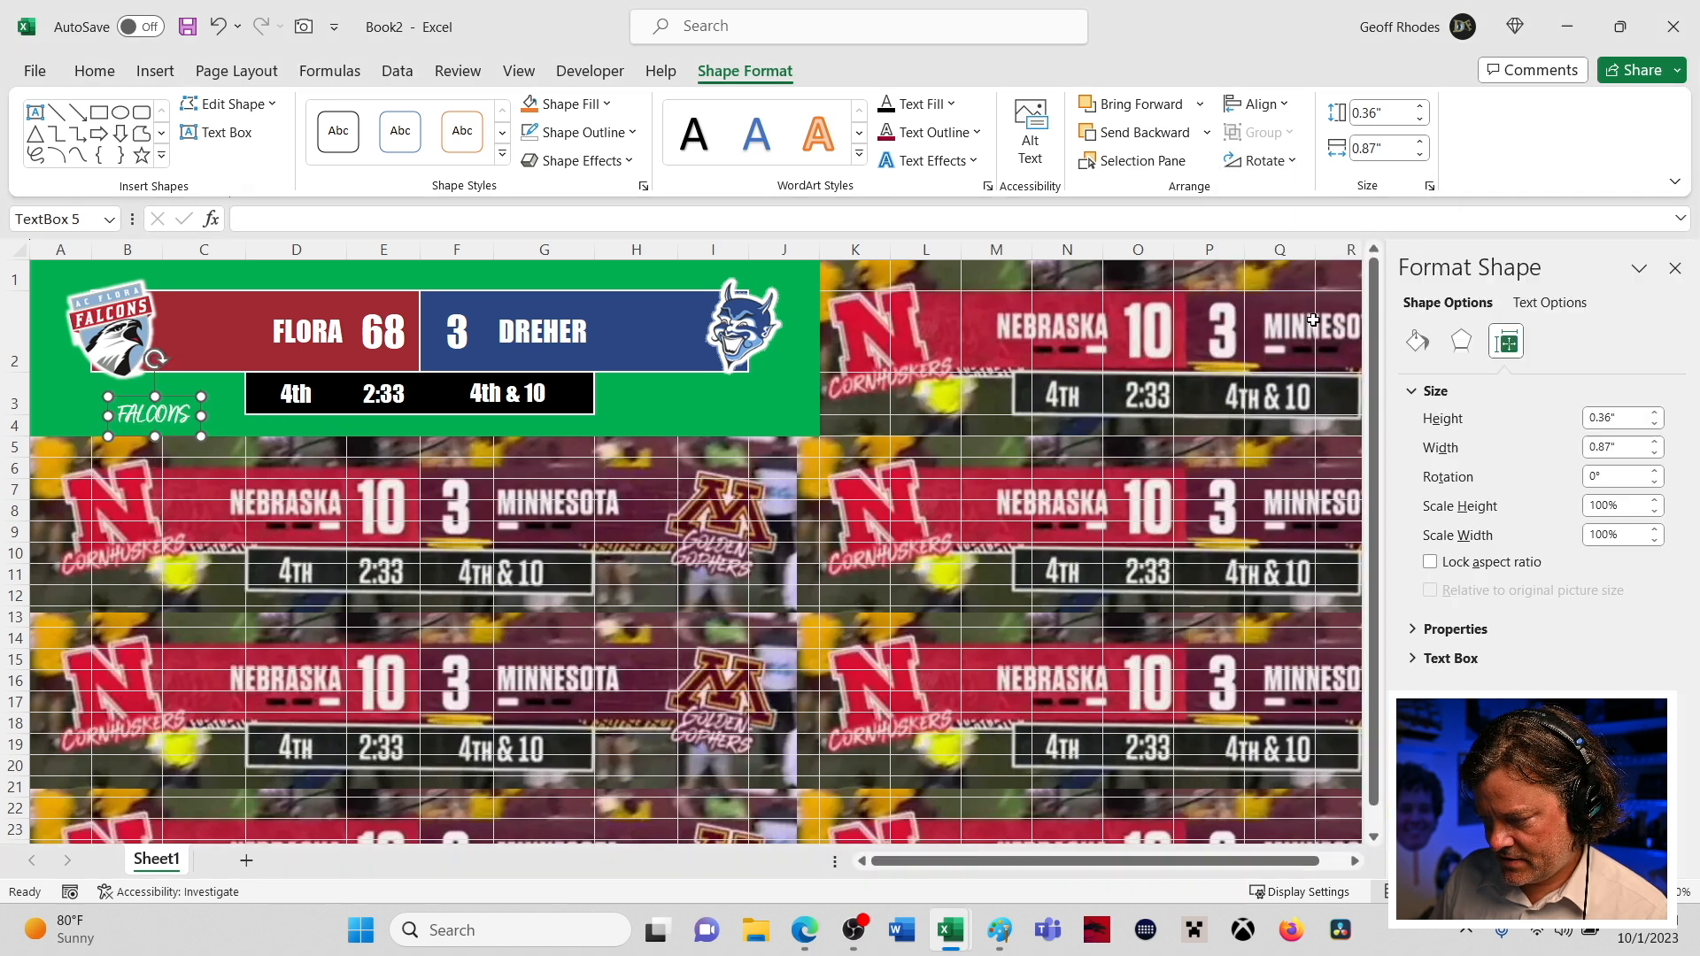
{"action": "left_click", "coordinate": [1597, 479]}
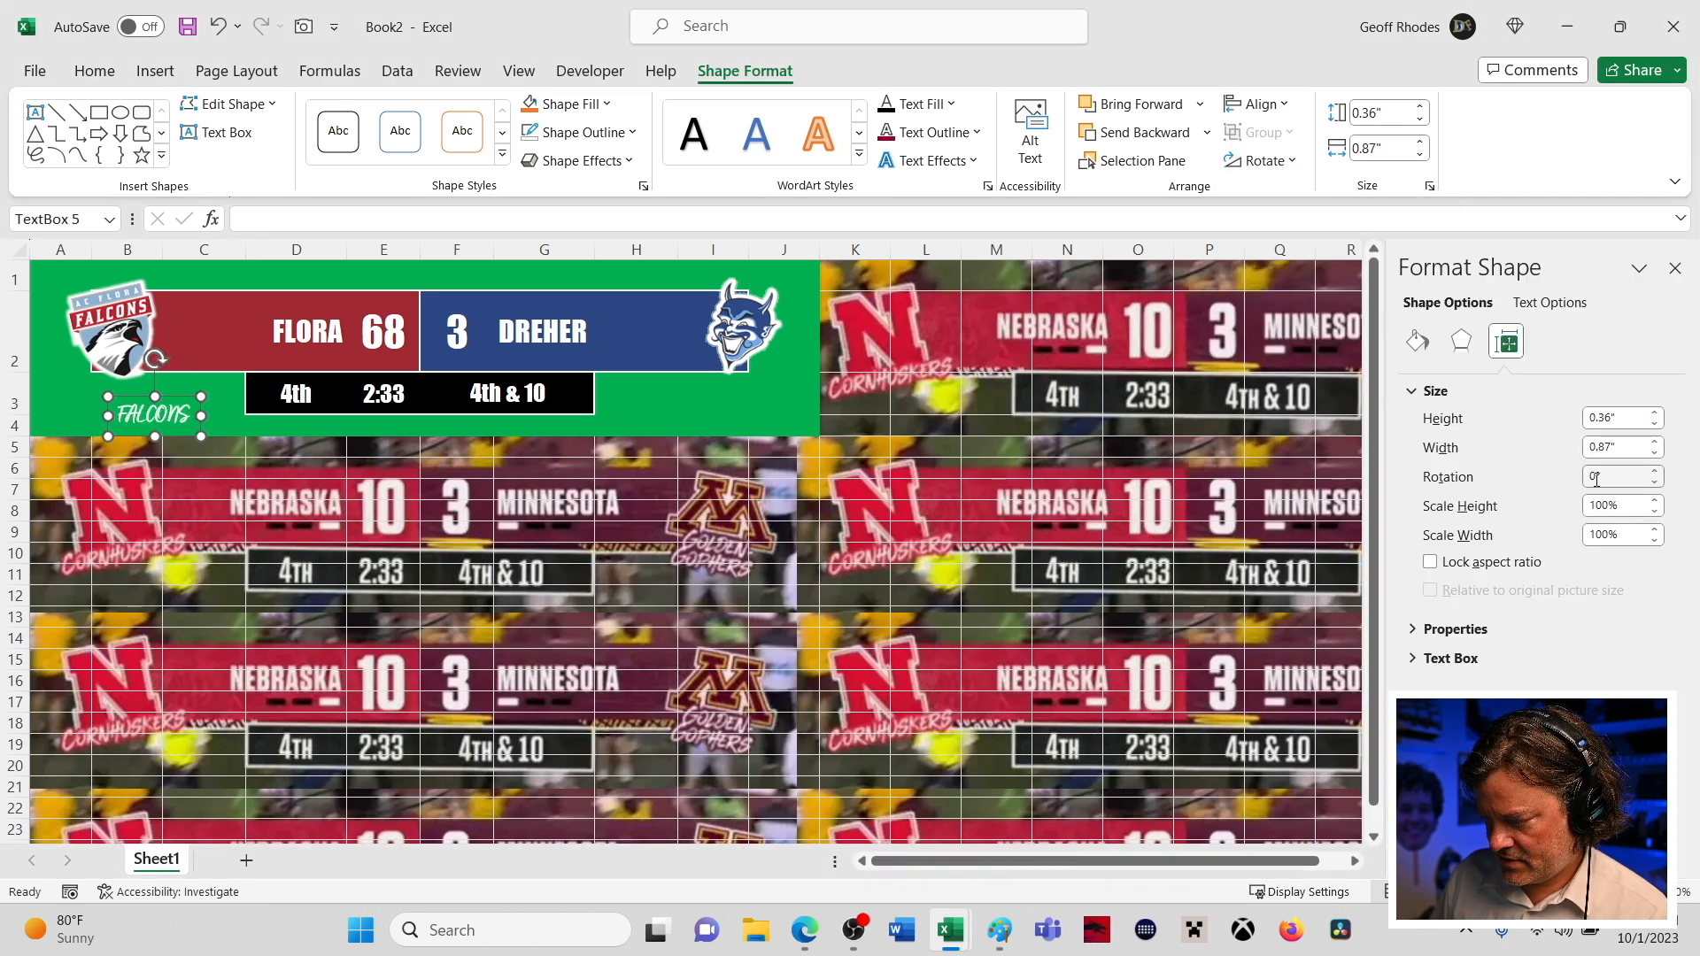
{"action": "left_click_drag", "start_coordinate": [1607, 479], "coordinate": [1525, 488]}
{"action": "type", "text": "-13"}
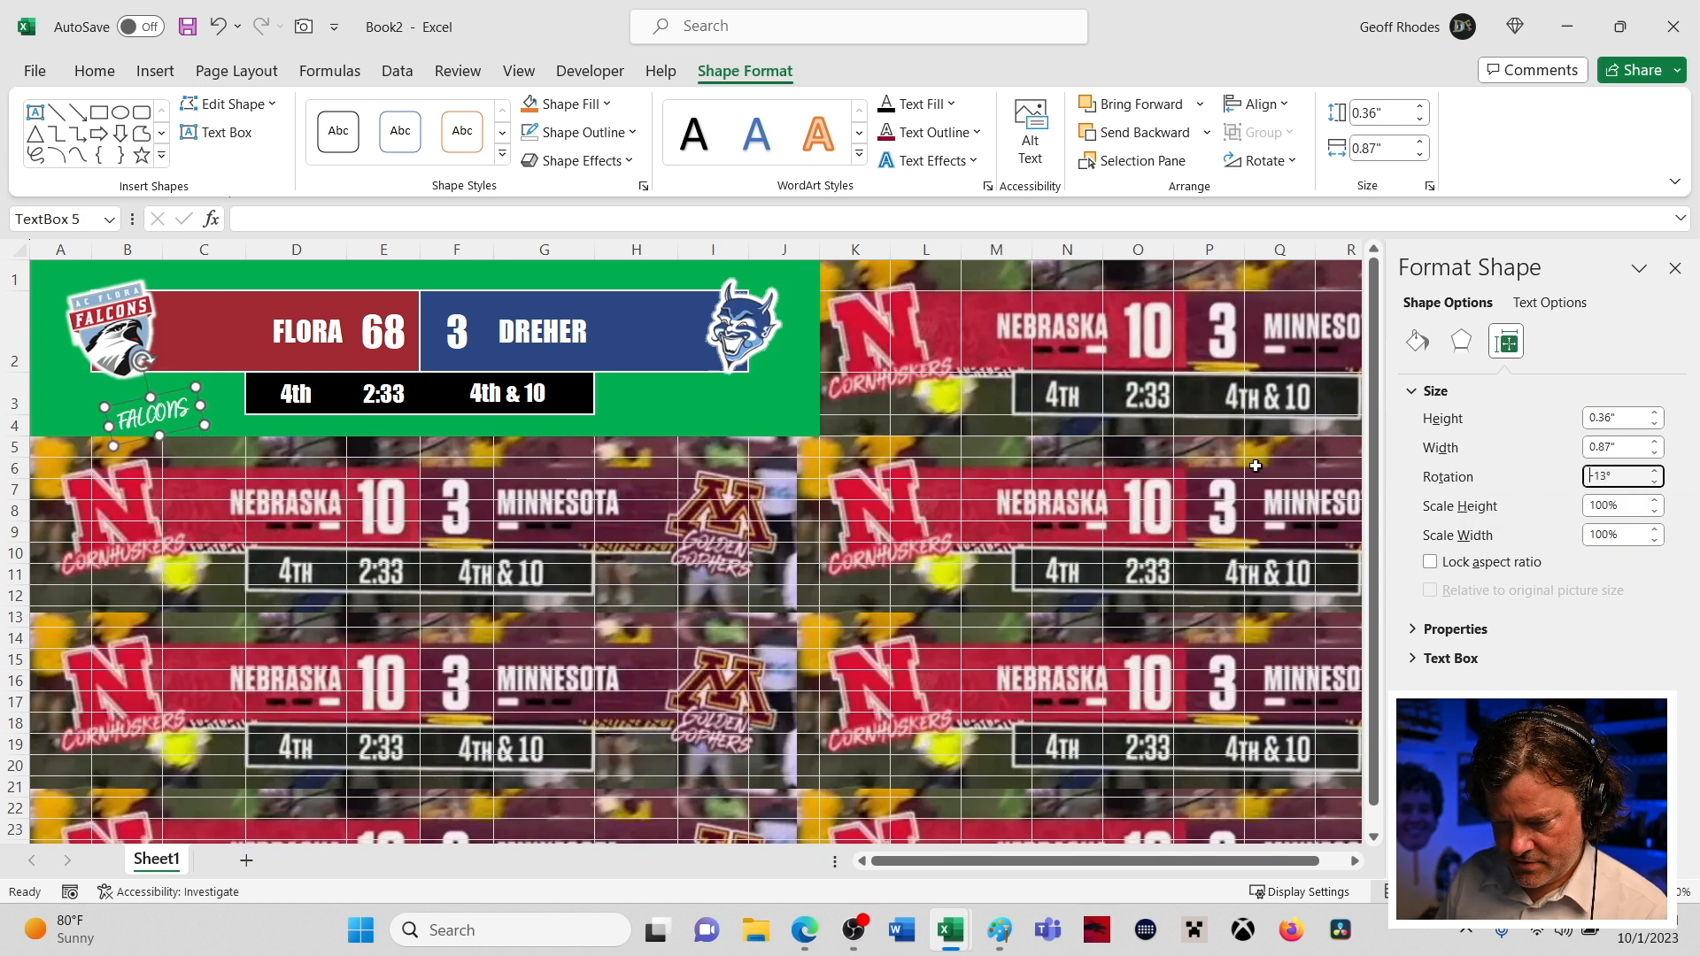
- Move the tilted FALCONS text up against the lower edge of the Falcons logo
{"action": "left_click_drag", "start_coordinate": [155, 415], "coordinate": [143, 396]}
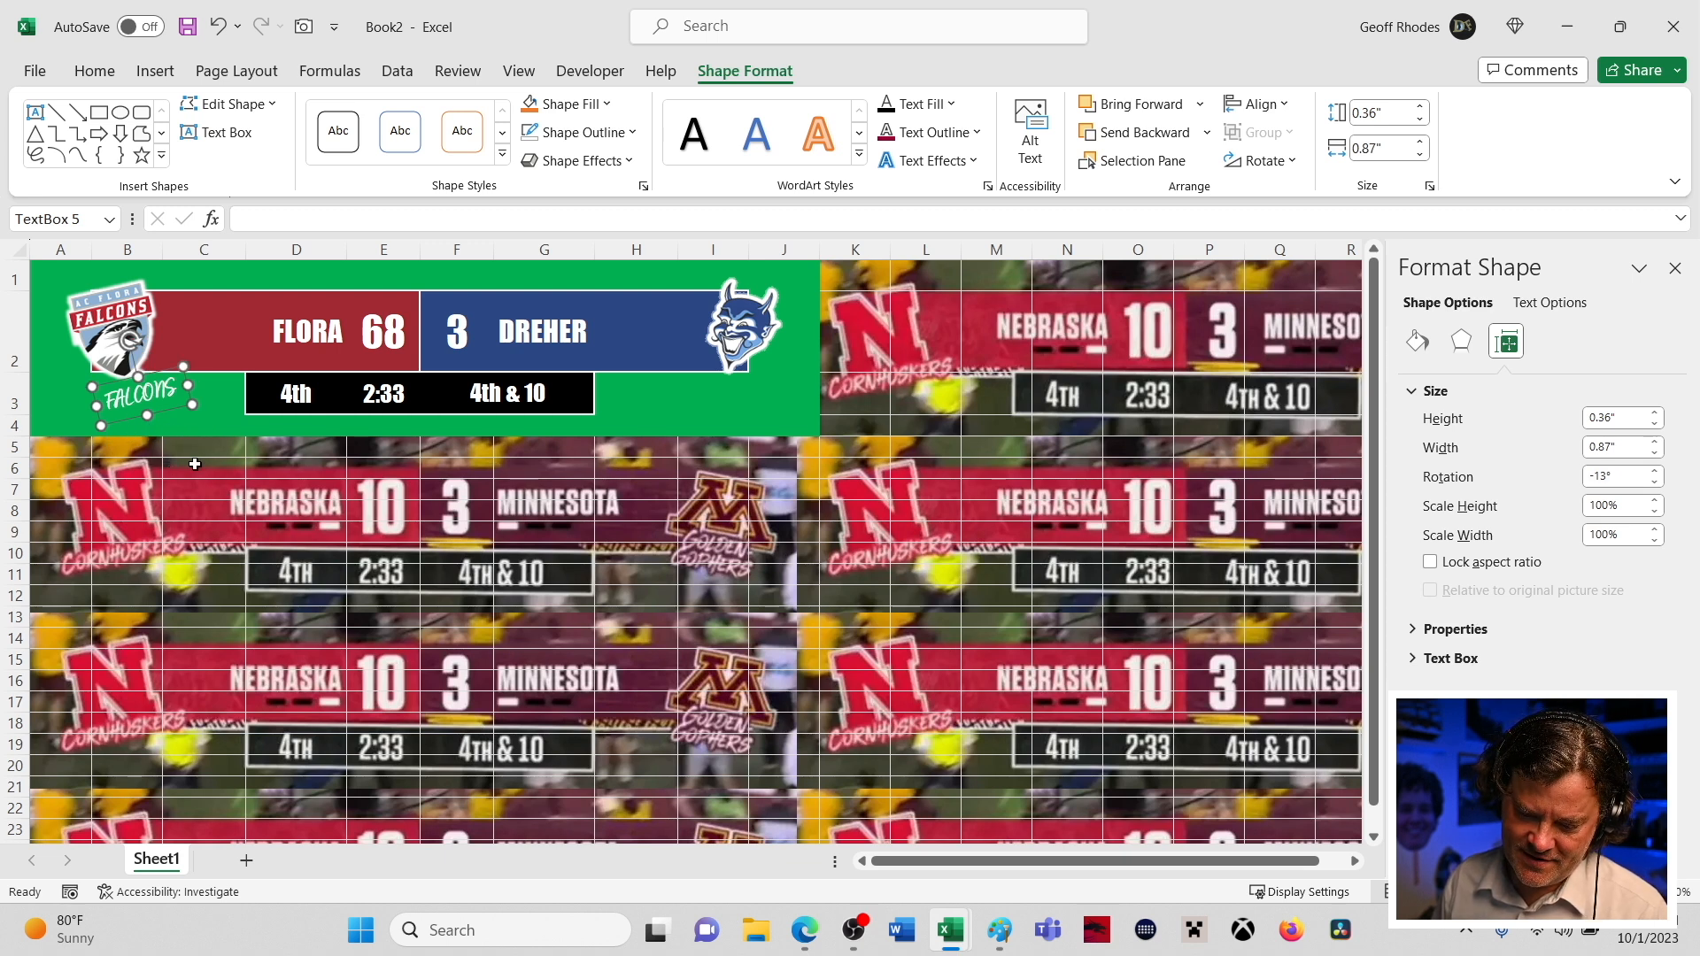
{"action": "left_click_drag", "start_coordinate": [168, 414], "coordinate": [168, 409]}
{"action": "left_click", "coordinate": [168, 408]}
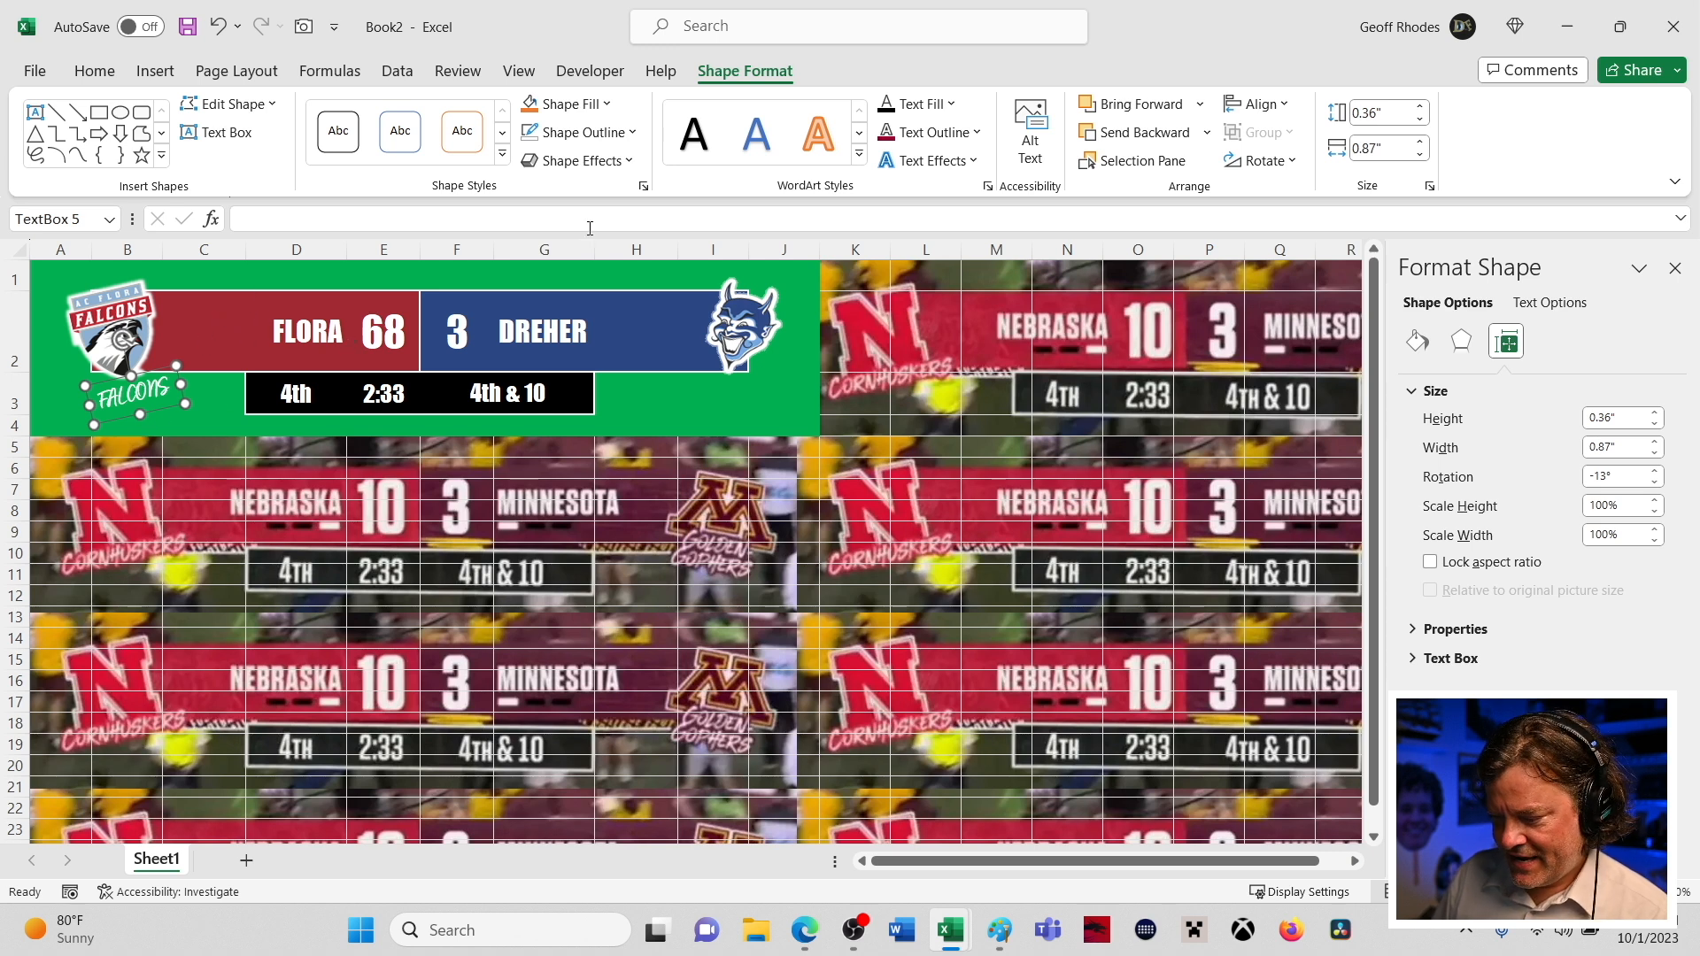
- Give the FALCONS text a white text outline
{"action": "left_click", "coordinate": [978, 135]}
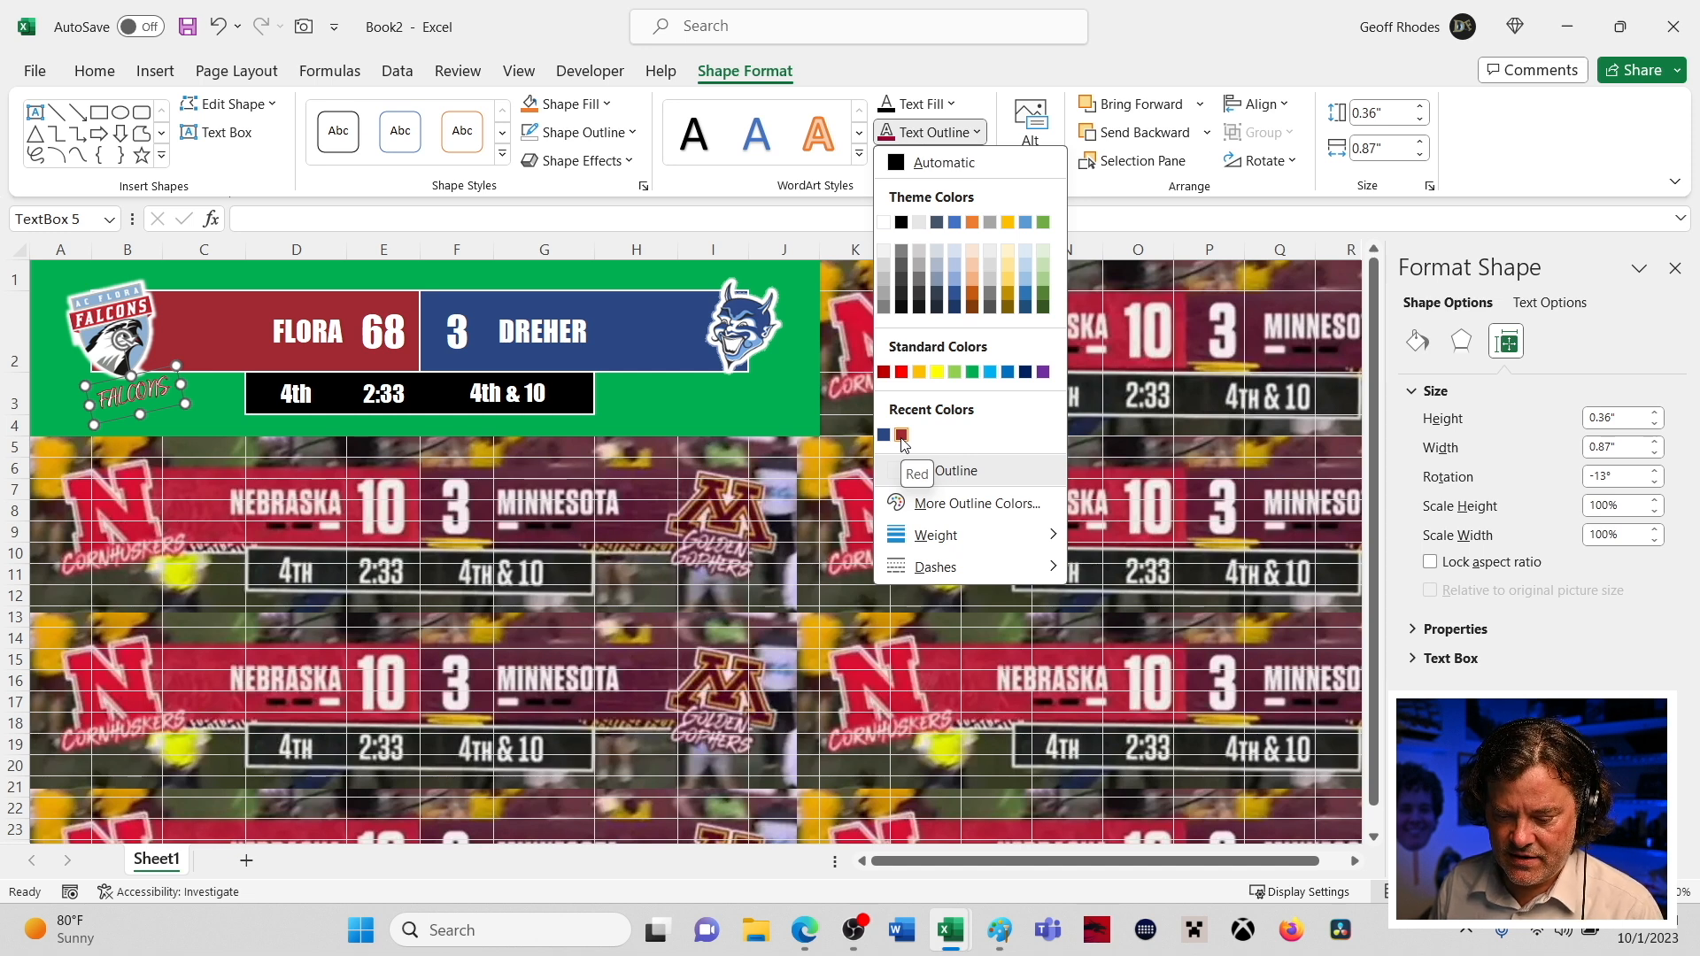
{"action": "left_click", "coordinate": [170, 408]}
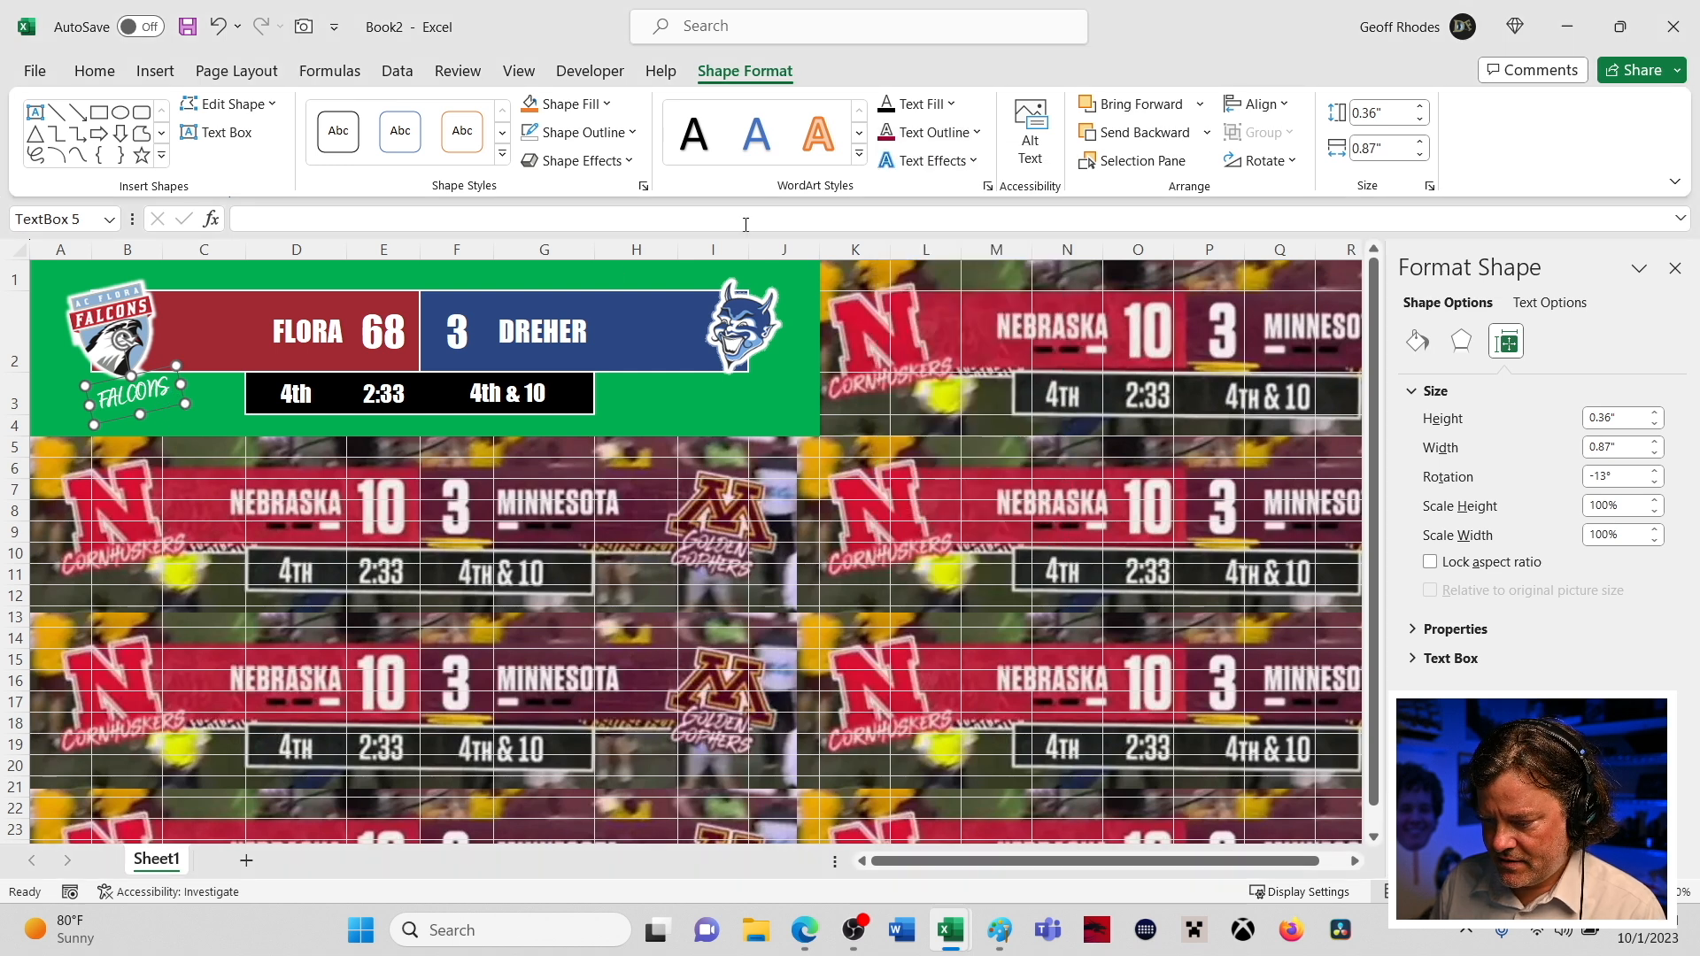
{"action": "left_click", "coordinate": [978, 132]}
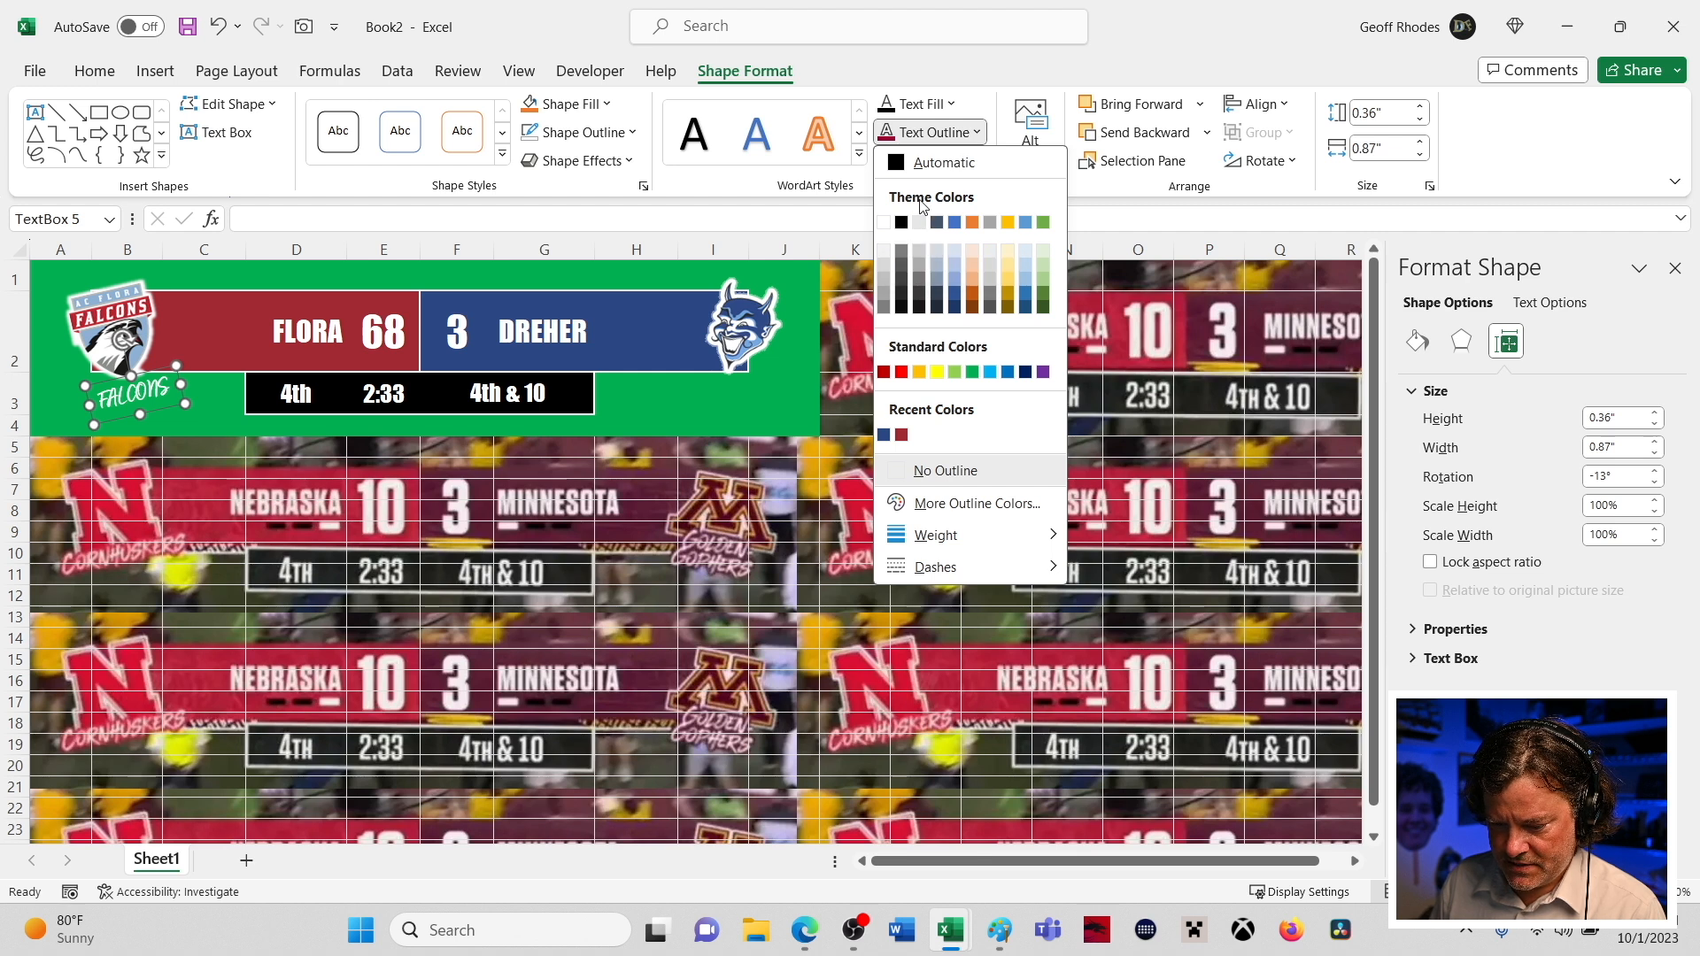
{"action": "left_click", "coordinate": [885, 224]}
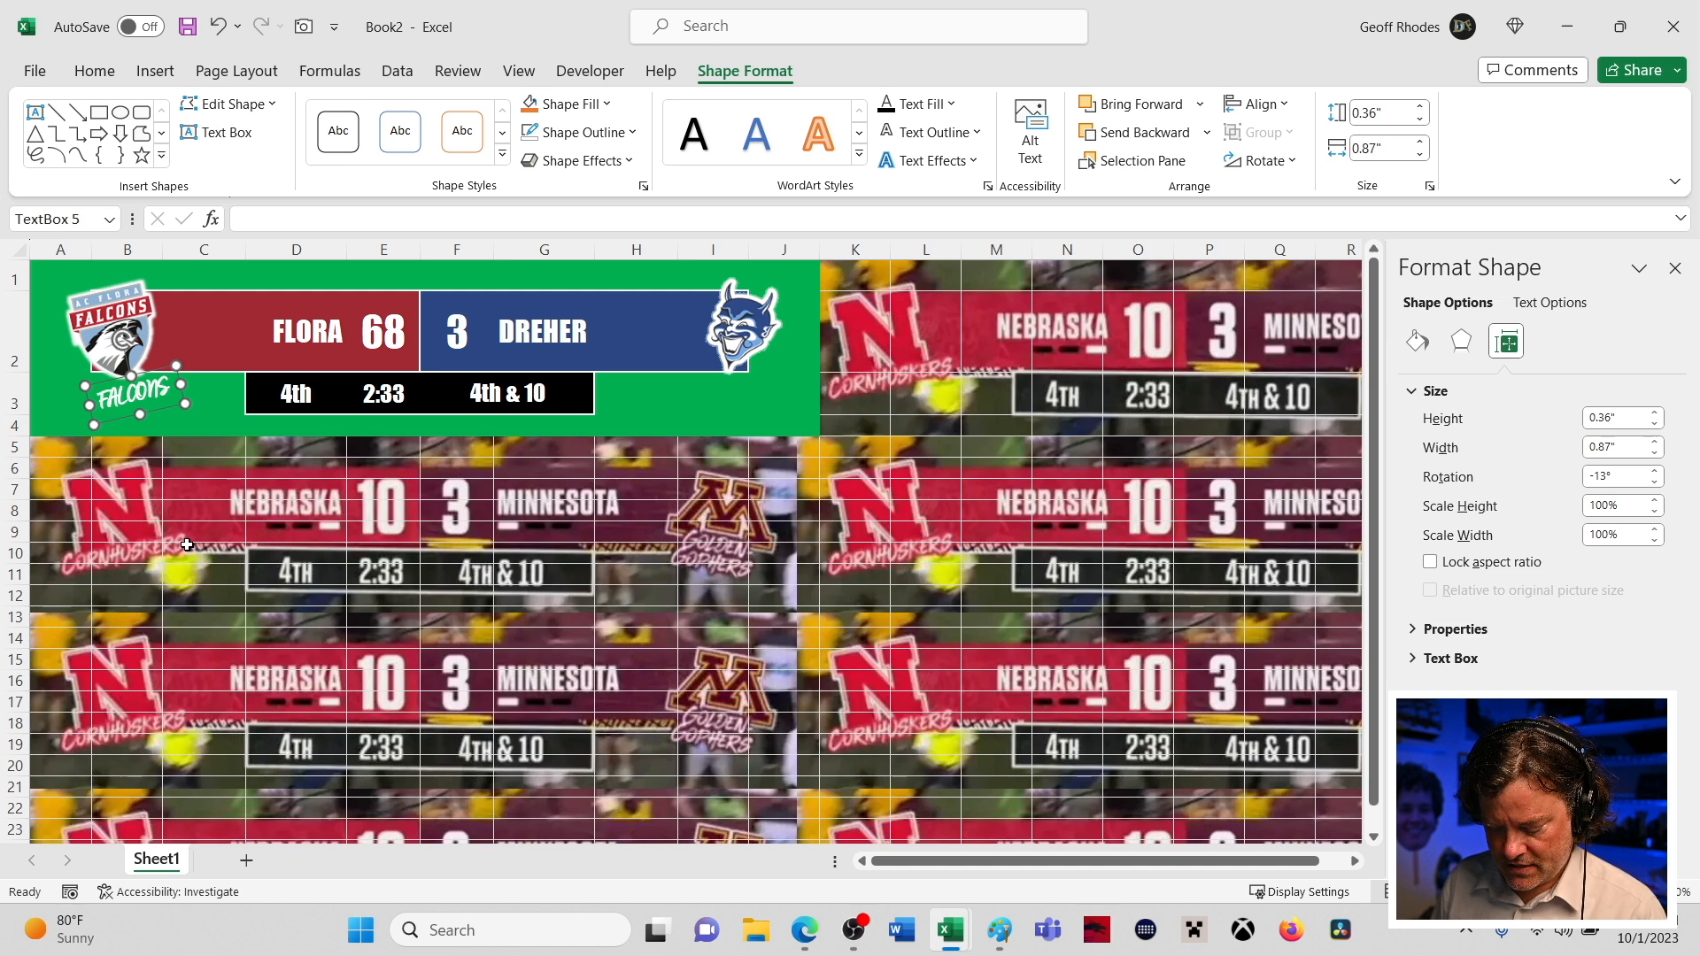
- Duplicate the outlined FALCONS text box and lay the copy almost exactly over the original
{"action": "key", "text": "ctrl+d"}
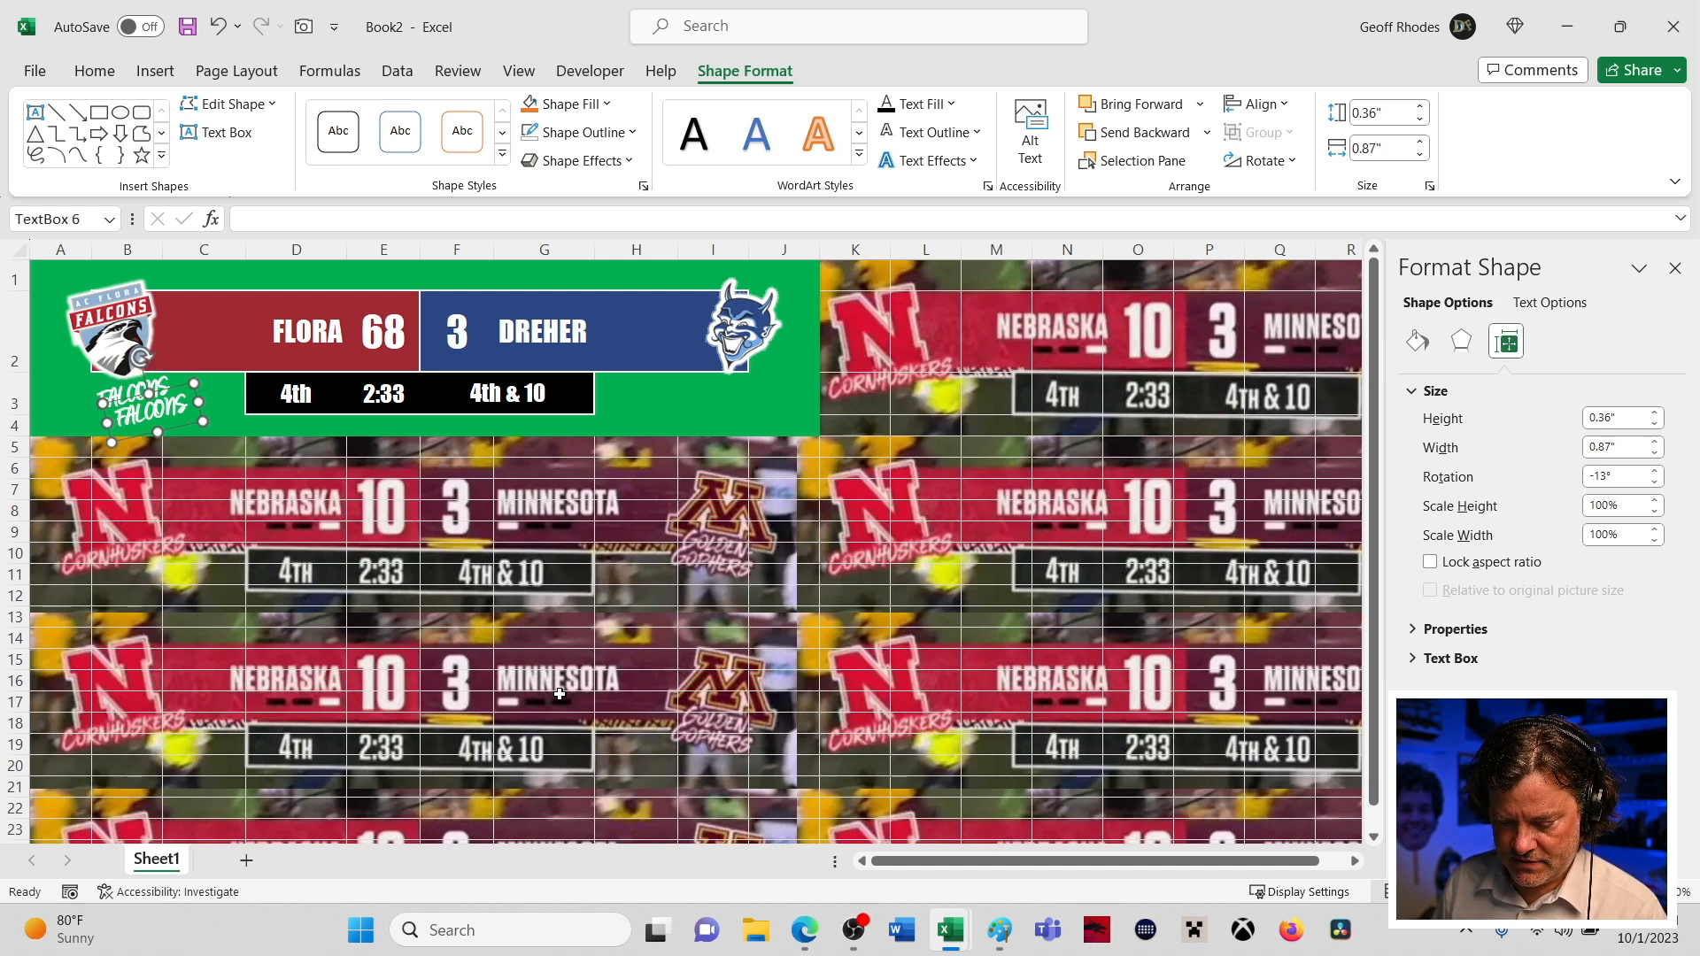
{"action": "left_click_drag", "start_coordinate": [184, 427], "coordinate": [166, 408]}
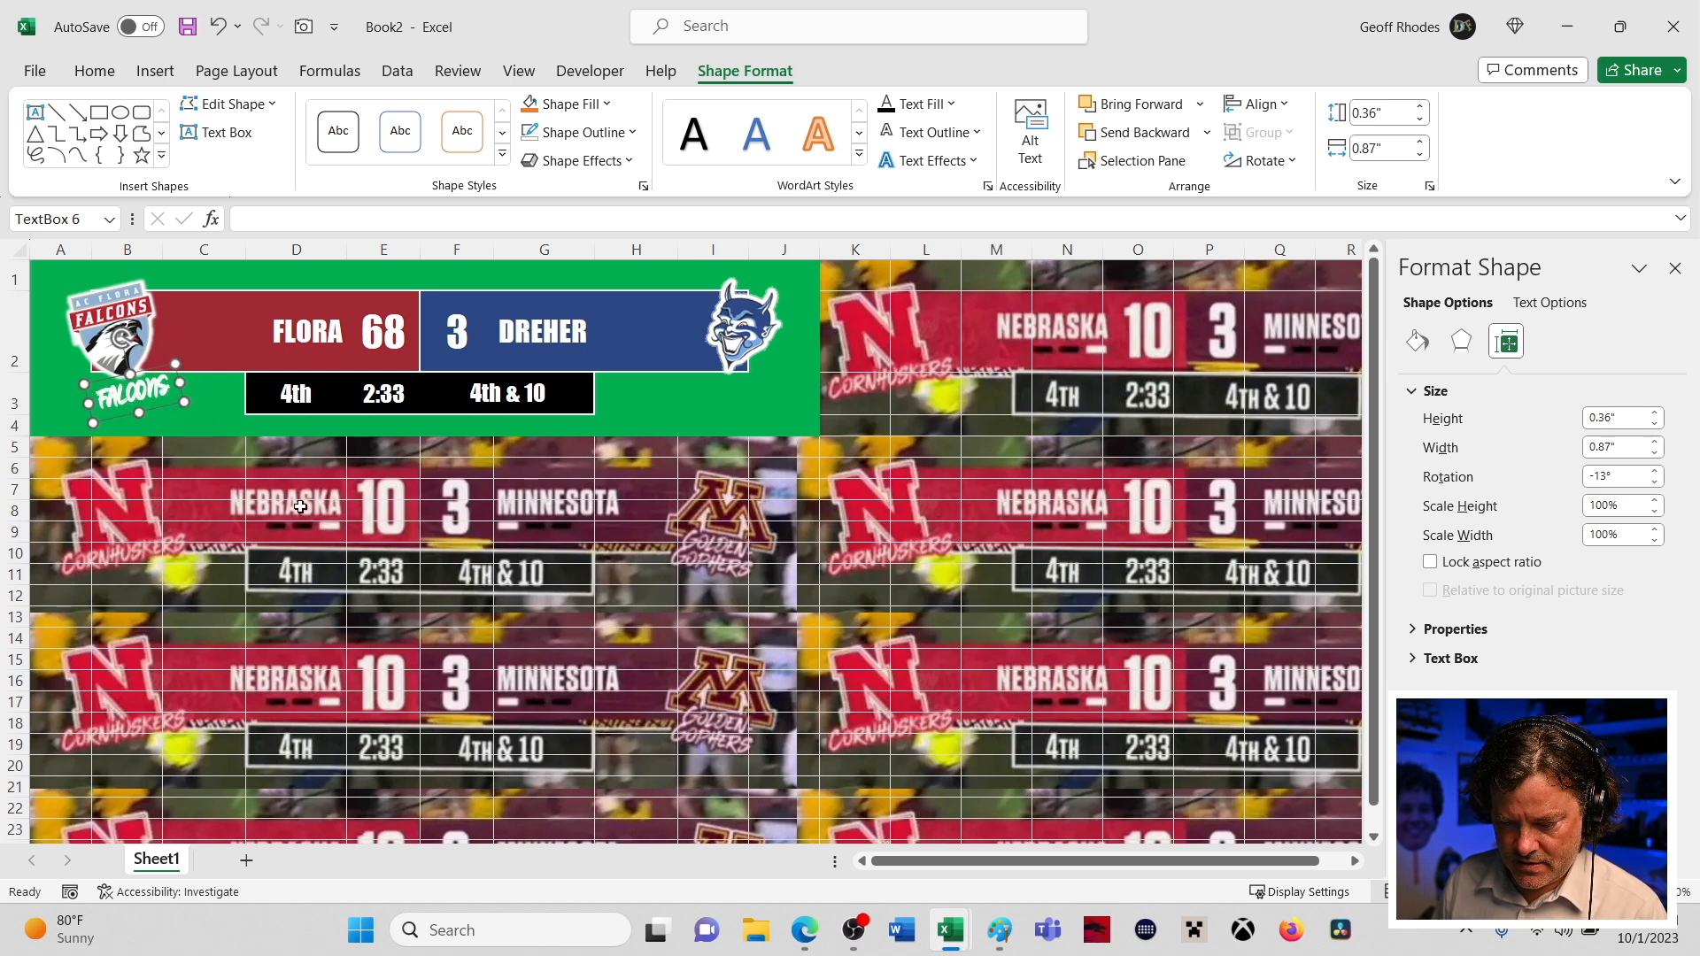
- Nudge the duplicated FALCONS text box slightly down and right over the original FALCONS text
{"action": "key", "text": "Down"}
{"action": "key", "text": "Down"}
{"action": "key", "text": "Down"}
{"action": "key", "text": "Right"}
{"action": "key", "text": "Right"}
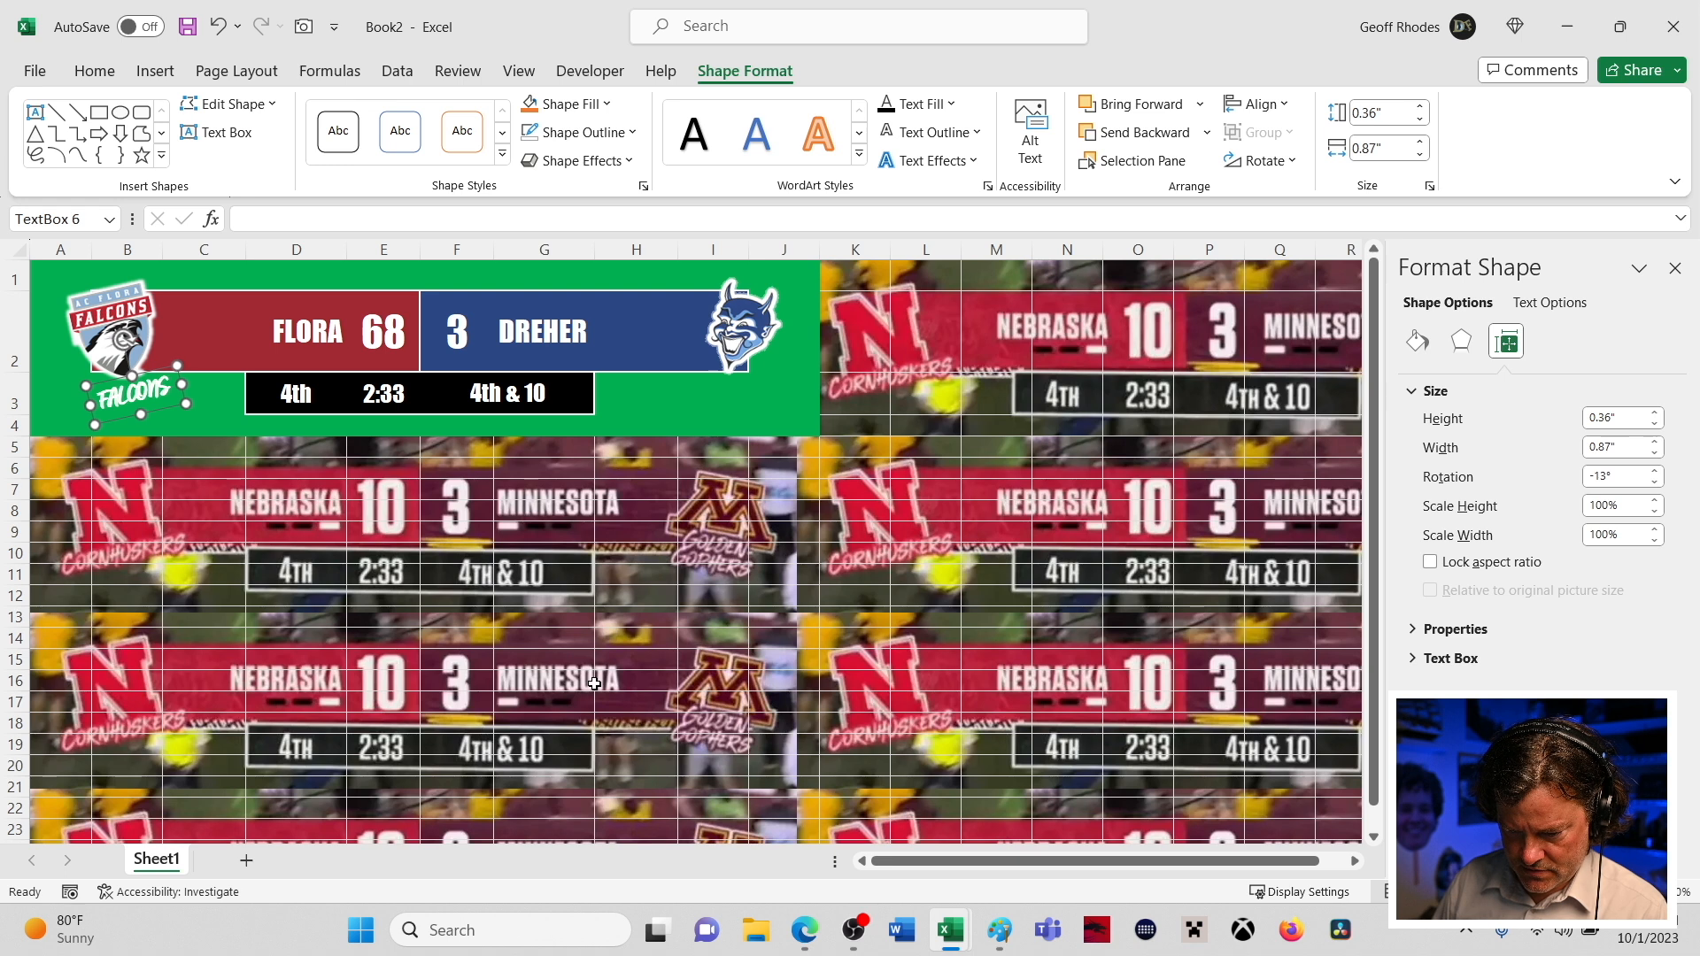
{"action": "key", "text": "Up"}
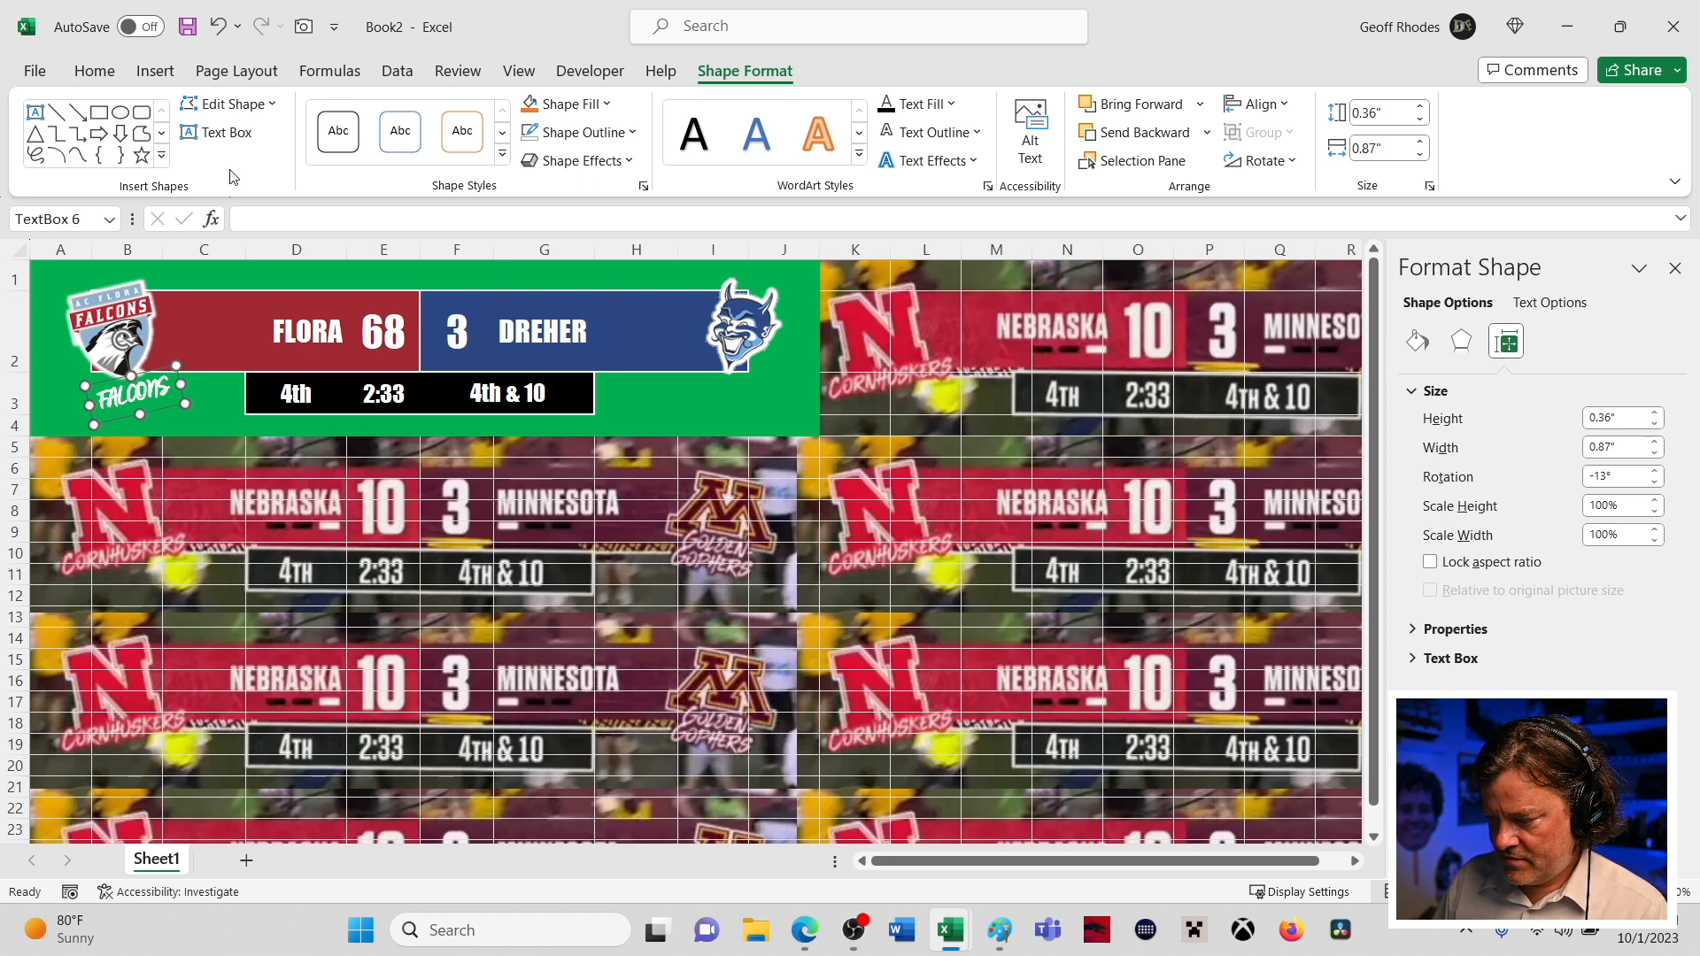
- Change the text outline of the FALCONS copy to the recently used dark red
{"action": "left_click", "coordinate": [155, 75]}
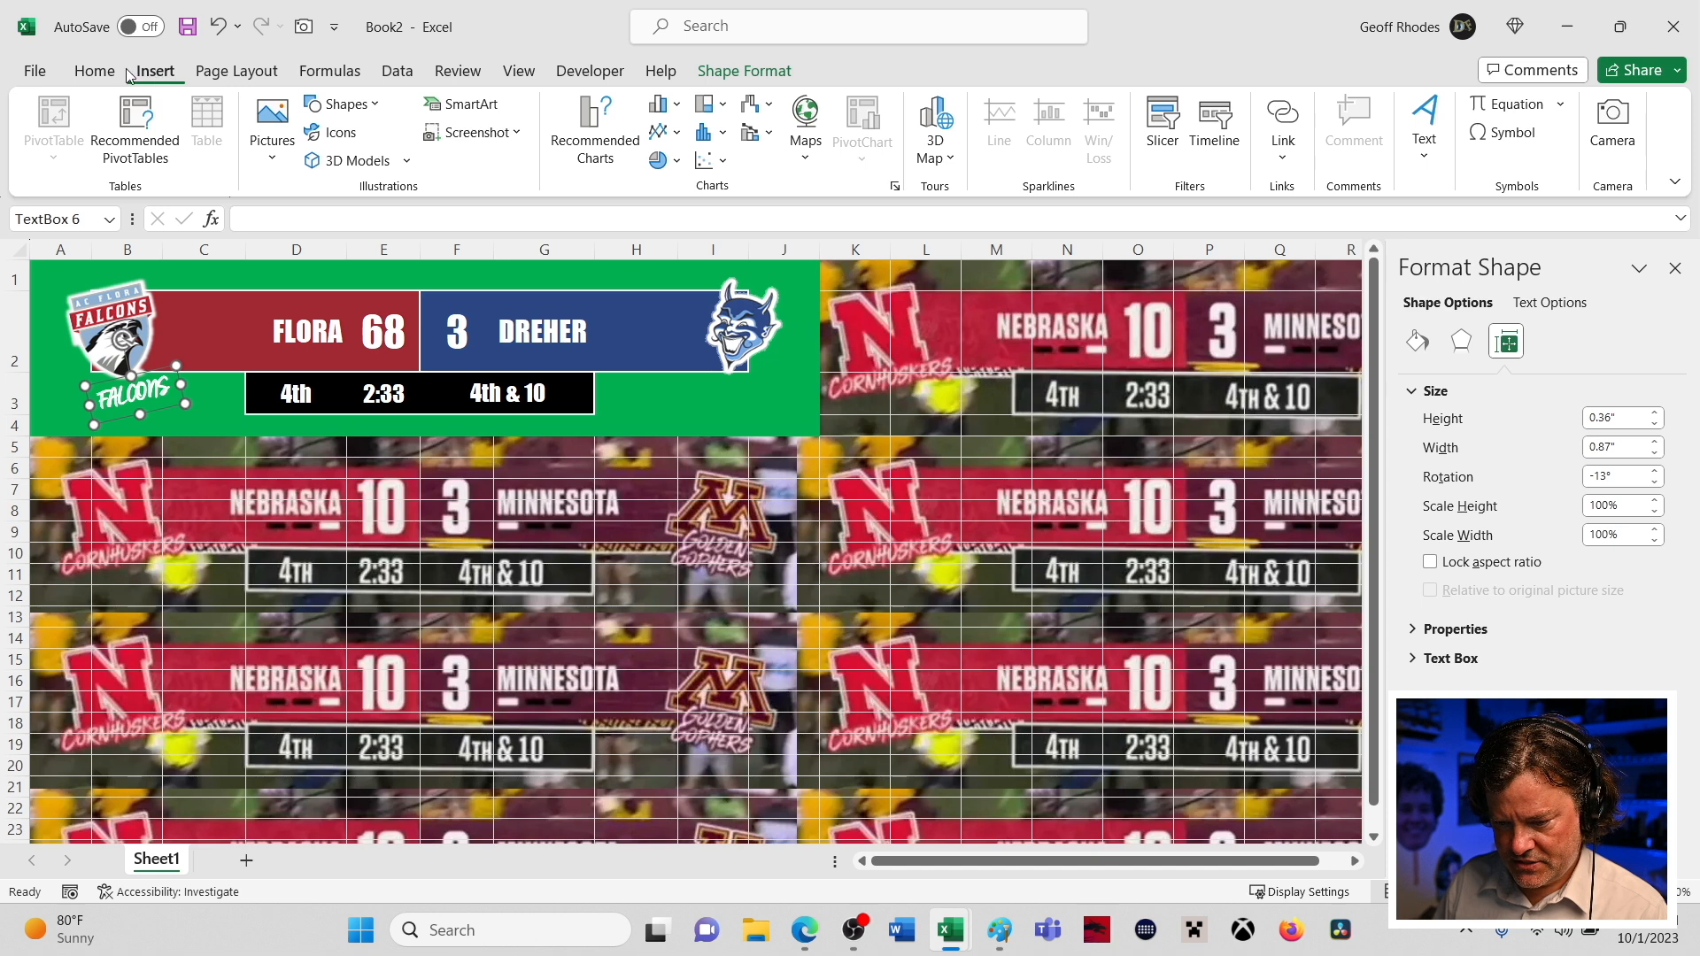
{"action": "left_click", "coordinate": [746, 74]}
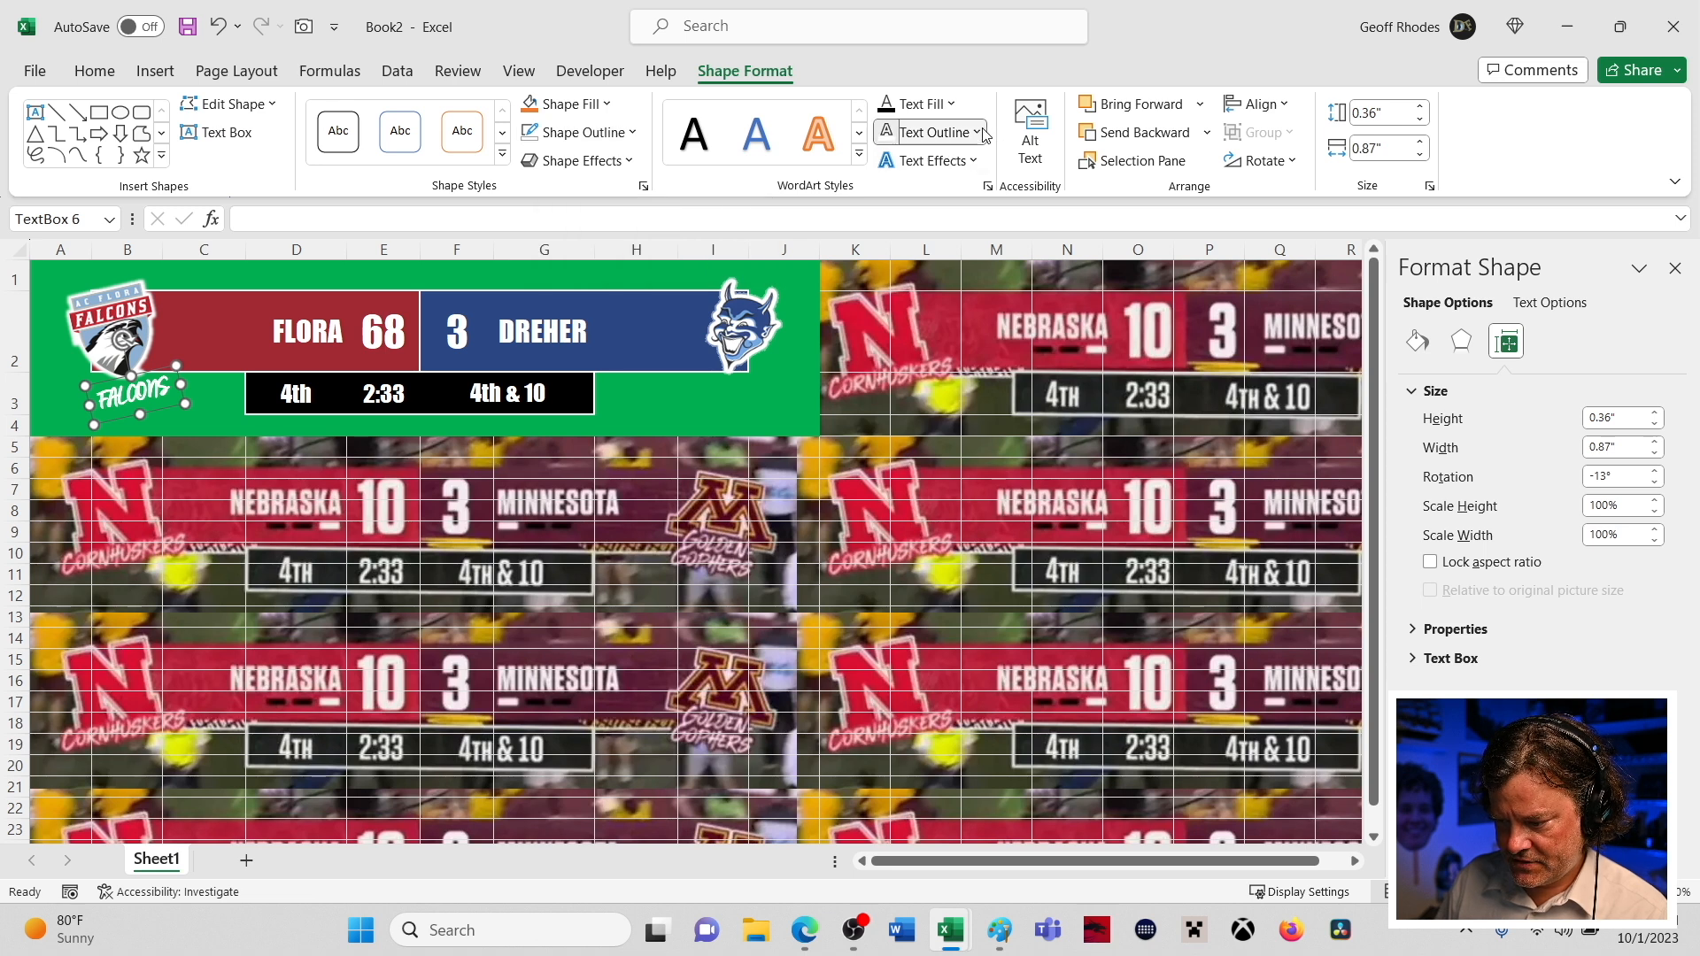
{"action": "left_click", "coordinate": [931, 133]}
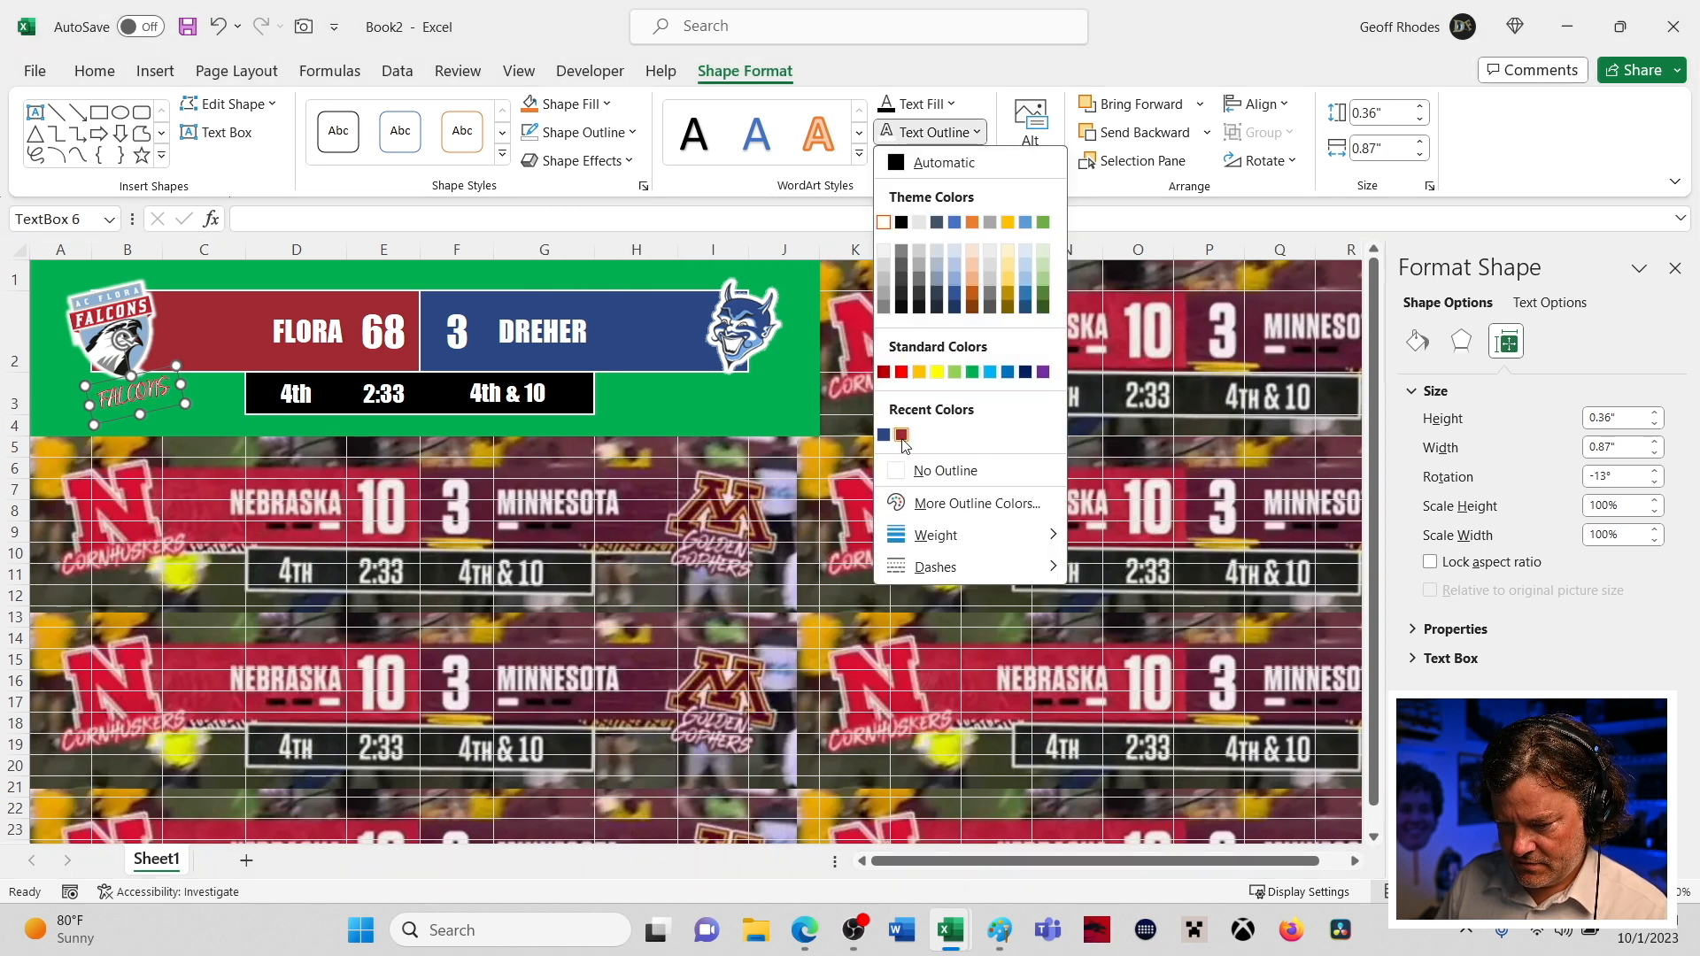
{"action": "left_click", "coordinate": [902, 435]}
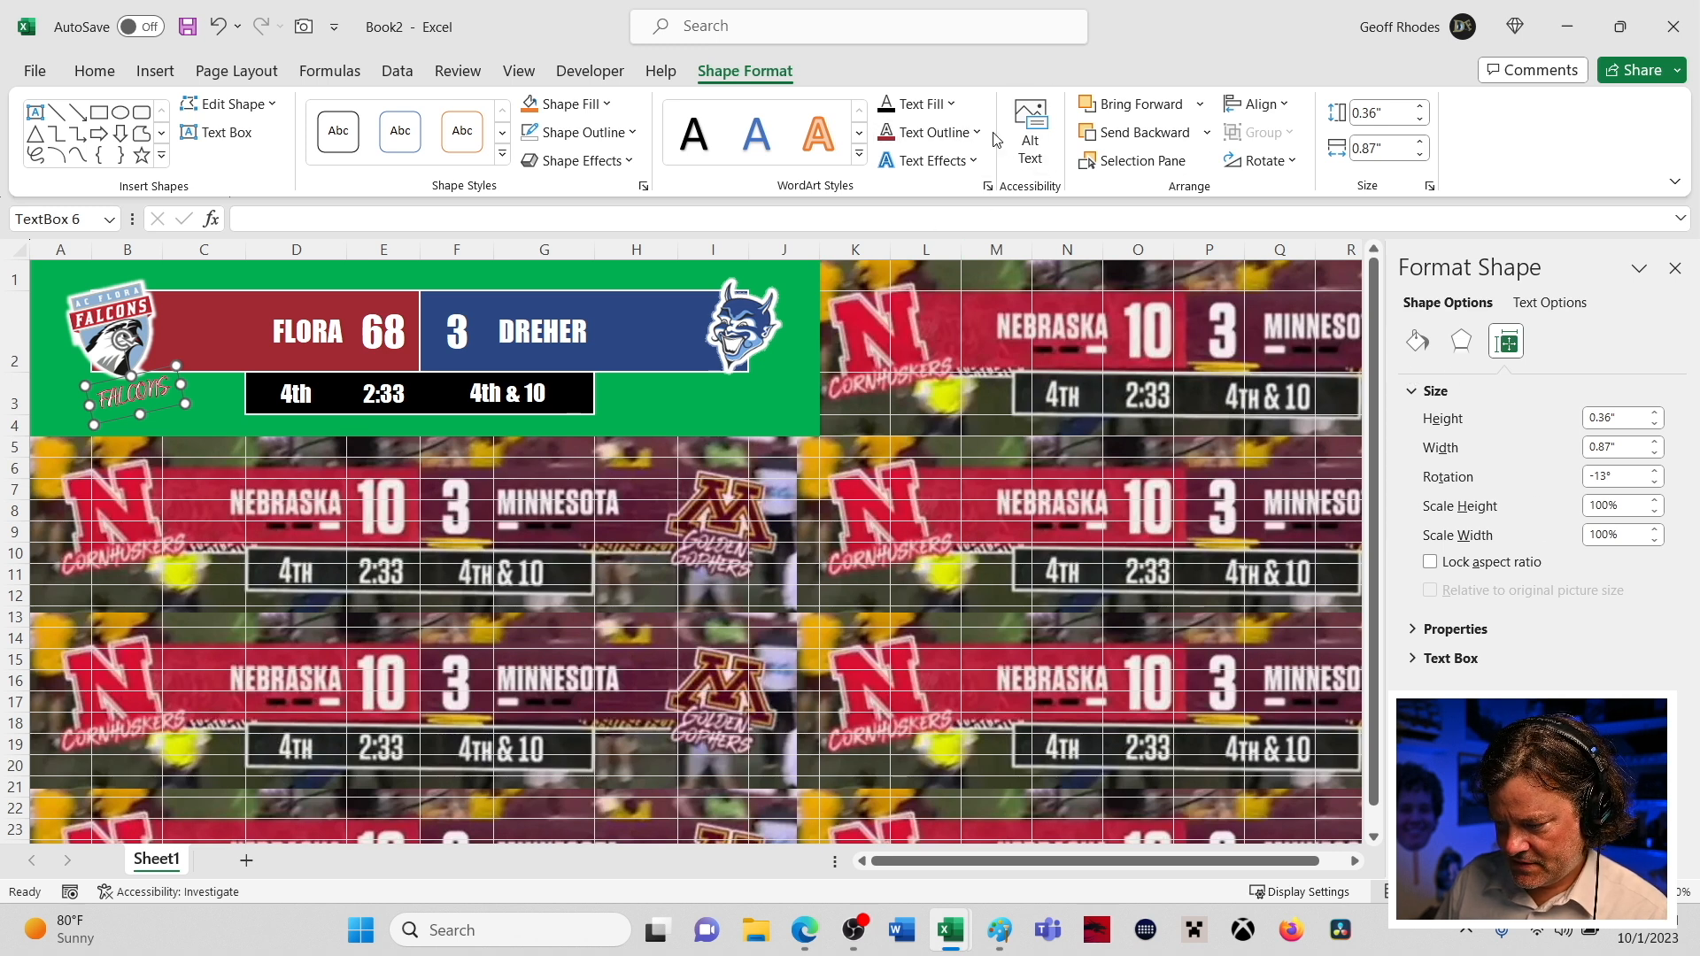
- Add a dark red 10 pt text glow to the FALCONS copy and send it backward behind the white FALCONS text
{"action": "left_click", "coordinate": [977, 162]}
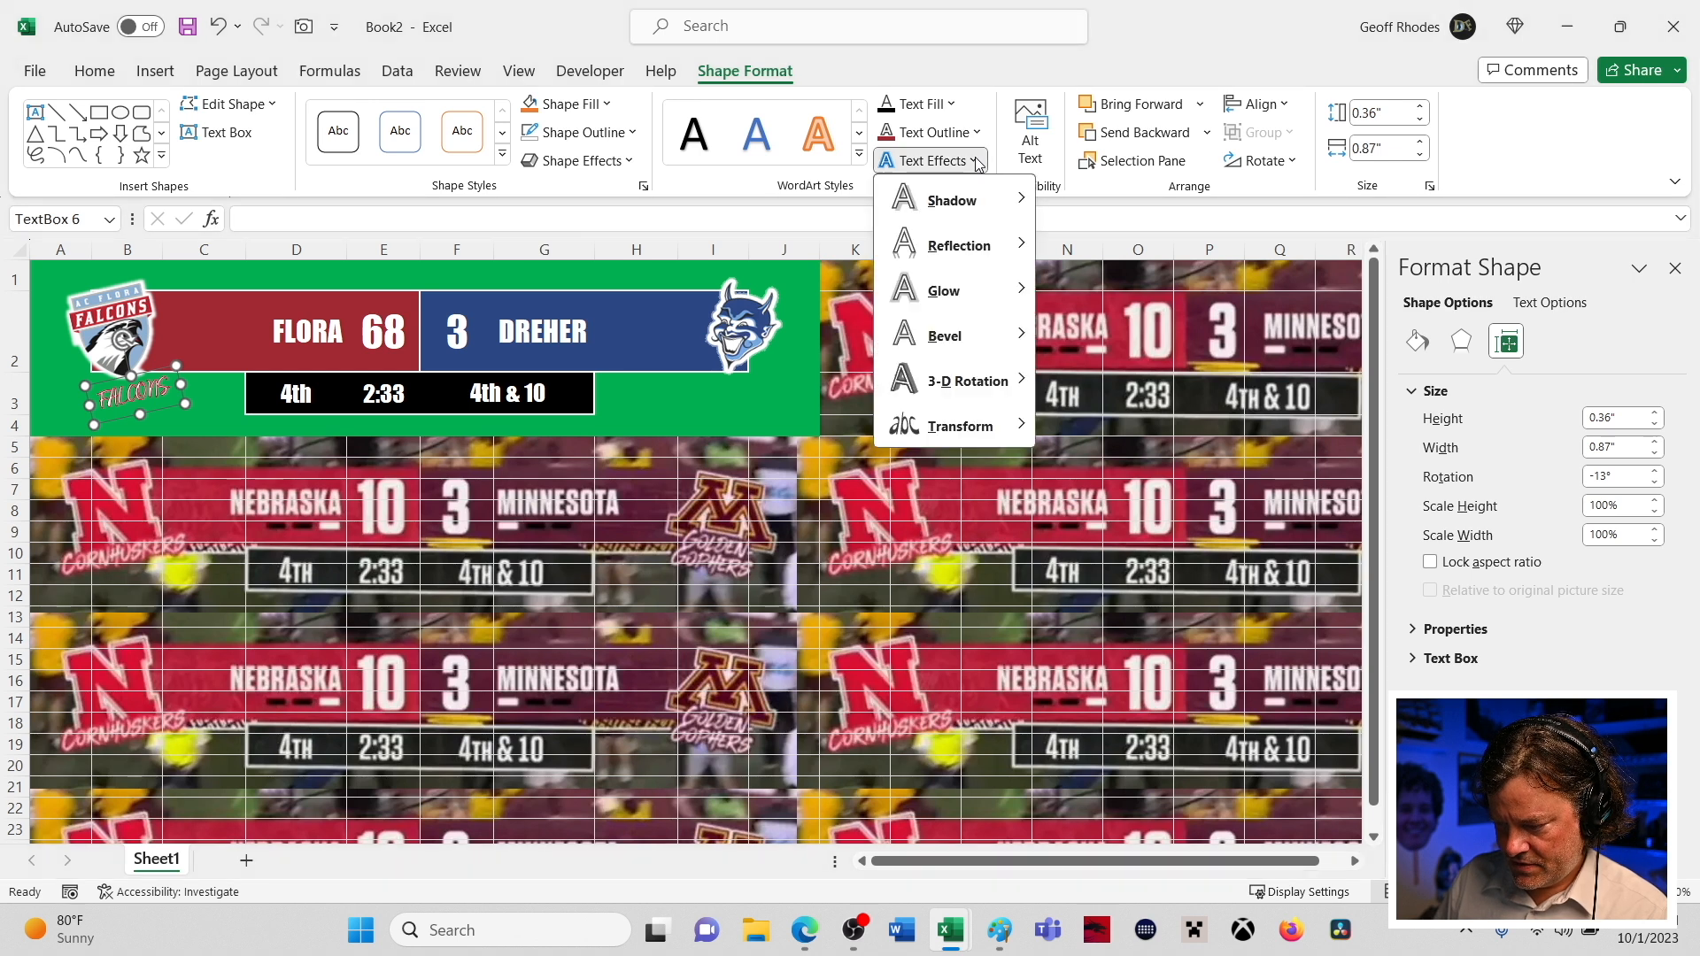
{"action": "mouse_move", "coordinate": [1018, 301]}
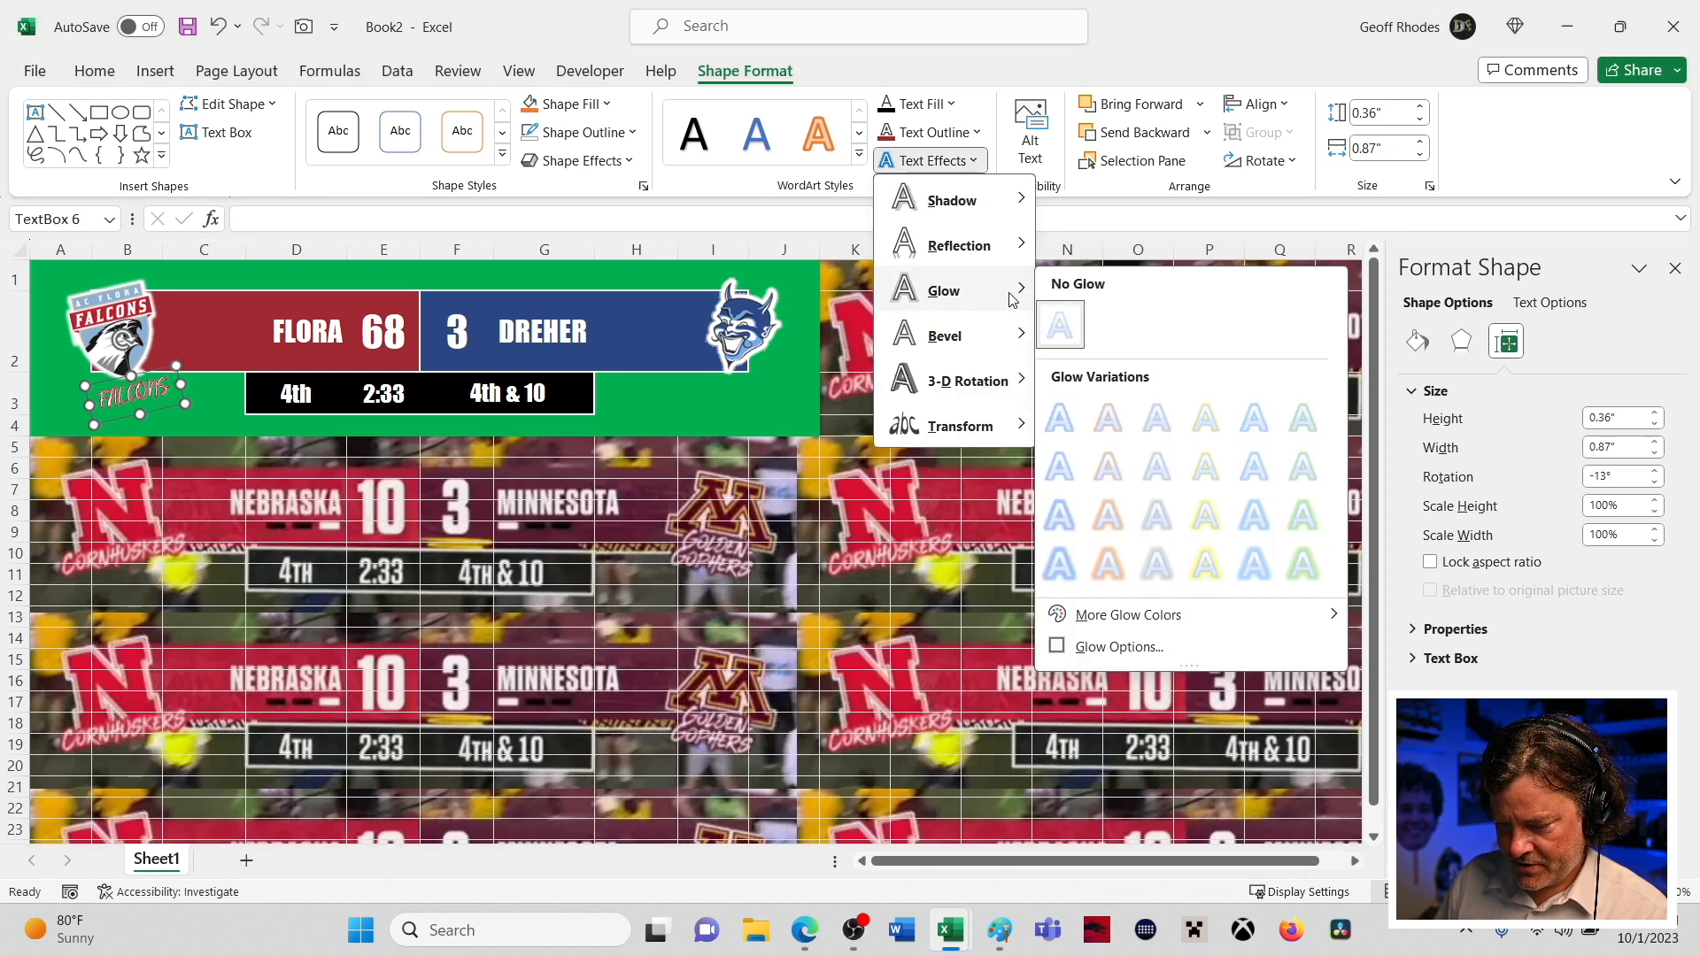
{"action": "left_click", "coordinate": [1093, 646]}
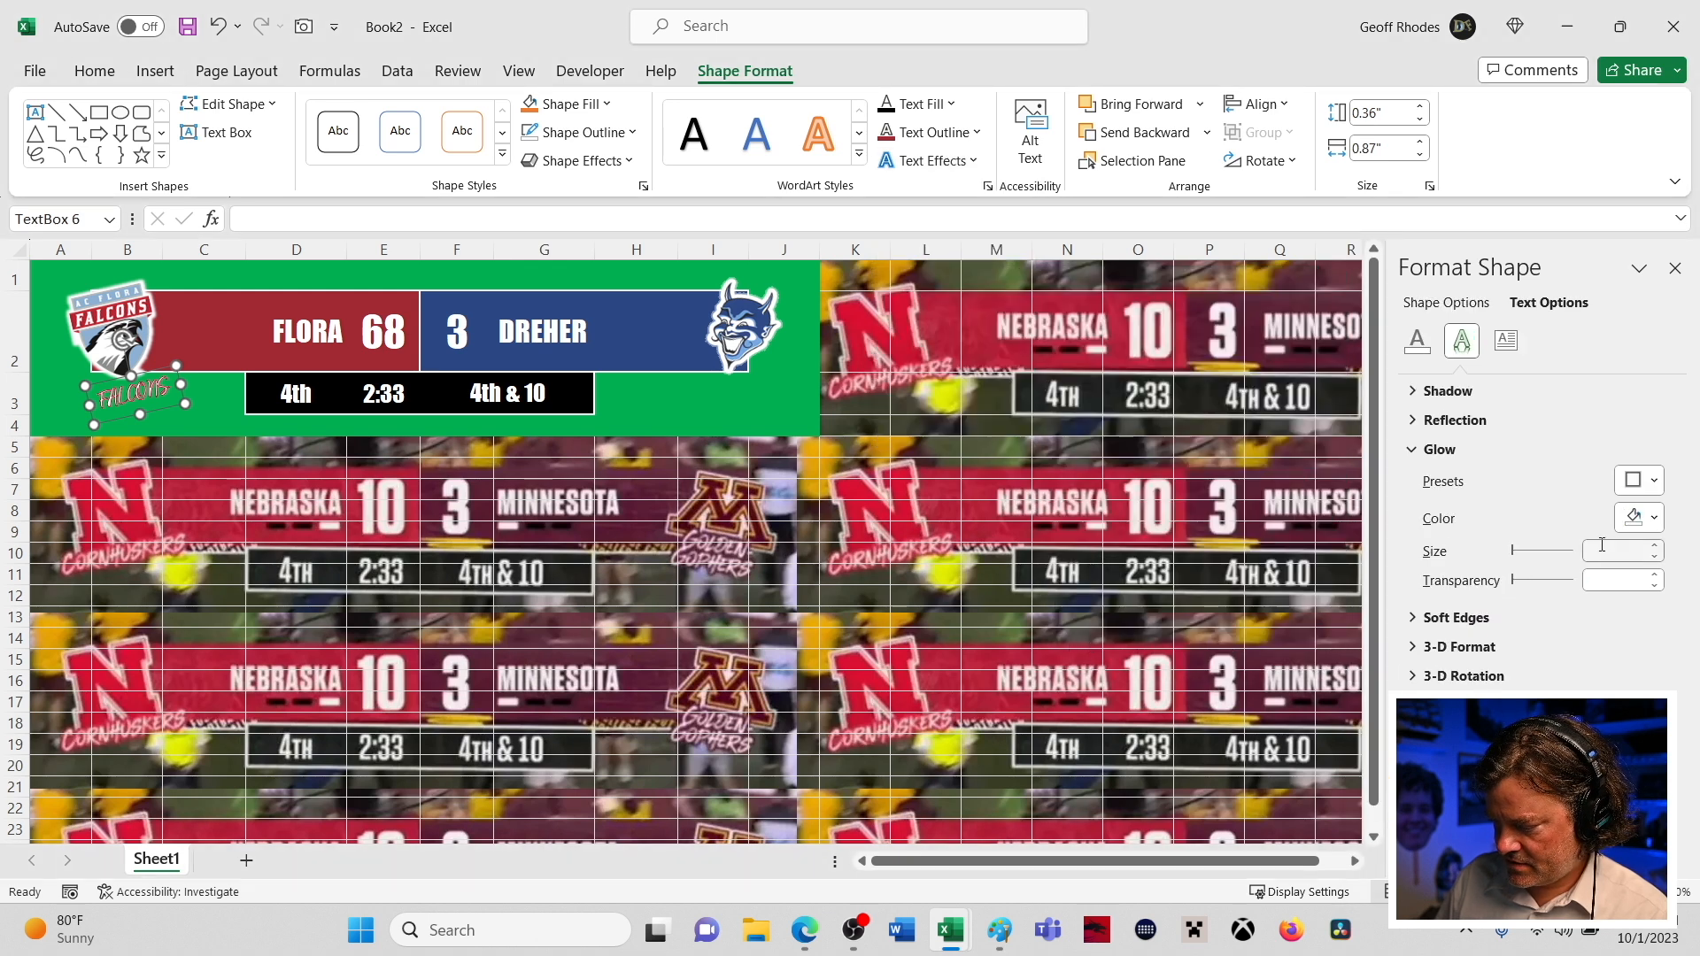
{"action": "left_click", "coordinate": [1655, 520]}
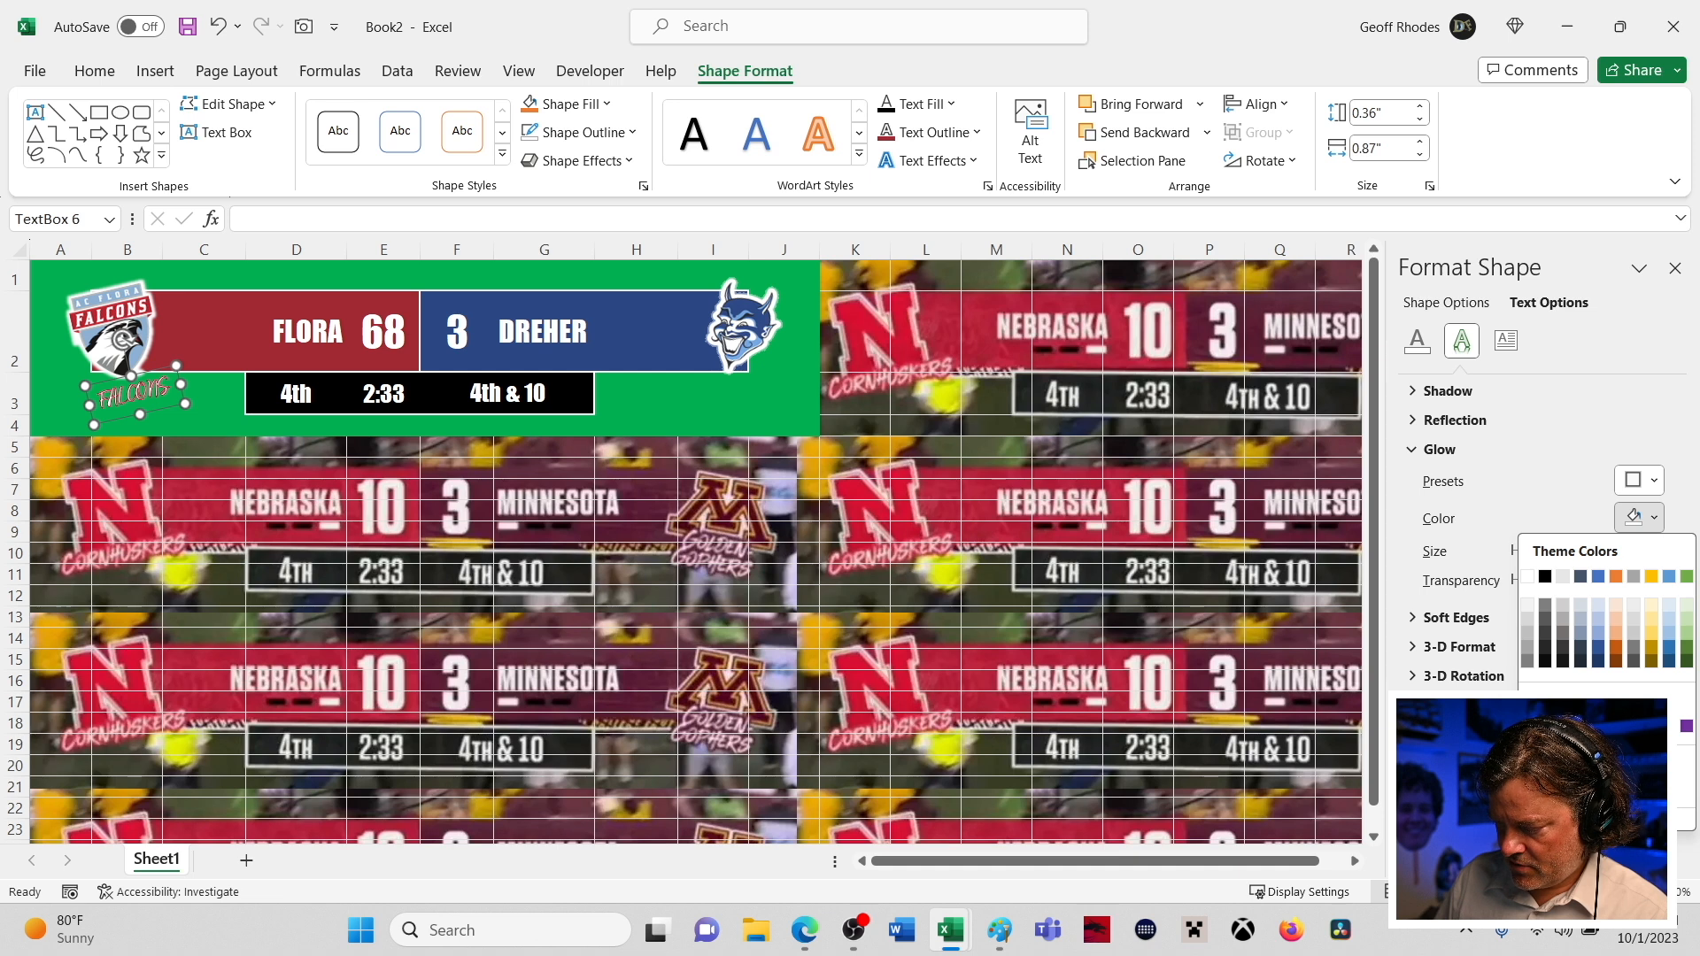
{"action": "left_click", "coordinate": [1528, 789]}
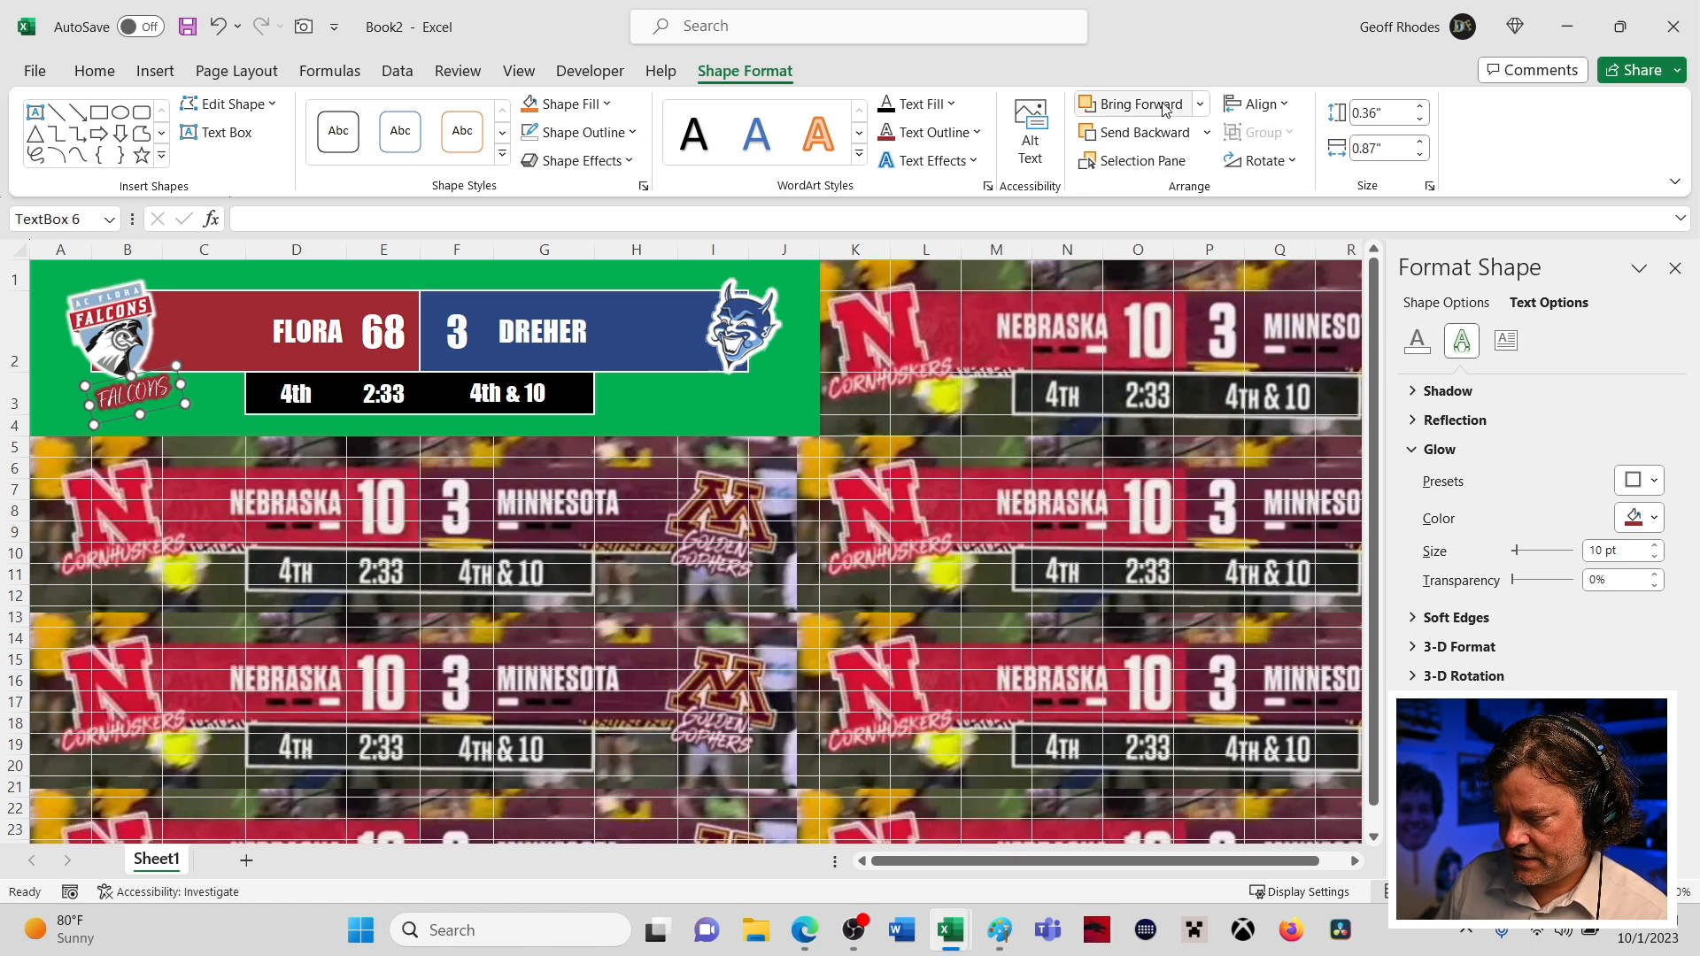
{"action": "left_click", "coordinate": [1140, 134]}
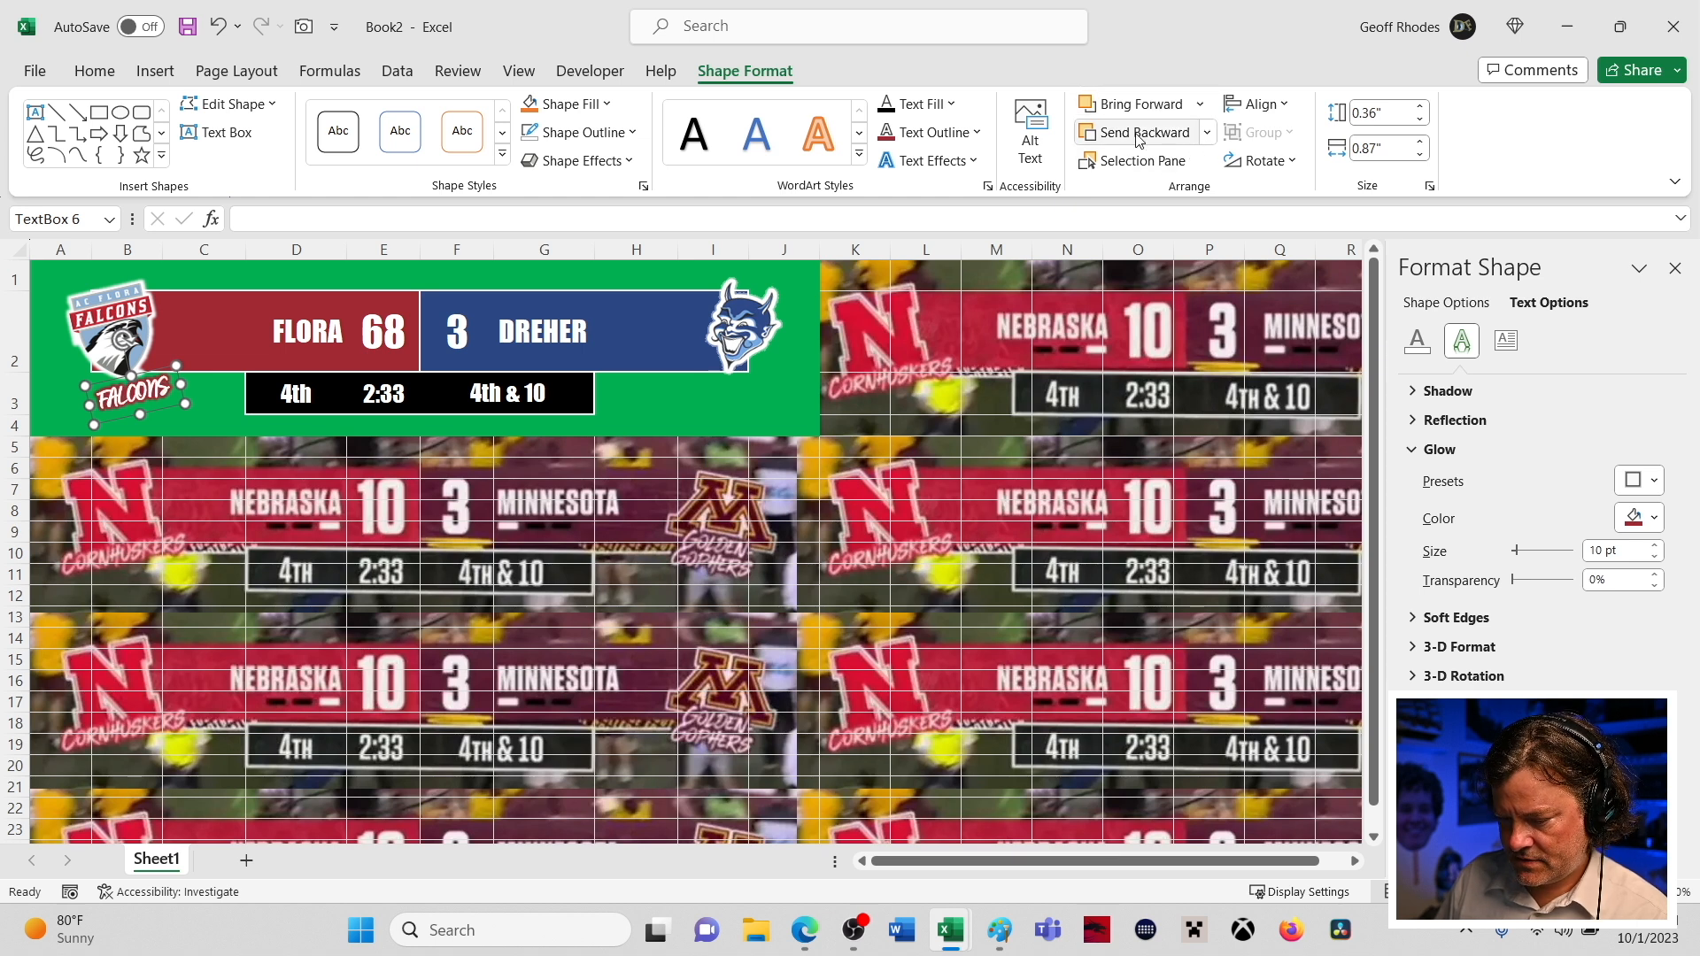
{"action": "left_click", "coordinate": [144, 521]}
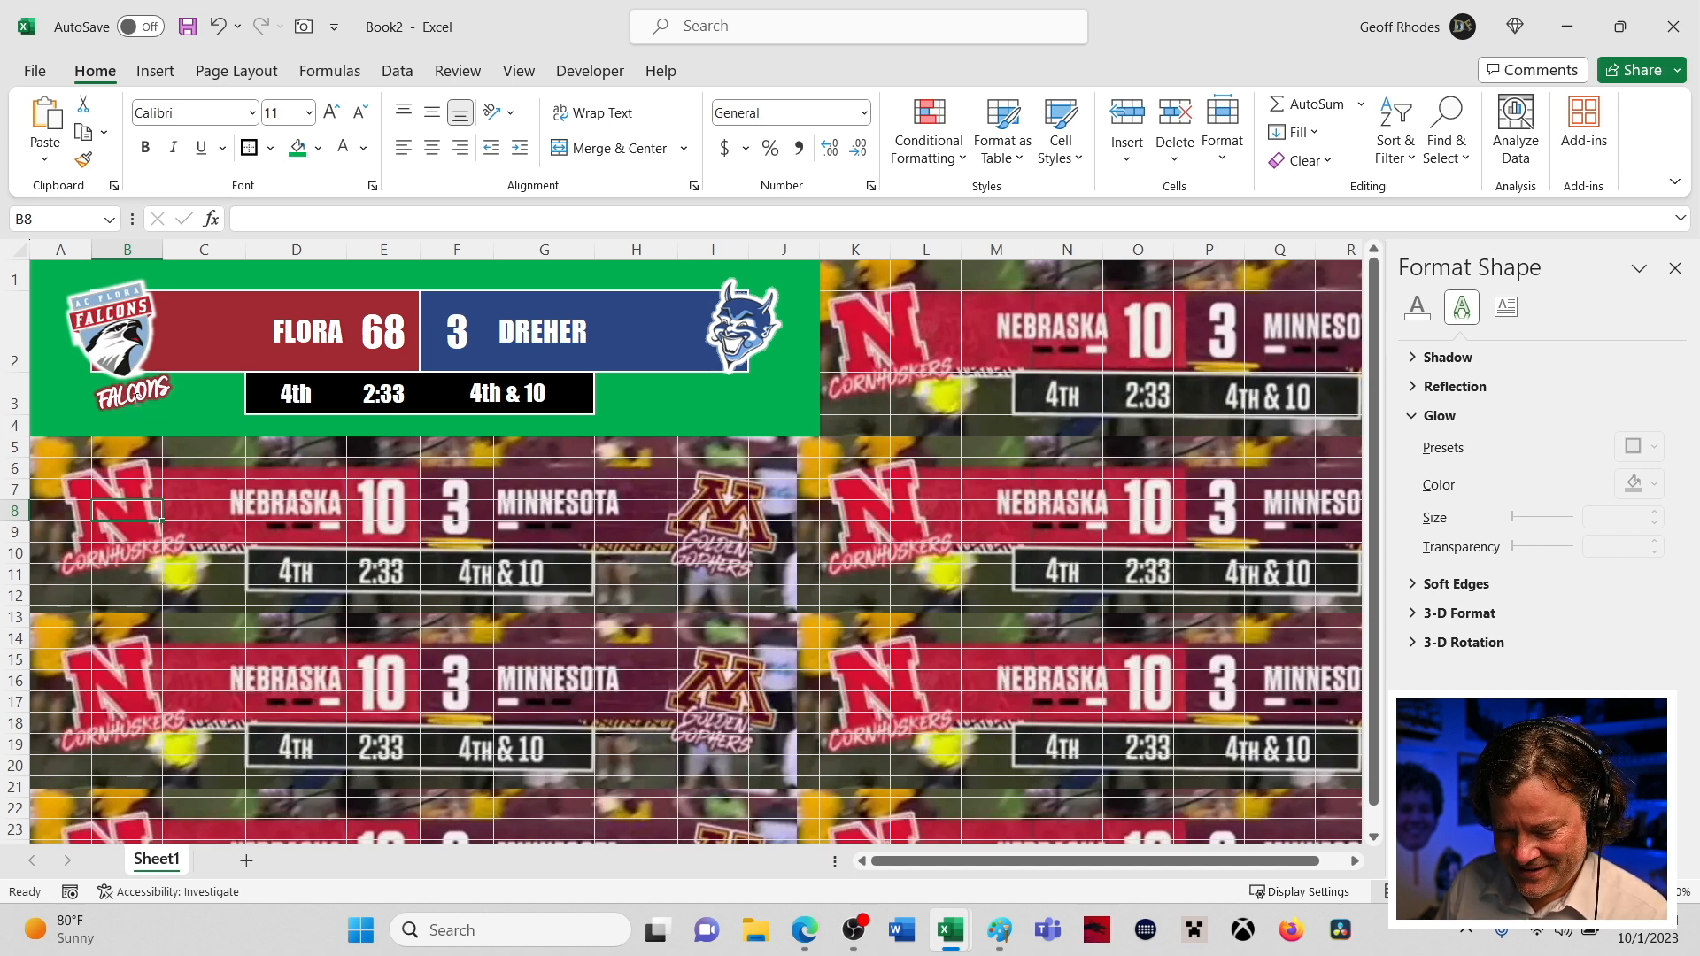
- Pull the white FALCONS text away from its red glow copy and lay it back over it
{"action": "left_click", "coordinate": [138, 390]}
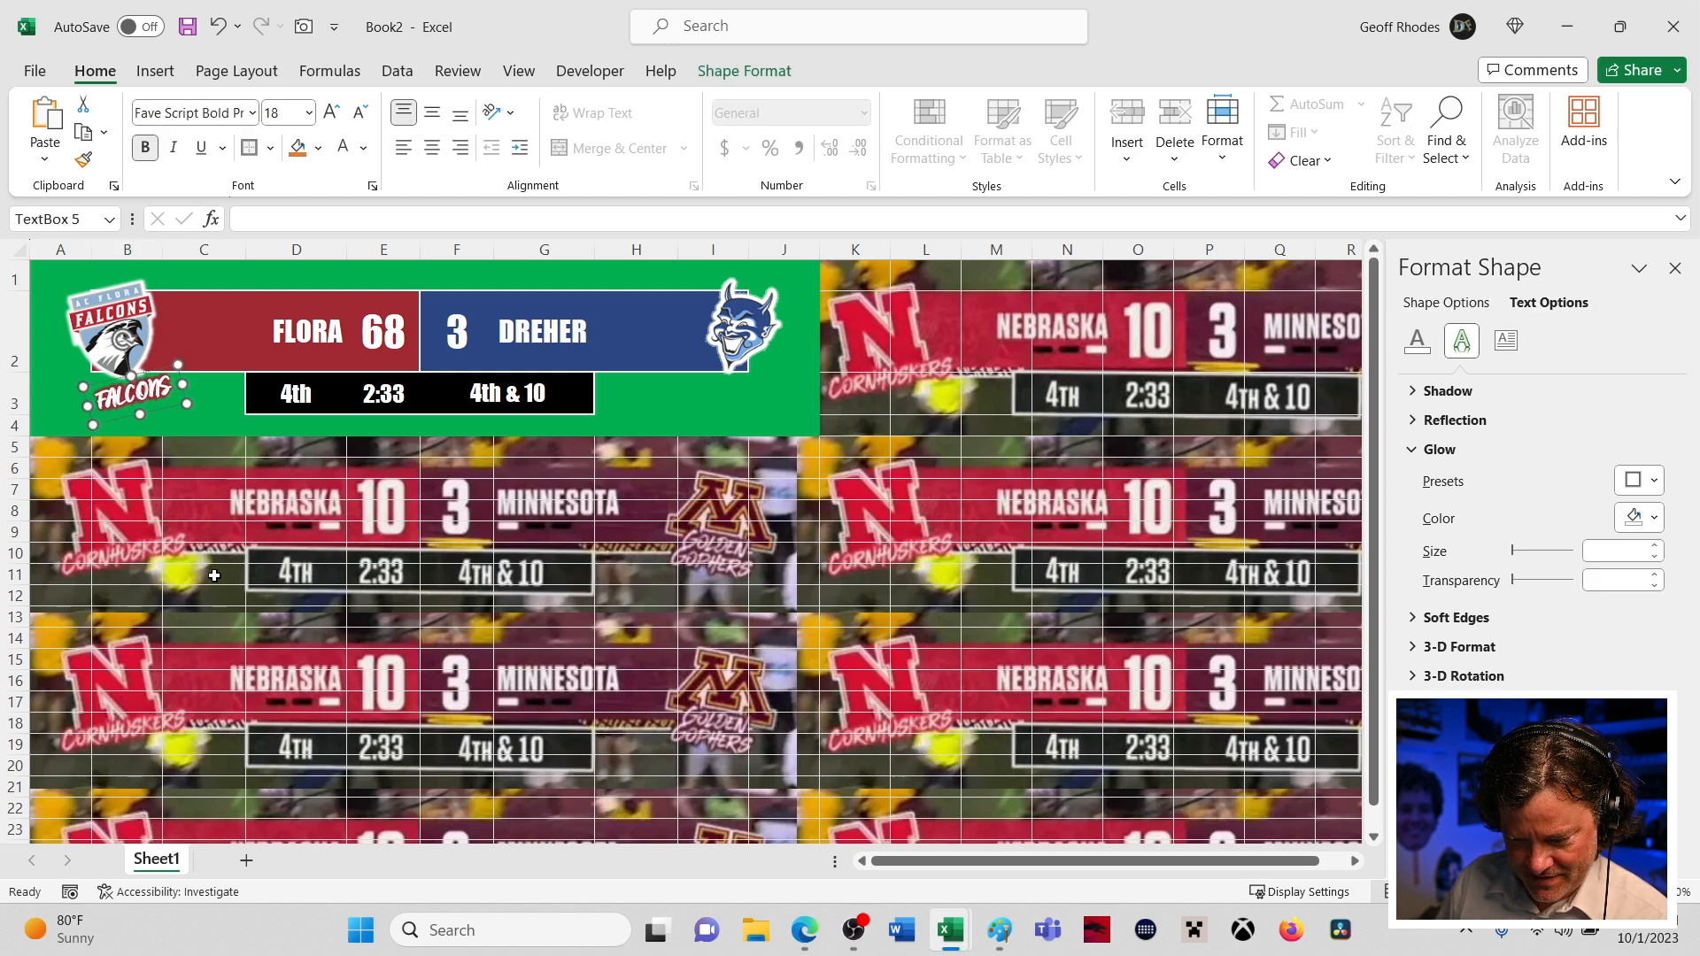
{"action": "left_click", "coordinate": [187, 491]}
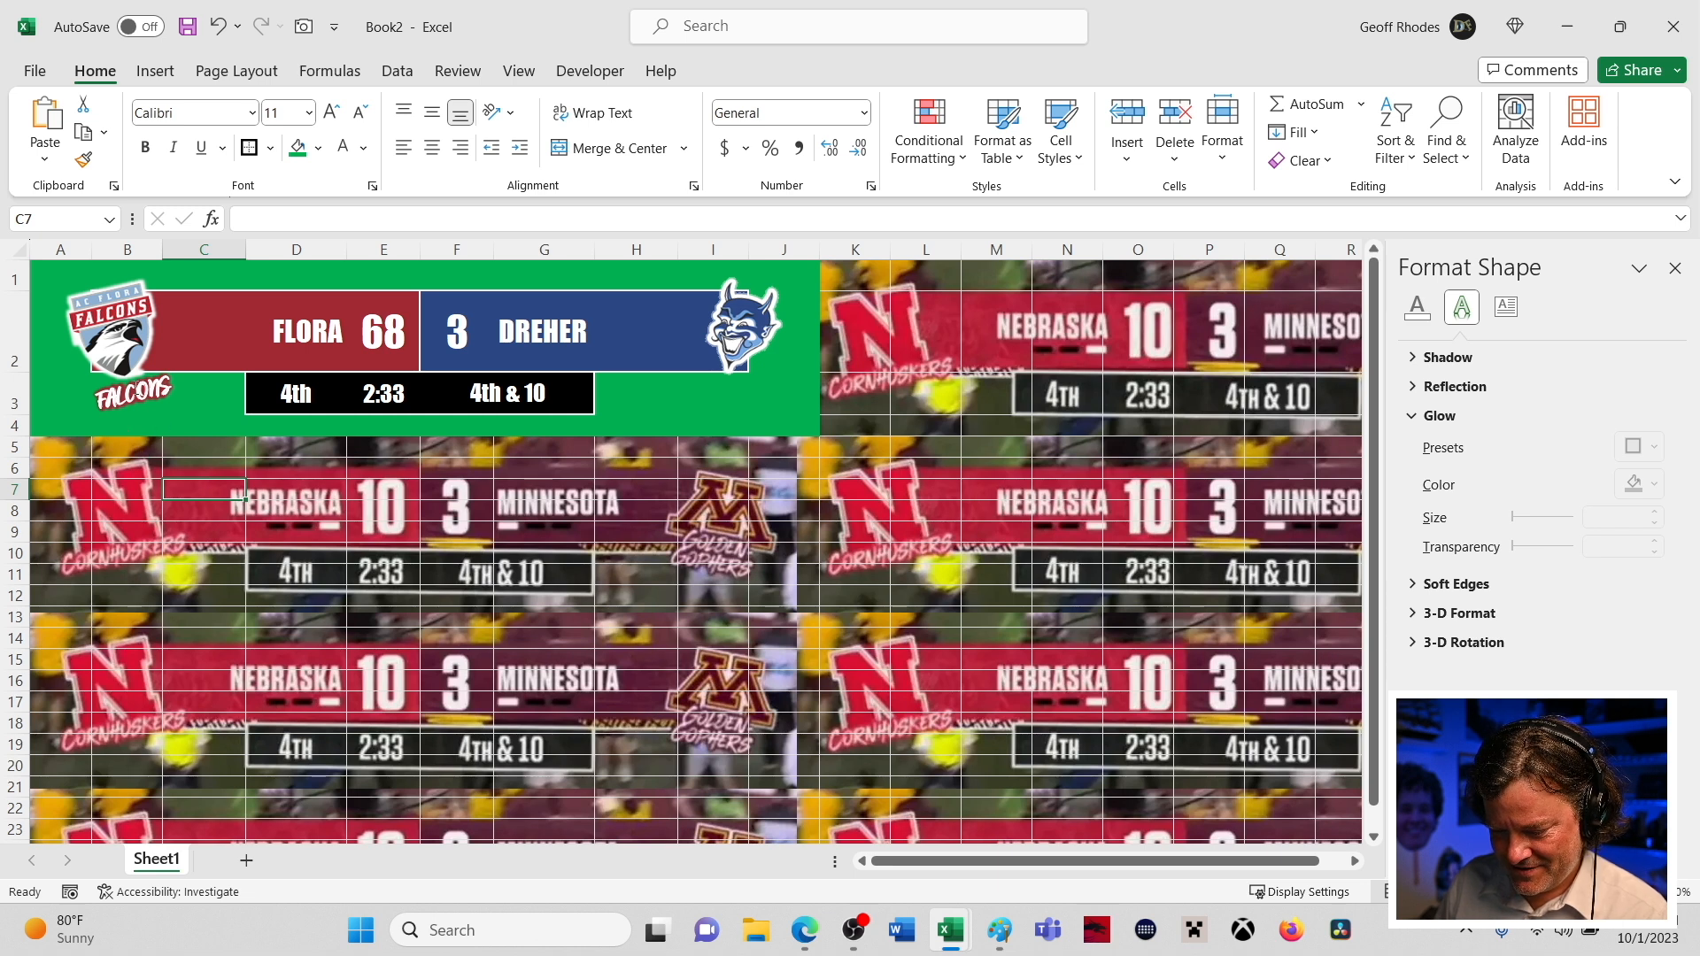
{"action": "left_click", "coordinate": [138, 409]}
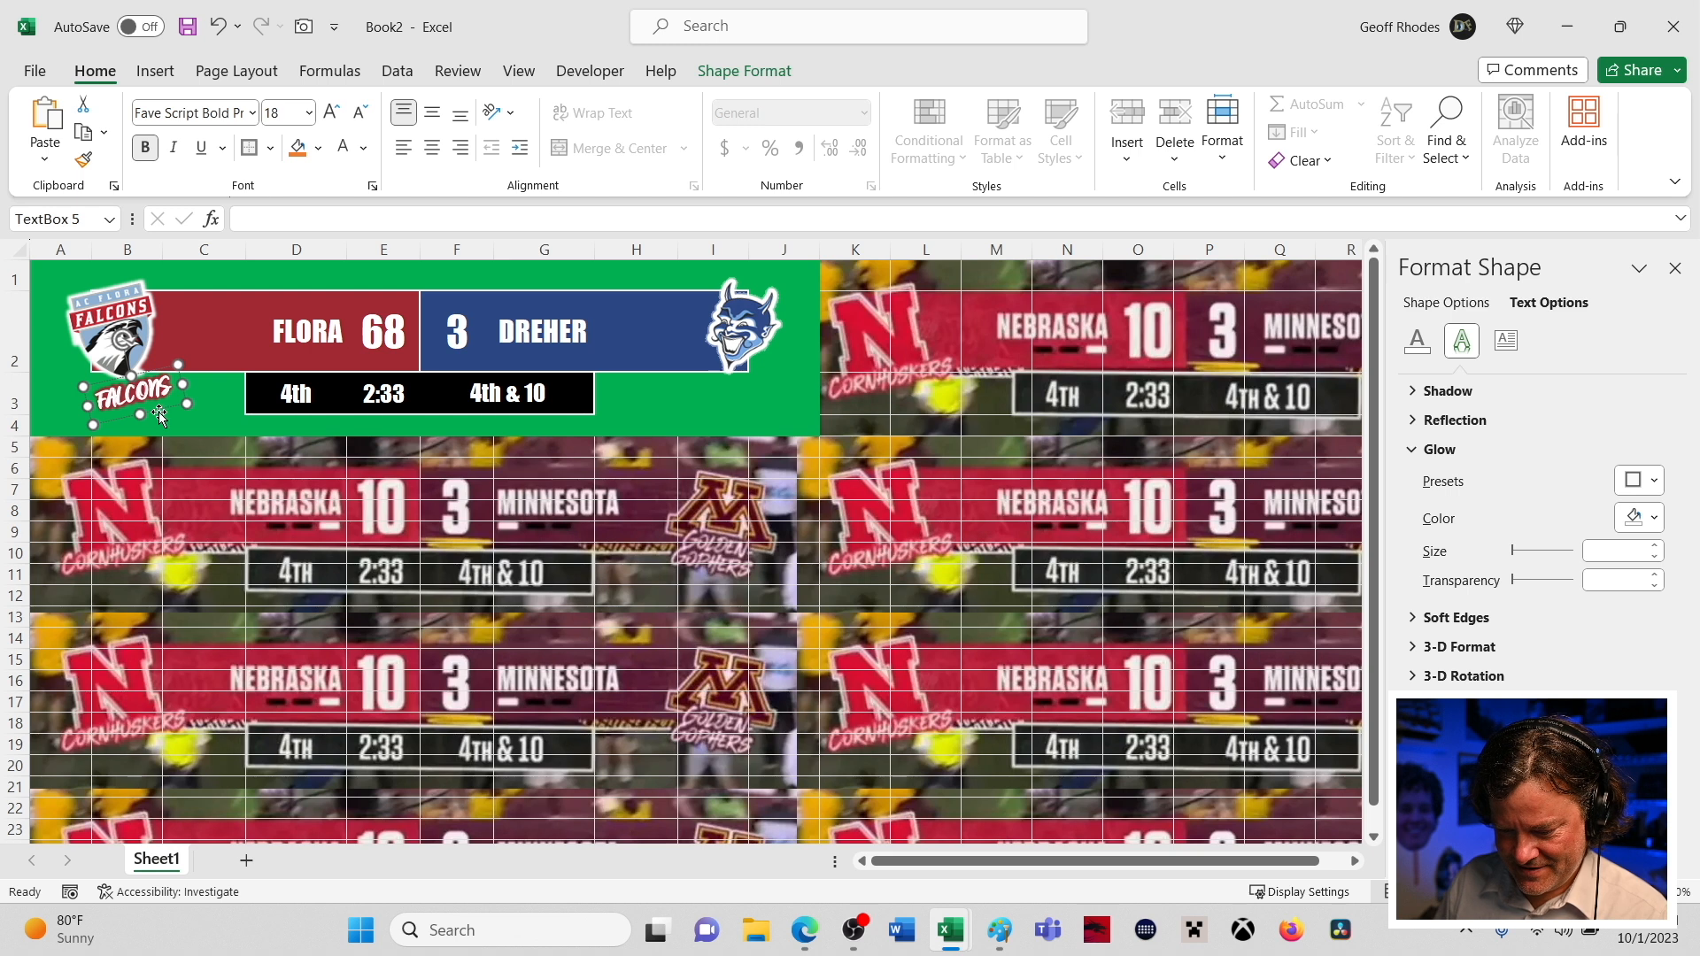
{"action": "left_click_drag", "start_coordinate": [160, 414], "coordinate": [199, 489]}
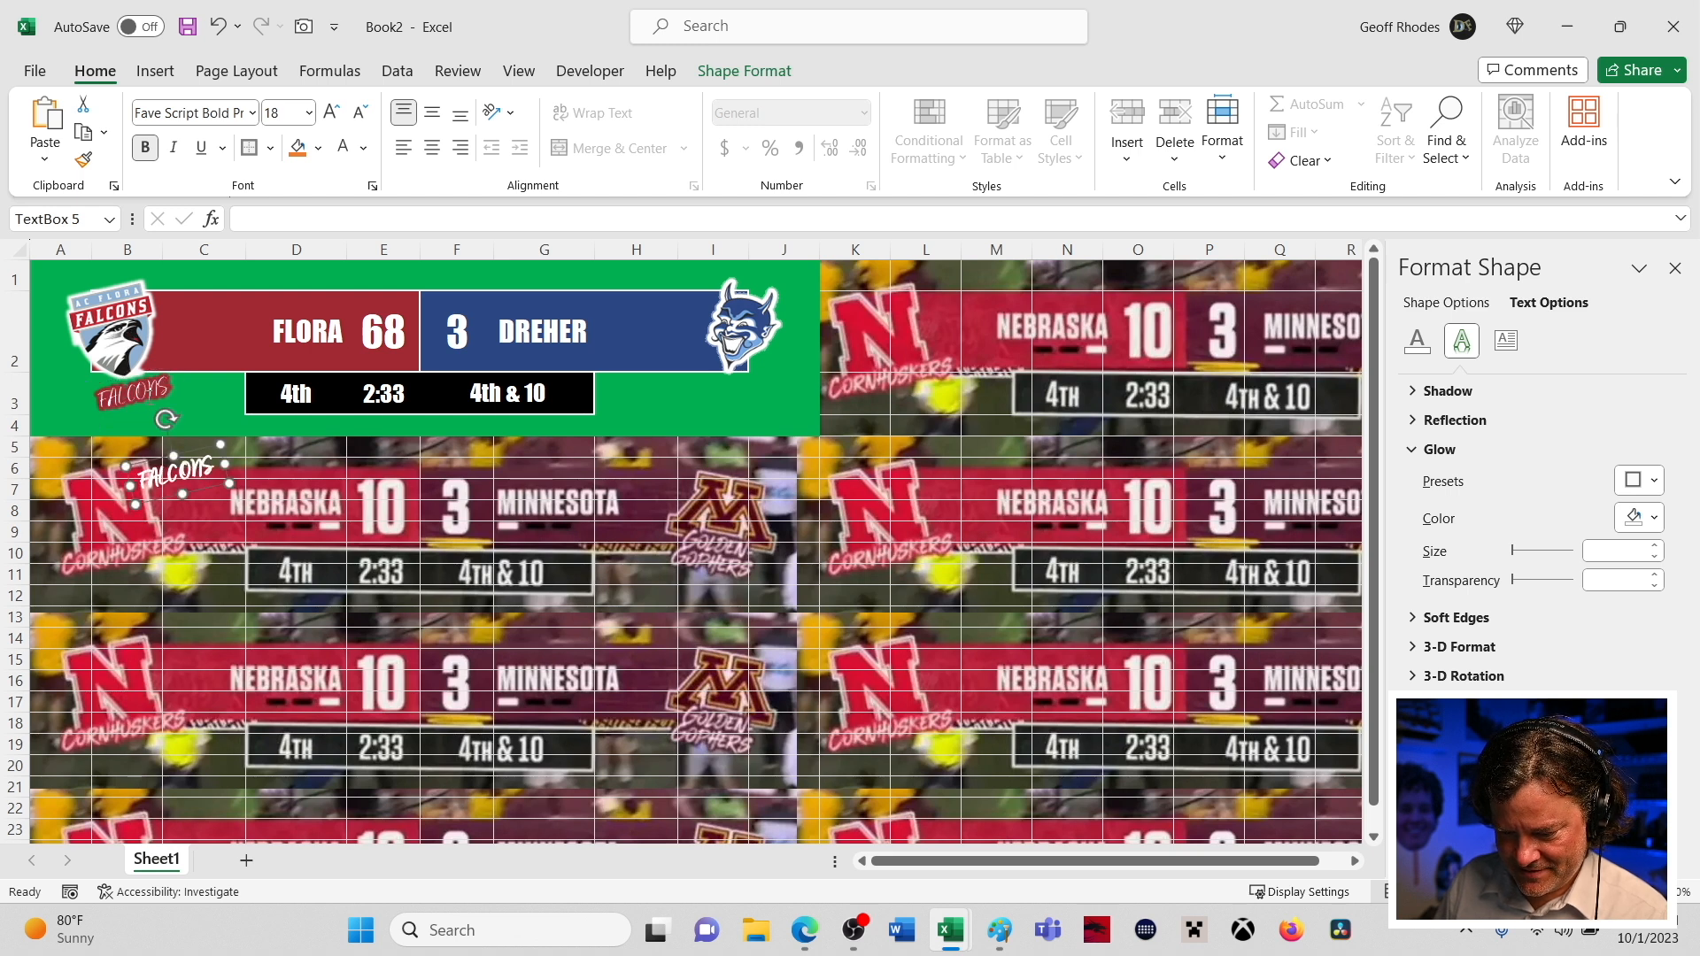
{"action": "left_click", "coordinate": [138, 395]}
{"action": "left_click", "coordinate": [176, 531]}
{"action": "left_click", "coordinate": [160, 479]}
{"action": "left_click_drag", "start_coordinate": [199, 485], "coordinate": [155, 405]}
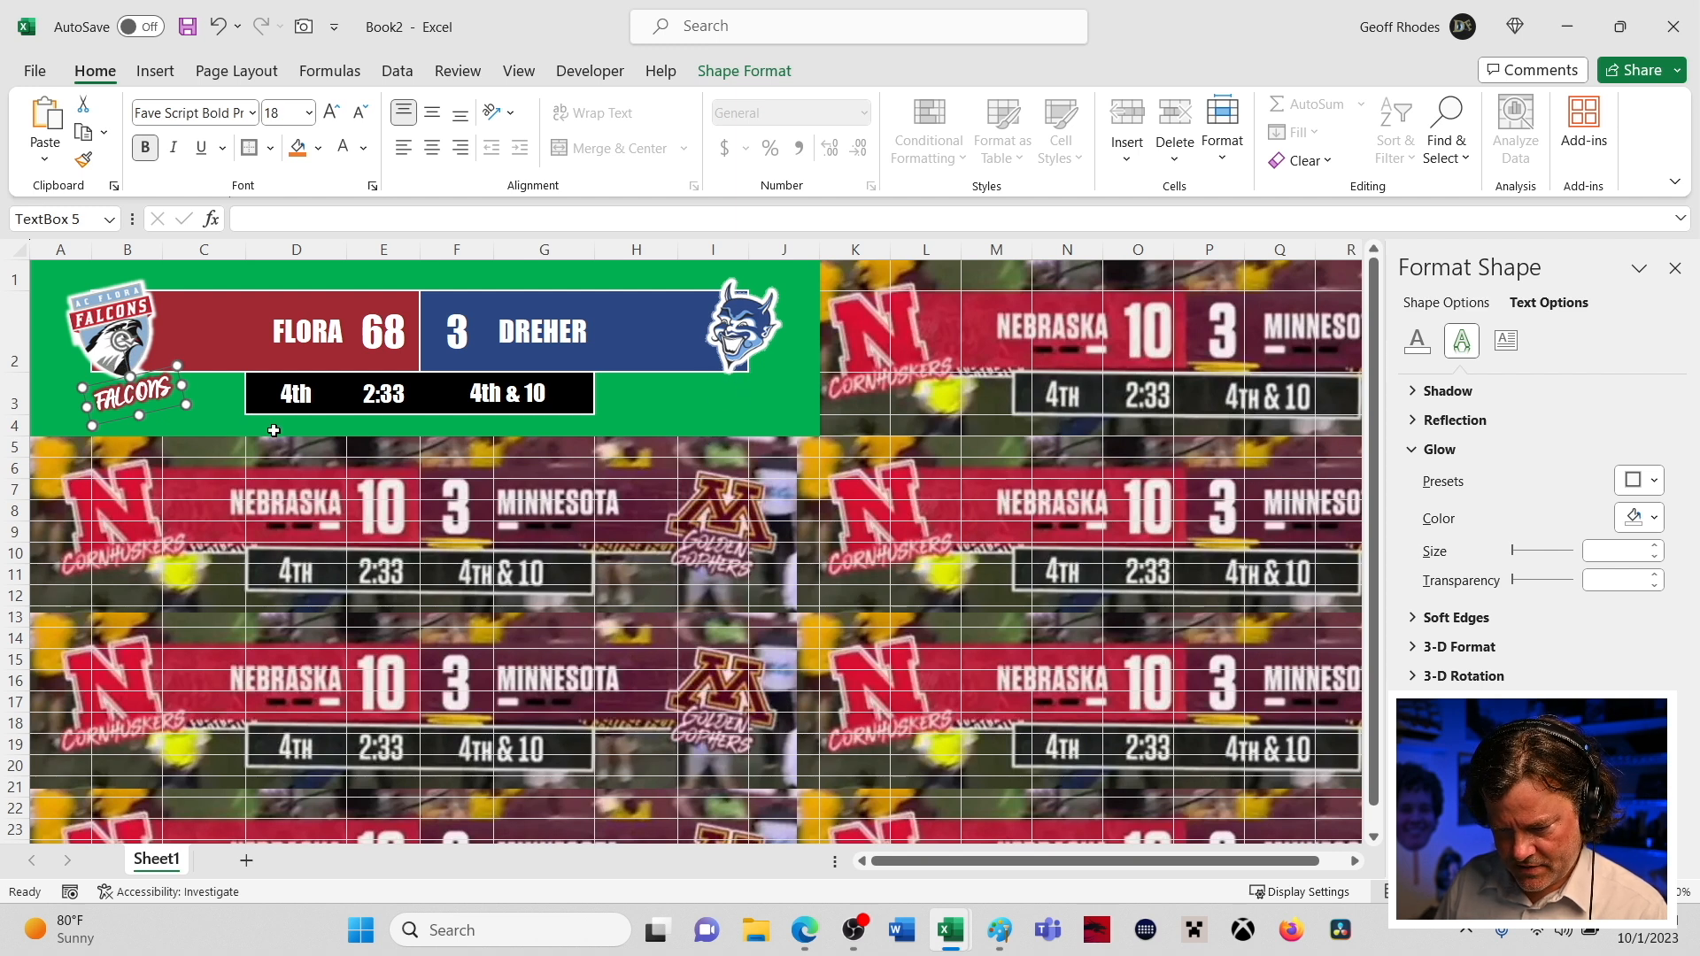
- Move the white FALCONS text box up so it overlaps the lower part of the Falcons logo
{"action": "left_click_drag", "start_coordinate": [143, 373], "coordinate": [138, 355]}
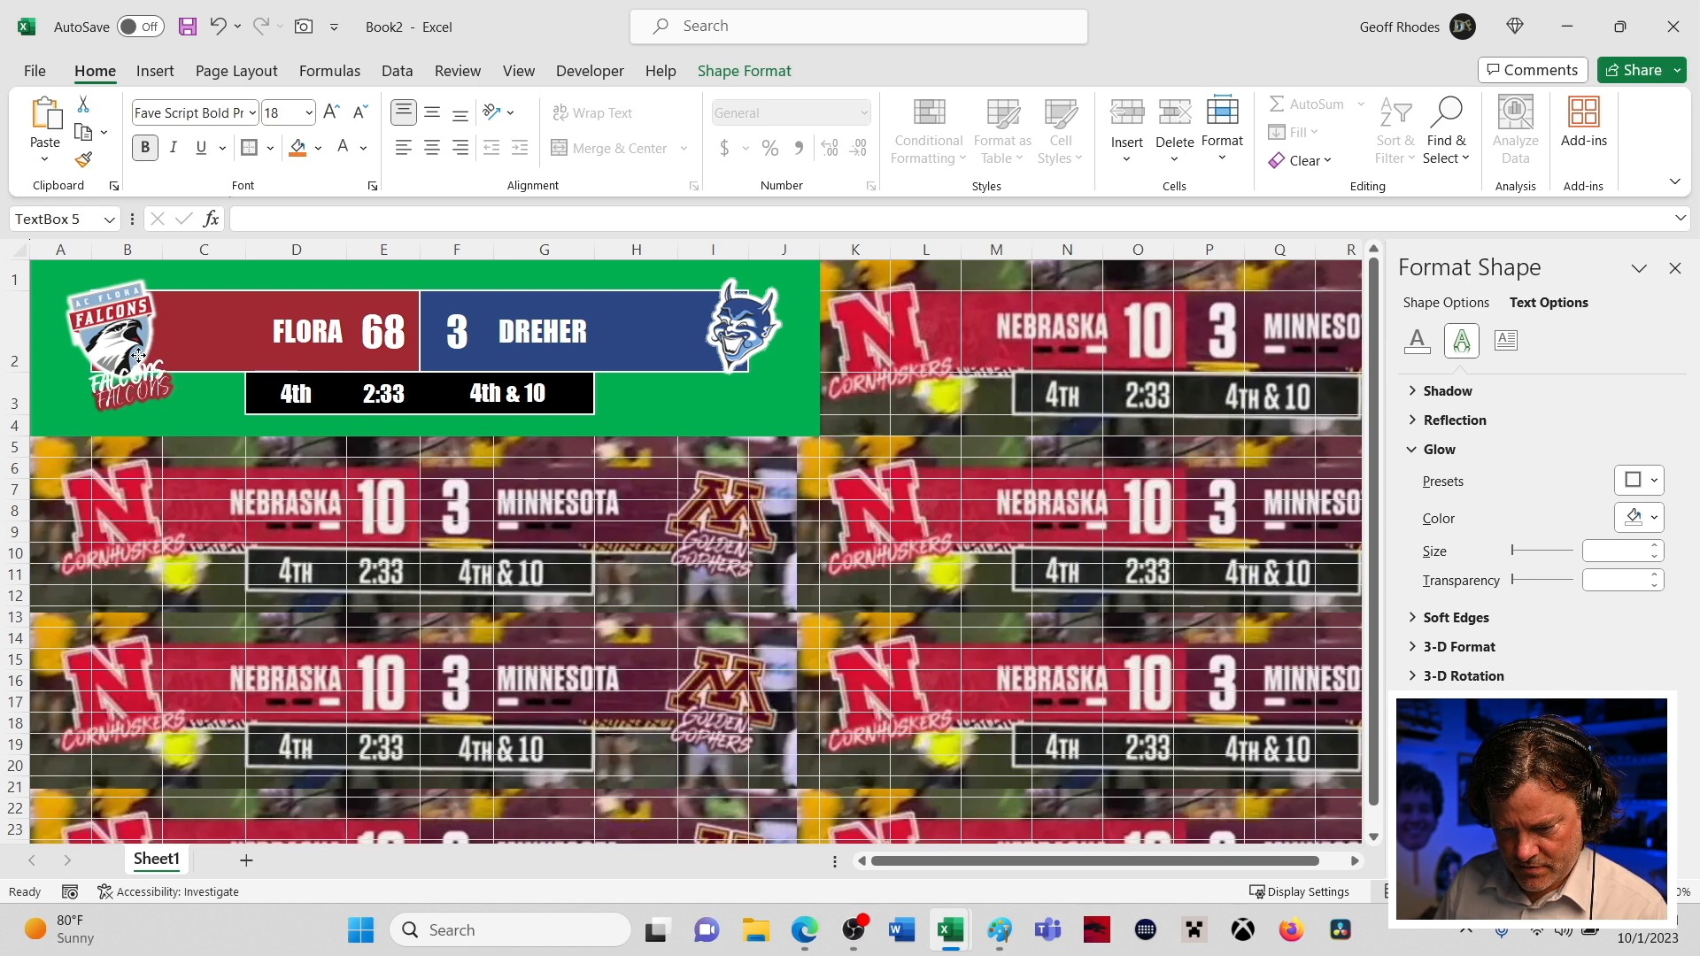
{"action": "left_click_drag", "start_coordinate": [138, 355], "coordinate": [139, 356]}
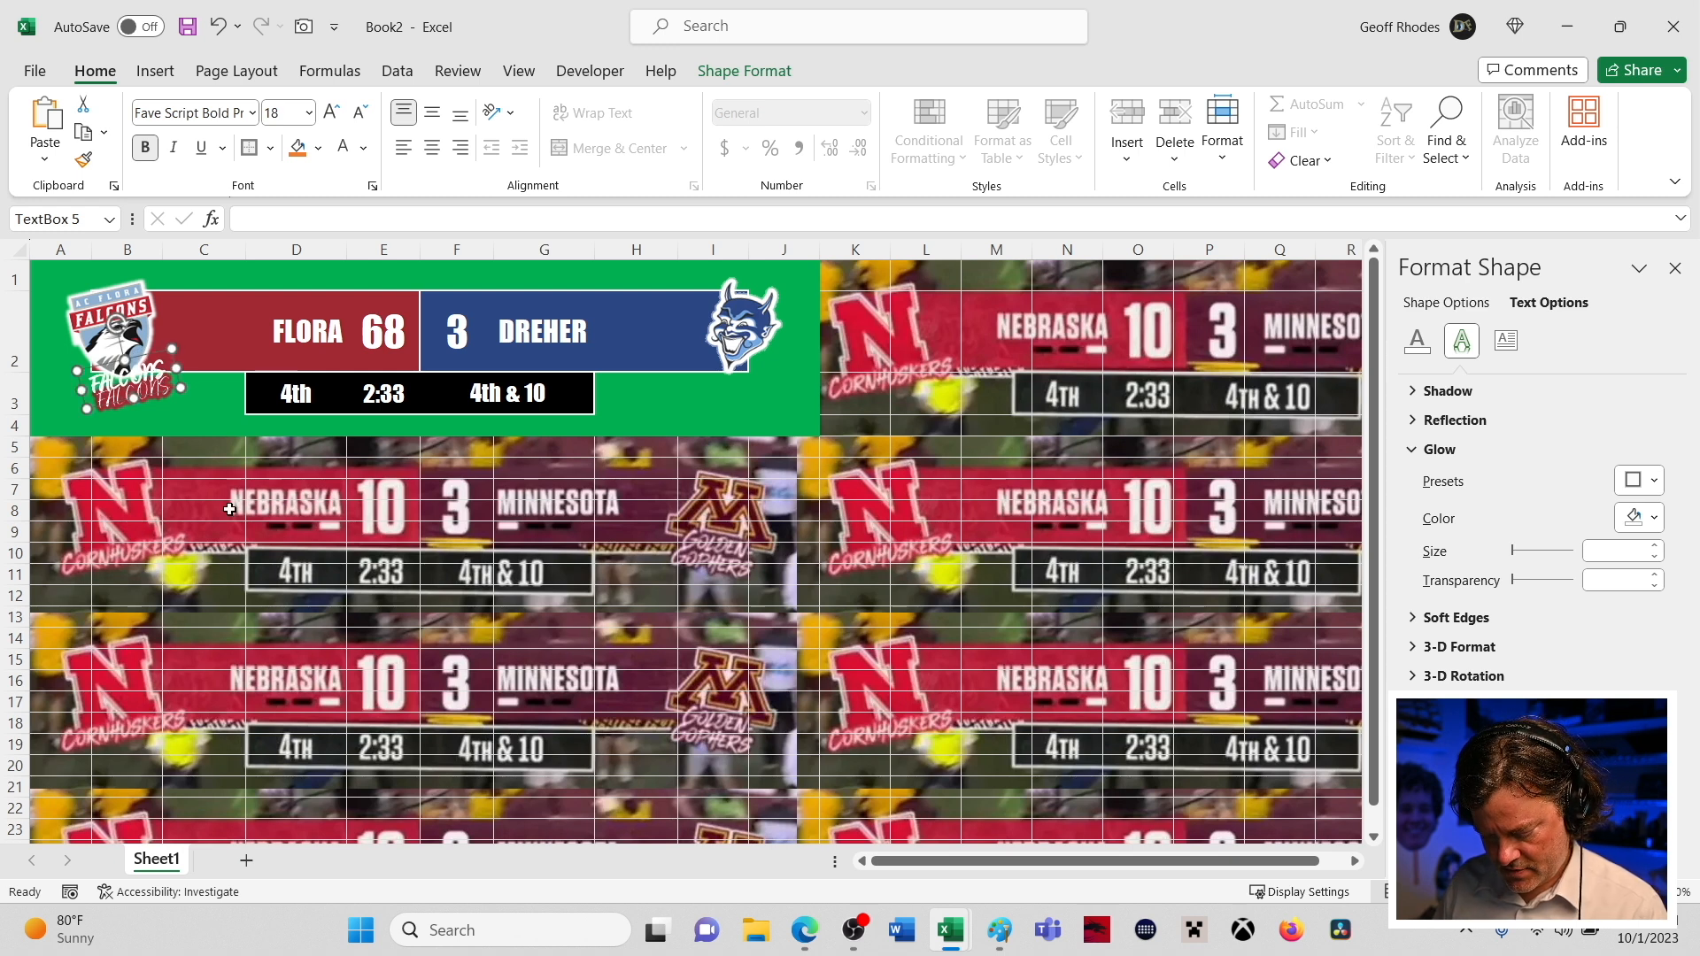
- Duplicate the white FALCONS text and its red glow copy, placing both duplicates on the green area below the Dreher logo
{"action": "key", "text": "ctrl+v"}
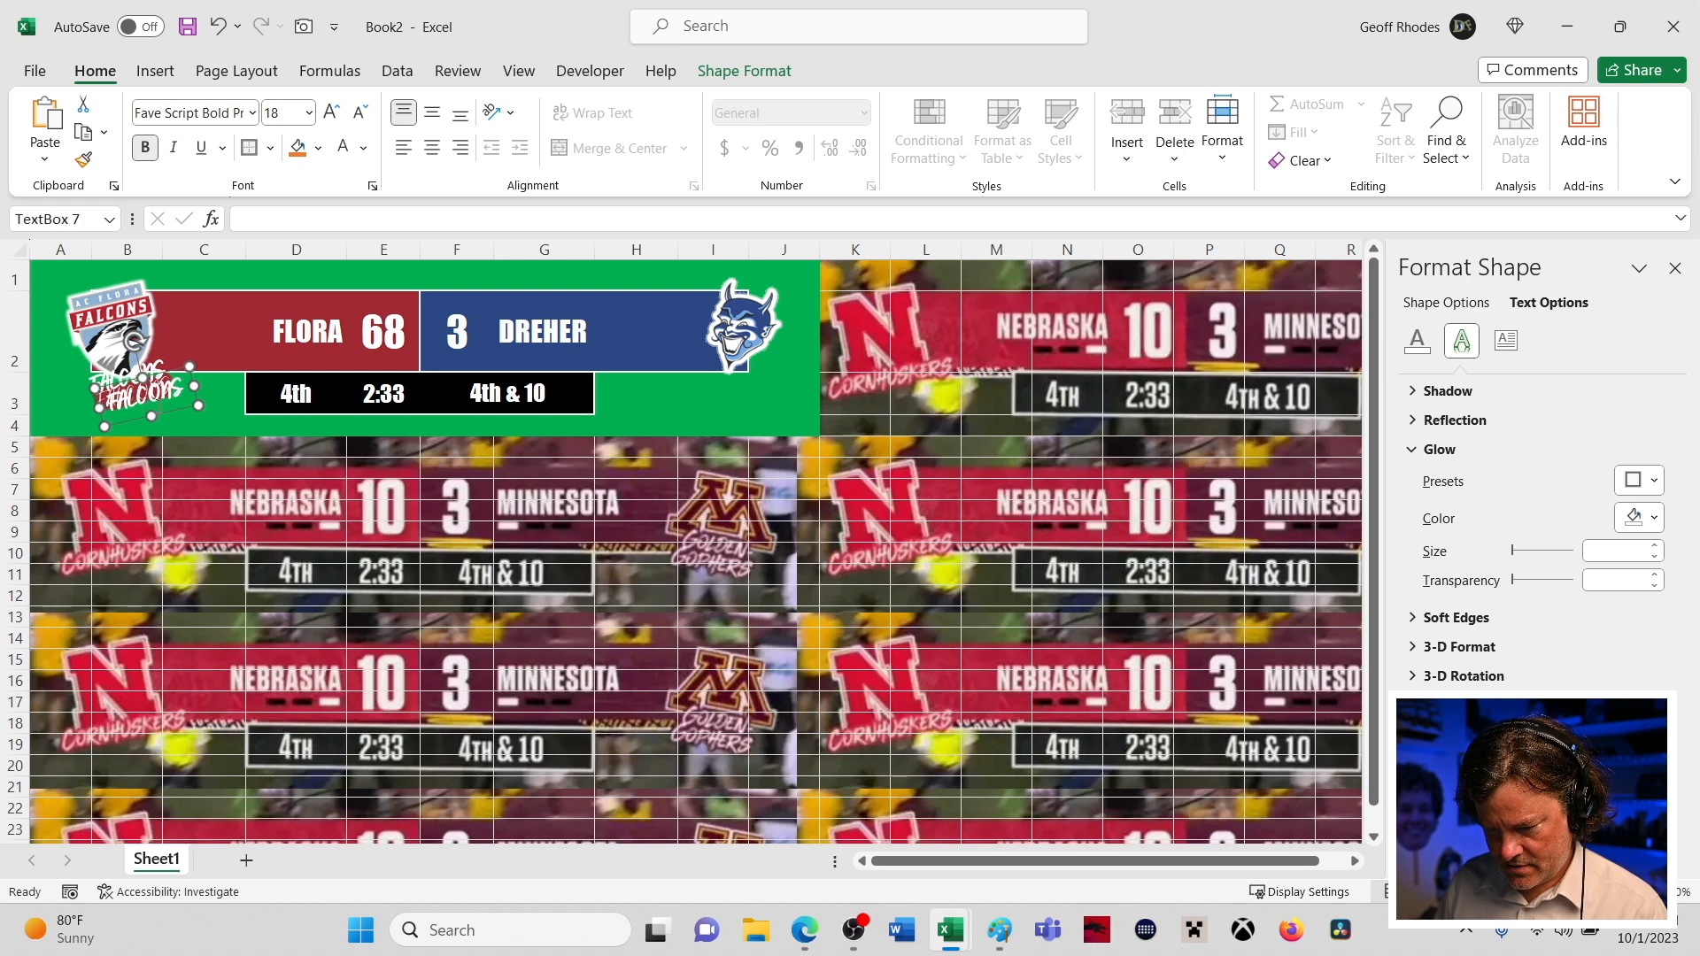
{"action": "left_click_drag", "start_coordinate": [170, 416], "coordinate": [661, 414]}
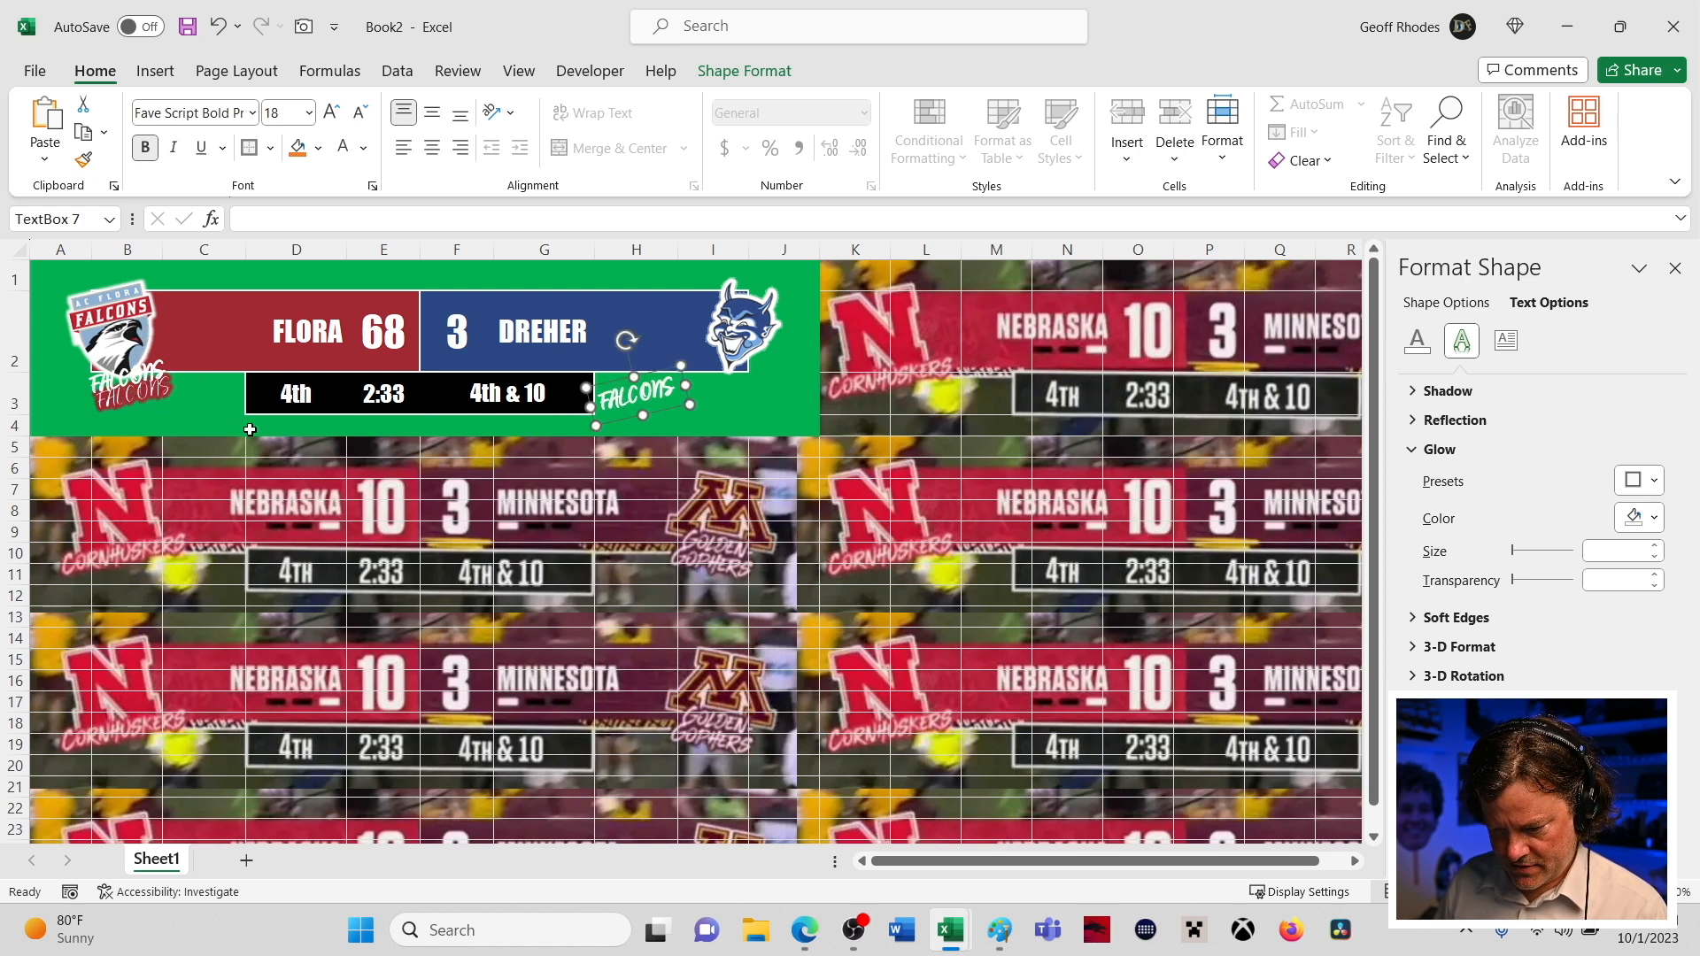
{"action": "left_click", "coordinate": [194, 390]}
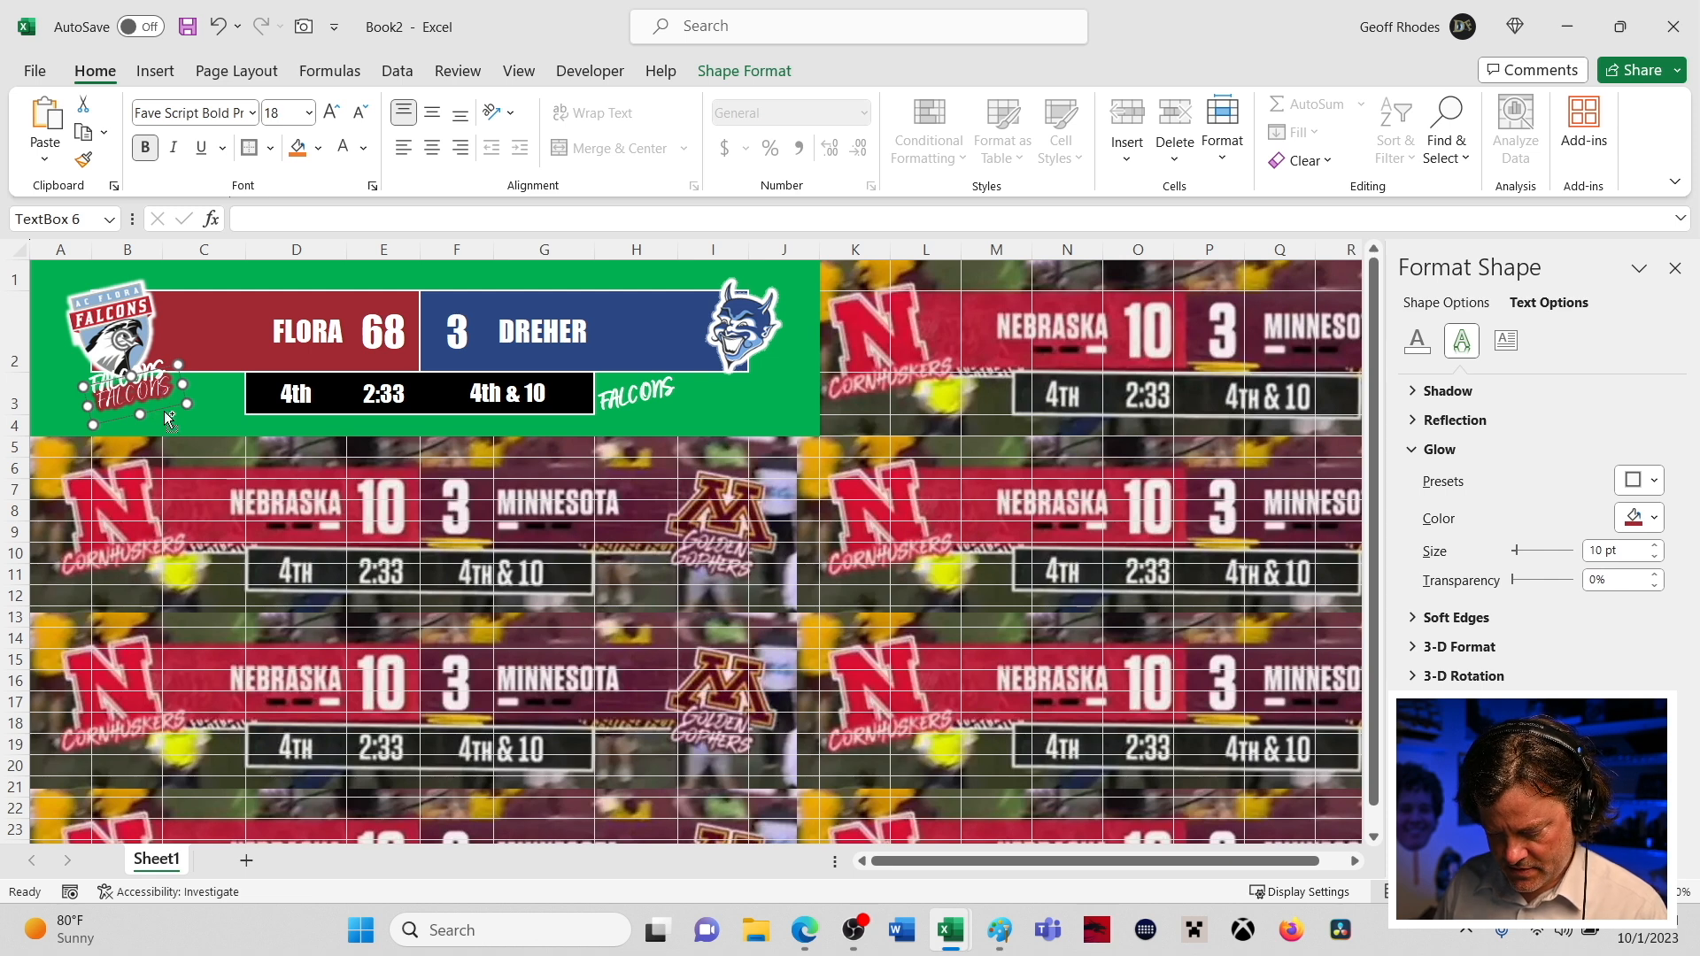
{"action": "left_click", "coordinate": [697, 441]}
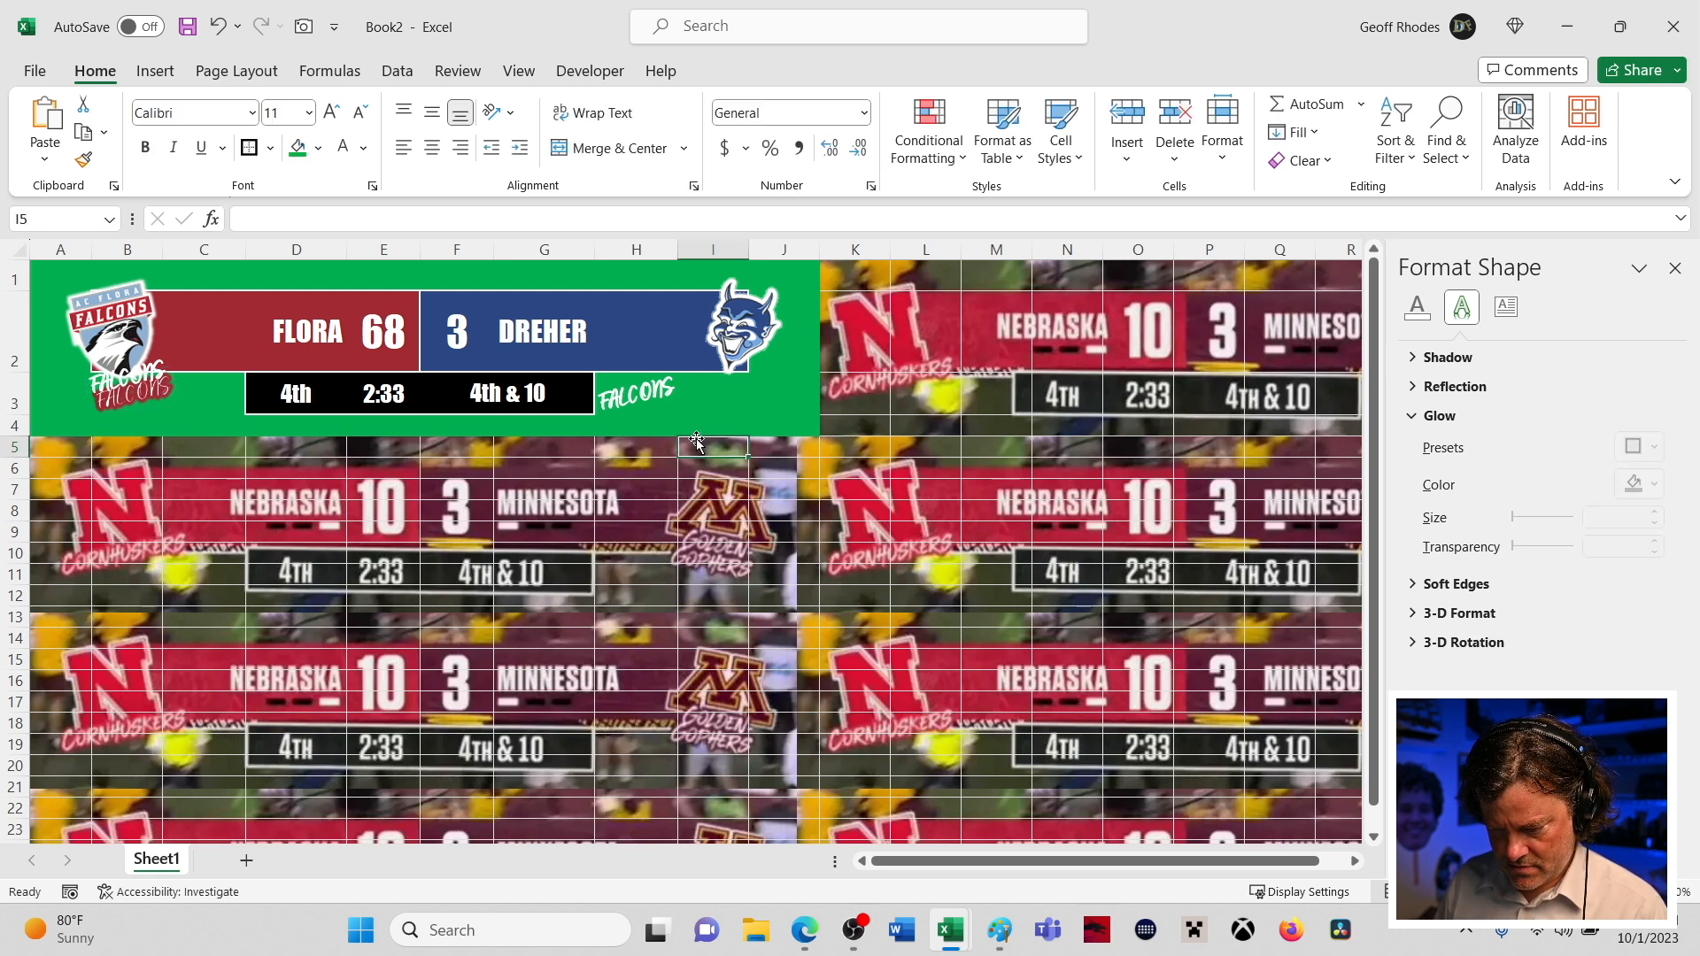
{"action": "key", "text": "ctrl+v"}
{"action": "left_click_drag", "start_coordinate": [698, 438], "coordinate": [675, 398]}
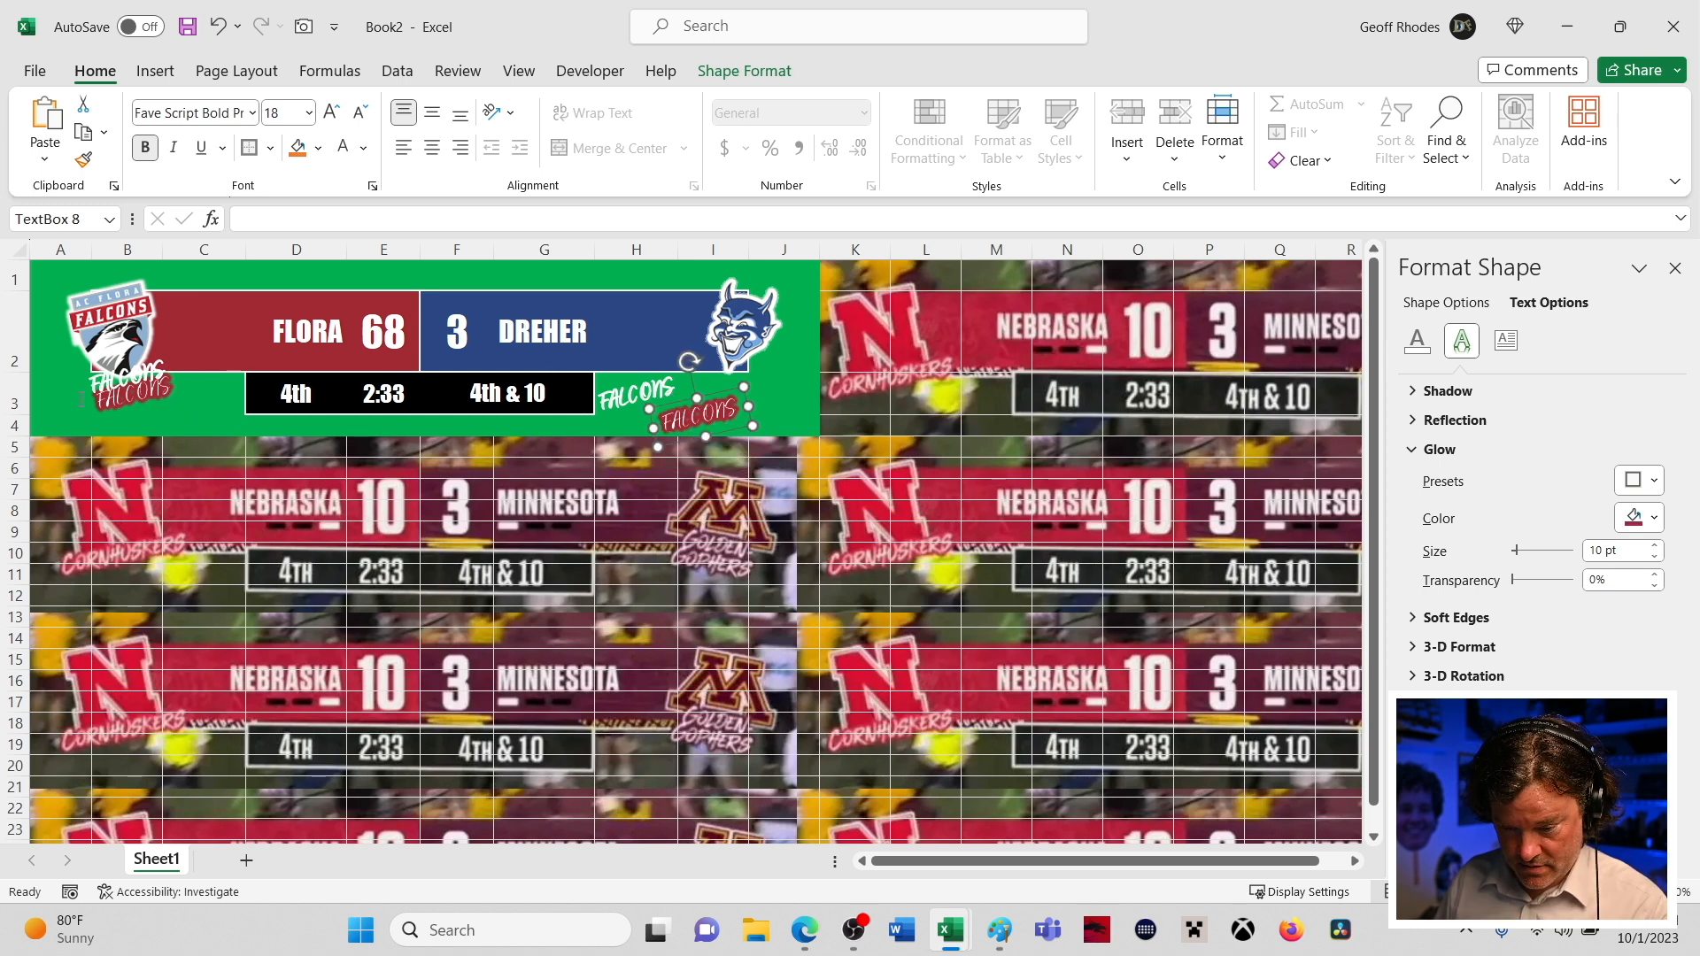
- Nudge the original red glow FALCONS text up and left until it sits directly behind the white text on the Falcons logo
{"action": "left_click", "coordinate": [151, 413]}
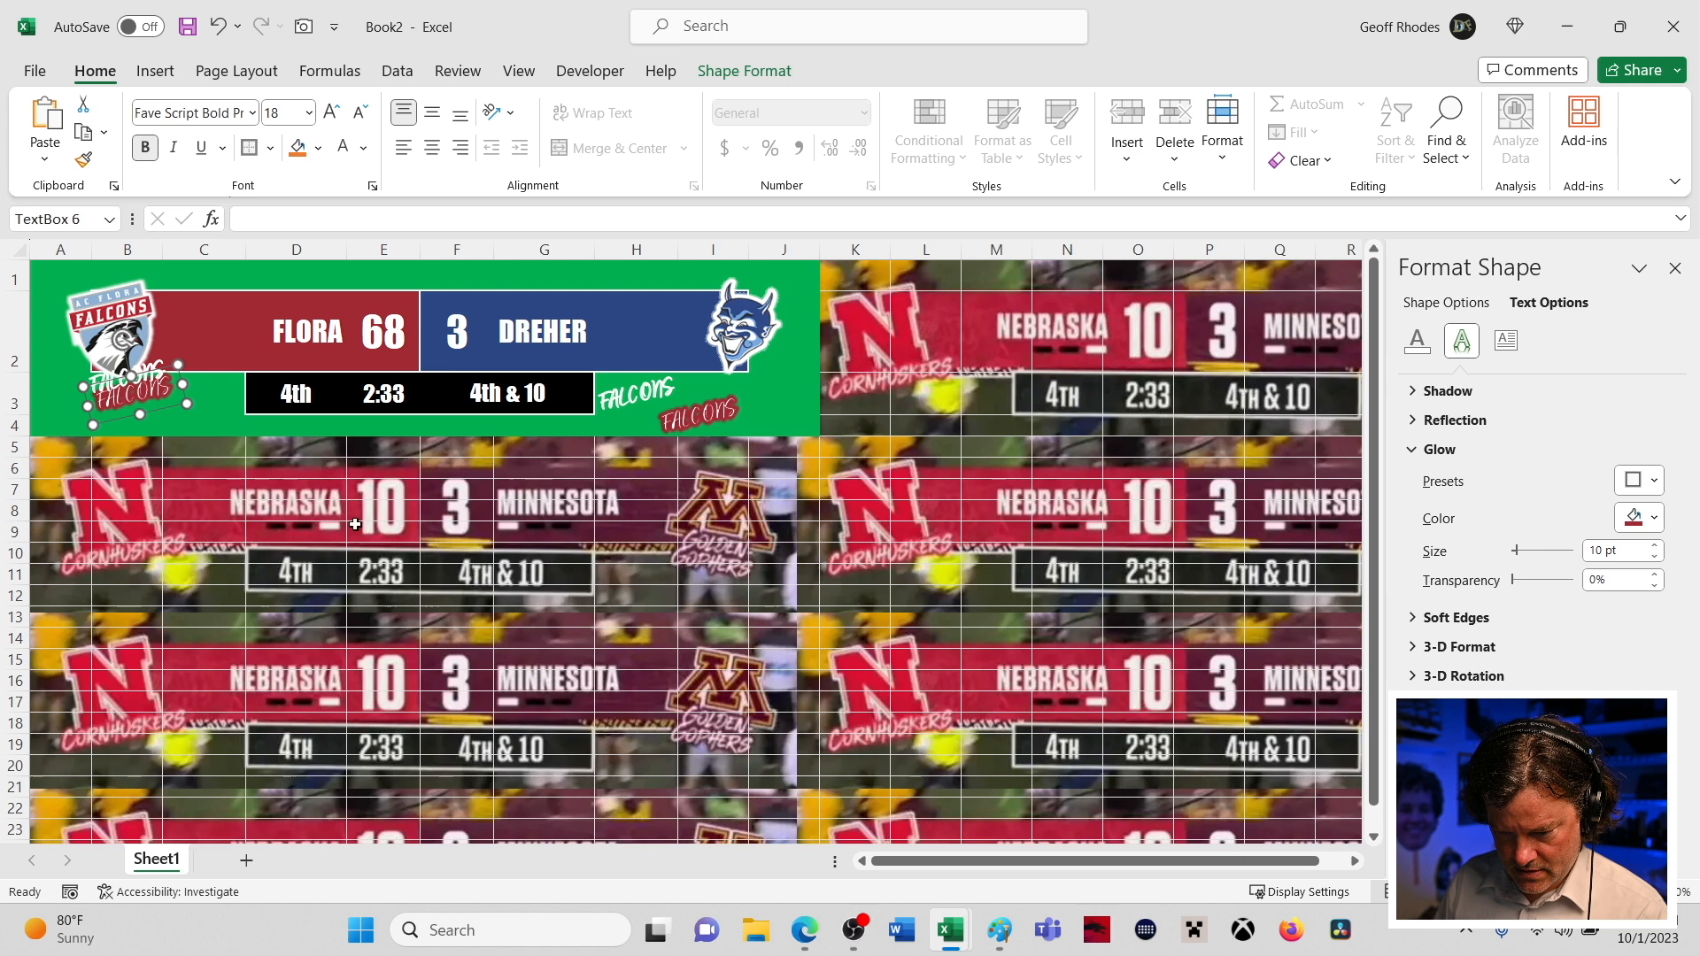
{"action": "key", "text": "Up"}
{"action": "key", "text": "Up"}
{"action": "key", "text": "Up"}
{"action": "key", "text": "Up"}
{"action": "key", "text": "Up"}
{"action": "key", "text": "Up"}
{"action": "key", "text": "Up"}
{"action": "key", "text": "Up"}
{"action": "key", "text": "Up"}
{"action": "key", "text": "Up"}
{"action": "key", "text": "Up"}
{"action": "key", "text": "Up"}
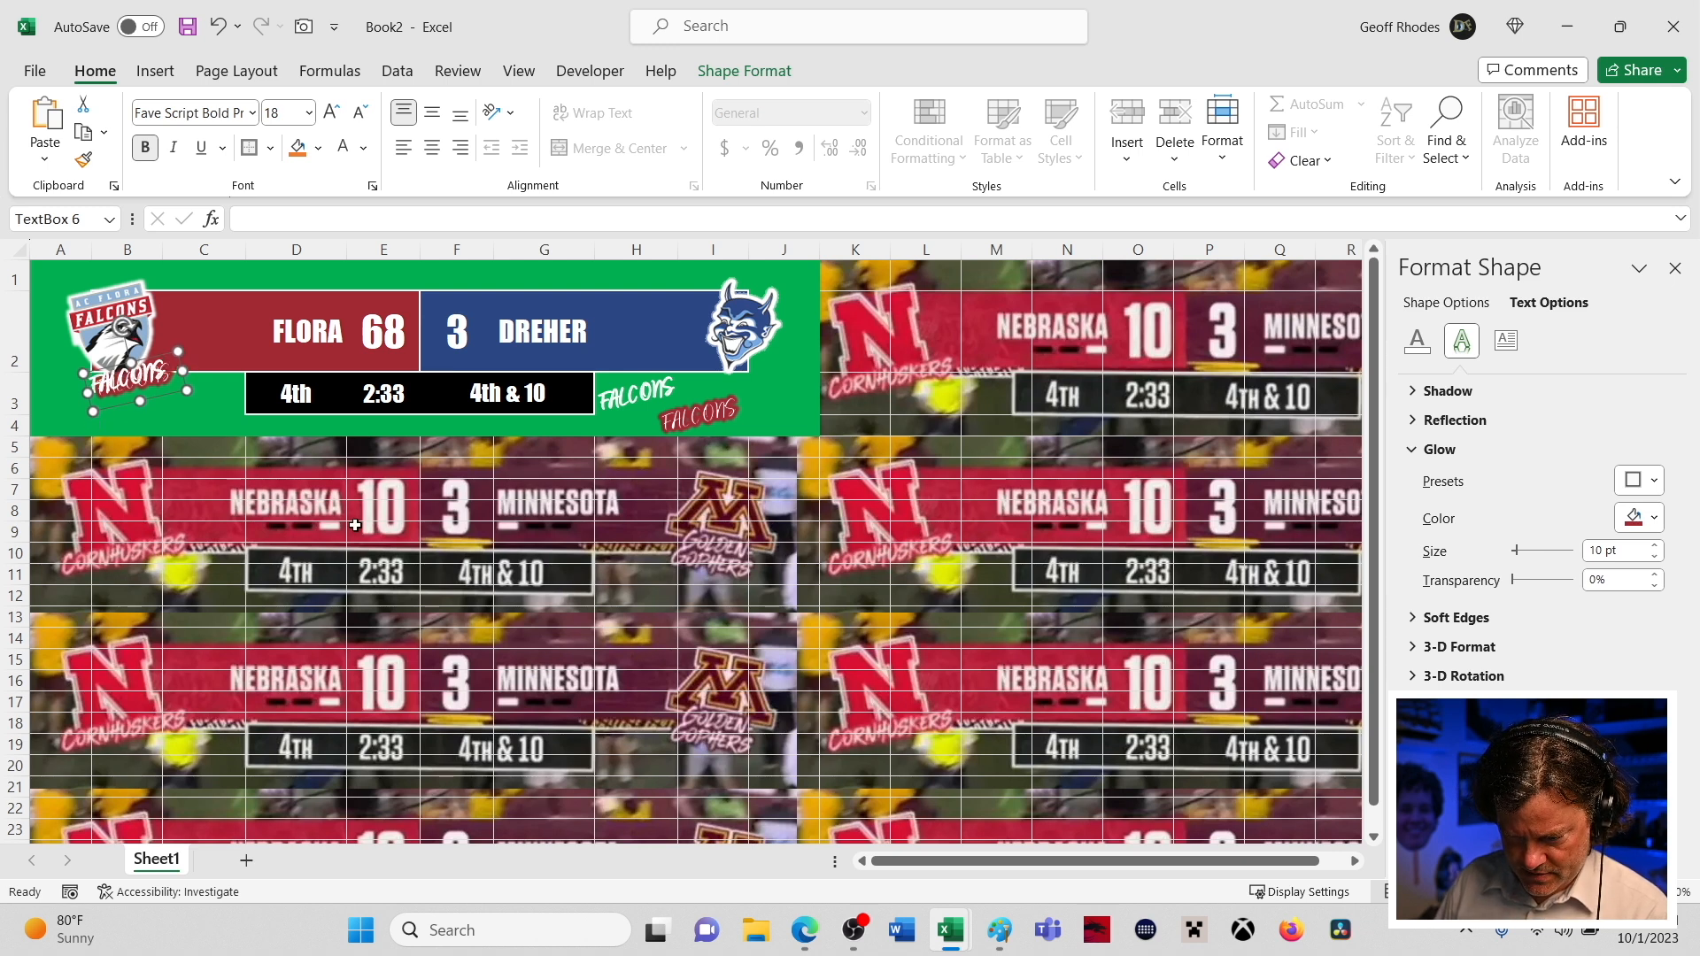
{"action": "key", "text": "Left"}
{"action": "key", "text": "Left"}
{"action": "key", "text": "Left"}
{"action": "key", "text": "Left"}
{"action": "key", "text": "Left"}
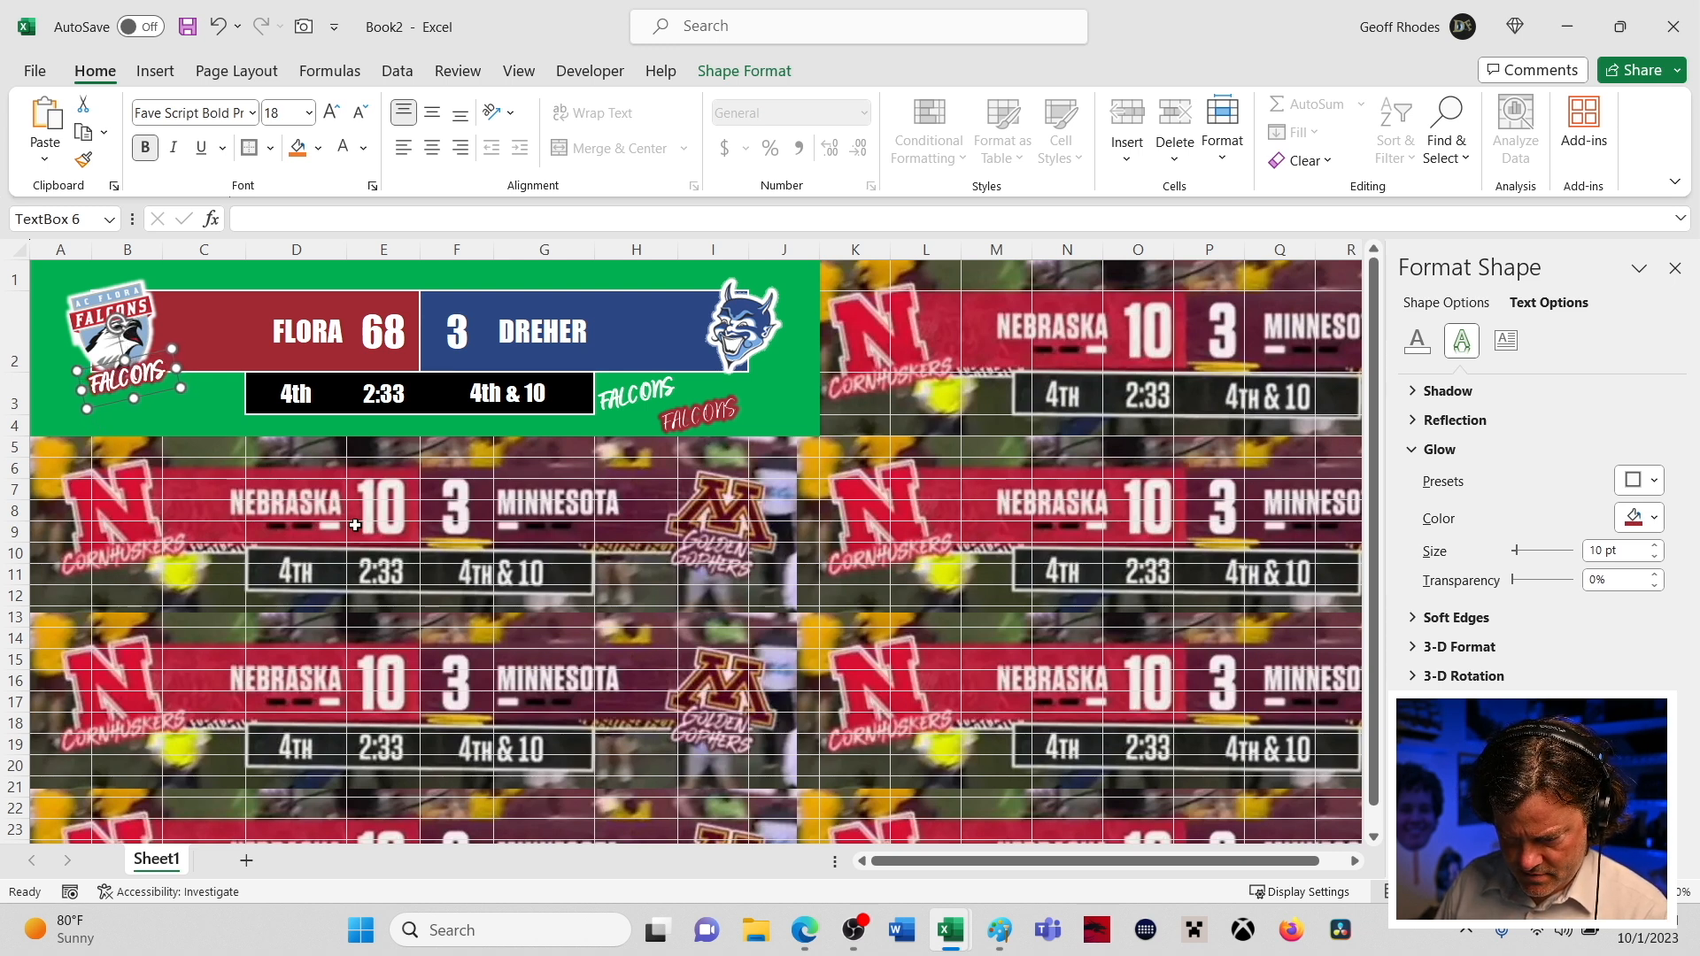
{"action": "key", "text": "Down"}
{"action": "key", "text": "Right"}
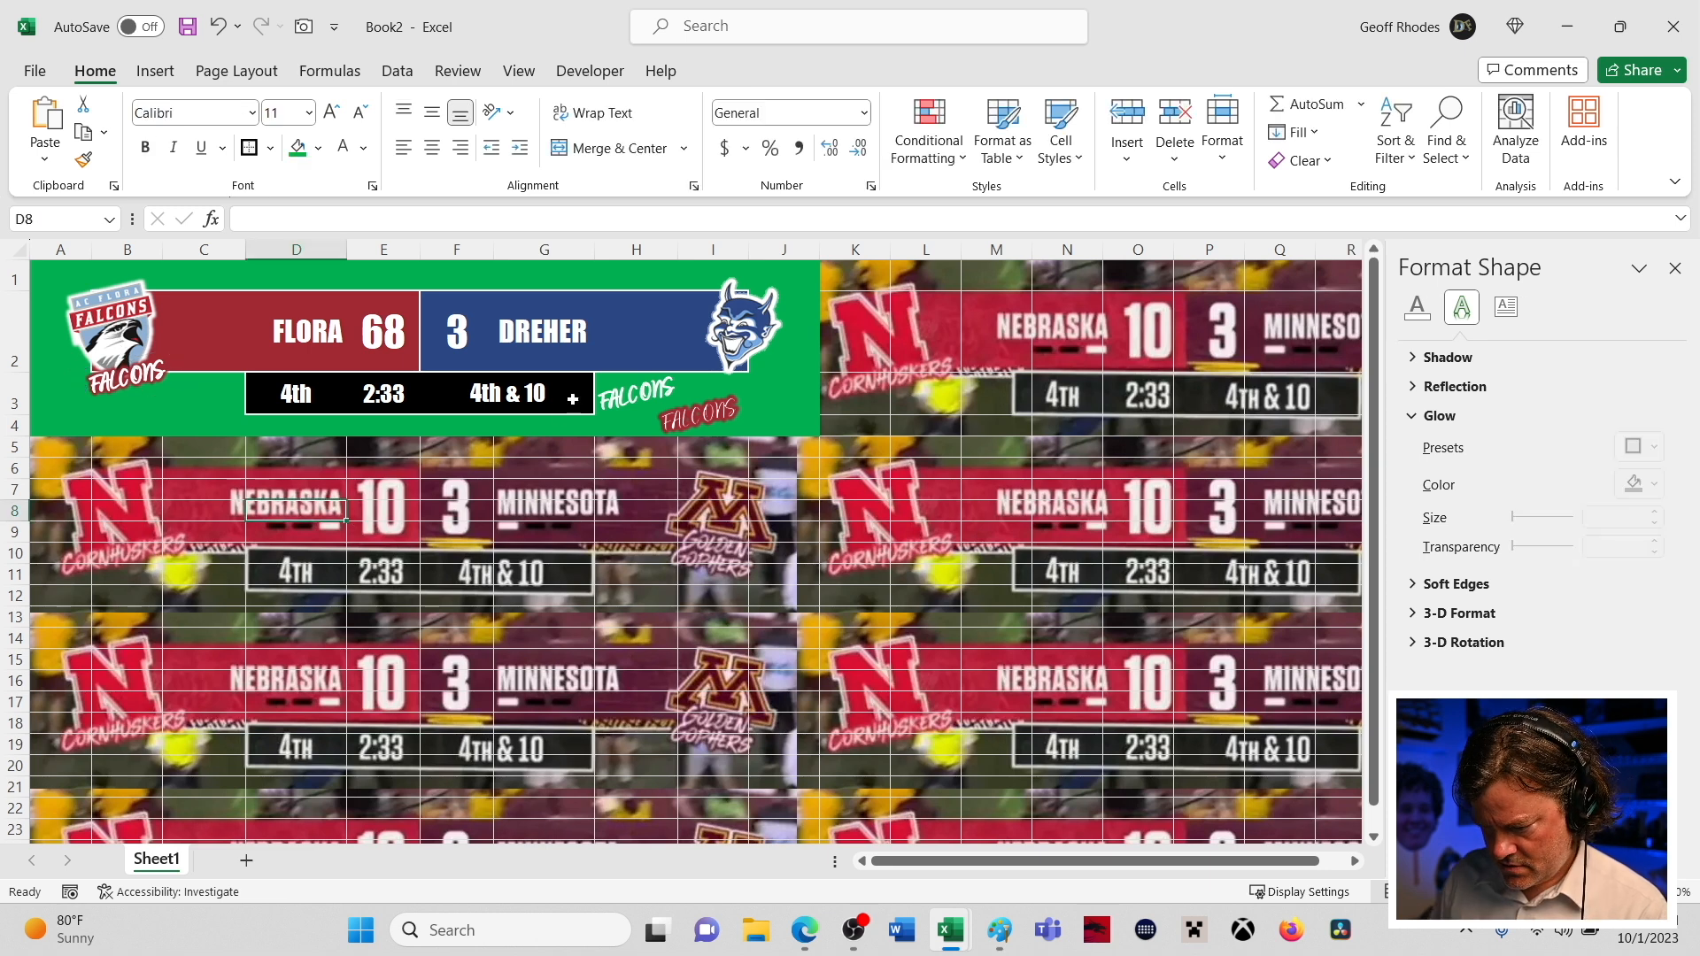
- Replace the text in the white FALCONS duplicate on the Dreher side with BLUE DEVILS on two lines
{"action": "left_click", "coordinate": [615, 395]}
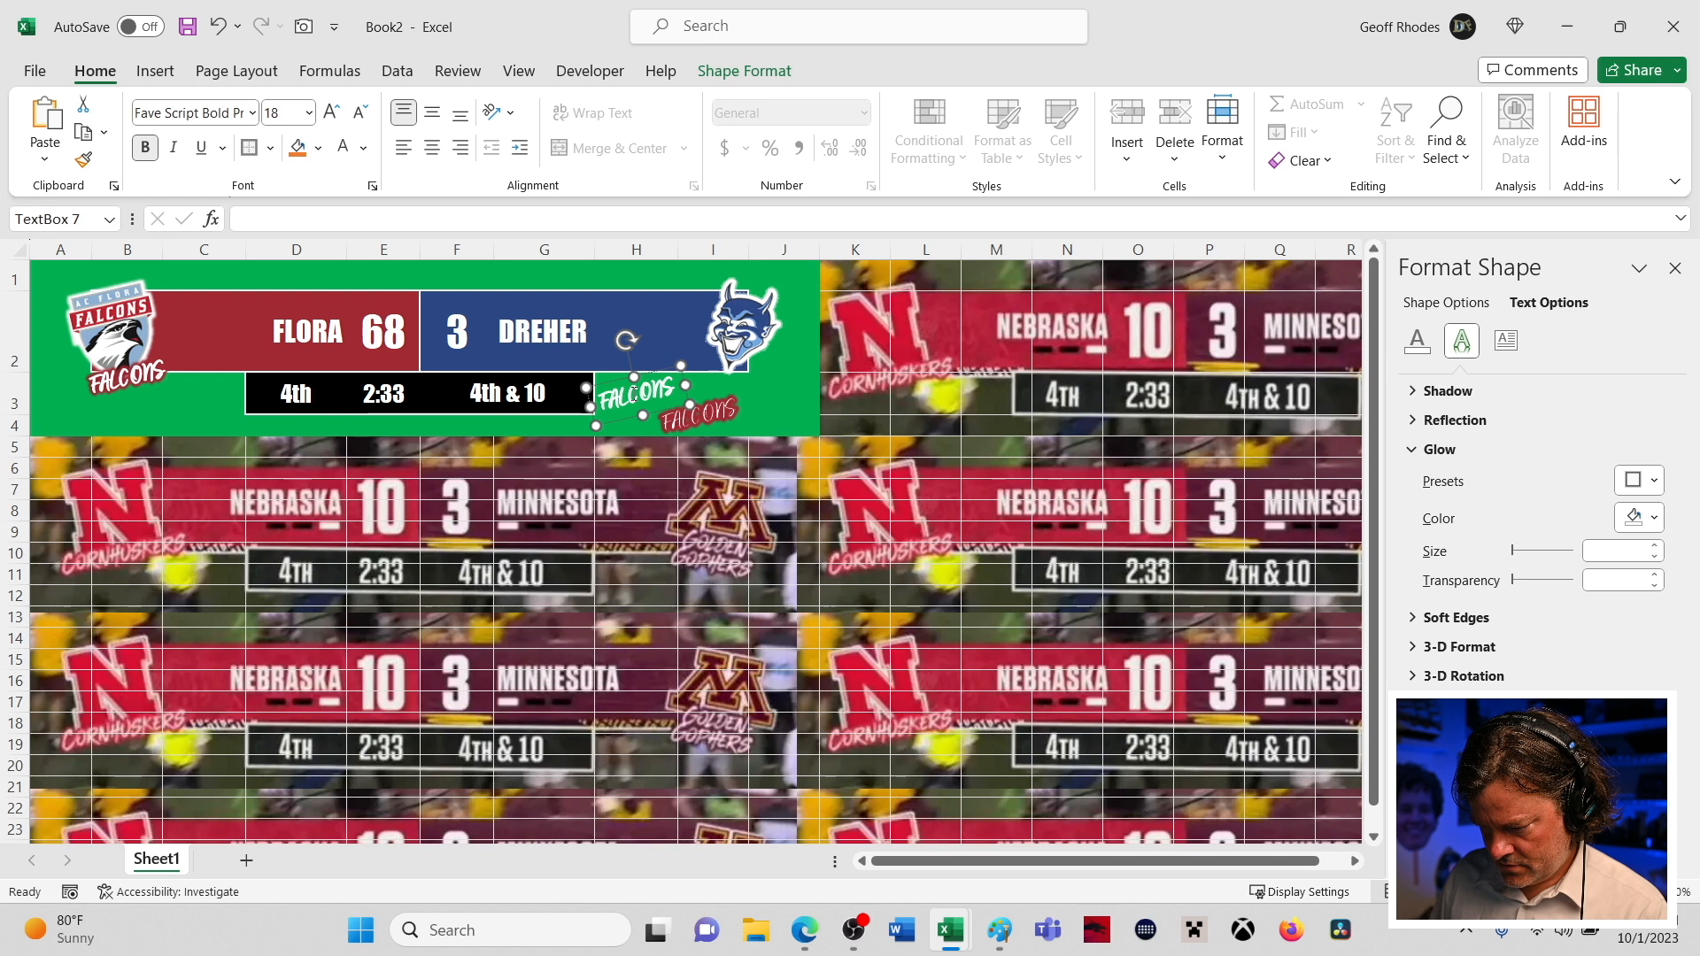
{"action": "left_click_drag", "start_coordinate": [600, 401], "coordinate": [633, 393]}
{"action": "left_click", "coordinate": [632, 394]}
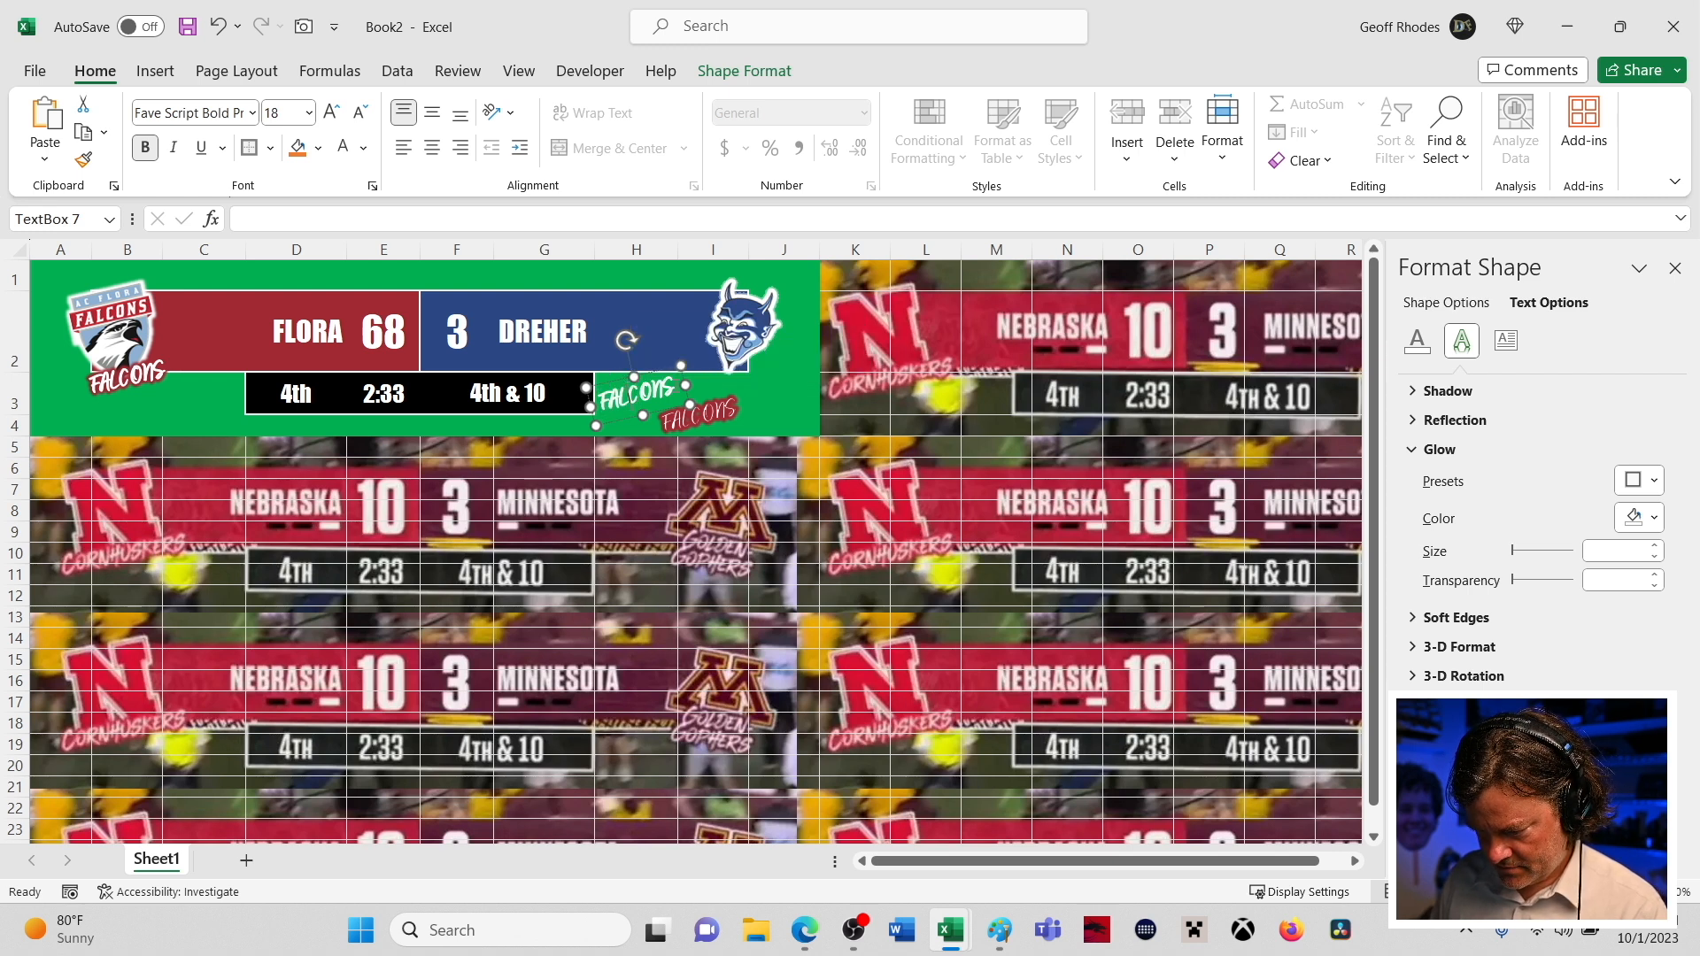
{"action": "key", "text": "ctrl+a"}
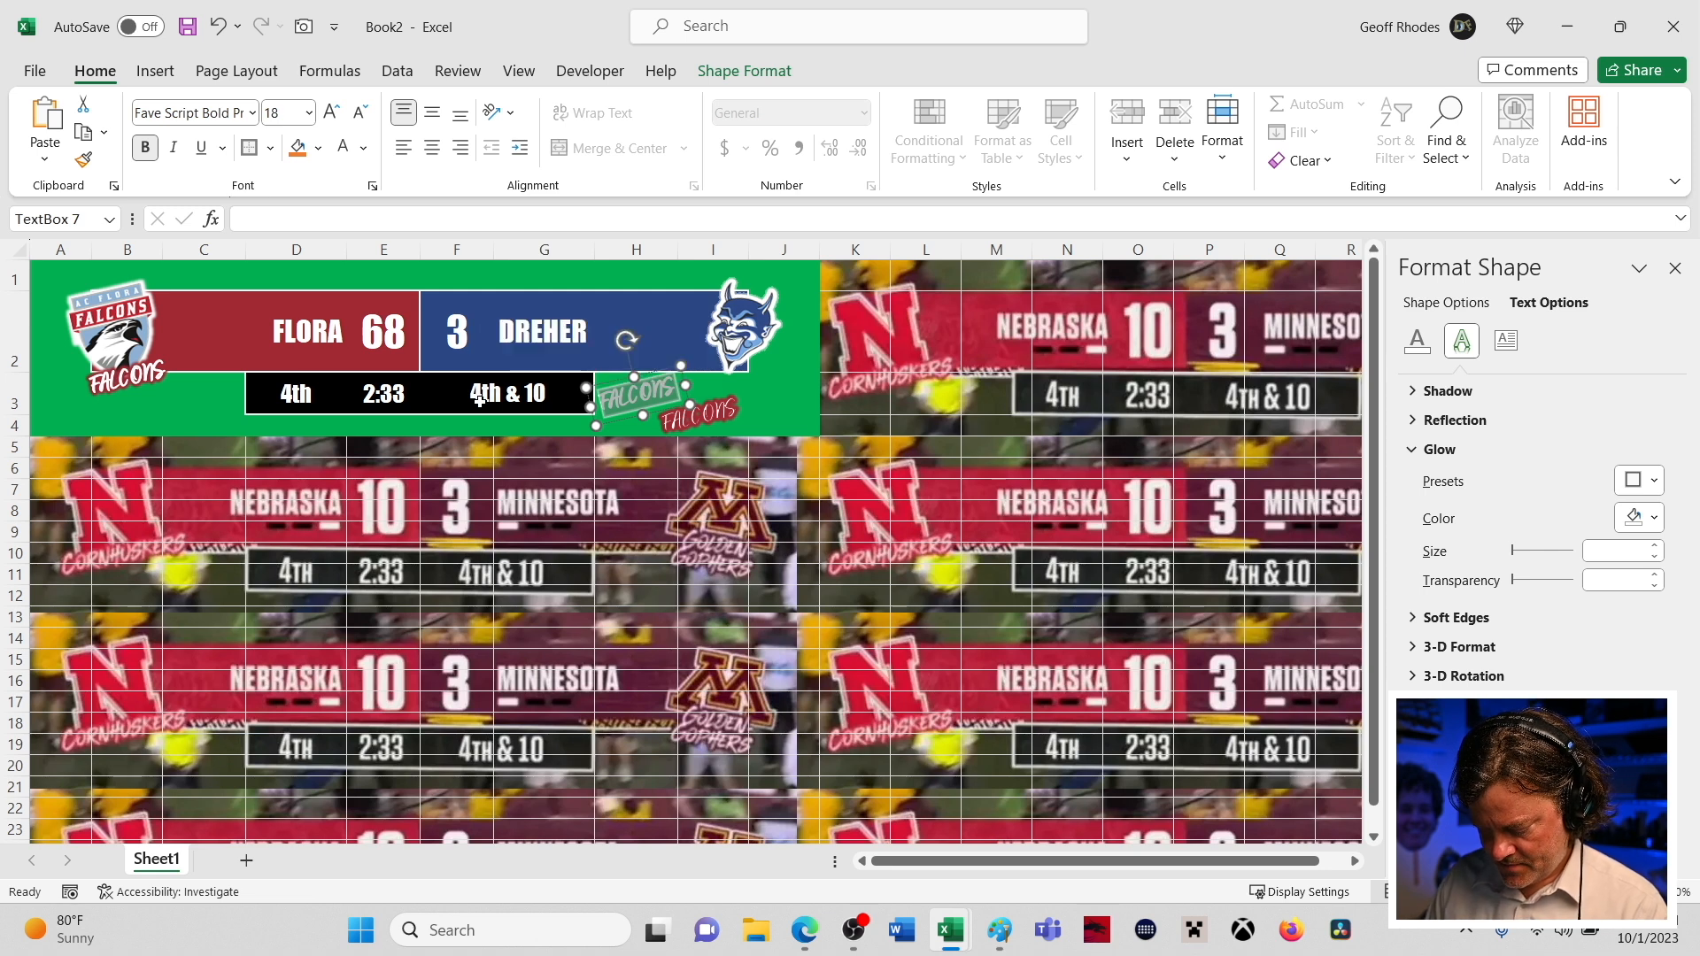
{"action": "type", "text": "BLUE"}
{"action": "key", "text": "Return"}
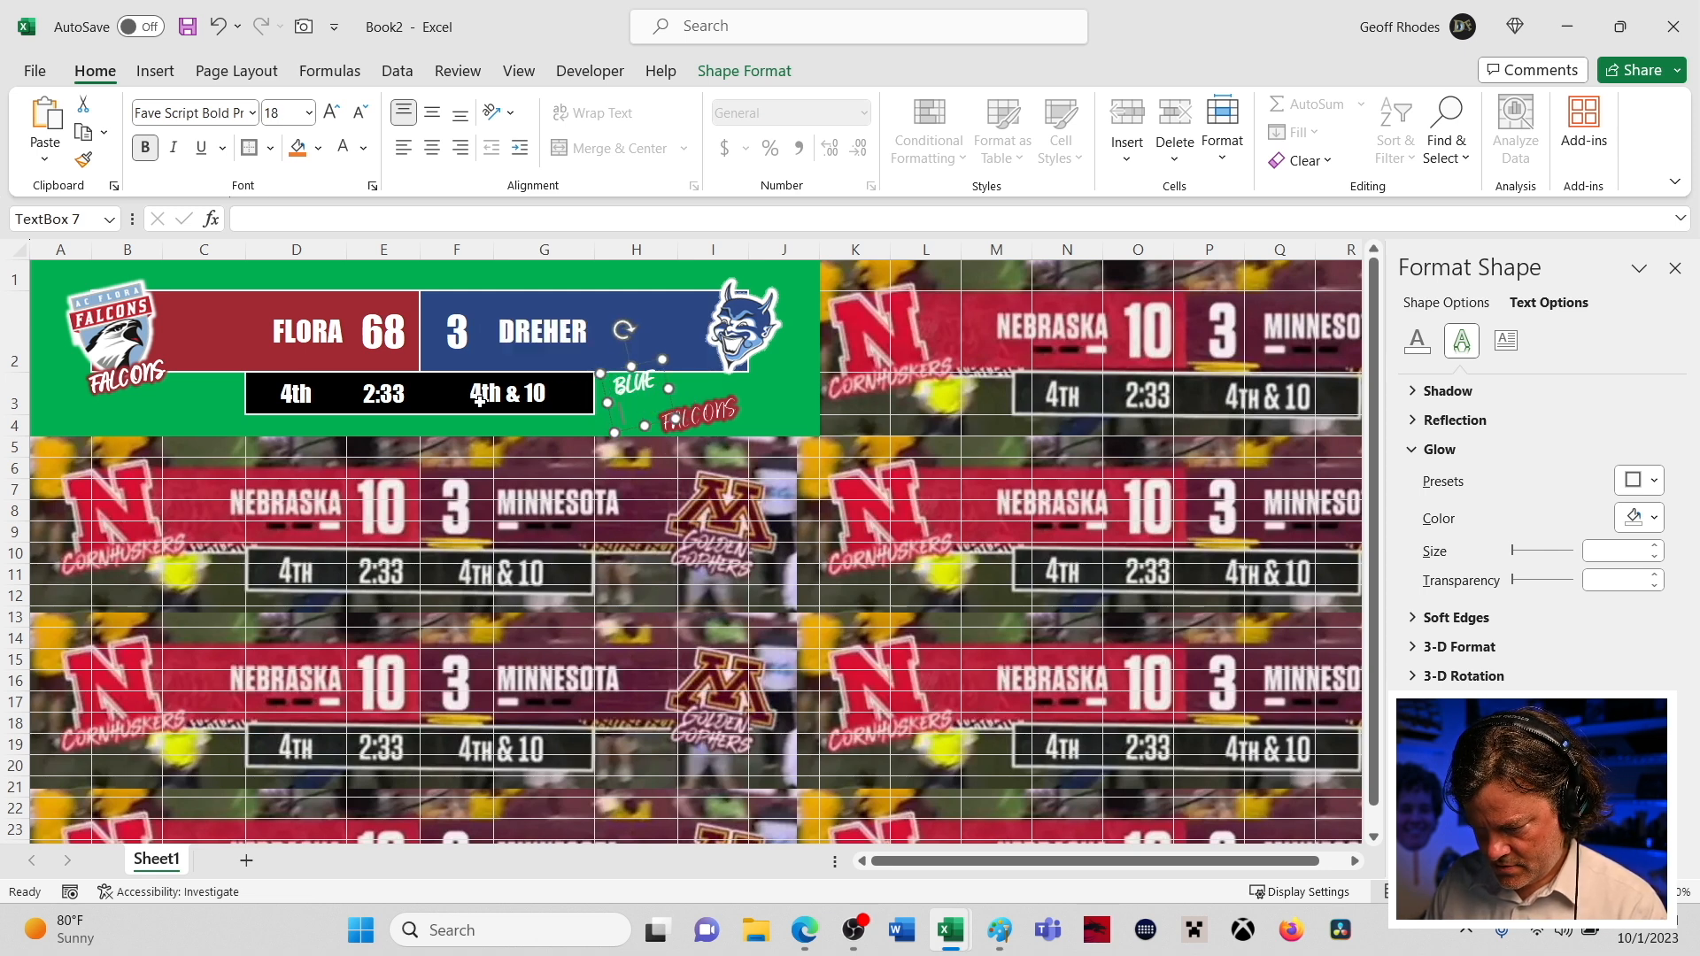
{"action": "type", "text": "DEVI"}
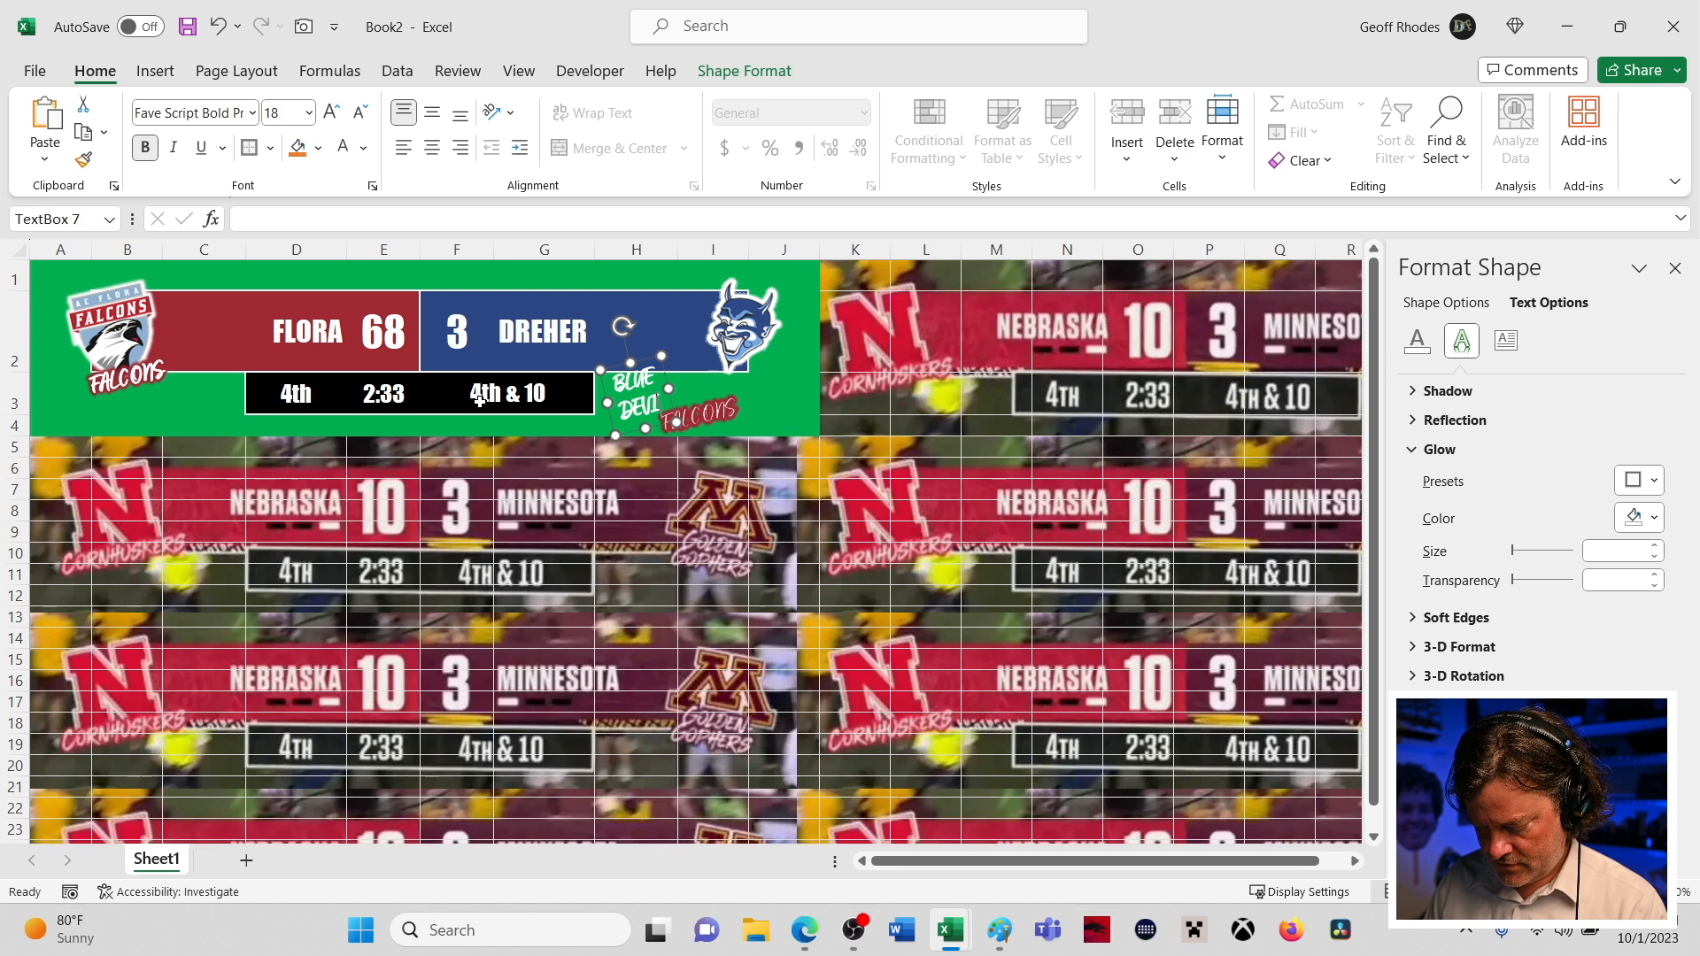
{"action": "type", "text": "LS"}
{"action": "key", "text": "BackSpace"}
{"action": "type", "text": "S"}
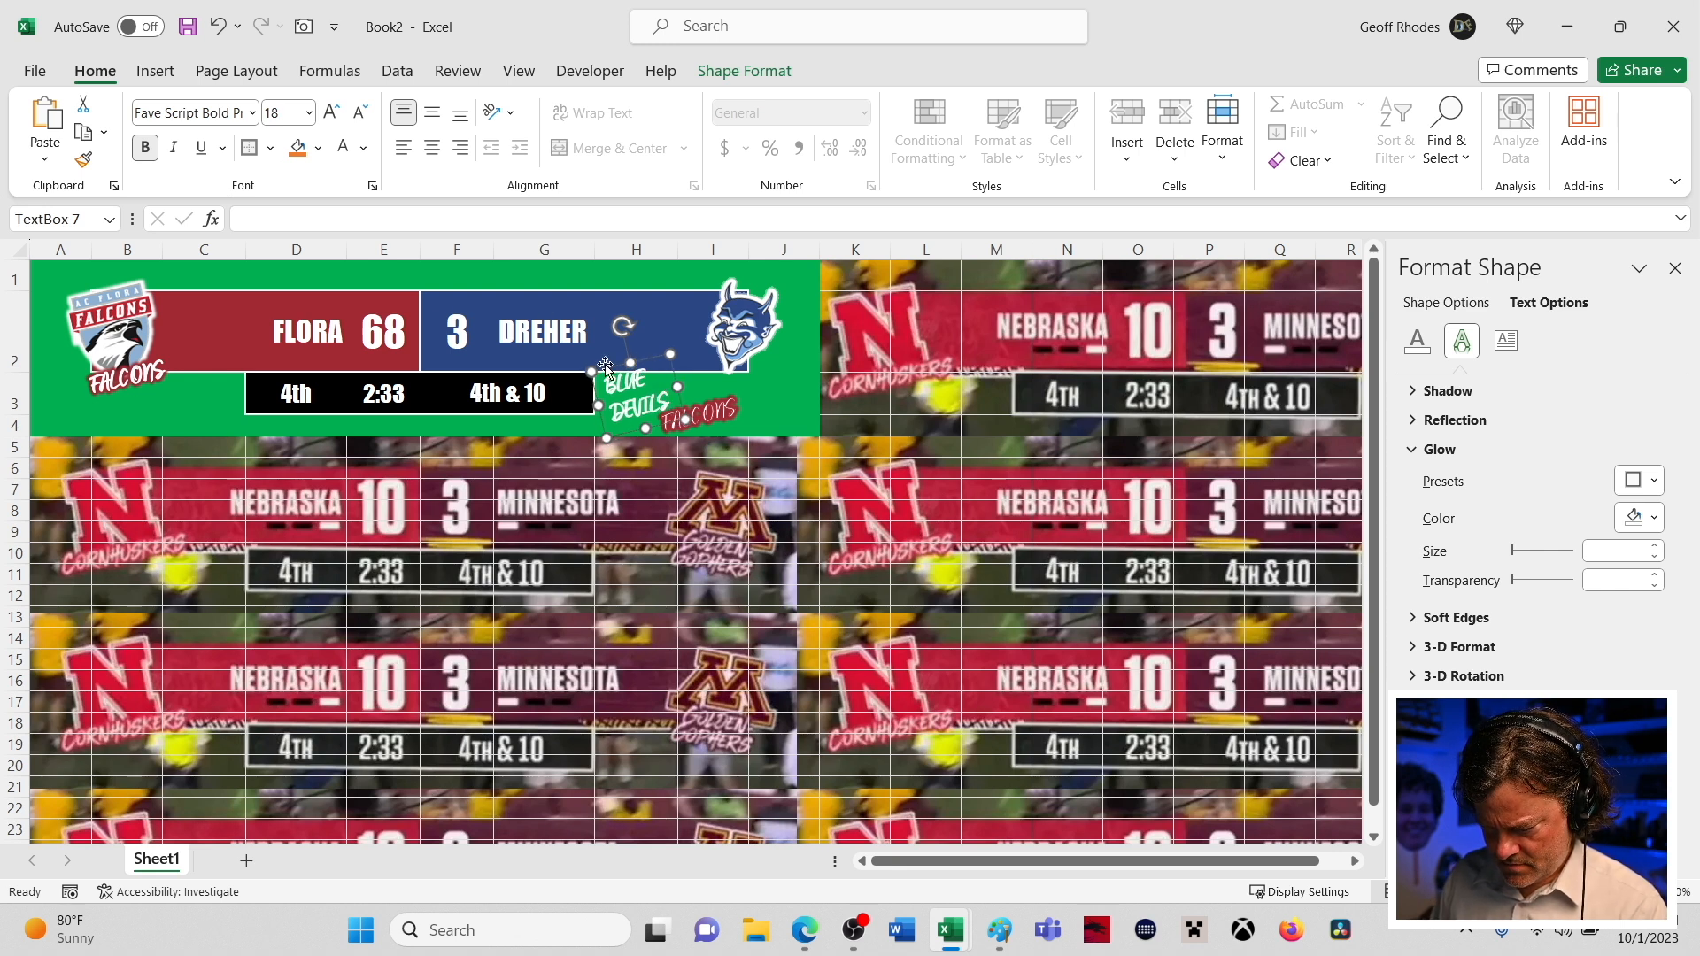
- Center the white BLUE DEVILS text, and replace the red glow FALCONS duplicate's text with centered BLUE DEVILS on two lines
{"action": "left_click", "coordinate": [432, 147]}
{"action": "left_click", "coordinate": [709, 421]}
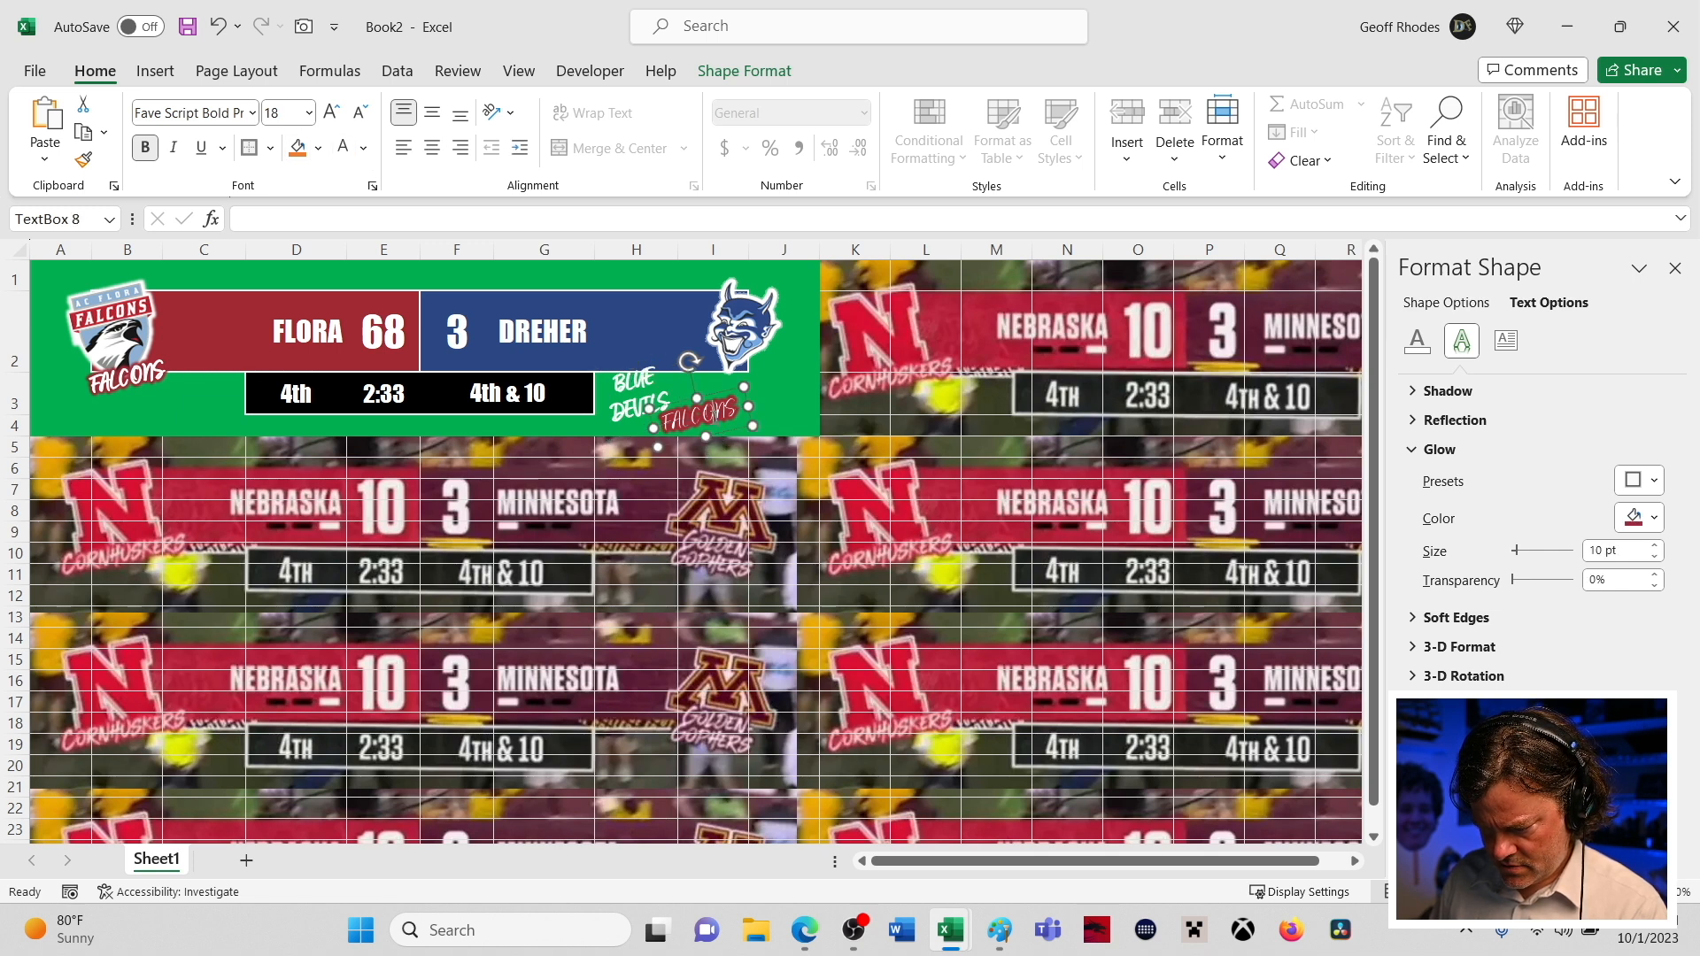
{"action": "double_click", "coordinate": [714, 423]}
{"action": "type", "text": "BLUE"}
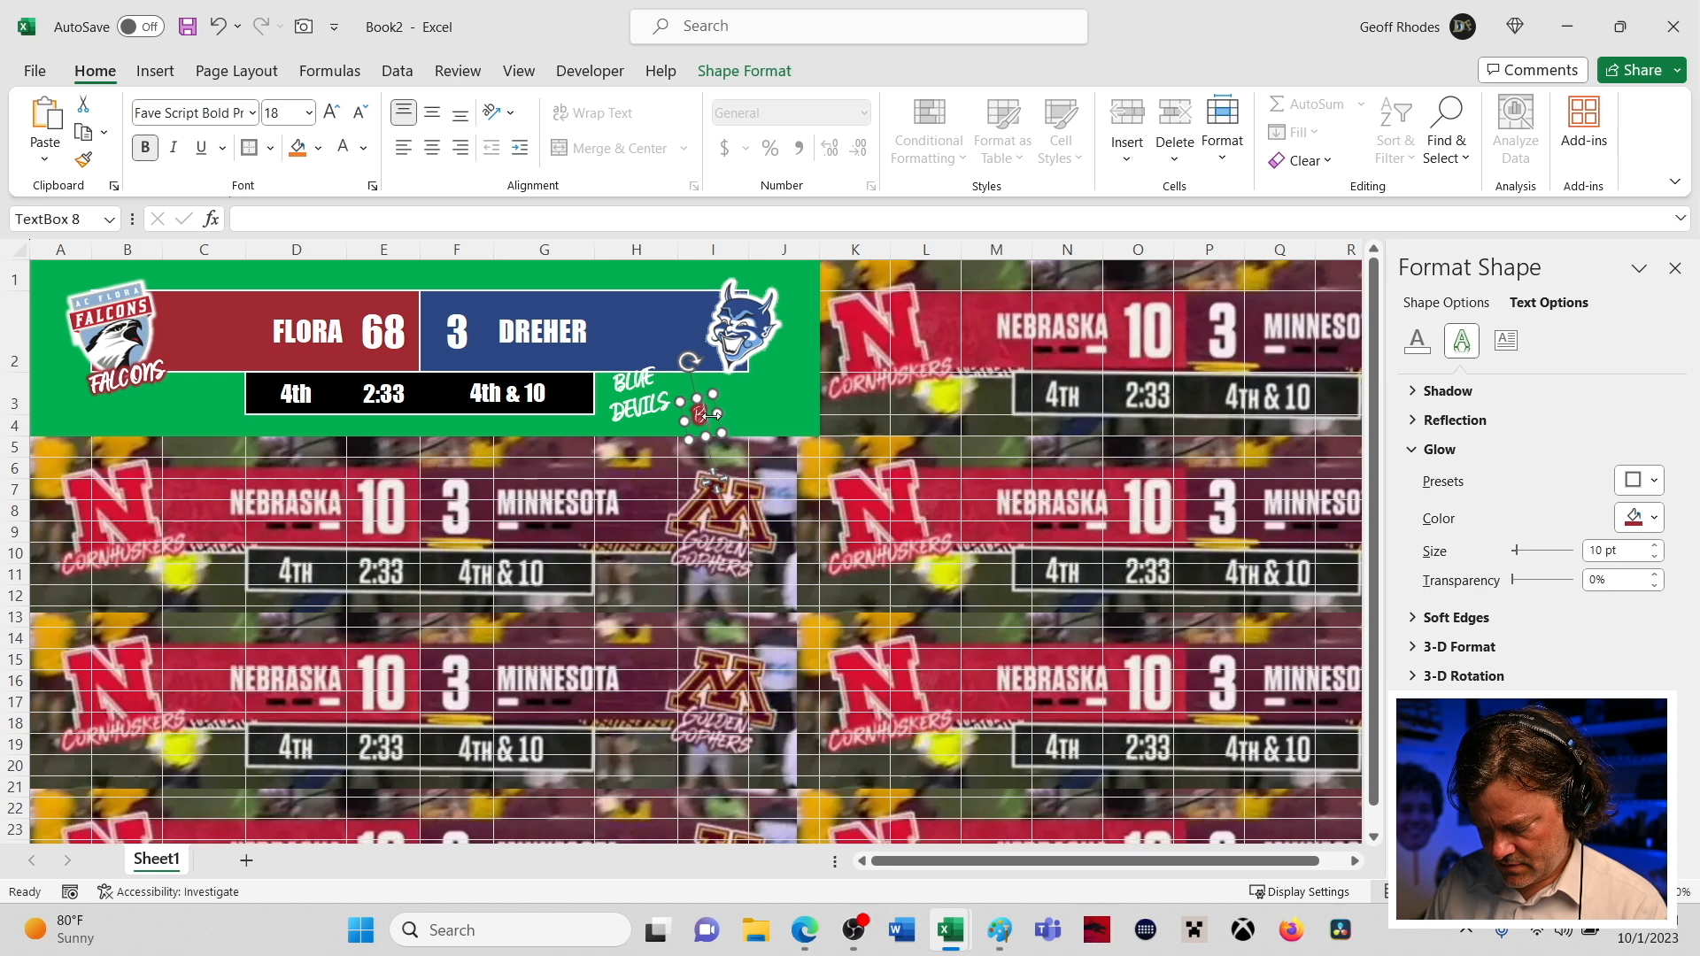
{"action": "type", "text": " DEVILS"}
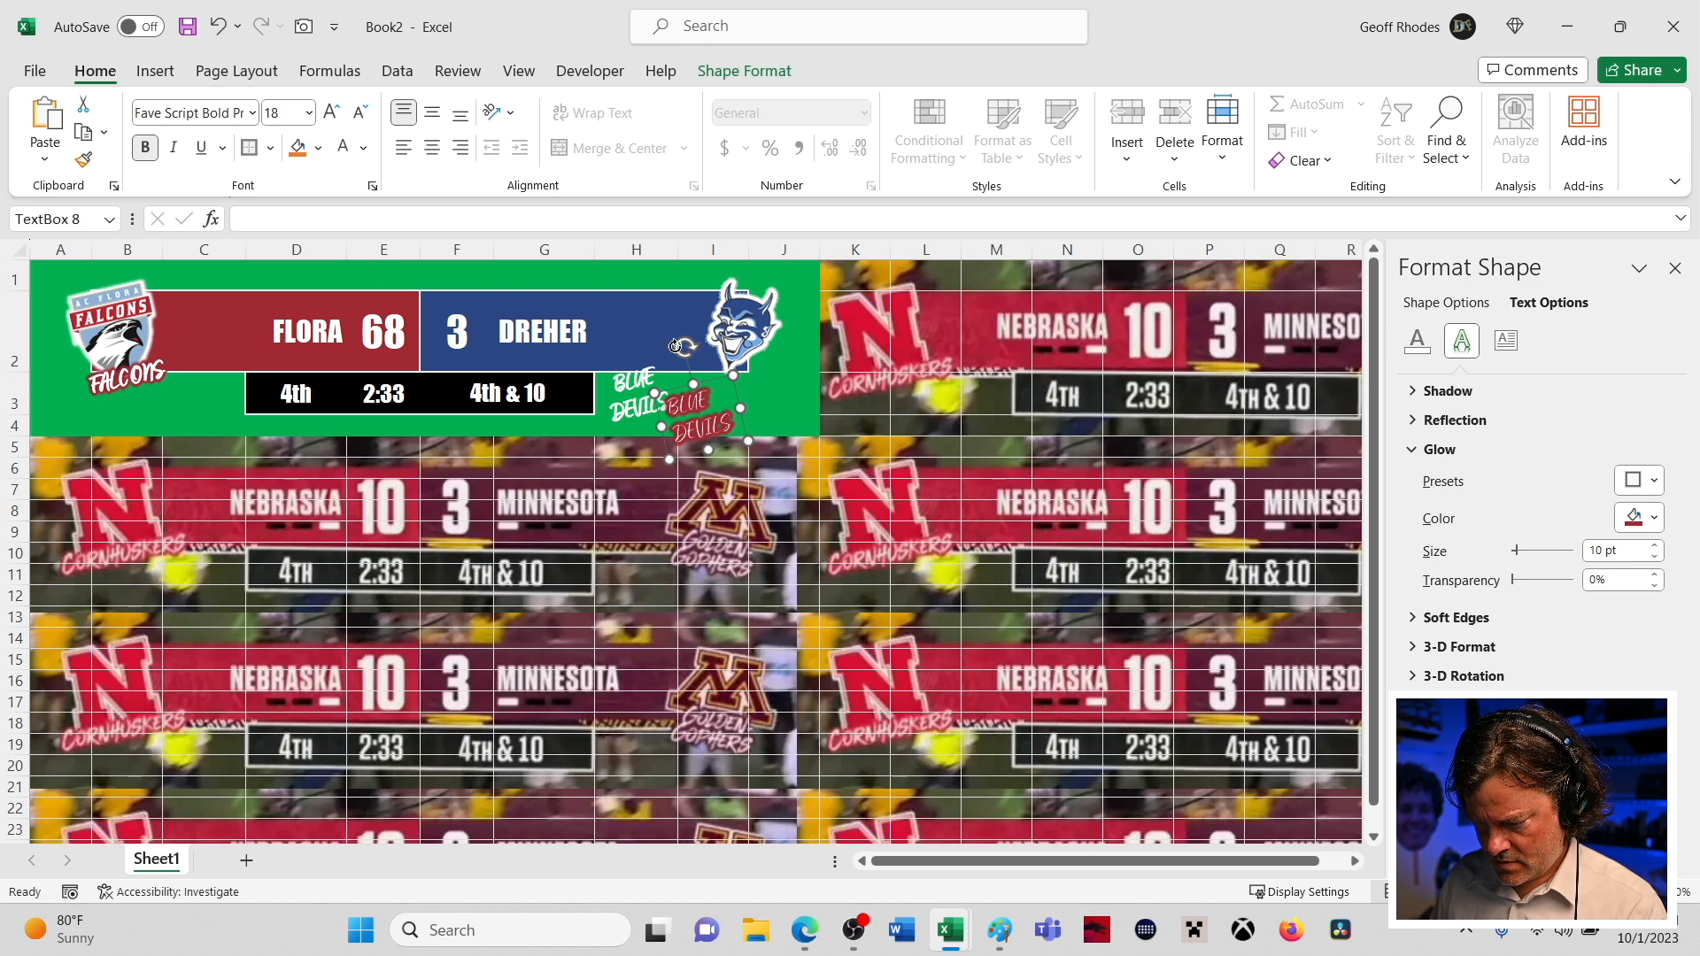
{"action": "left_click", "coordinate": [432, 148]}
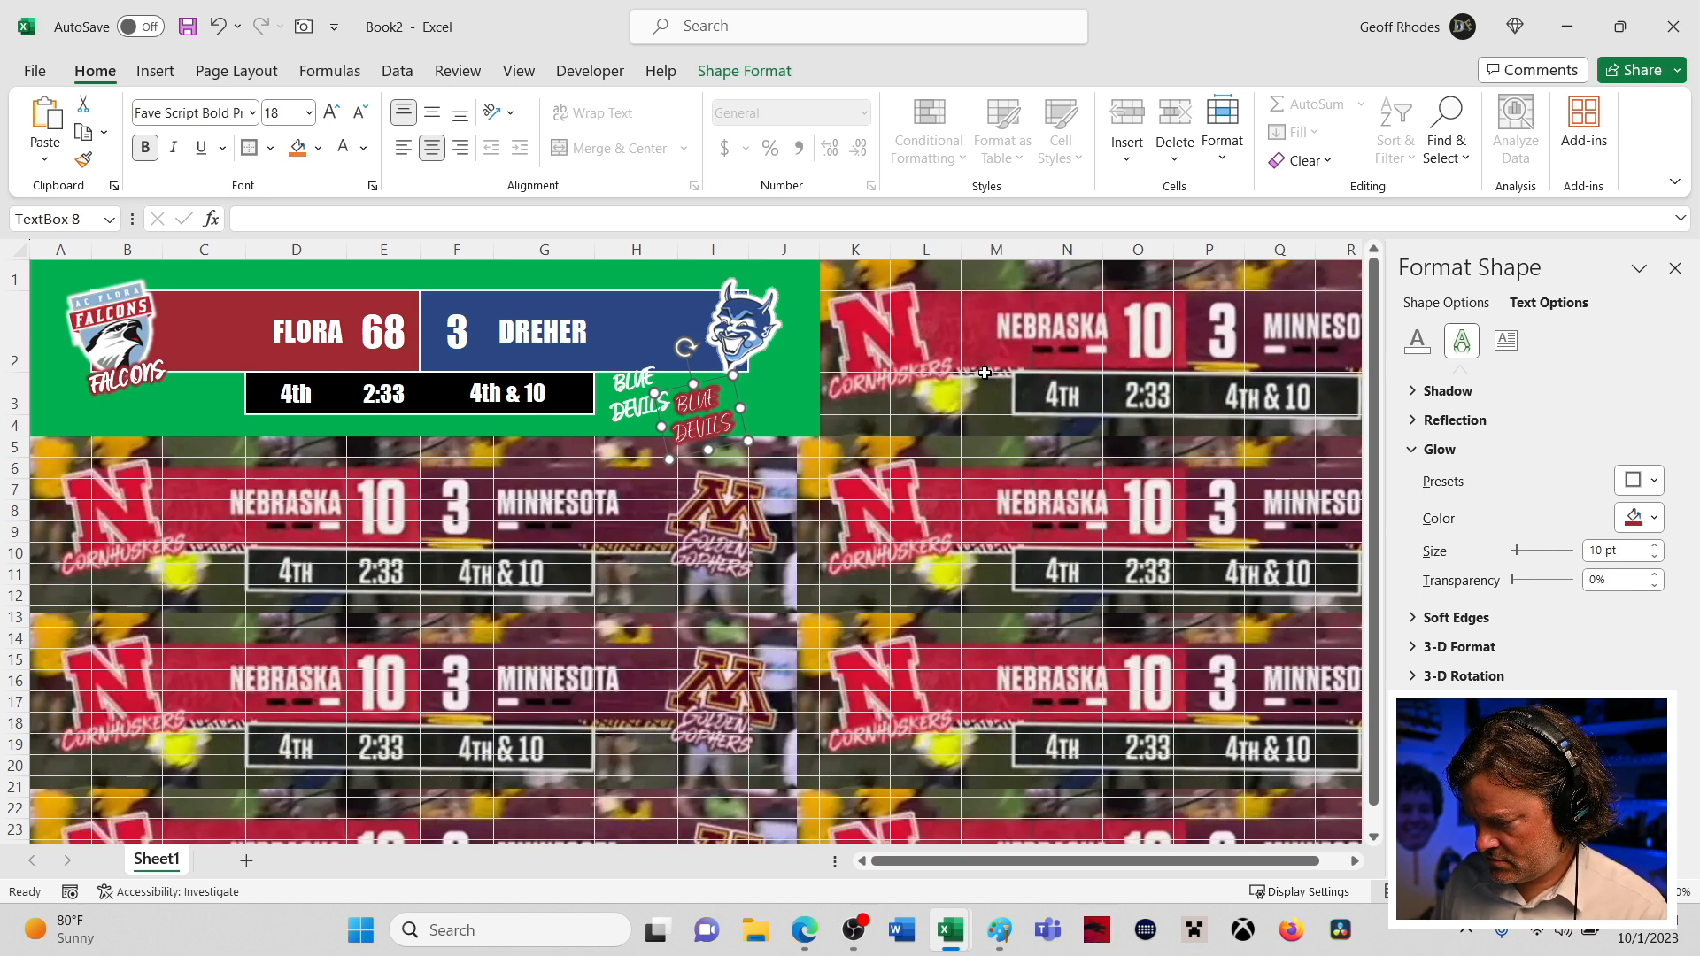
- Set the rotation of the red glow BLUE DEVILS text box to 13°
{"action": "left_click", "coordinate": [1674, 268]}
{"action": "left_click", "coordinate": [771, 78]}
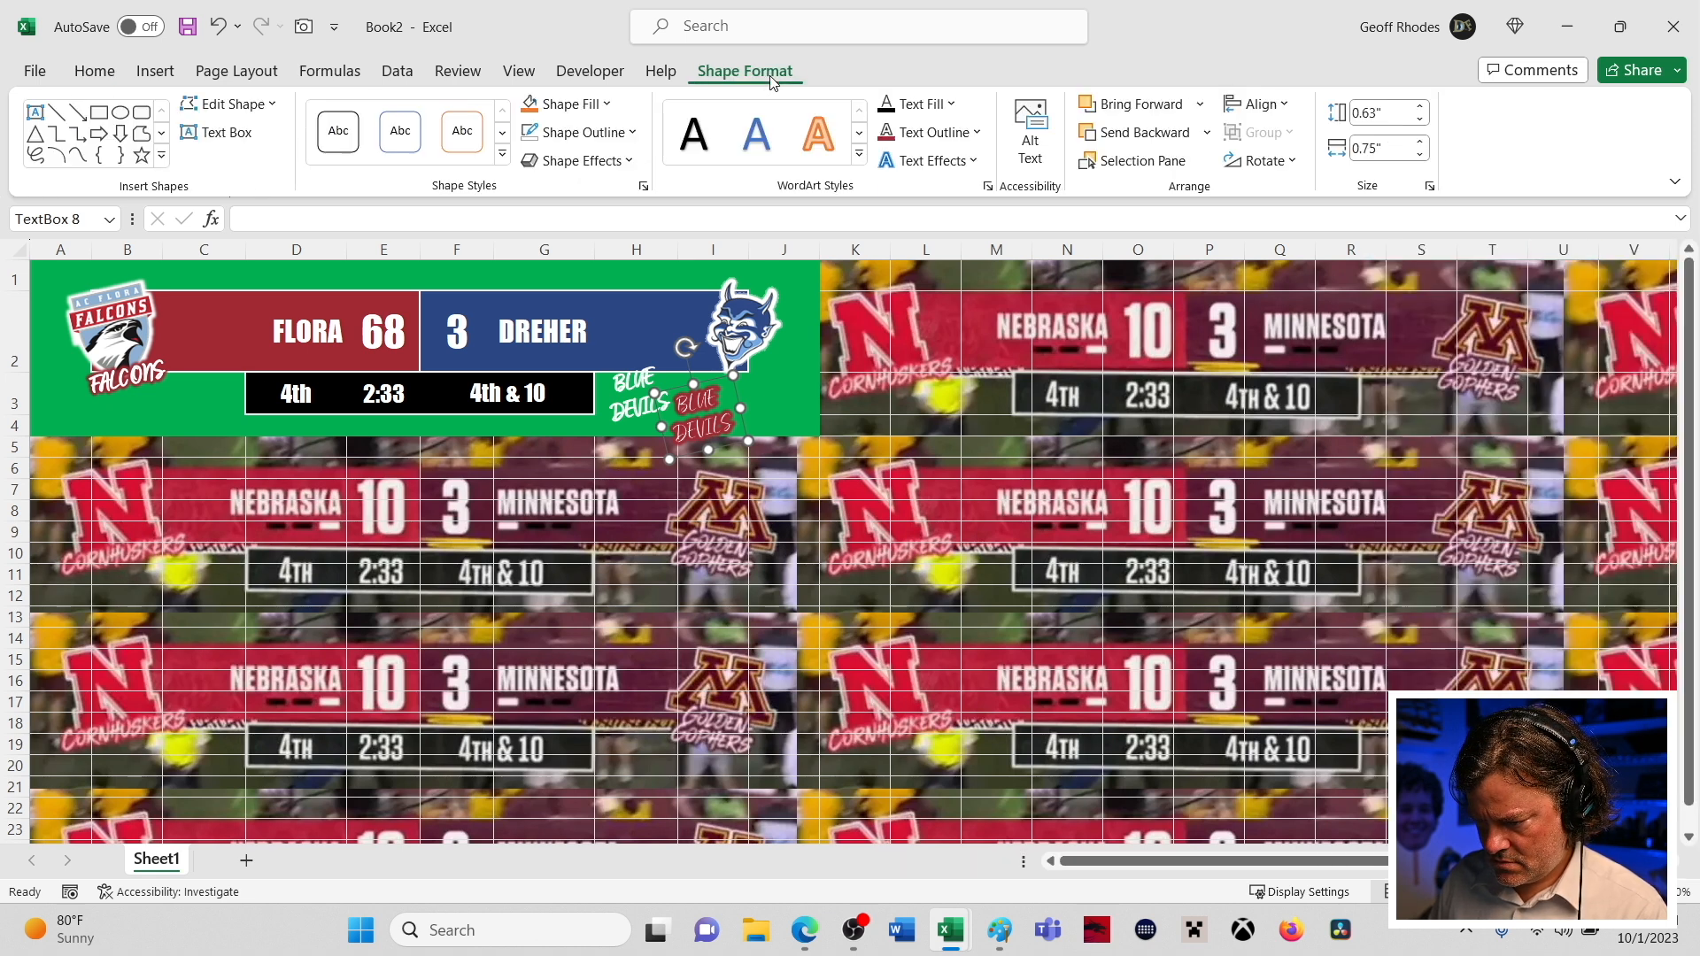
{"action": "left_click", "coordinate": [1285, 161]}
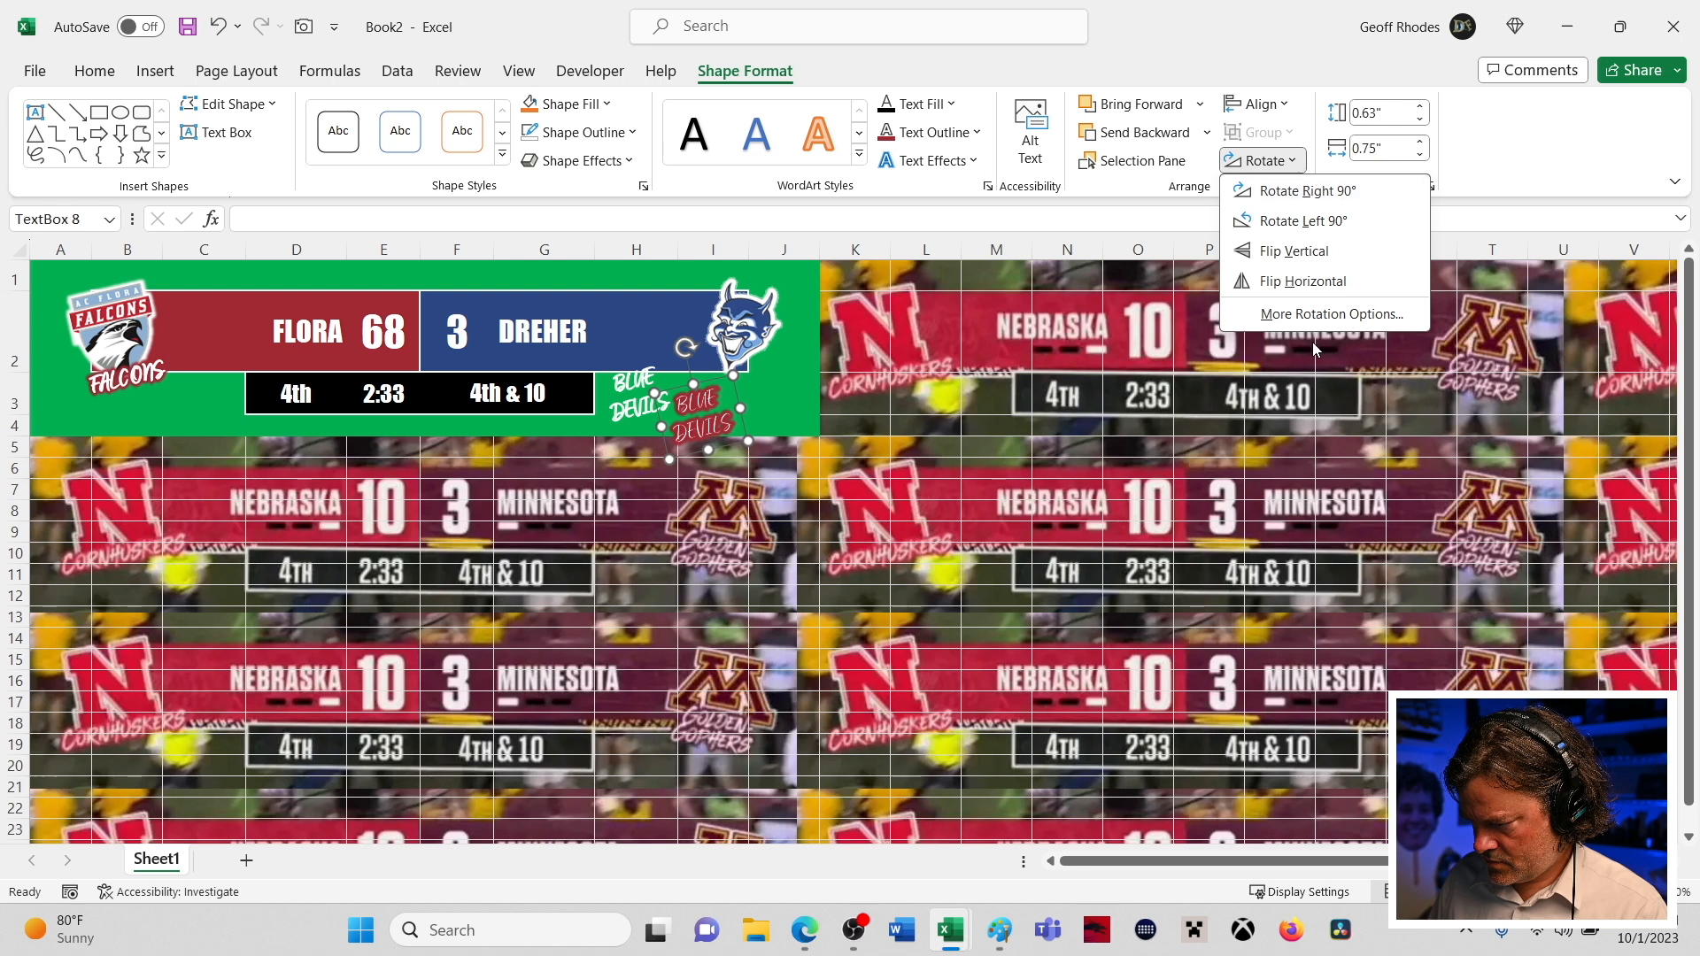
{"action": "left_click", "coordinate": [1288, 316]}
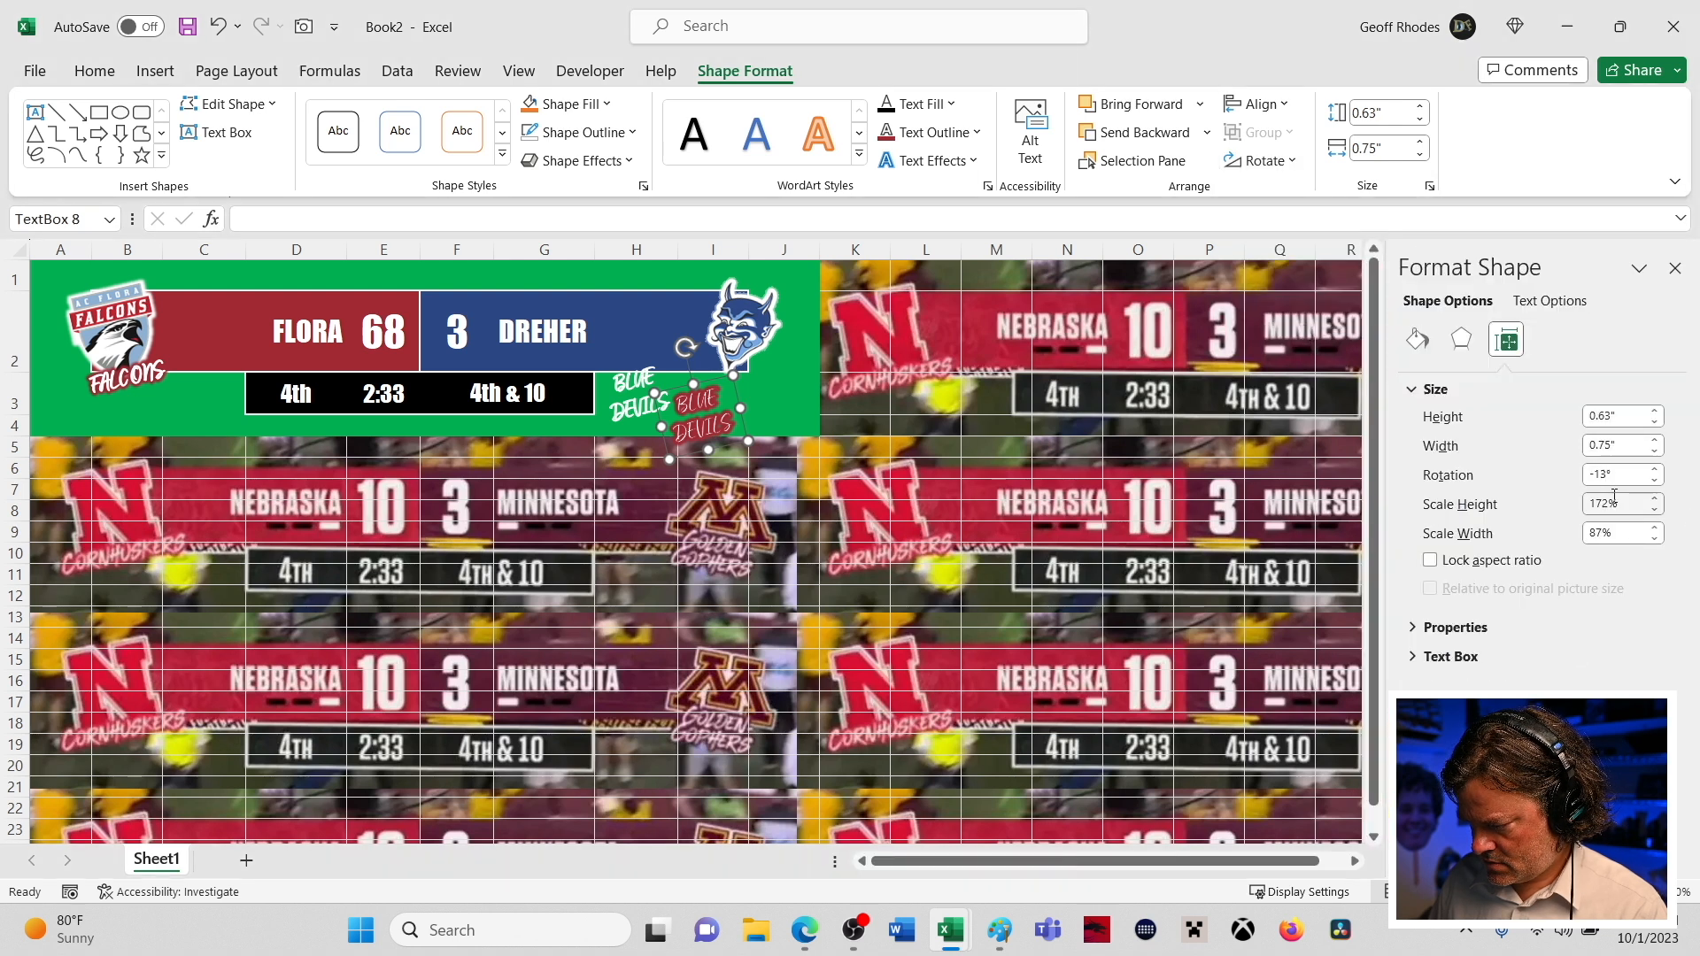
{"action": "left_click_drag", "start_coordinate": [1615, 475], "coordinate": [1484, 465]}
{"action": "type", "text": "13"}
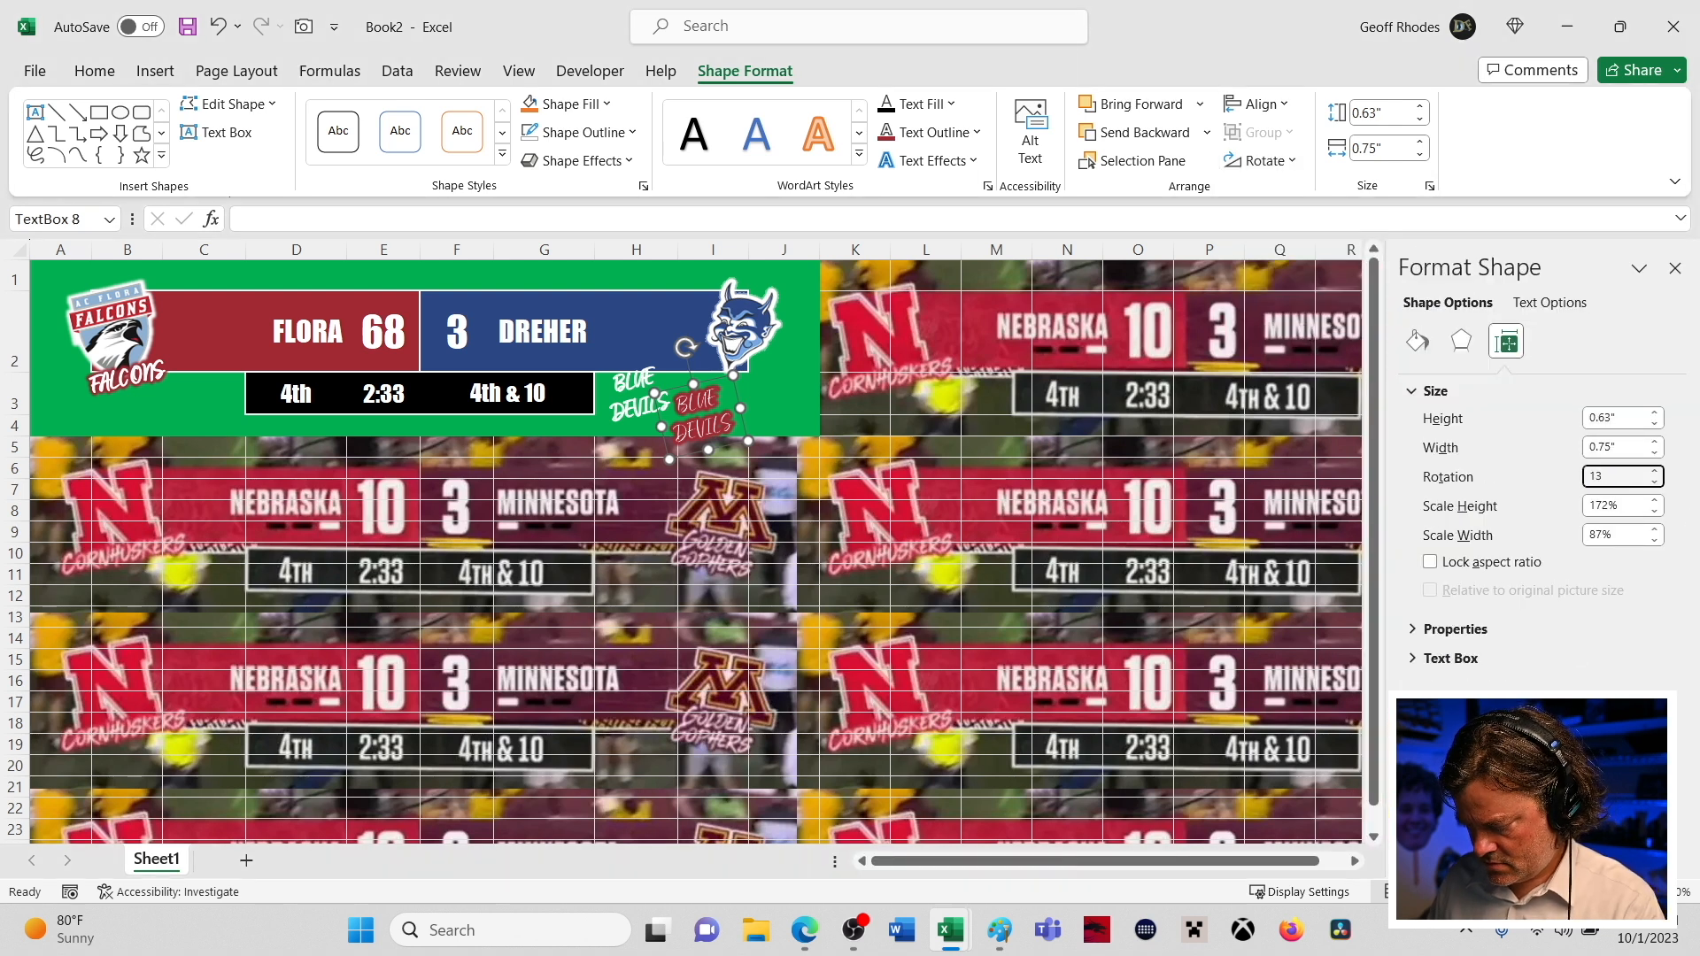
{"action": "key", "text": "Return"}
- Set the rotation of the white BLUE DEVILS text box to 13°
{"action": "left_click", "coordinate": [634, 379]}
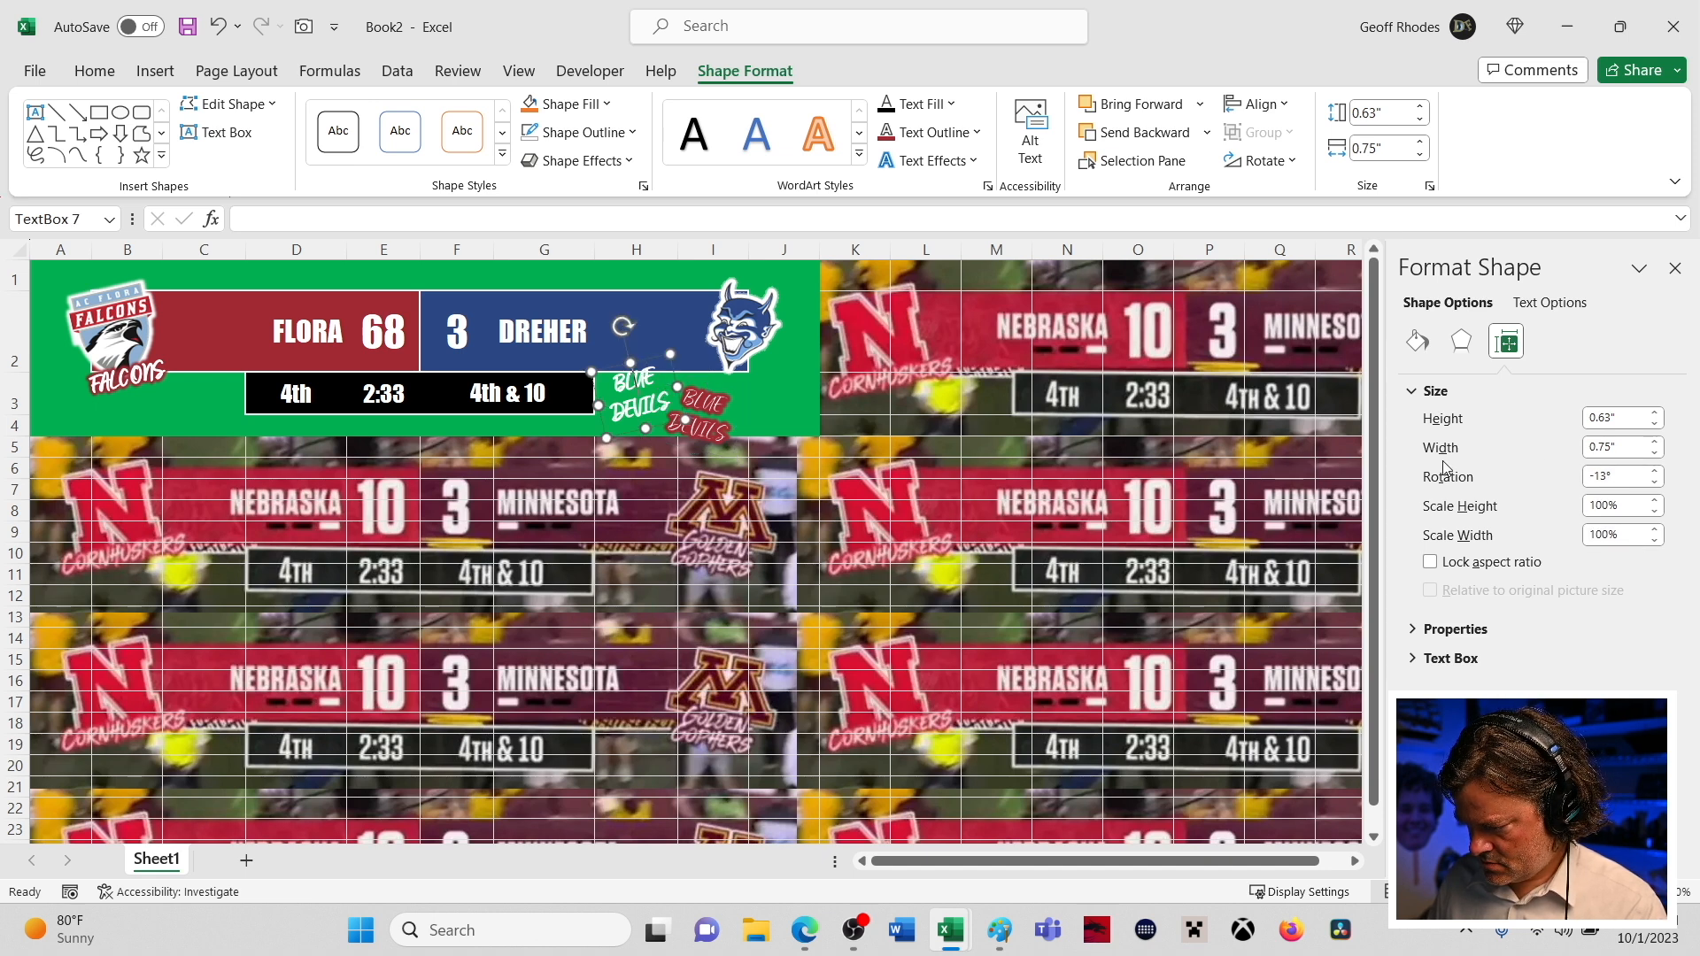
{"action": "left_click", "coordinate": [1616, 479]}
{"action": "left_click_drag", "start_coordinate": [1616, 478], "coordinate": [1413, 485]}
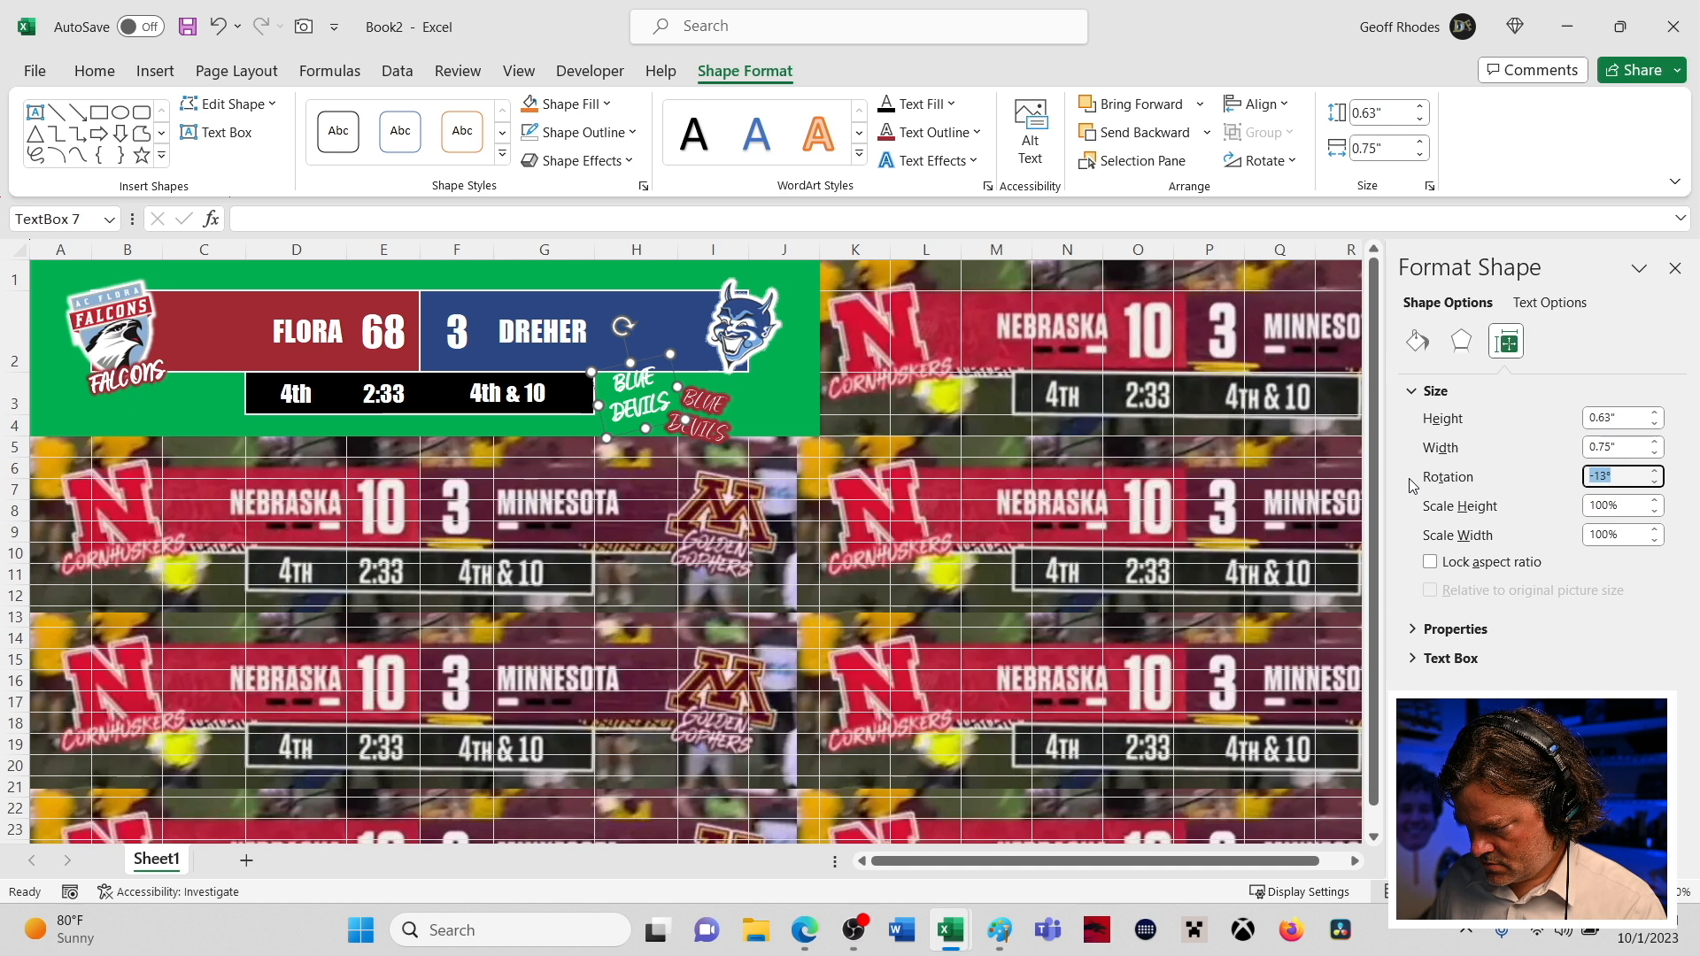
{"action": "type", "text": "13"}
{"action": "key", "text": "Return"}
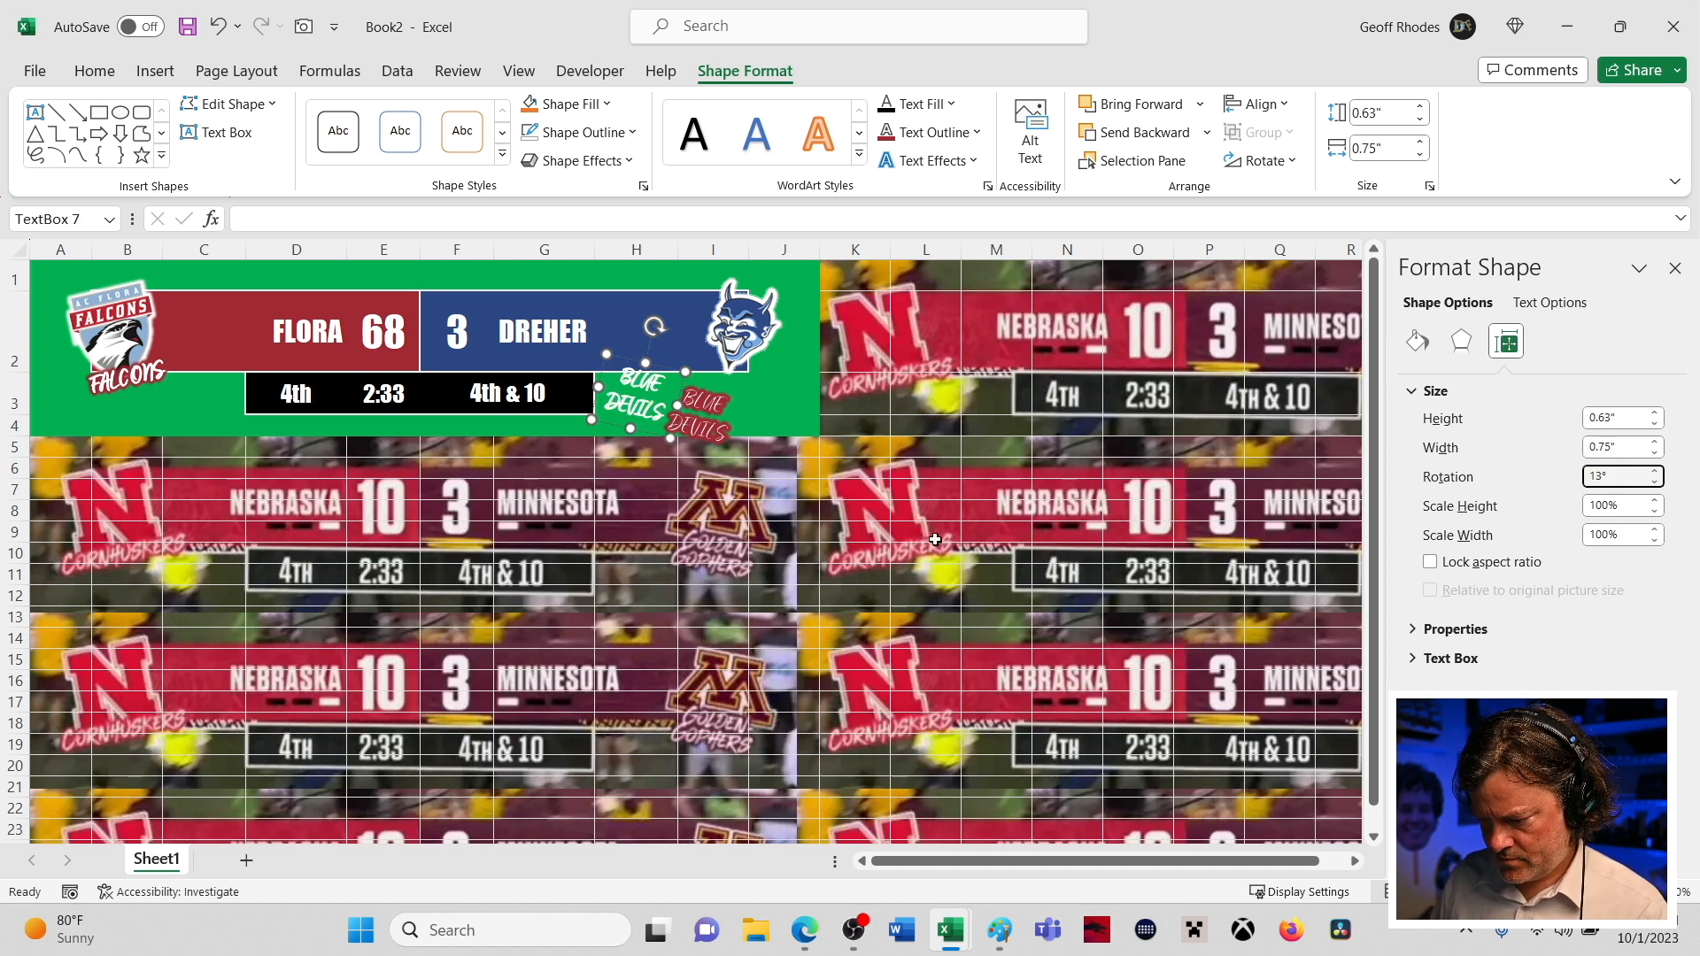
- Change the text outline of the red glow BLUE DEVILS copy to the recently used Dreher blue
{"action": "left_click", "coordinate": [704, 421]}
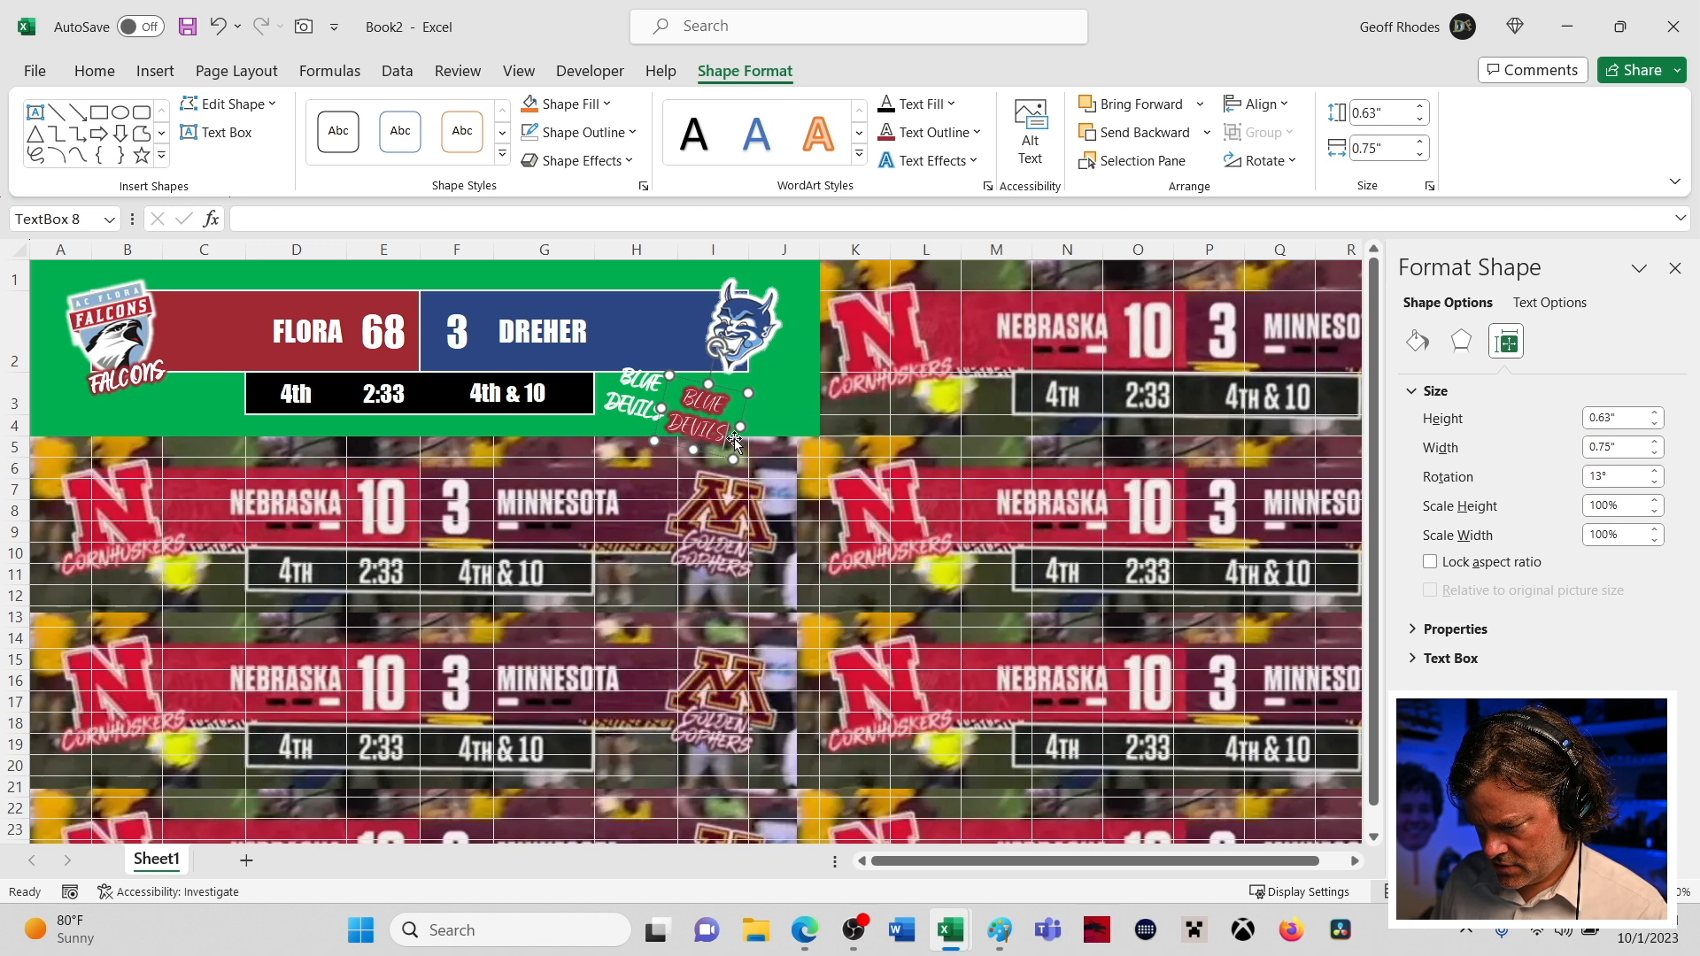
{"action": "left_click_drag", "start_coordinate": [735, 438], "coordinate": [635, 347]}
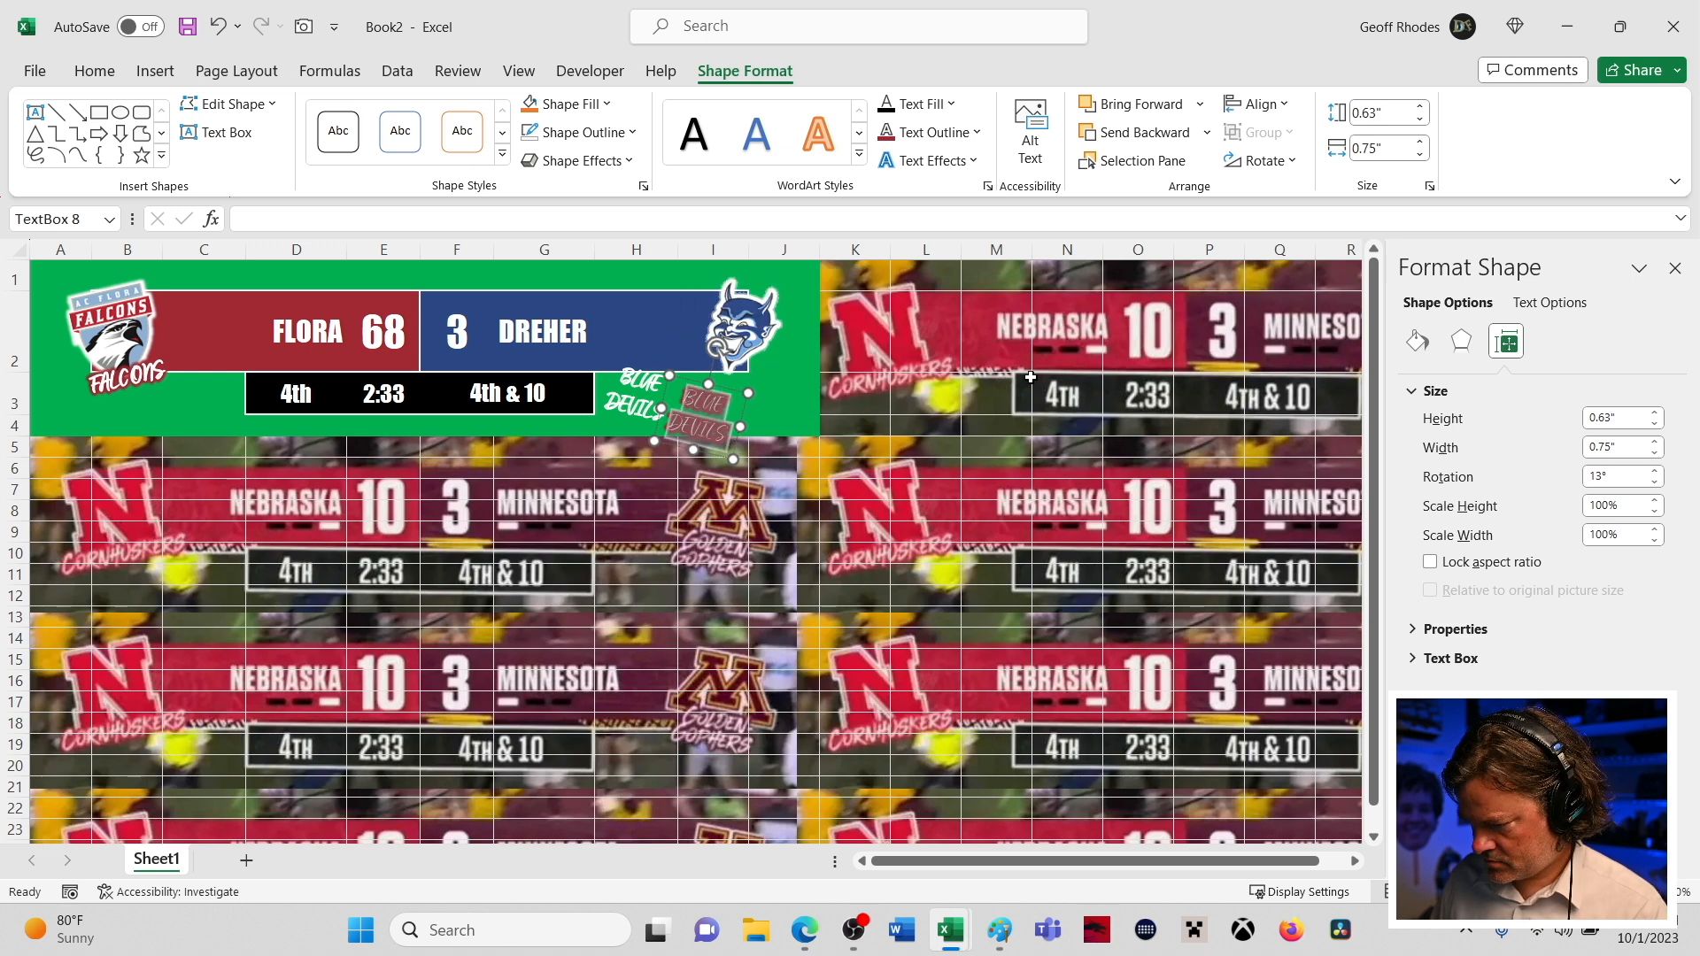
{"action": "left_click", "coordinate": [632, 133]}
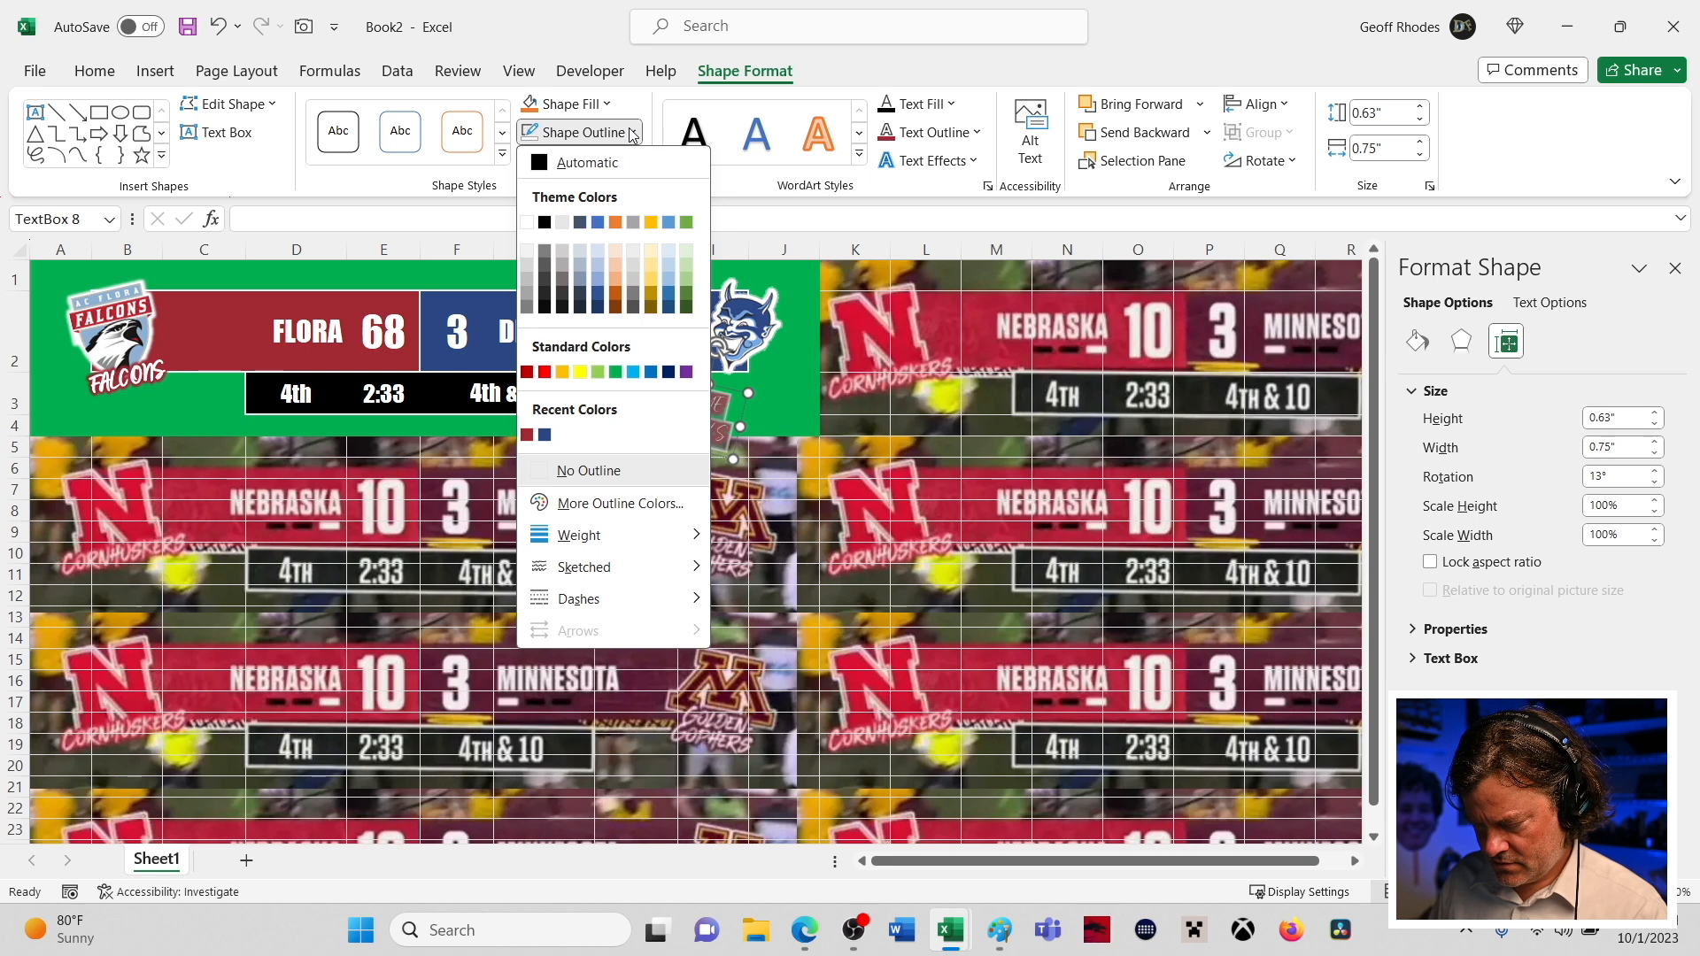
{"action": "left_click", "coordinate": [975, 133]}
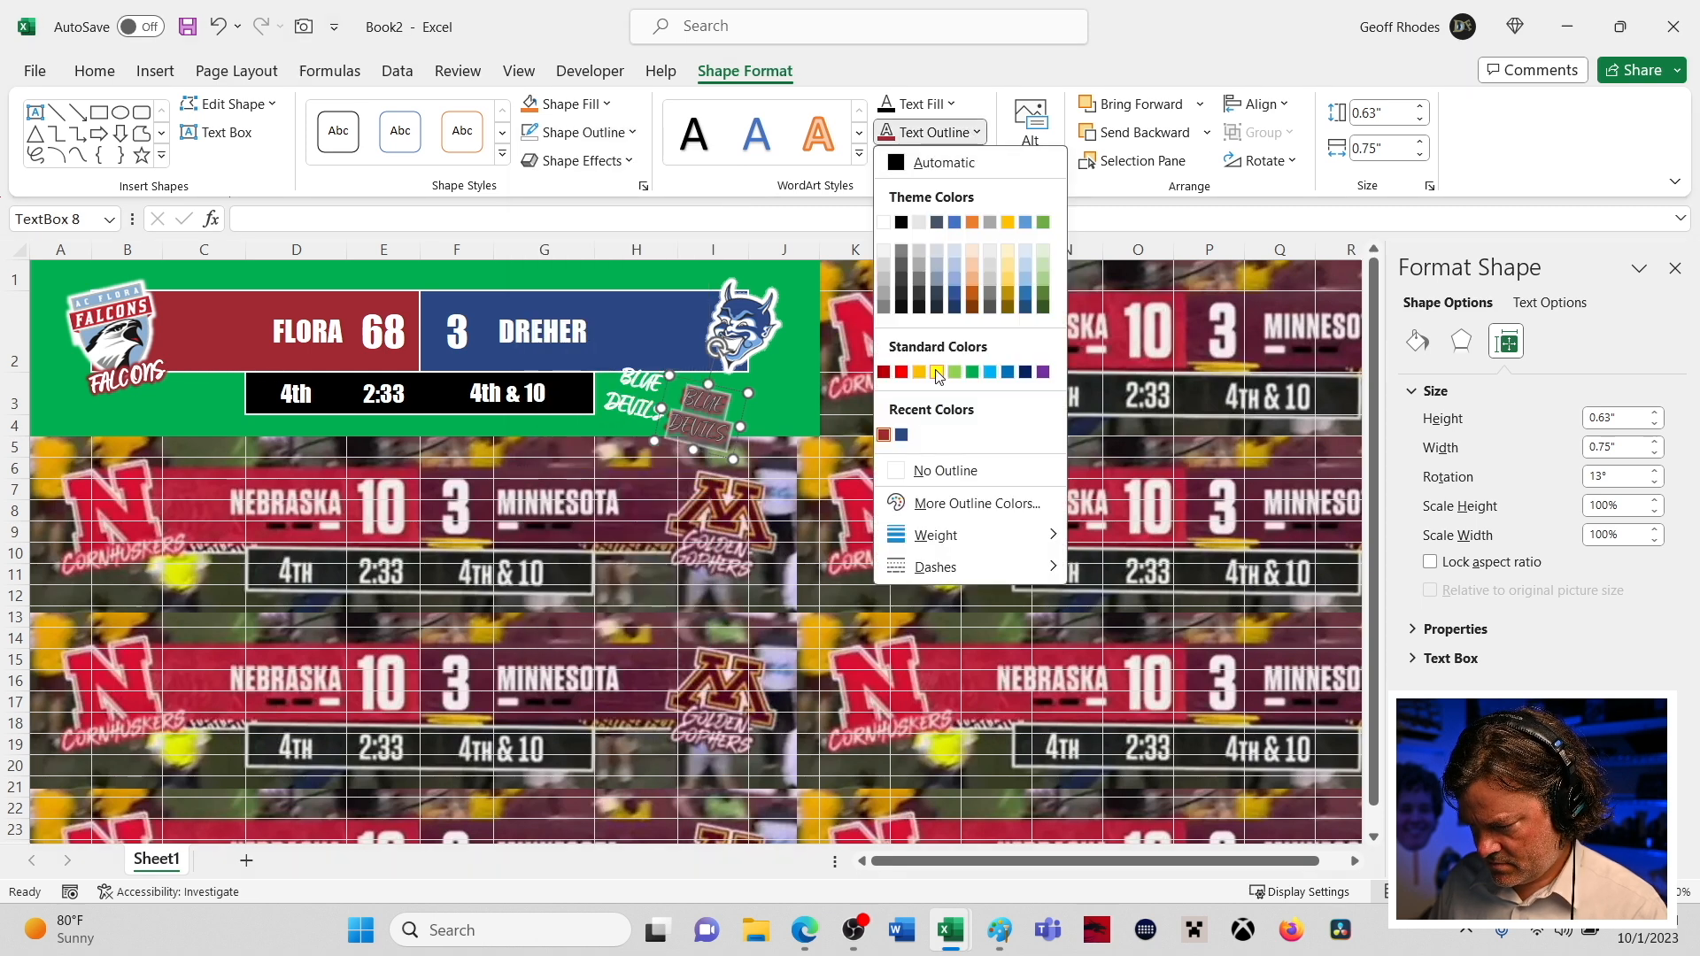
{"action": "left_click", "coordinate": [902, 437]}
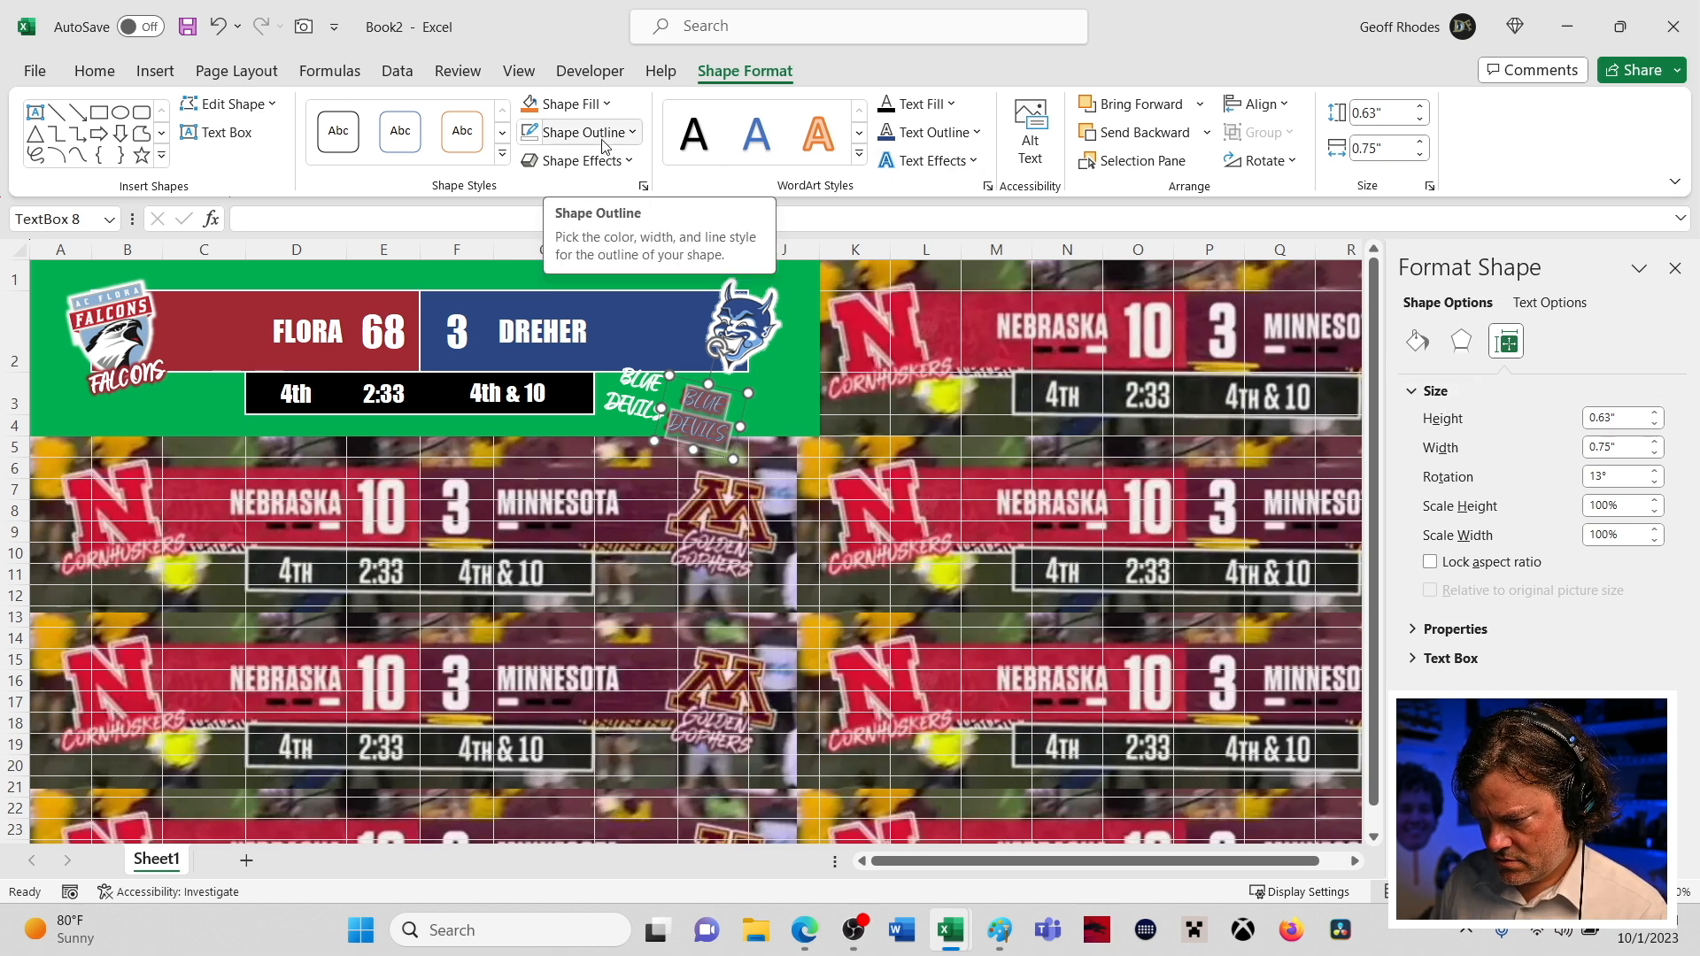
- Change the text glow color of the blue-outlined BLUE DEVILS copy from red to the Dreher blue
{"action": "left_click", "coordinate": [971, 162]}
{"action": "mouse_move", "coordinate": [968, 303]}
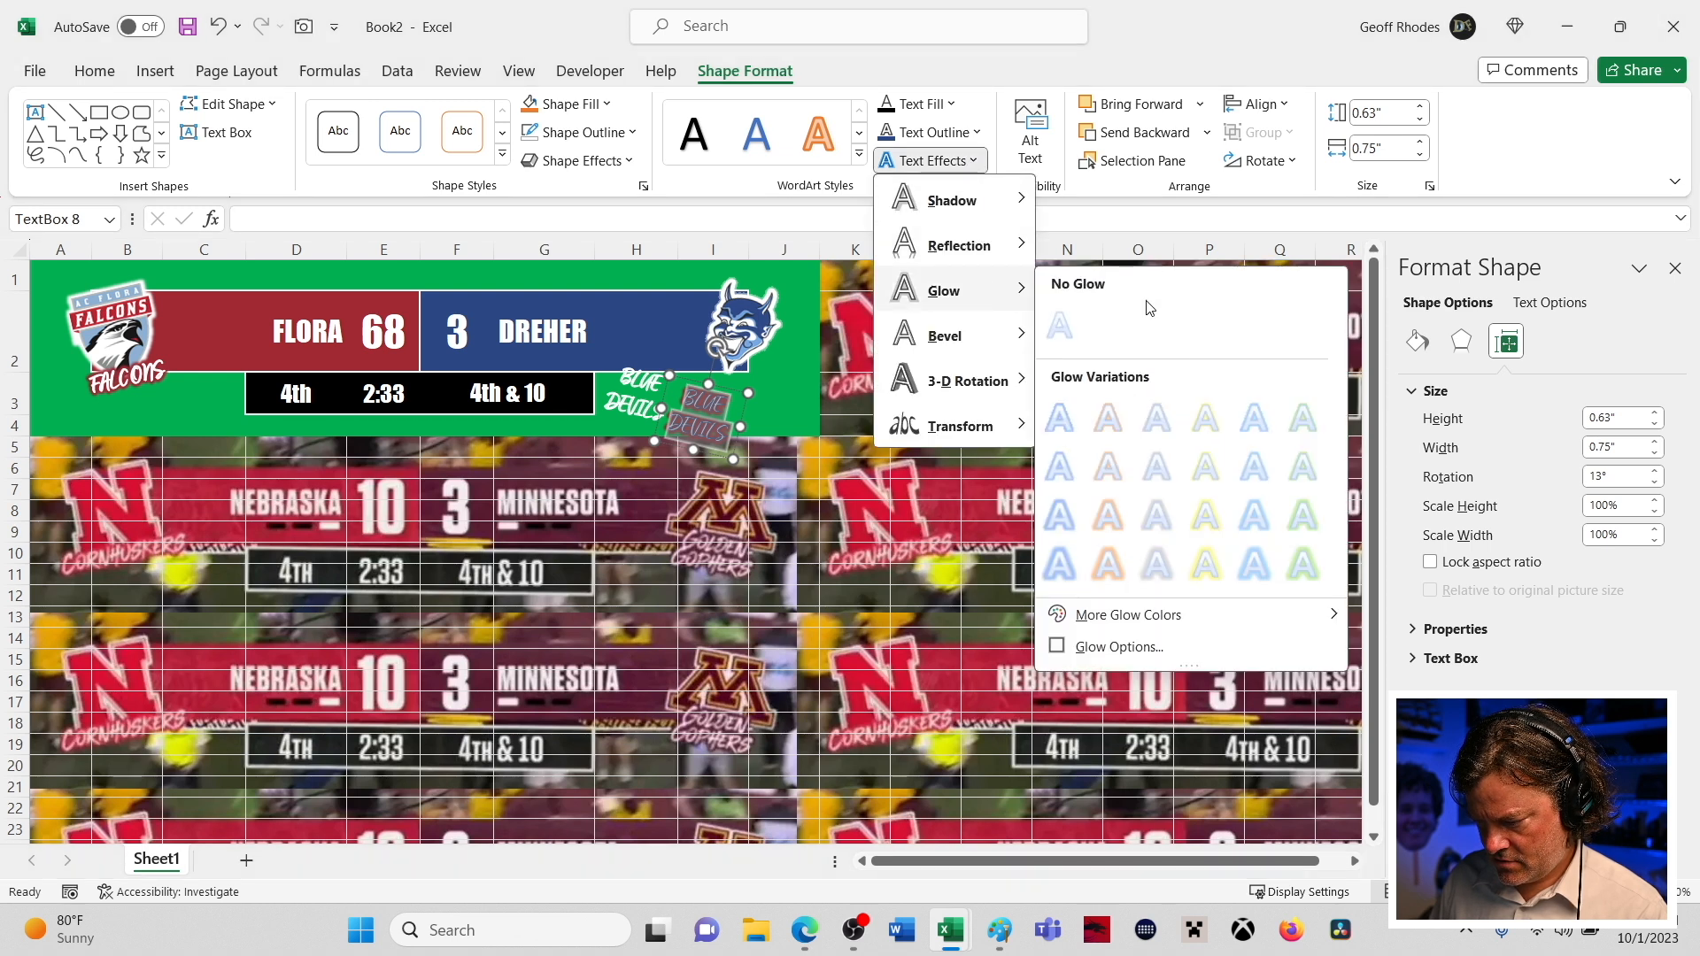
{"action": "left_click", "coordinate": [1116, 650]}
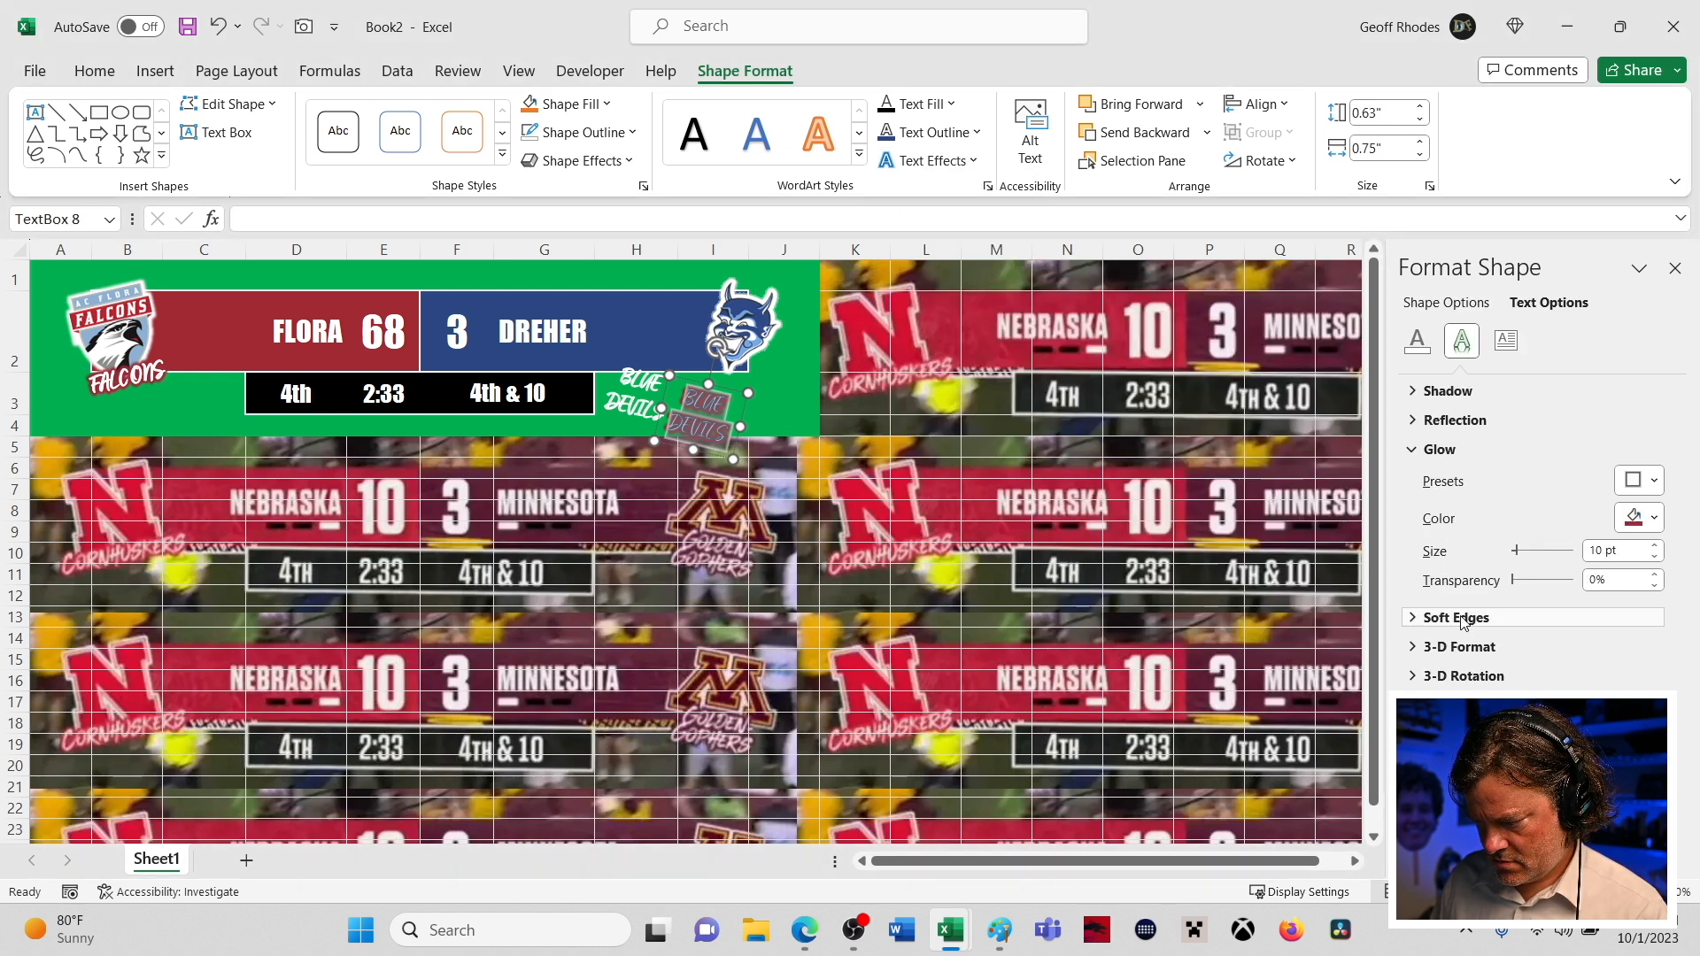
{"action": "left_click", "coordinate": [1655, 521]}
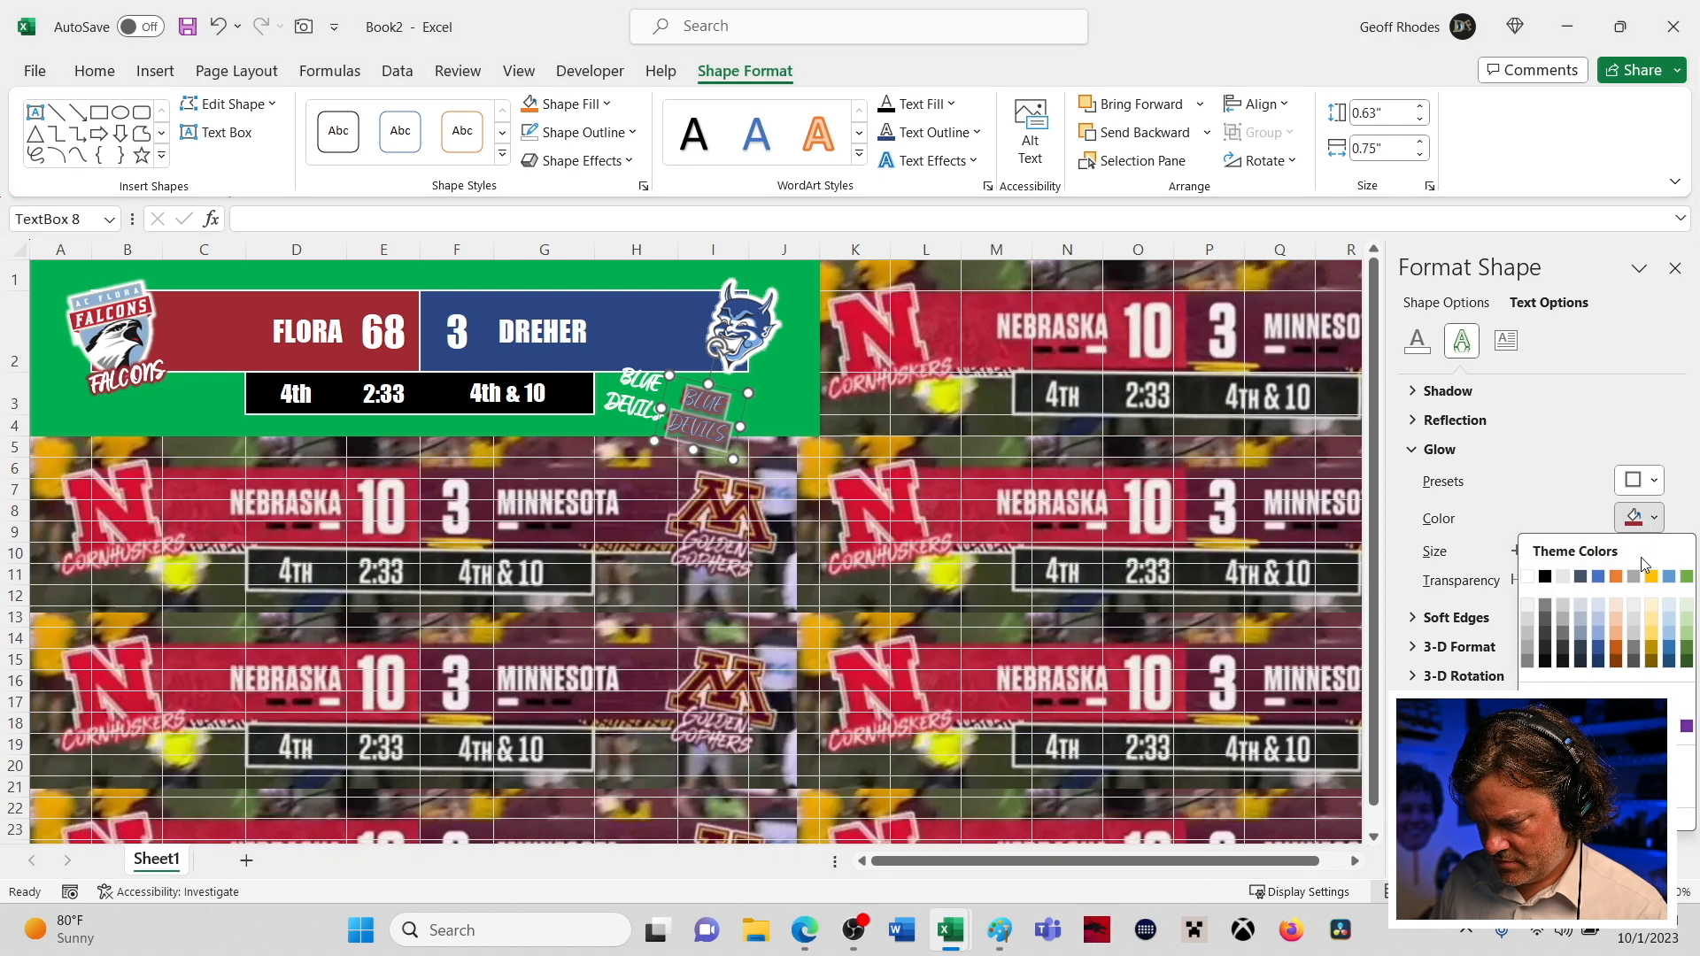
{"action": "key", "text": "Escape"}
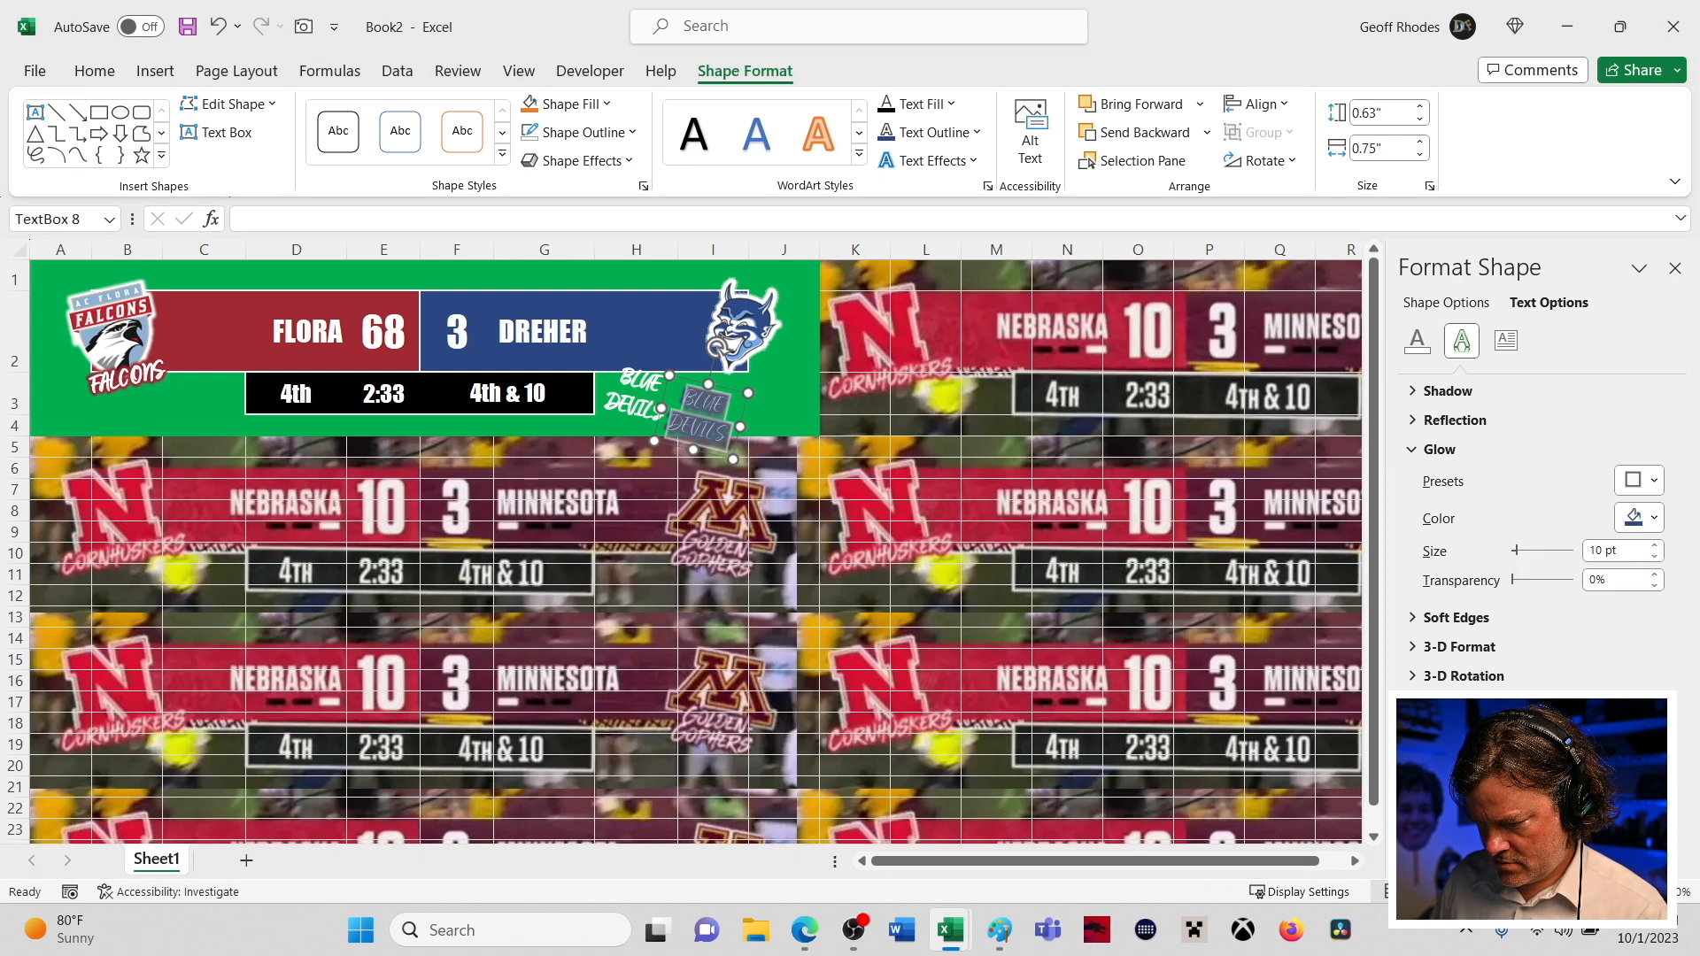
{"action": "left_click", "coordinate": [849, 655]}
- Move the white BLUE DEVILS text box so it overlaps the lower part of the Dreher logo
{"action": "left_click", "coordinate": [624, 406]}
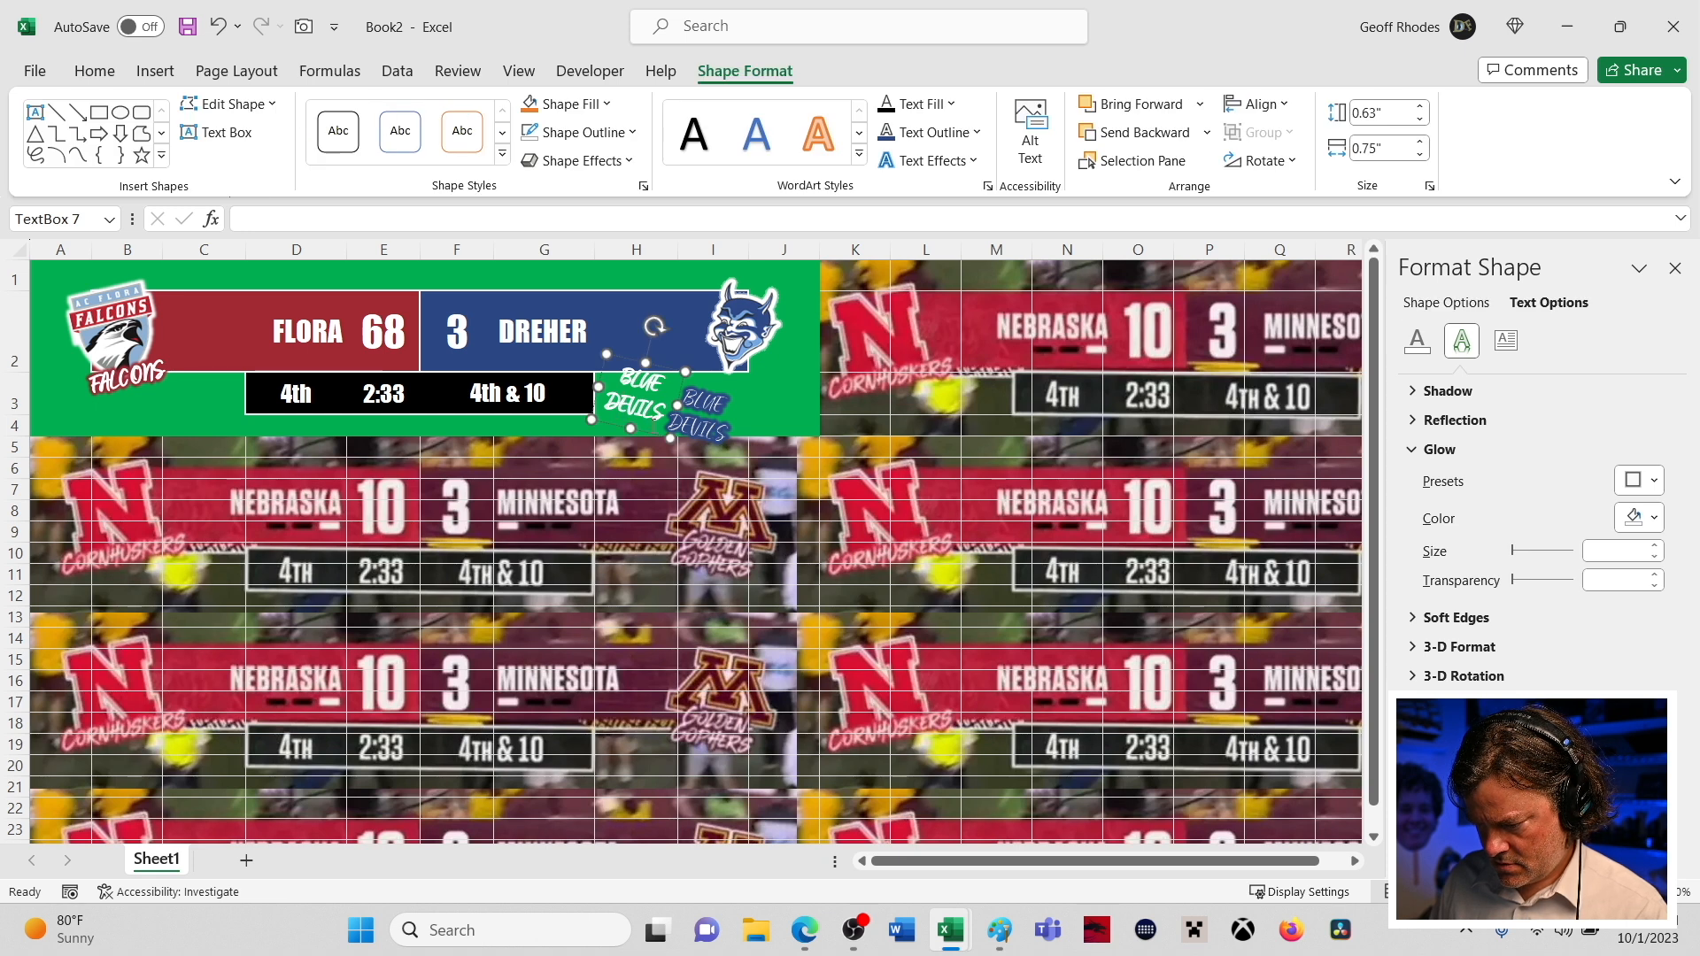
{"action": "left_click_drag", "start_coordinate": [649, 434], "coordinate": [736, 423]}
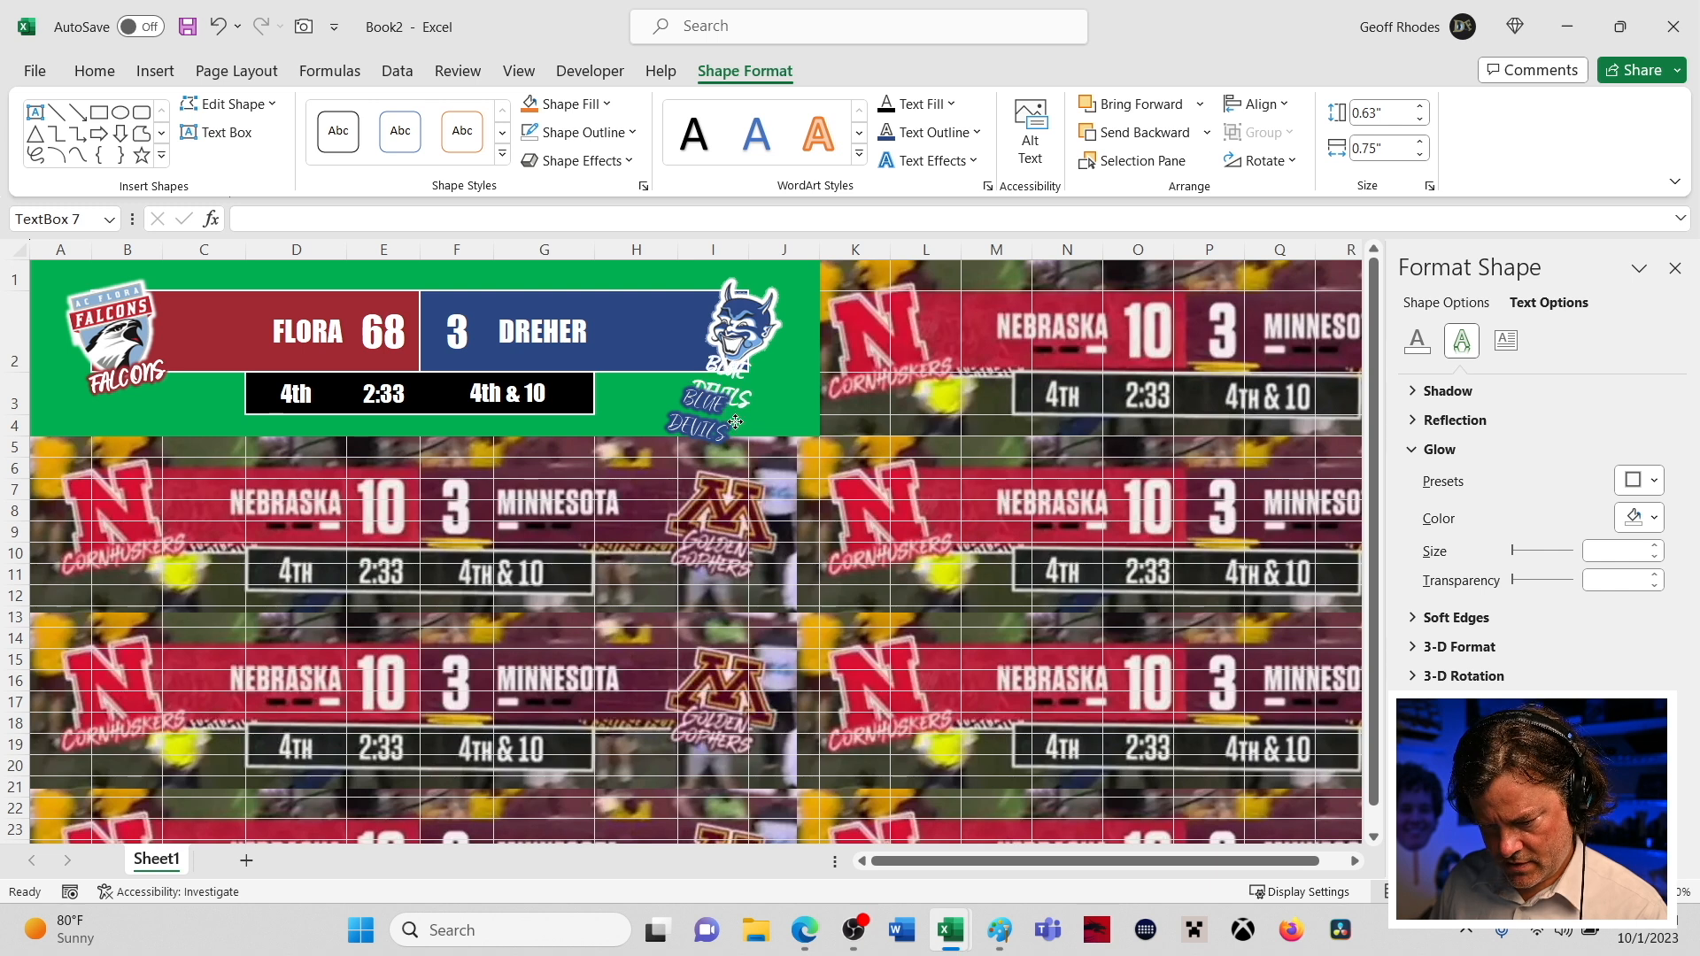
{"action": "left_click_drag", "start_coordinate": [736, 419], "coordinate": [736, 418]}
- Move the blue glow BLUE DEVILS copy onto the white text at the Dreher logo and send it backward behind that text
{"action": "left_click", "coordinate": [711, 455]}
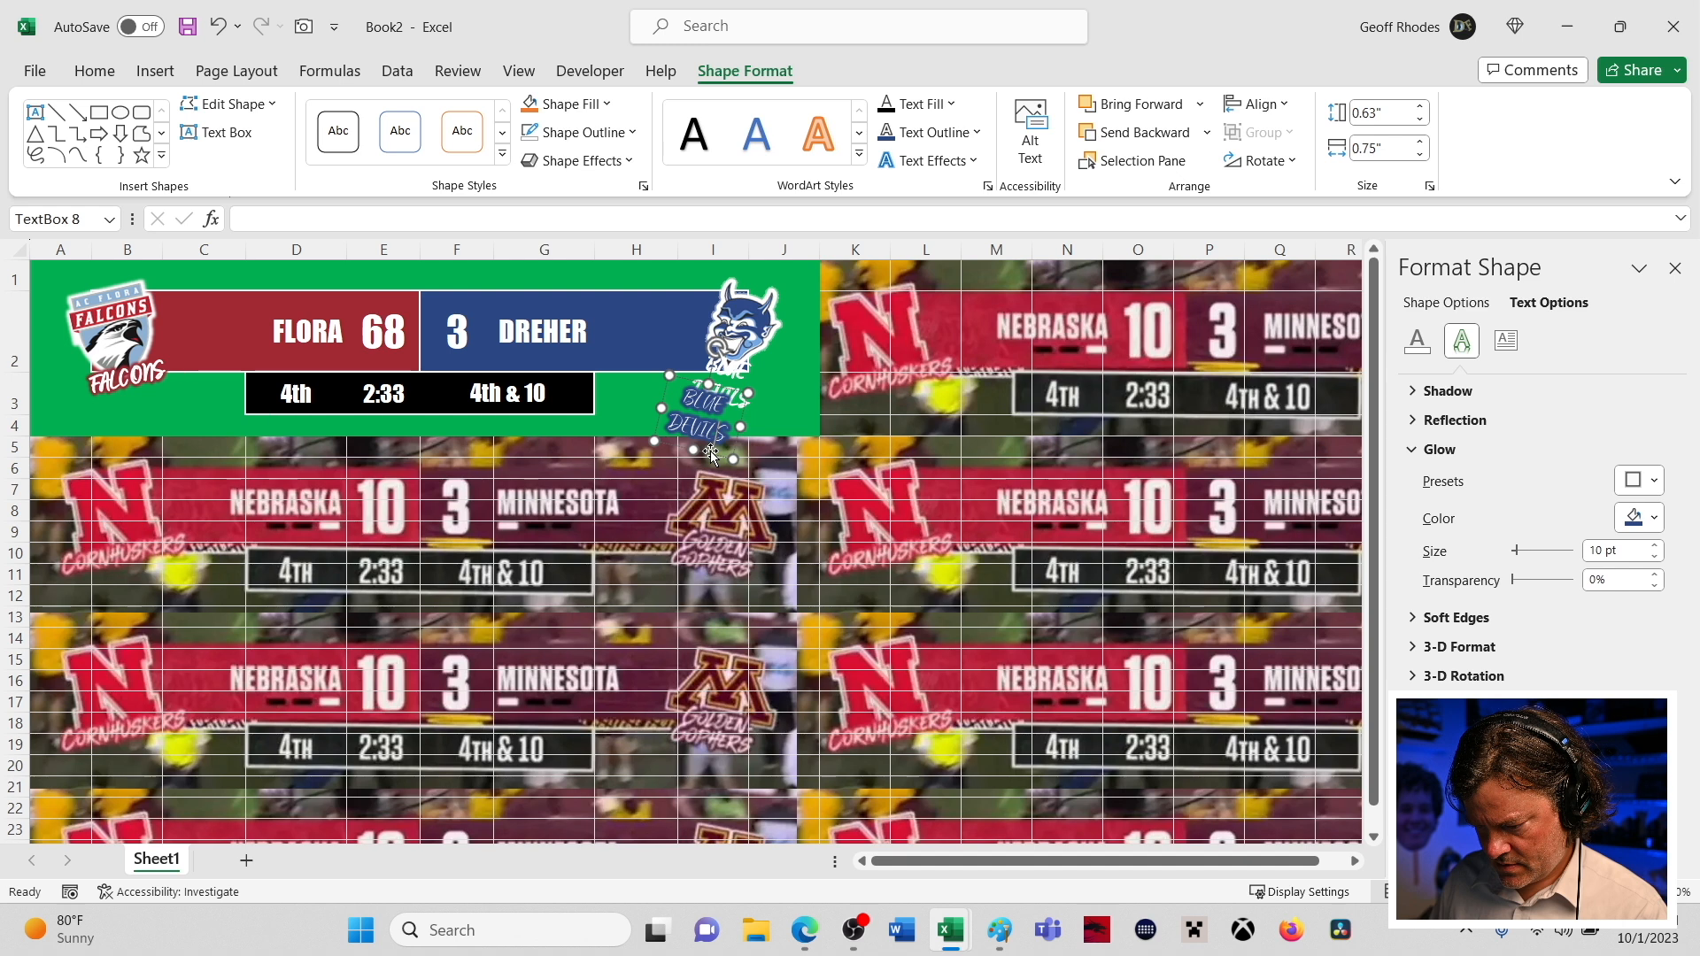
{"action": "left_click_drag", "start_coordinate": [711, 450], "coordinate": [732, 417]}
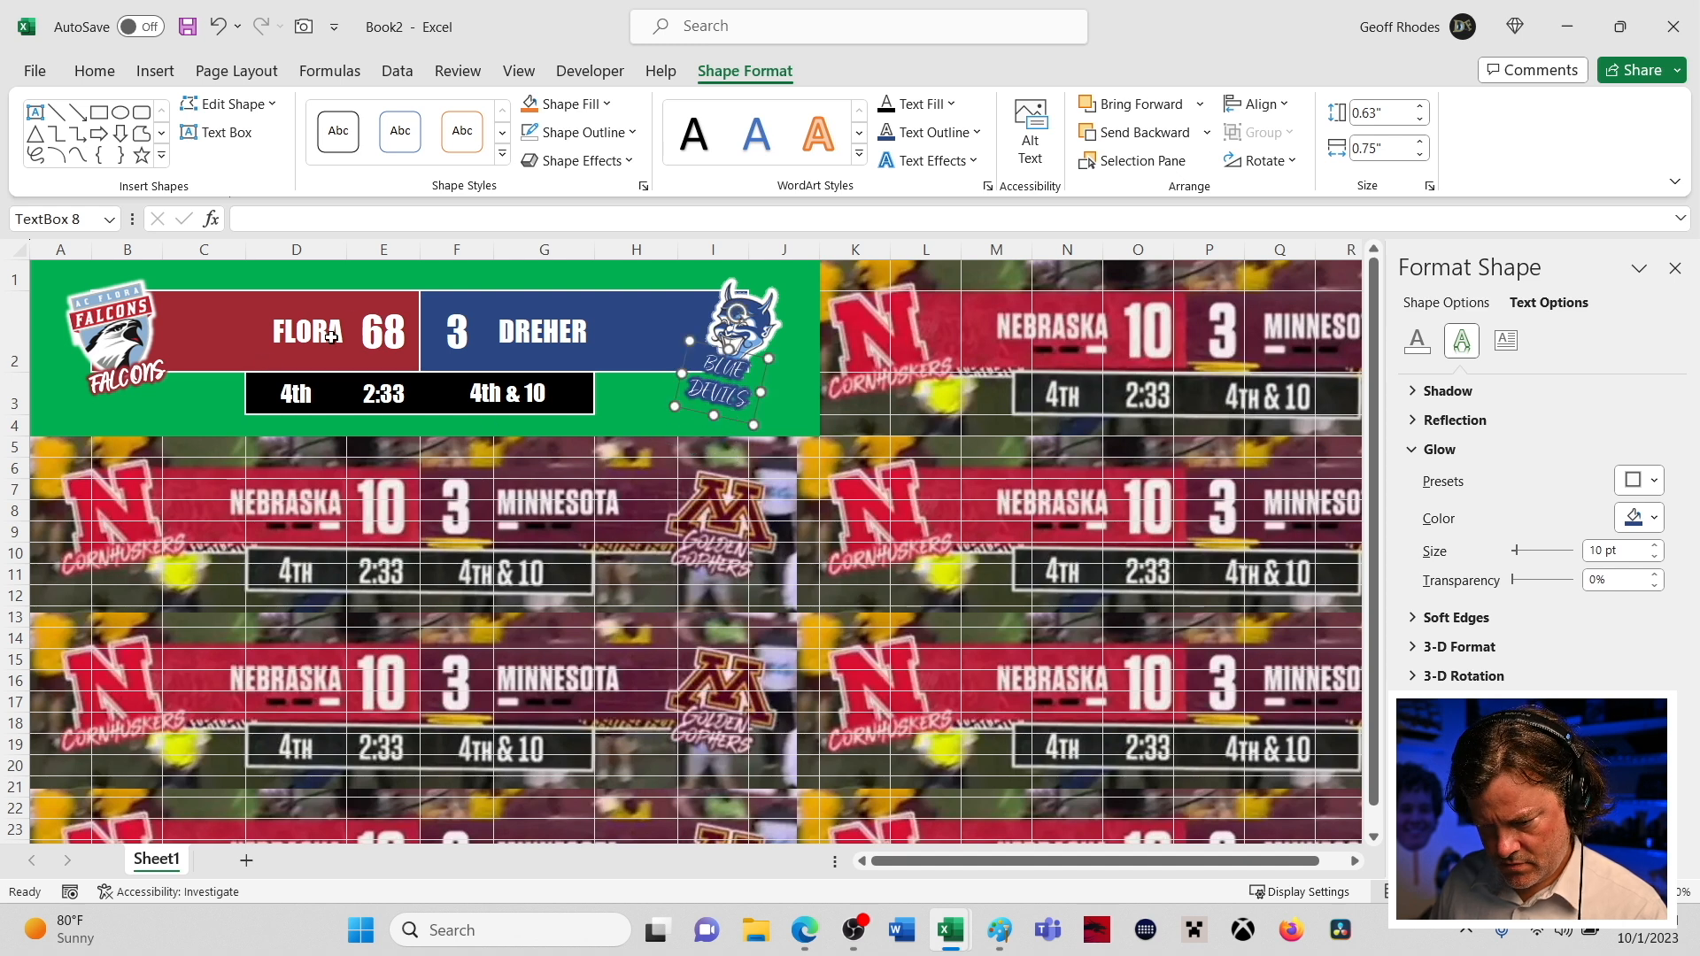
{"action": "left_click", "coordinate": [1154, 134]}
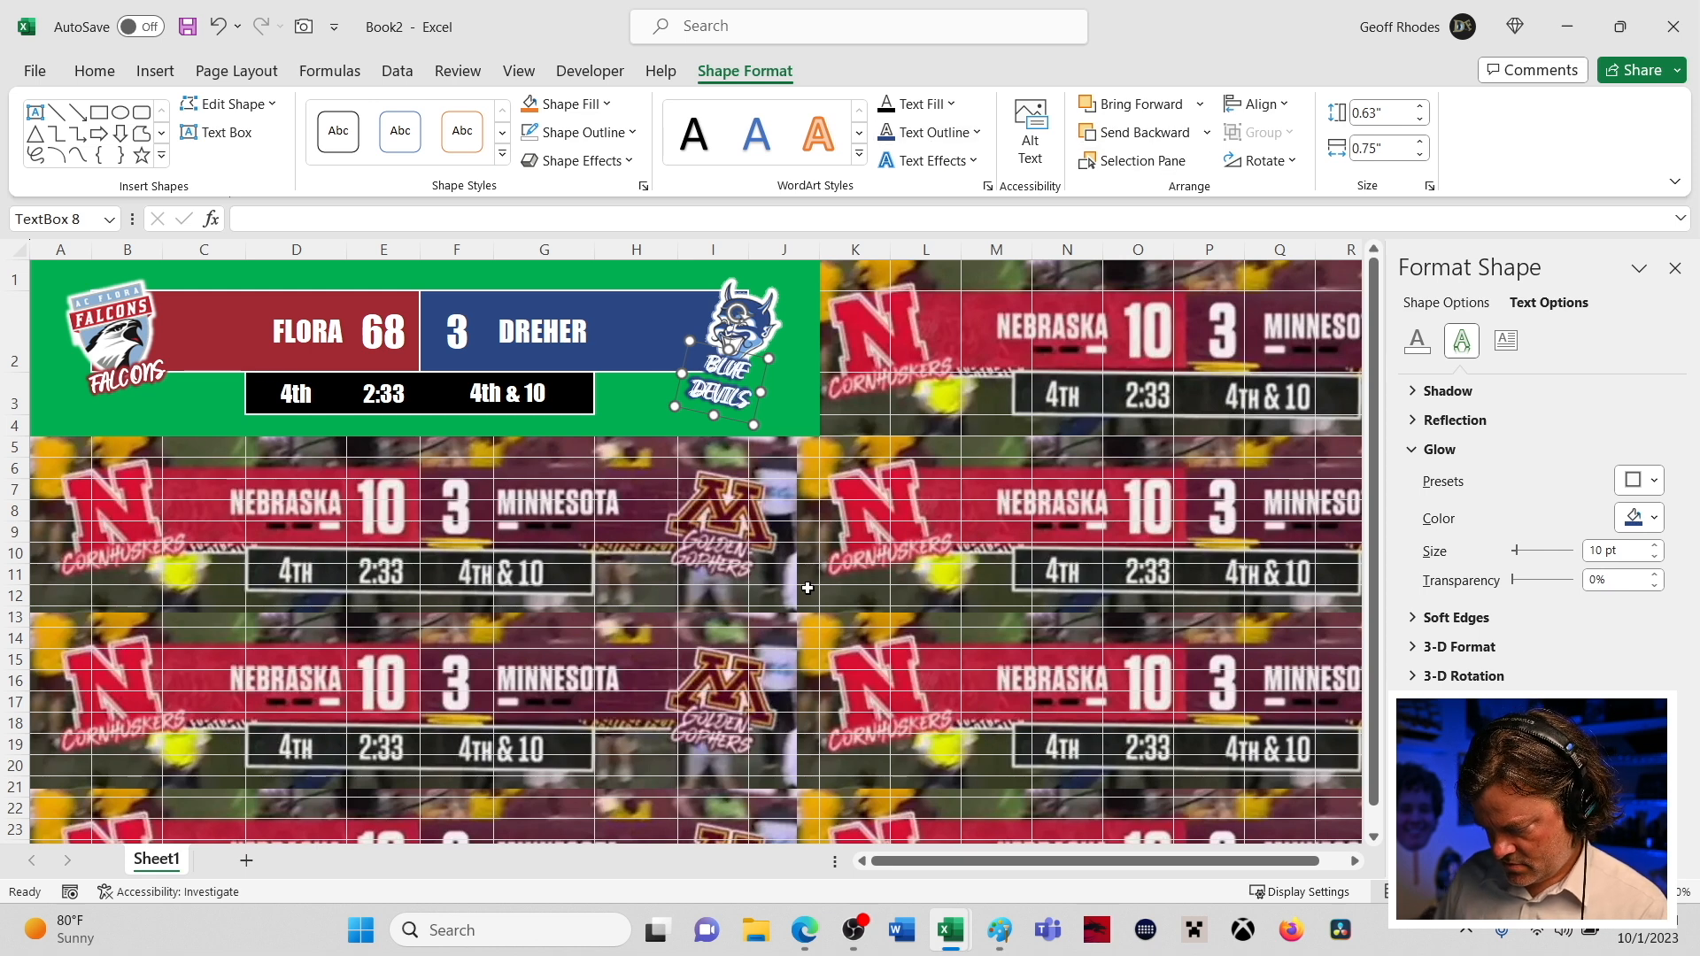
- Nudge the blue glow BLUE DEVILS copy slightly right and down to align it behind the white text, then deselect it
{"action": "key", "text": "Right"}
{"action": "key", "text": "Down"}
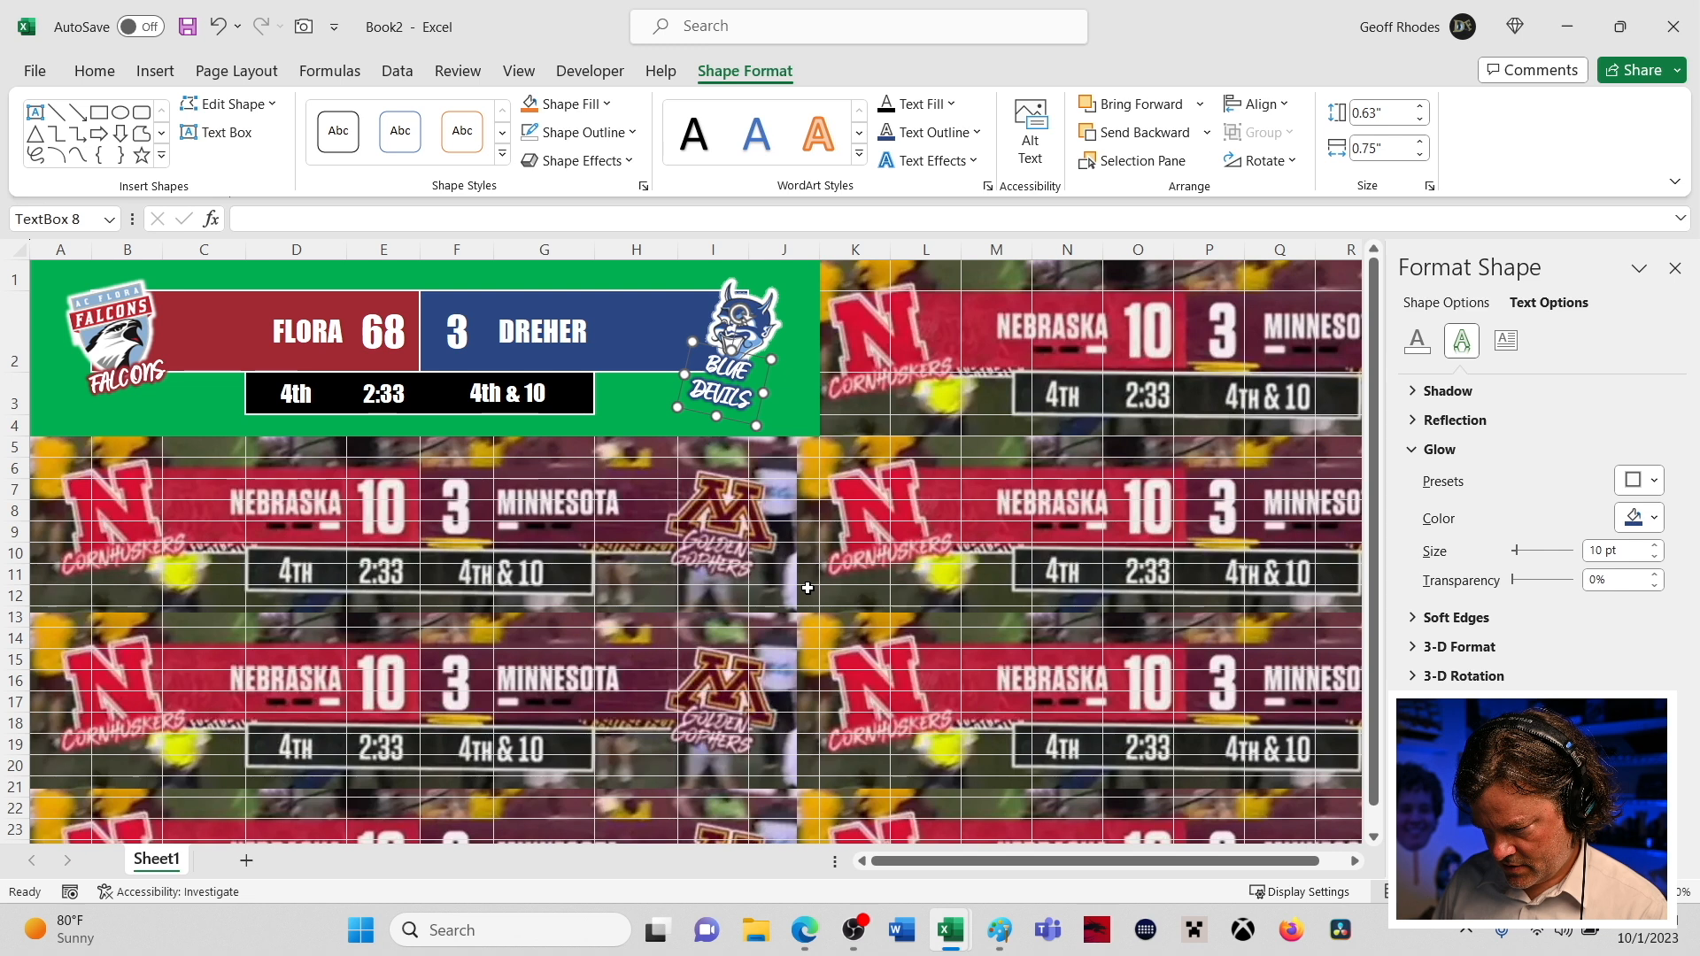
{"action": "key", "text": "Right"}
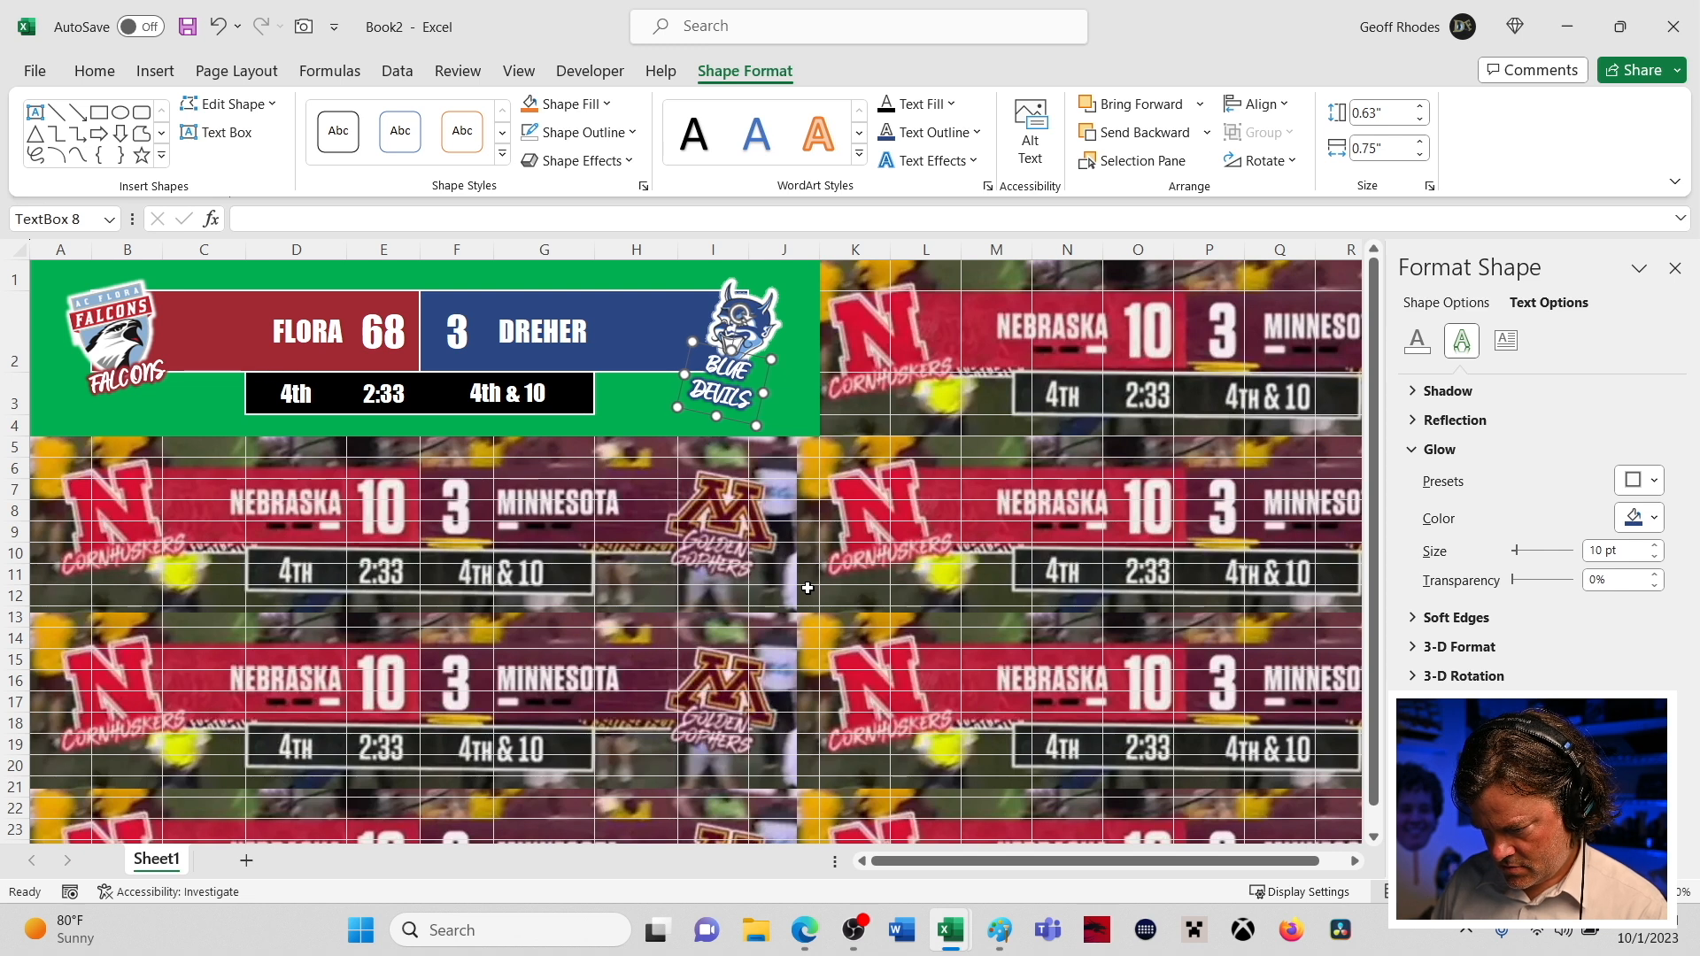
{"action": "key", "text": "Left"}
{"action": "key", "text": "Down"}
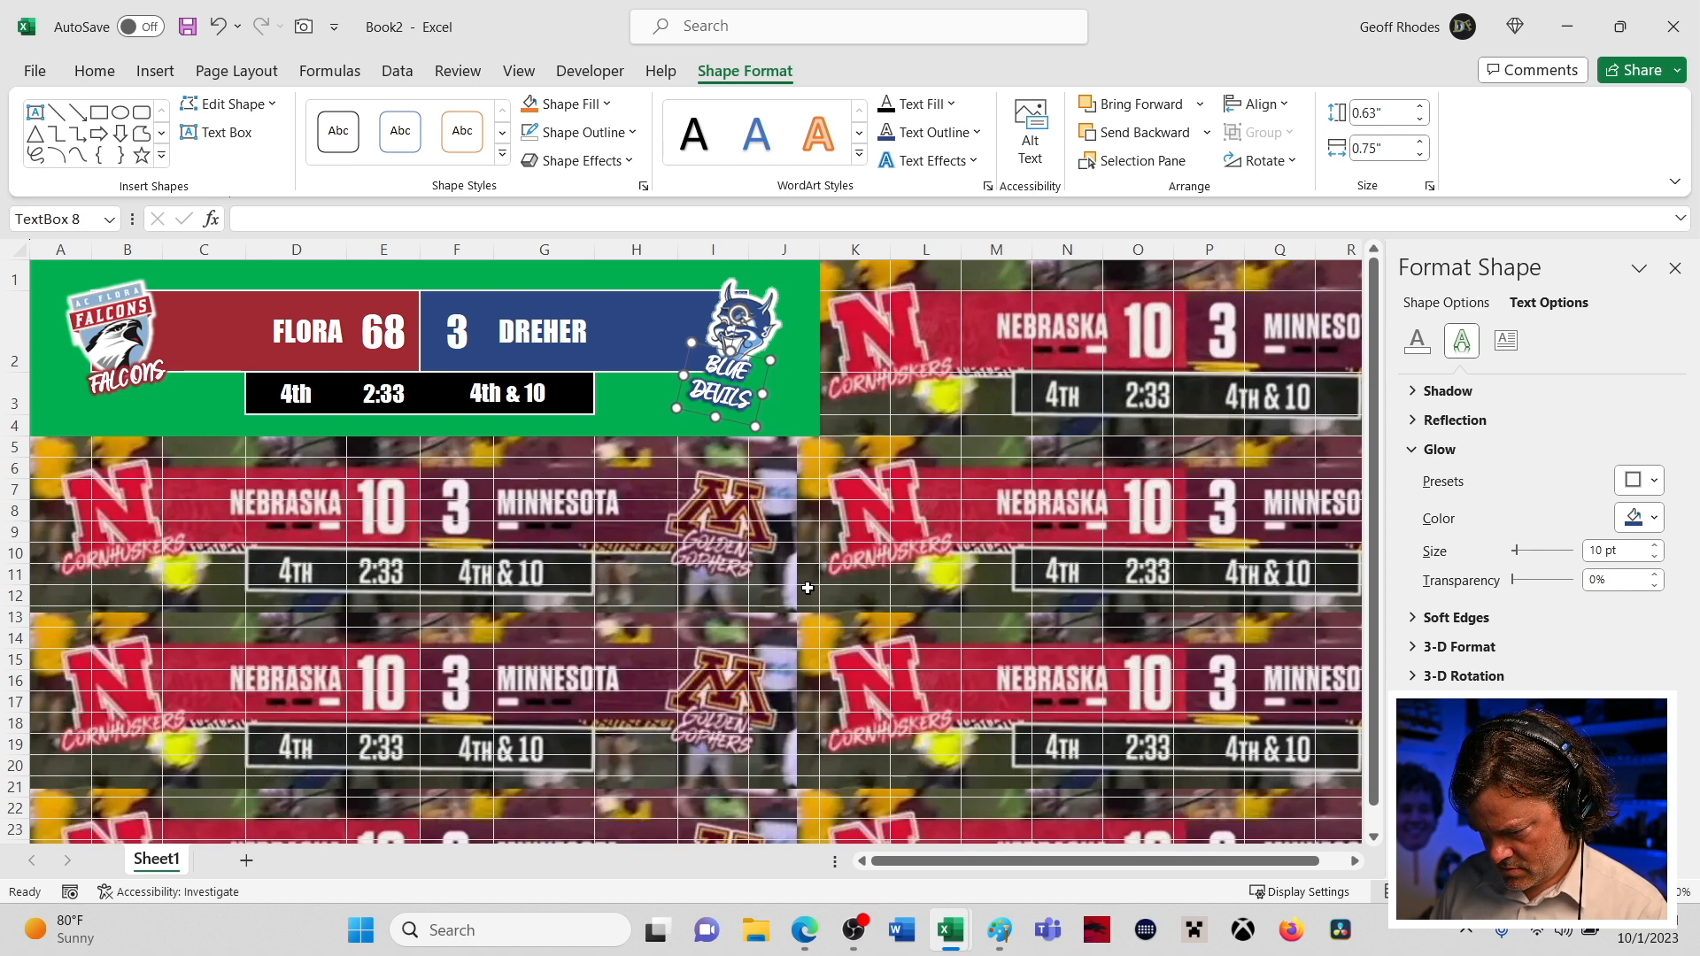
{"action": "key", "text": "Right"}
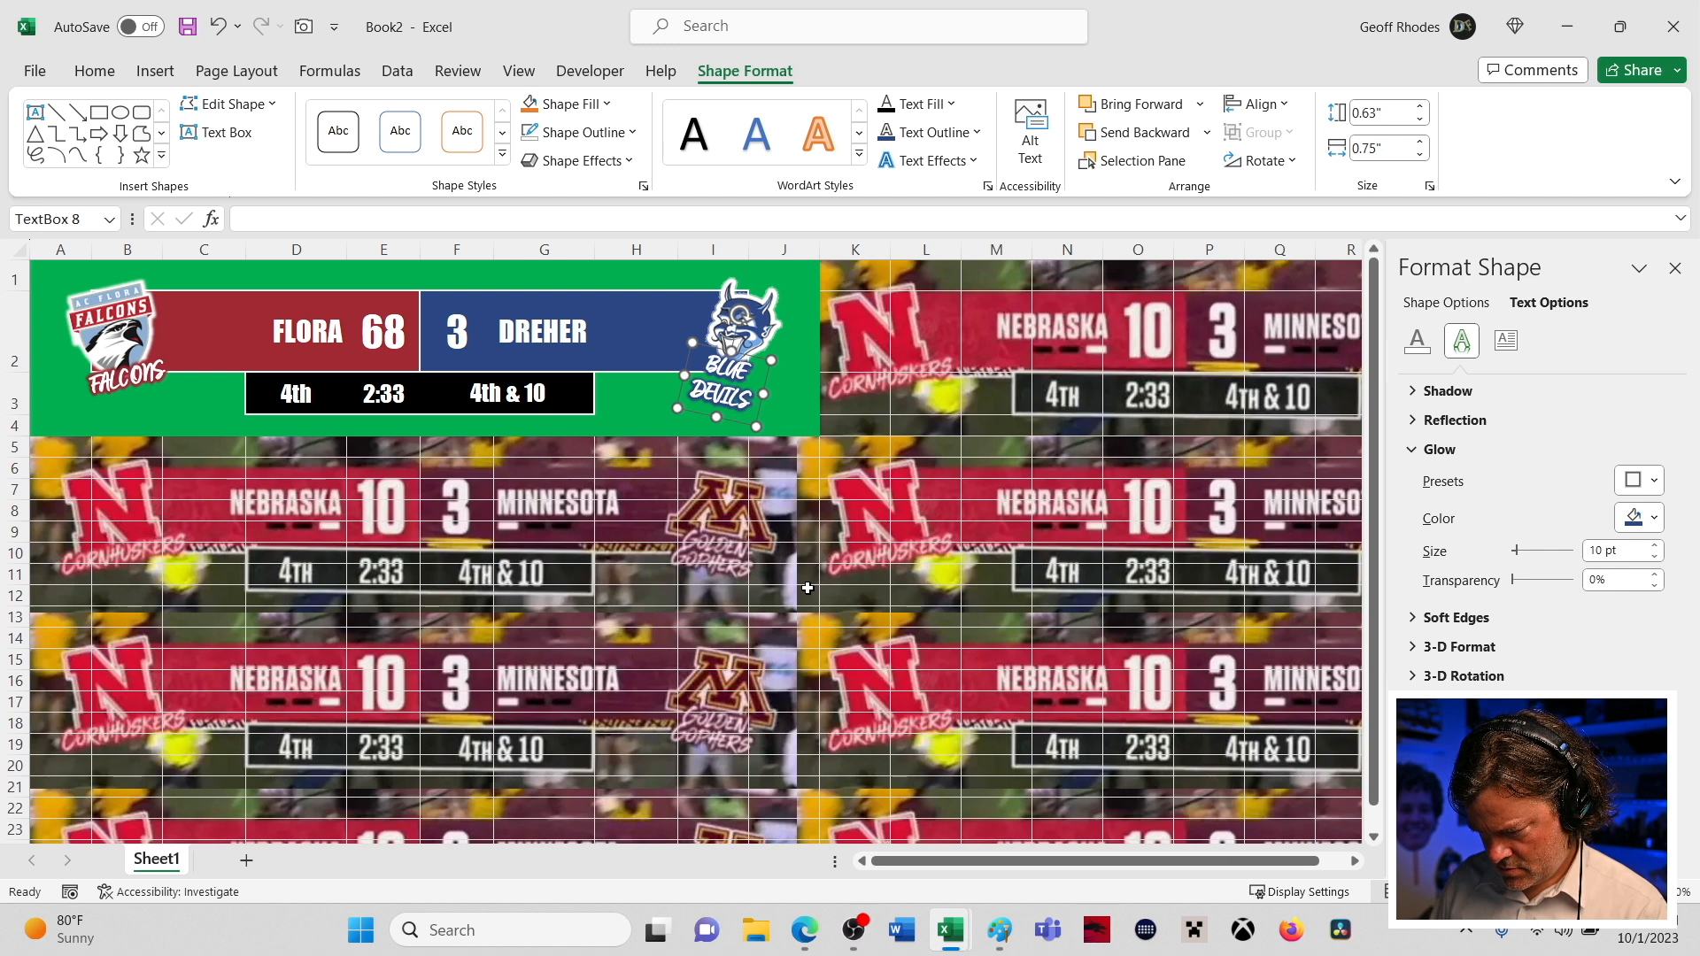
{"action": "key", "text": "Left"}
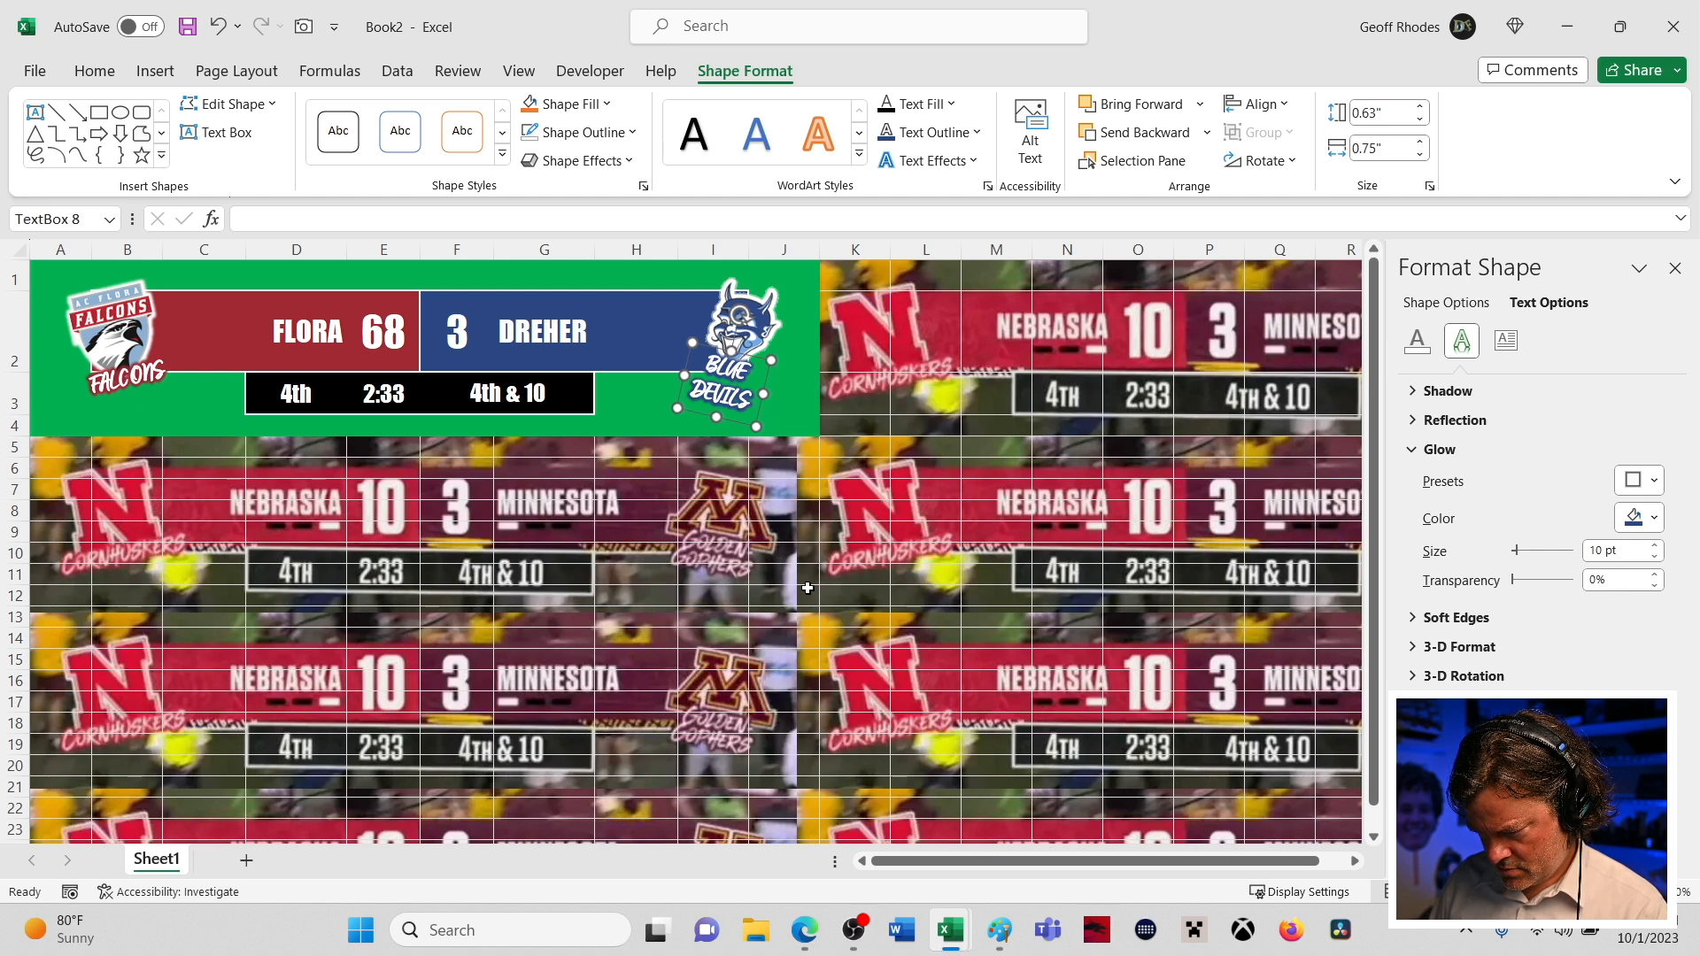
{"action": "left_click", "coordinate": [713, 618]}
- Insert the picture "flora logo 3" from the Definite Fiction folder on this device
{"action": "left_click", "coordinate": [156, 70]}
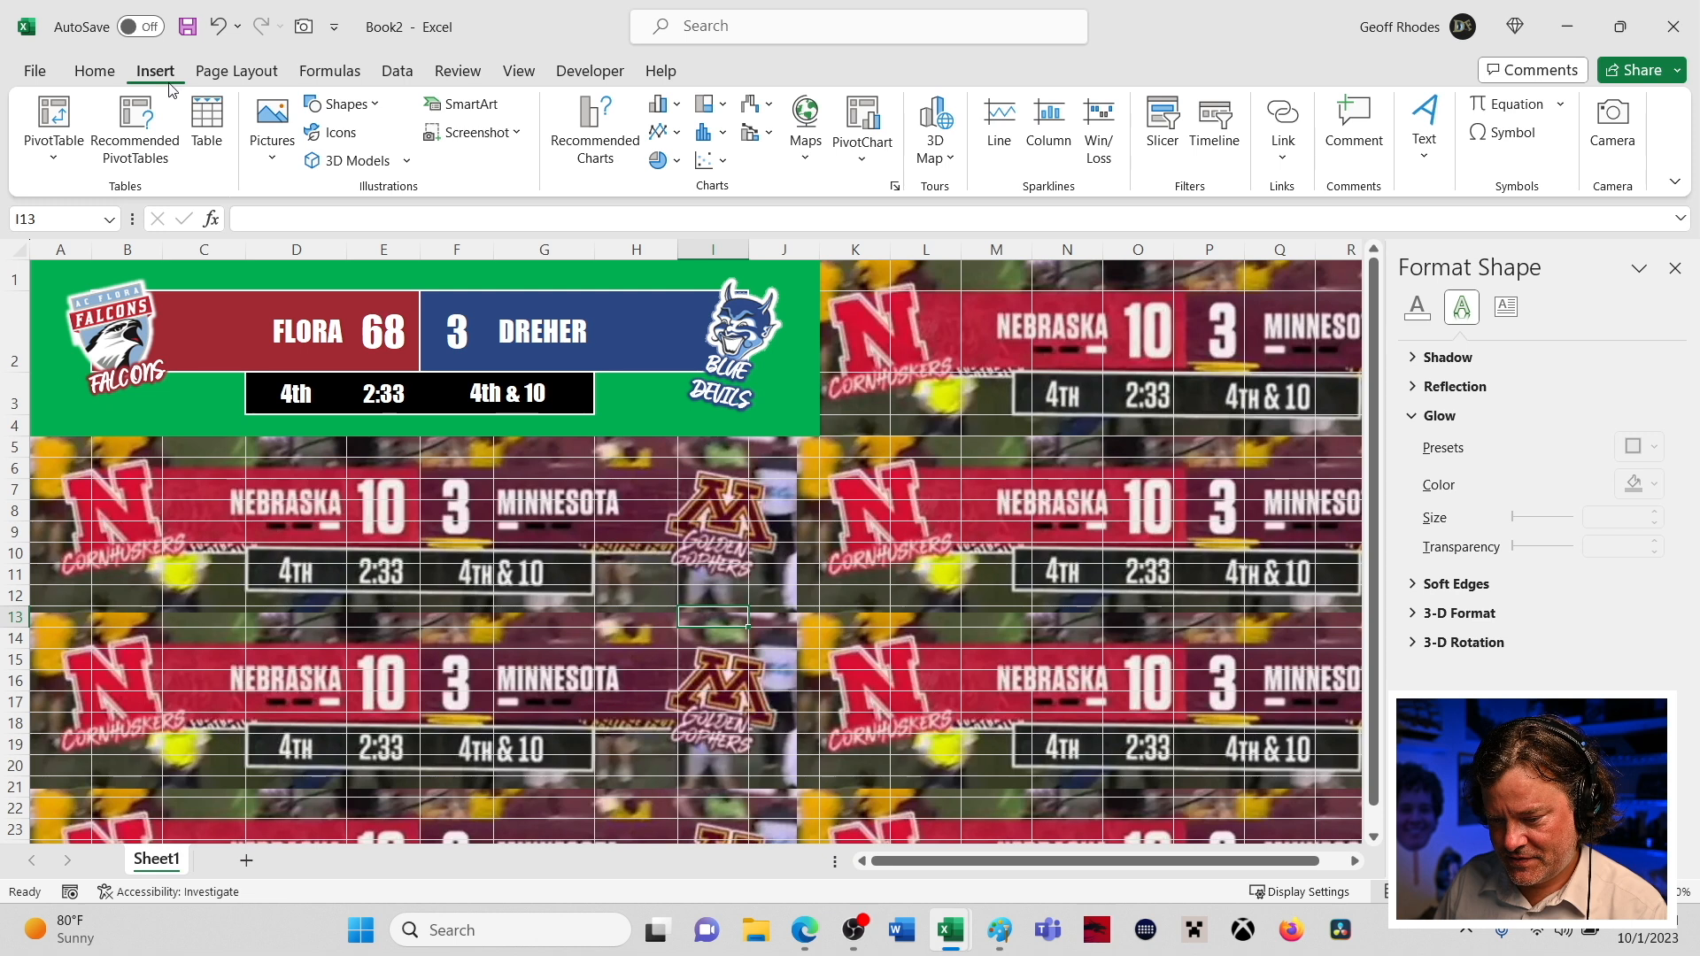
{"action": "left_click", "coordinate": [269, 149]}
{"action": "left_click", "coordinate": [326, 227]}
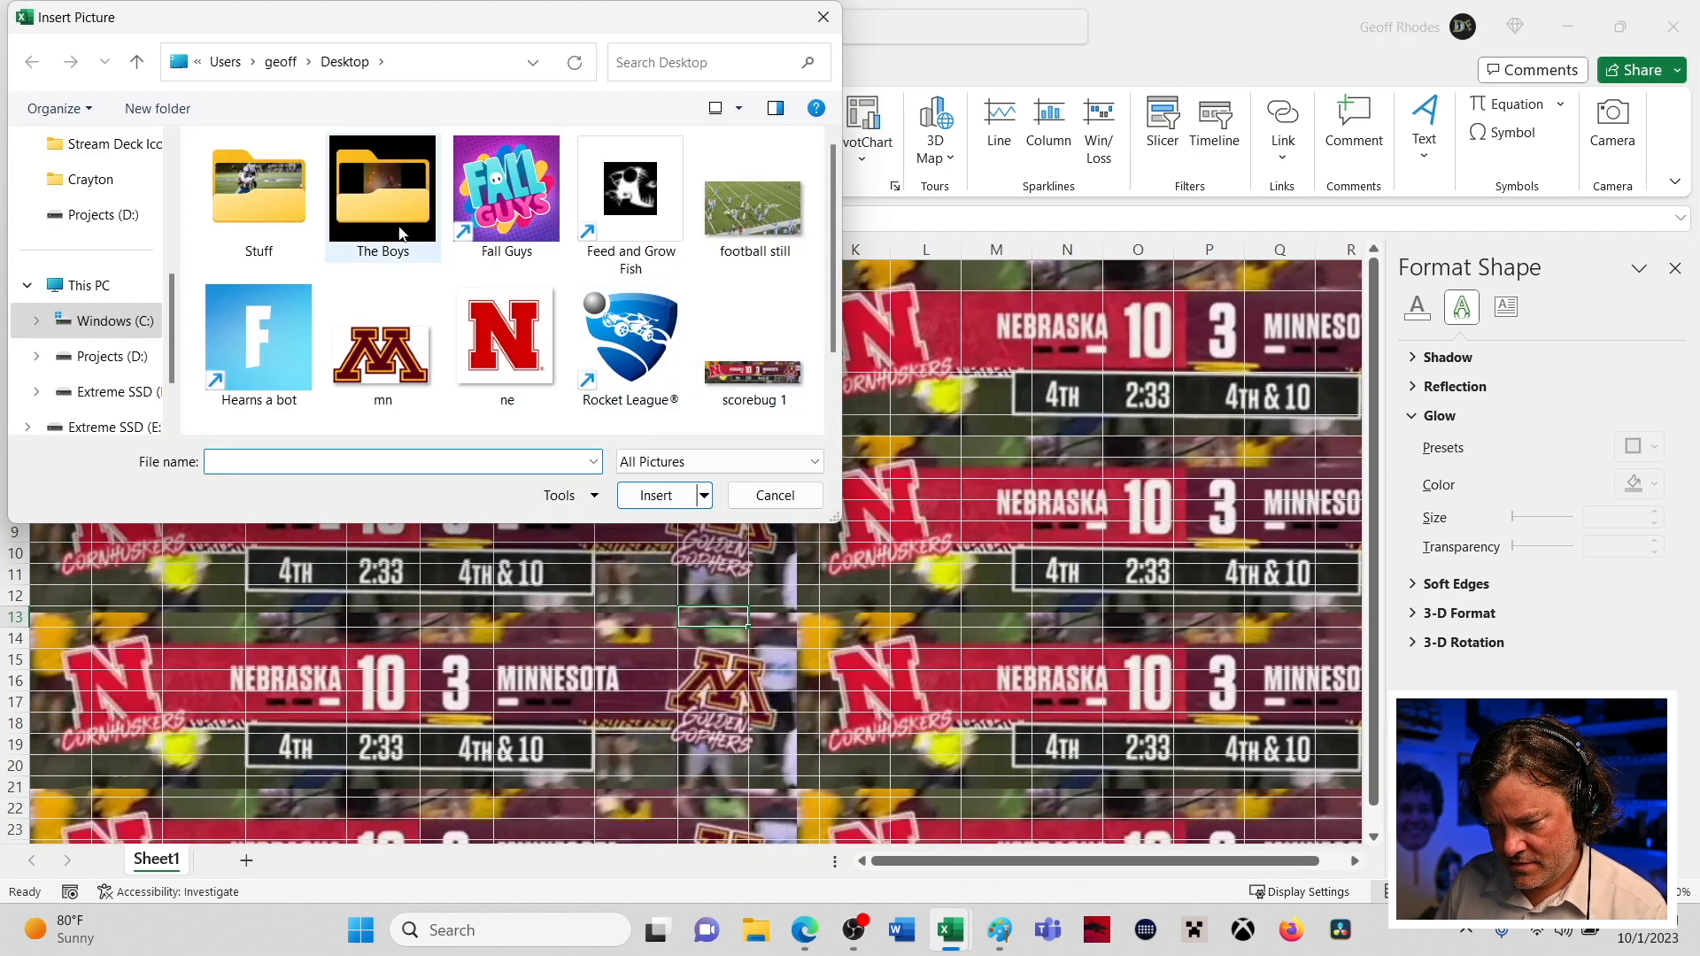
{"action": "scroll", "coordinate": [95, 197], "scroll_direction": "up", "scroll_amount": 2}
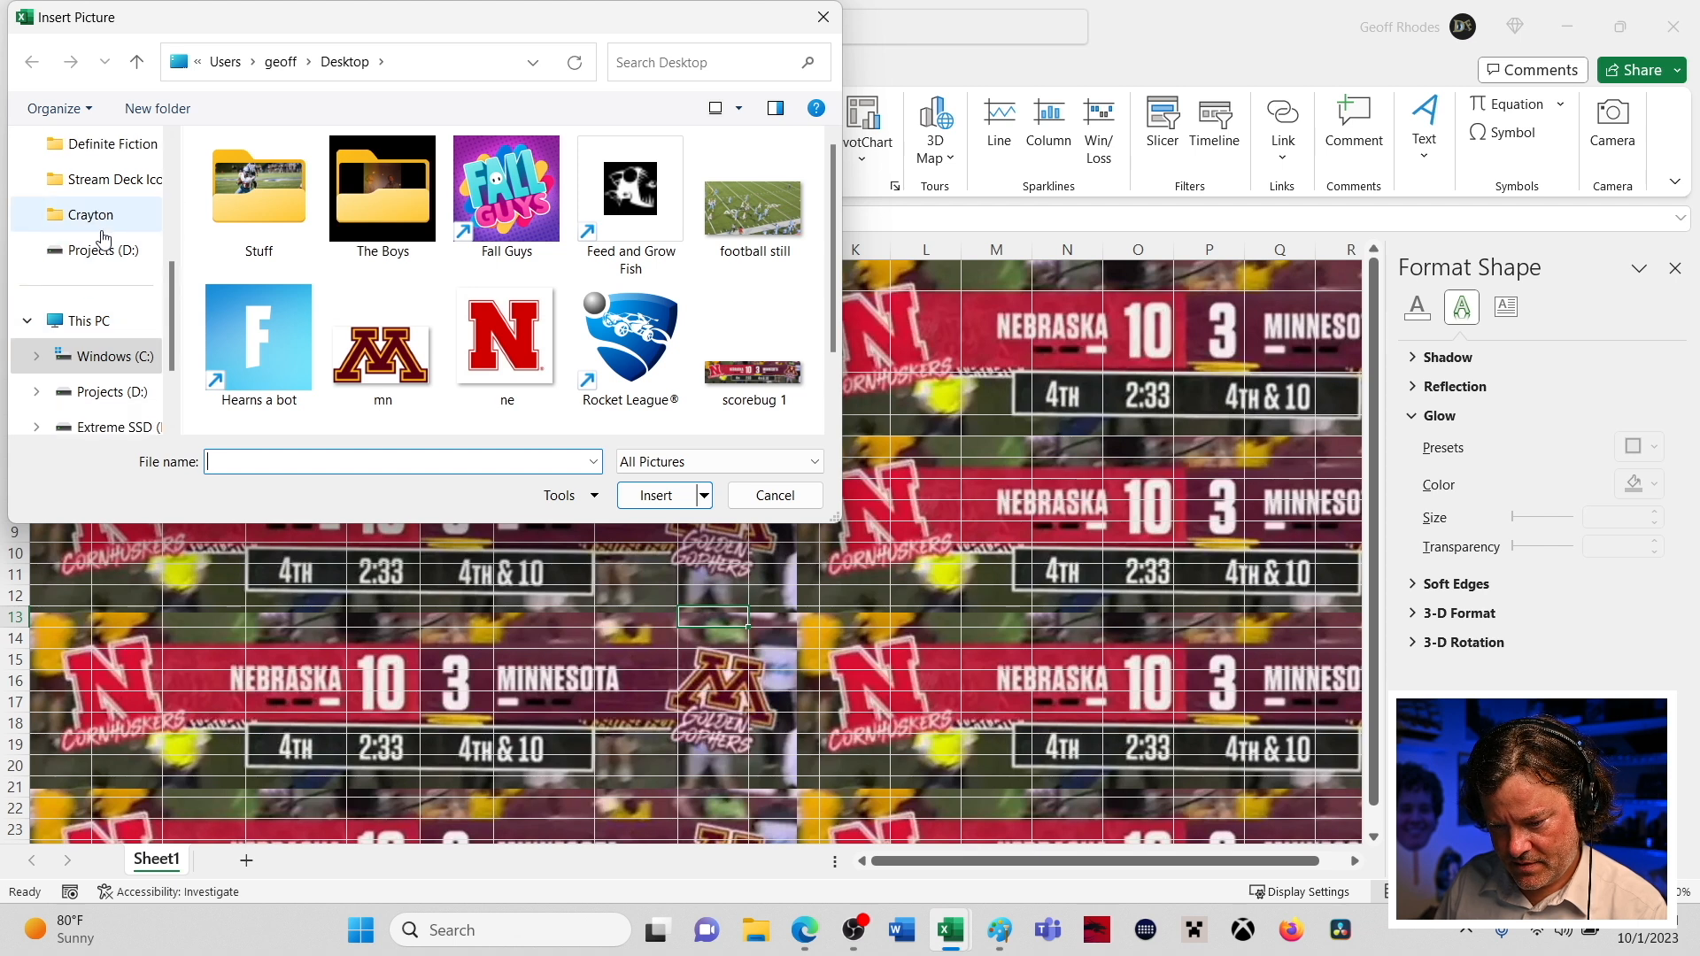
{"action": "left_click", "coordinate": [99, 180]}
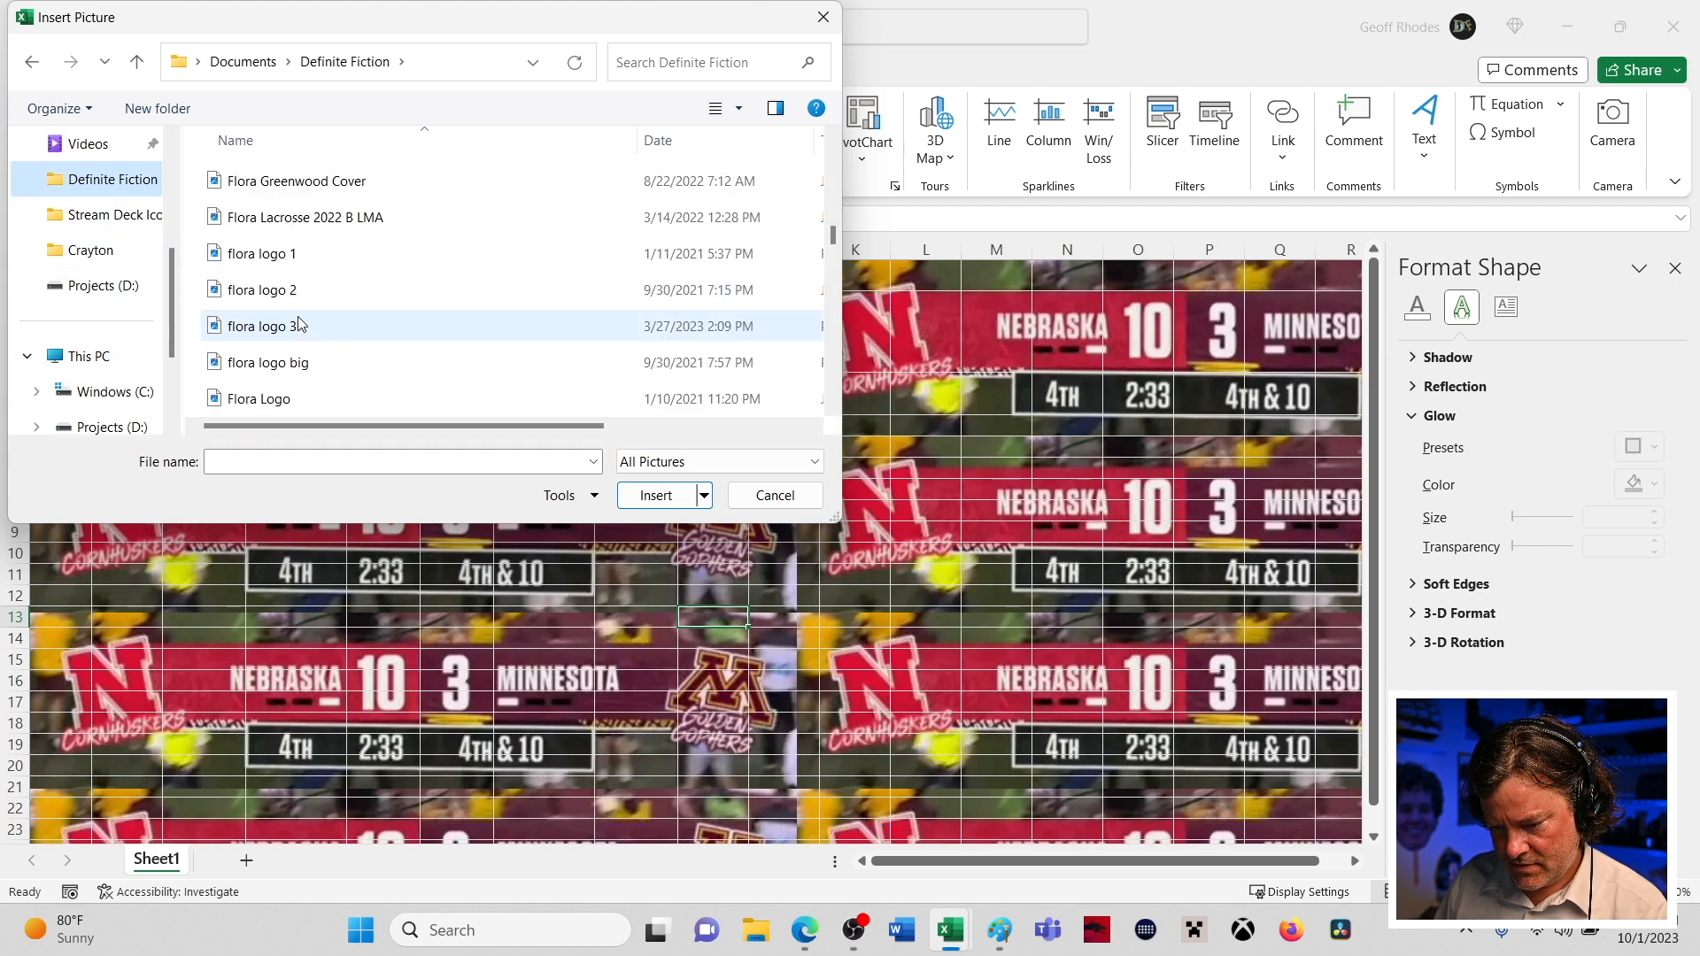
{"action": "left_click", "coordinate": [297, 329]}
{"action": "left_click", "coordinate": [656, 495]}
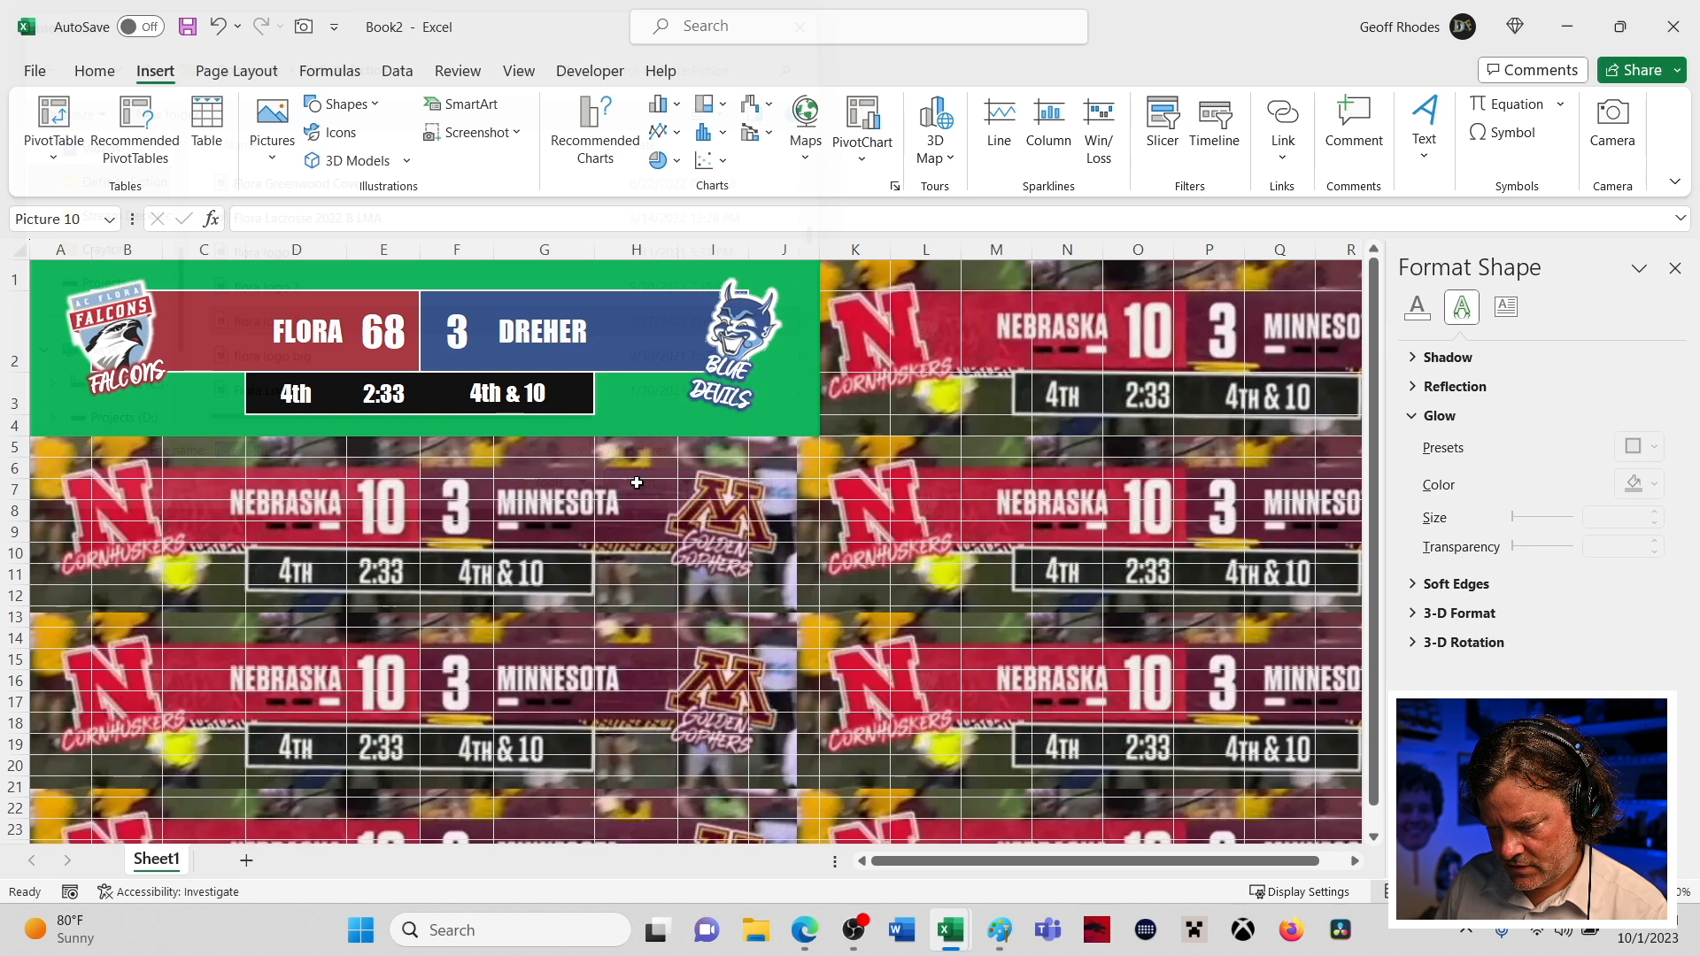
- Insert the picture "dreher logo" from the Definite Fiction folder into the sheet
{"action": "left_click", "coordinate": [155, 71]}
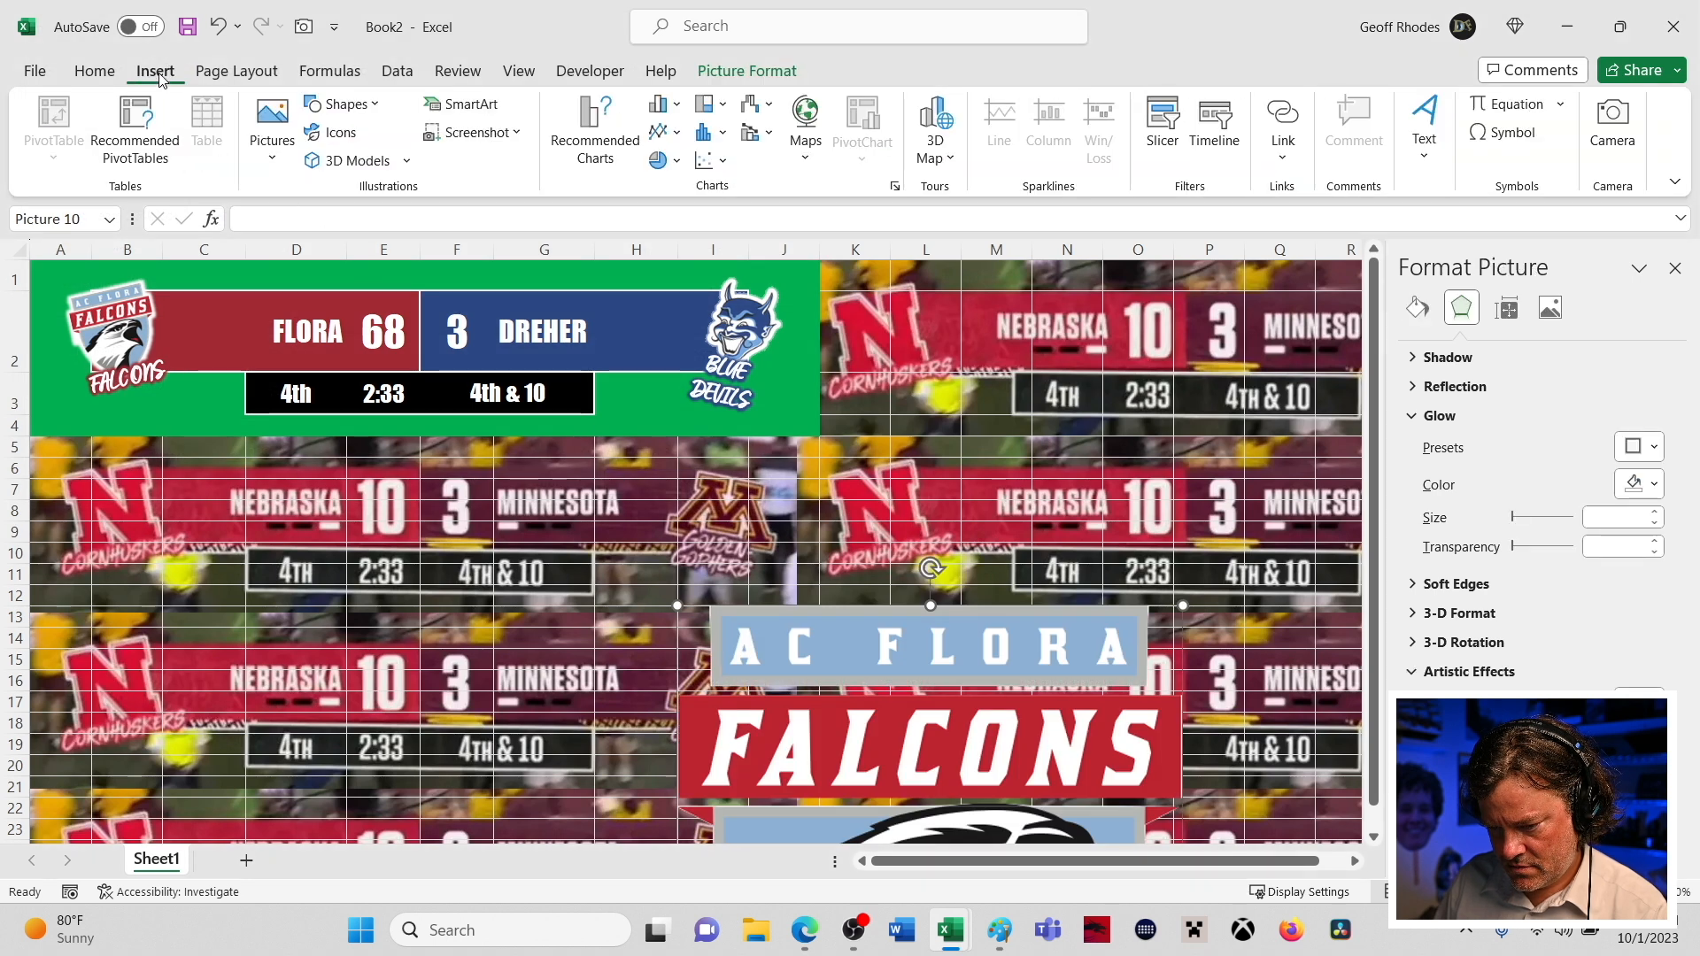
{"action": "left_click", "coordinate": [265, 142]}
{"action": "left_click", "coordinate": [336, 232]}
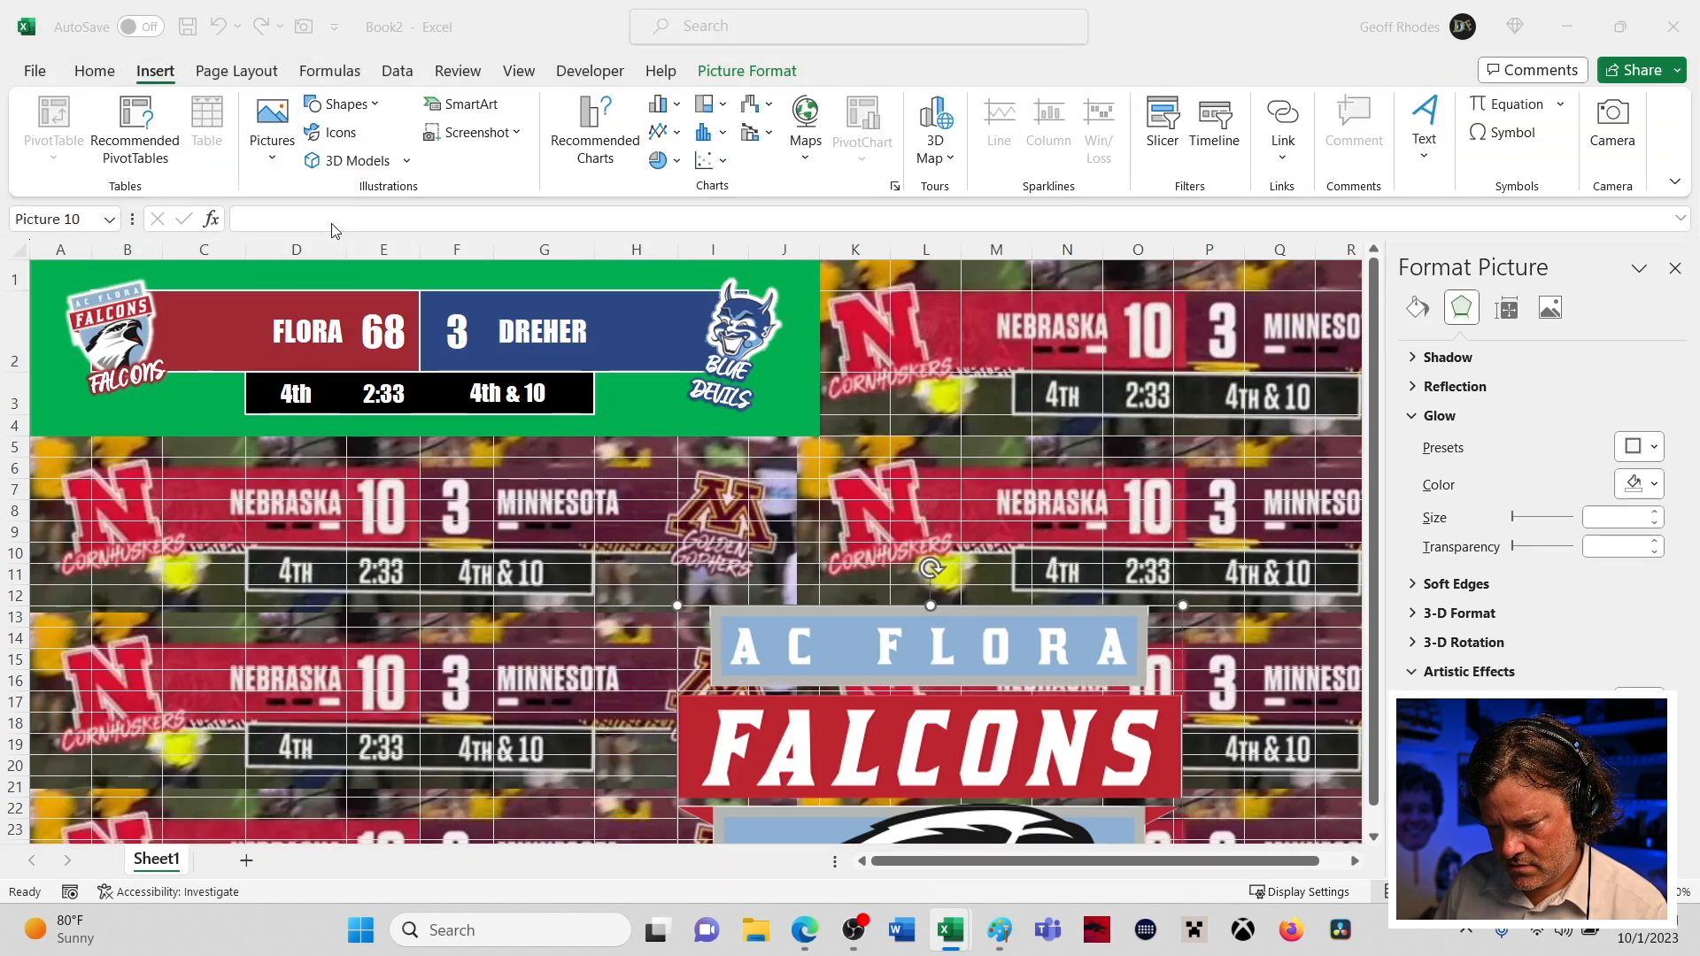
{"action": "scroll", "coordinate": [553, 358], "scroll_direction": "down", "scroll_amount": 10}
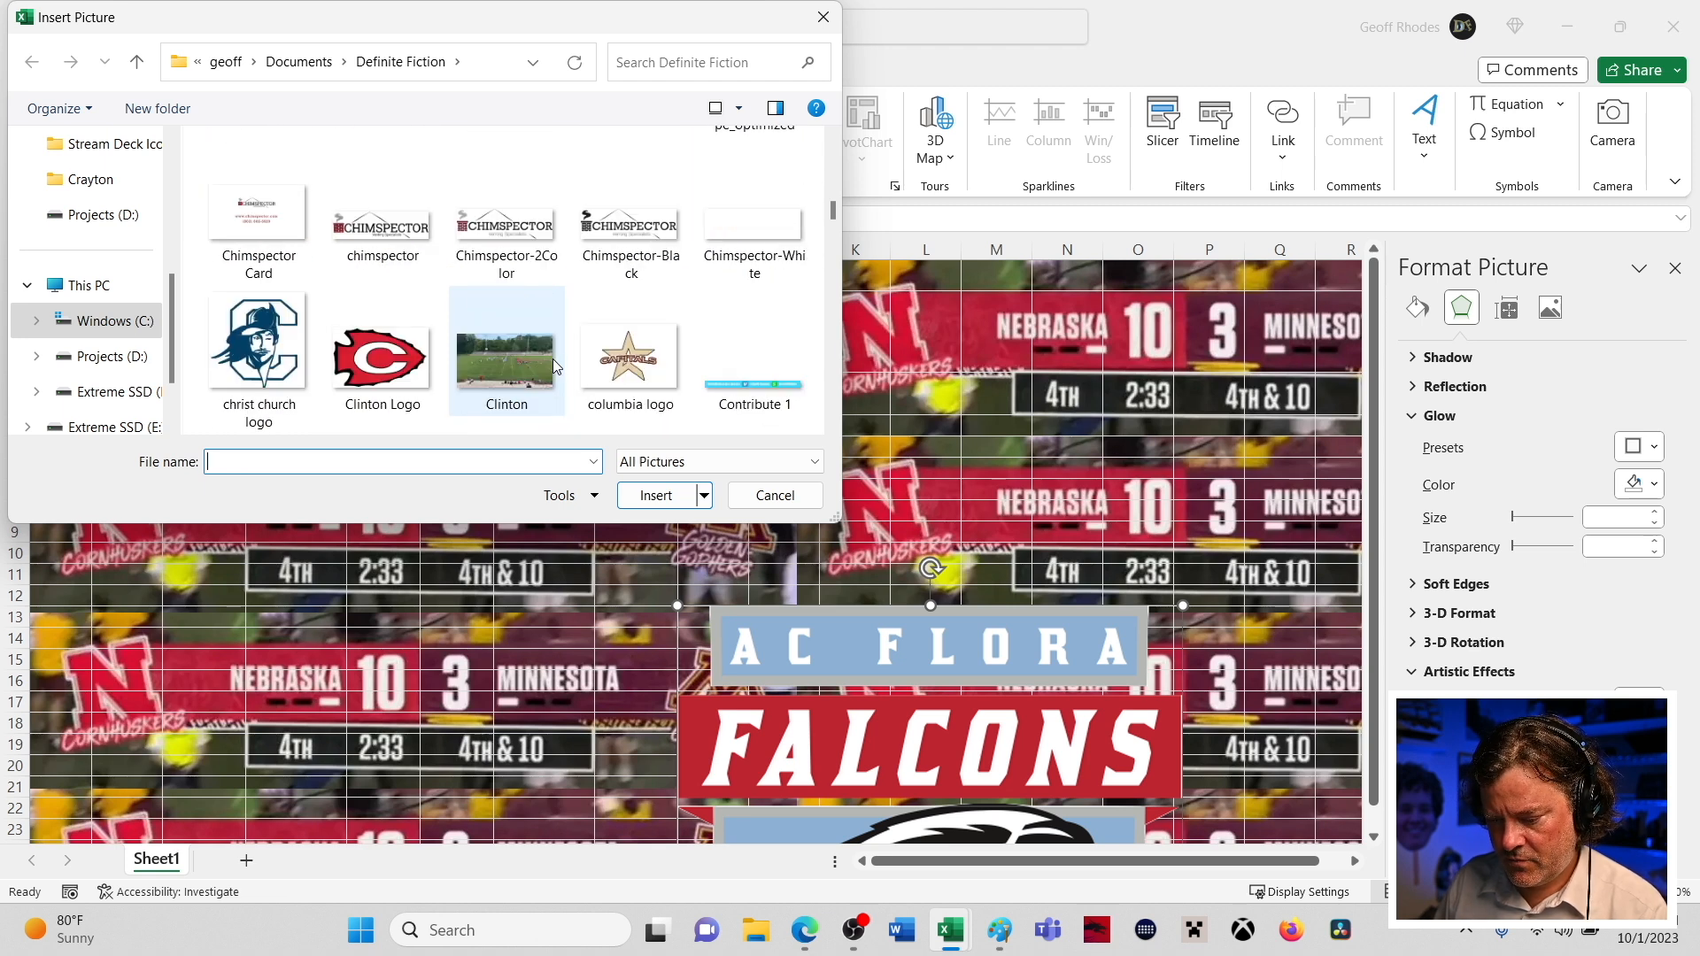
{"action": "scroll", "coordinate": [554, 358], "scroll_direction": "down", "scroll_amount": 5}
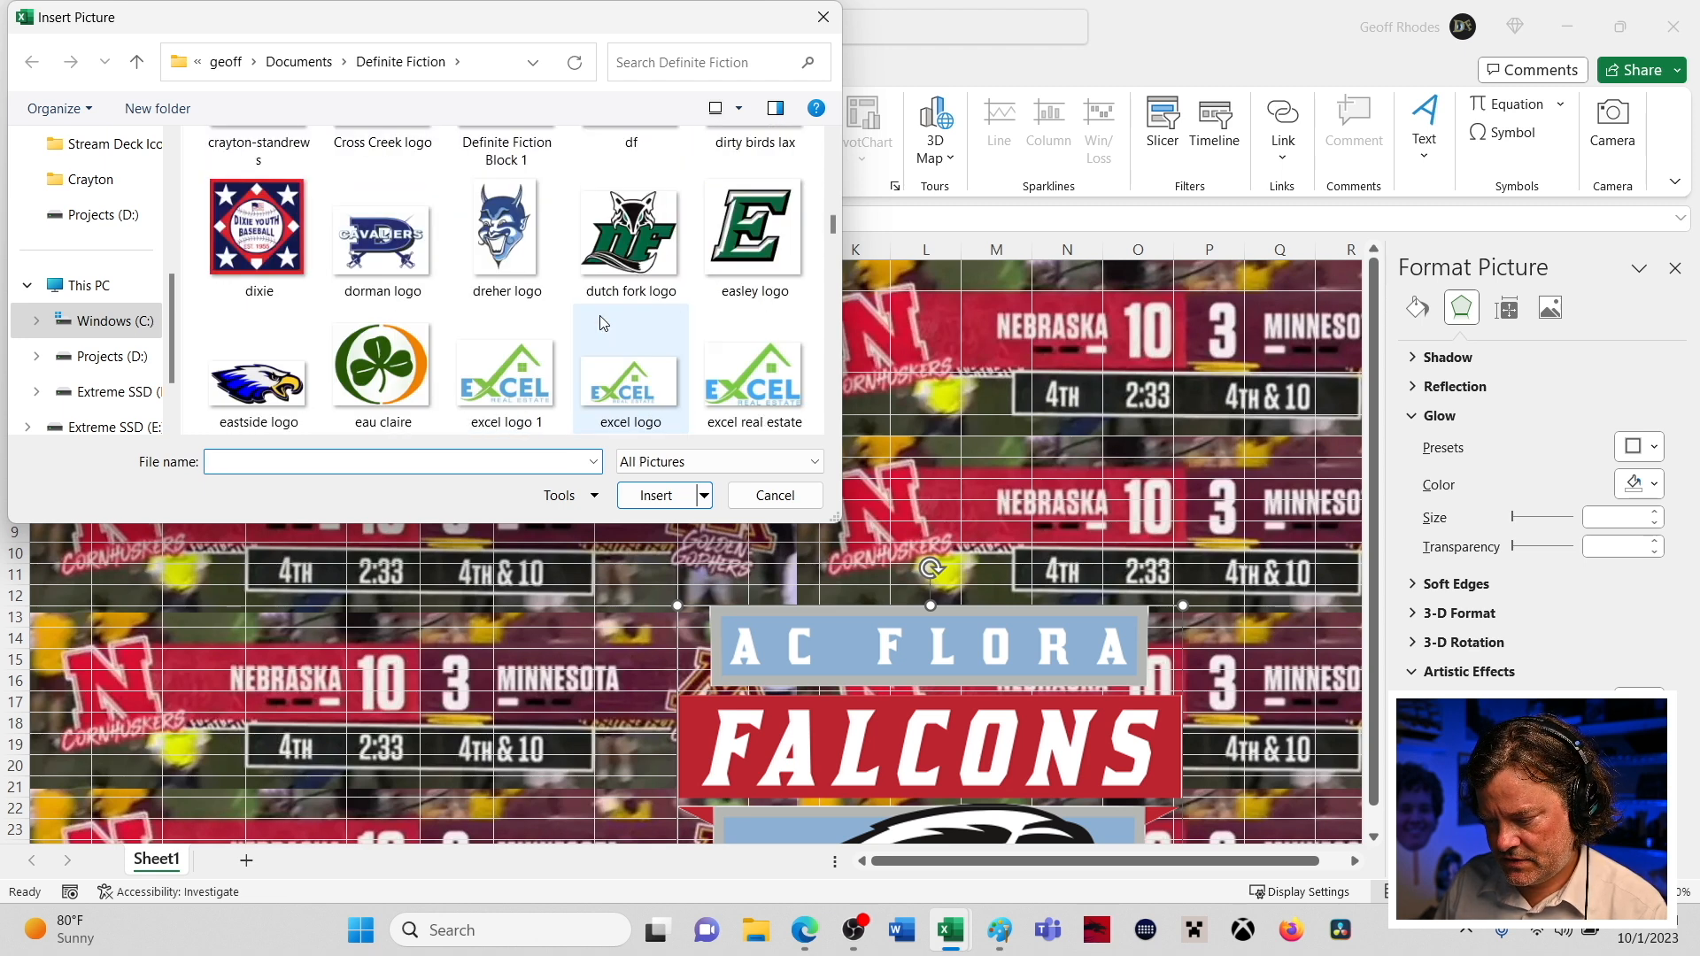
{"action": "scroll", "coordinate": [599, 322], "scroll_direction": "up", "scroll_amount": 1}
{"action": "scroll", "coordinate": [599, 322], "scroll_direction": "down", "scroll_amount": 1}
{"action": "left_click", "coordinate": [505, 232]}
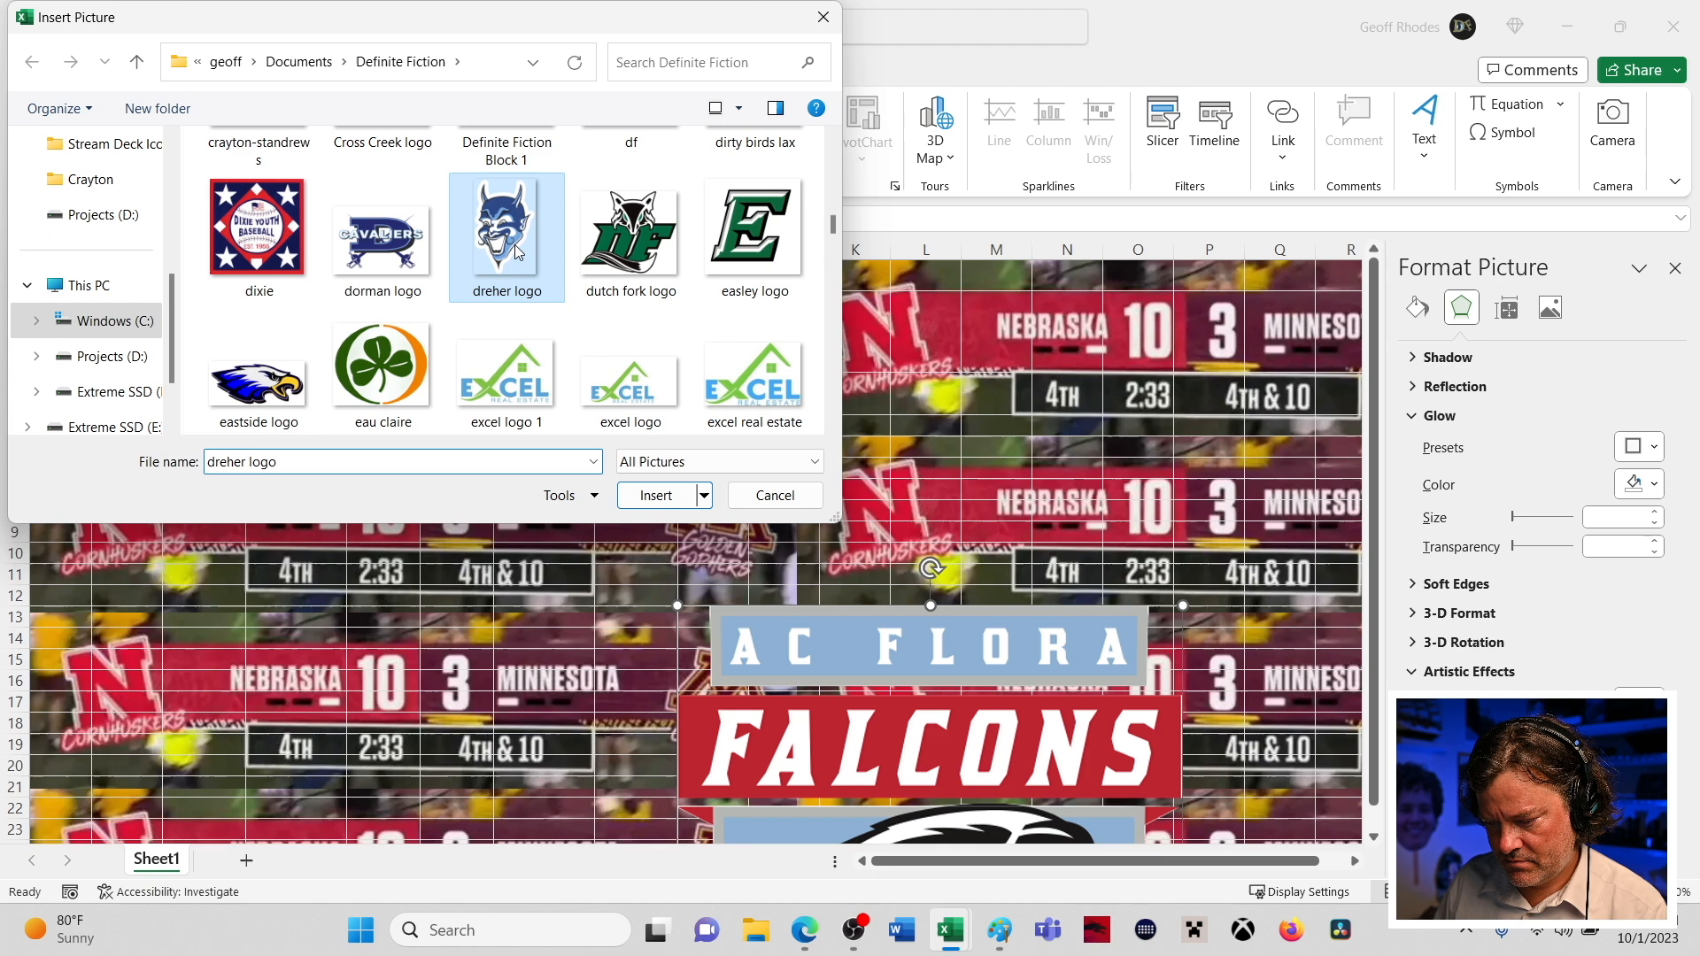
{"action": "left_click", "coordinate": [660, 482]}
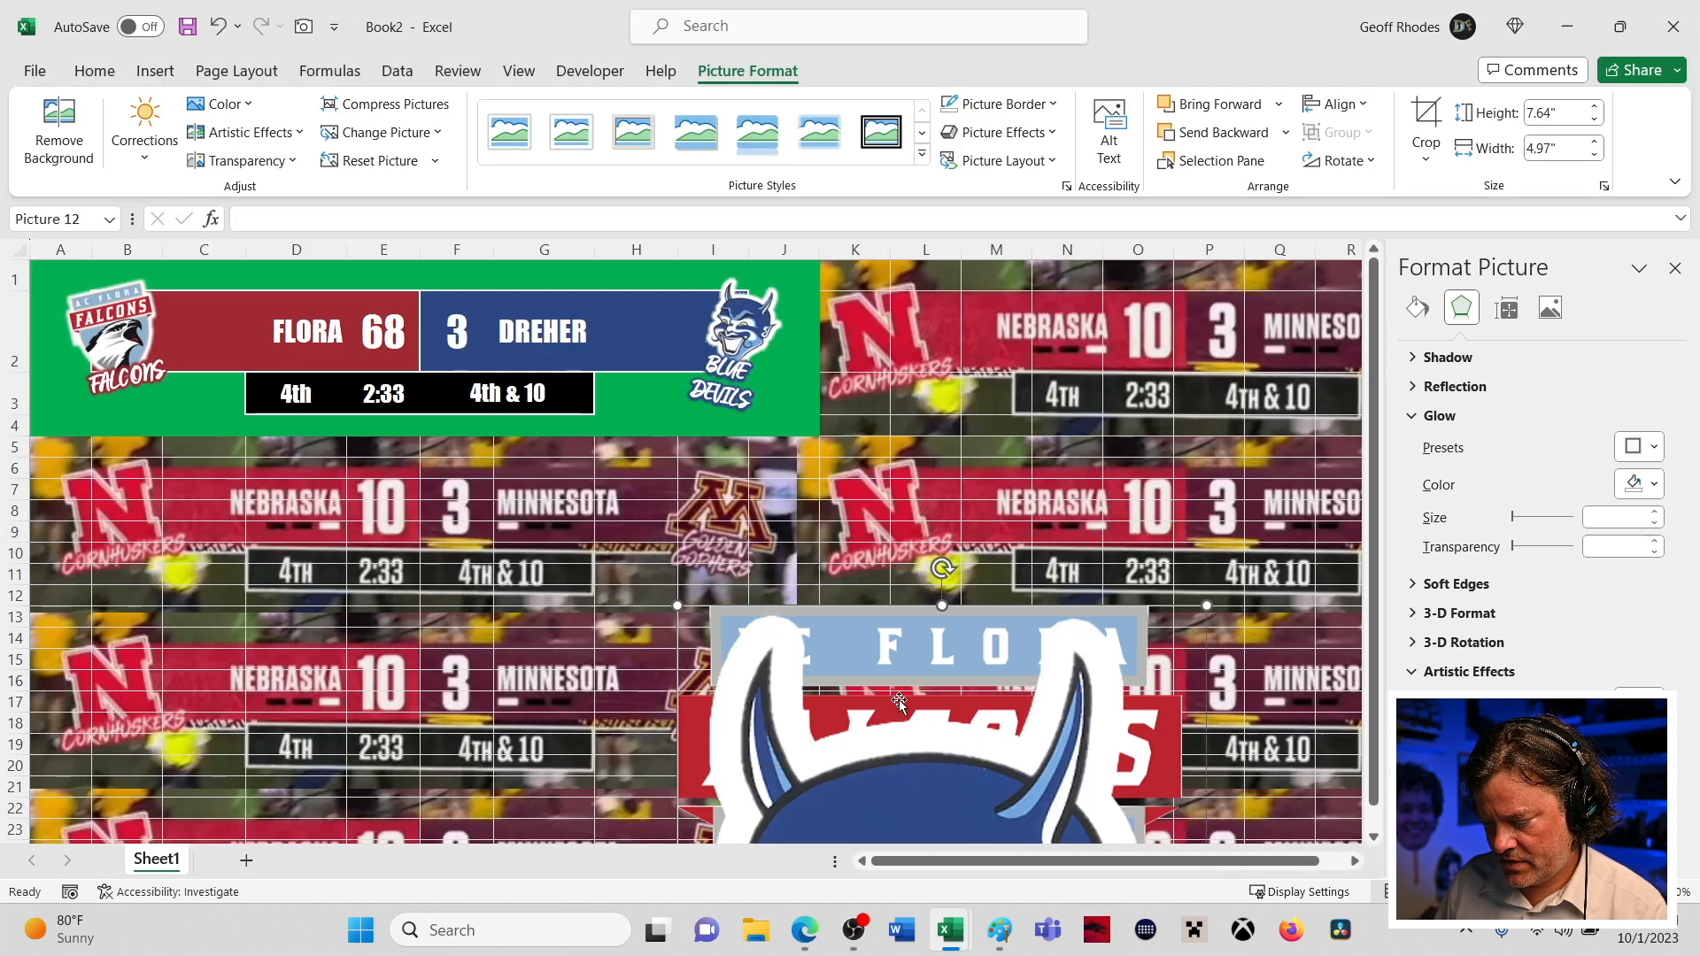
- Shrink the Dreher logo to about 2.78" high by 1.81" wide and move it near the end of the blue scoreboard bar
{"action": "left_click_drag", "start_coordinate": [601, 564], "coordinate": [479, 512]}
{"action": "left_click_drag", "start_coordinate": [782, 372], "coordinate": [620, 673]}
{"action": "left_click_drag", "start_coordinate": [538, 763], "coordinate": [626, 477]}
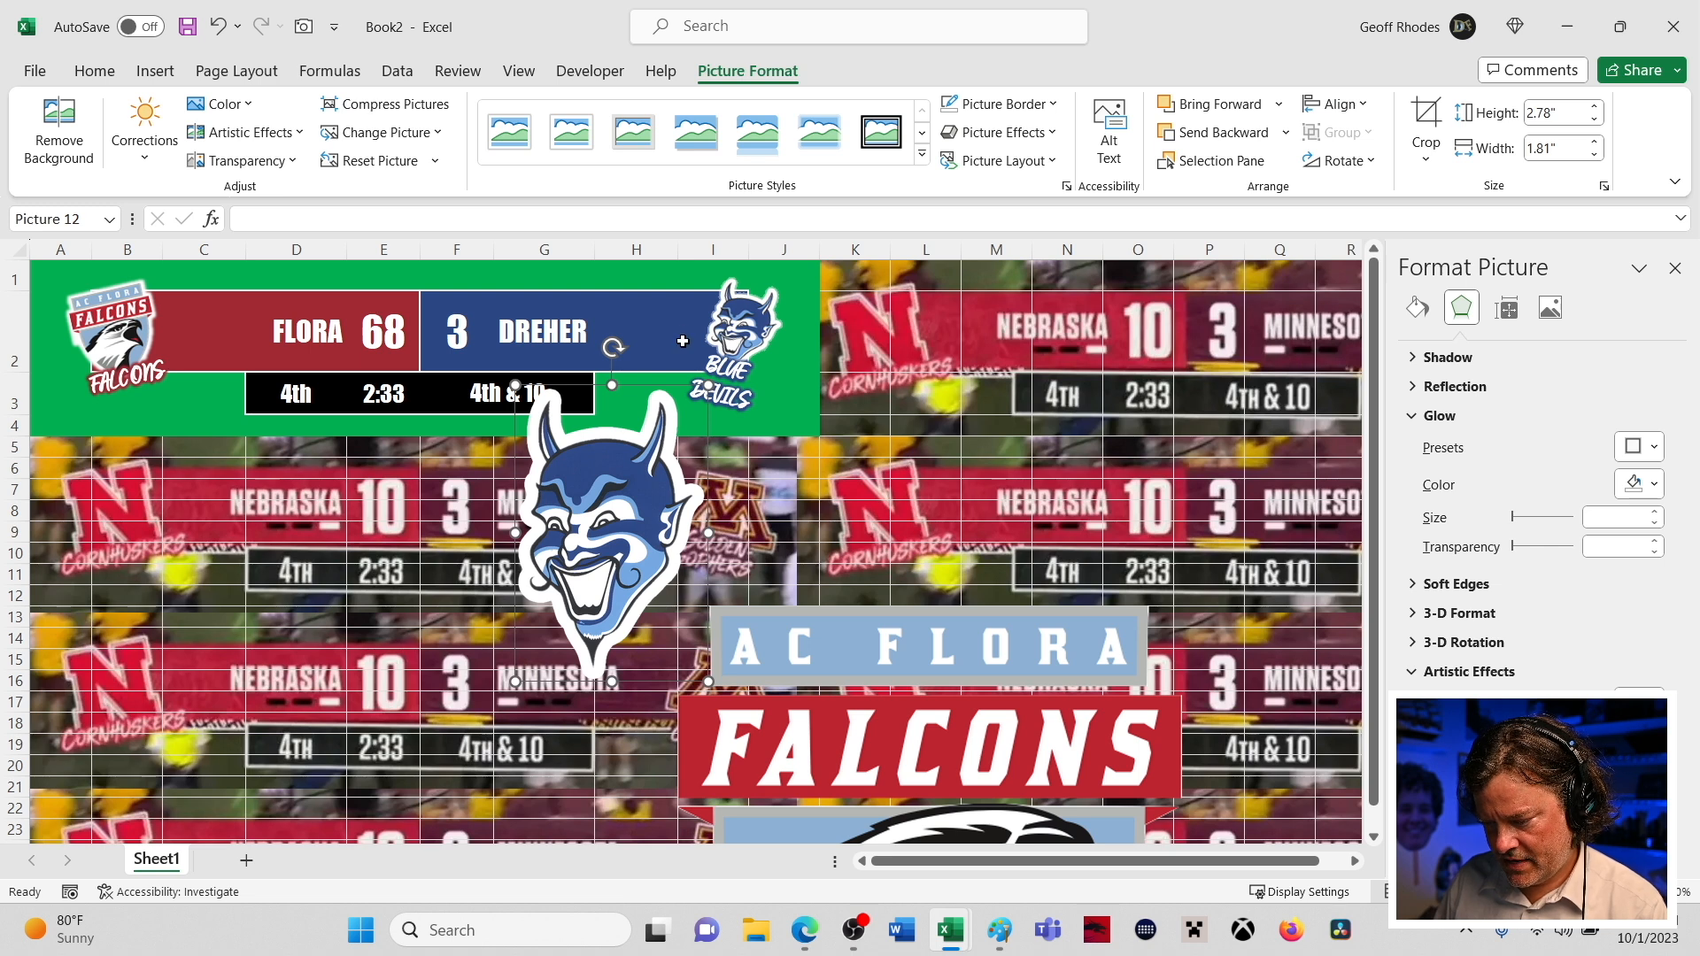
{"action": "left_click_drag", "start_coordinate": [611, 585], "coordinate": [649, 503]}
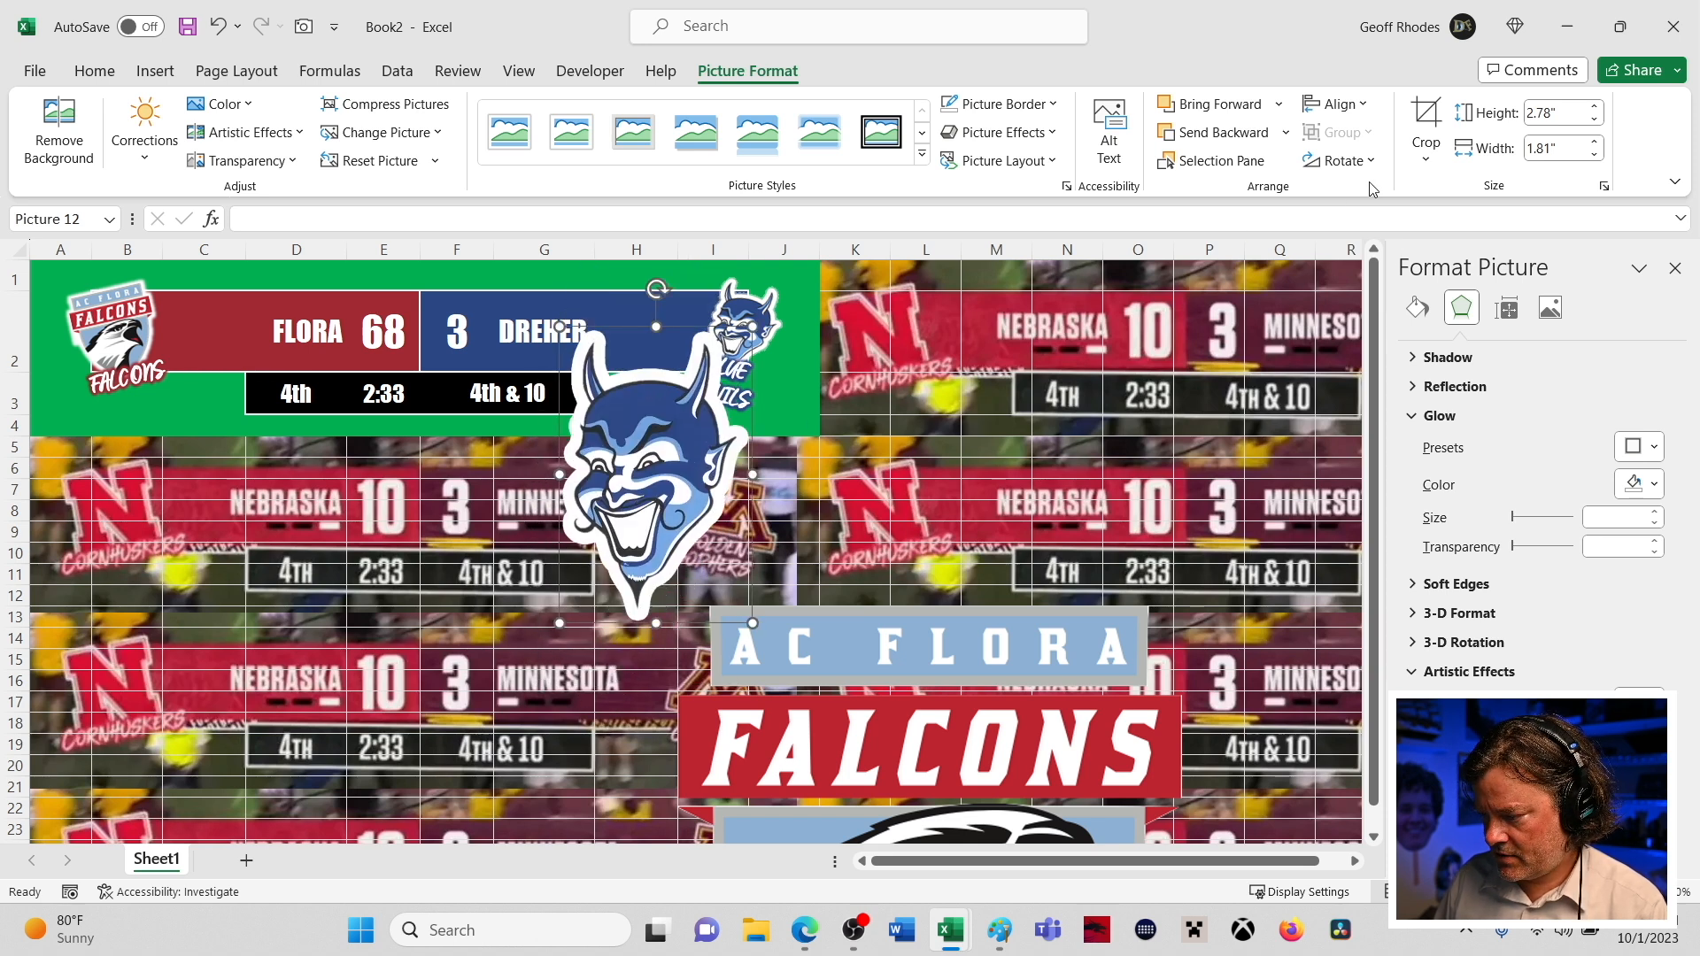
- Crop the top off the large Dreher logo to a height of about 1.87" and place it over the blue DREHER bar
{"action": "left_click", "coordinate": [1425, 124]}
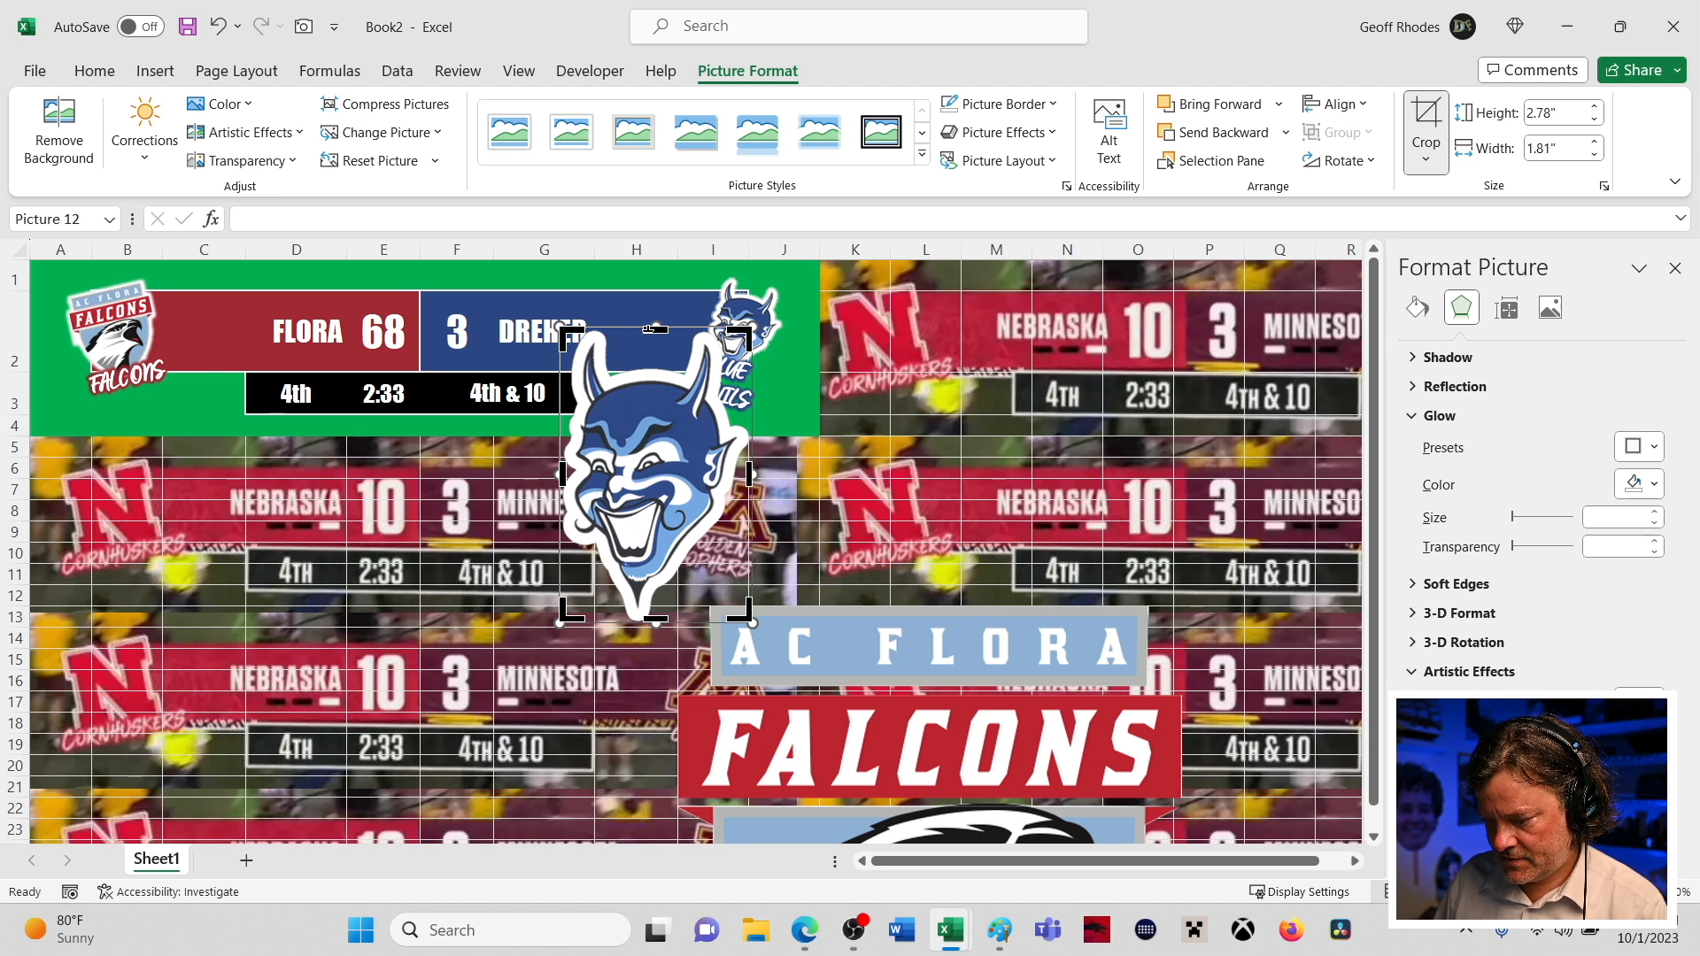
{"action": "left_click_drag", "start_coordinate": [653, 337], "coordinate": [644, 419]}
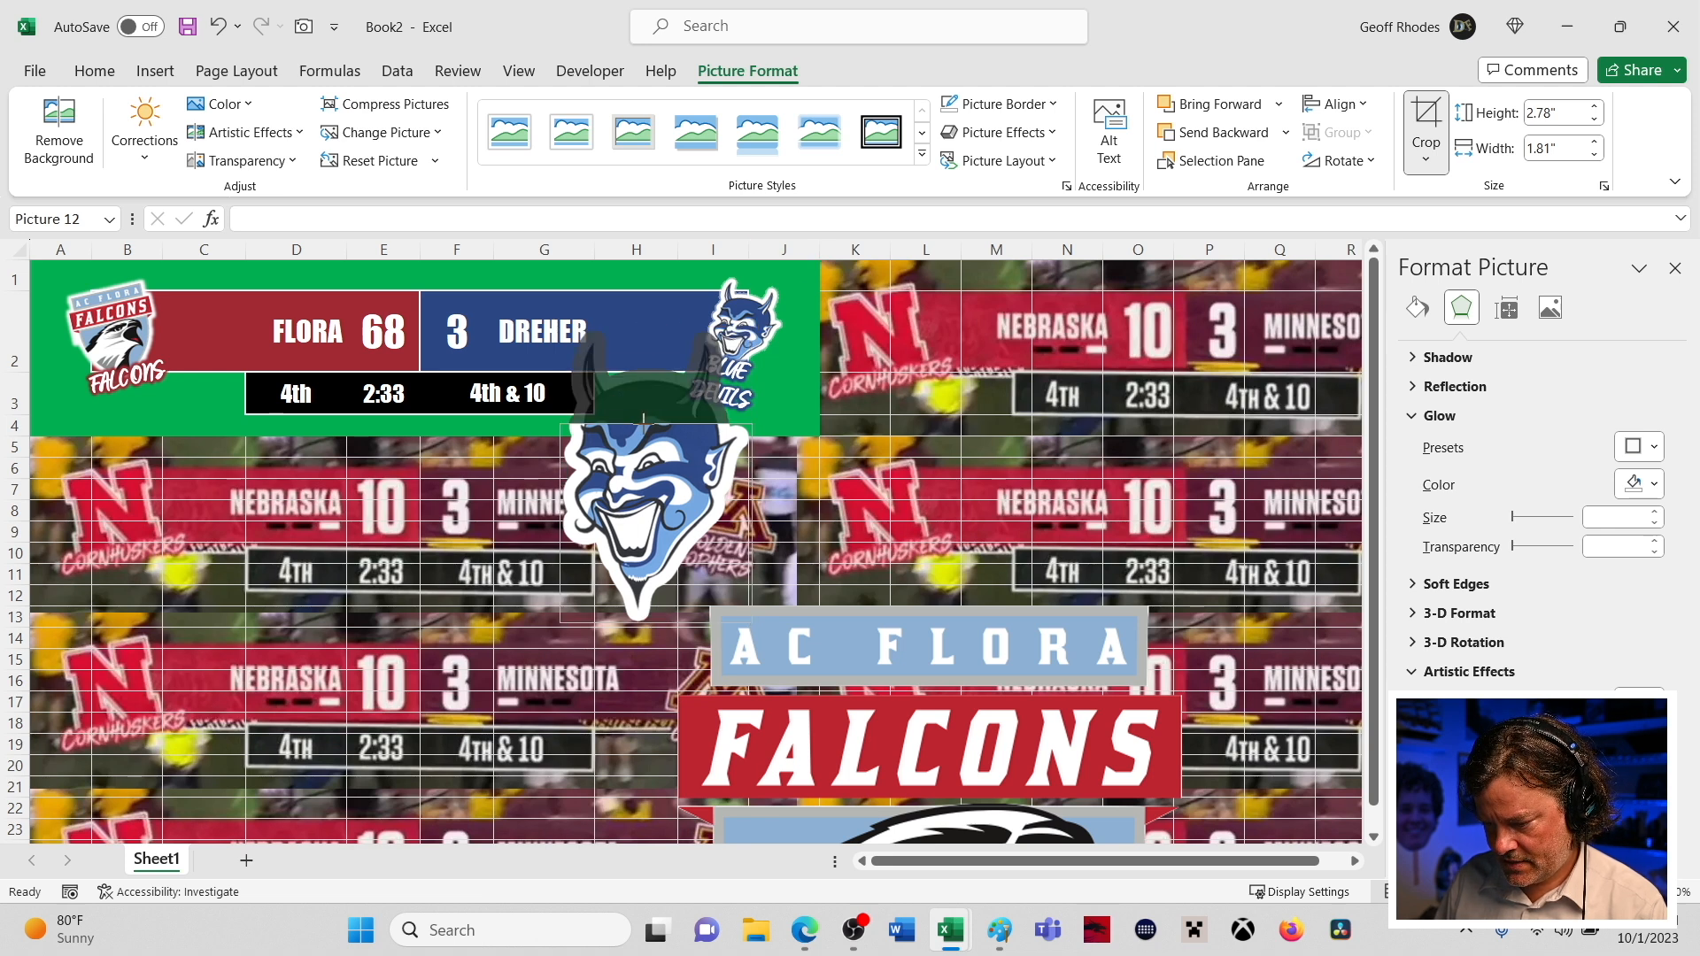
{"action": "left_click_drag", "start_coordinate": [643, 418], "coordinate": [645, 424]}
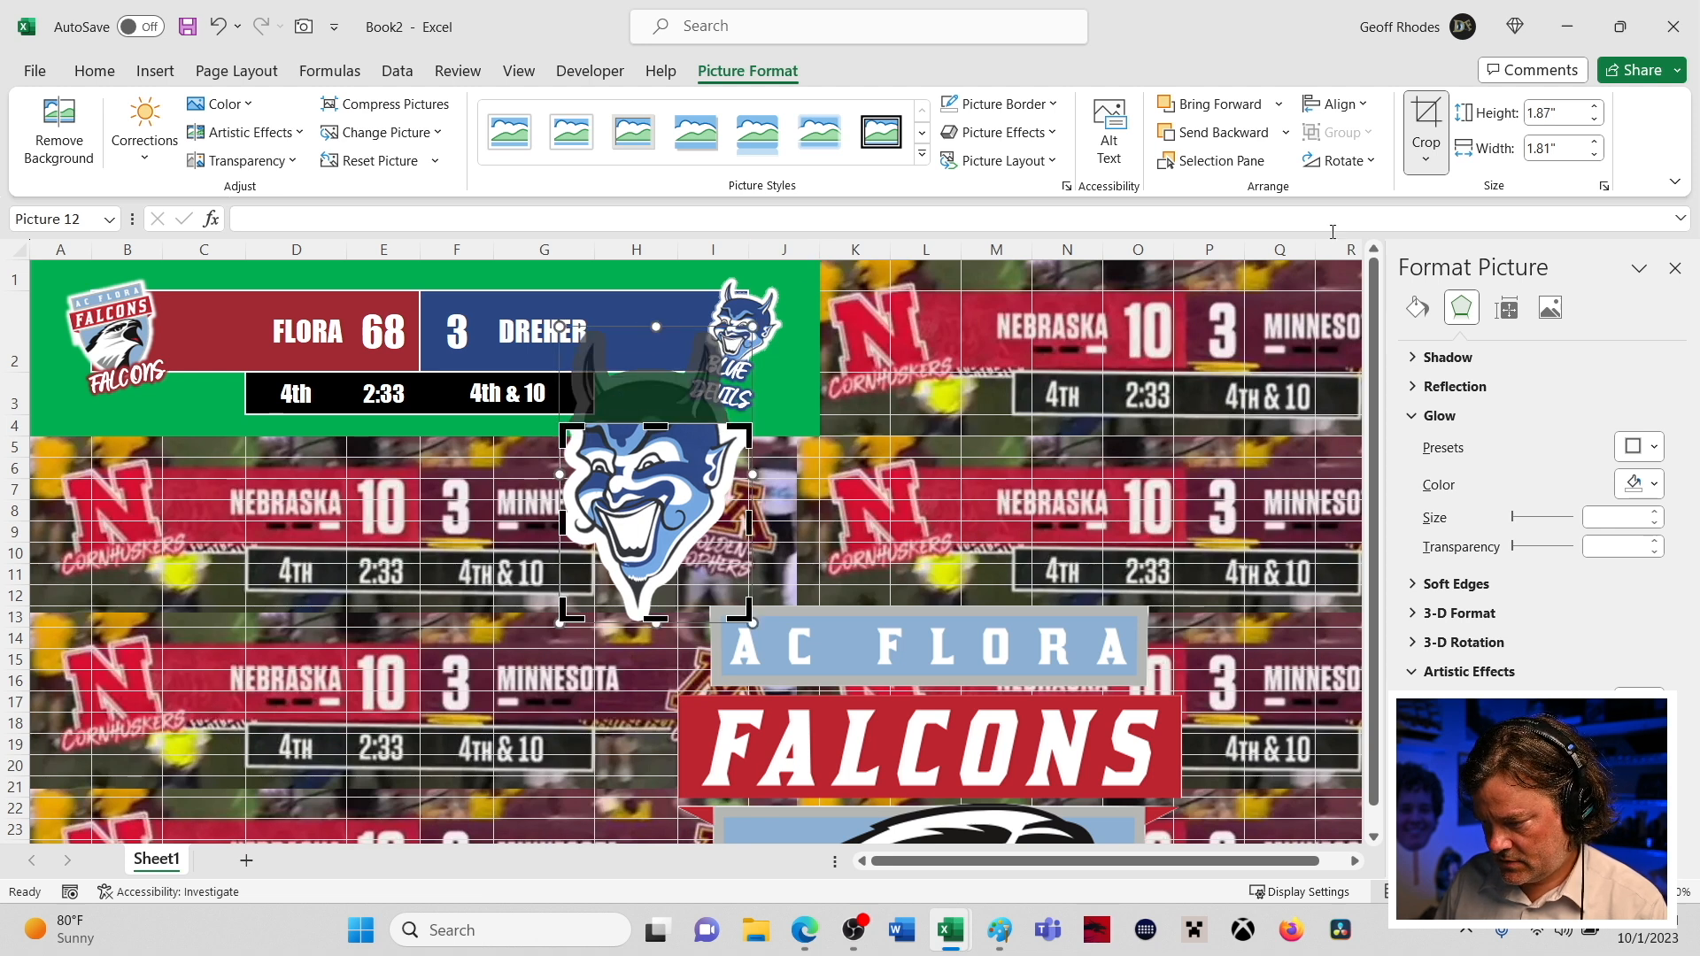
{"action": "left_click", "coordinate": [1426, 124]}
{"action": "left_click_drag", "start_coordinate": [663, 496], "coordinate": [672, 368]}
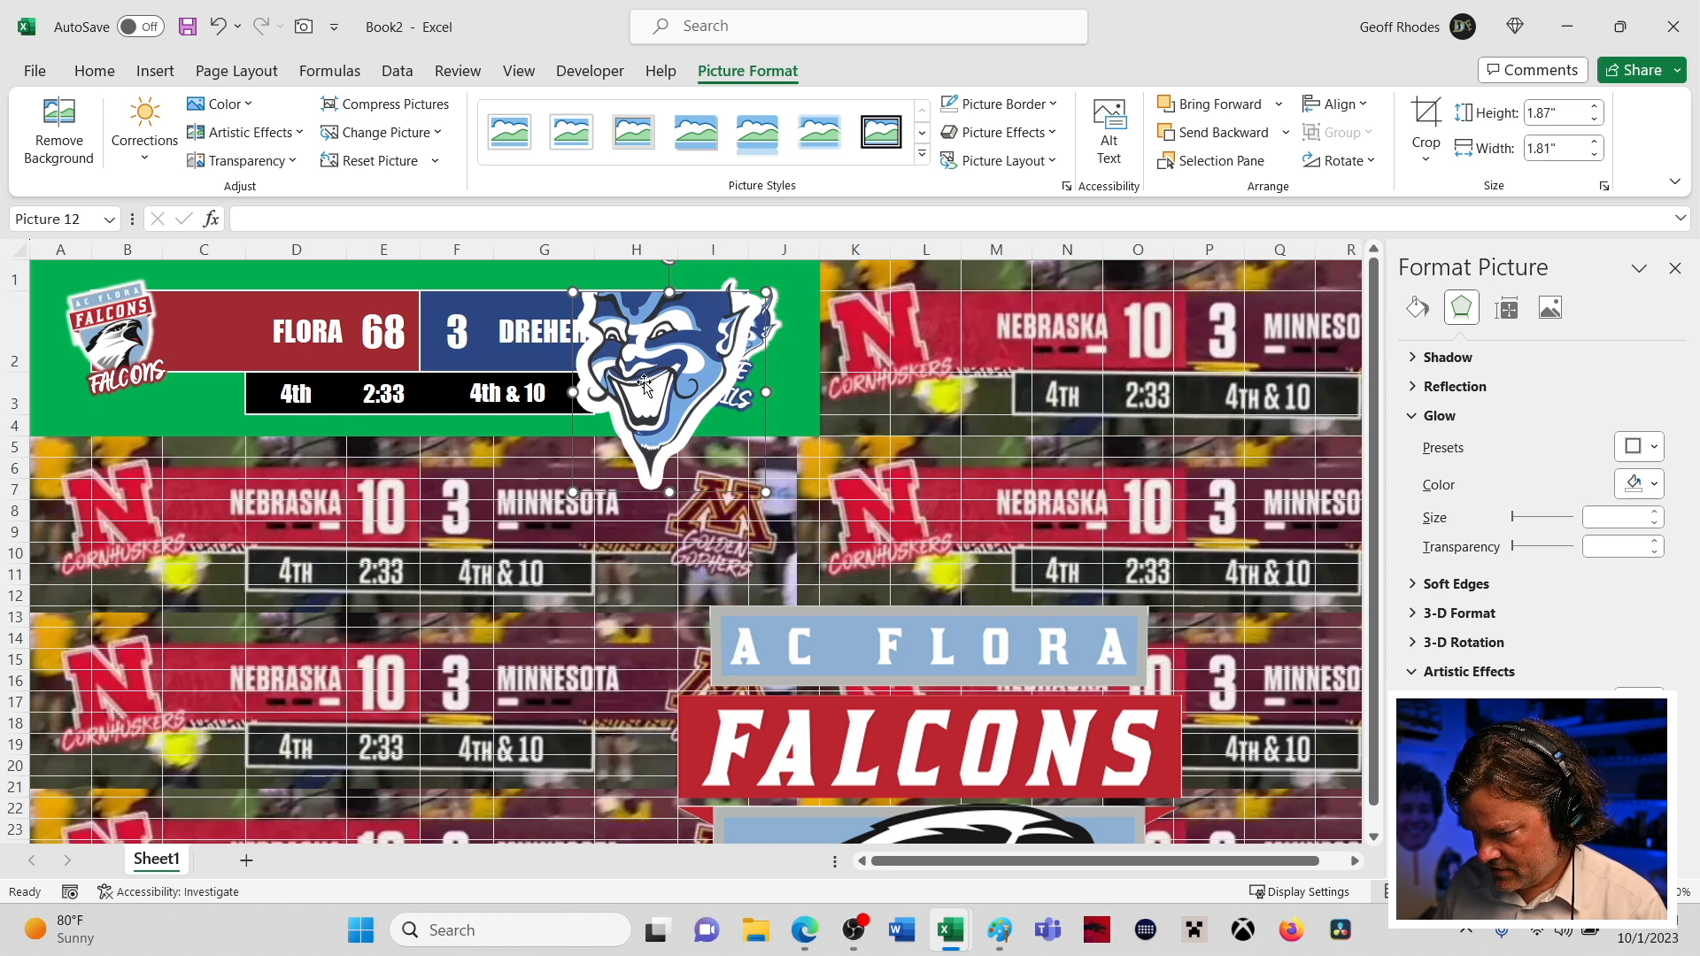
{"action": "left_click", "coordinate": [1426, 124]}
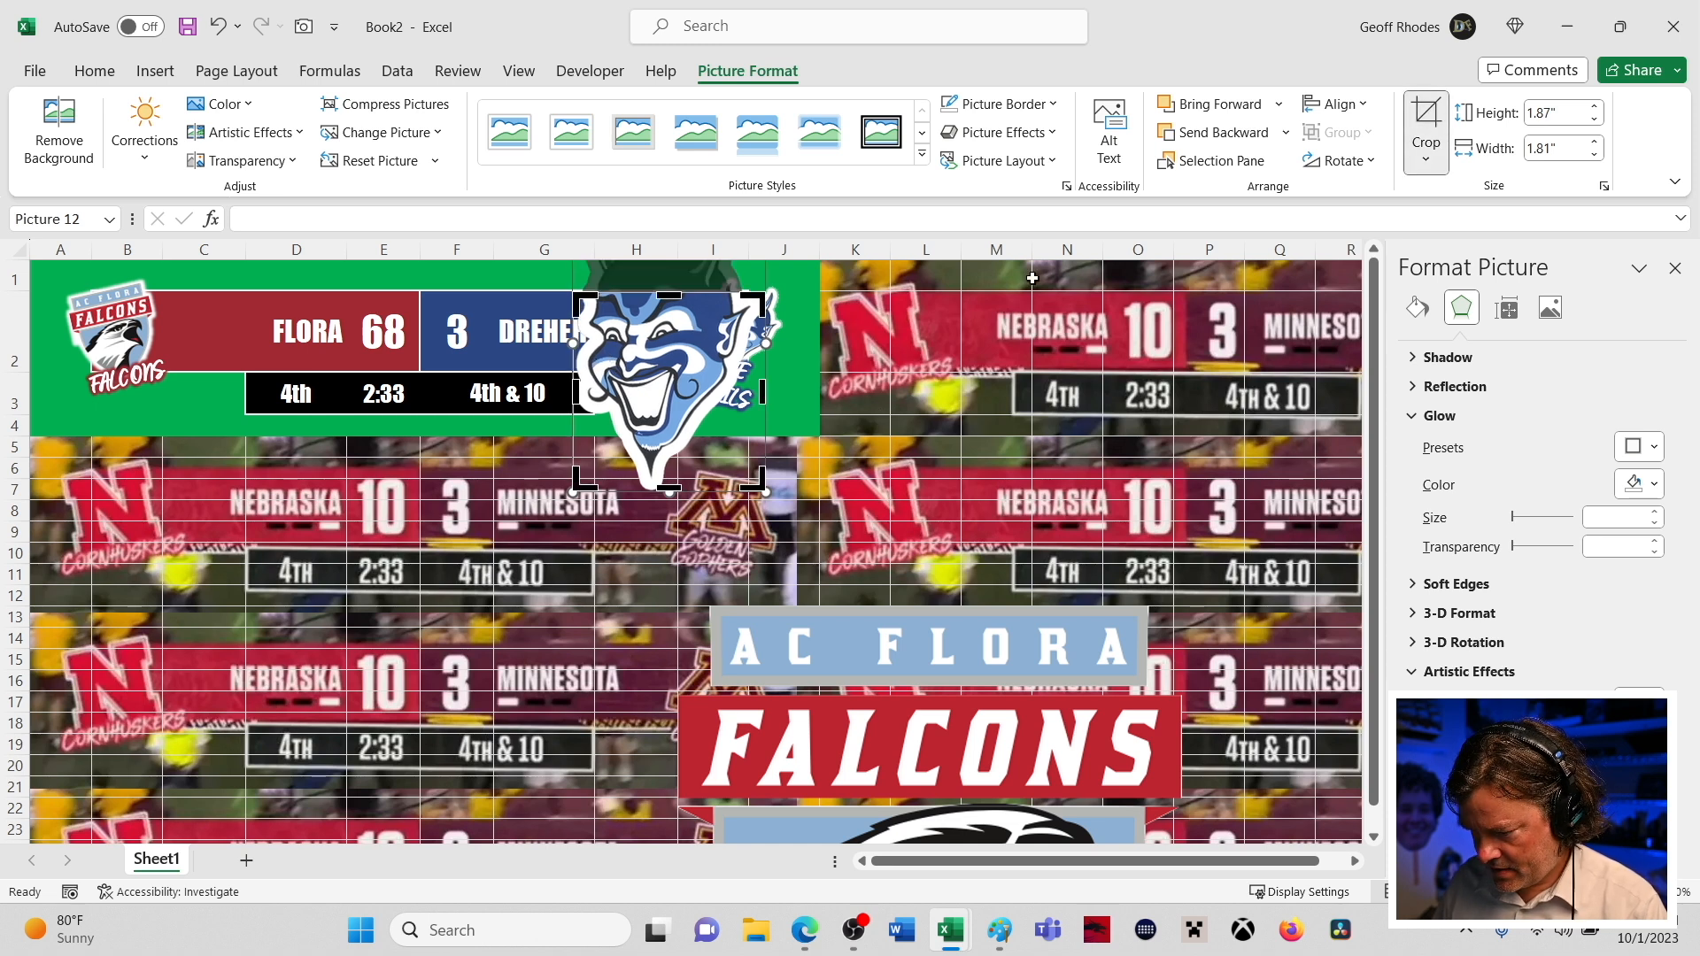
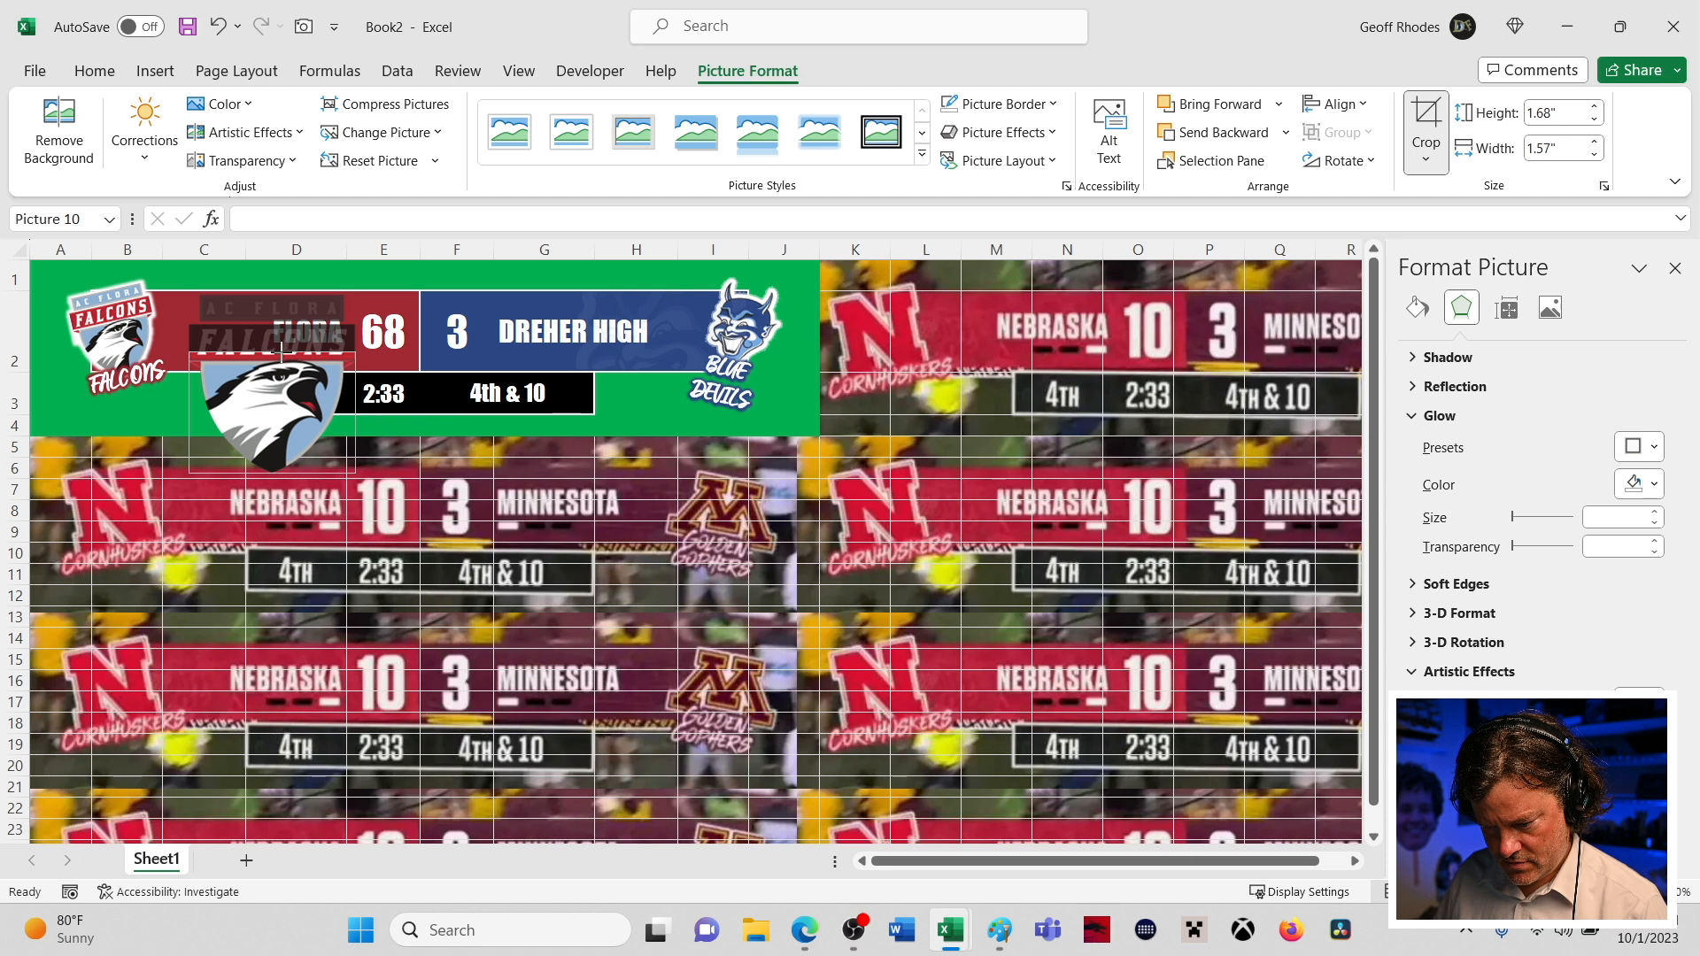
- Crop the lettering off the top of the large Falcons logo to about 1.12" high and move it onto the red FLORA bar
{"action": "left_click_drag", "start_coordinate": [280, 355], "coordinate": [280, 356]}
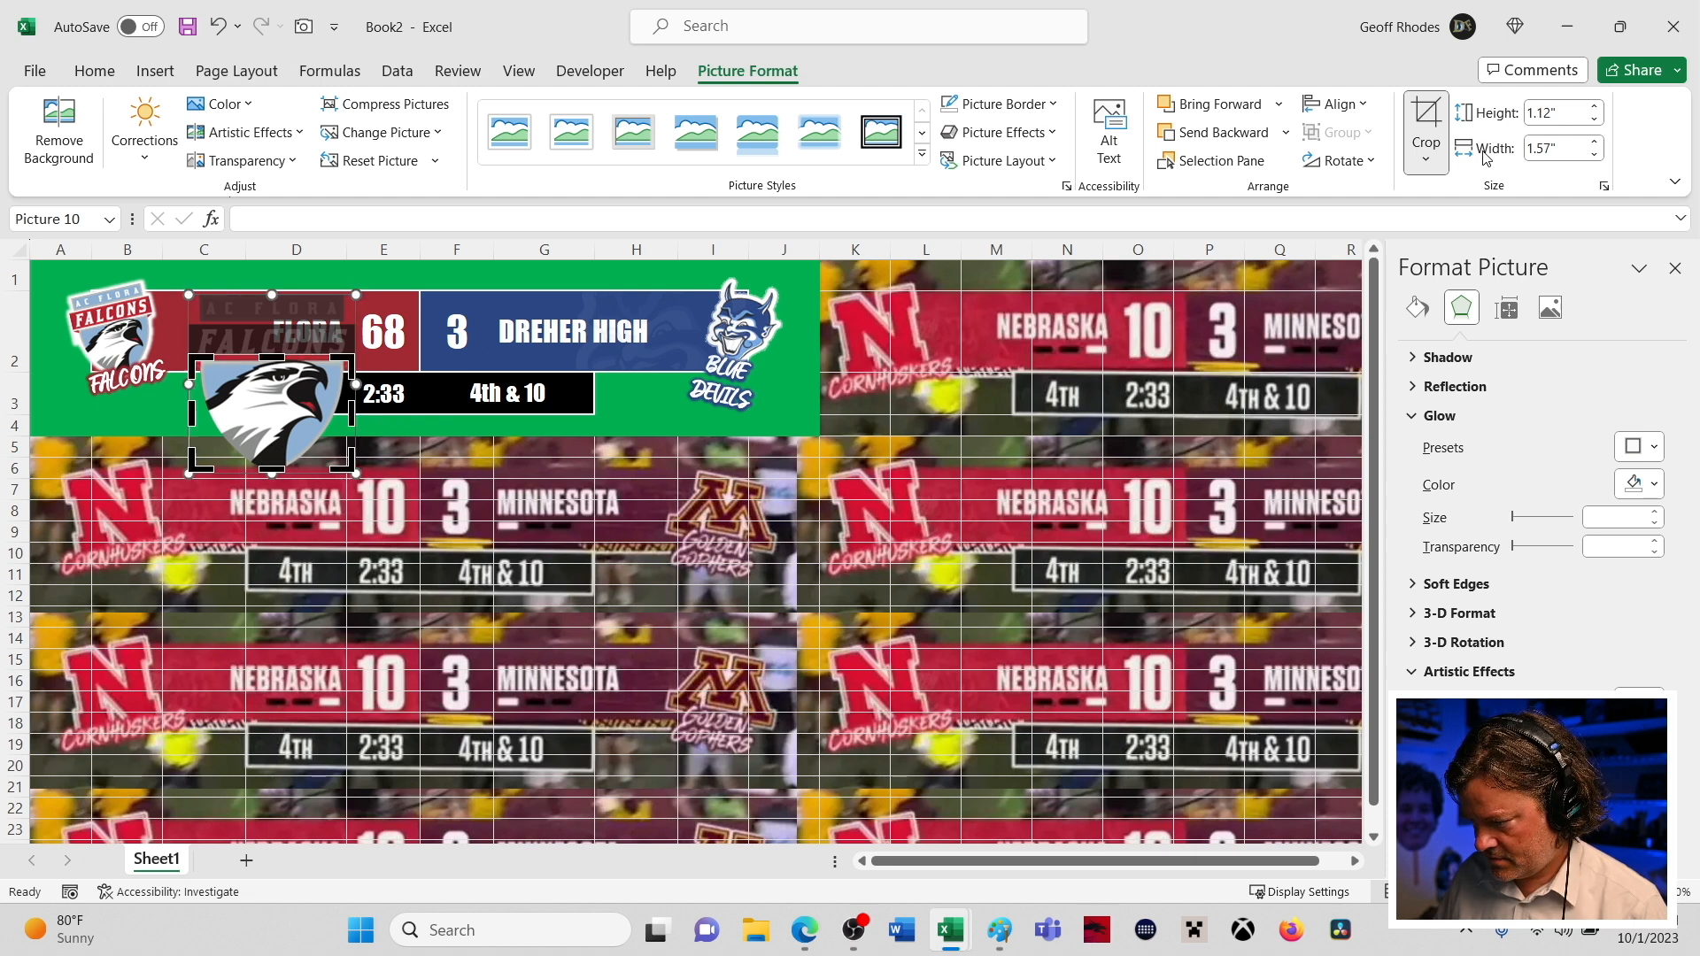
{"action": "left_click", "coordinate": [1432, 124]}
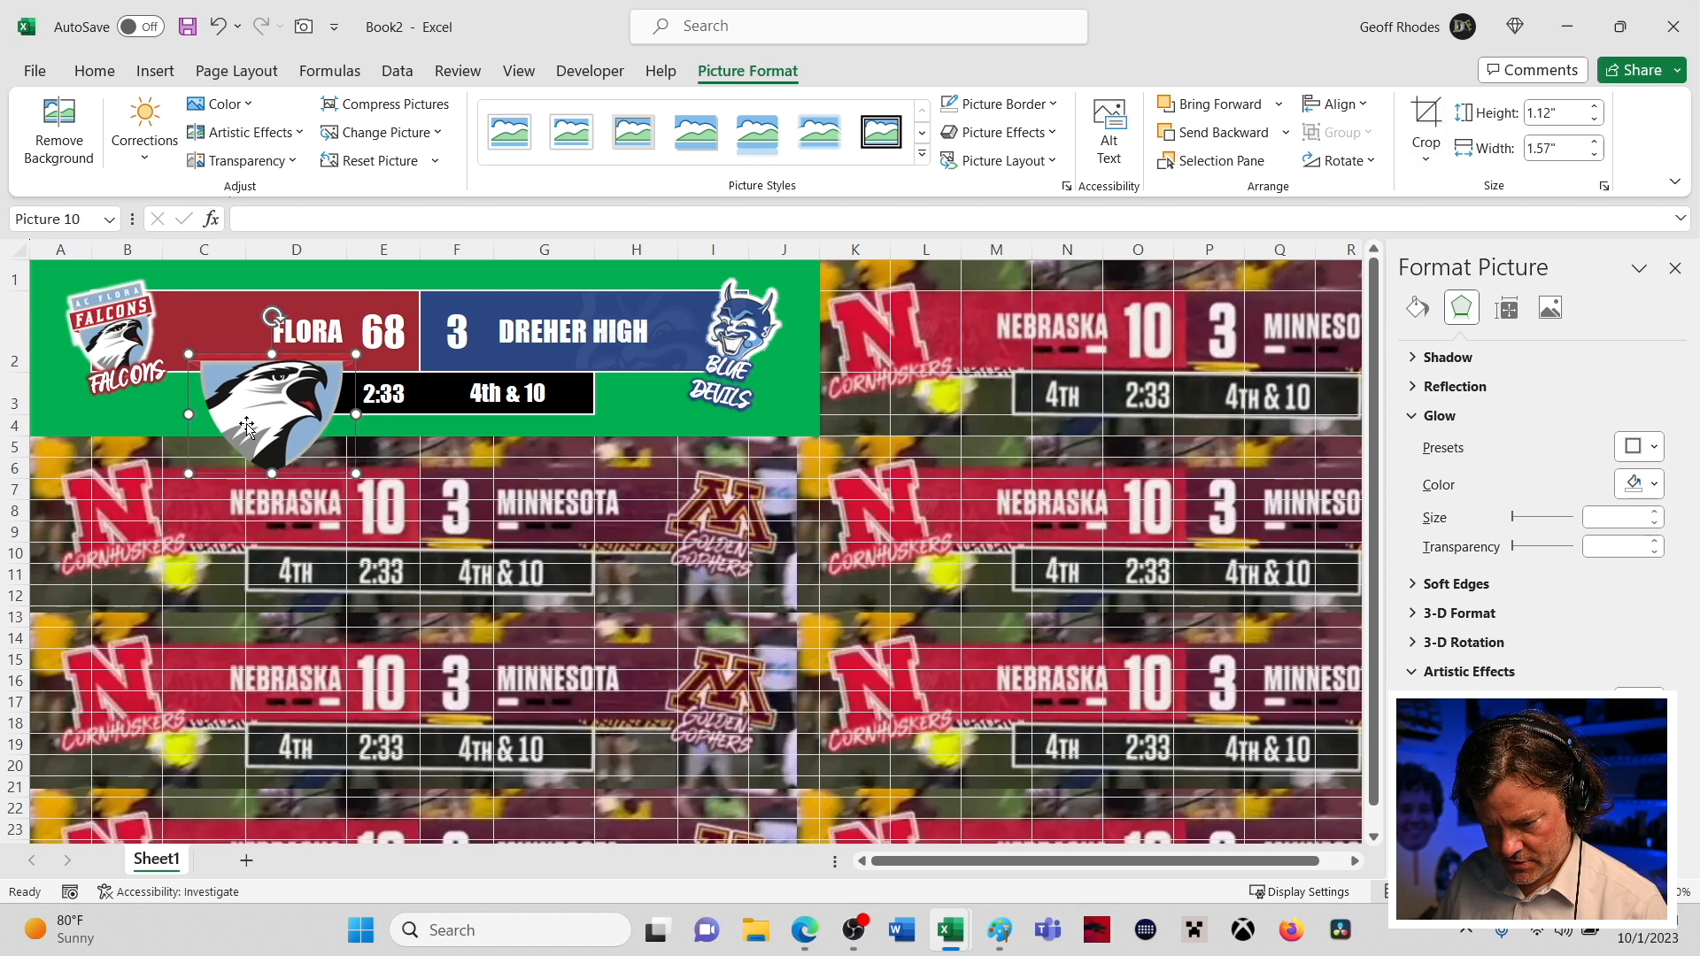
{"action": "left_click_drag", "start_coordinate": [248, 426], "coordinate": [180, 368]}
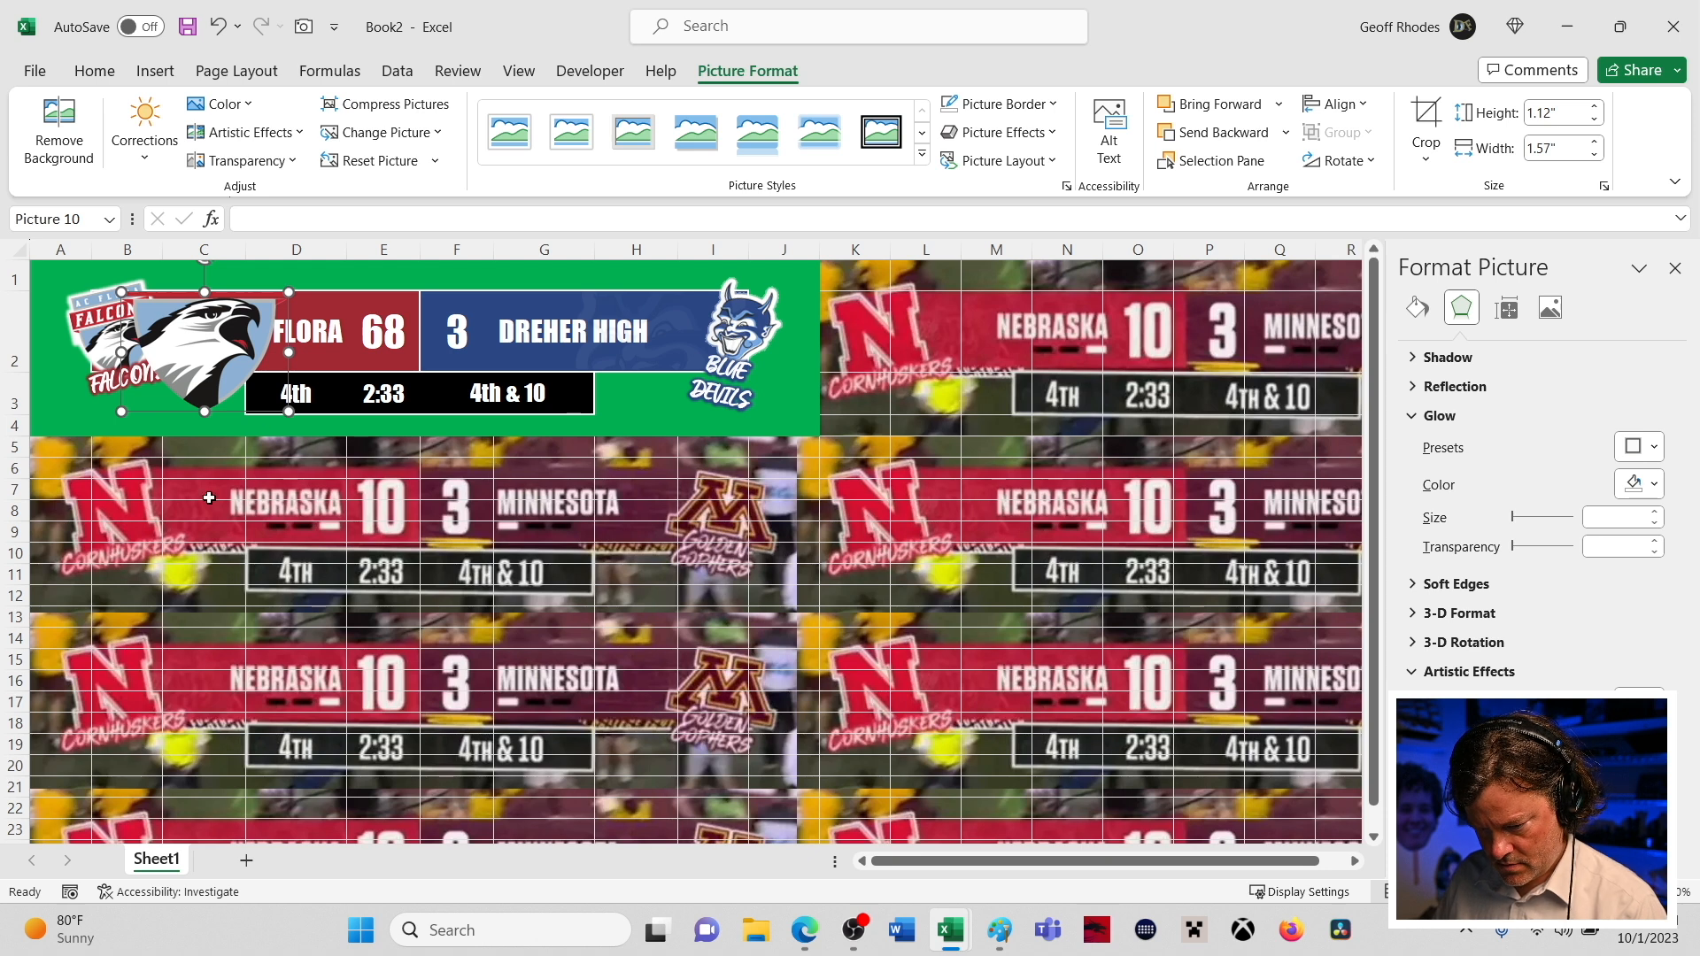
- Crop the bottom of the large Falcons logo to the red bar's lower edge, leaving a height of about 0.73"
{"action": "left_click", "coordinate": [1425, 124]}
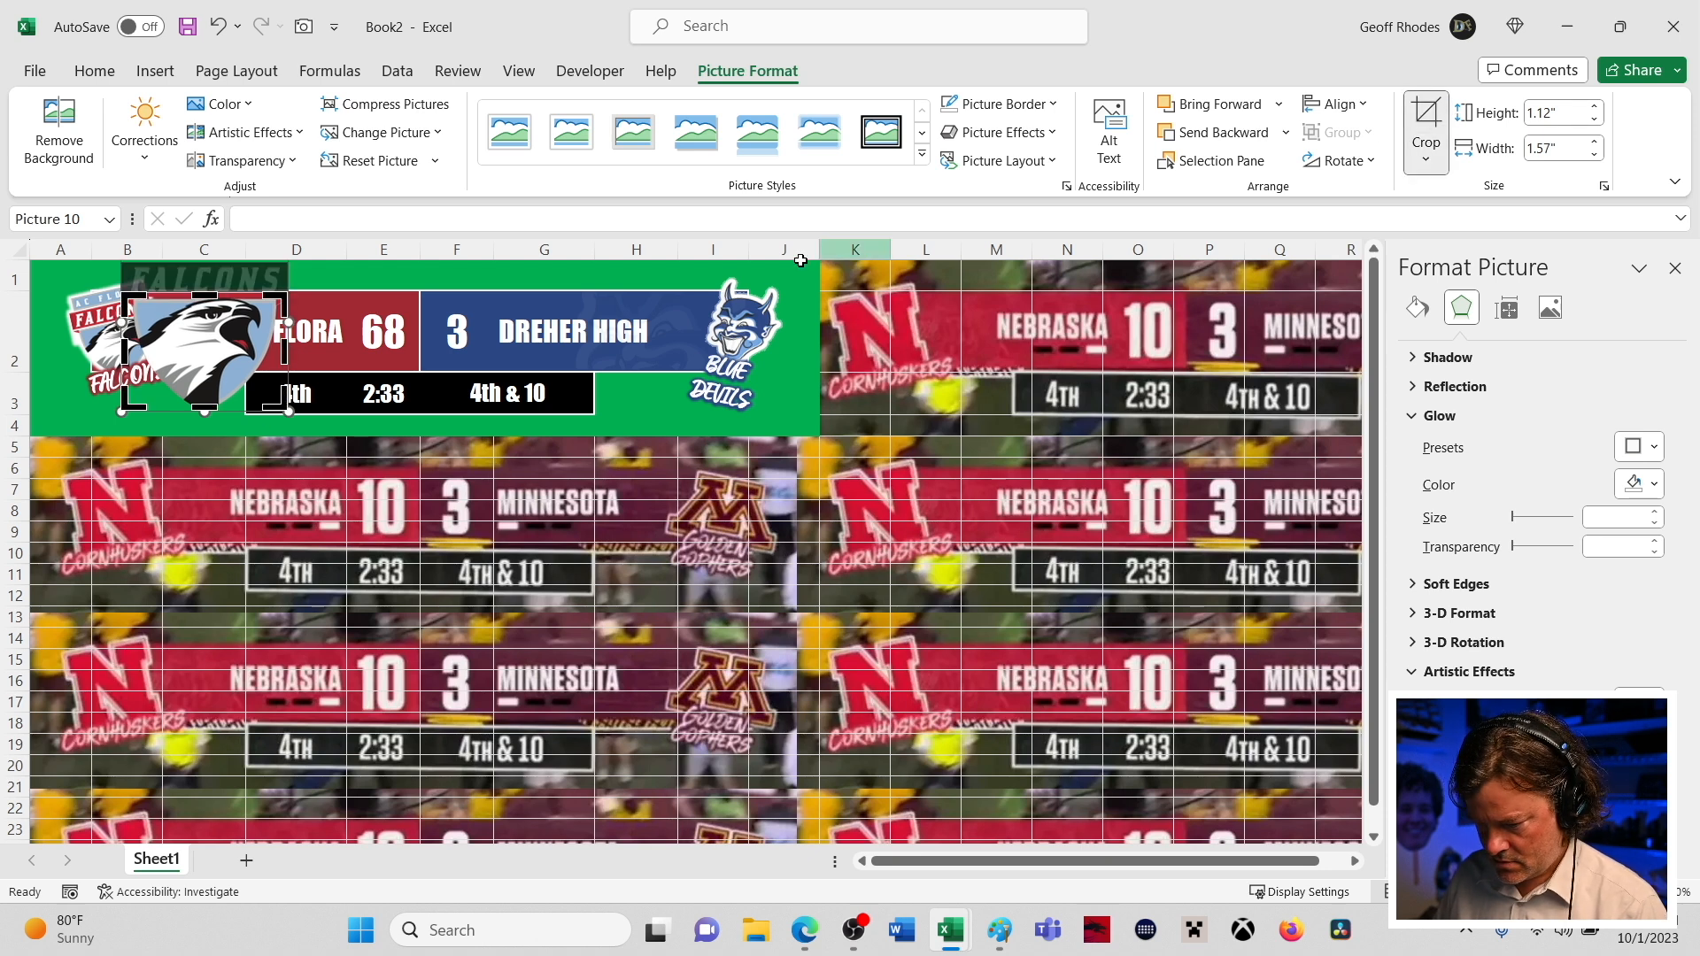
{"action": "left_click_drag", "start_coordinate": [205, 409], "coordinate": [207, 370]}
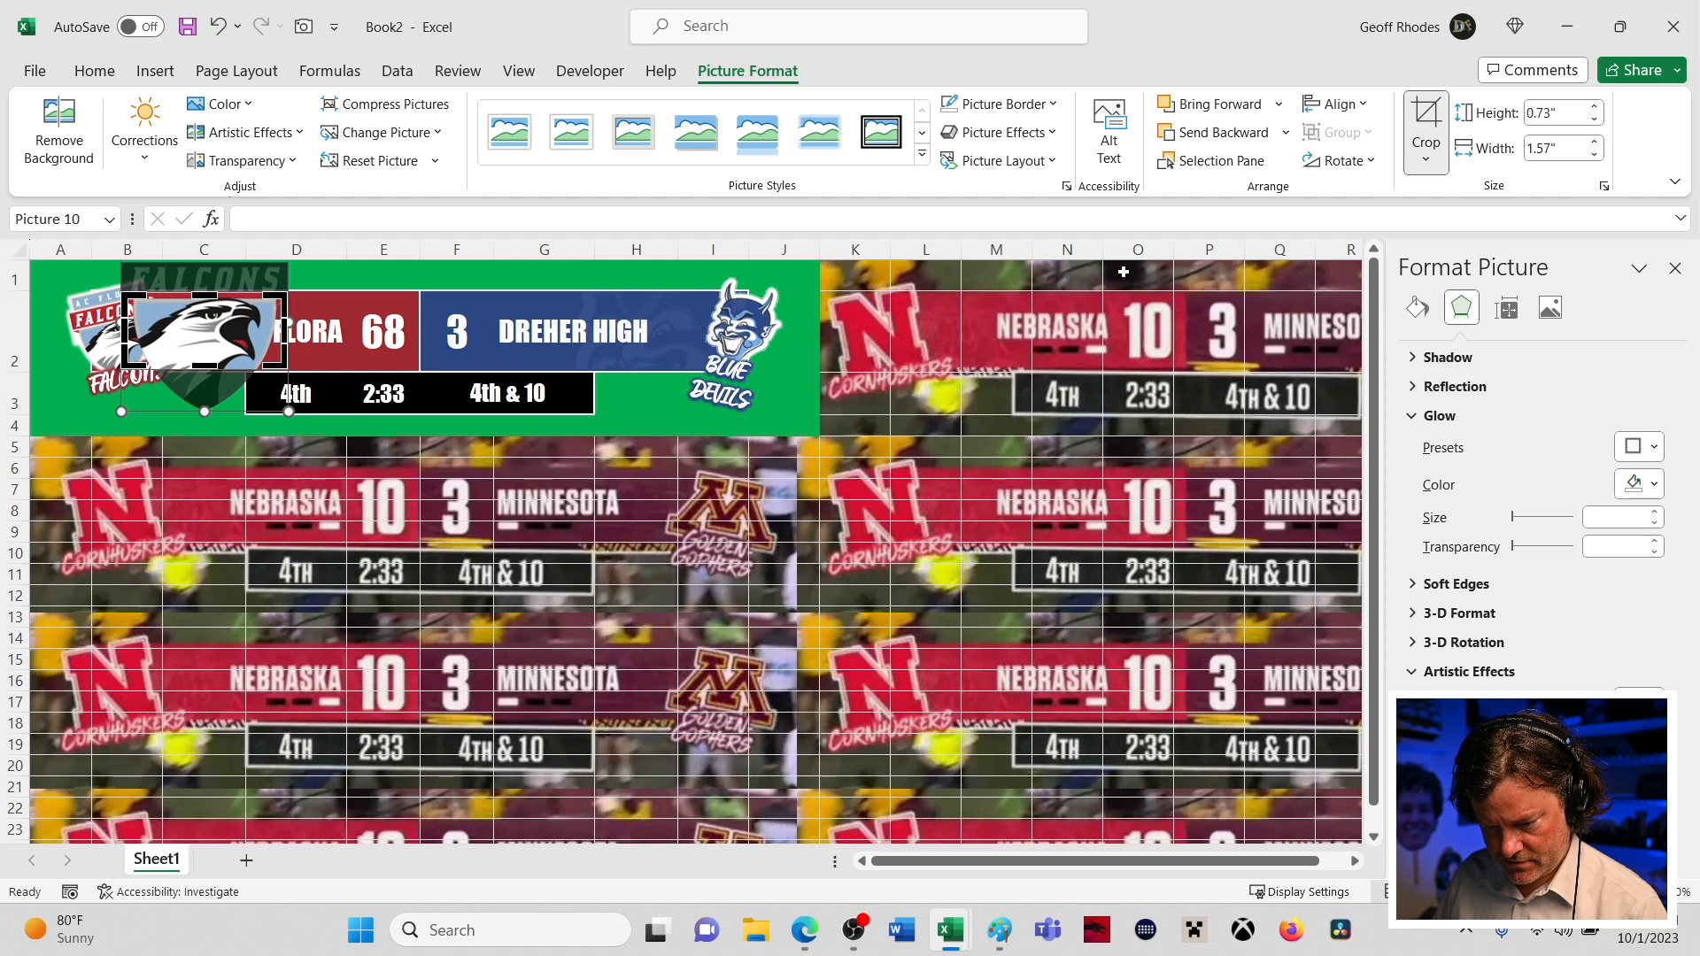
{"action": "left_click", "coordinate": [1423, 111]}
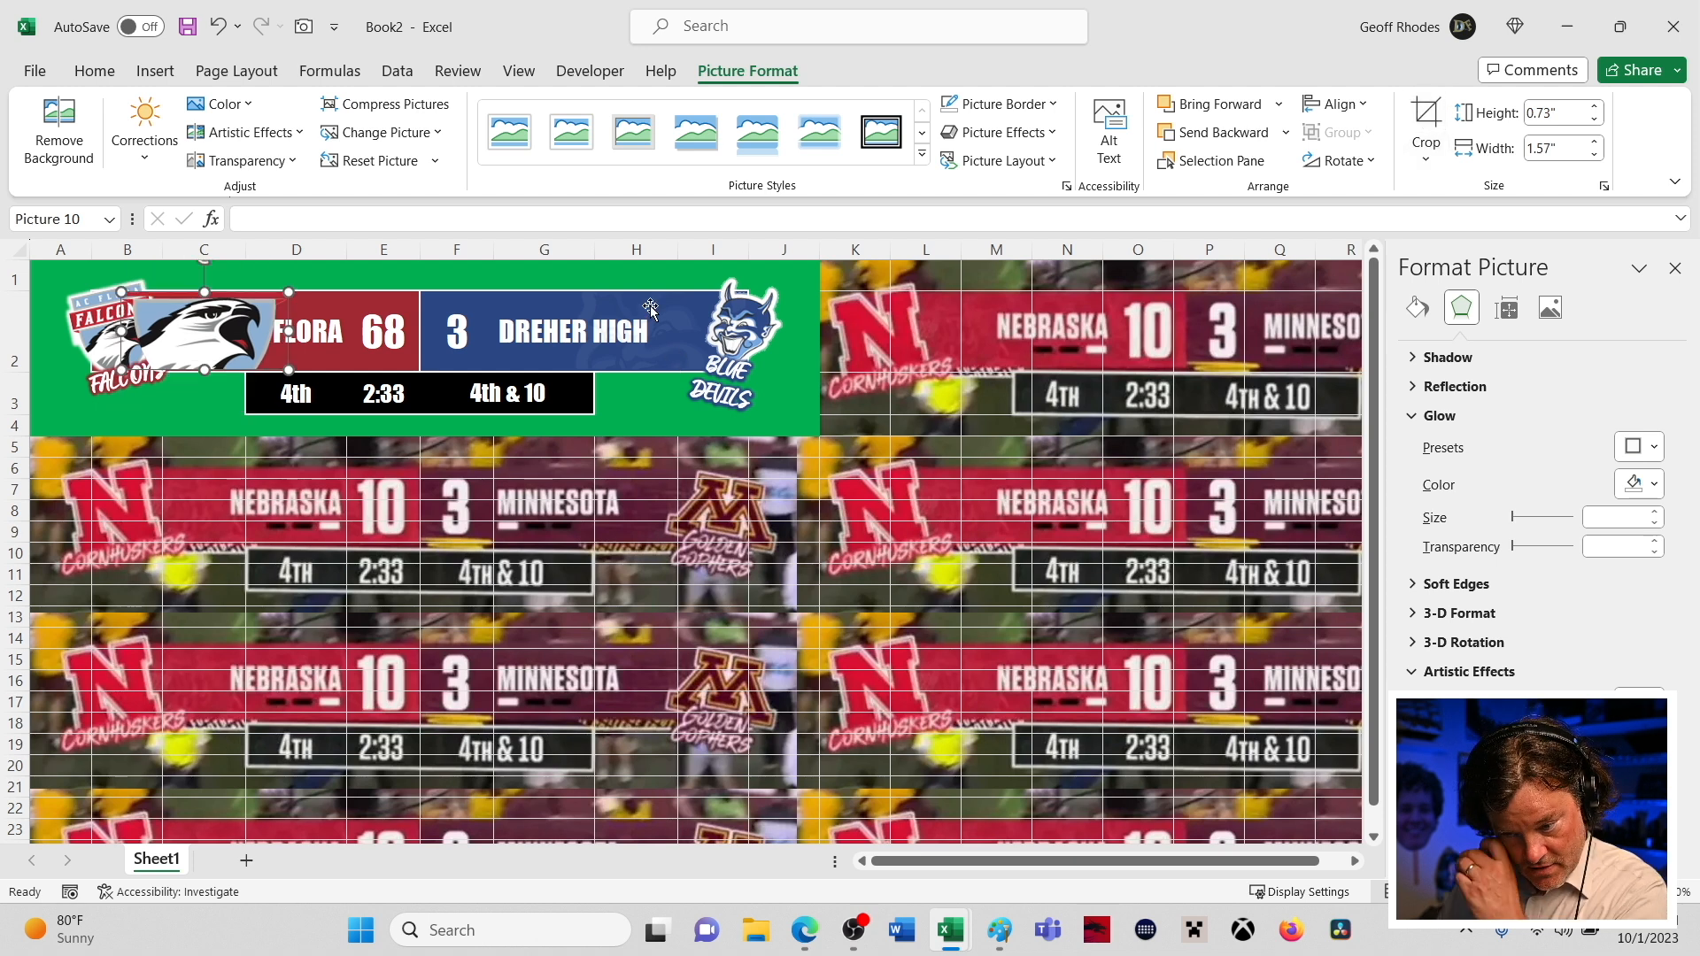
- Apply the most transparent preset to the cropped Falcons logo on the red bar and deselect it
{"action": "left_click", "coordinate": [264, 162]}
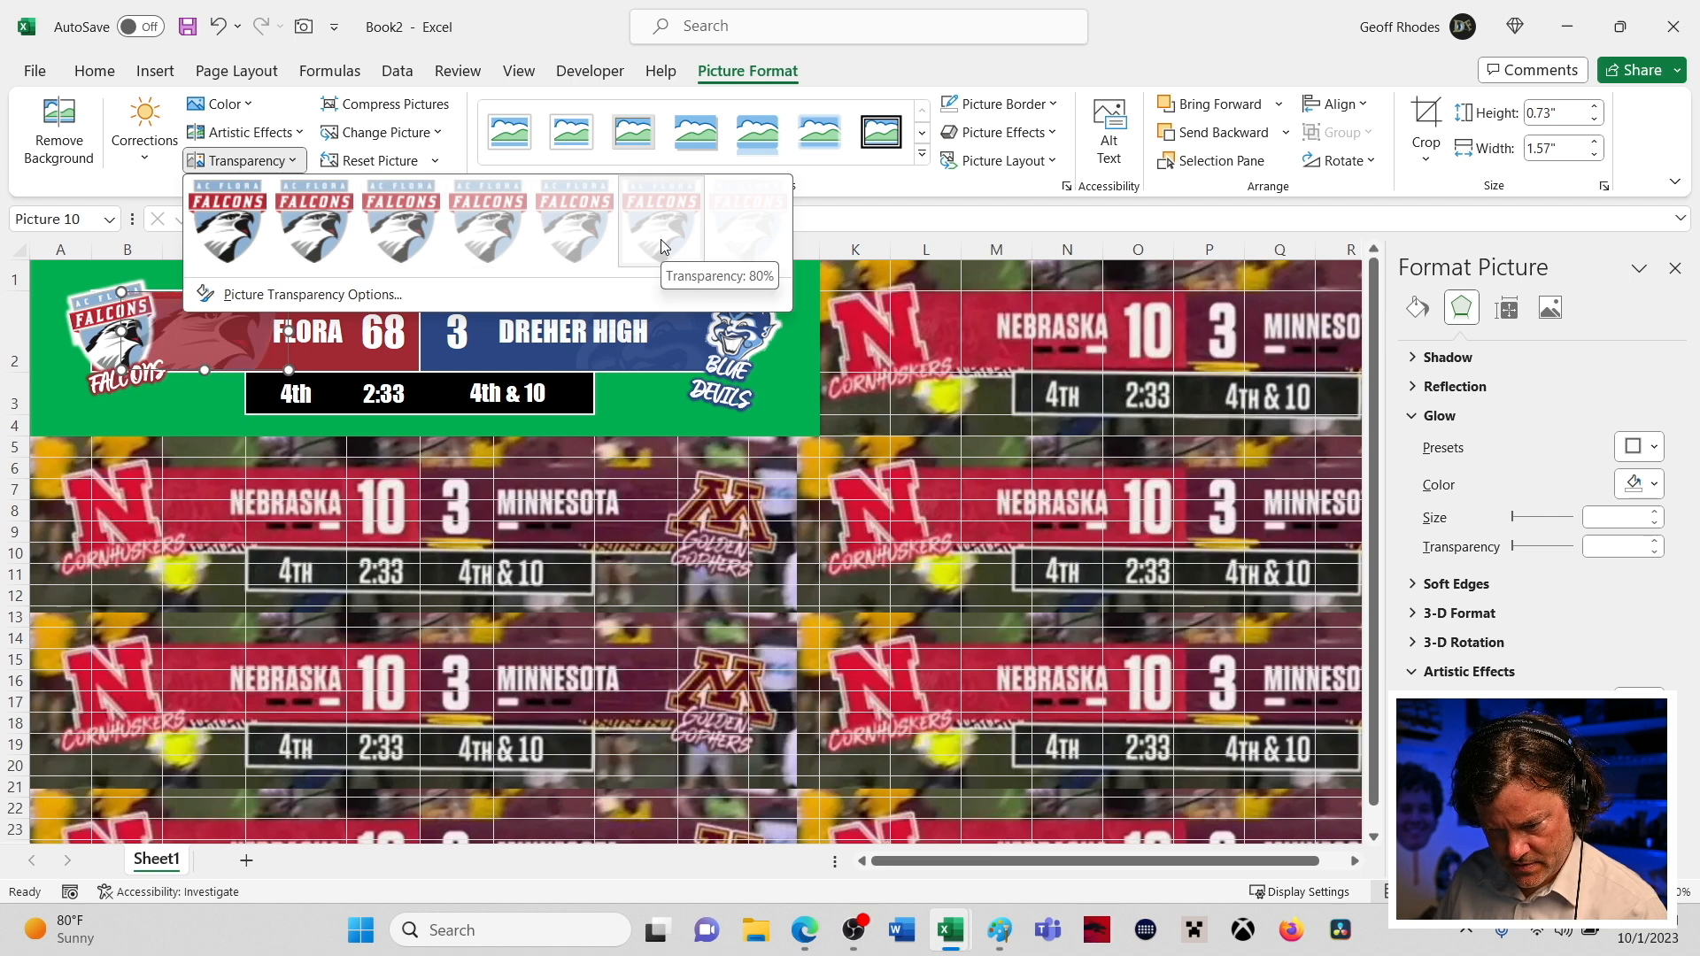
{"action": "left_click", "coordinate": [724, 228]}
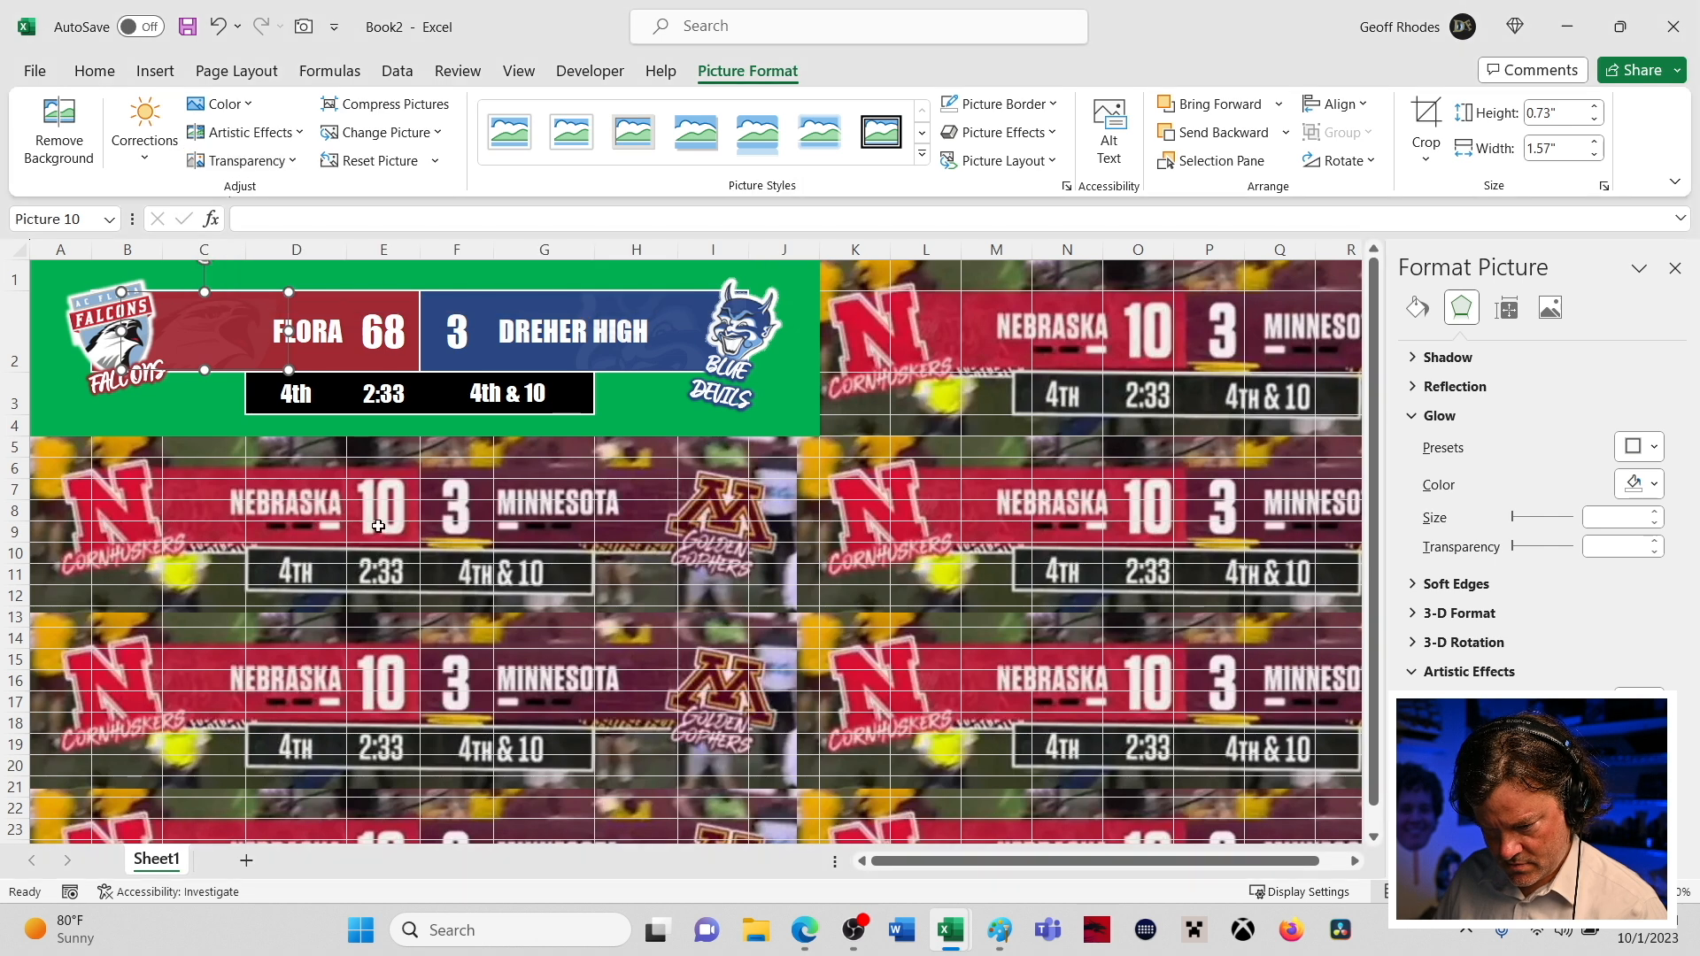
{"action": "left_click", "coordinate": [389, 528]}
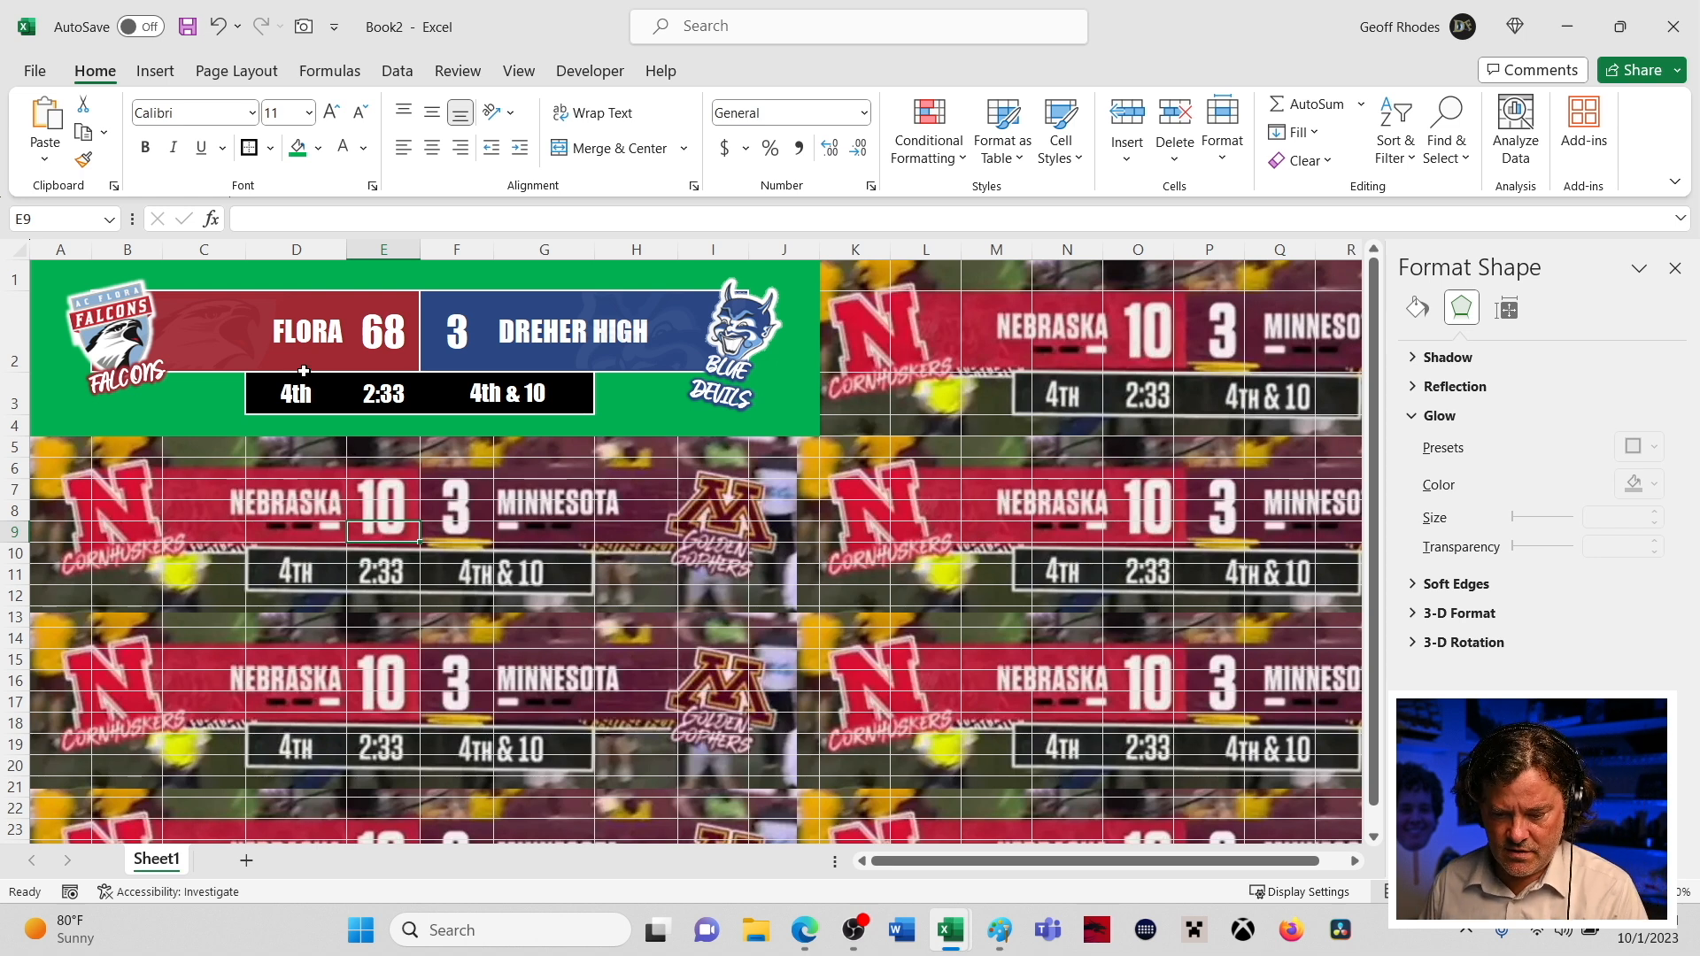
- Change the team name in cell C2 to "AC FLORA"
{"action": "left_click", "coordinate": [302, 327]}
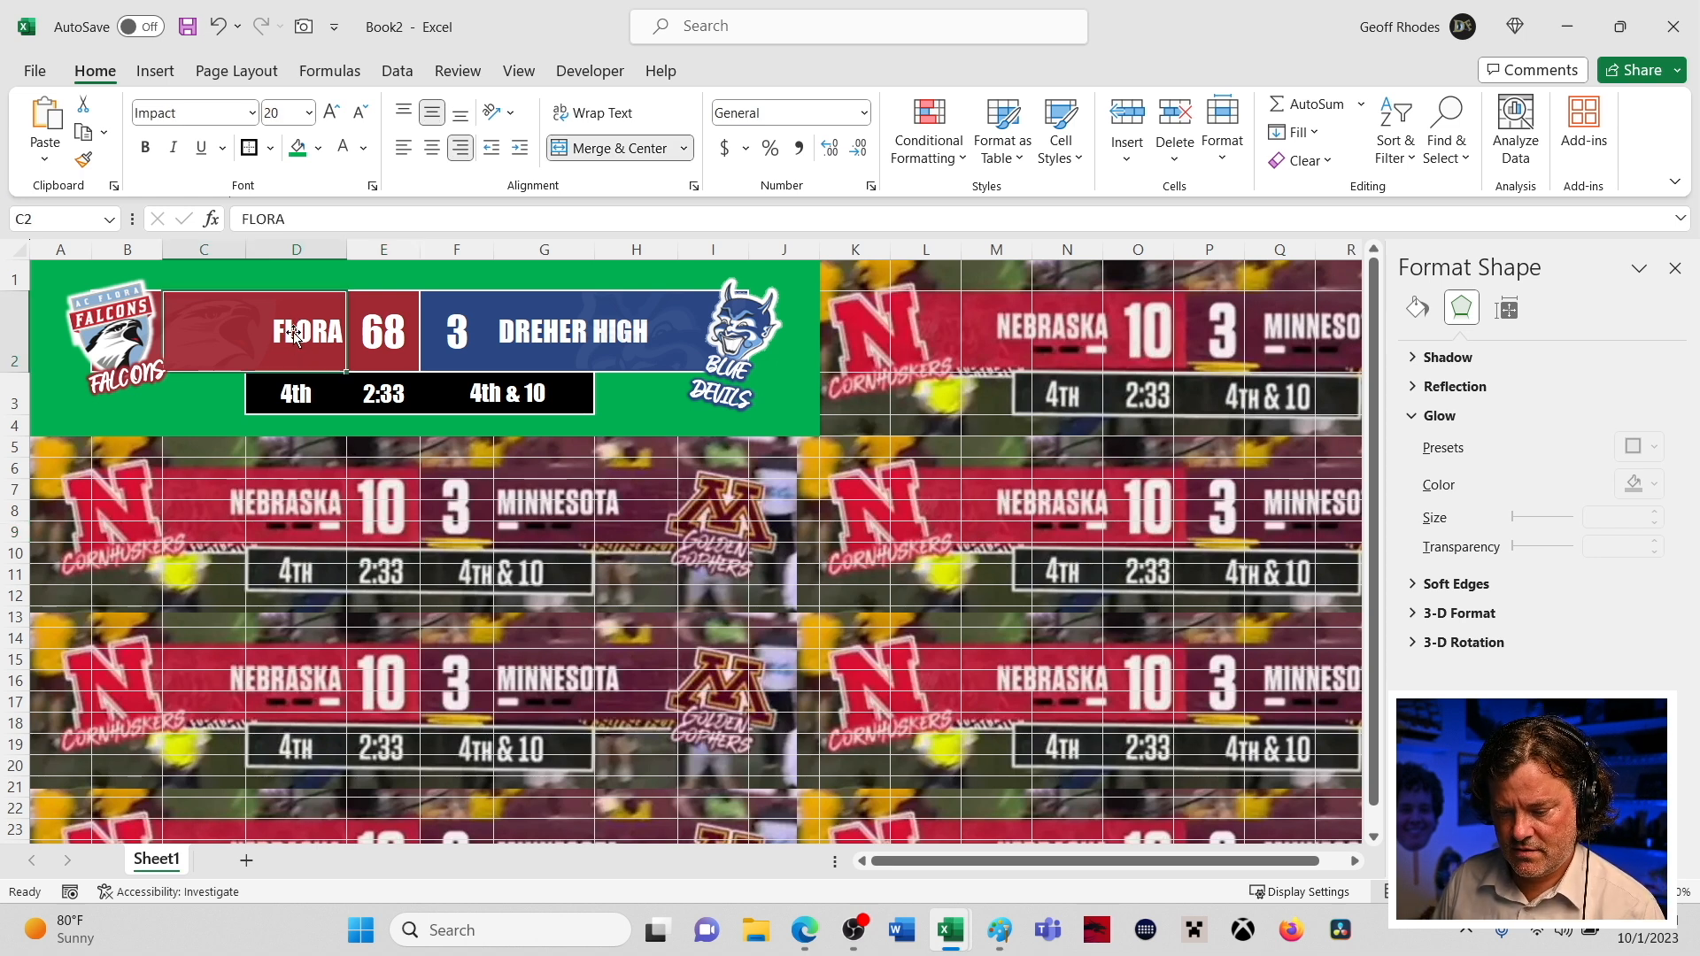
{"action": "left_click", "coordinate": [242, 222]}
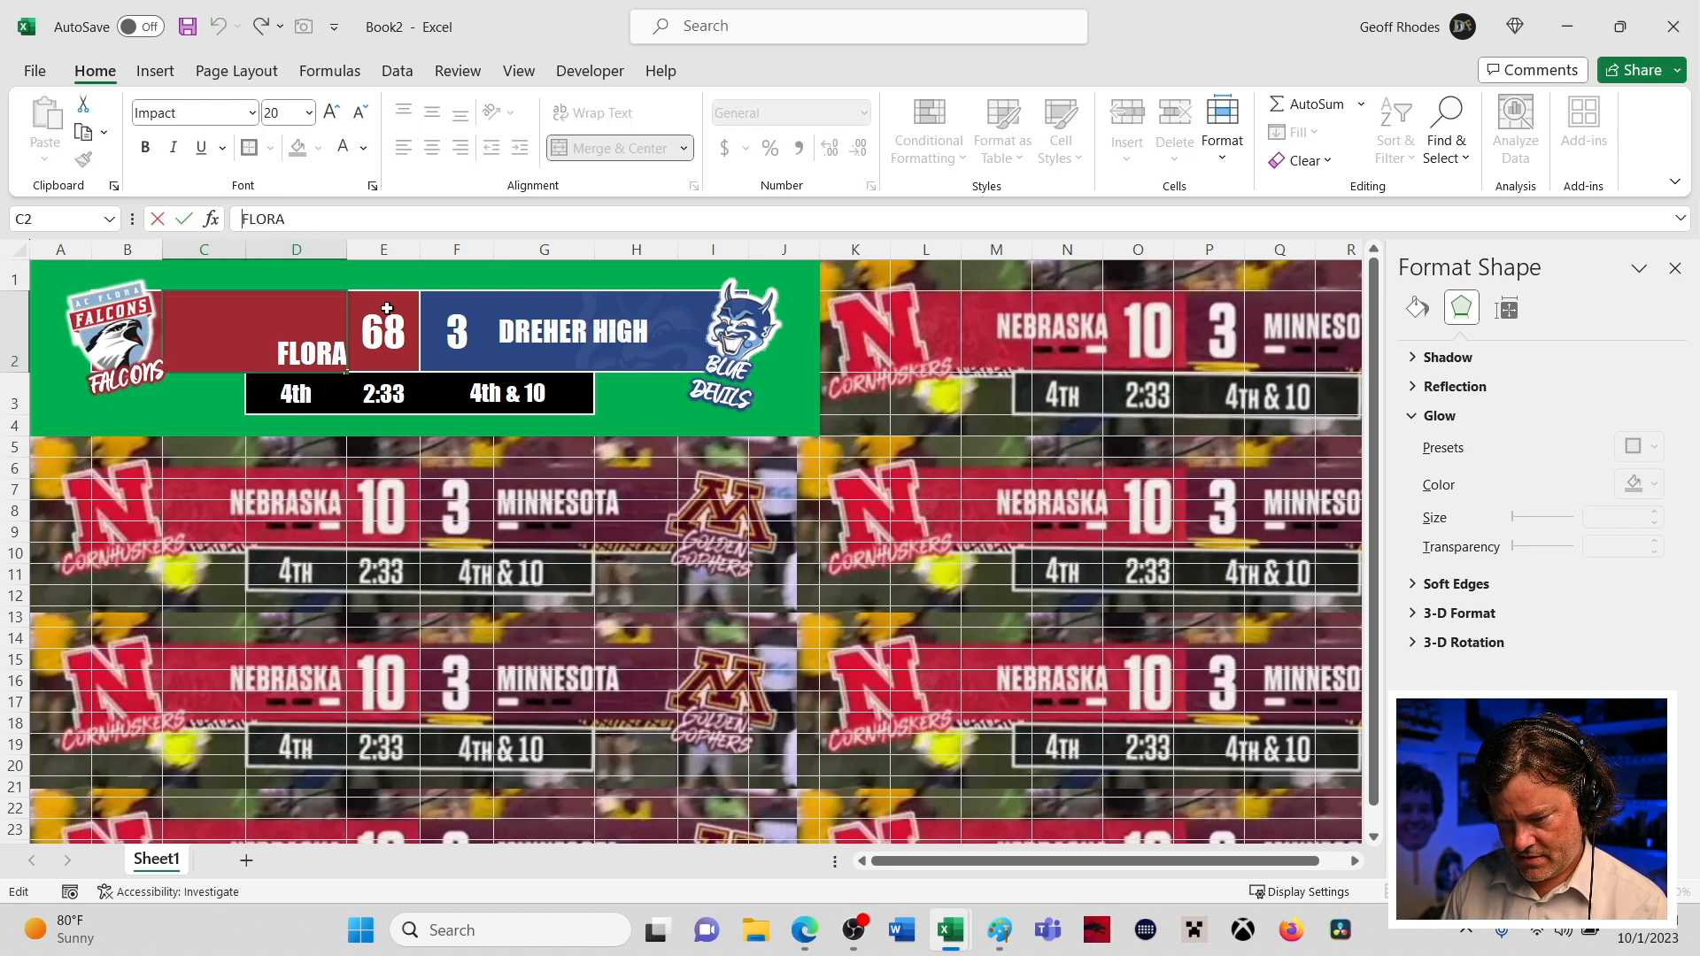
{"action": "type", "text": "AC"}
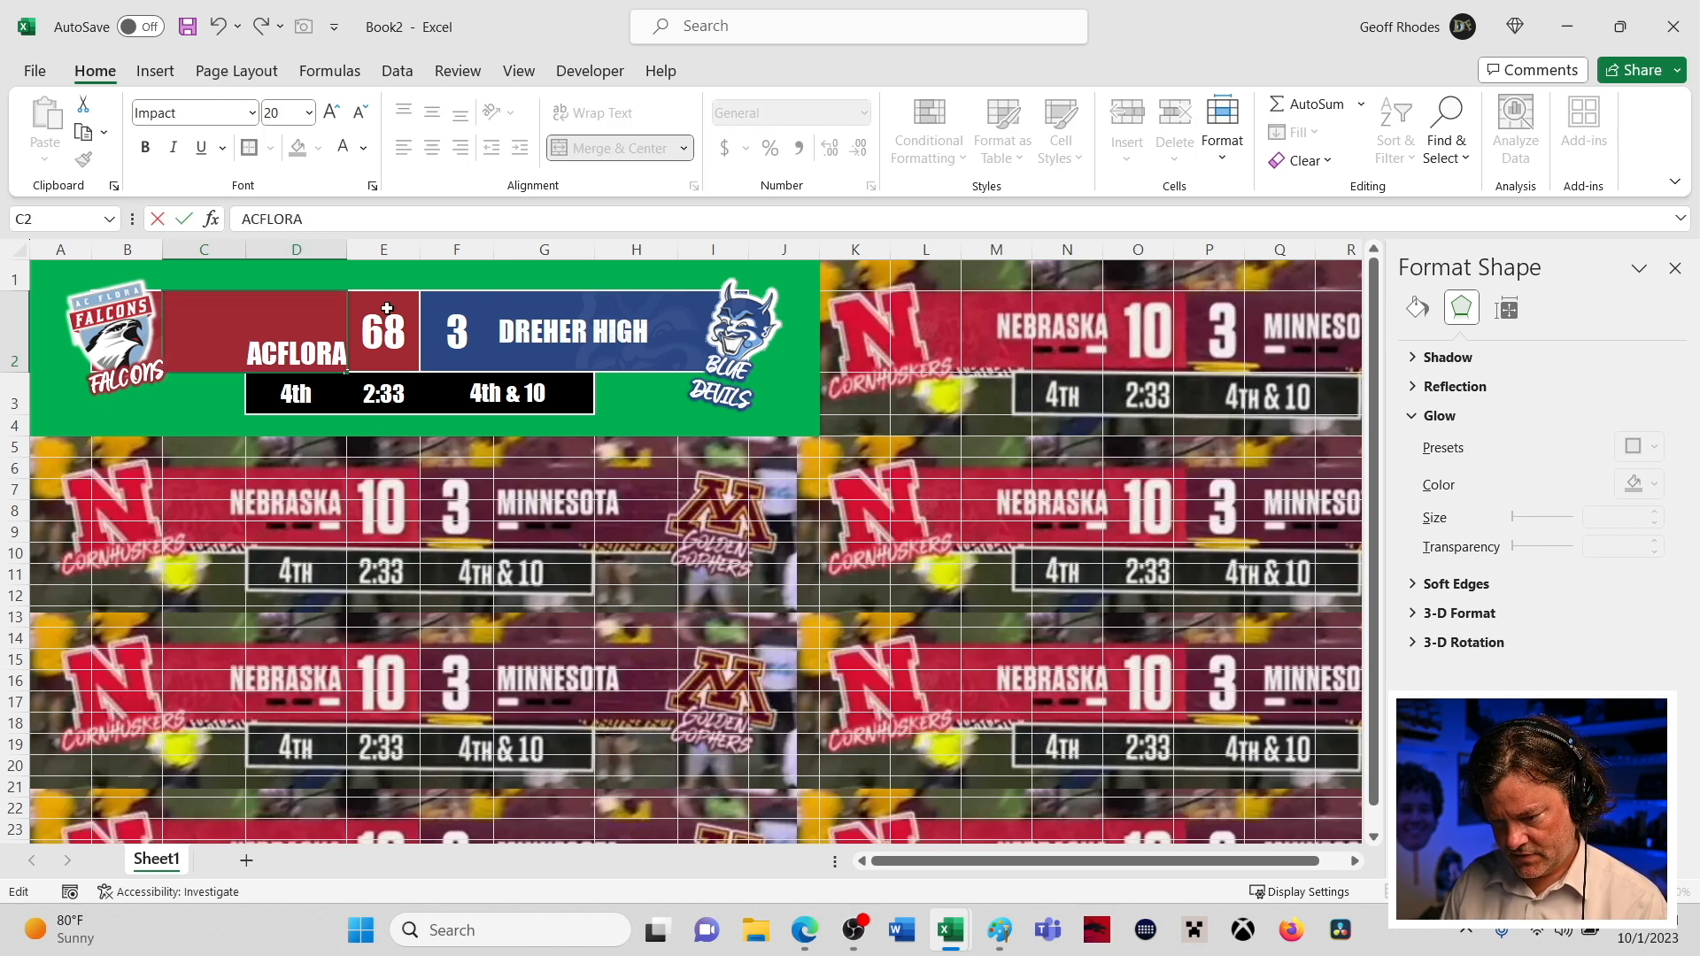
{"action": "key", "text": "Return"}
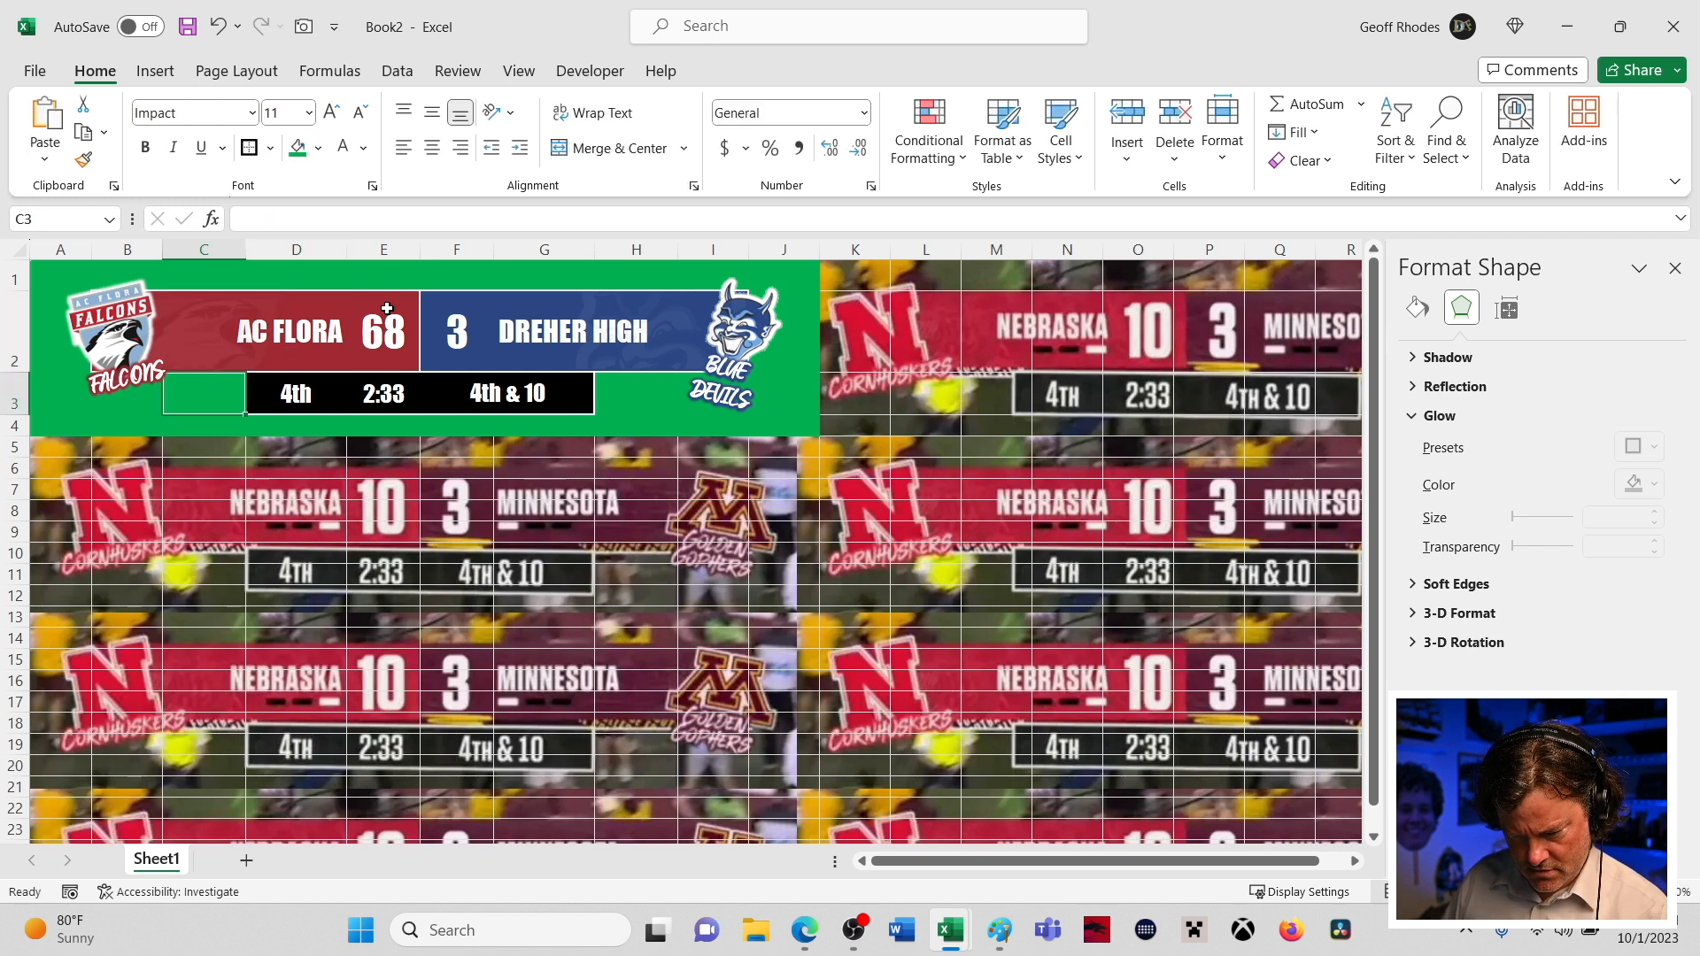
- Remove "AC" from the team name in cell C2 so it reads "FLORA"
{"action": "left_click", "coordinate": [252, 342]}
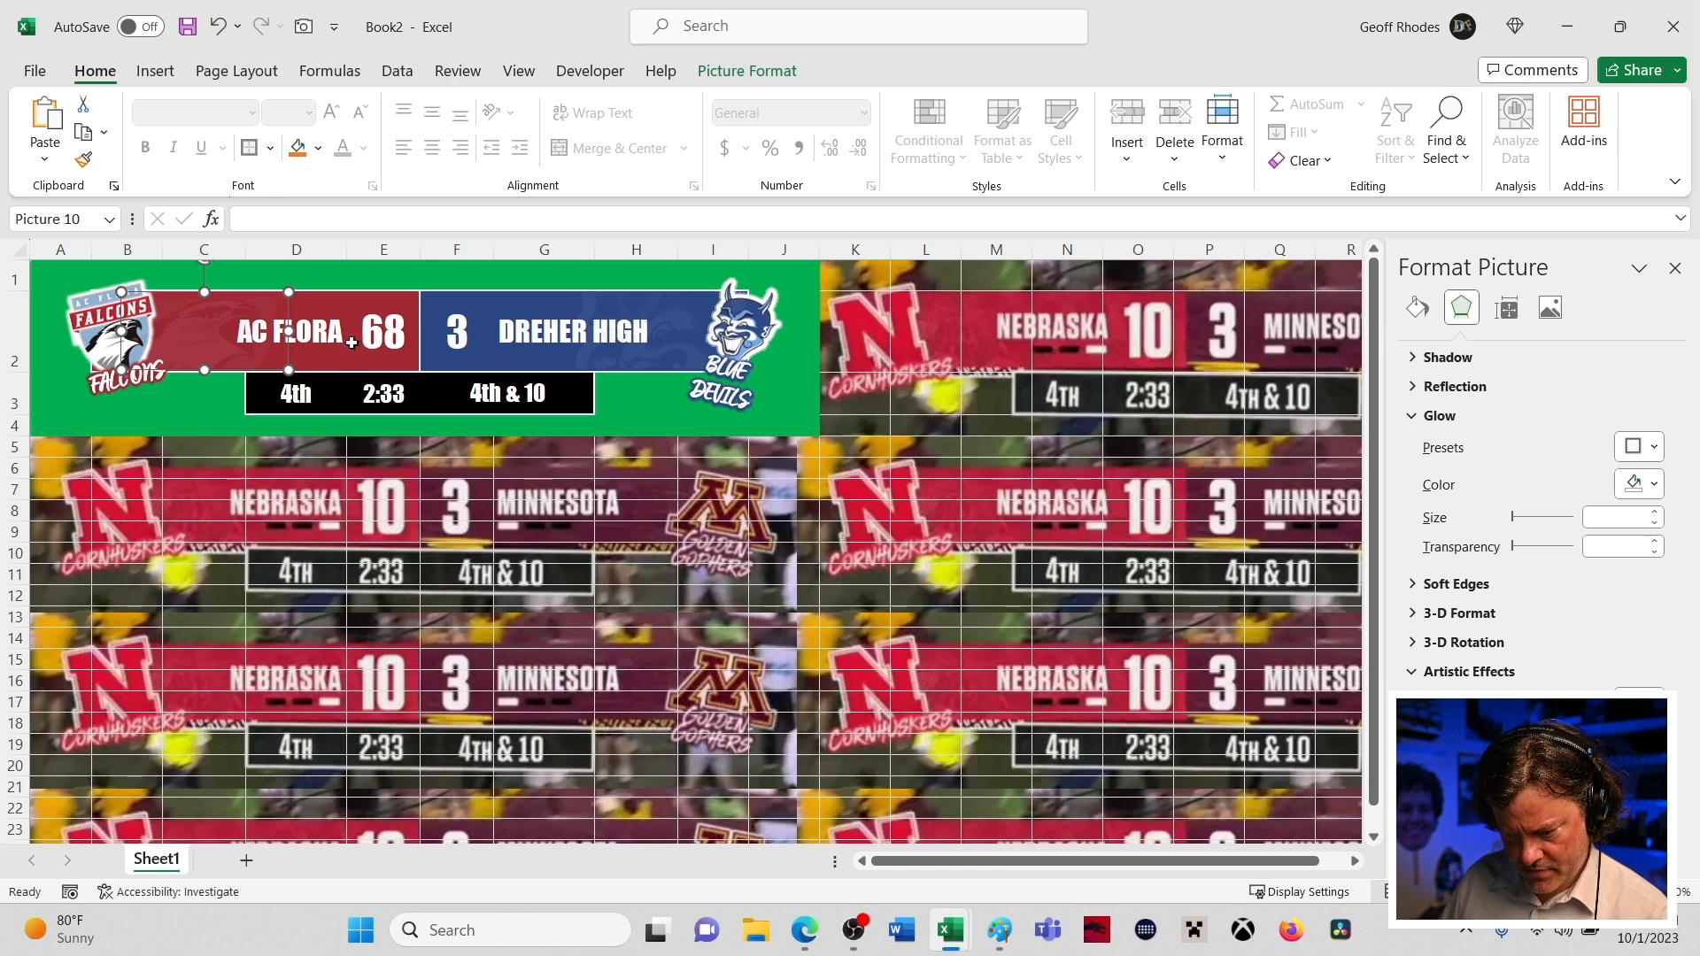
{"action": "left_click", "coordinate": [319, 337]}
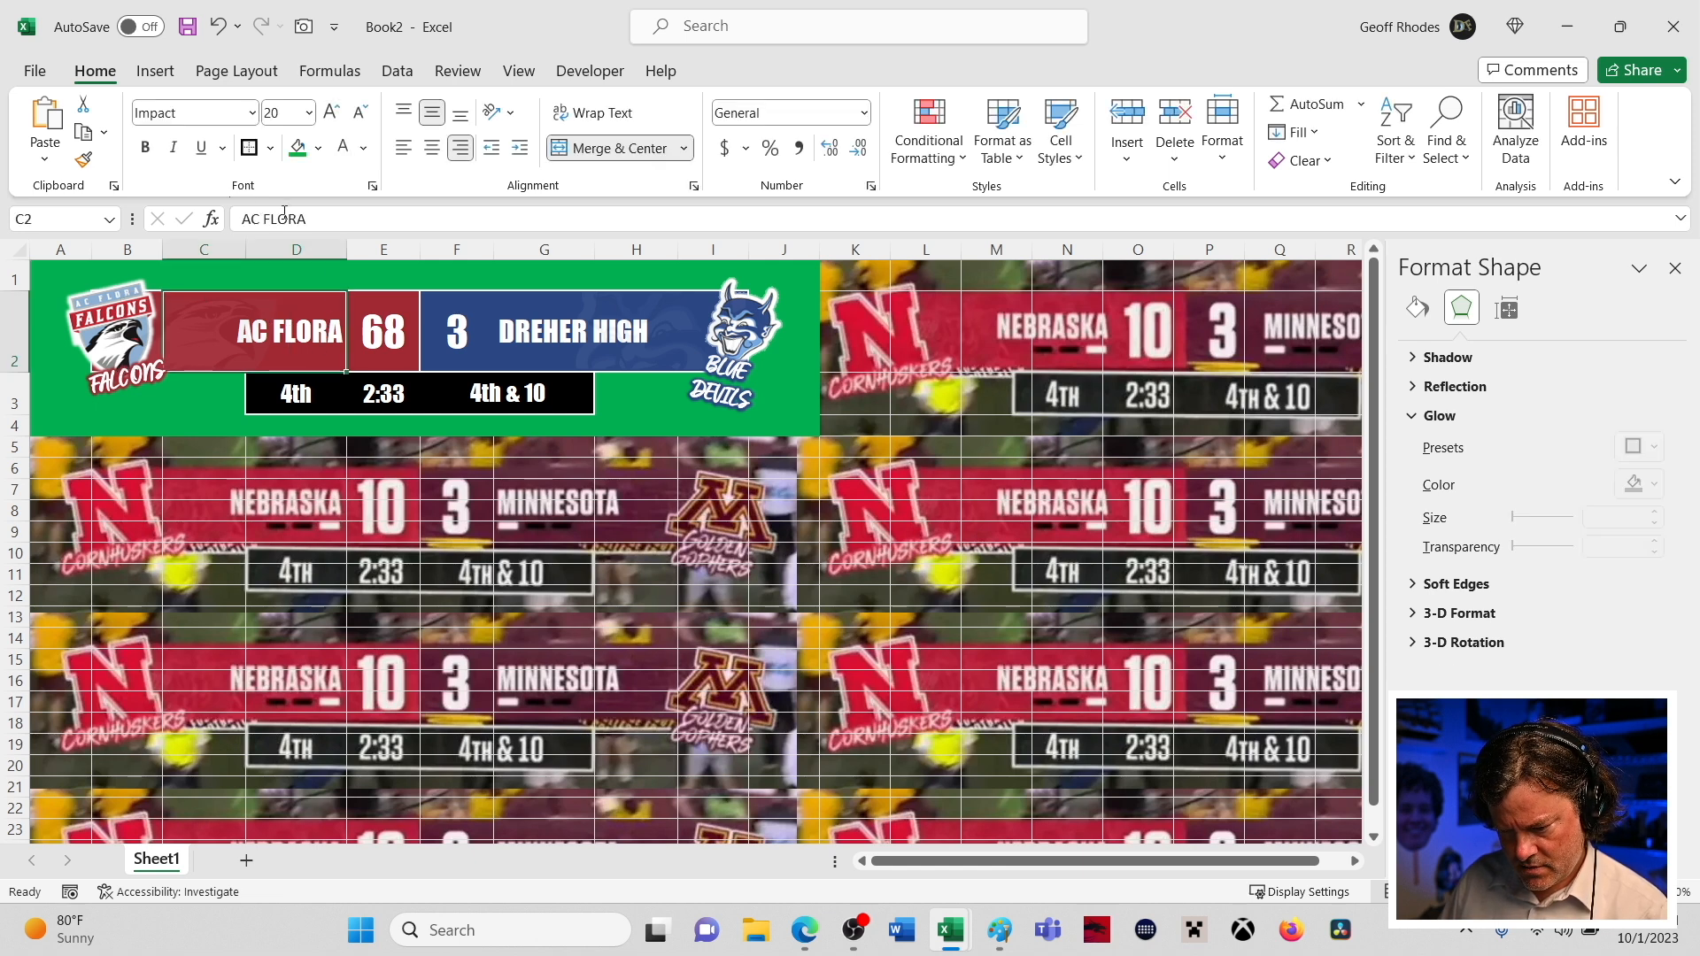
{"action": "left_click_drag", "start_coordinate": [263, 218], "coordinate": [234, 211]}
{"action": "key", "text": "BackSpace"}
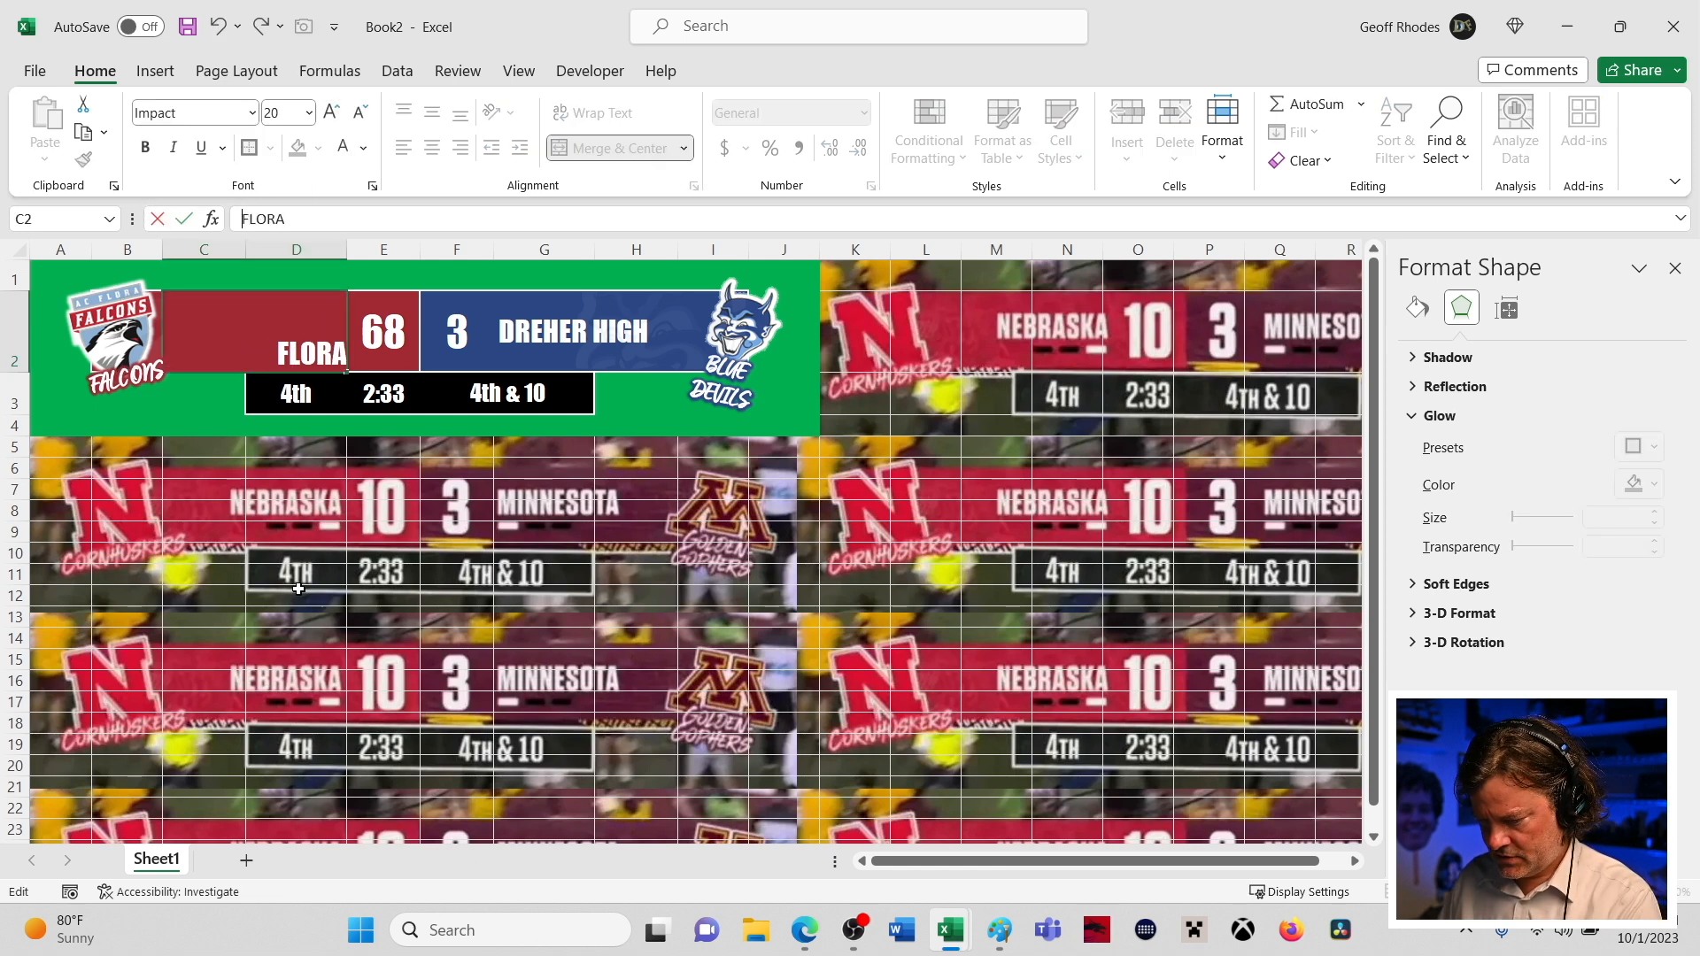
{"action": "left_click", "coordinate": [297, 595]}
- Add a text box reading "FLORA" on the green area below the Falcons logo, and select cell C2
{"action": "left_click", "coordinate": [155, 71]}
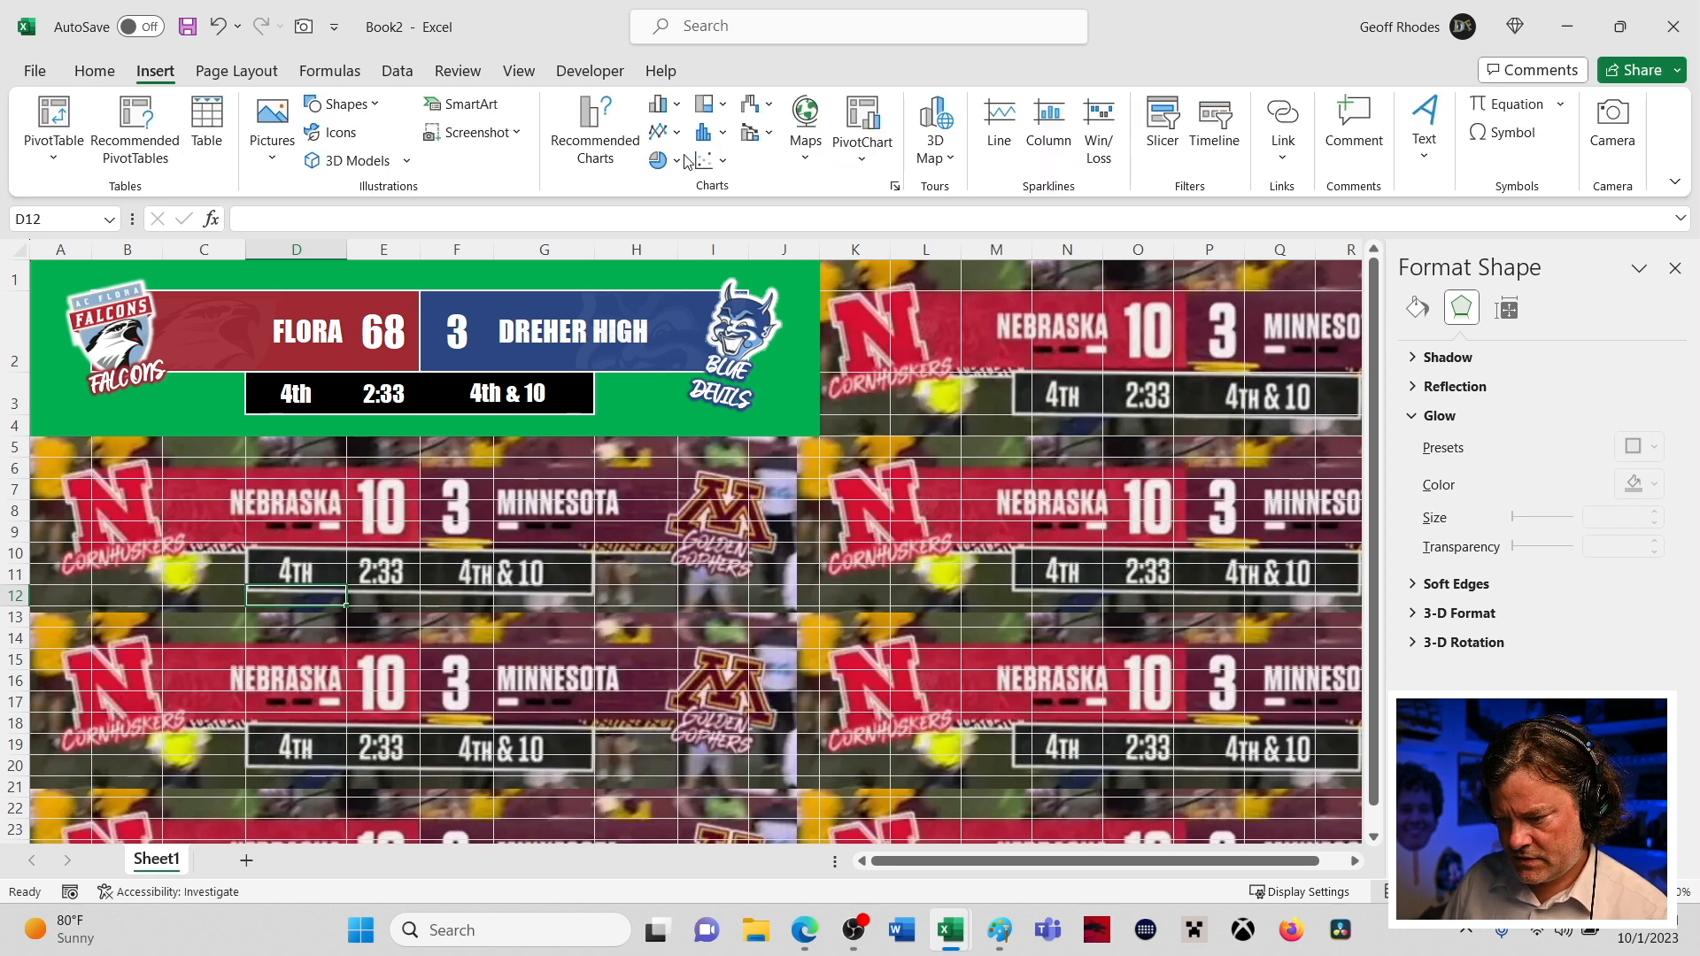
{"action": "left_click", "coordinate": [1422, 152]}
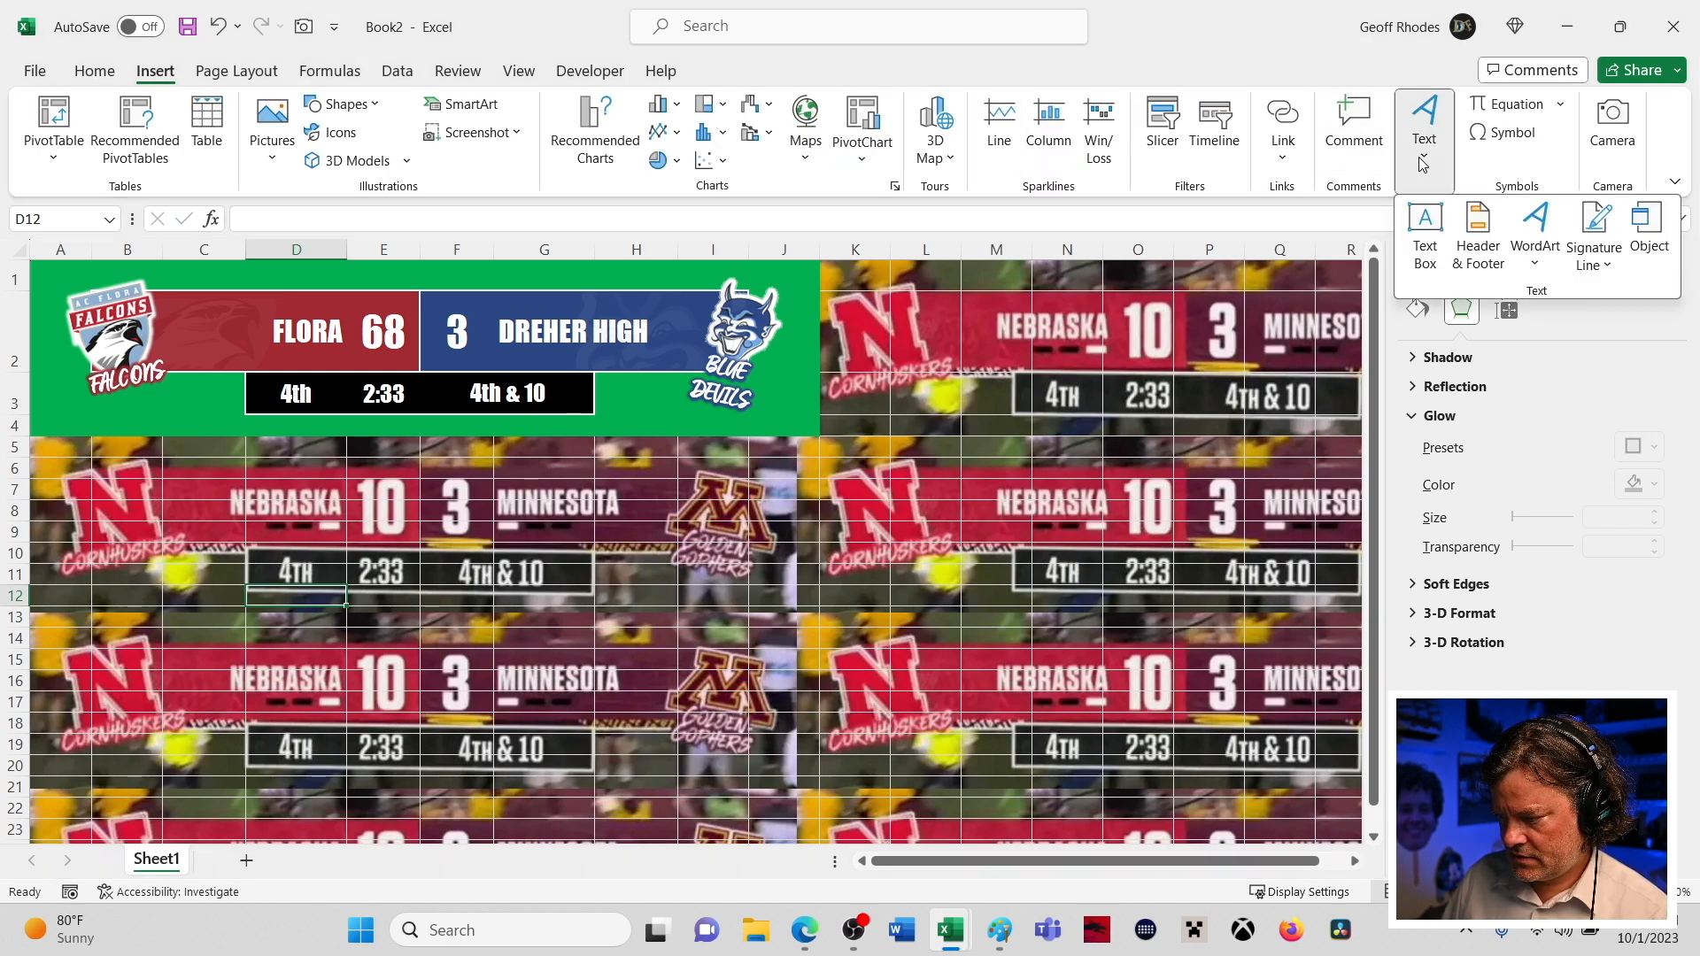
{"action": "left_click", "coordinate": [1424, 216]}
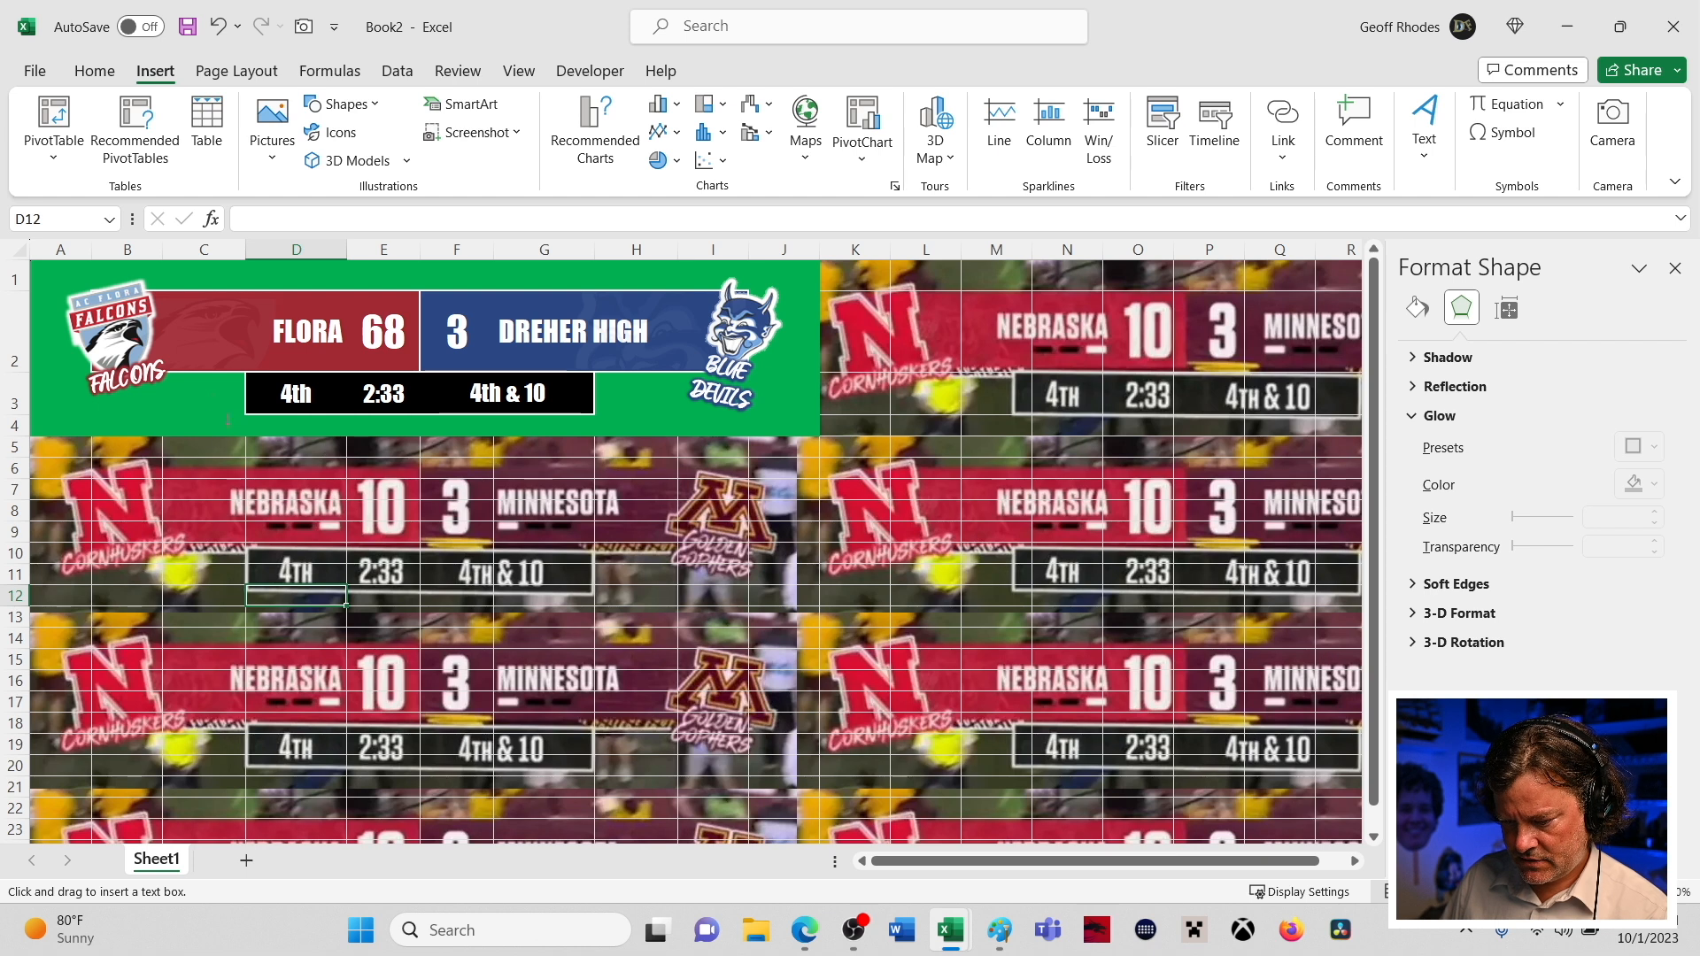
{"action": "left_click", "coordinate": [143, 395]}
{"action": "type", "text": "FLORA"}
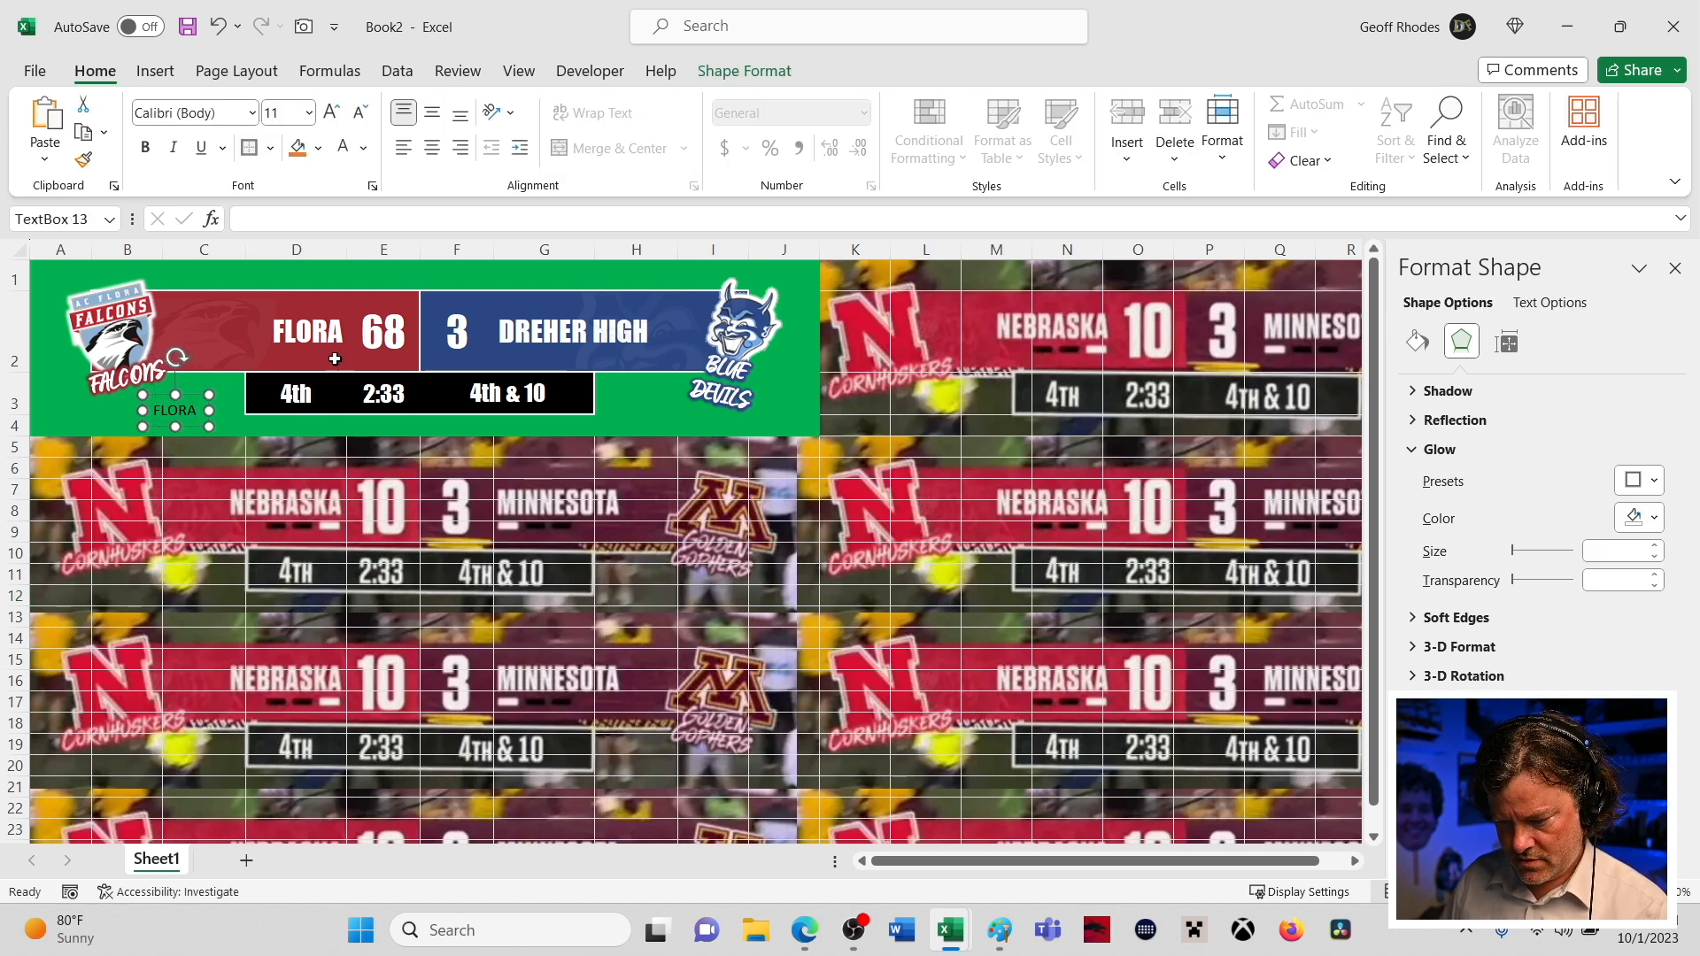
{"action": "left_click", "coordinate": [309, 325]}
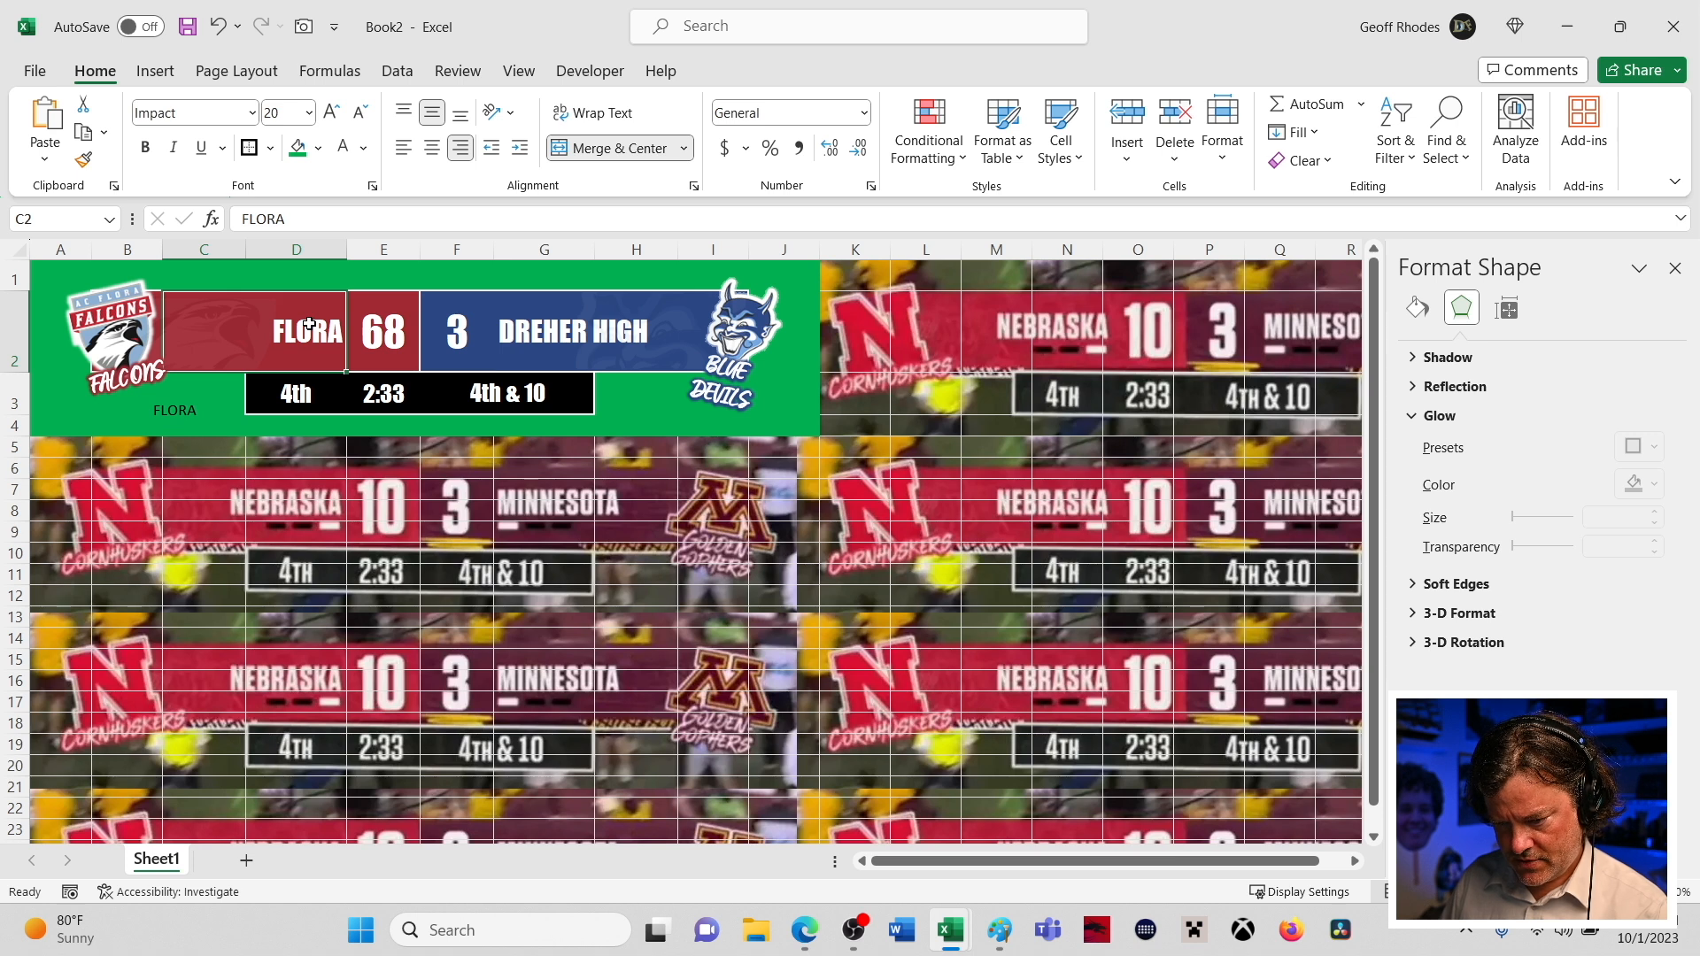
- Format the FLORA text box on the green area in white Impact at size 20
{"action": "left_click", "coordinate": [183, 410]}
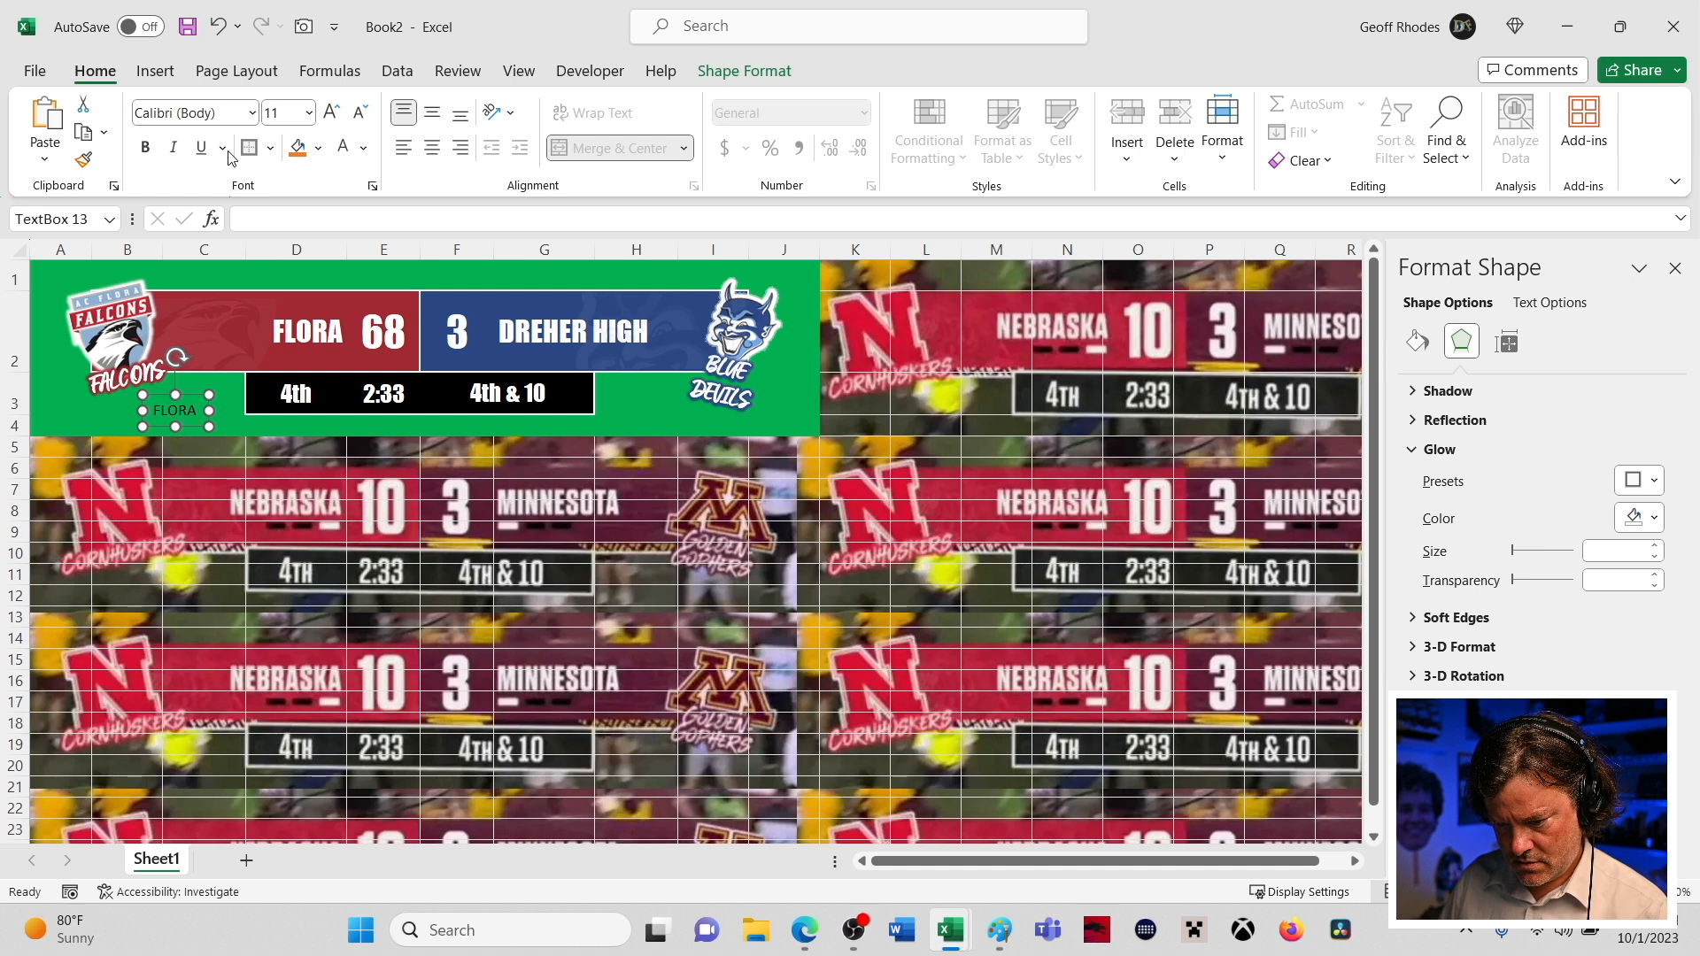
{"action": "left_click", "coordinate": [204, 112]}
{"action": "type", "text": "Impact"}
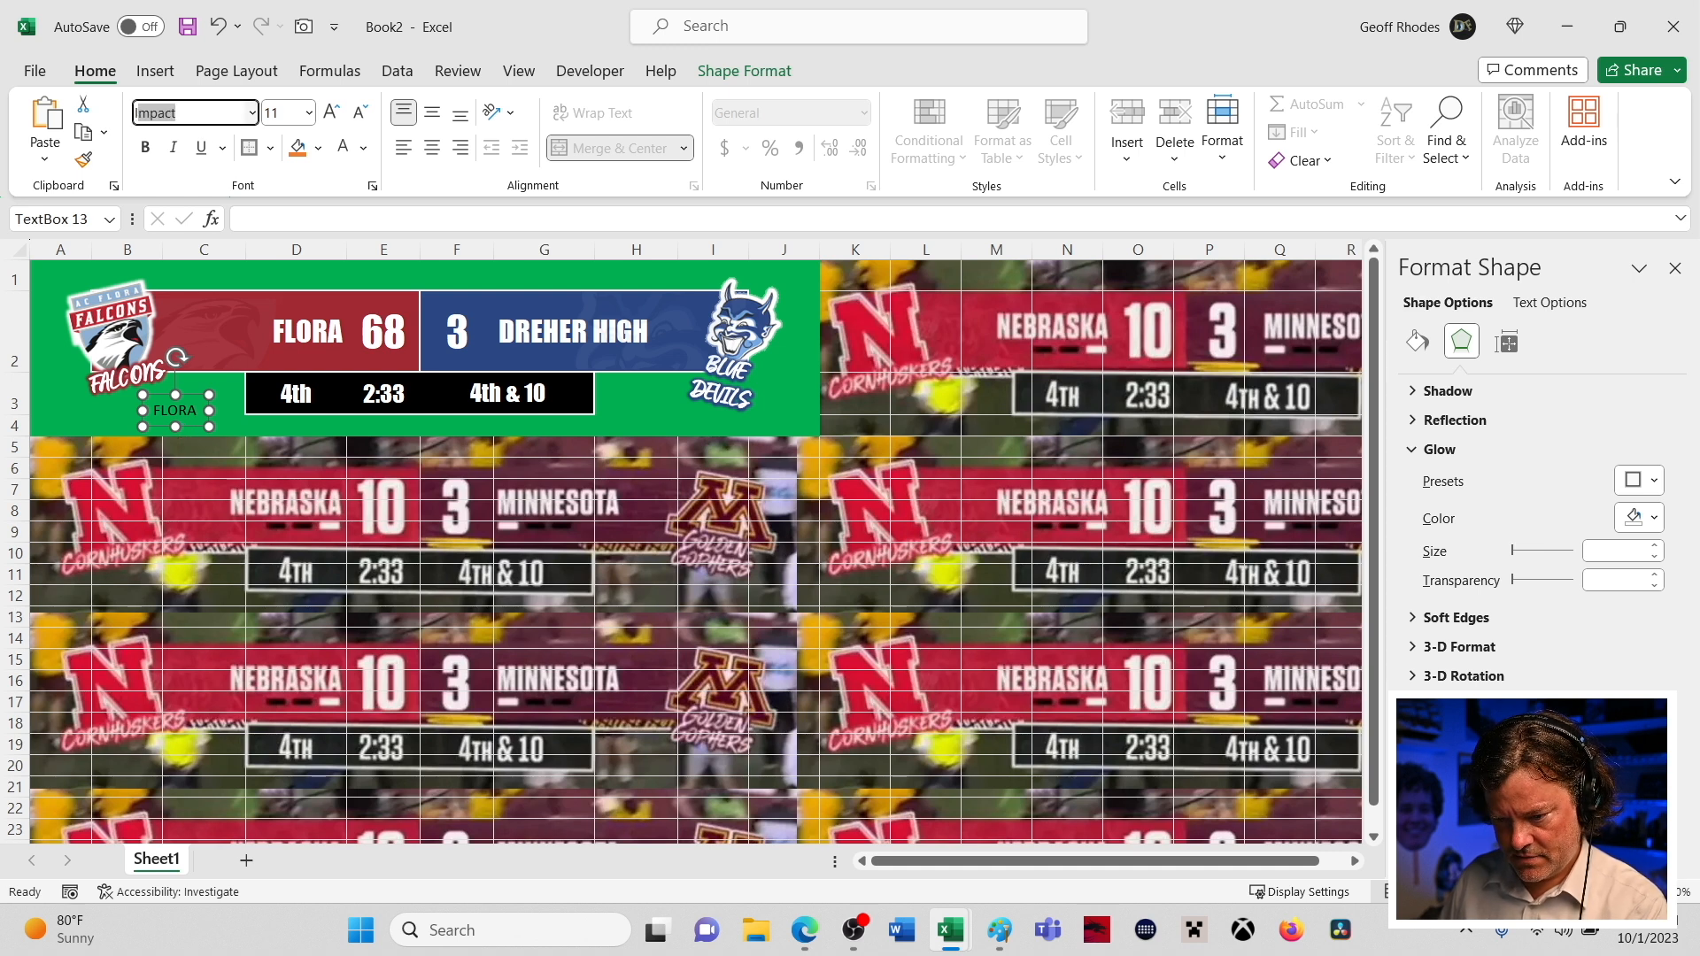
{"action": "key", "text": "Return"}
{"action": "left_click", "coordinate": [332, 113]}
{"action": "left_click", "coordinate": [332, 112]}
{"action": "left_click", "coordinate": [332, 113]}
{"action": "left_click", "coordinate": [332, 113]}
{"action": "left_click", "coordinate": [332, 112]}
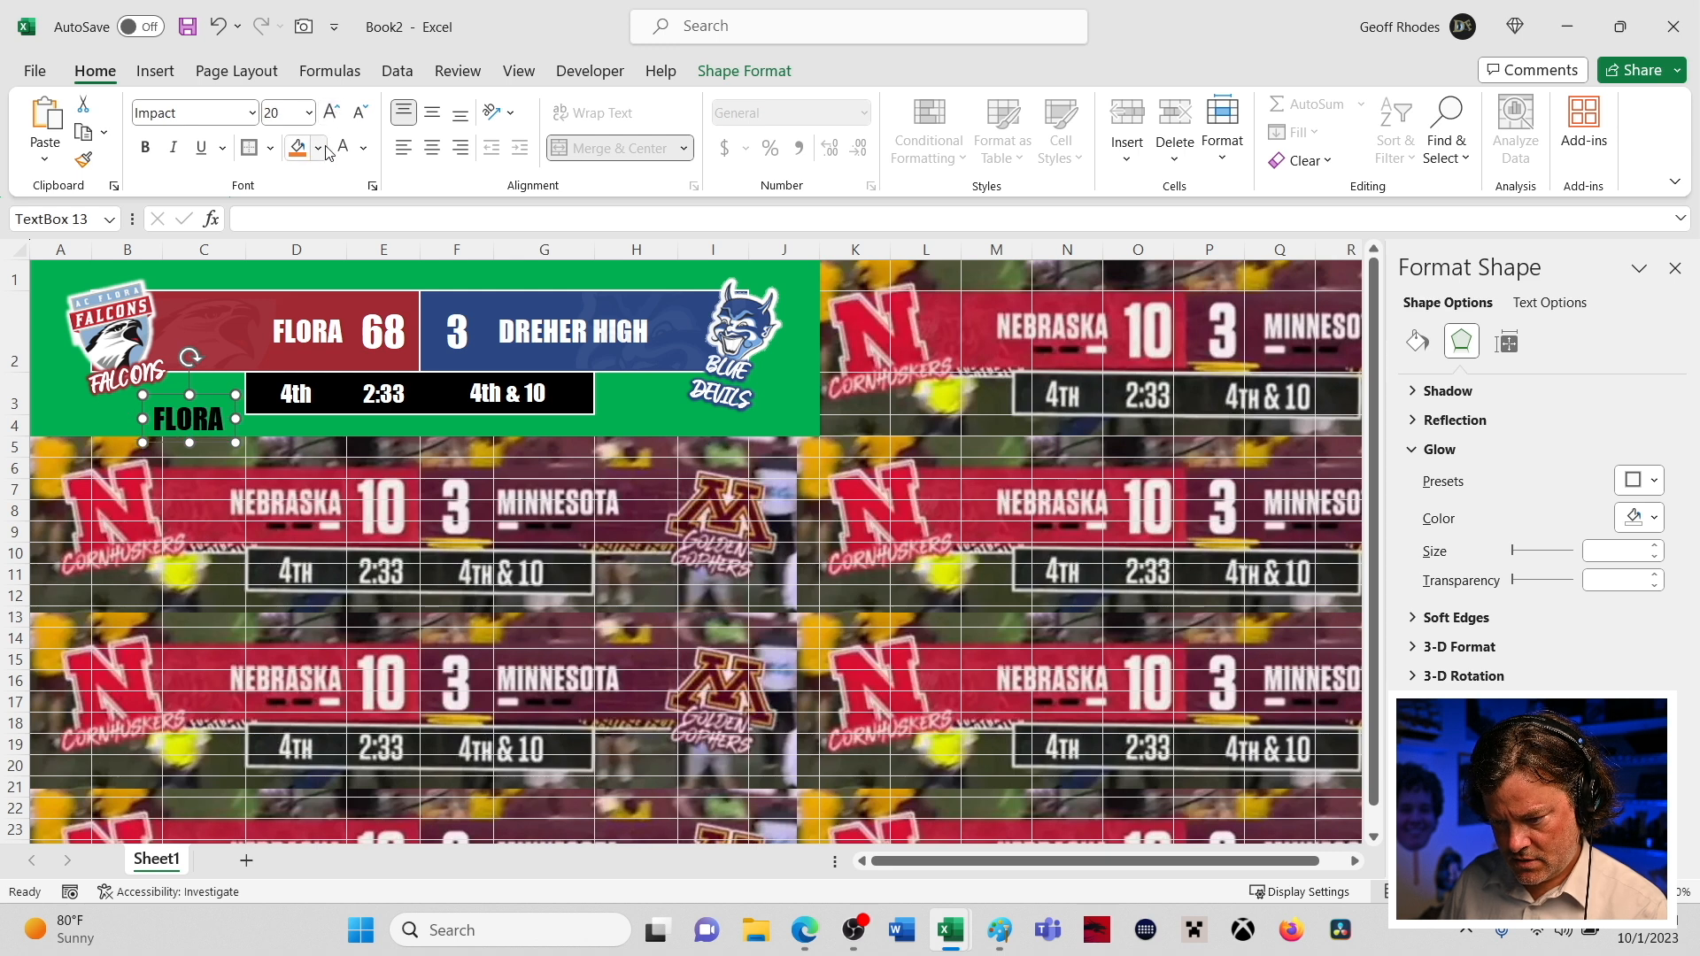
{"action": "left_click", "coordinate": [342, 147]}
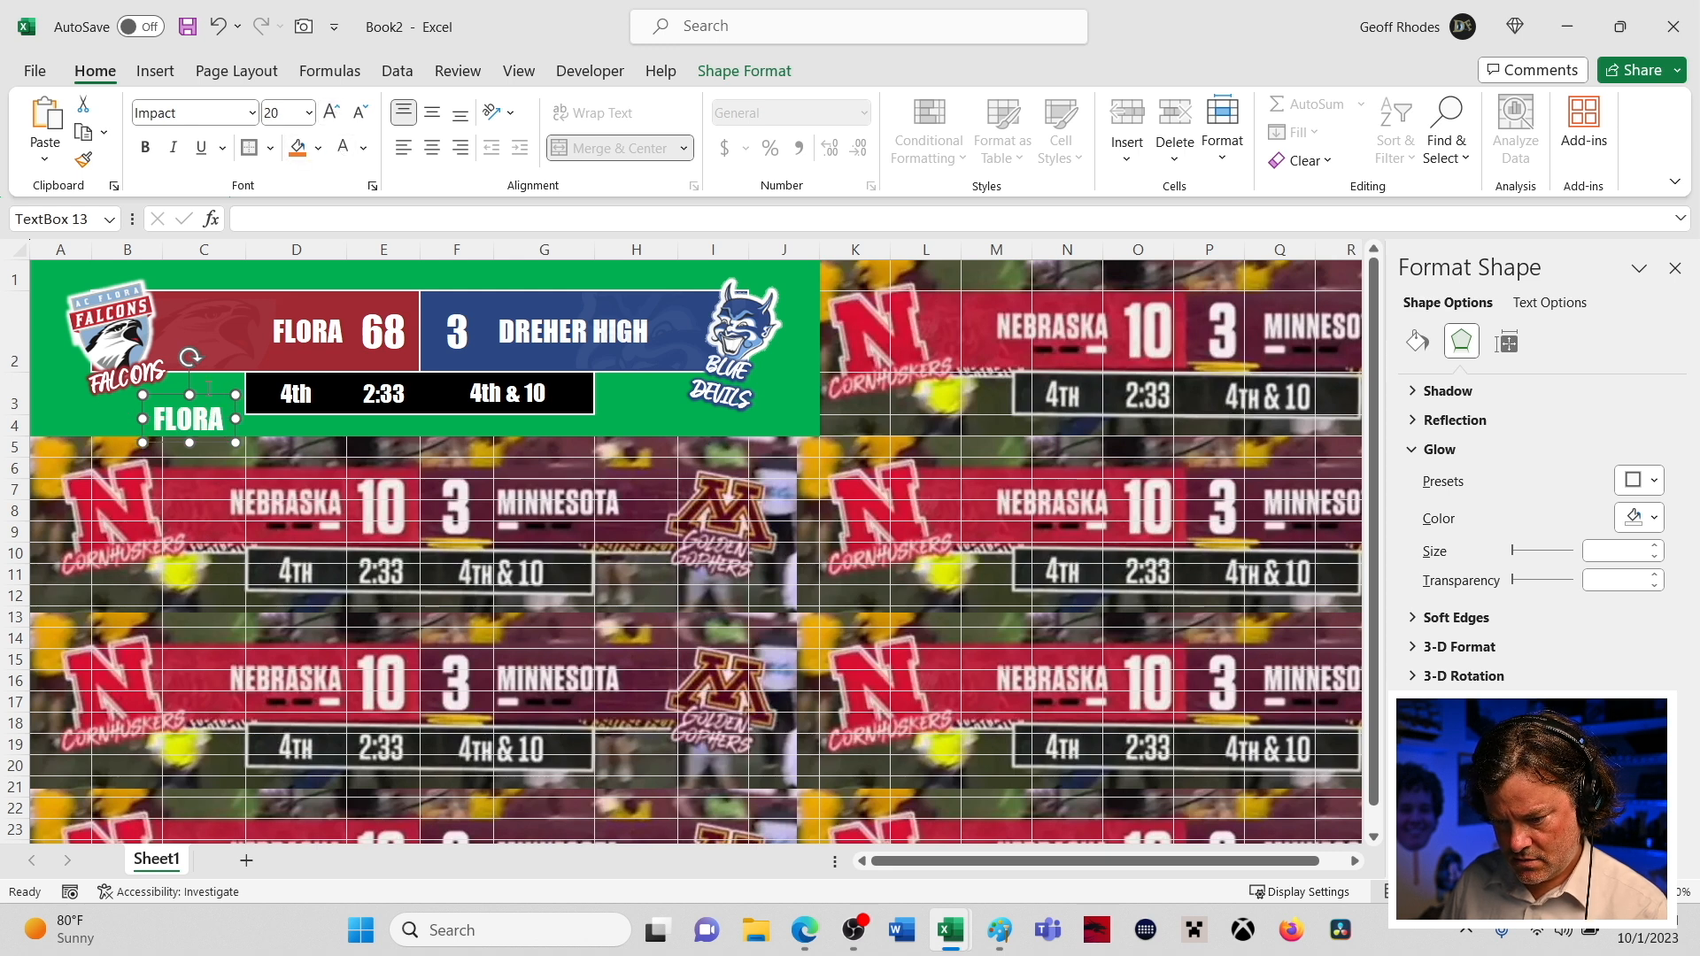
- Move the FLORA text box onto the red bar so it sits exactly over the team name in cell C2
{"action": "left_click_drag", "start_coordinate": [208, 394], "coordinate": [327, 307]}
{"action": "key", "text": "Up"}
{"action": "key", "text": "Up"}
{"action": "key", "text": "Up"}
{"action": "key", "text": "Up"}
{"action": "key", "text": "Up"}
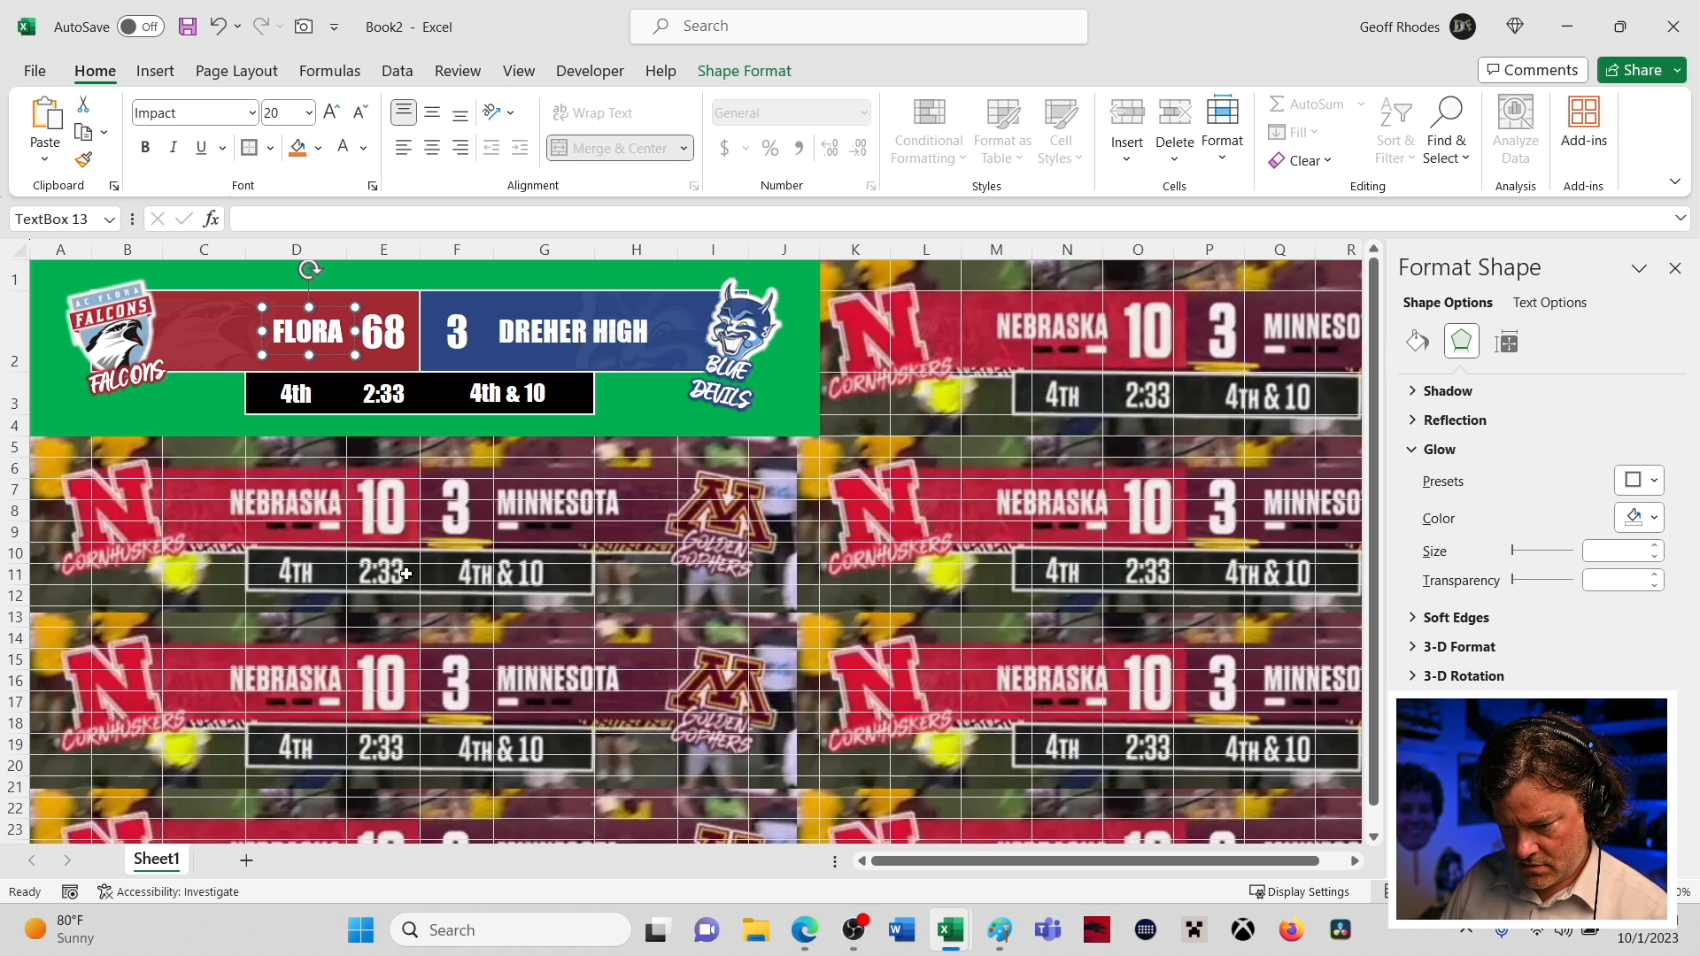
- Clear the team name from cell C2 beneath the text box and select cell G2
{"action": "left_click", "coordinate": [229, 388]}
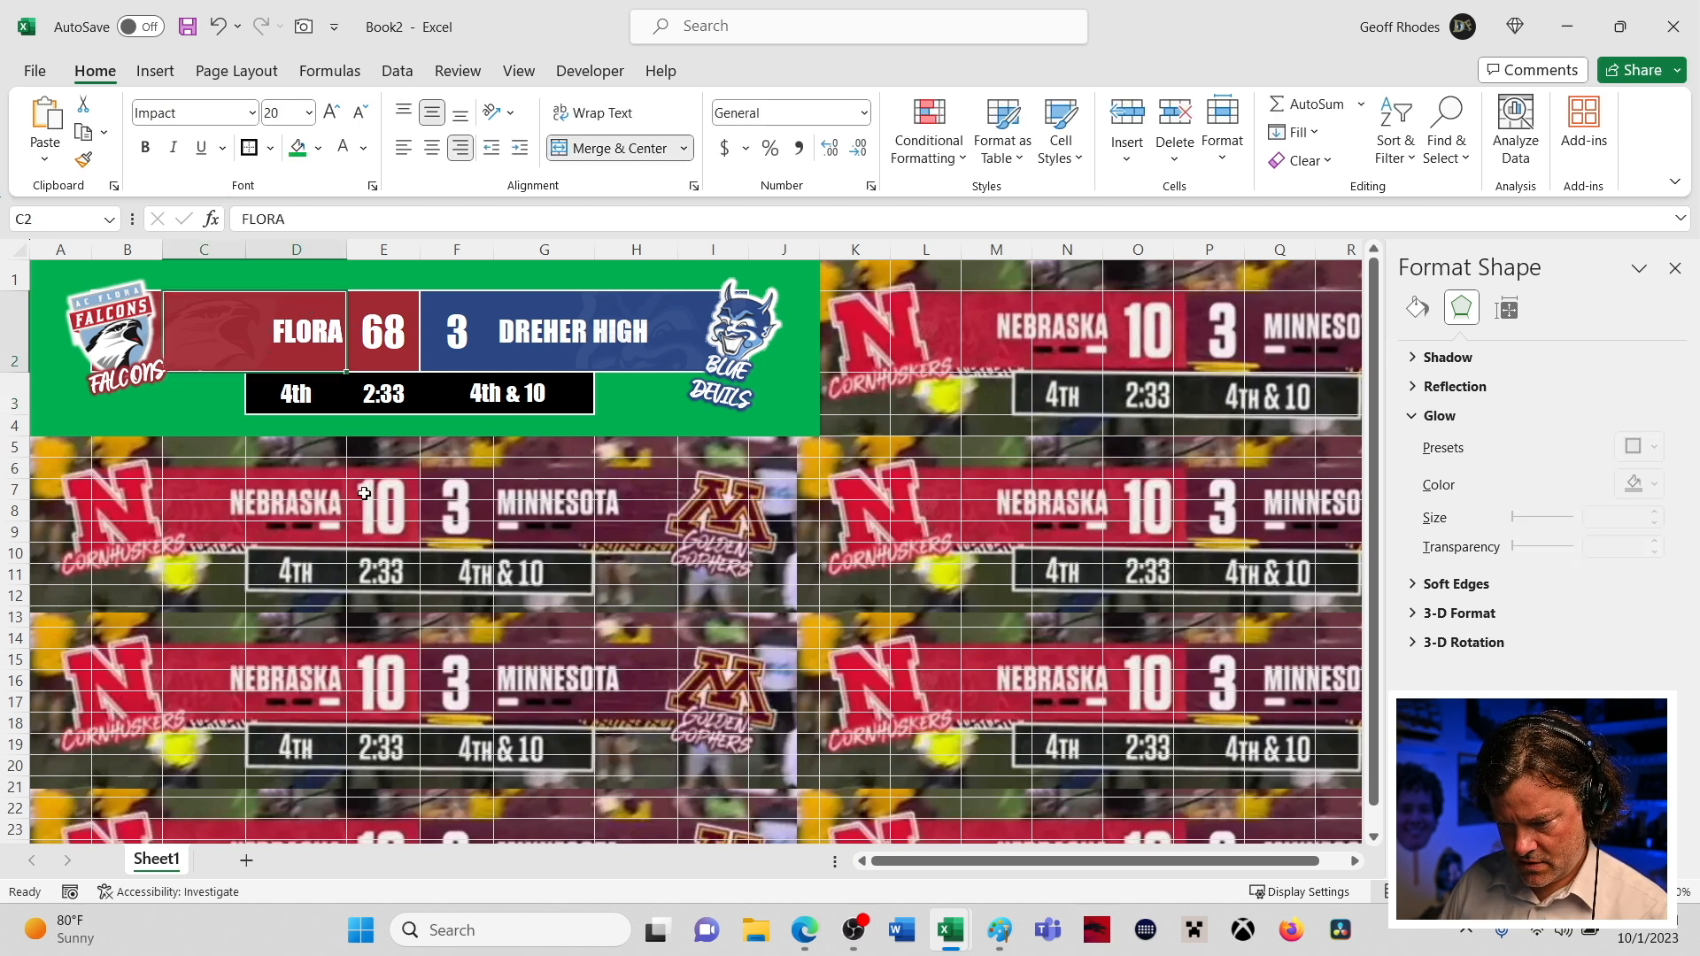
{"action": "key", "text": "Delete"}
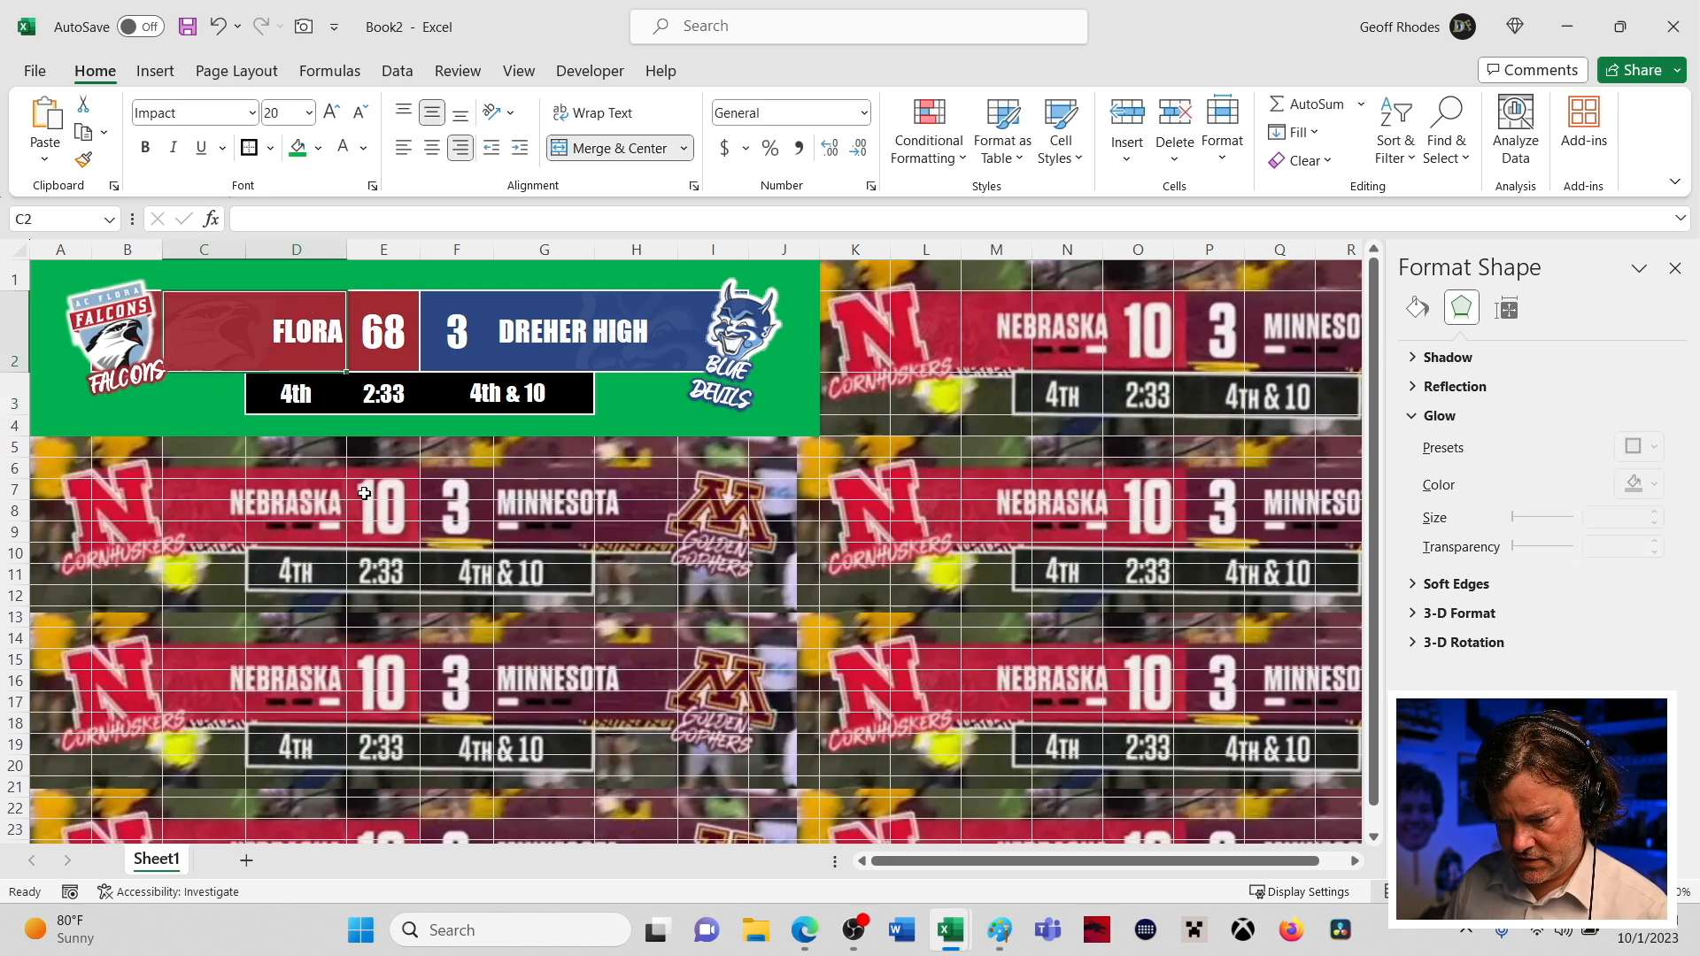
{"action": "left_click", "coordinate": [597, 342]}
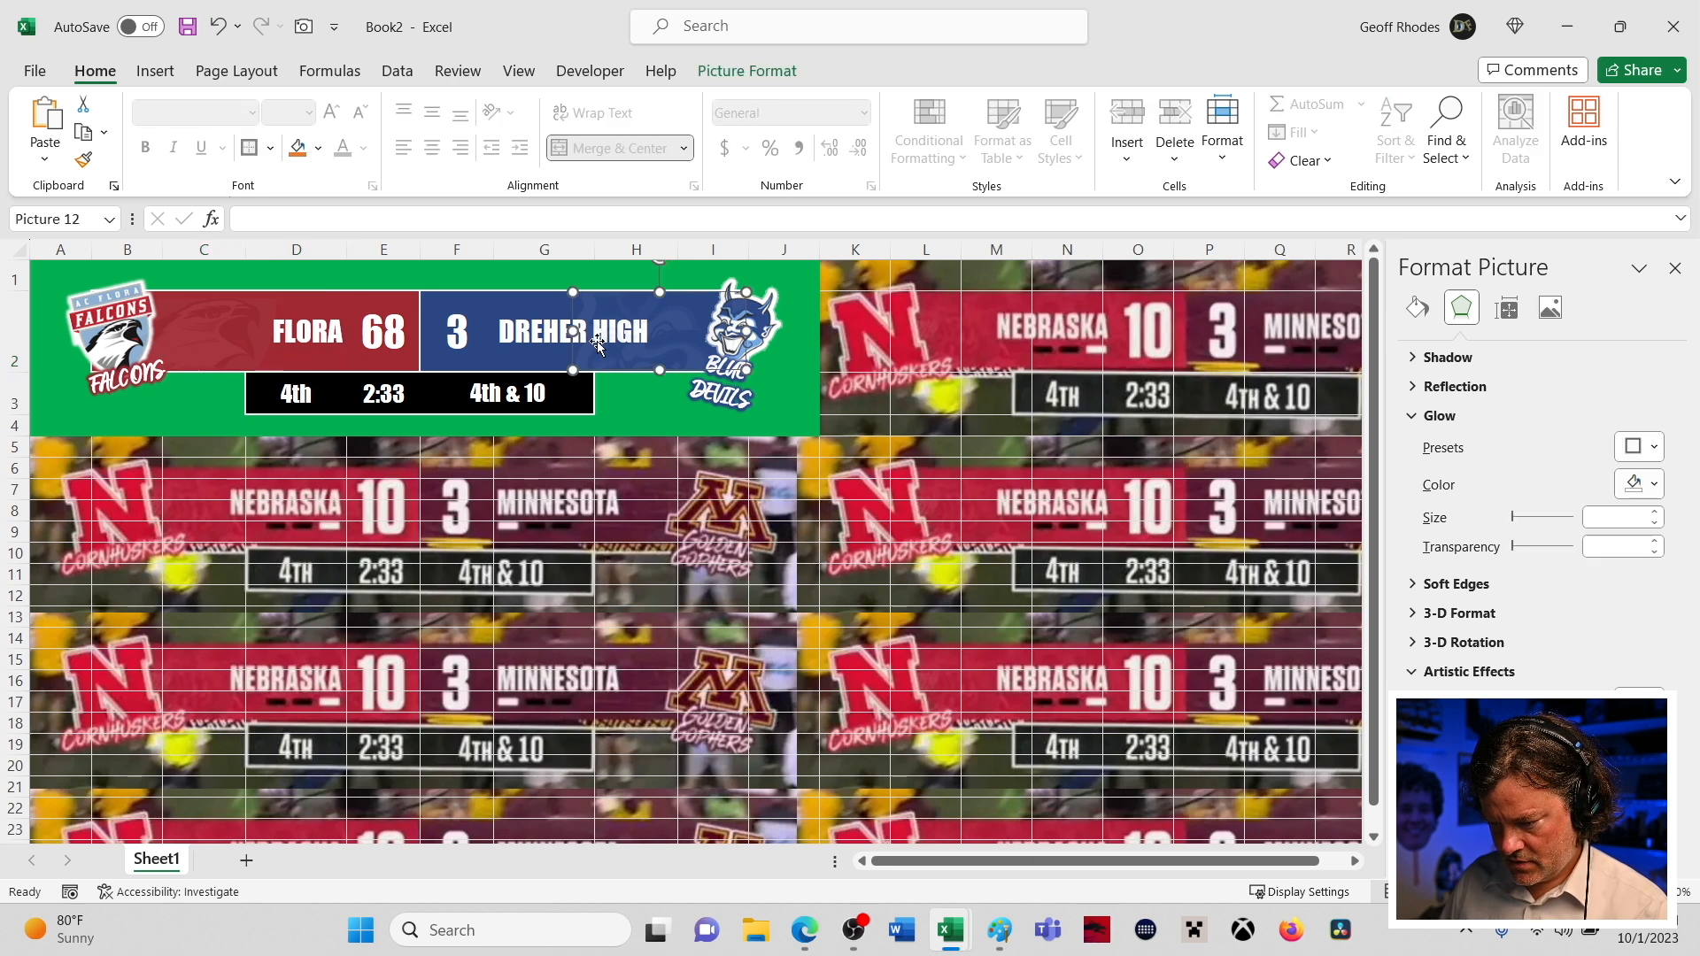
{"action": "key", "text": "Delete"}
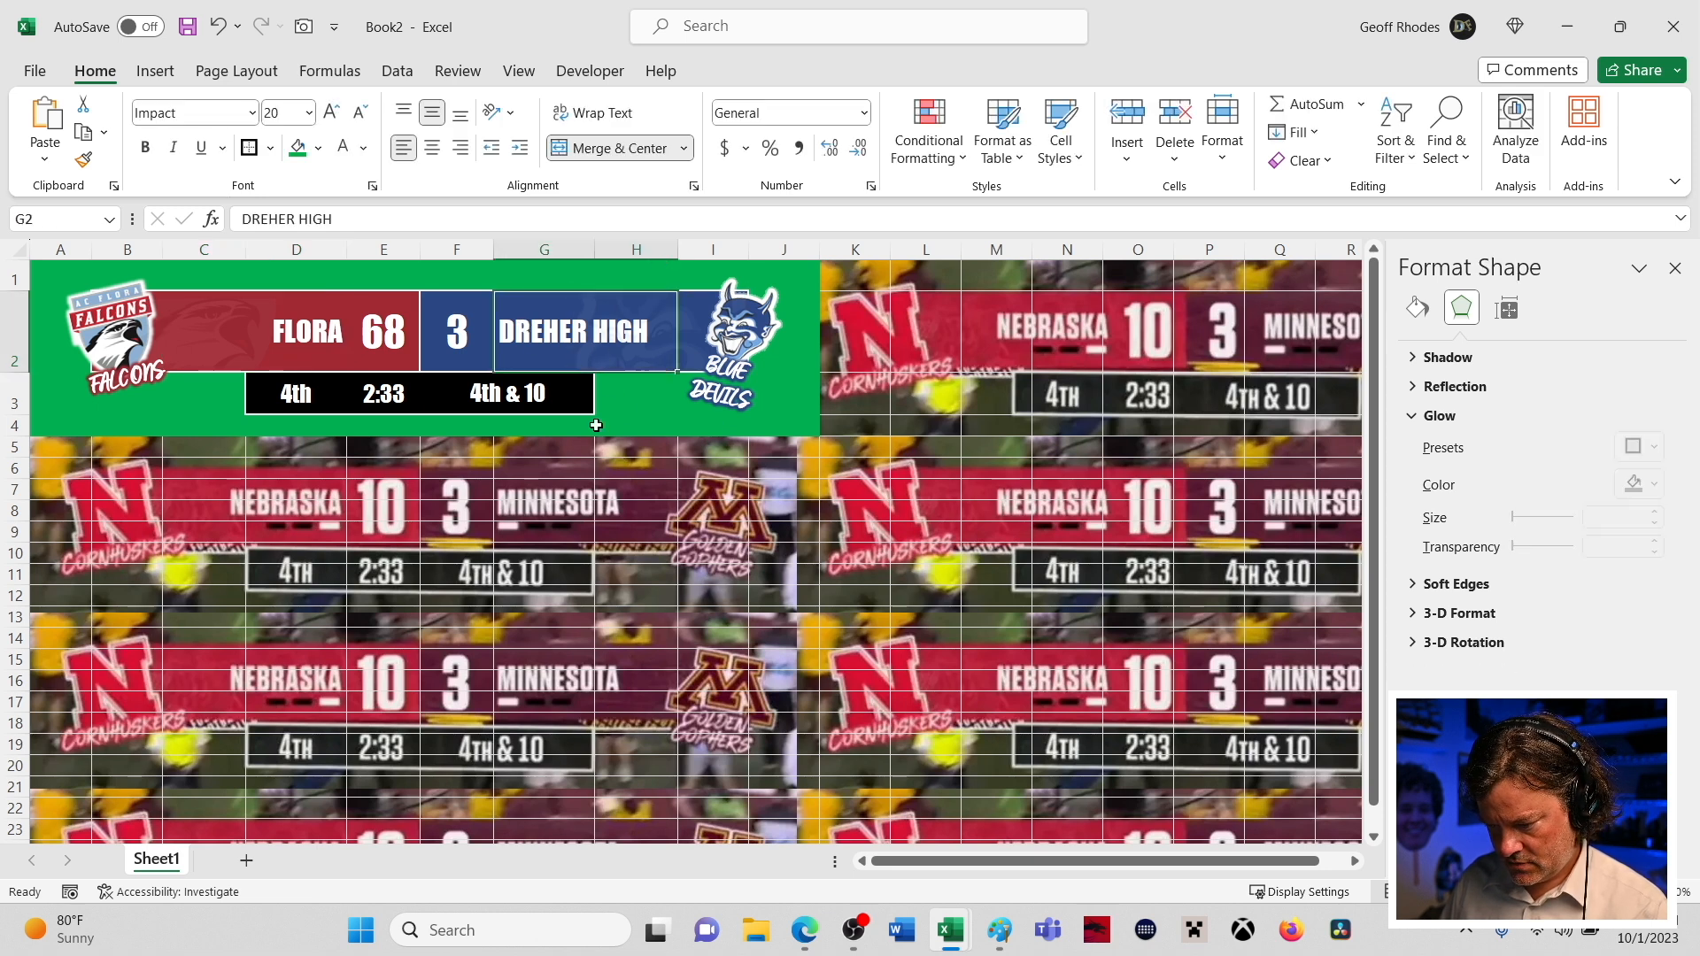
- Duplicate the FLORA text box, place the copy just below DREHER HIGH, and change its text to "DREHER"
{"action": "left_click", "coordinate": [288, 325]}
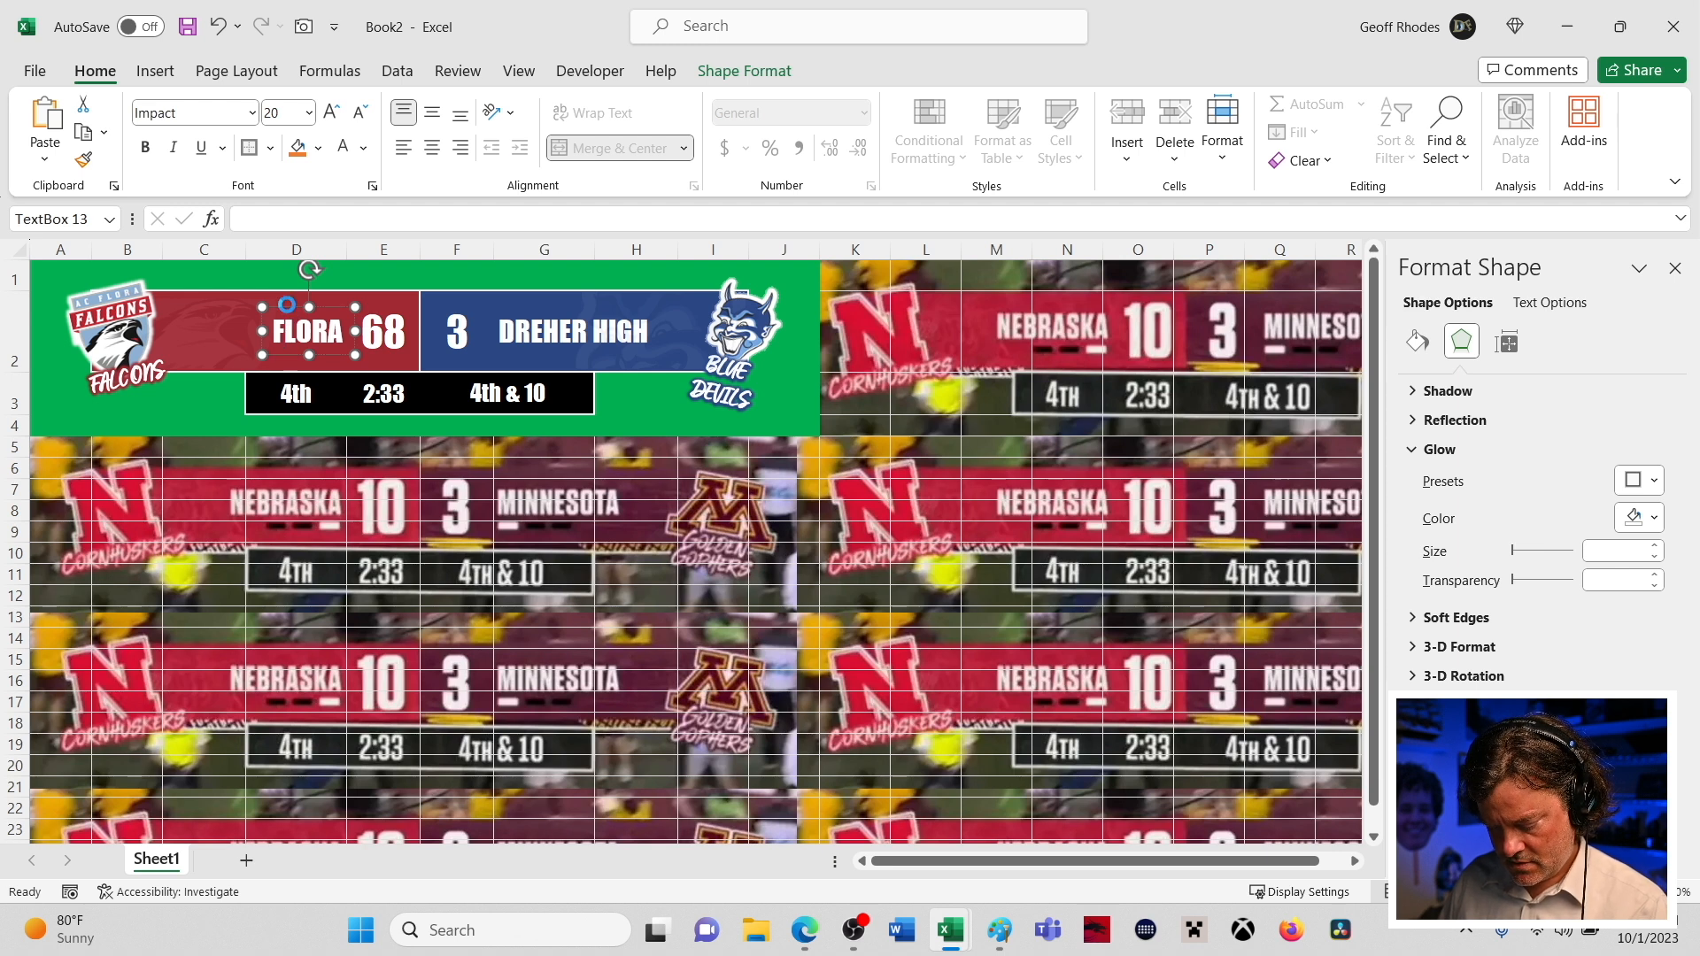
{"action": "key", "text": "ctrl+d"}
{"action": "left_click_drag", "start_coordinate": [311, 373], "coordinate": [531, 392]}
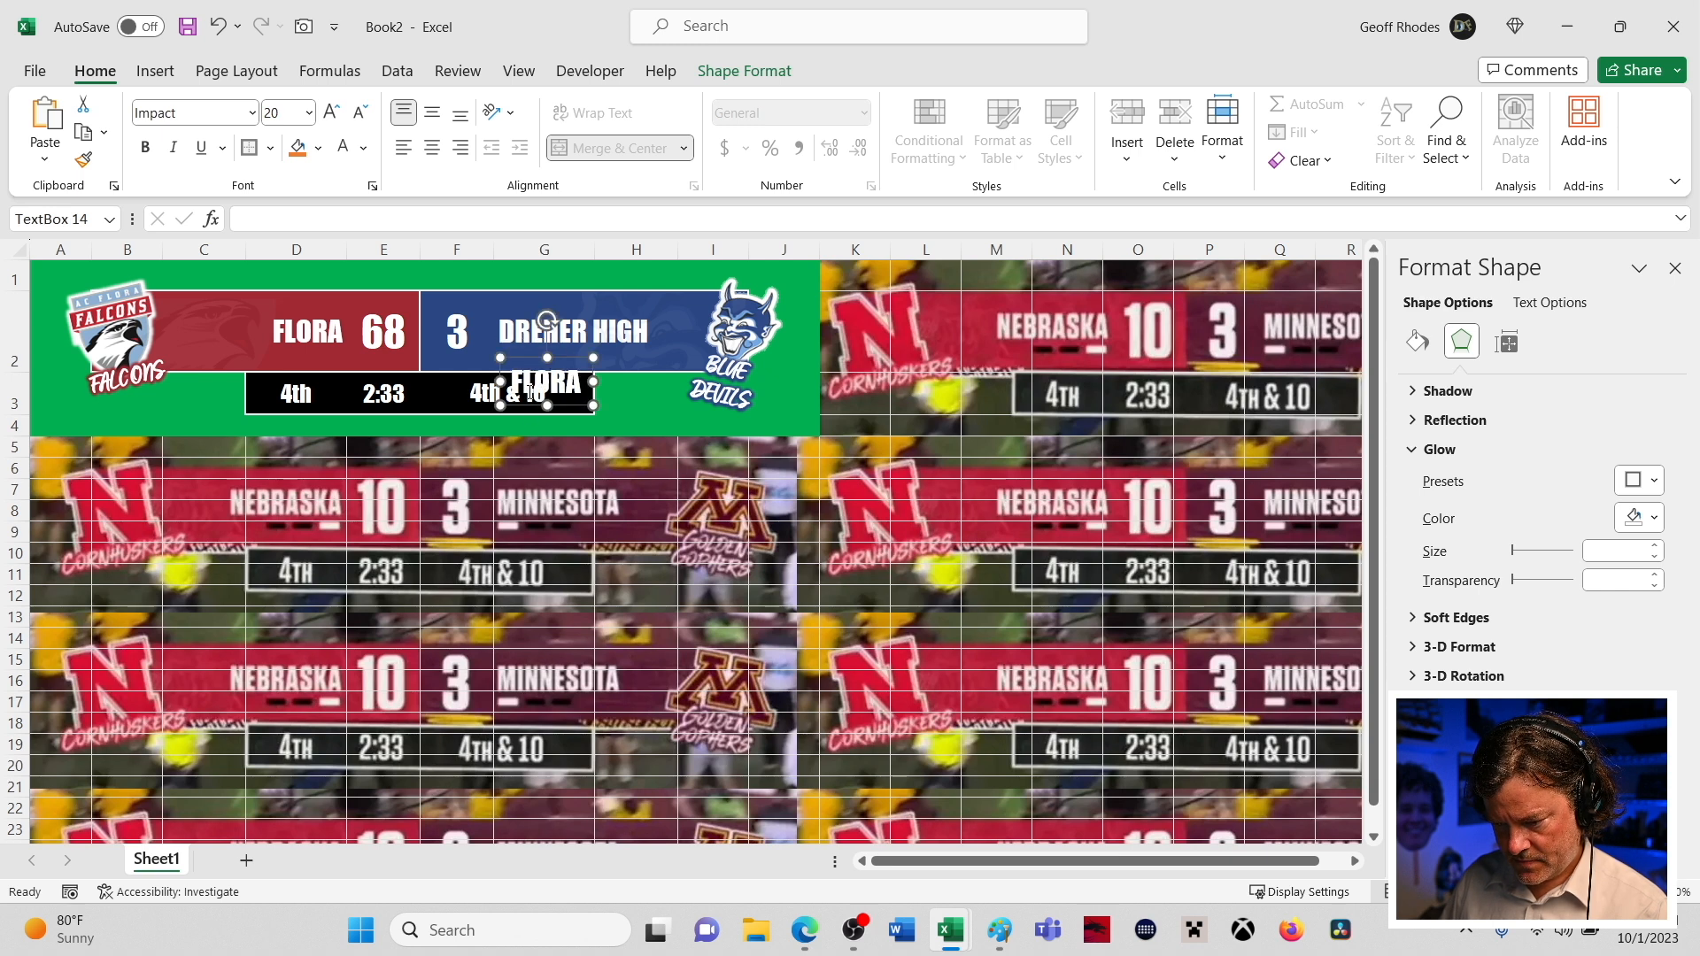
{"action": "double_click", "coordinate": [530, 390]}
{"action": "type", "text": "DREHER"}
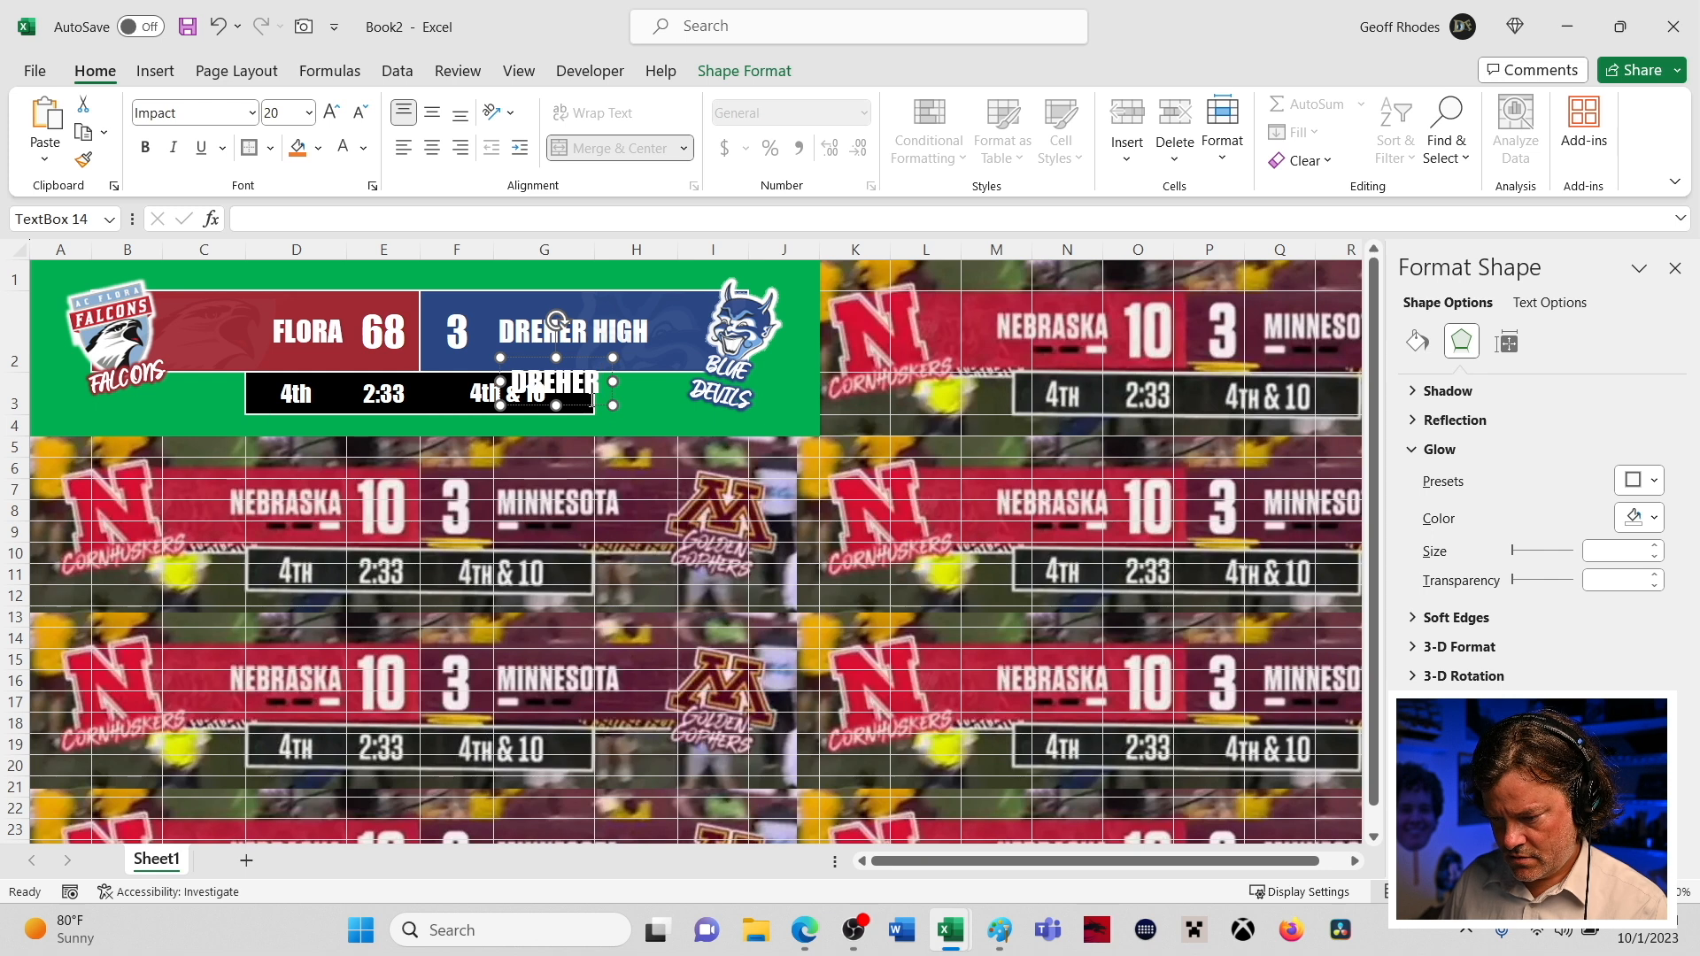
- Move the DREHER text box onto the blue bar so it lines up over the team name in cell G2
{"action": "left_click_drag", "start_coordinate": [588, 407], "coordinate": [575, 355]}
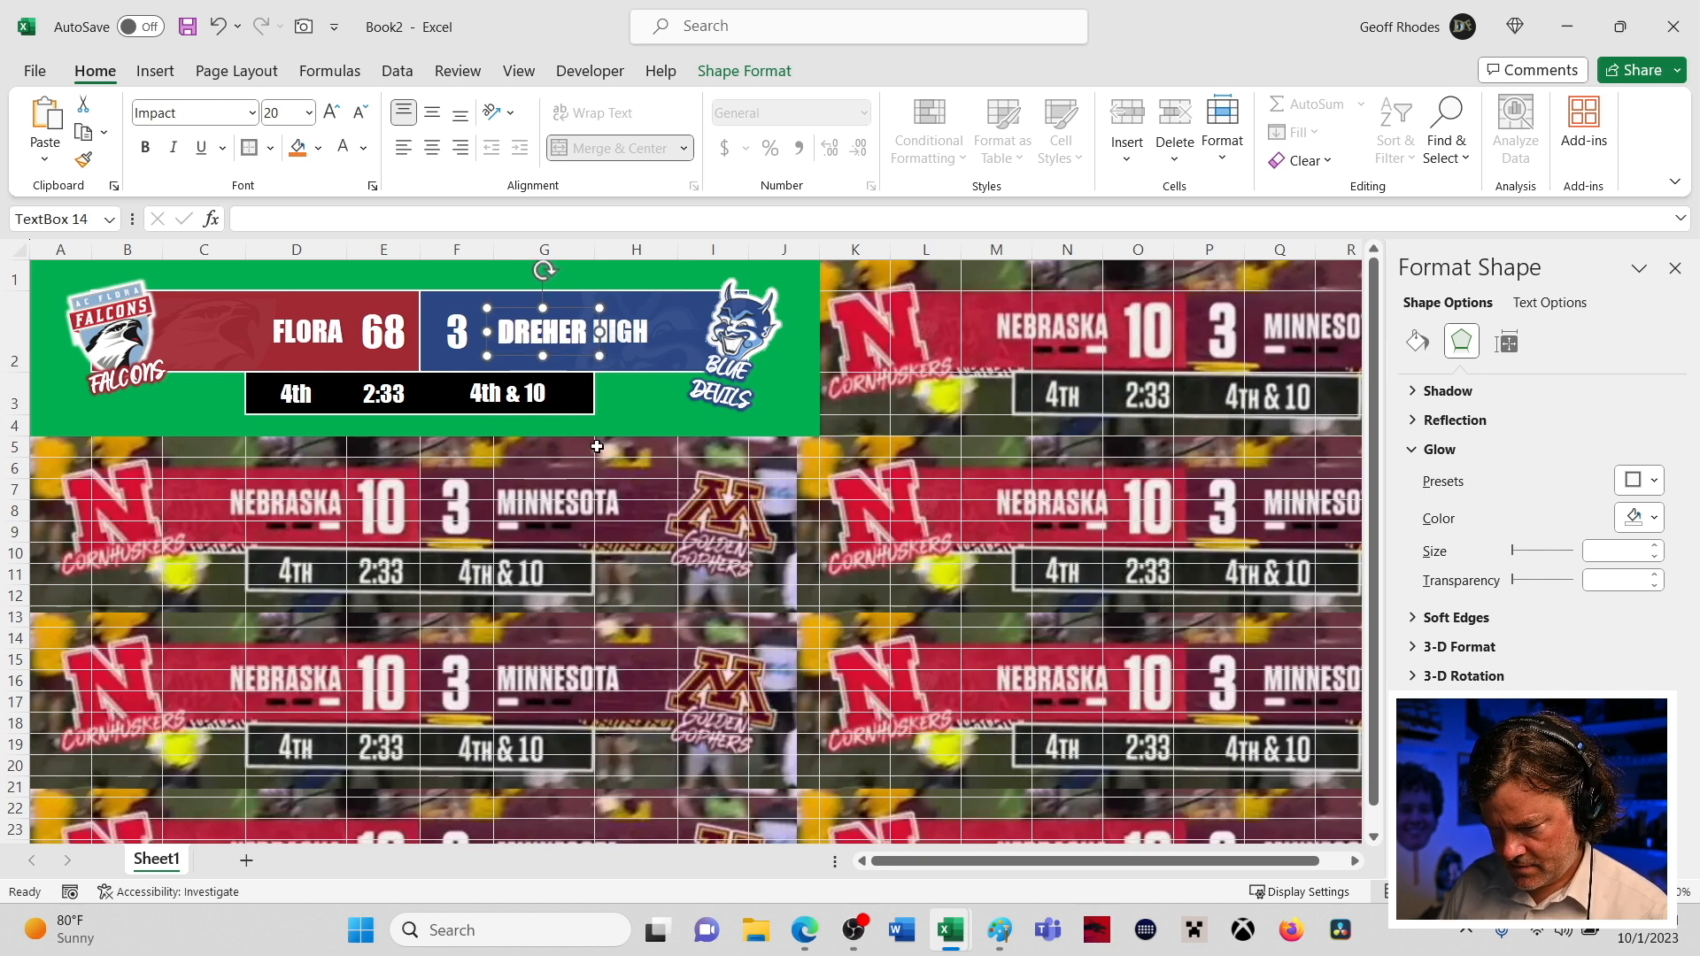
{"action": "key", "text": "Up"}
{"action": "key", "text": "Down"}
{"action": "key", "text": "Right"}
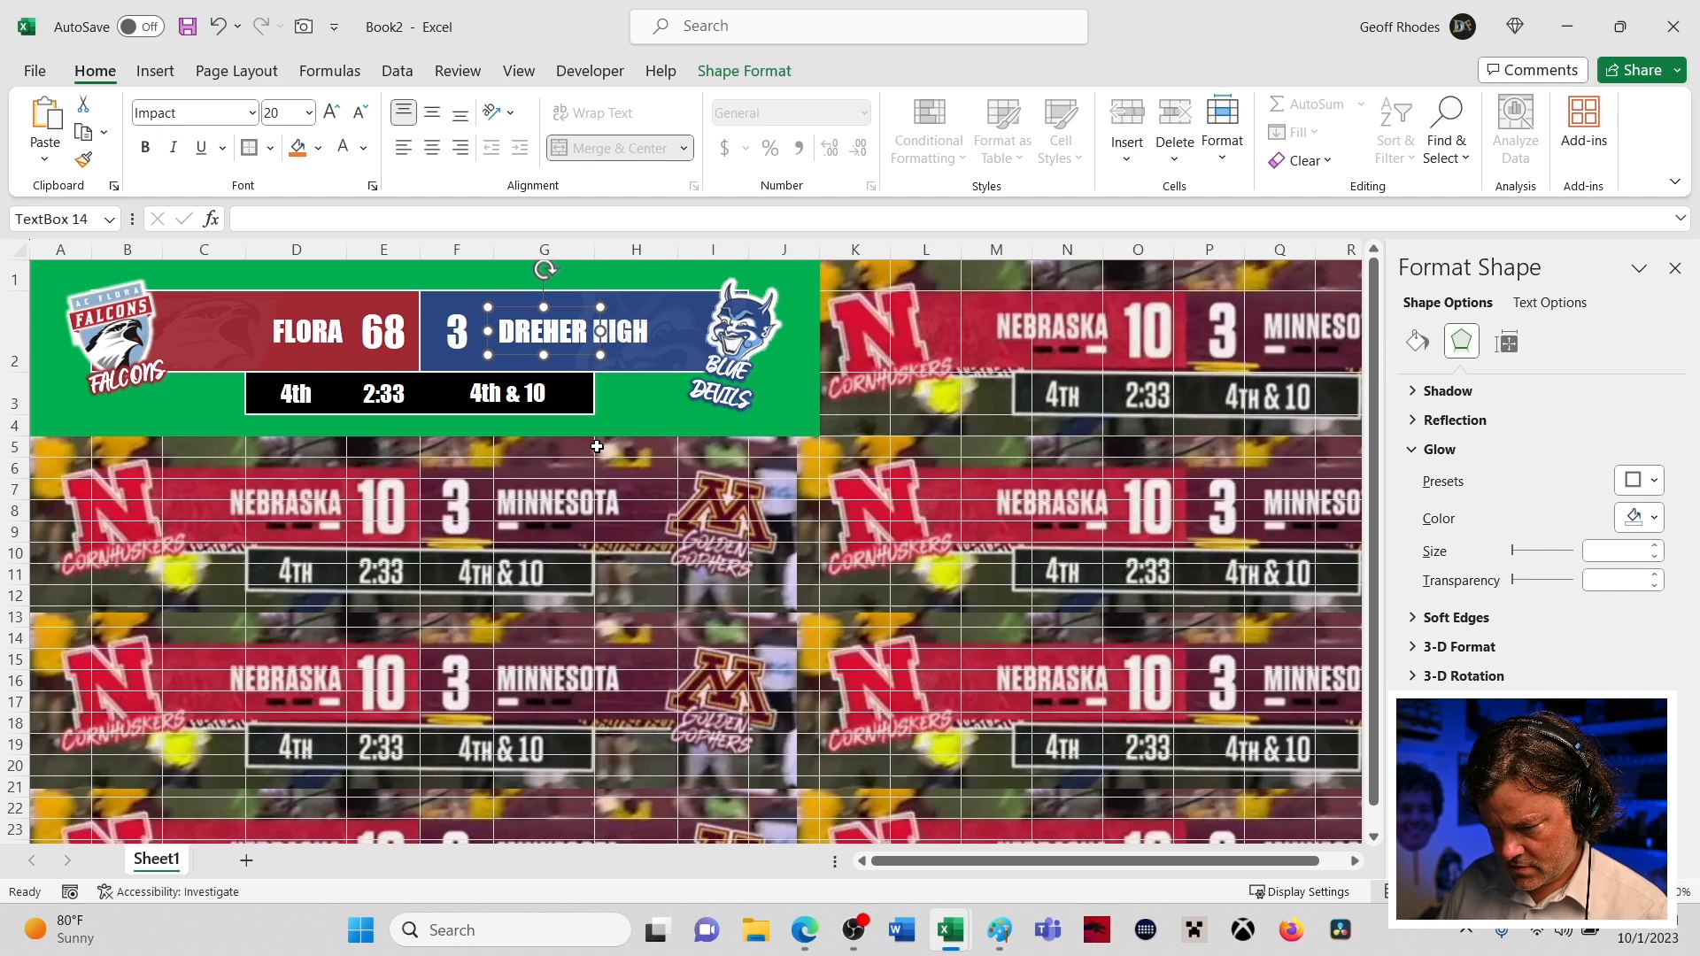
{"action": "key", "text": "Right"}
{"action": "key", "text": "Left"}
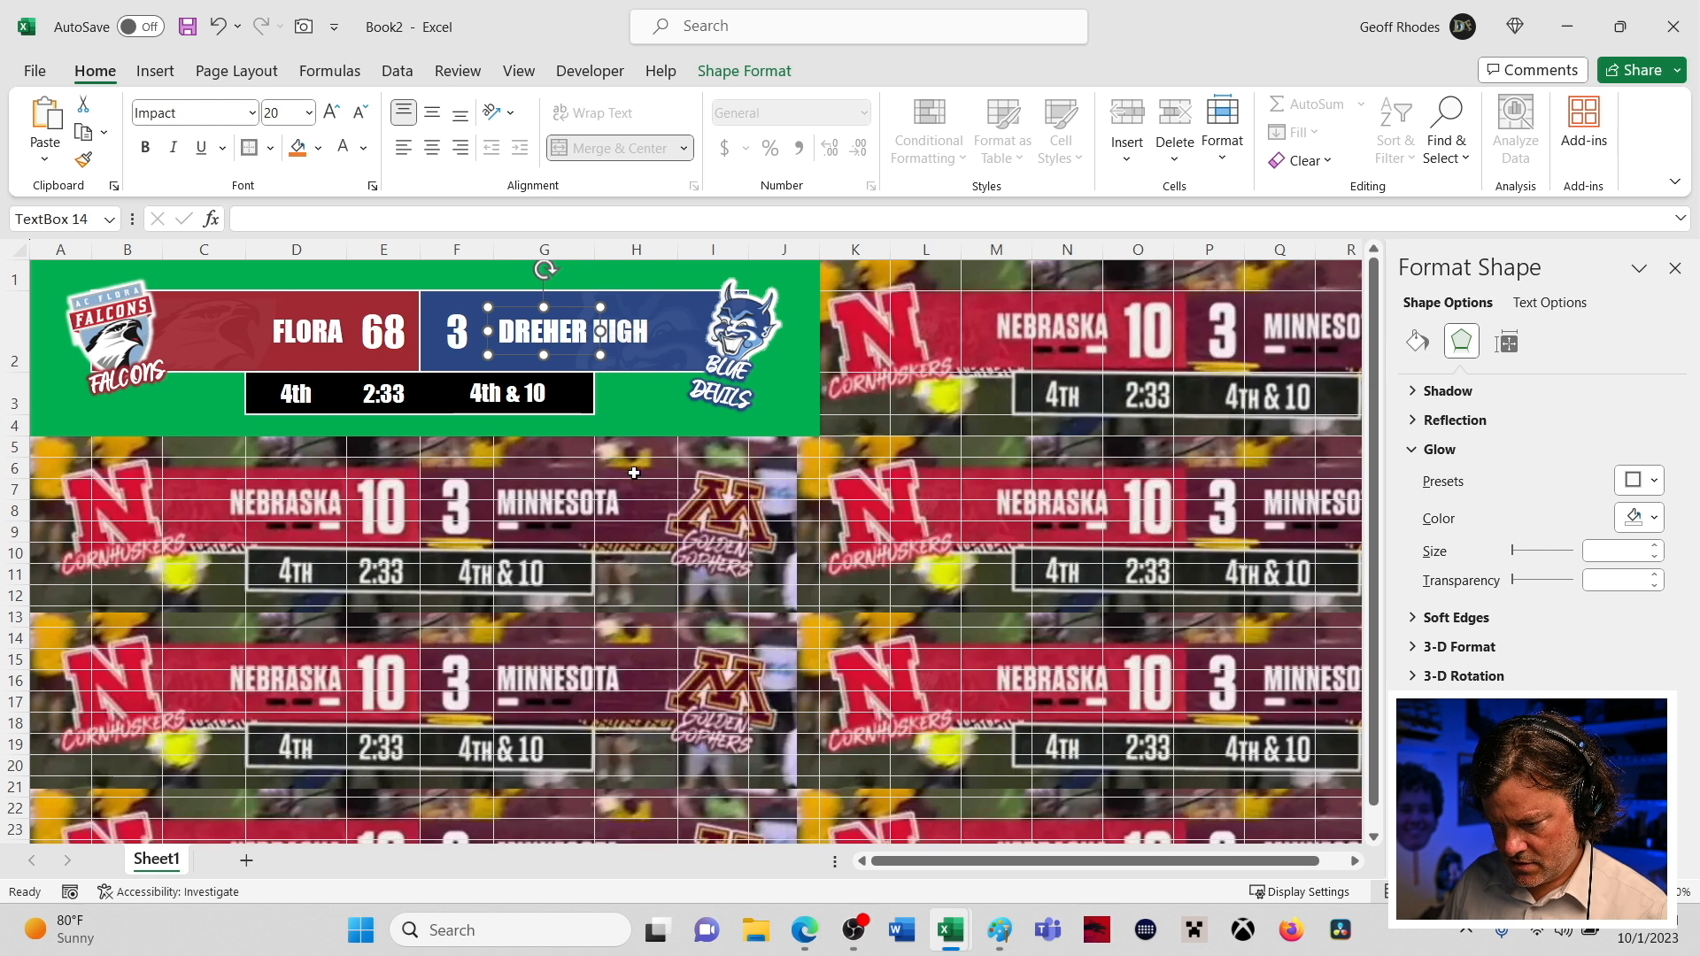
- Clear the DREHER HIGH text from cell G2 and close the Format Shape pane
{"action": "left_click", "coordinate": [642, 394]}
{"action": "key", "text": "Up"}
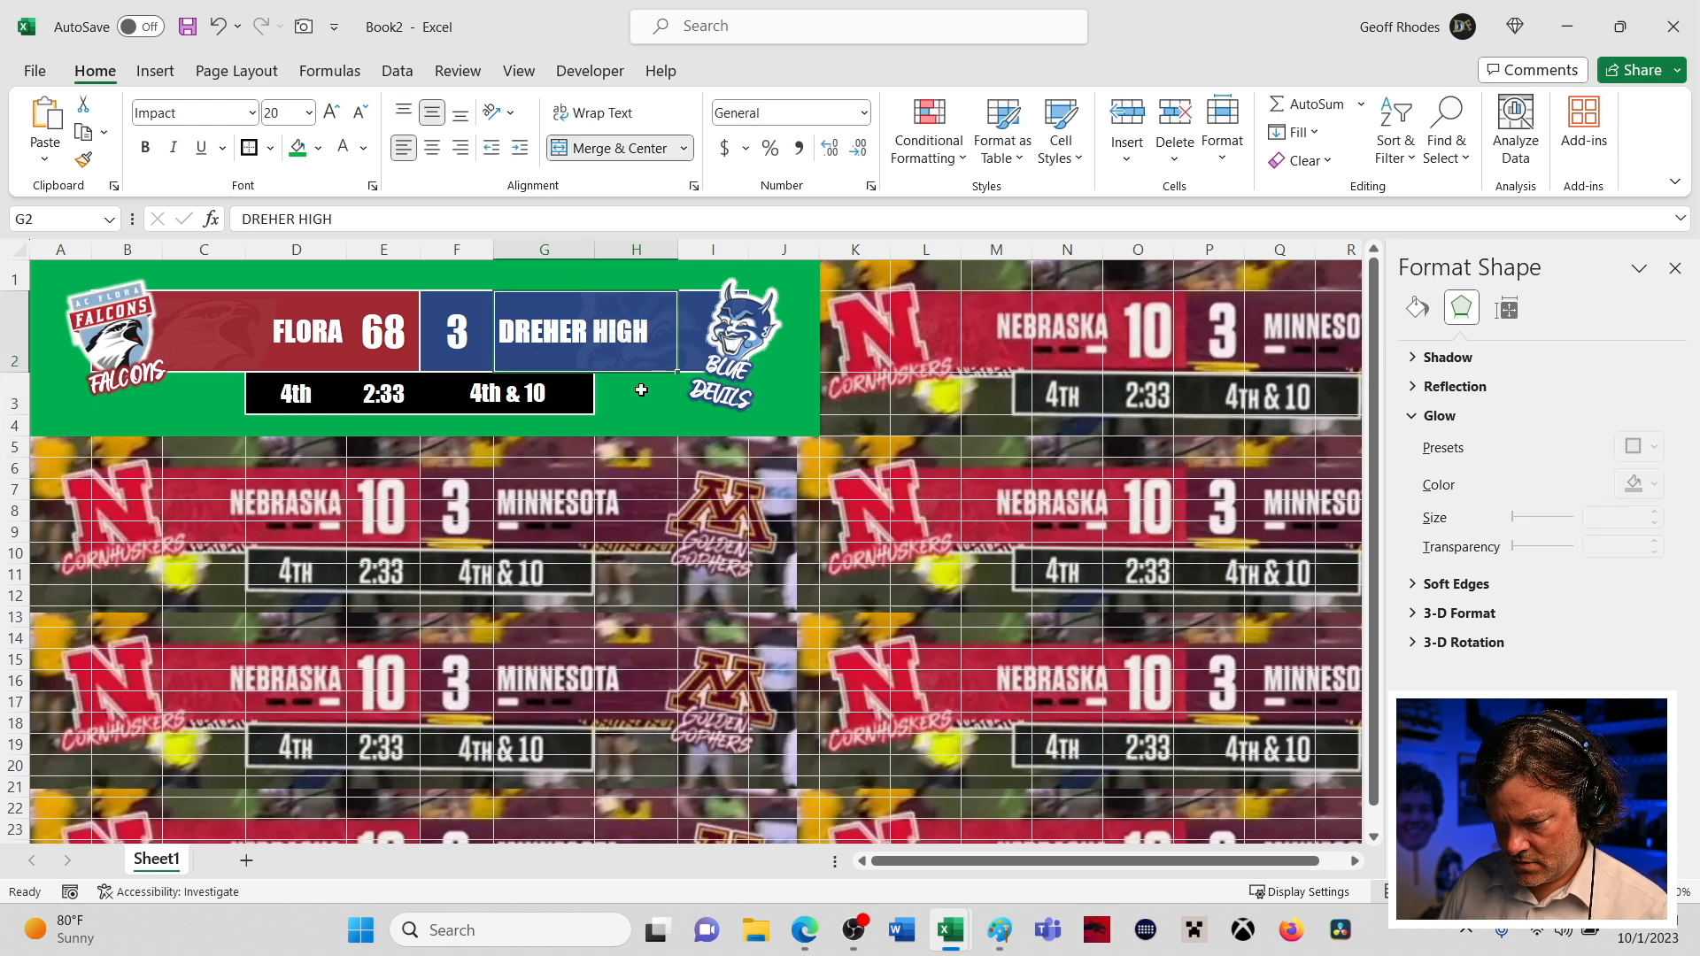
{"action": "key", "text": "Delete"}
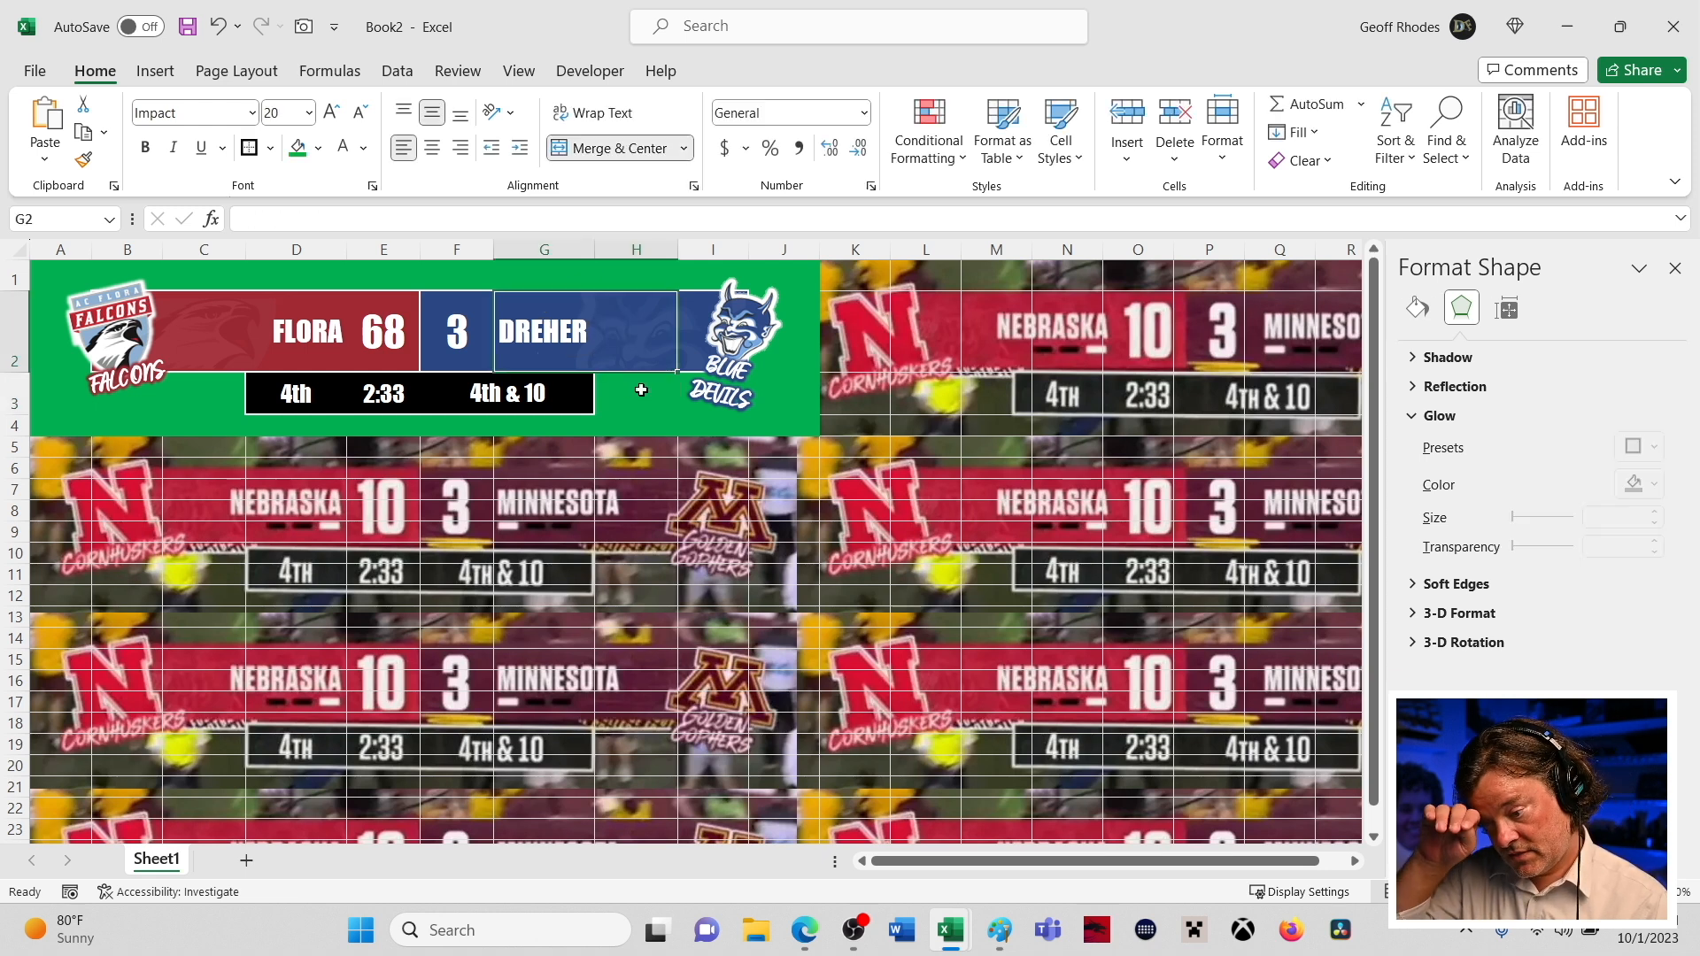
{"action": "left_click", "coordinate": [547, 567]}
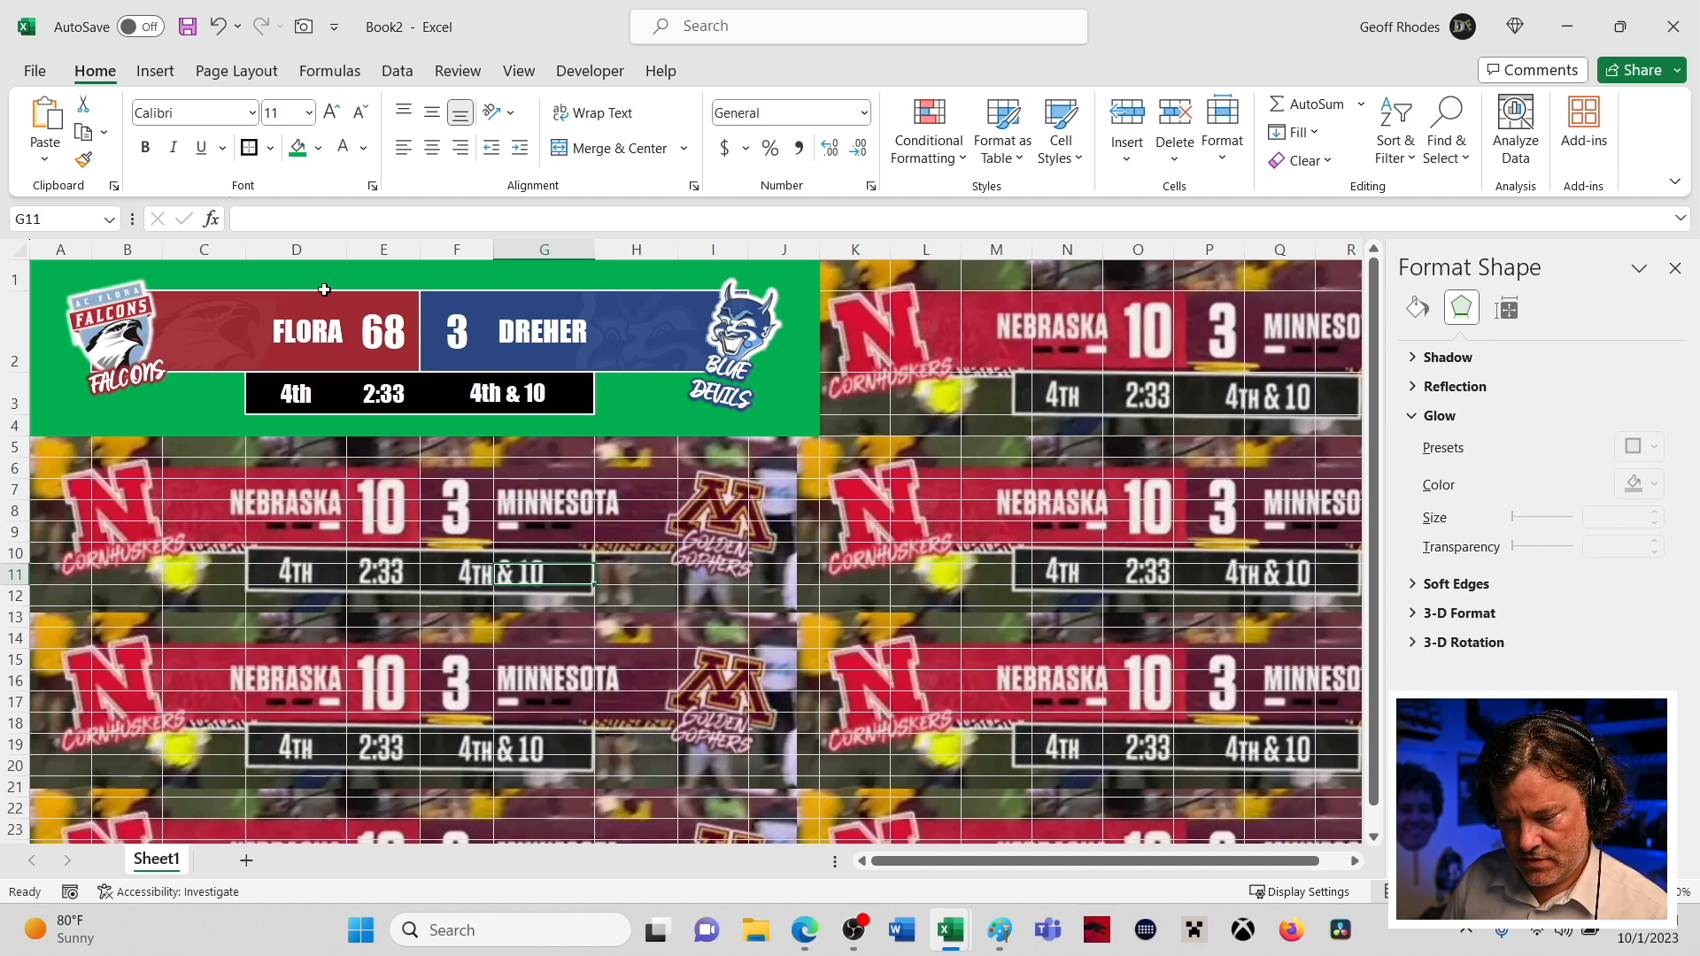
{"action": "left_click", "coordinate": [1675, 267]}
- Draw a rectangle about 4.68" wide and 0.93" high and align its upper-left corner with the red bar's
{"action": "left_click", "coordinate": [155, 73]}
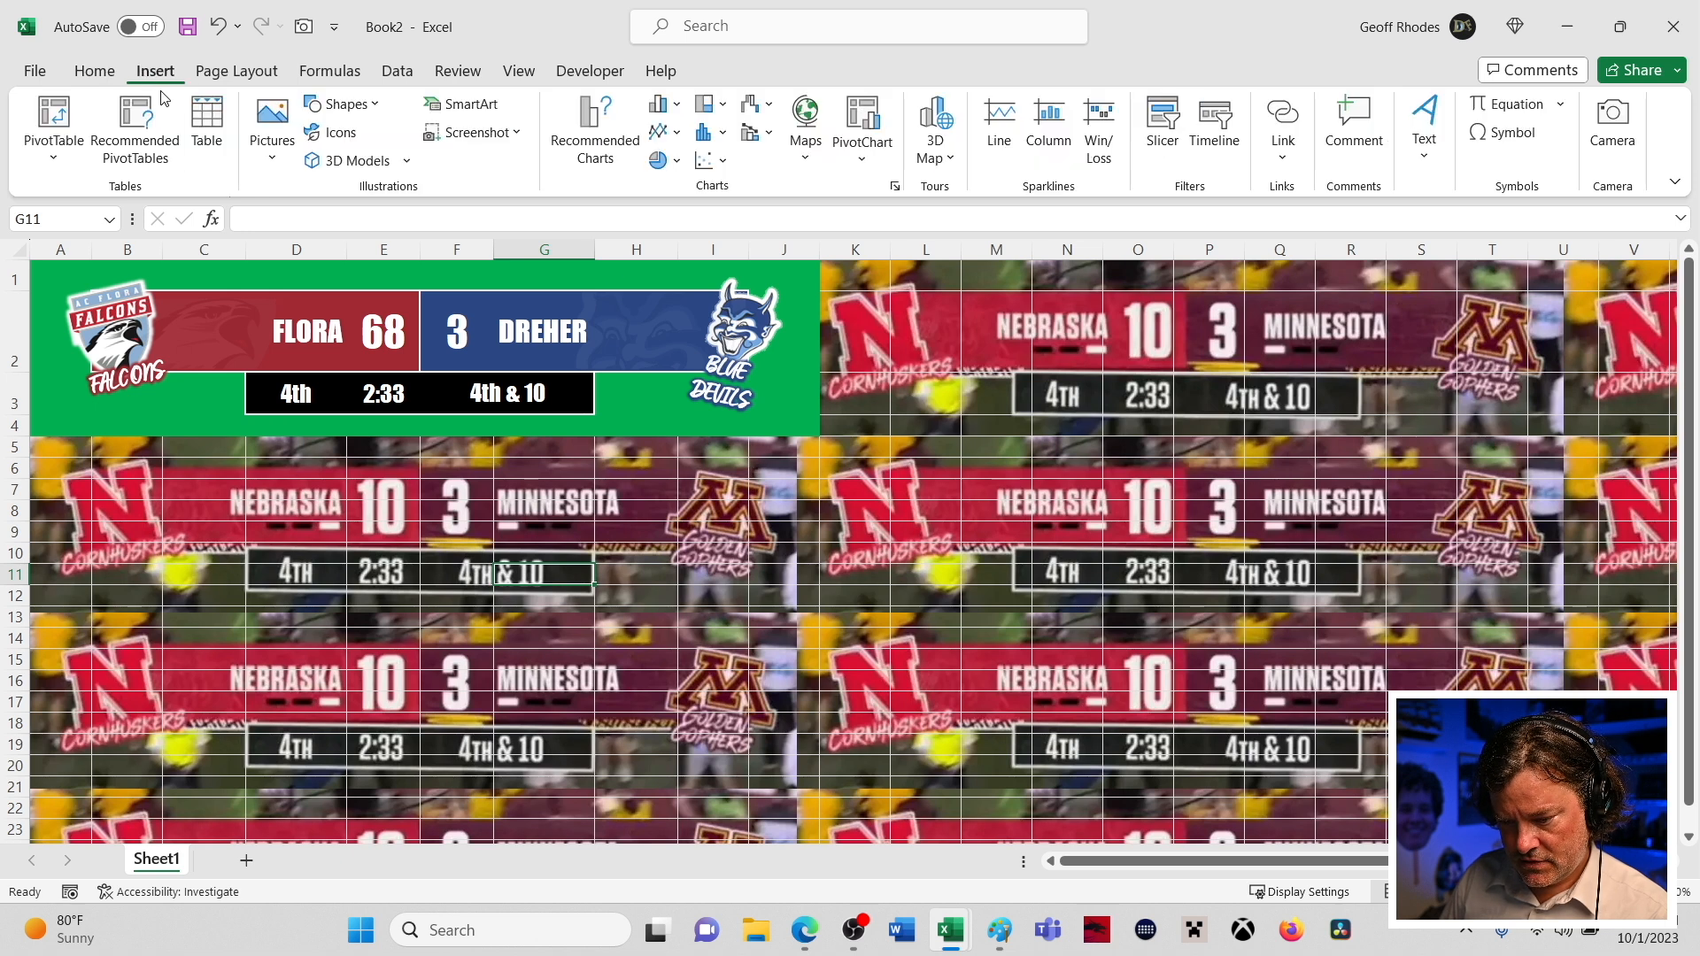
{"action": "left_click", "coordinate": [368, 106]}
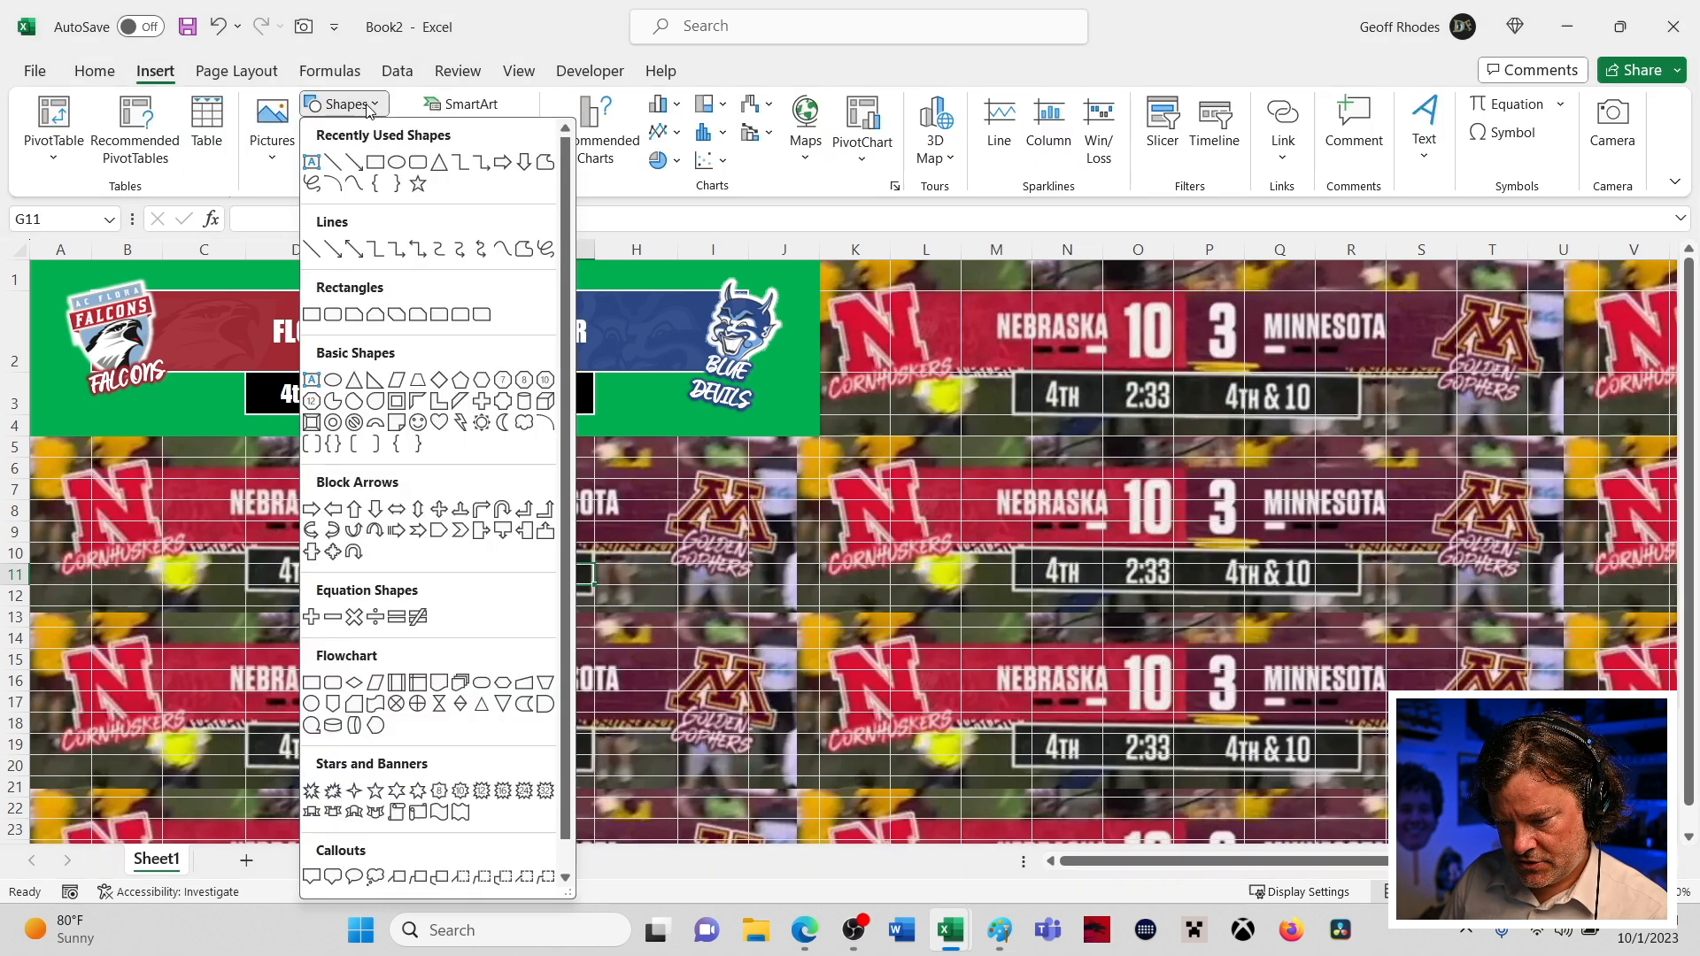
{"action": "left_click", "coordinate": [374, 162]}
{"action": "left_click_drag", "start_coordinate": [382, 364], "coordinate": [693, 440]}
{"action": "left_click_drag", "start_coordinate": [546, 424], "coordinate": [447, 372]}
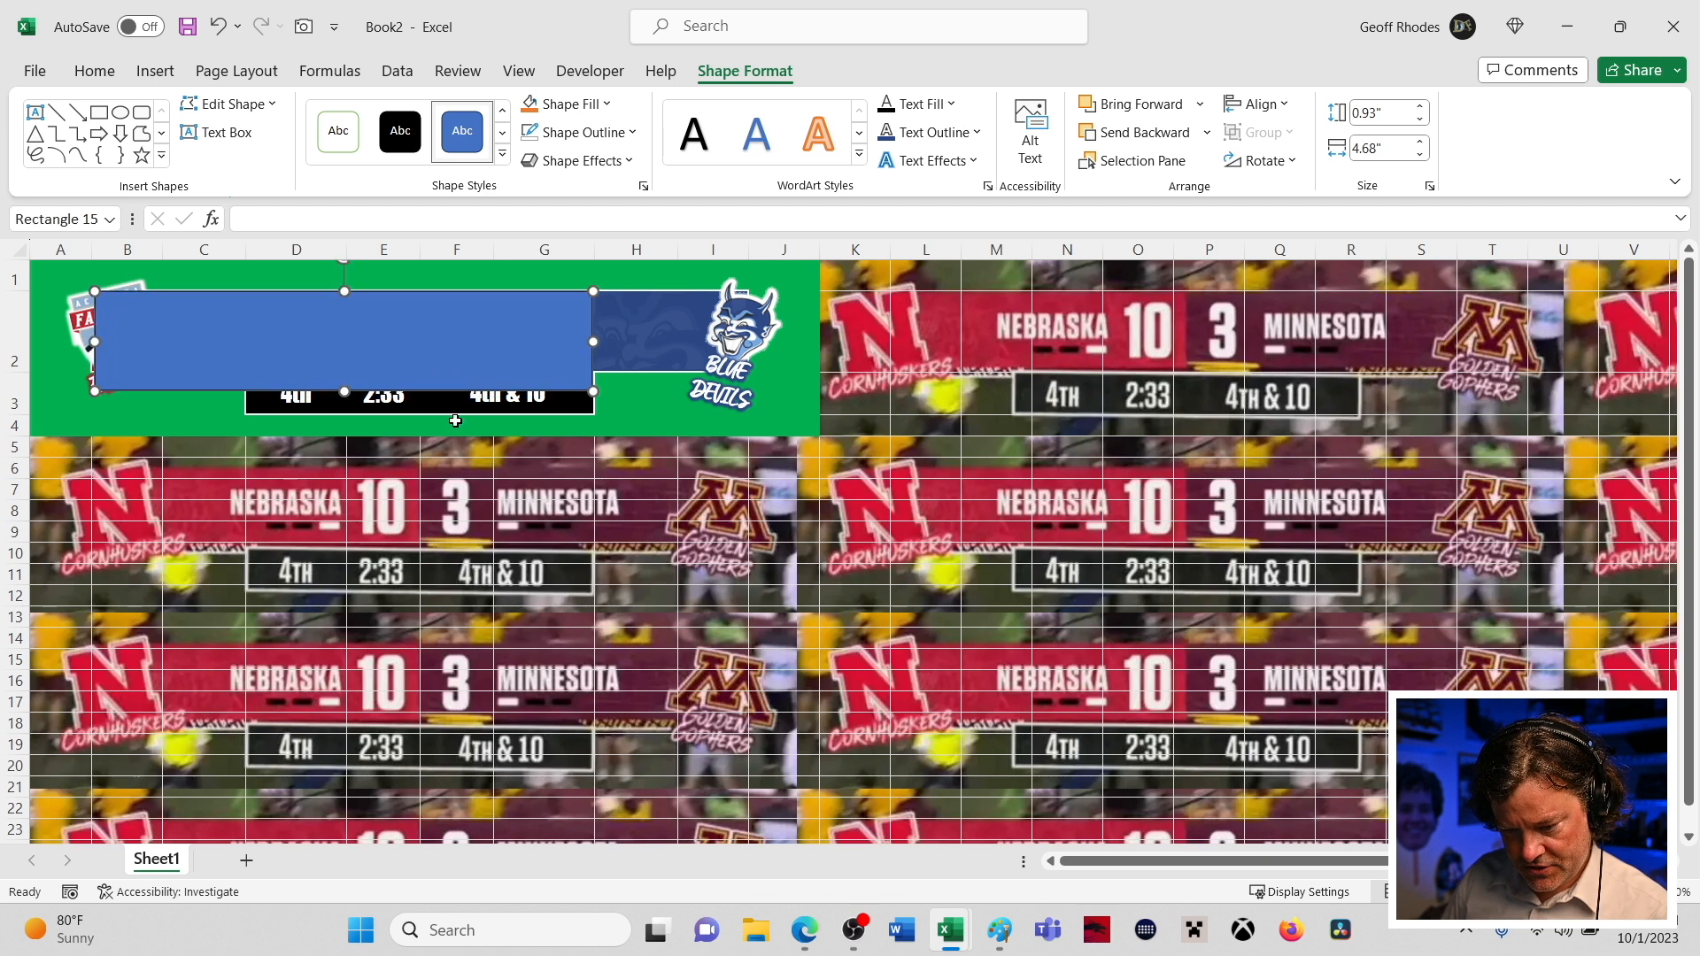
{"action": "key", "text": "Down"}
{"action": "key", "text": "Right"}
{"action": "key", "text": "Left"}
{"action": "key", "text": "Left"}
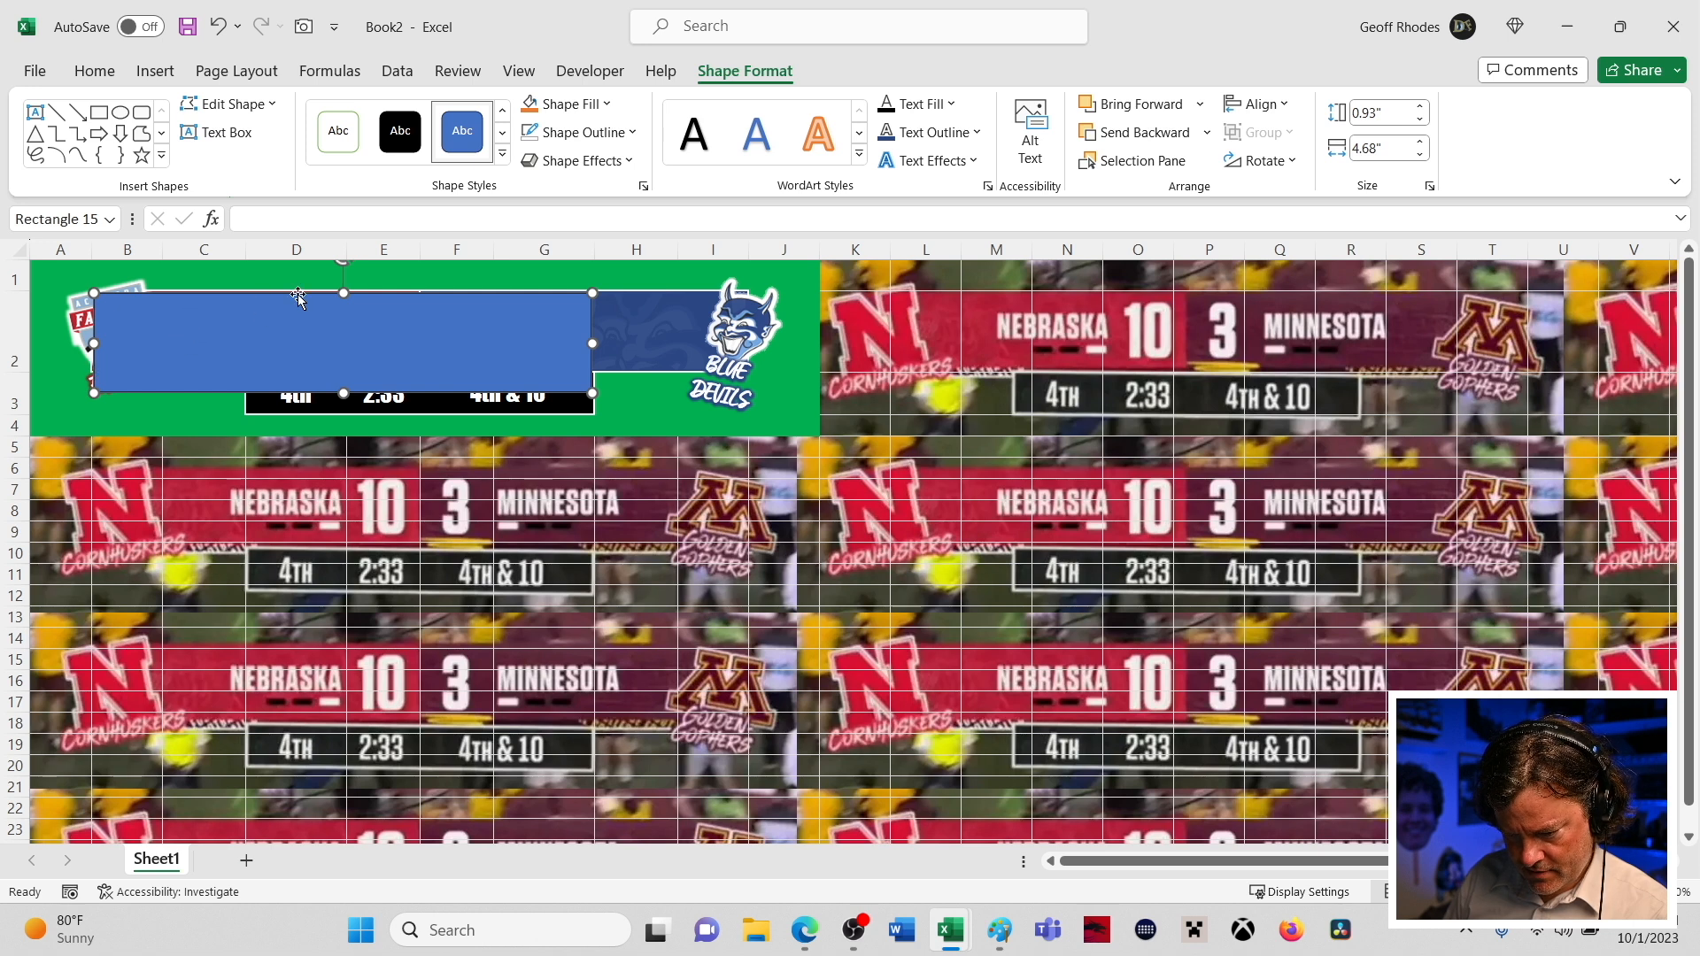
- Resize the rectangle to about 6.13" by 0.72" so it covers both team bars, and remove its outline
{"action": "left_click_drag", "start_coordinate": [598, 343], "coordinate": [747, 330]}
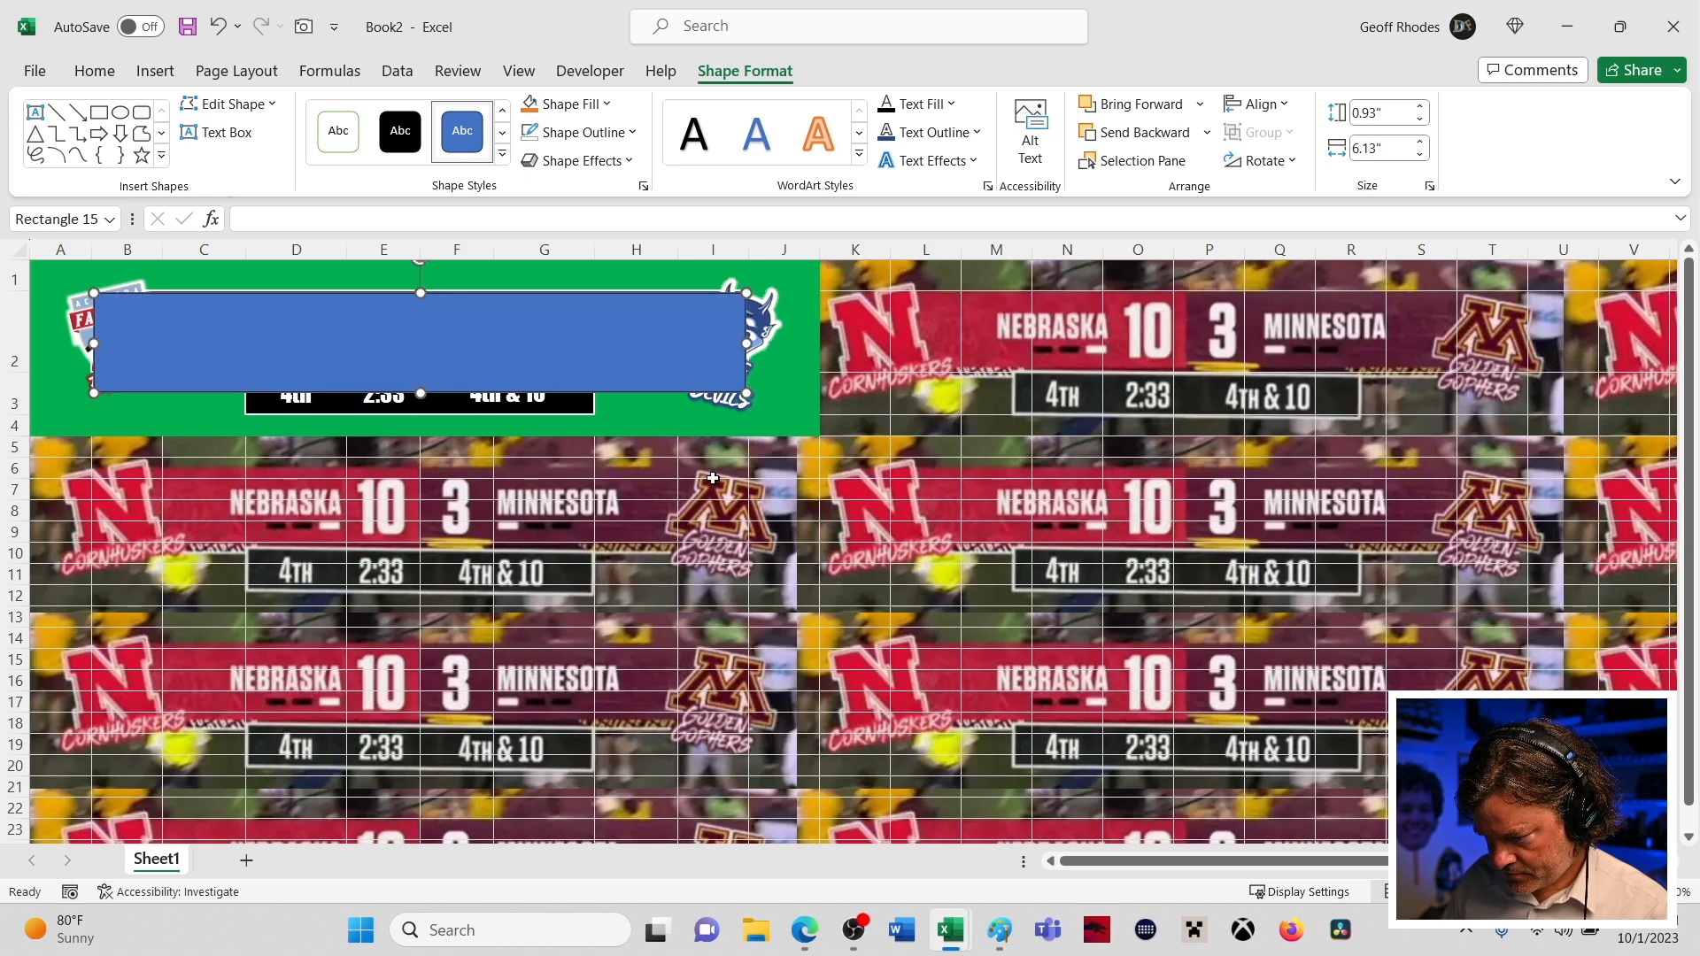
{"action": "mouse_move", "coordinate": [420, 395]}
{"action": "left_mouse_down"}
{"action": "mouse_move", "coordinate": [426, 350]}
{"action": "mouse_move", "coordinate": [438, 371]}
{"action": "left_mouse_up"}
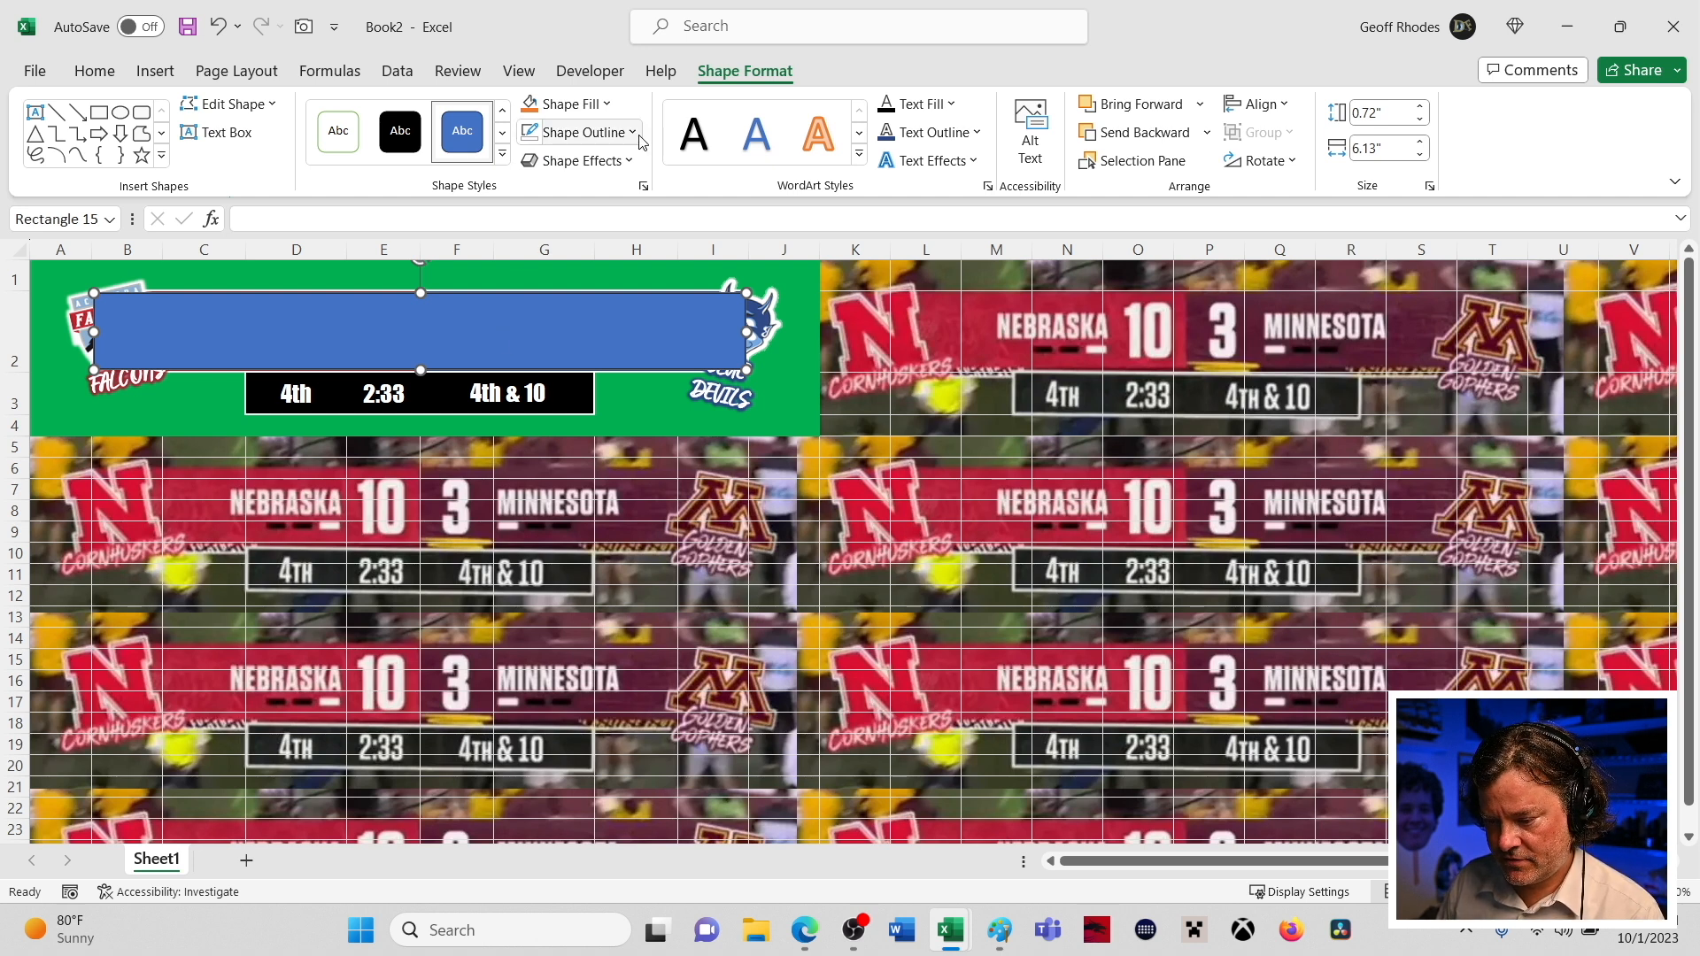
{"action": "left_click", "coordinate": [549, 139]}
{"action": "left_click", "coordinate": [574, 477]}
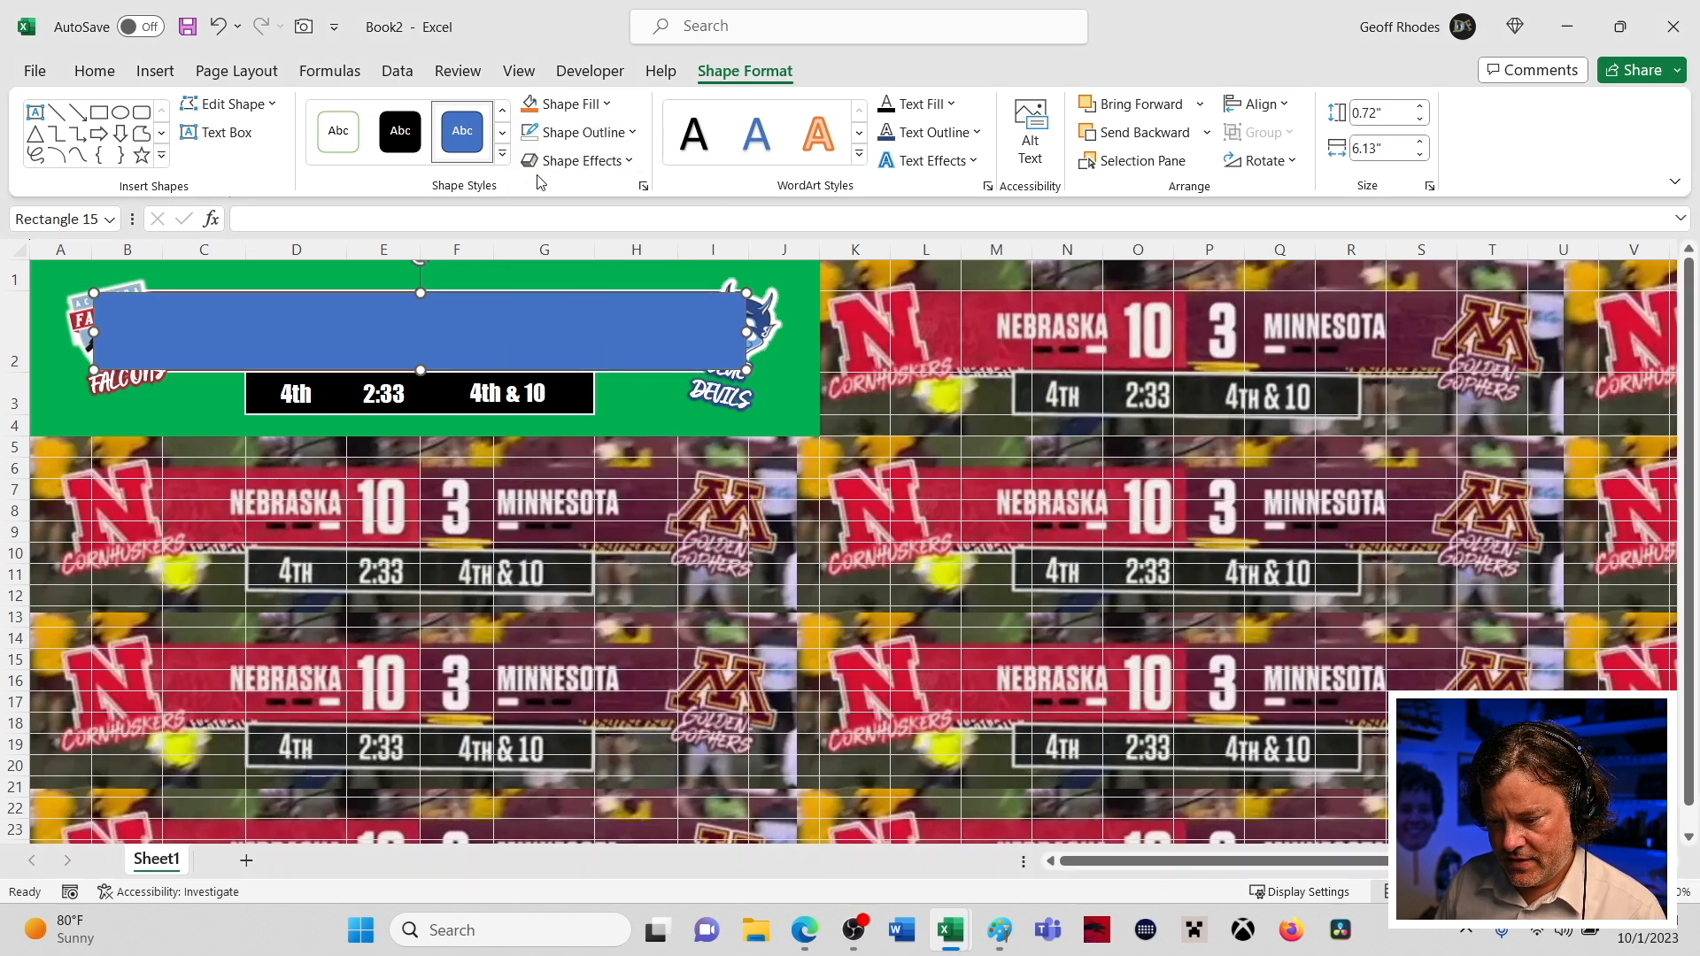
- Fill the rectangle with the light-variation gradient that fades vertically from blue at its upper edge to pale at its lower edge
{"action": "left_click", "coordinate": [610, 105]}
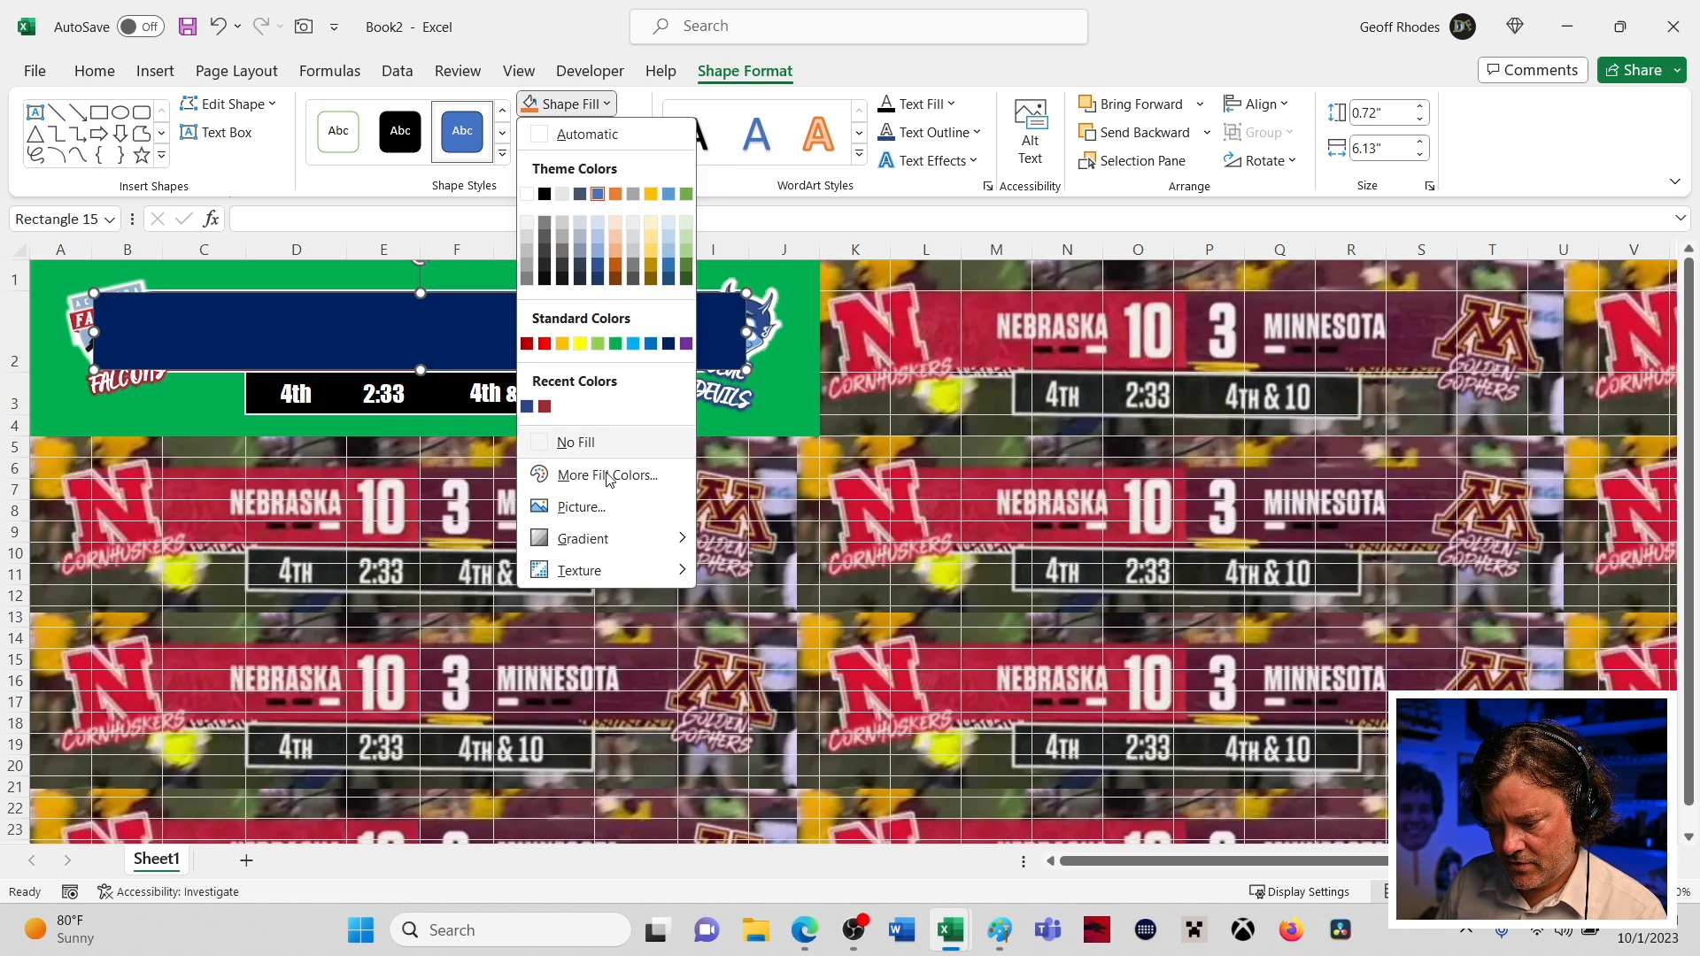
{"action": "mouse_move", "coordinate": [611, 545]}
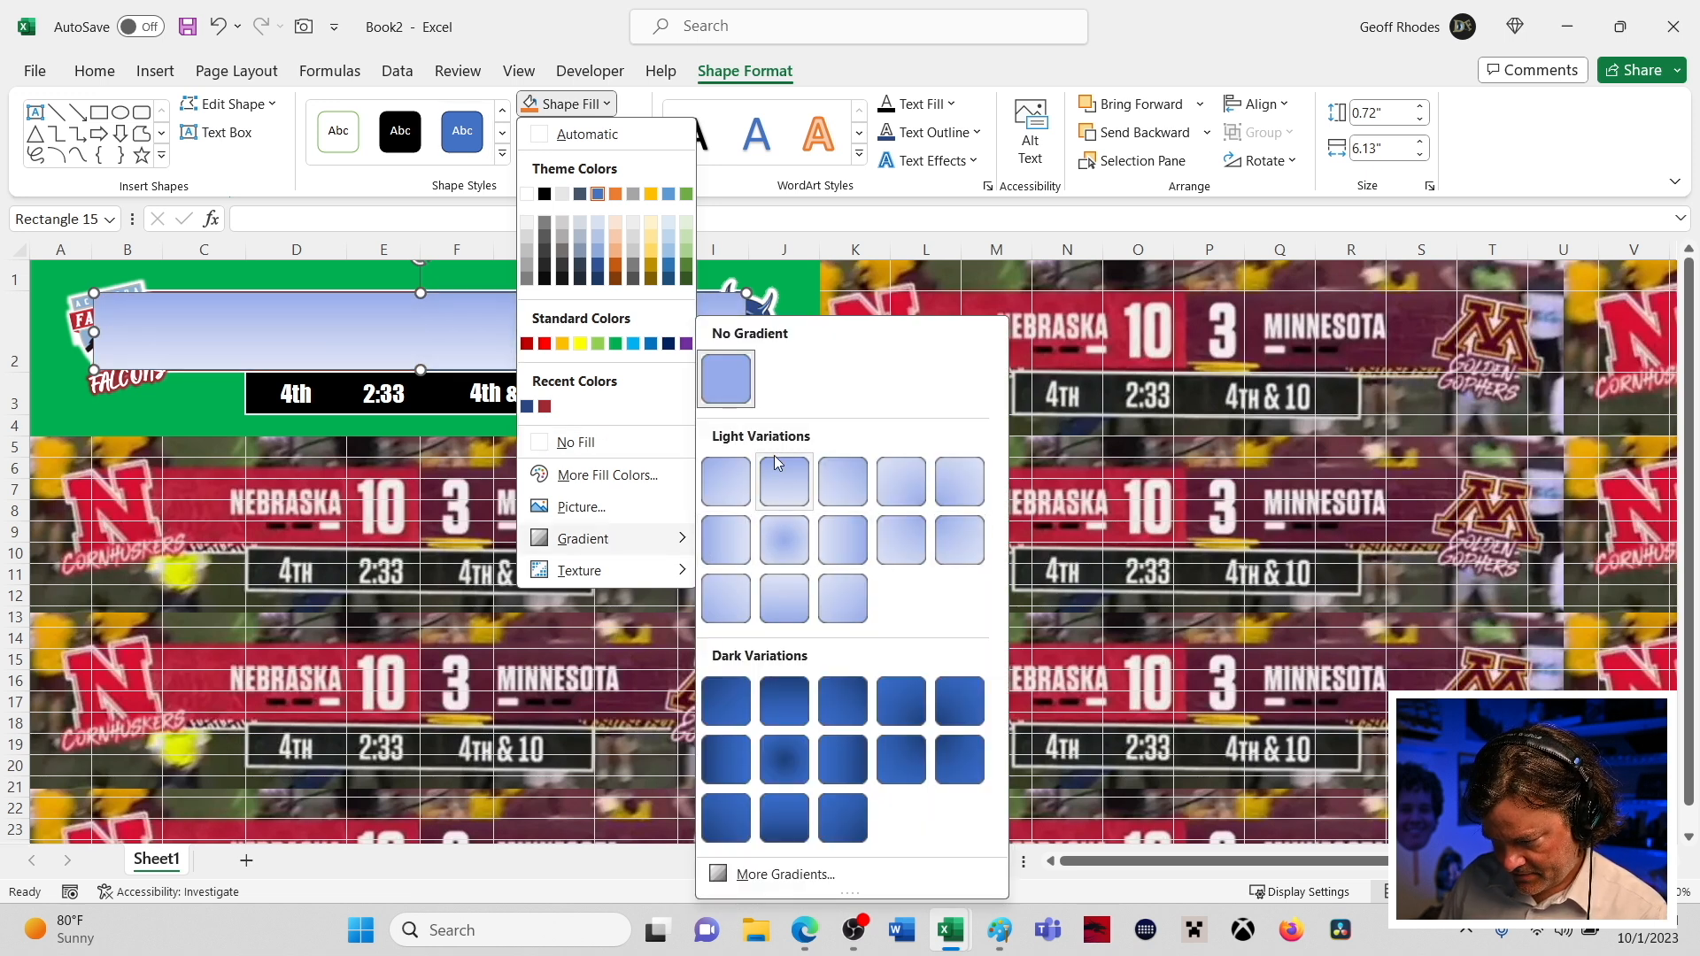
{"action": "left_click", "coordinate": [789, 482]}
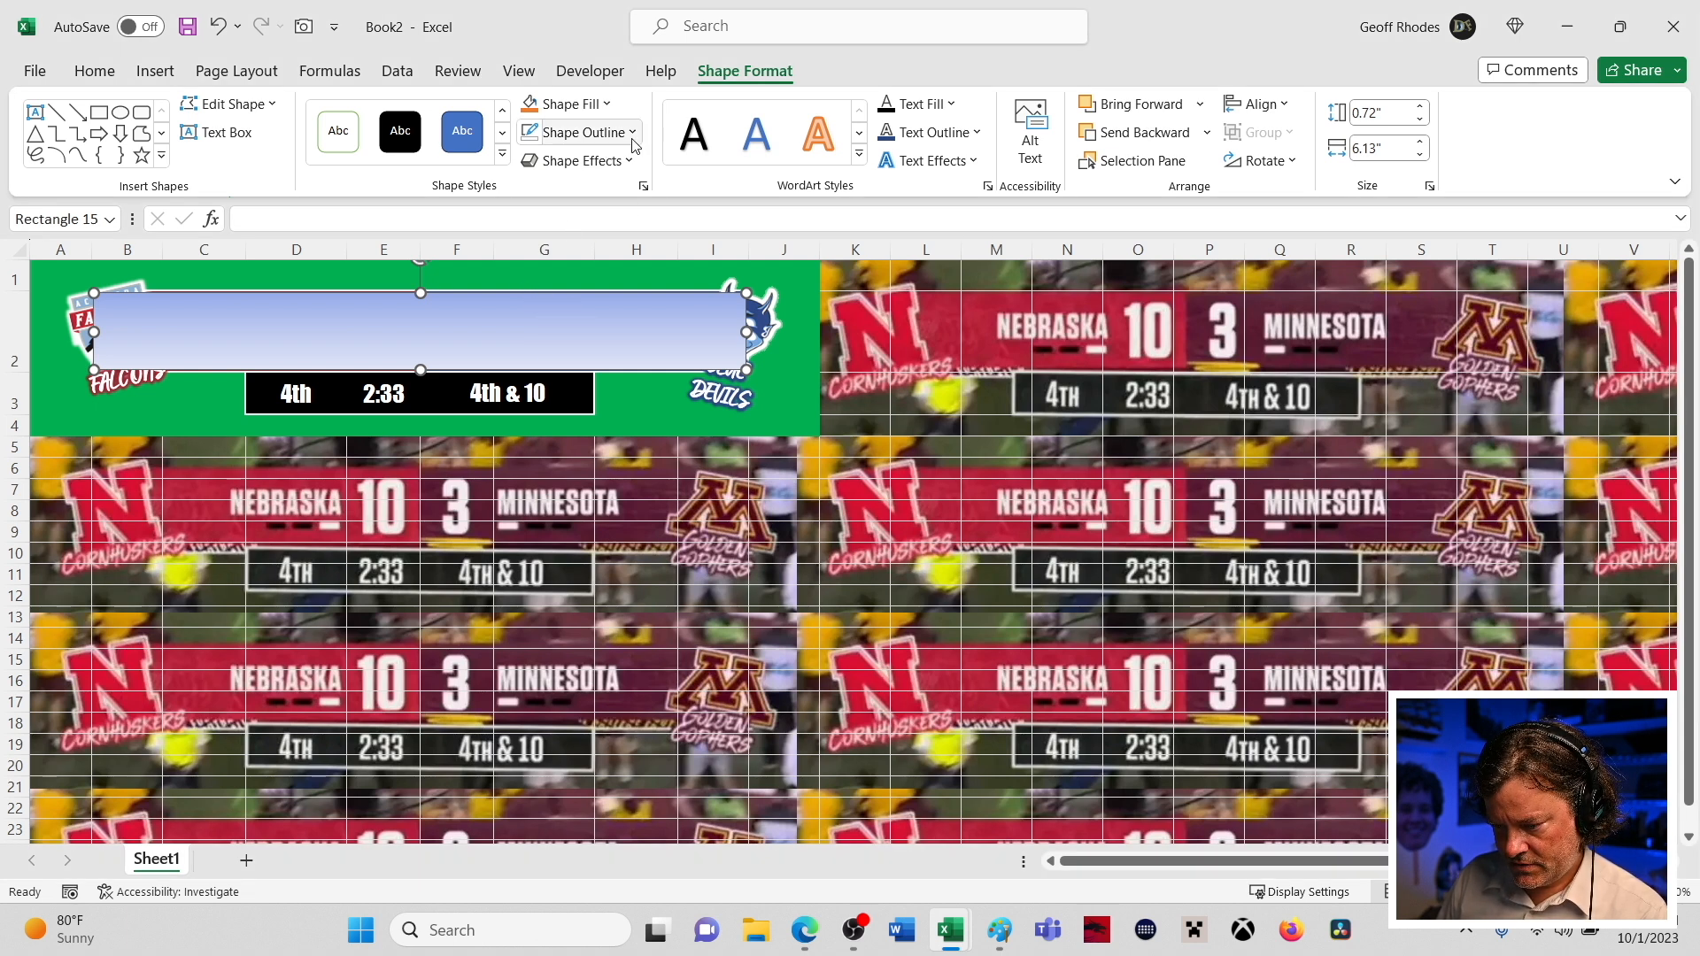
{"action": "left_click", "coordinate": [580, 132]}
{"action": "mouse_move", "coordinate": [630, 539]}
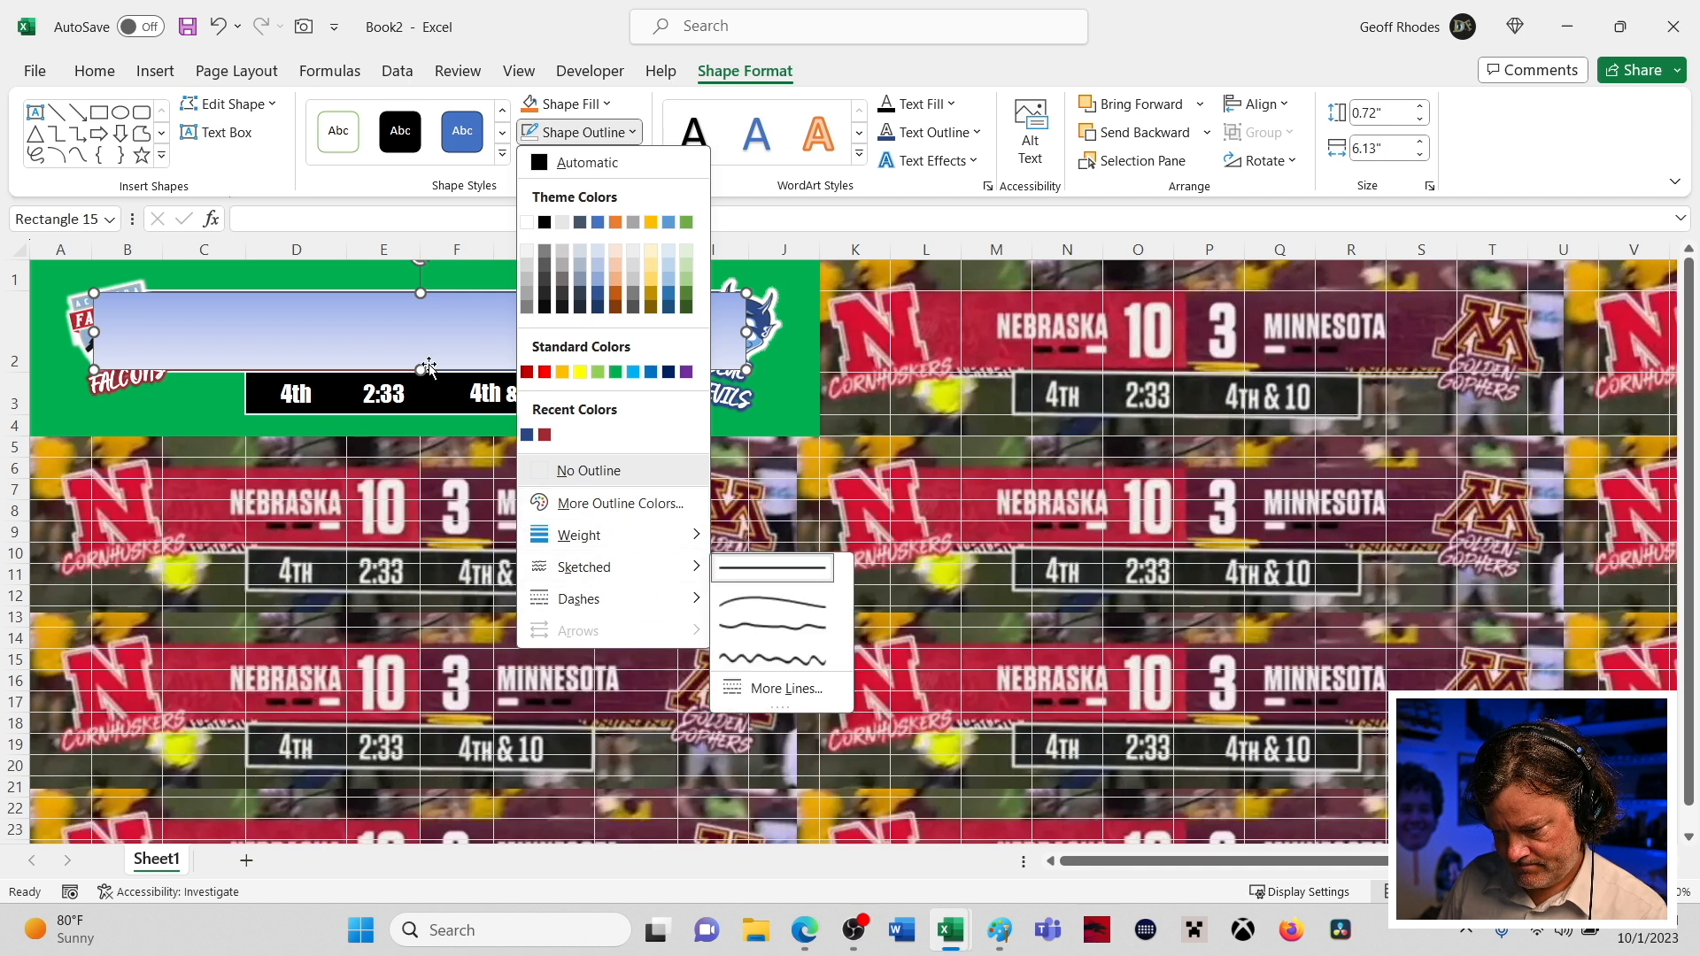
{"action": "left_click", "coordinate": [463, 330]}
- In the rectangle's fill formatting, set the gradient stop at position 100% to black
{"action": "right_click", "coordinate": [462, 335]}
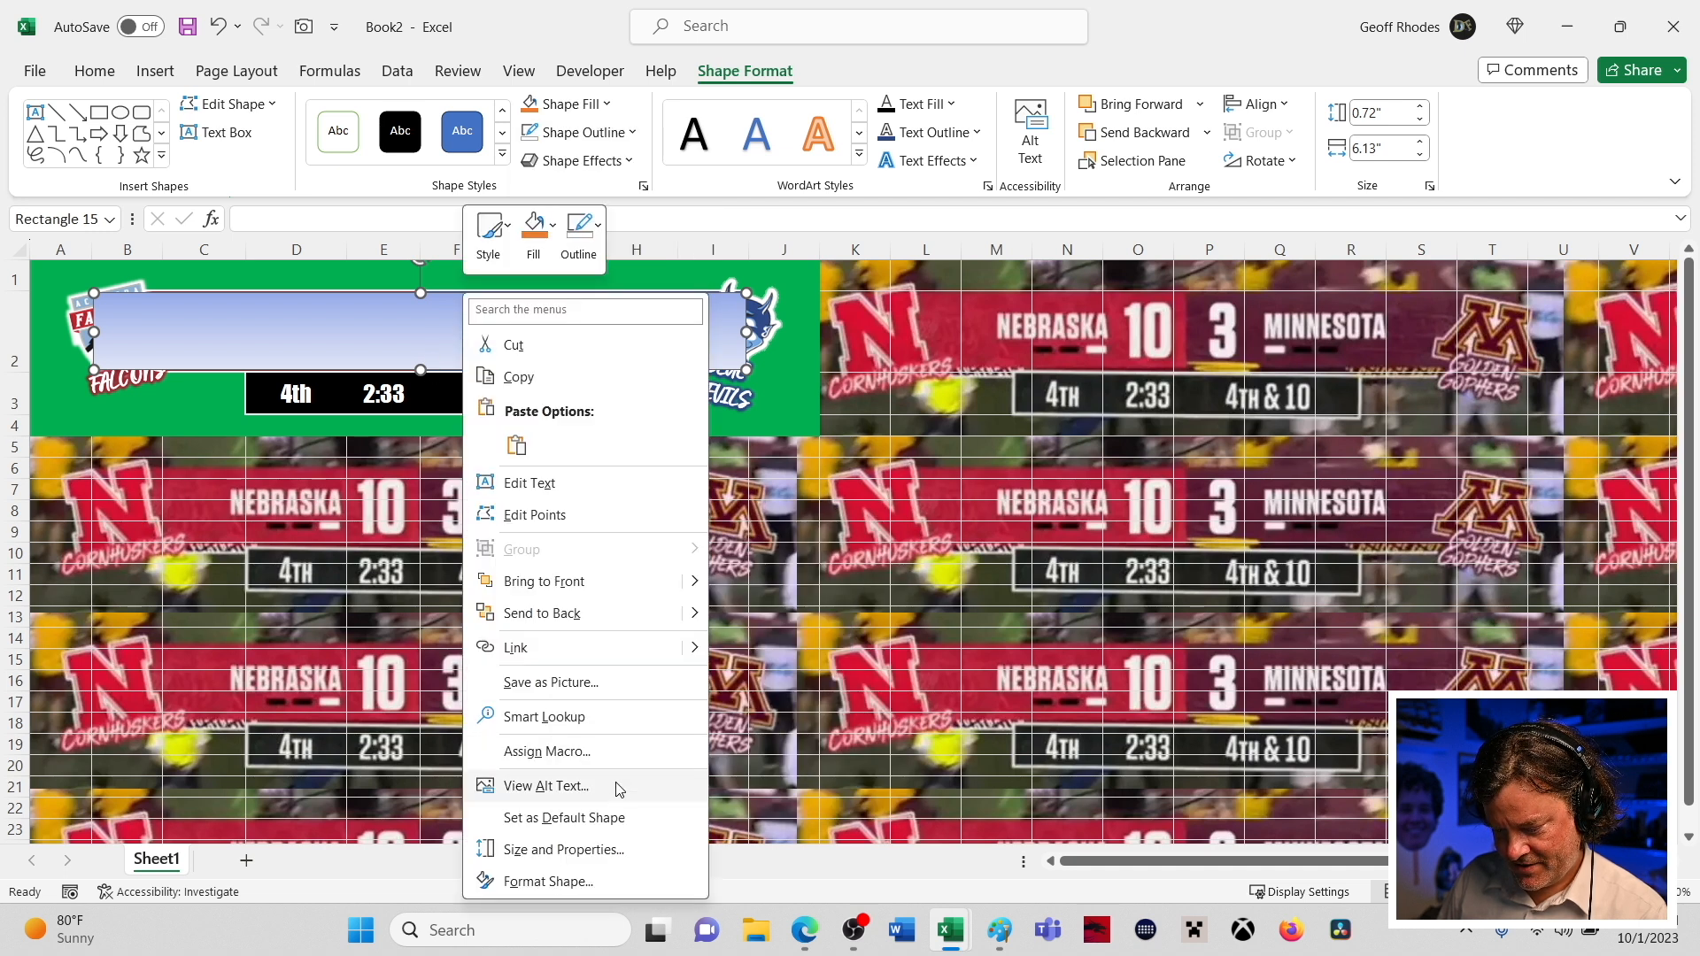
{"action": "left_click", "coordinate": [548, 881]}
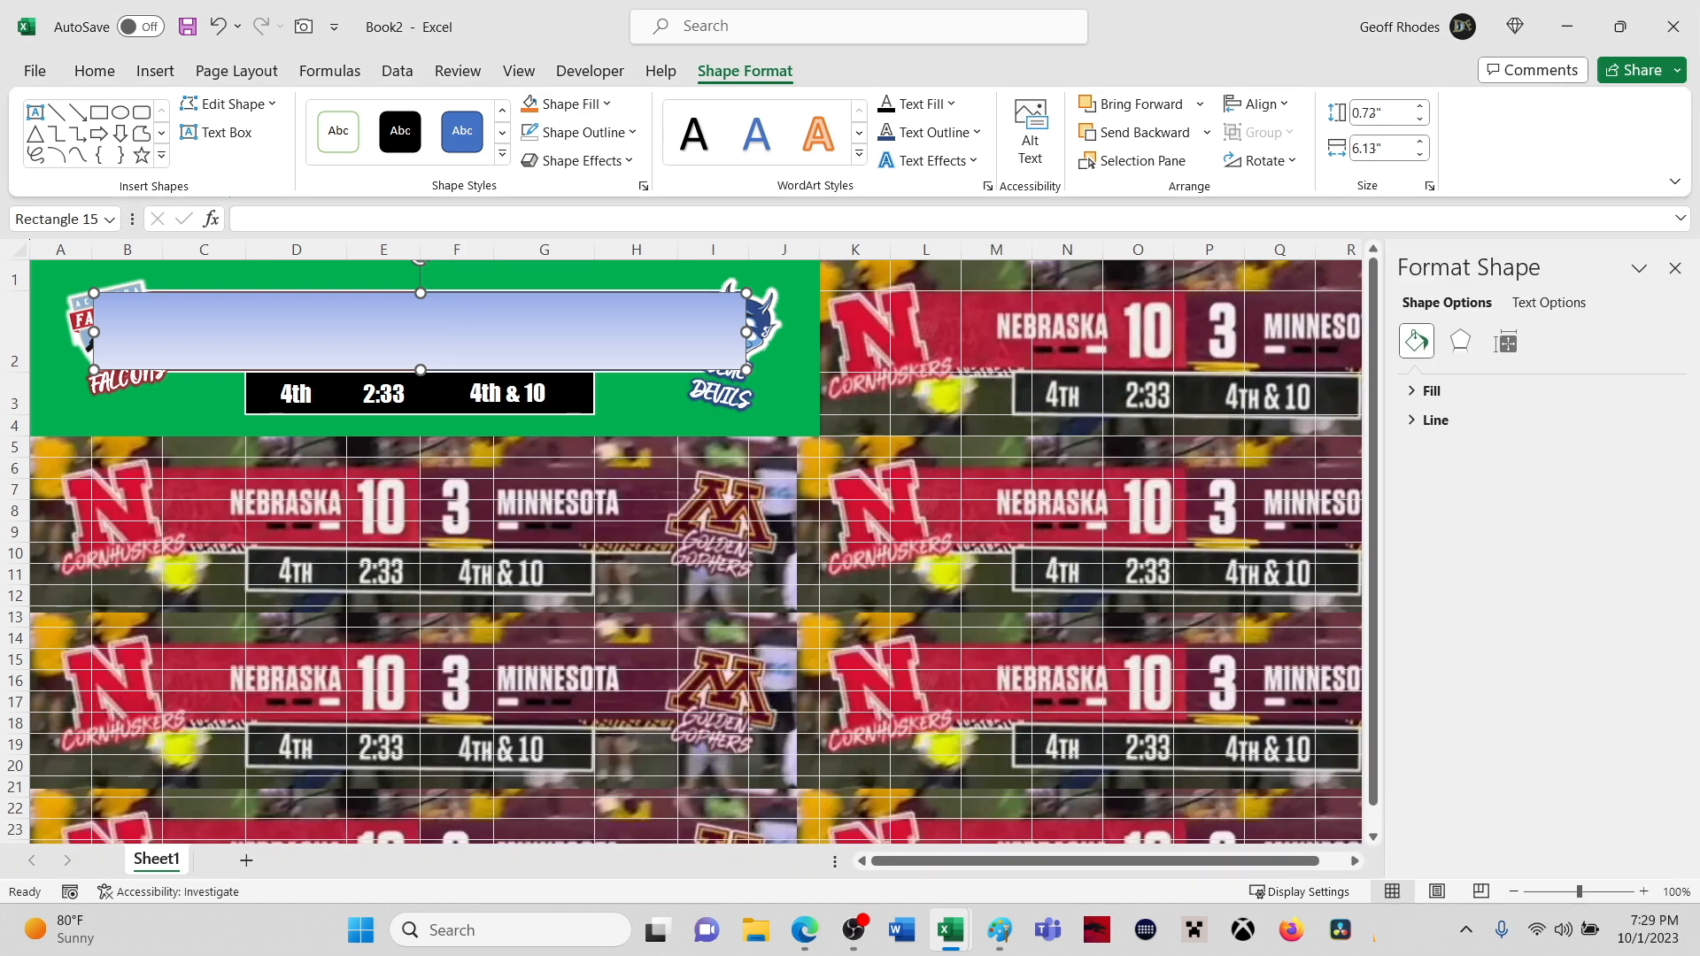
{"action": "left_click", "coordinate": [1411, 393]}
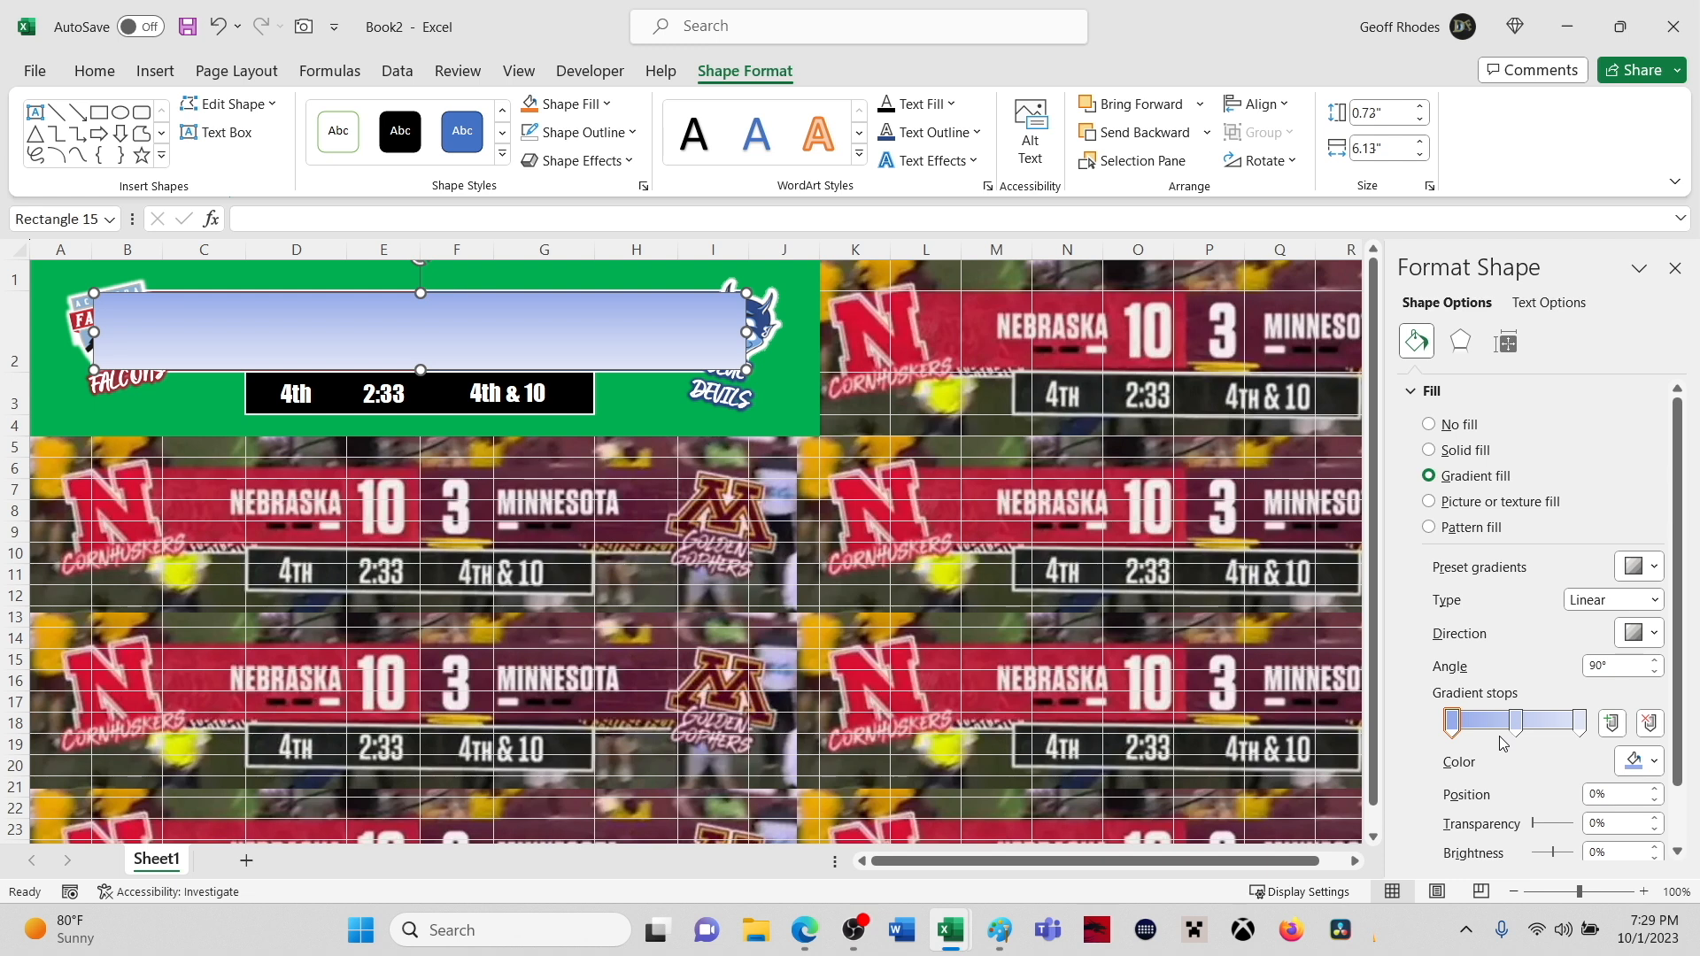
{"action": "left_click", "coordinate": [1580, 722]}
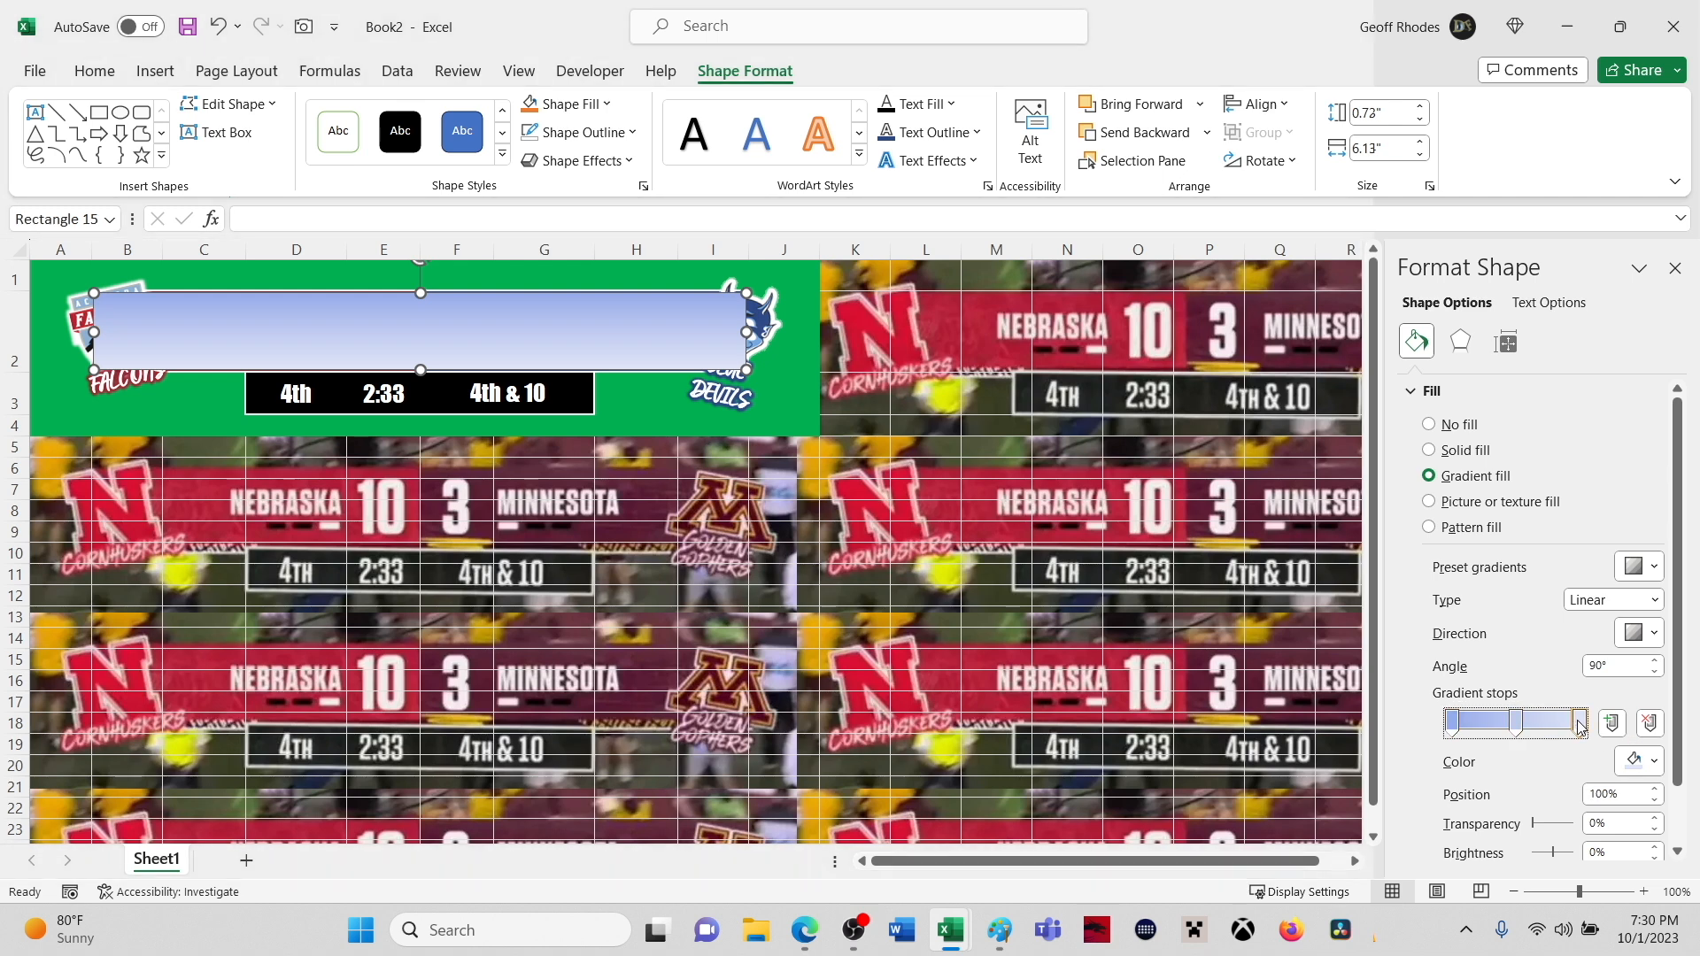
{"action": "left_click", "coordinate": [1638, 762]}
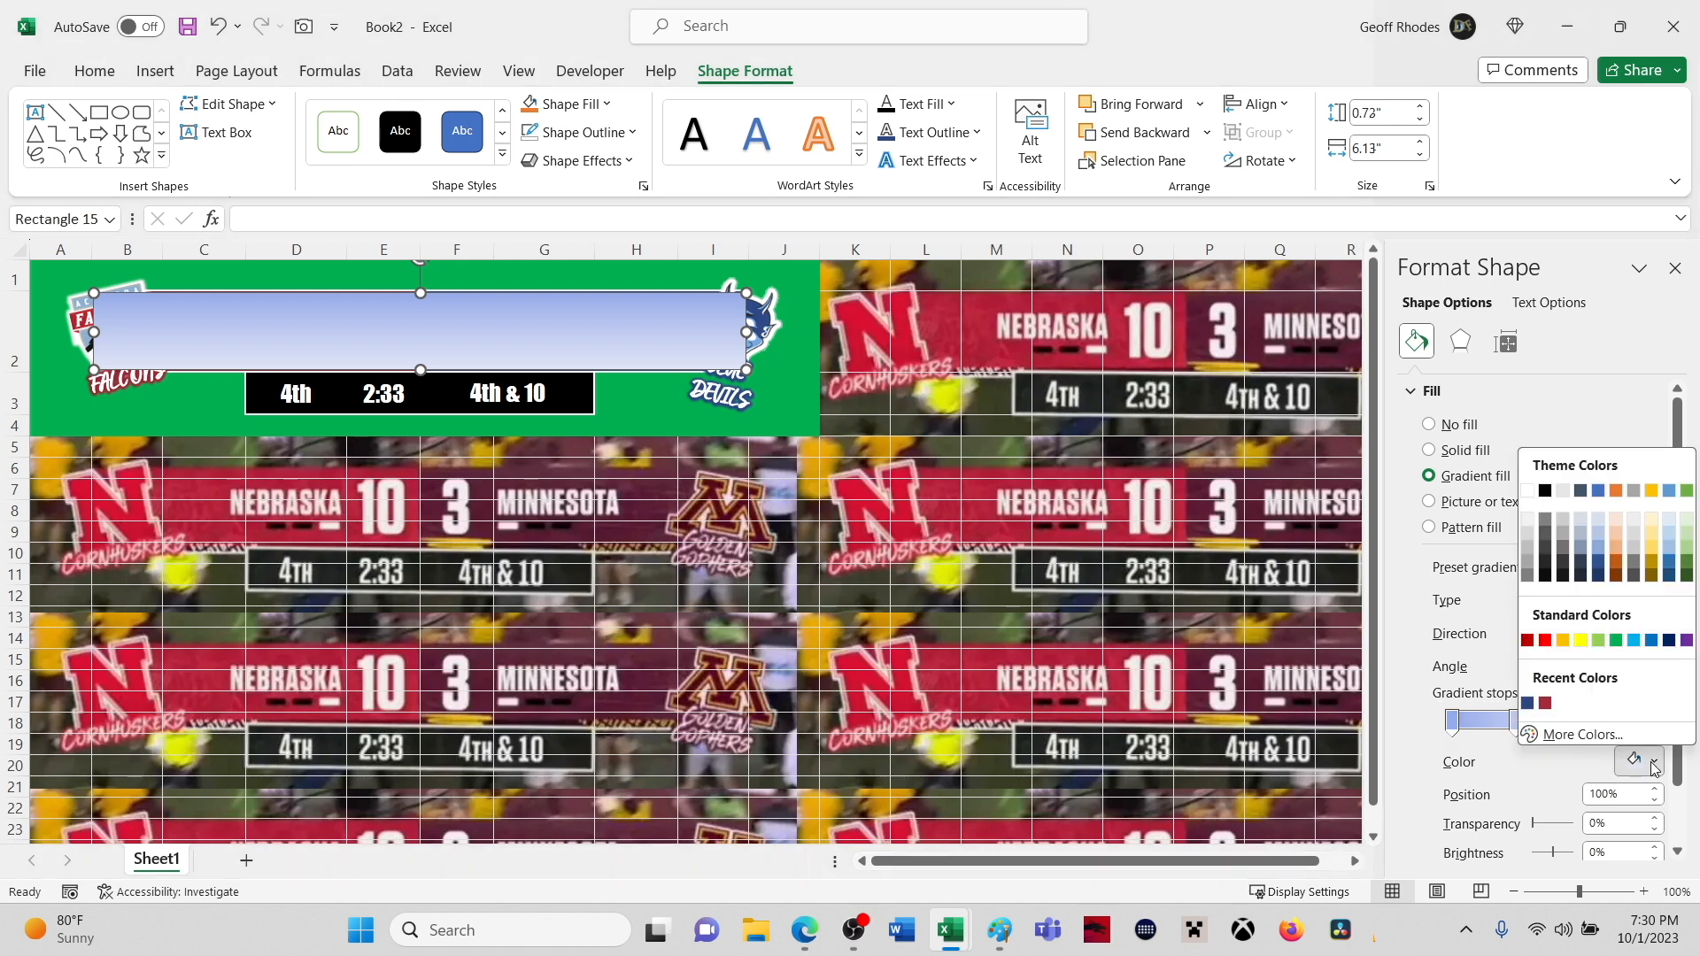
{"action": "left_click", "coordinate": [1545, 490]}
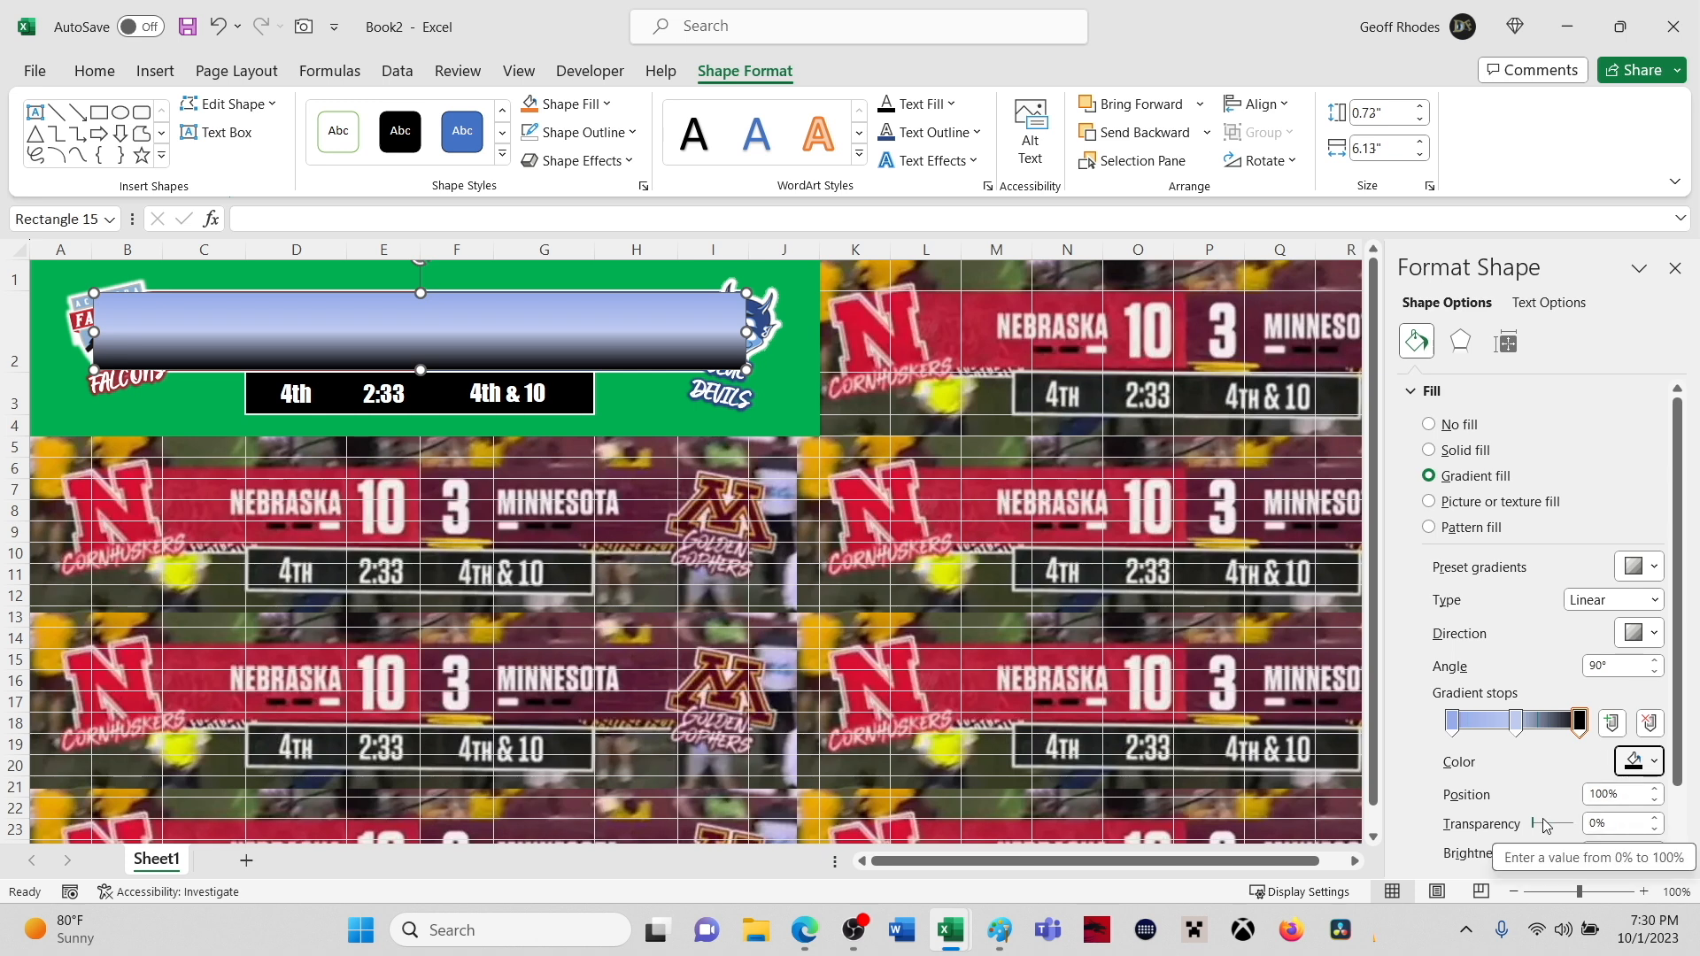
- Set the rectangle's gradient stops at positions 0% and 50% to white
{"action": "left_click", "coordinate": [1453, 722]}
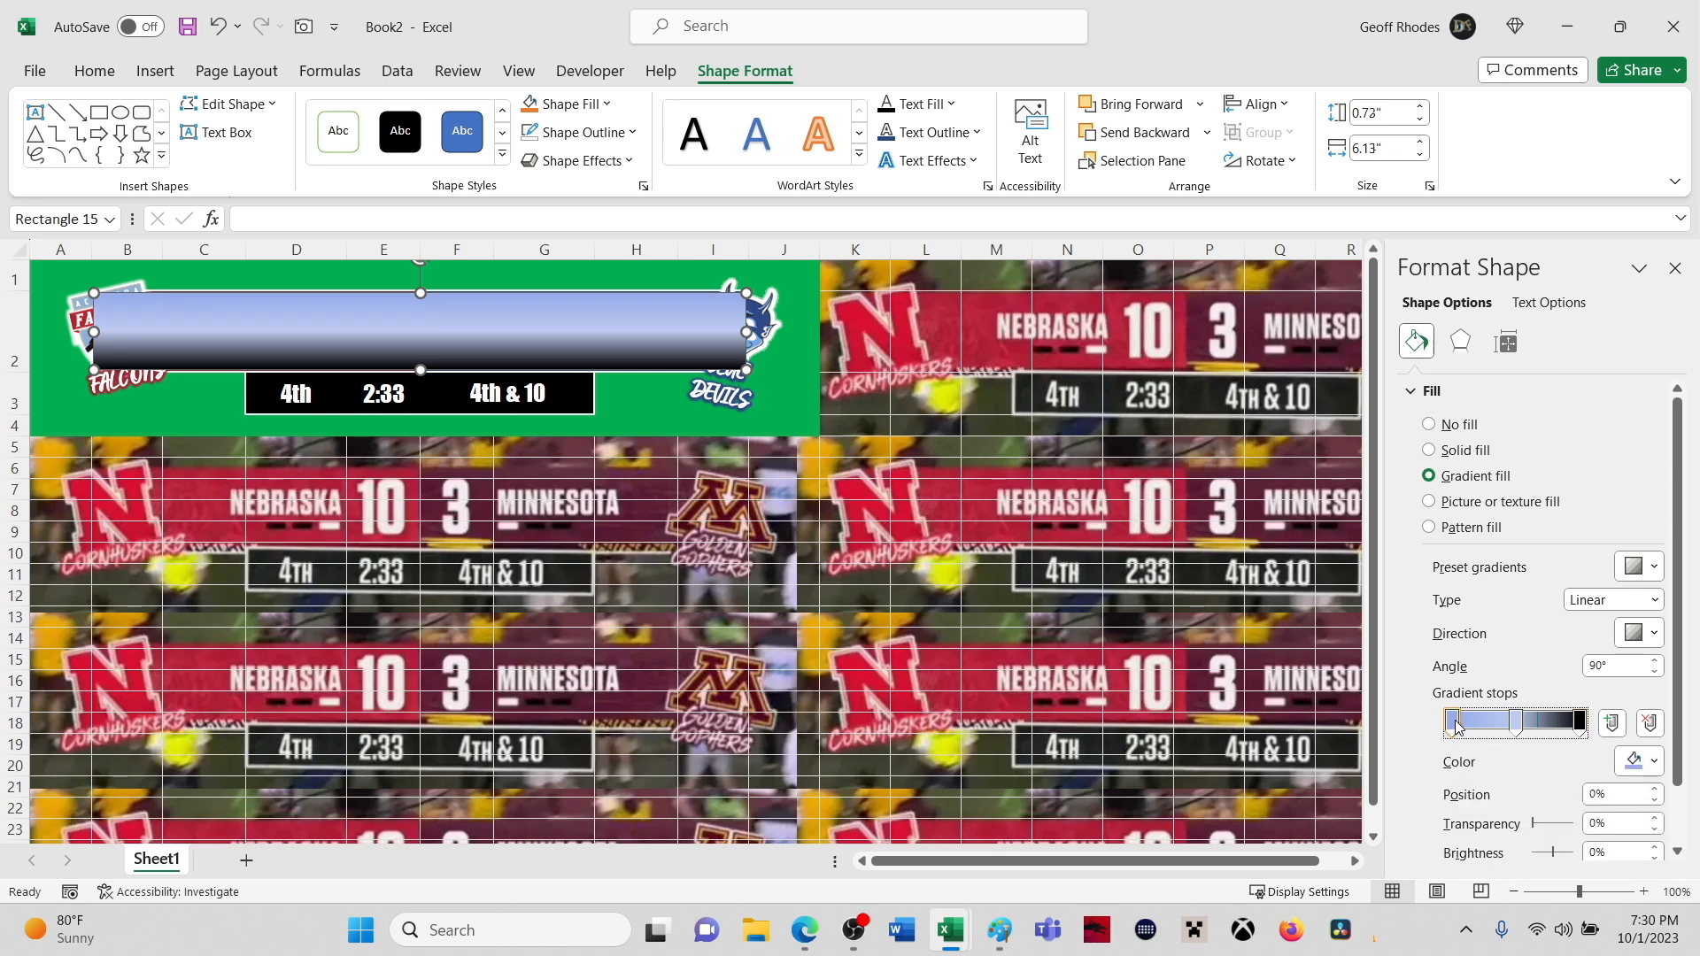
{"action": "left_click", "coordinate": [1642, 763]}
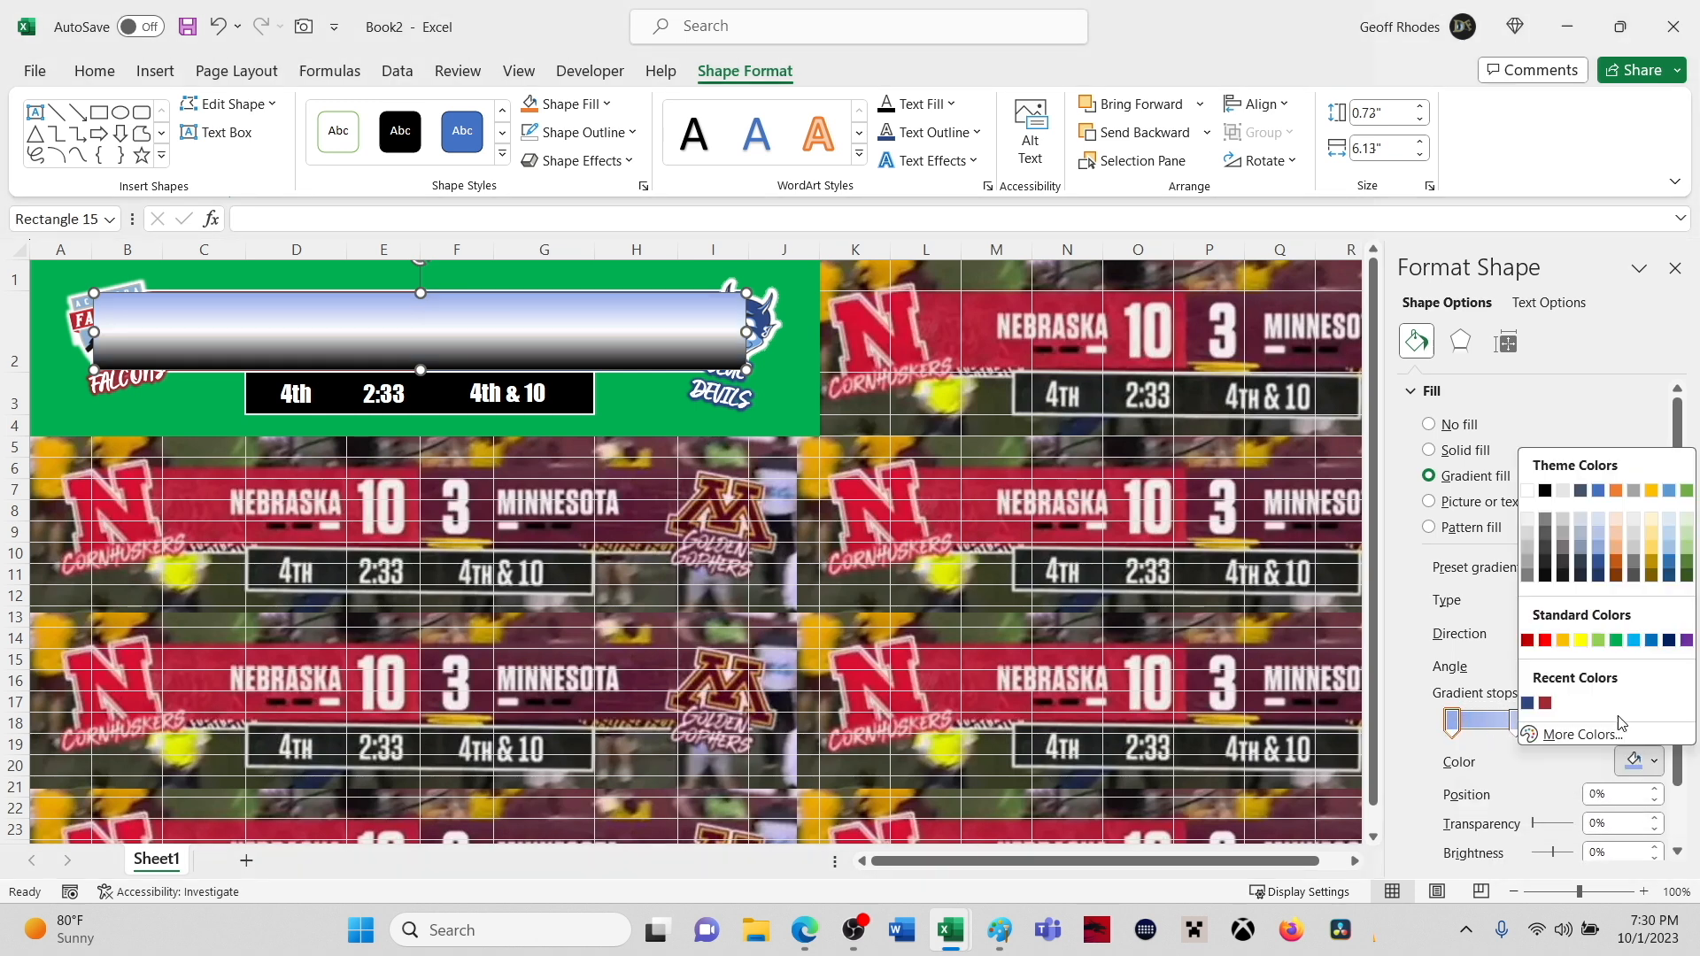
{"action": "left_click", "coordinate": [1531, 496]}
{"action": "left_click", "coordinate": [1517, 722]}
{"action": "left_click", "coordinate": [1640, 761]}
{"action": "left_click", "coordinate": [1529, 492]}
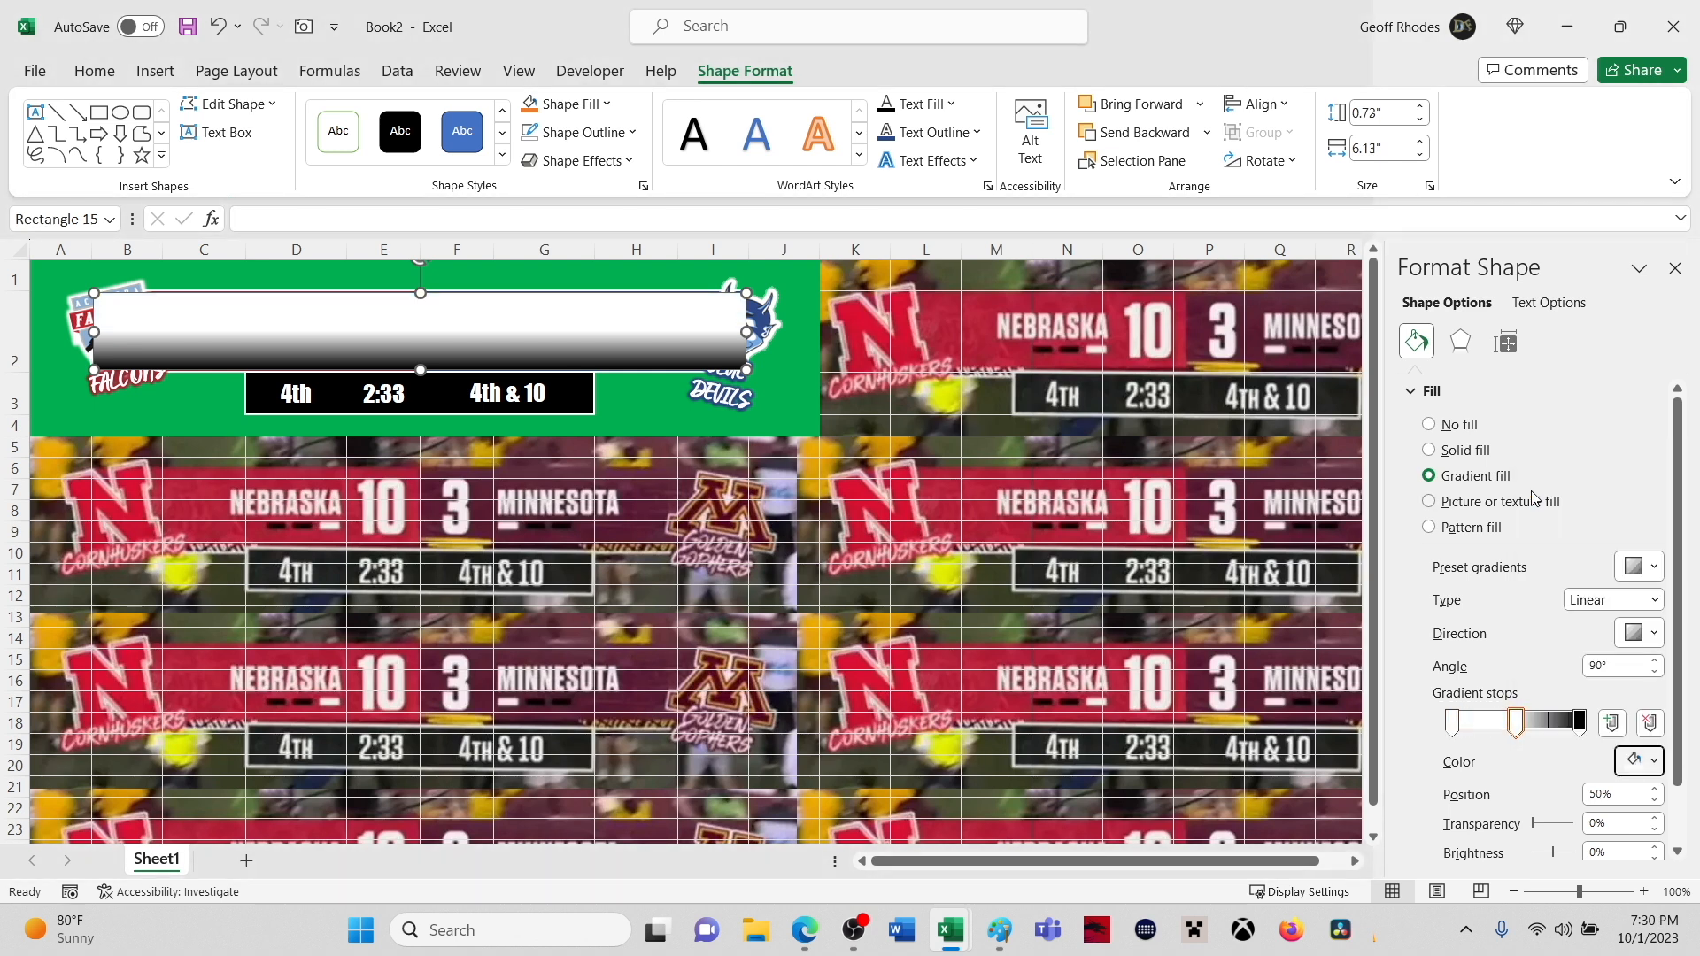
- Set the black gradient stop's transparency to 100% and both white stops' transparency to 80%
{"action": "left_click", "coordinate": [1579, 722]}
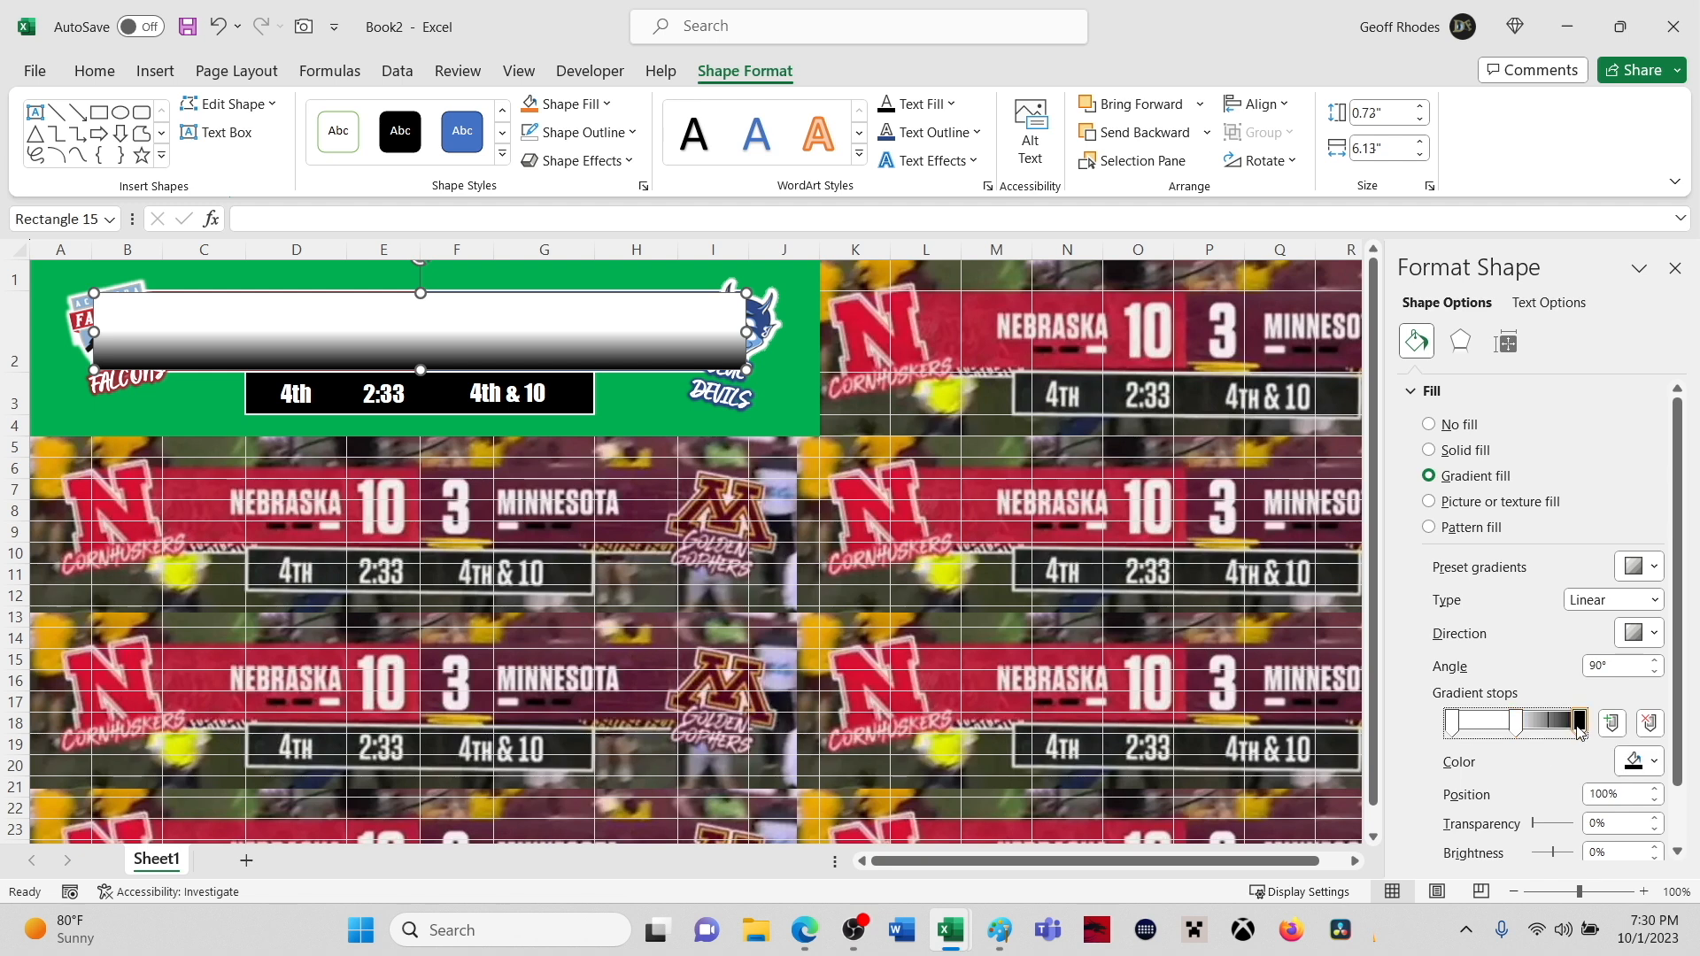
{"action": "left_click_drag", "start_coordinate": [1537, 825], "coordinate": [1576, 823]}
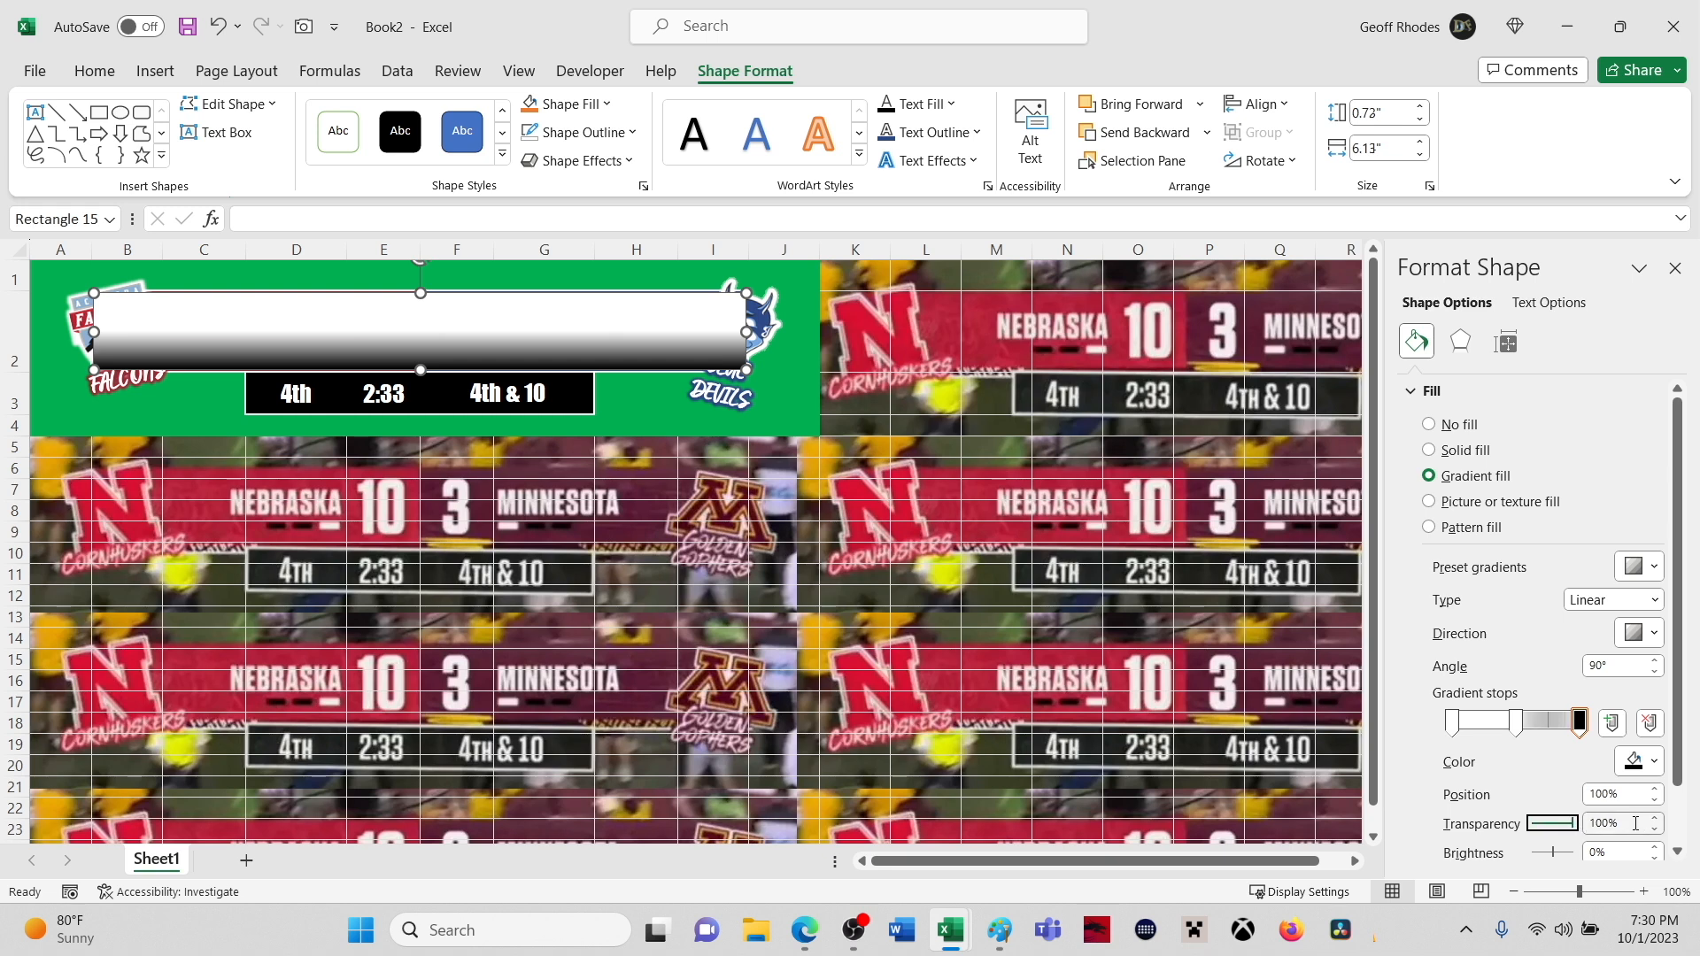
{"action": "left_click", "coordinate": [1515, 722]}
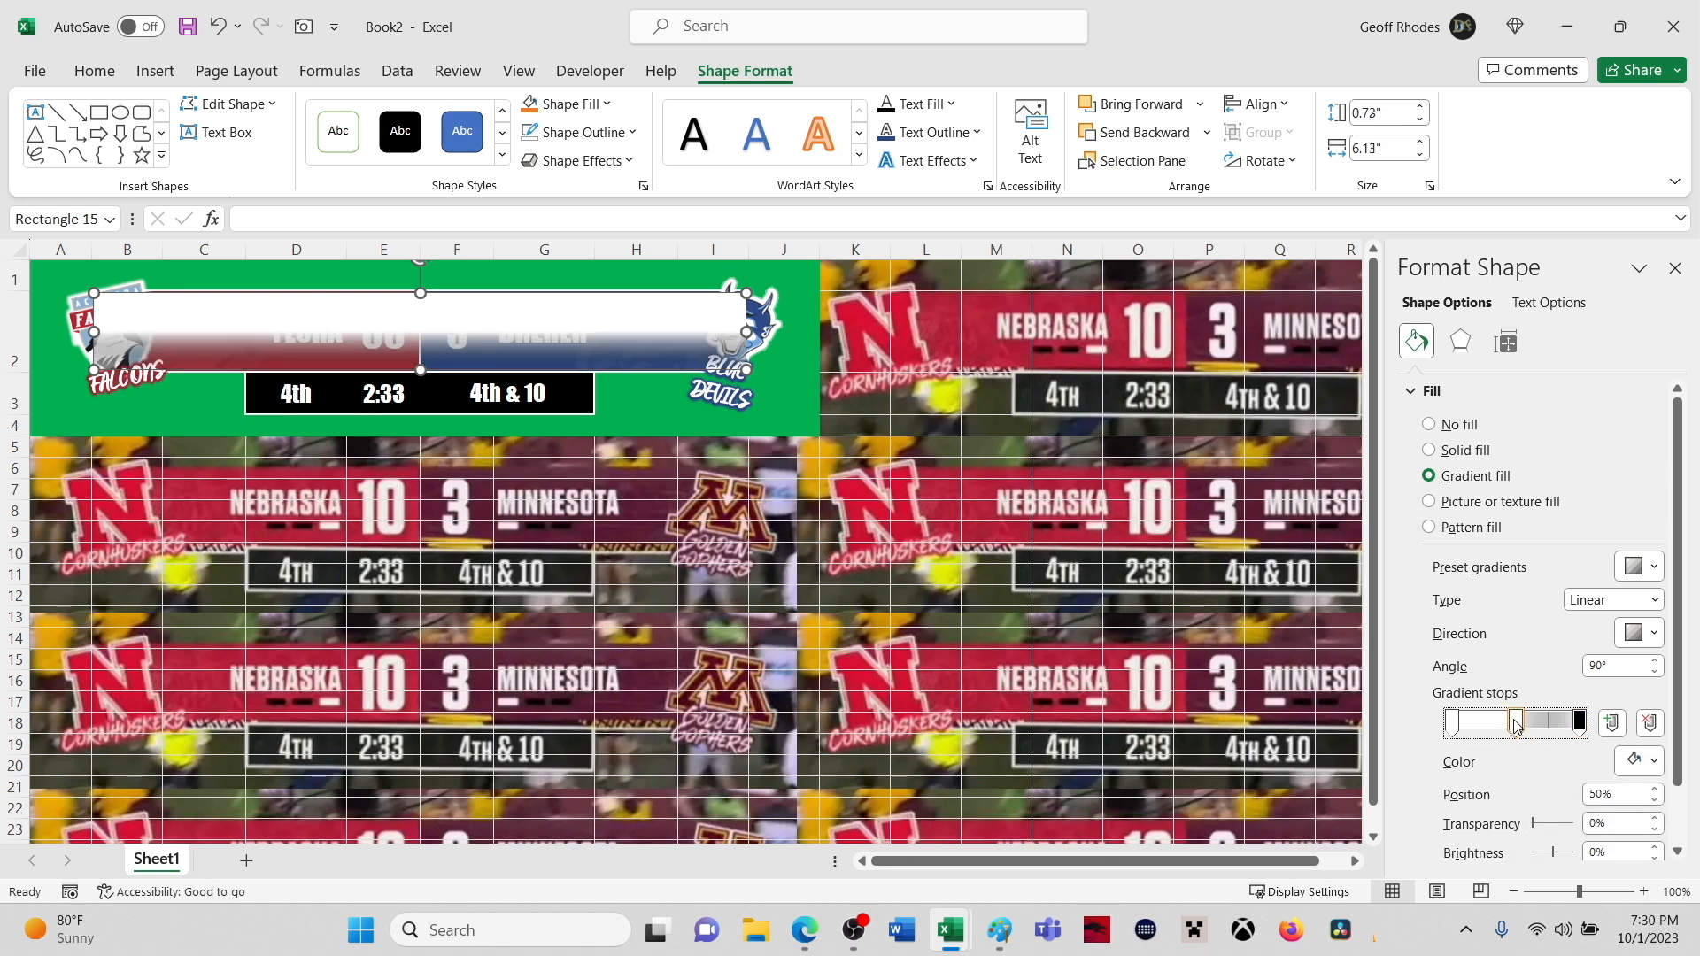
{"action": "left_click_drag", "start_coordinate": [1536, 826], "coordinate": [1570, 828]}
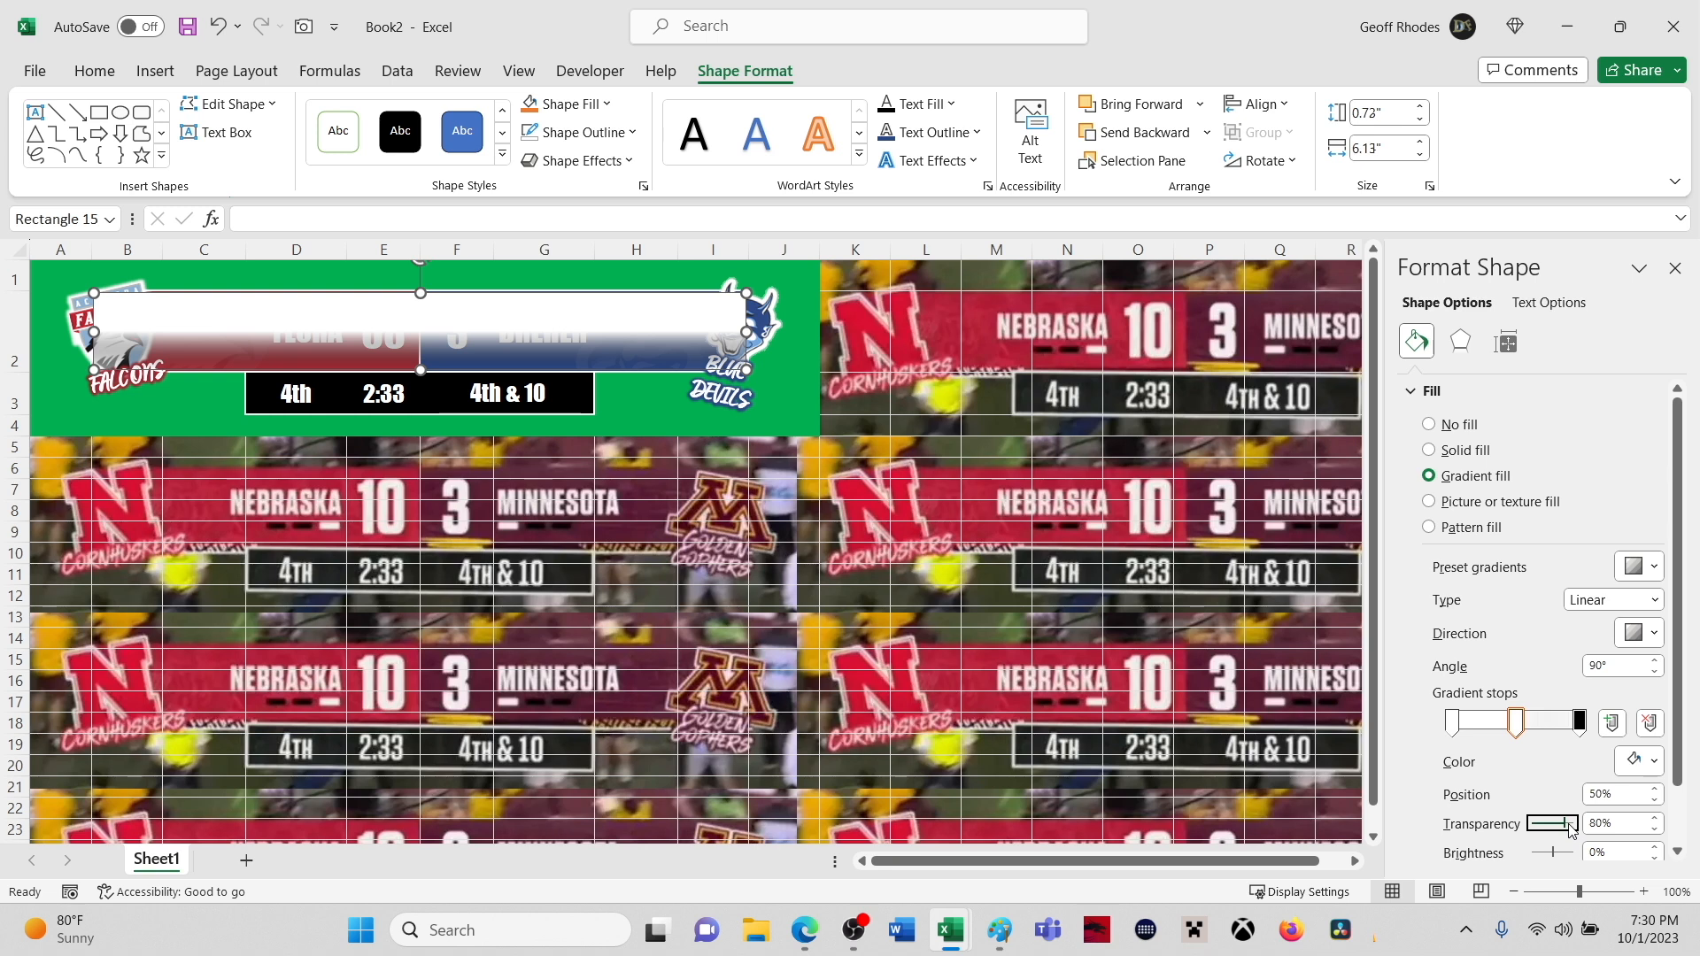
{"action": "left_click", "coordinate": [1595, 823]}
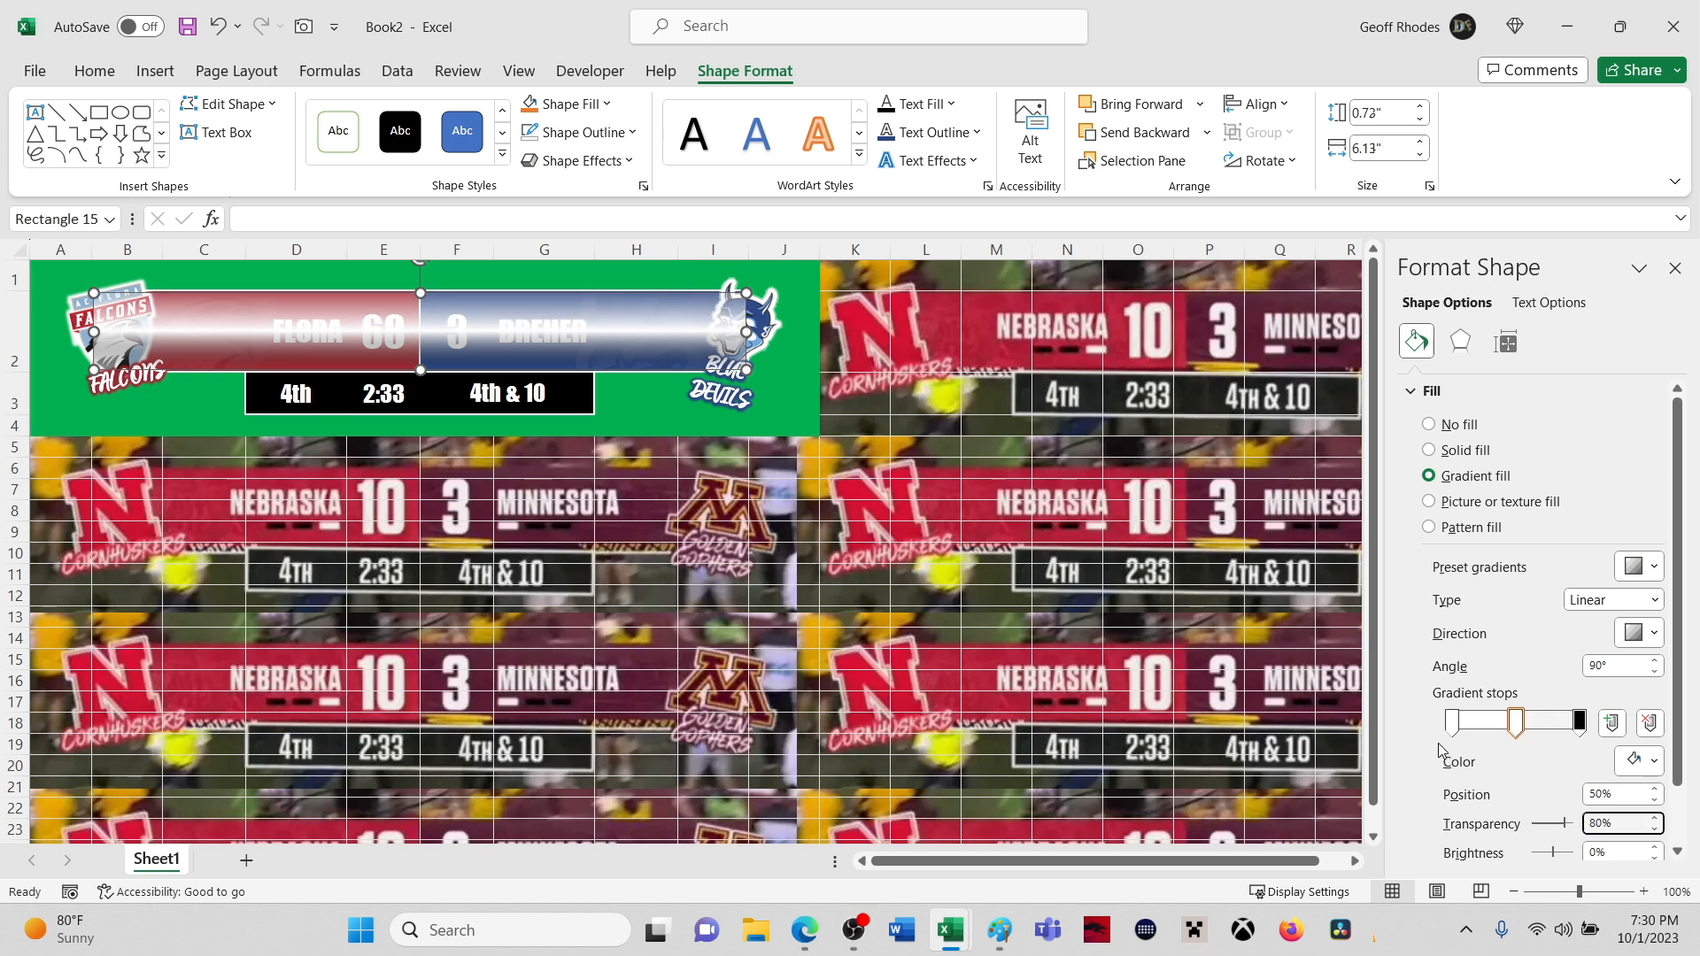
{"action": "left_click", "coordinate": [1452, 721]}
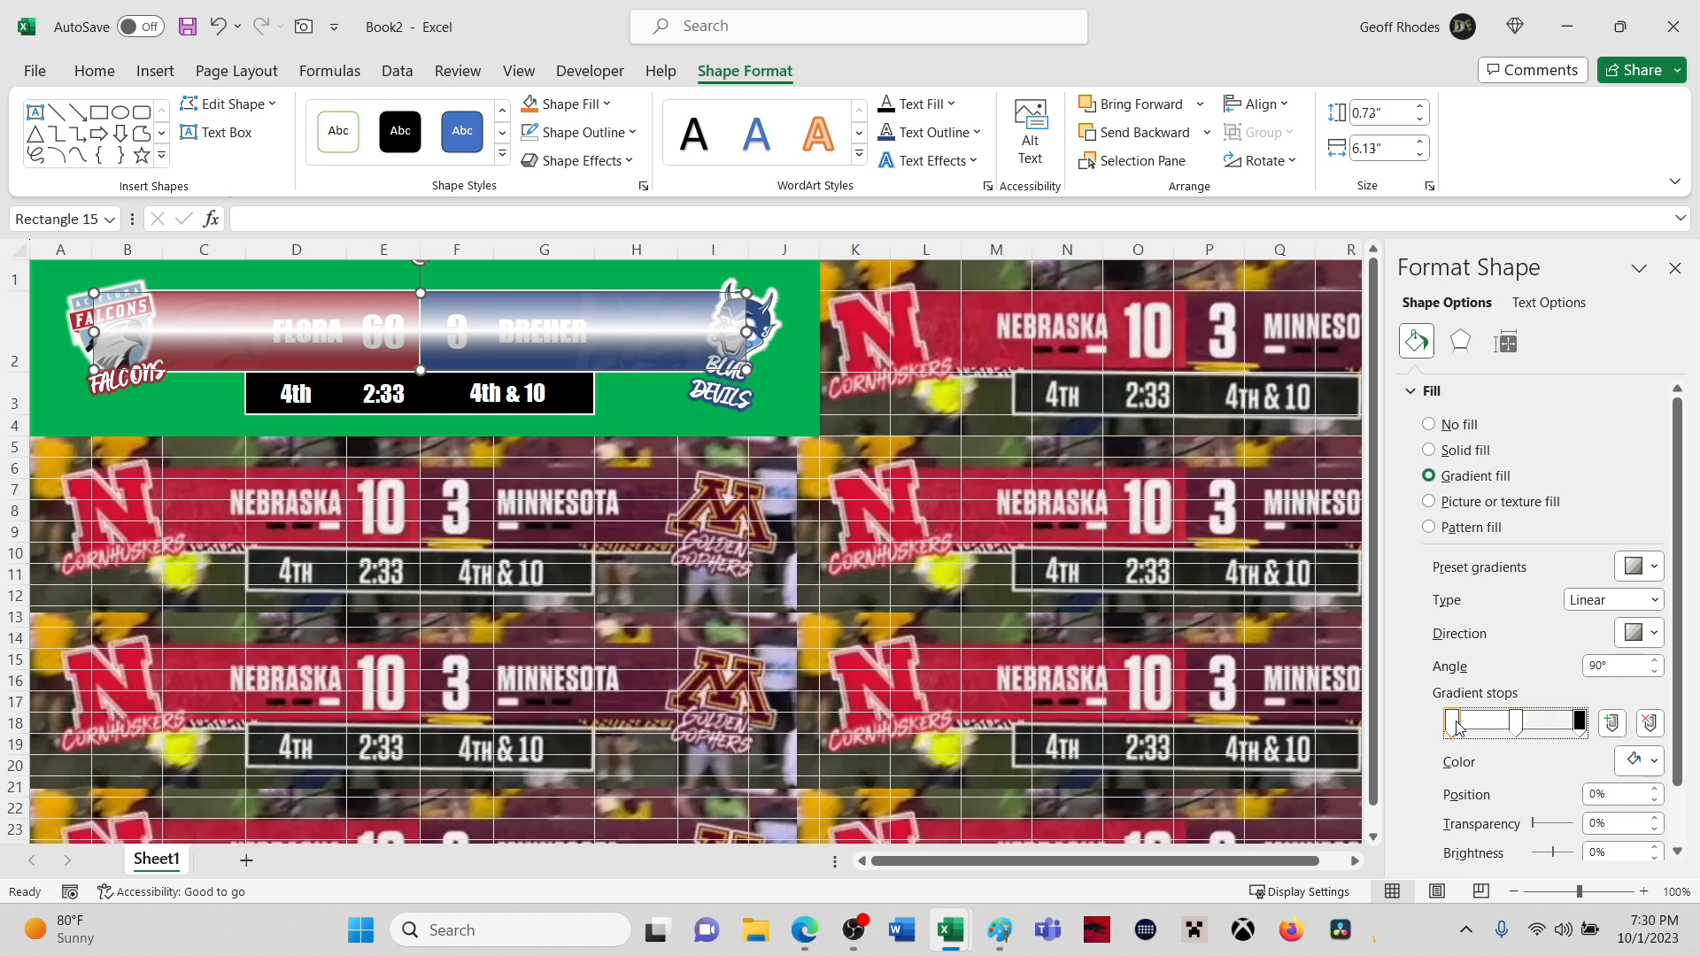
{"action": "left_click", "coordinate": [1594, 824]}
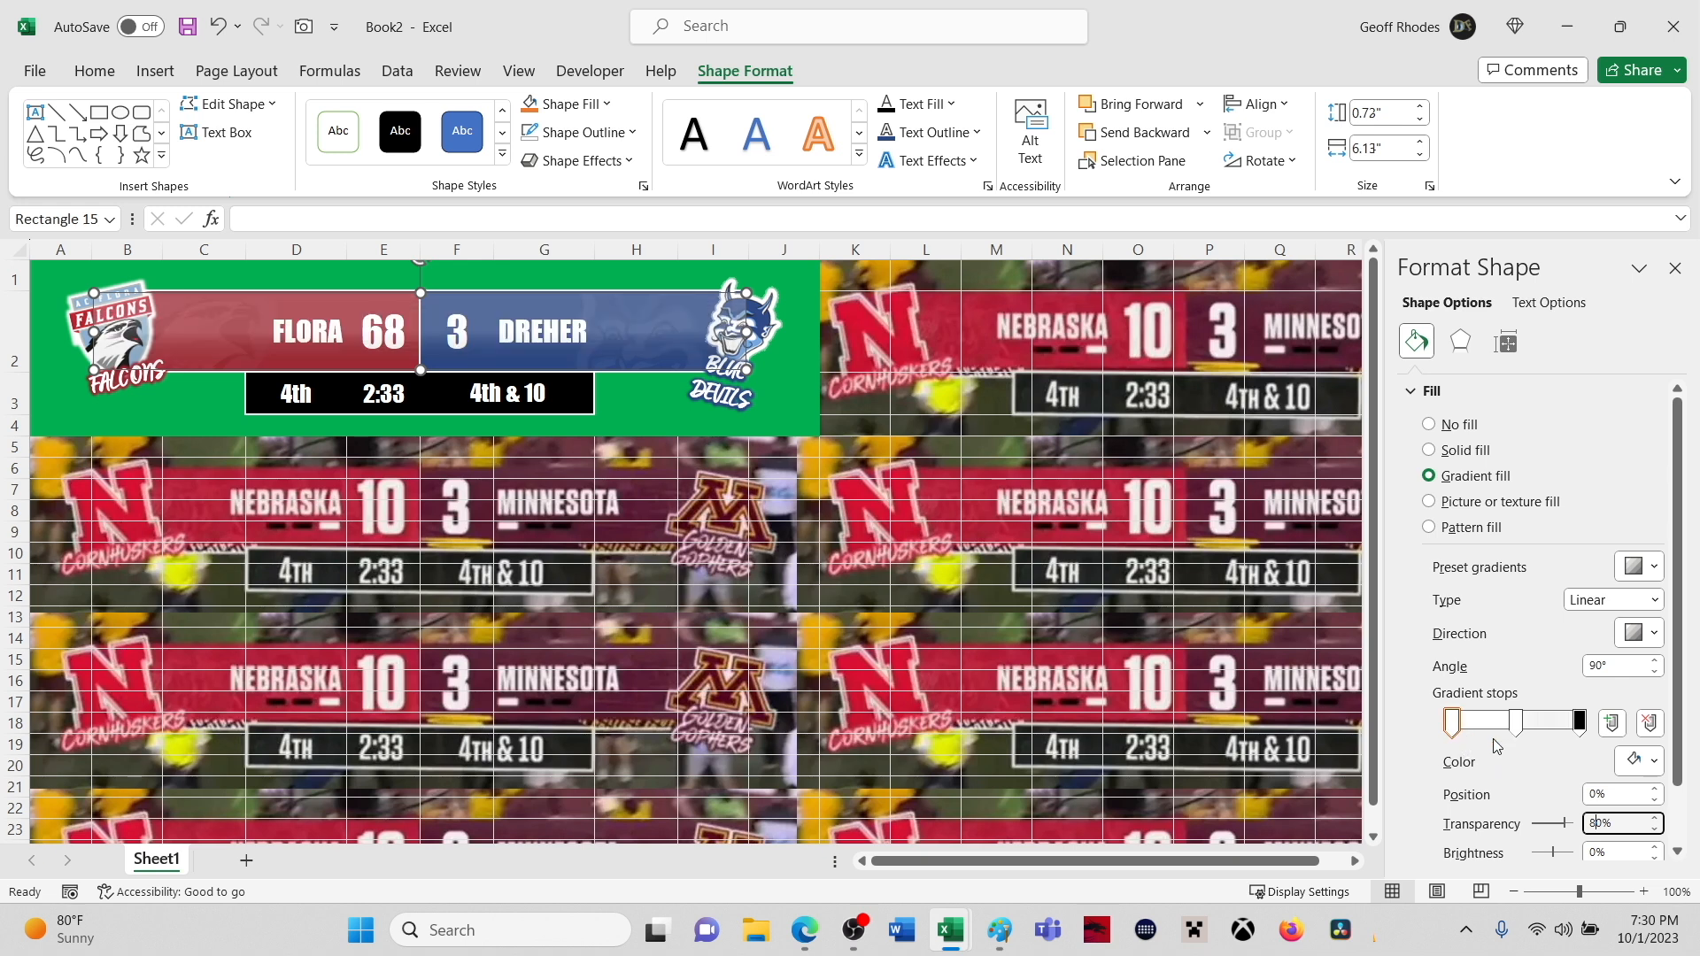
- Shift the rectangle's middle gradient stop slightly toward the 0% end, to a position just below 43%
{"action": "mouse_move", "coordinate": [1516, 725]}
{"action": "left_mouse_down"}
{"action": "mouse_move", "coordinate": [1466, 722]}
{"action": "mouse_move", "coordinate": [1509, 722]}
{"action": "left_mouse_up"}
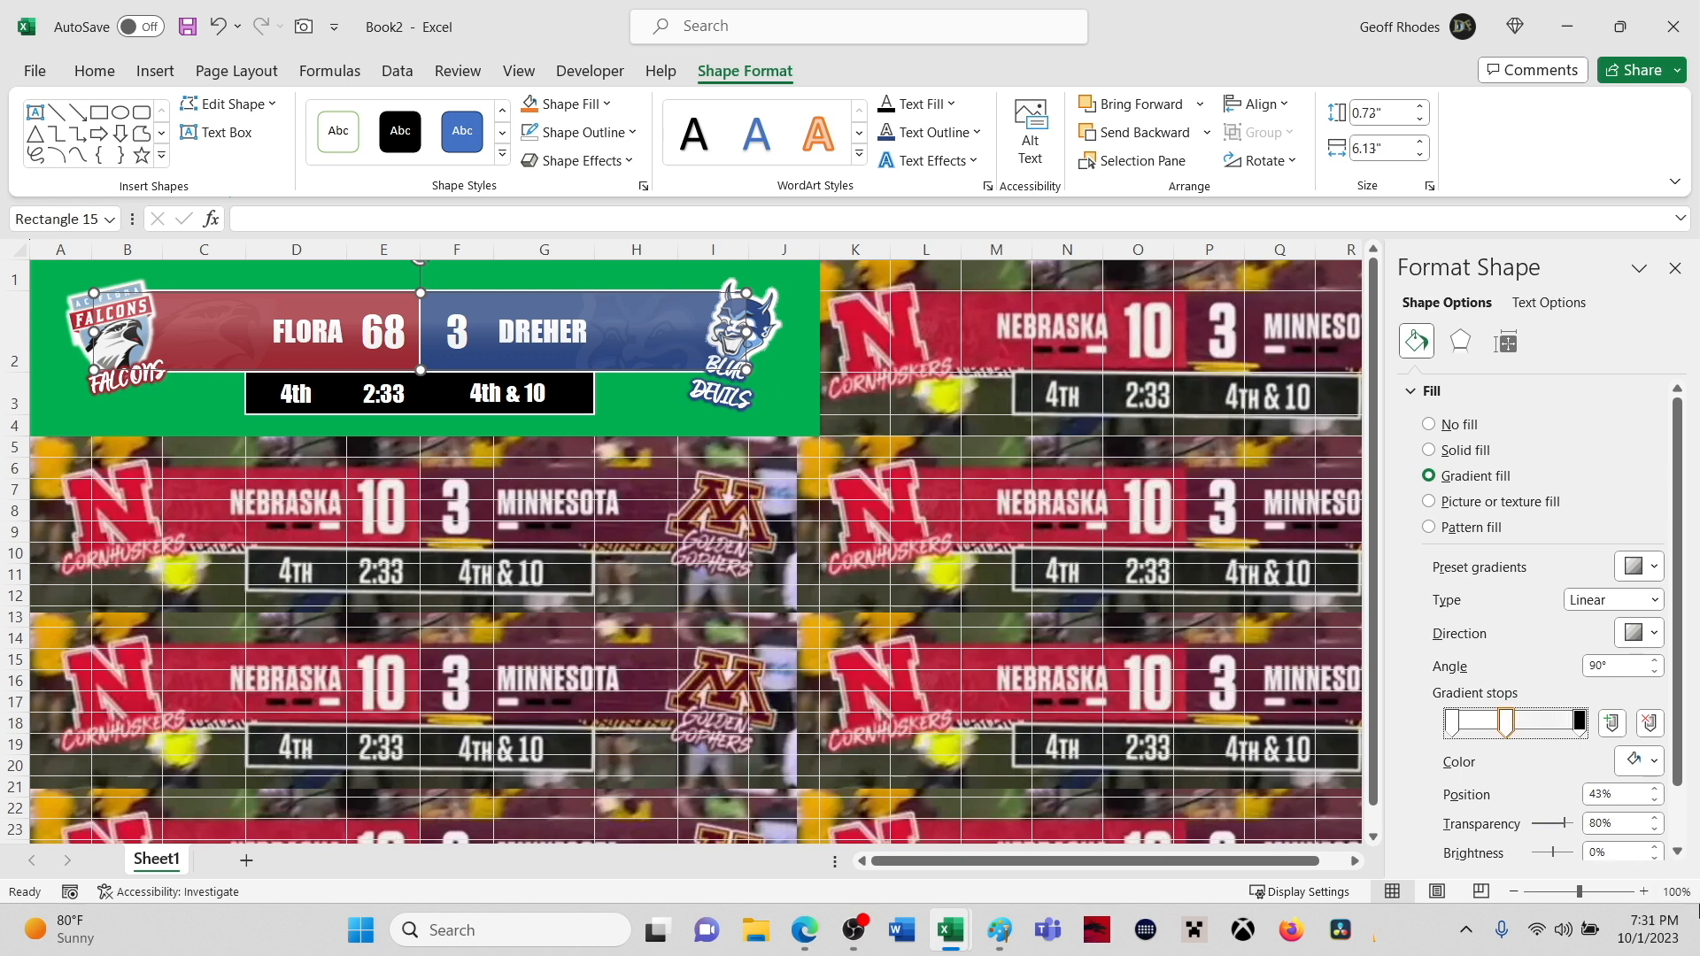
{"action": "left_click", "coordinate": [1652, 802]}
{"action": "left_click", "coordinate": [1653, 802]}
{"action": "left_click", "coordinate": [1652, 802]}
{"action": "left_click", "coordinate": [420, 561]}
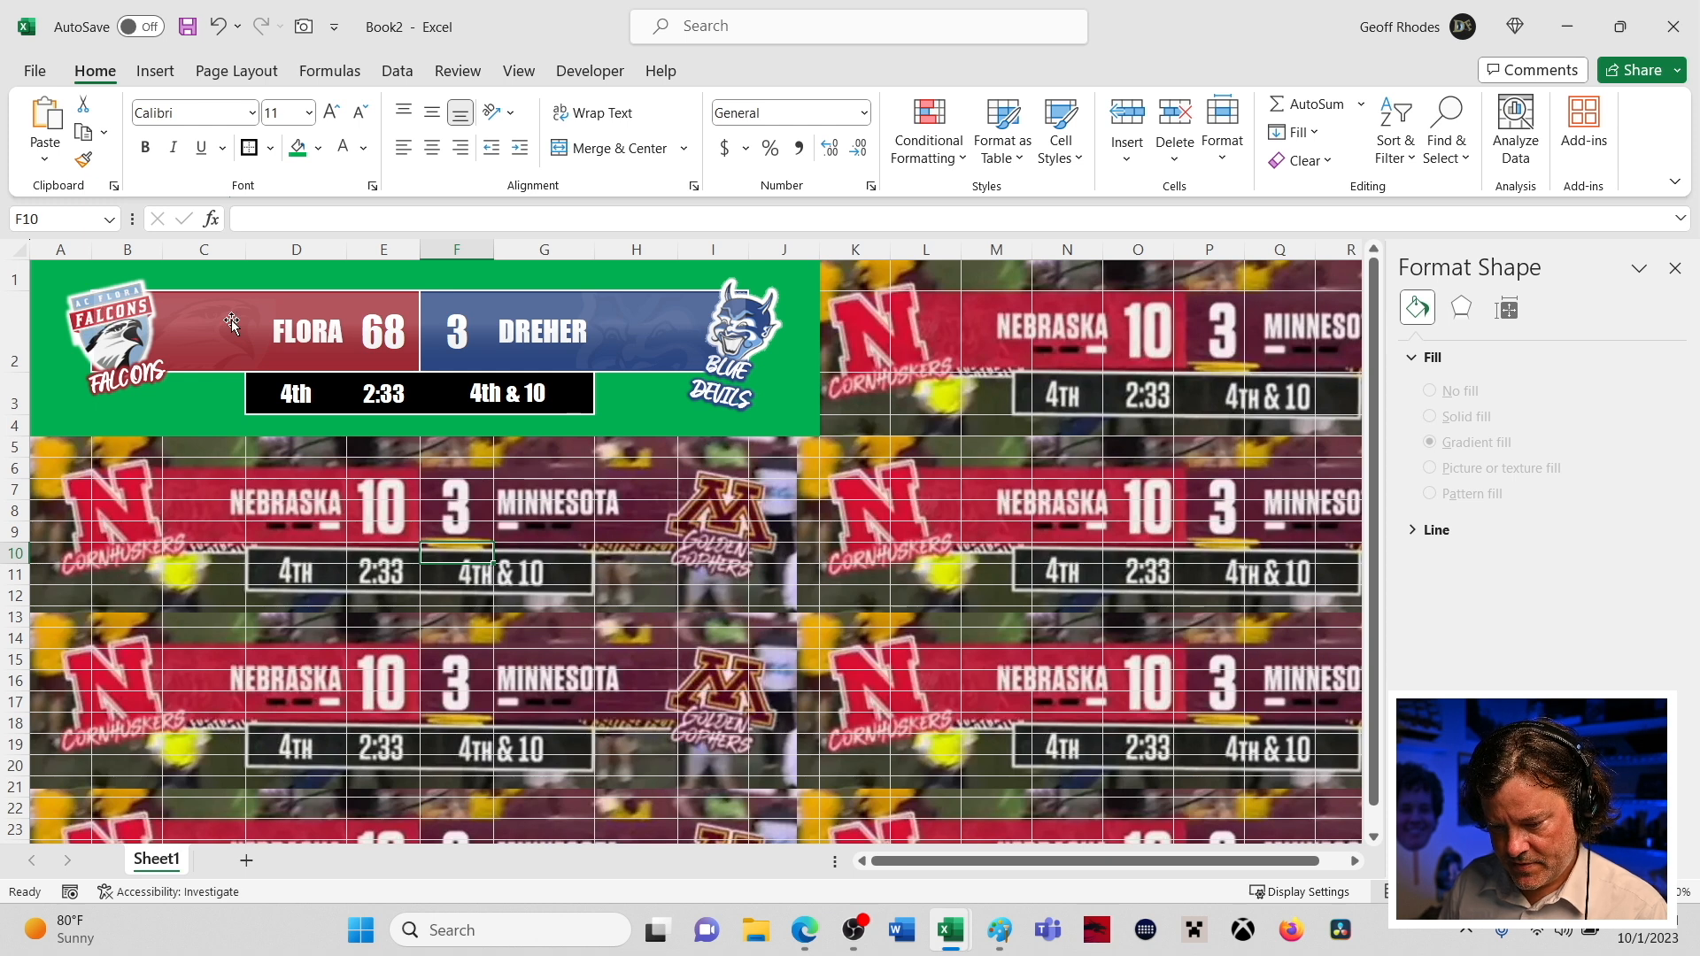
- Close the shape formatting options and send the gradient rectangle to the back, behind the other scoreboard objects
{"action": "left_click", "coordinate": [677, 319]}
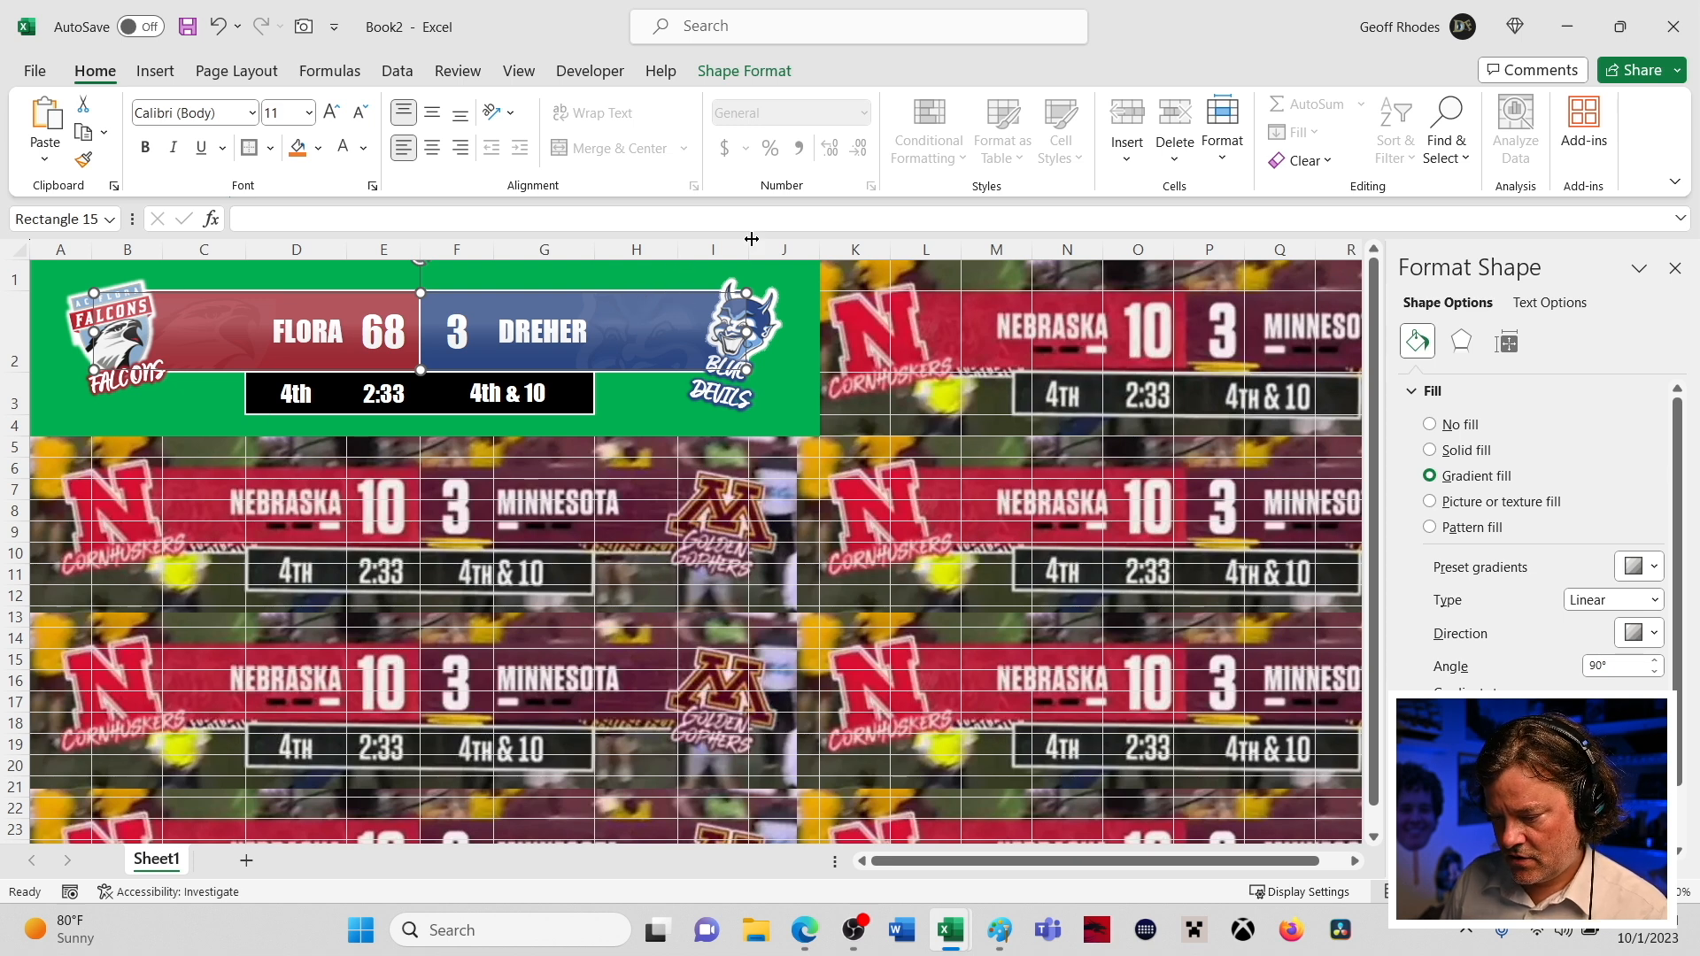
{"action": "left_click", "coordinate": [1675, 267]}
{"action": "left_click", "coordinate": [726, 73]}
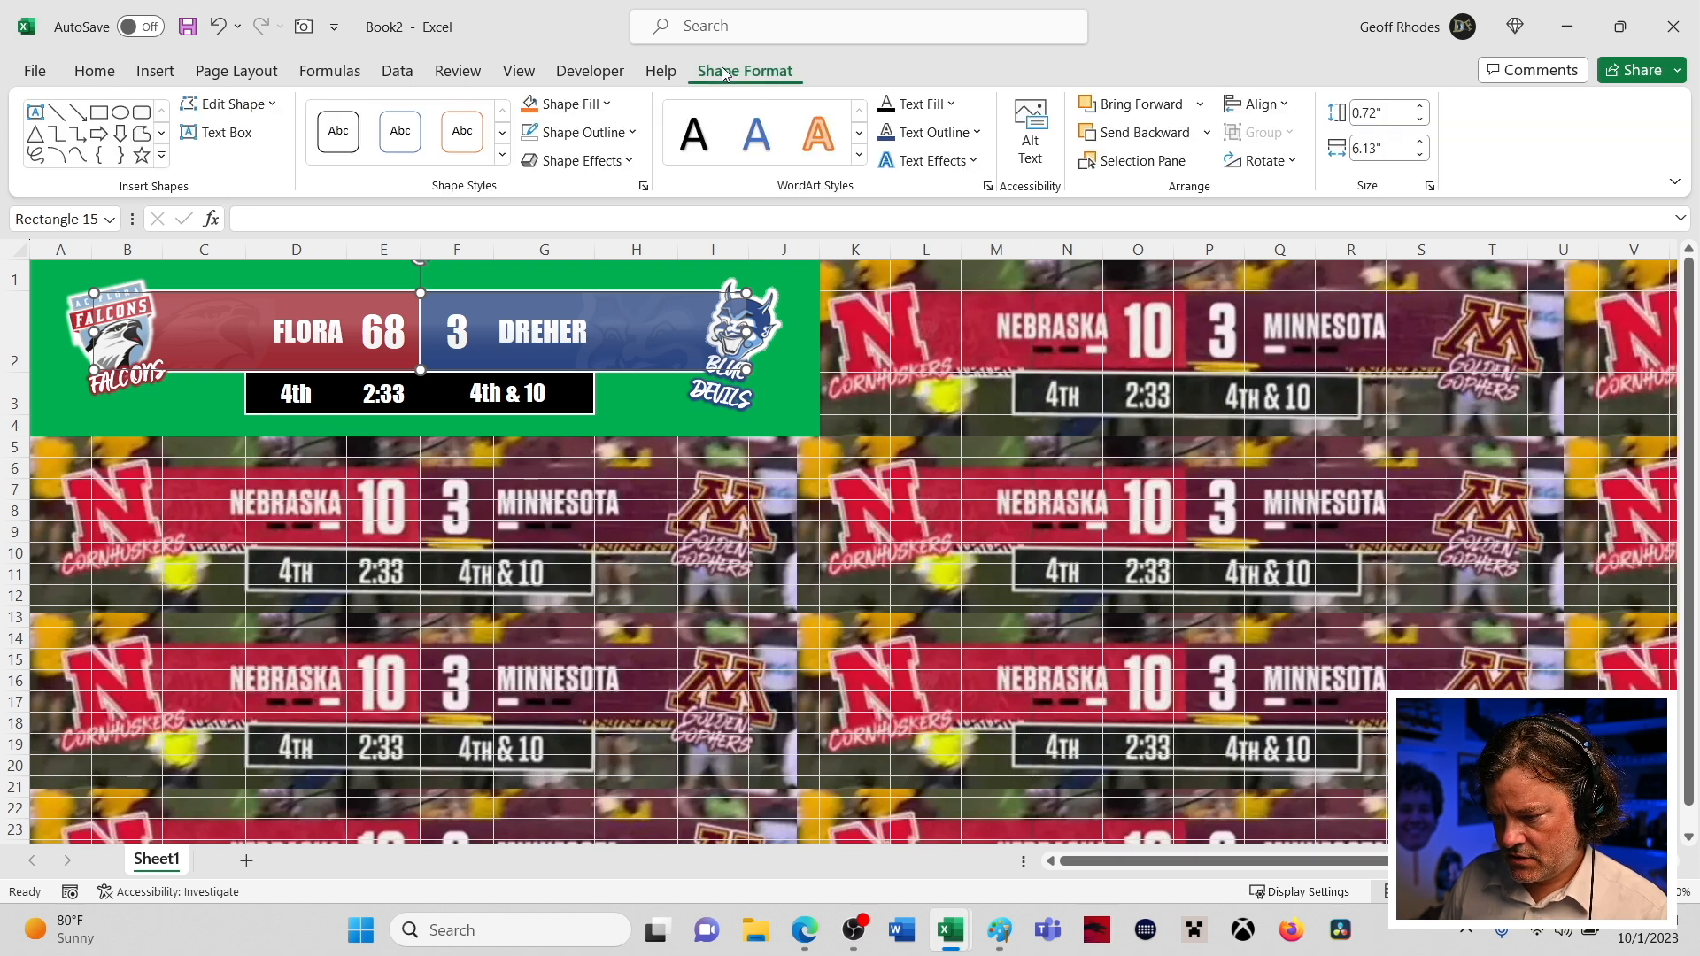
{"action": "left_click", "coordinate": [1210, 133]}
{"action": "left_click", "coordinate": [1114, 194]}
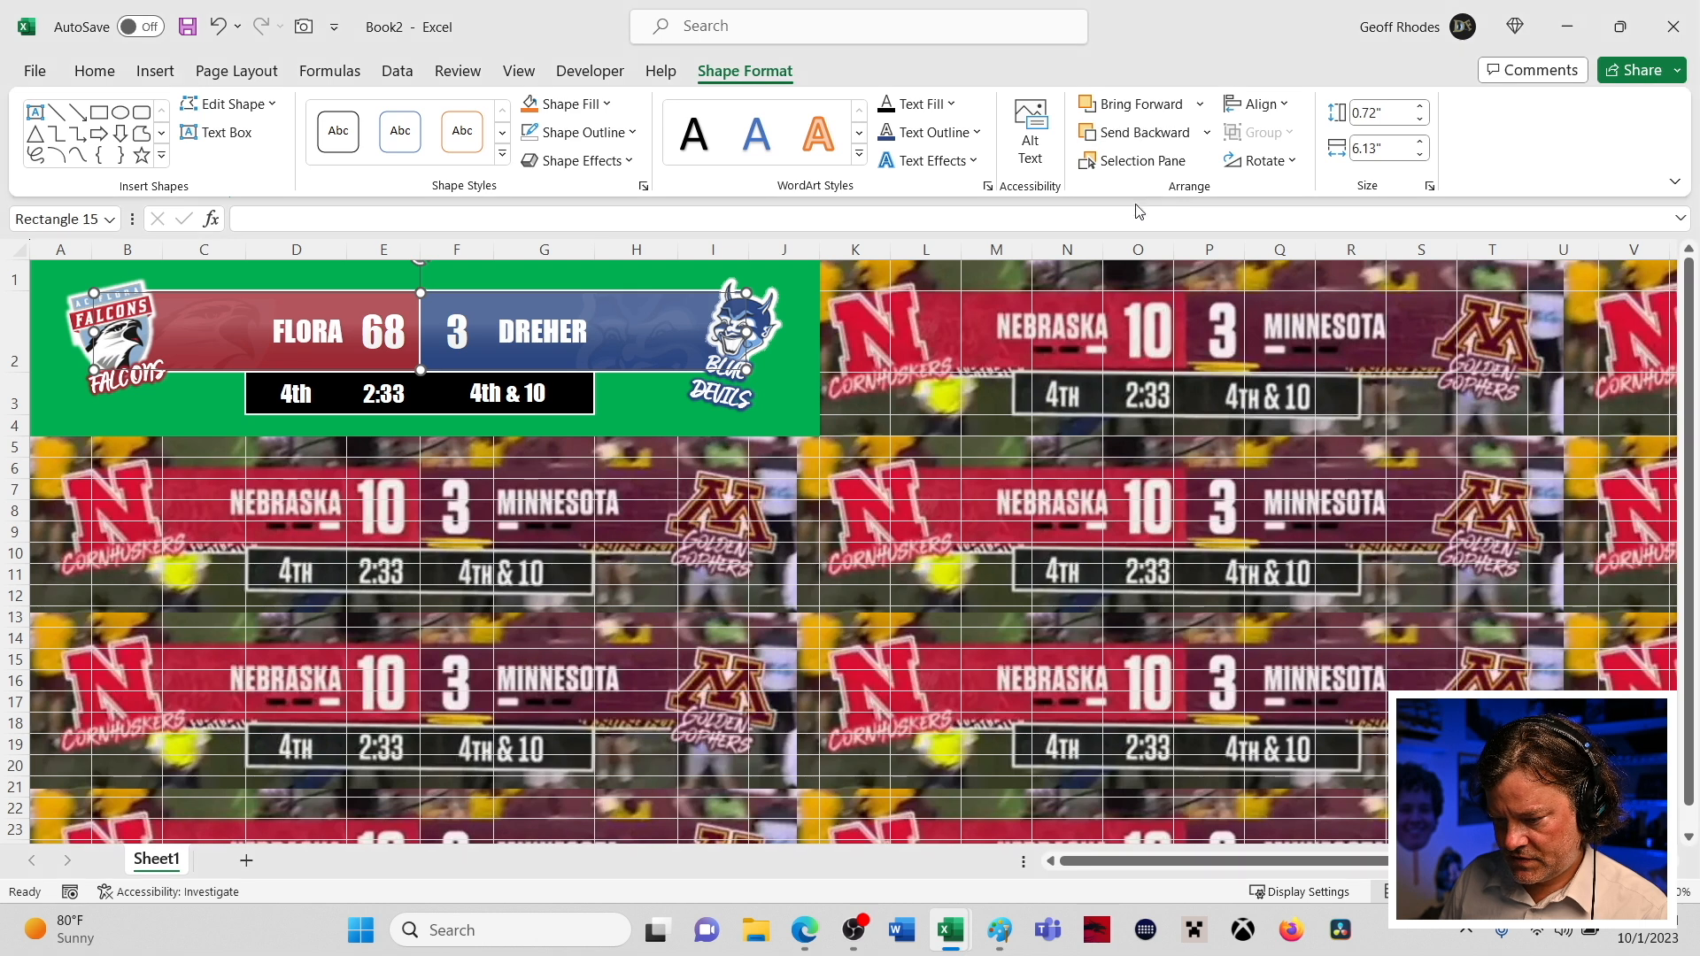
{"action": "left_click", "coordinate": [168, 508]}
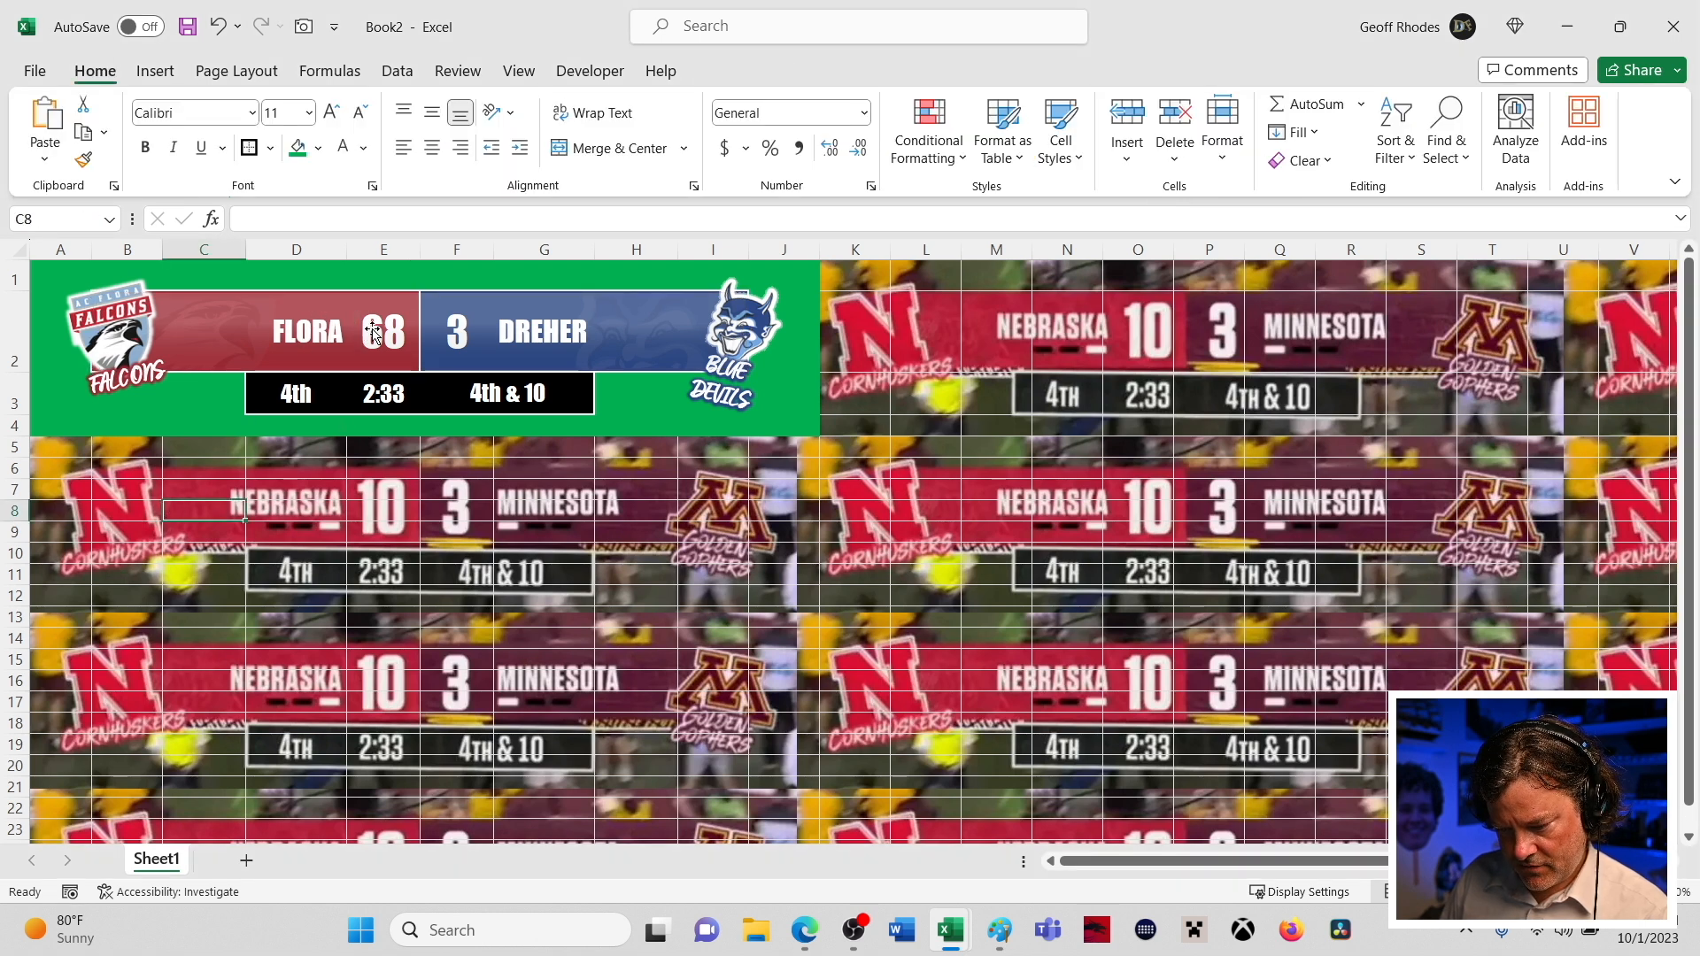
- Send the FLORA and DREHER team name text boxes to the back
{"action": "left_click", "coordinate": [316, 333]}
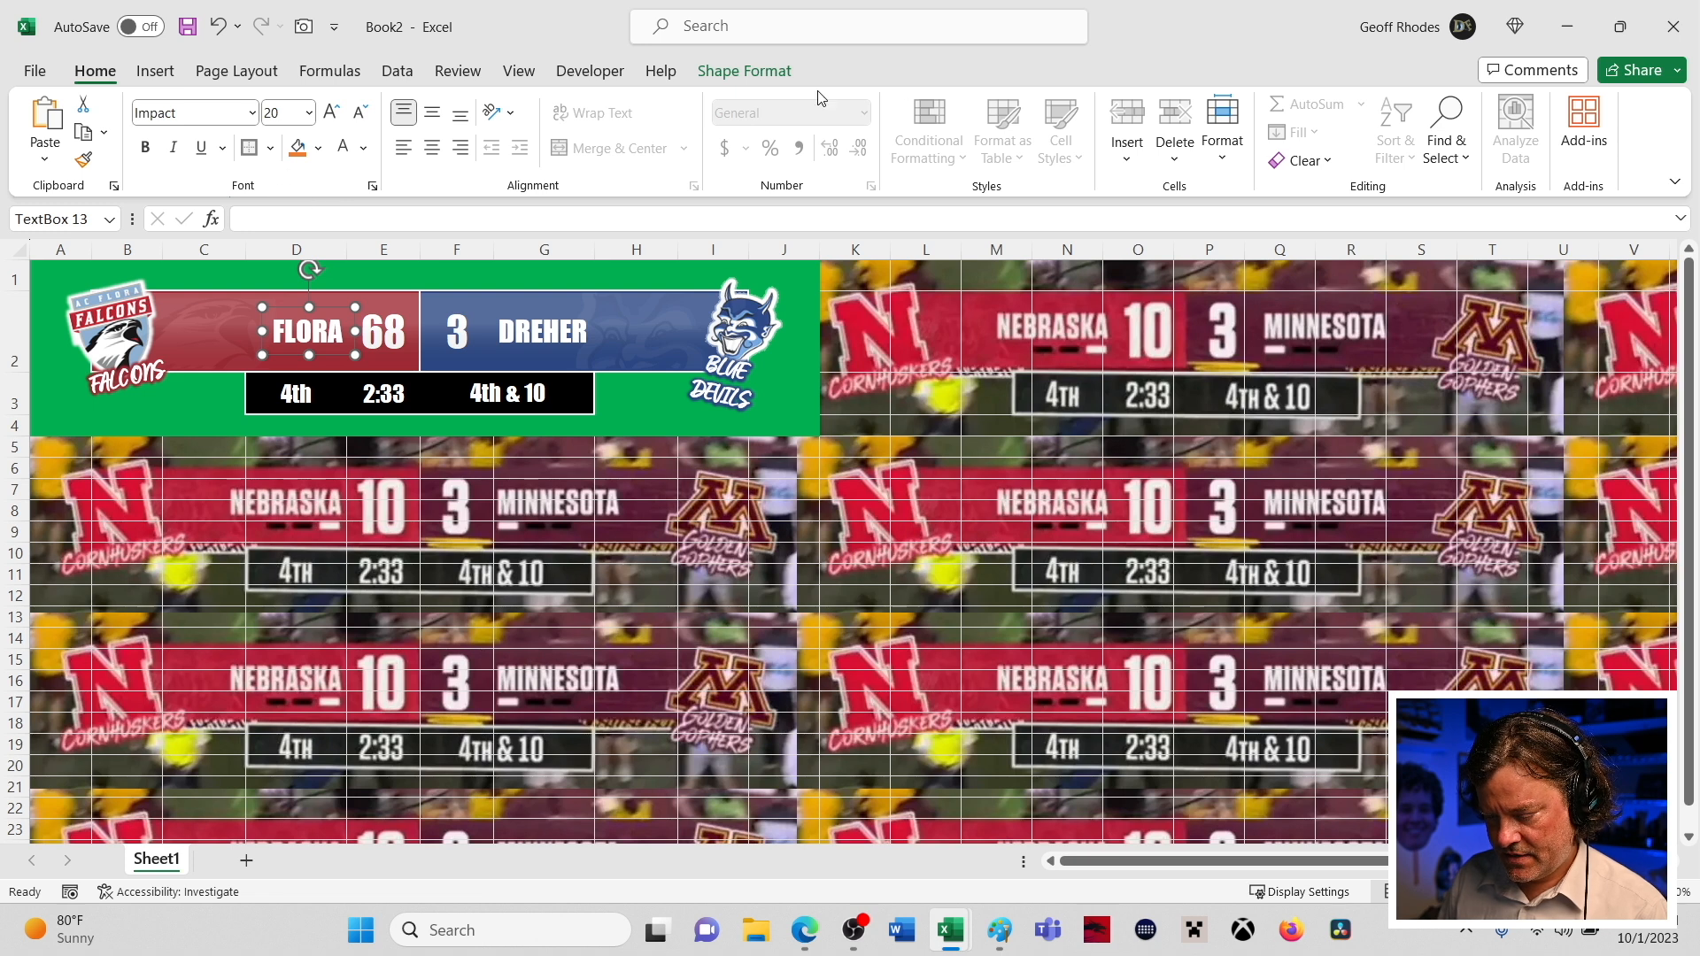
{"action": "left_click", "coordinate": [767, 71]}
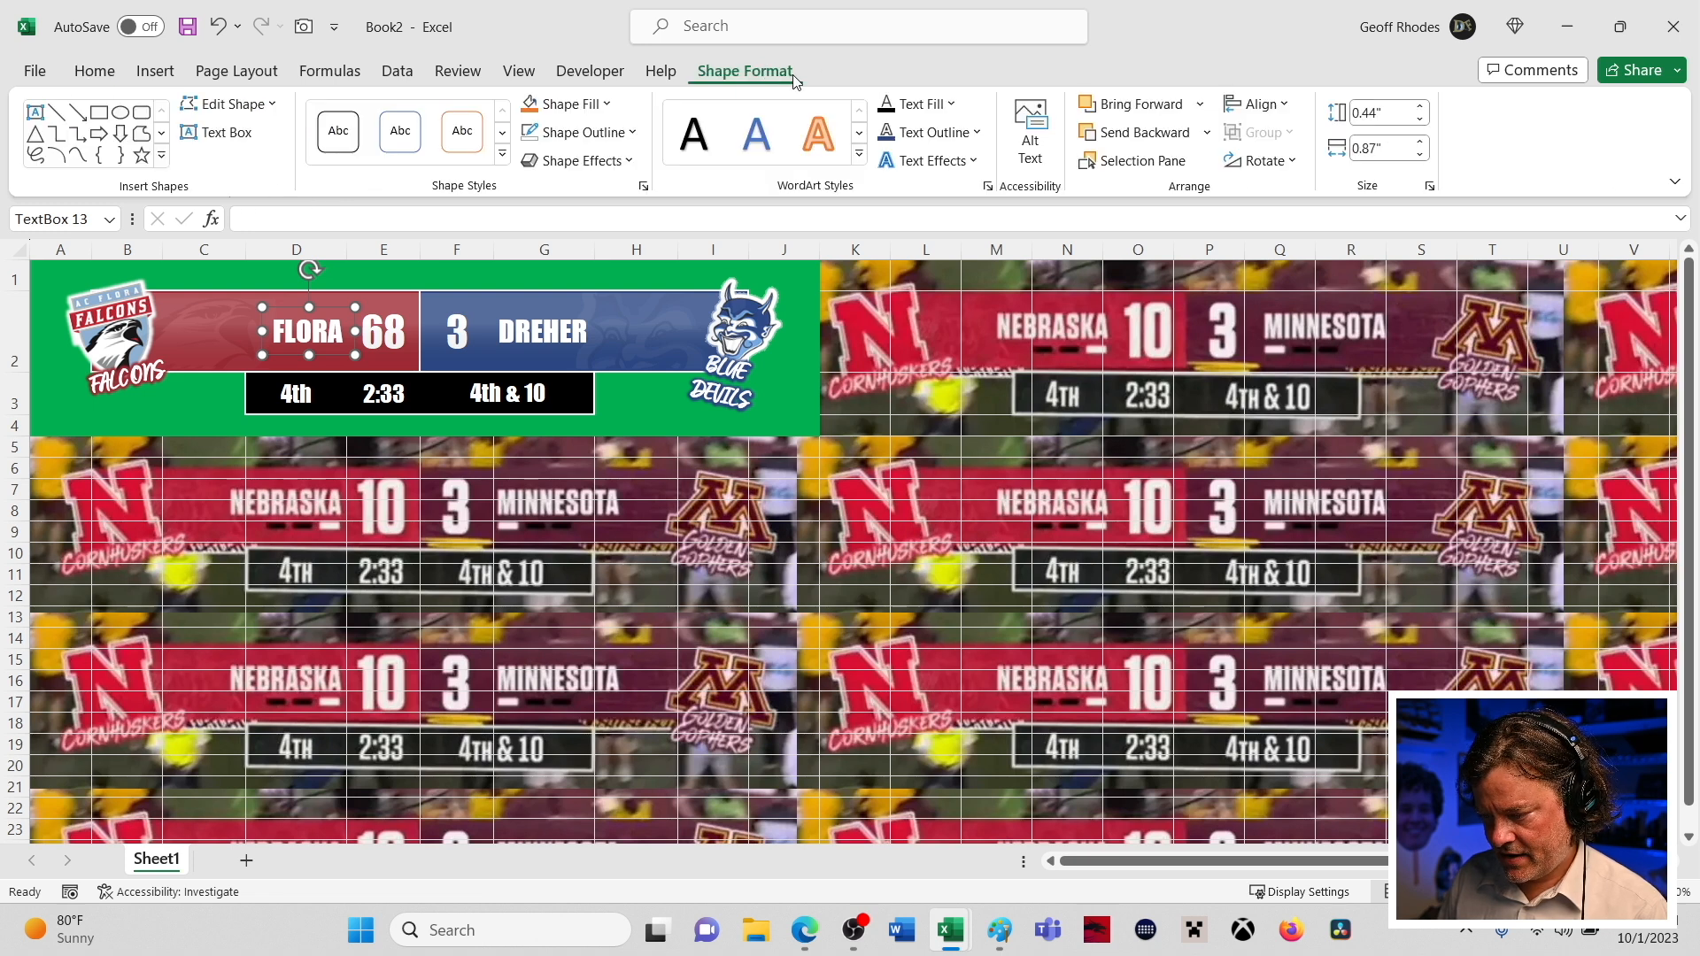
{"action": "left_click", "coordinate": [1205, 133]}
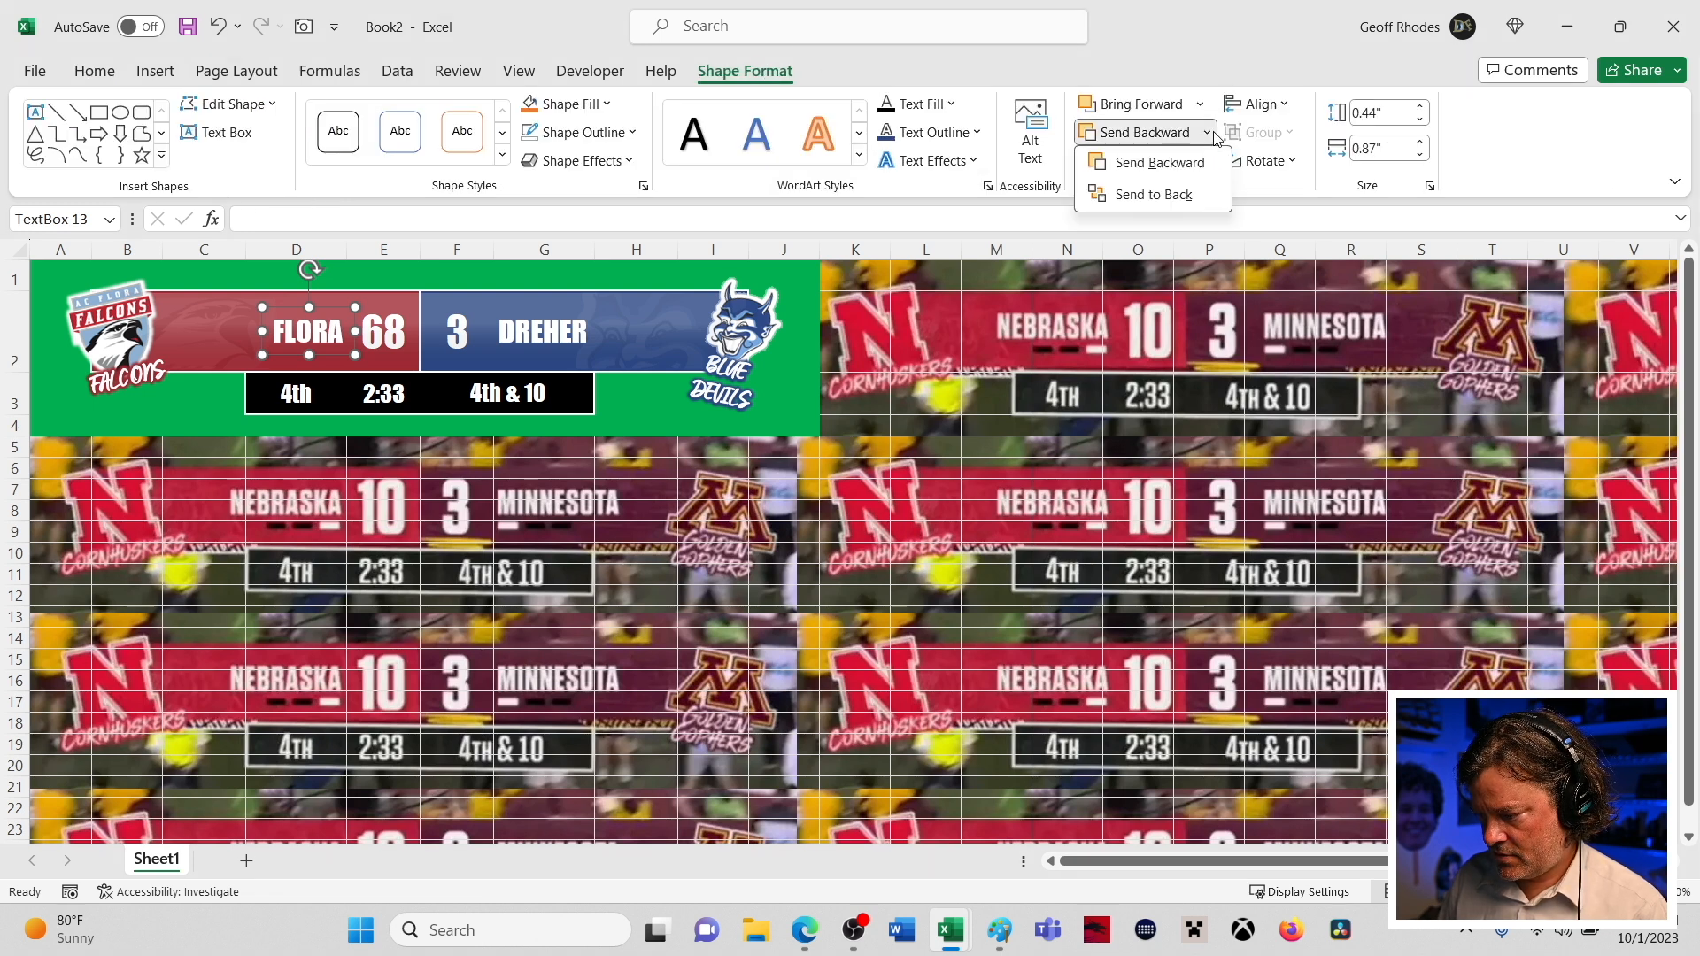
{"action": "left_click", "coordinate": [1169, 185]}
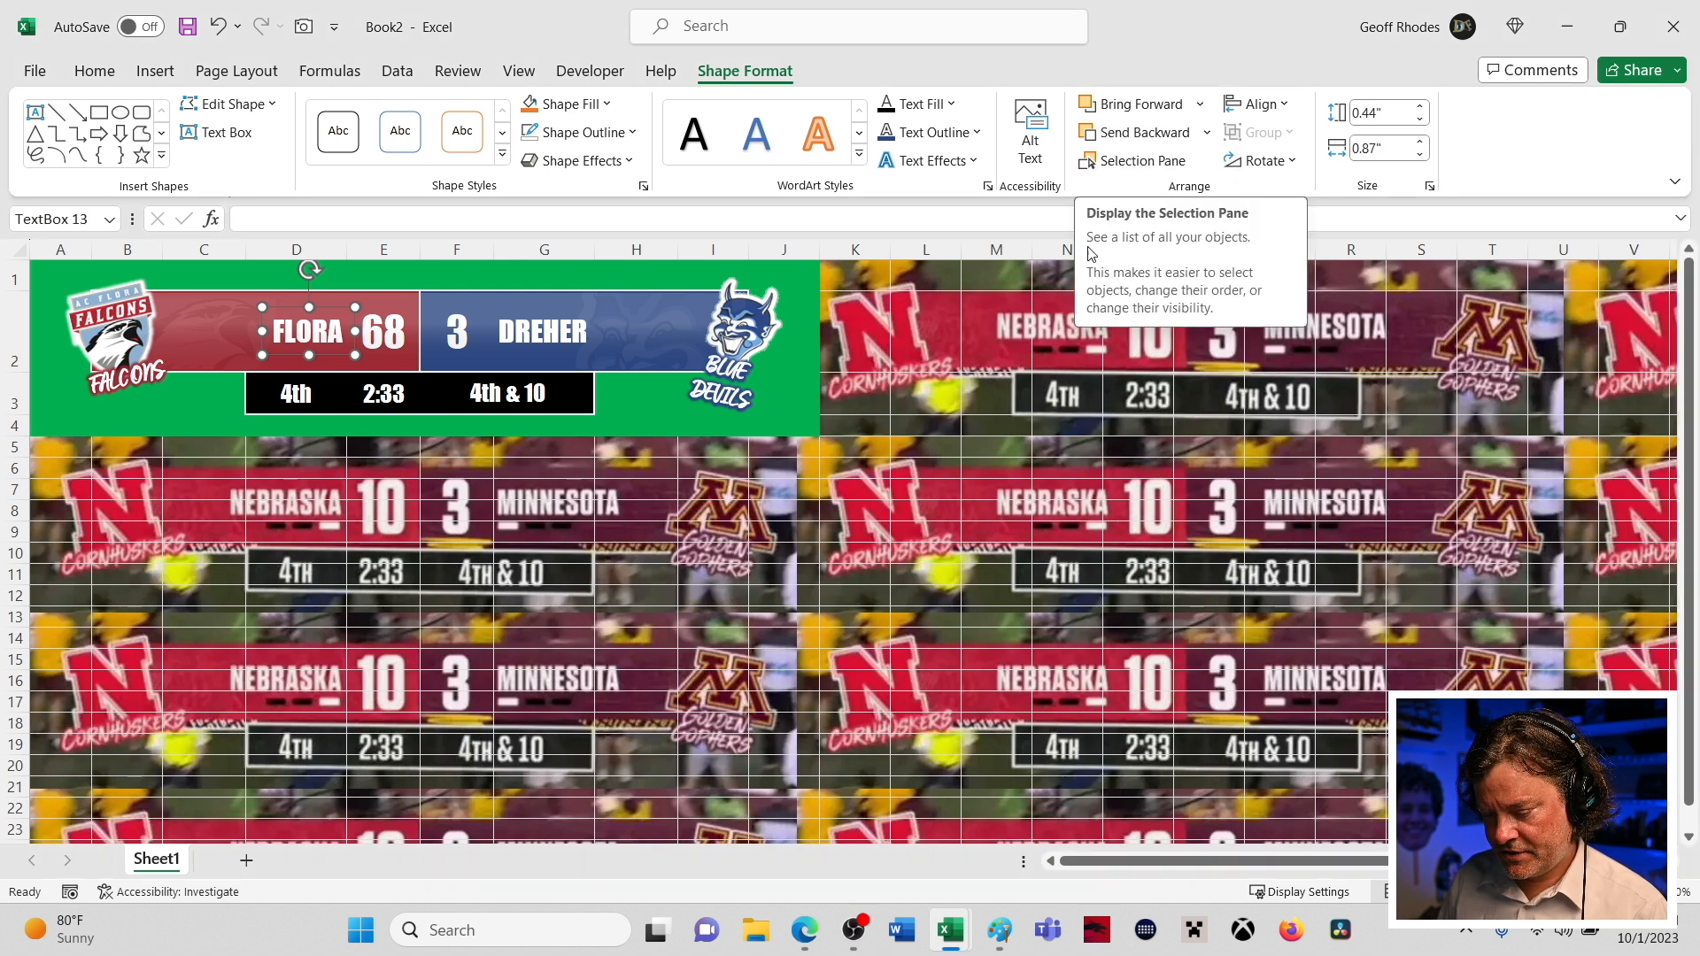
{"action": "left_click", "coordinate": [527, 332]}
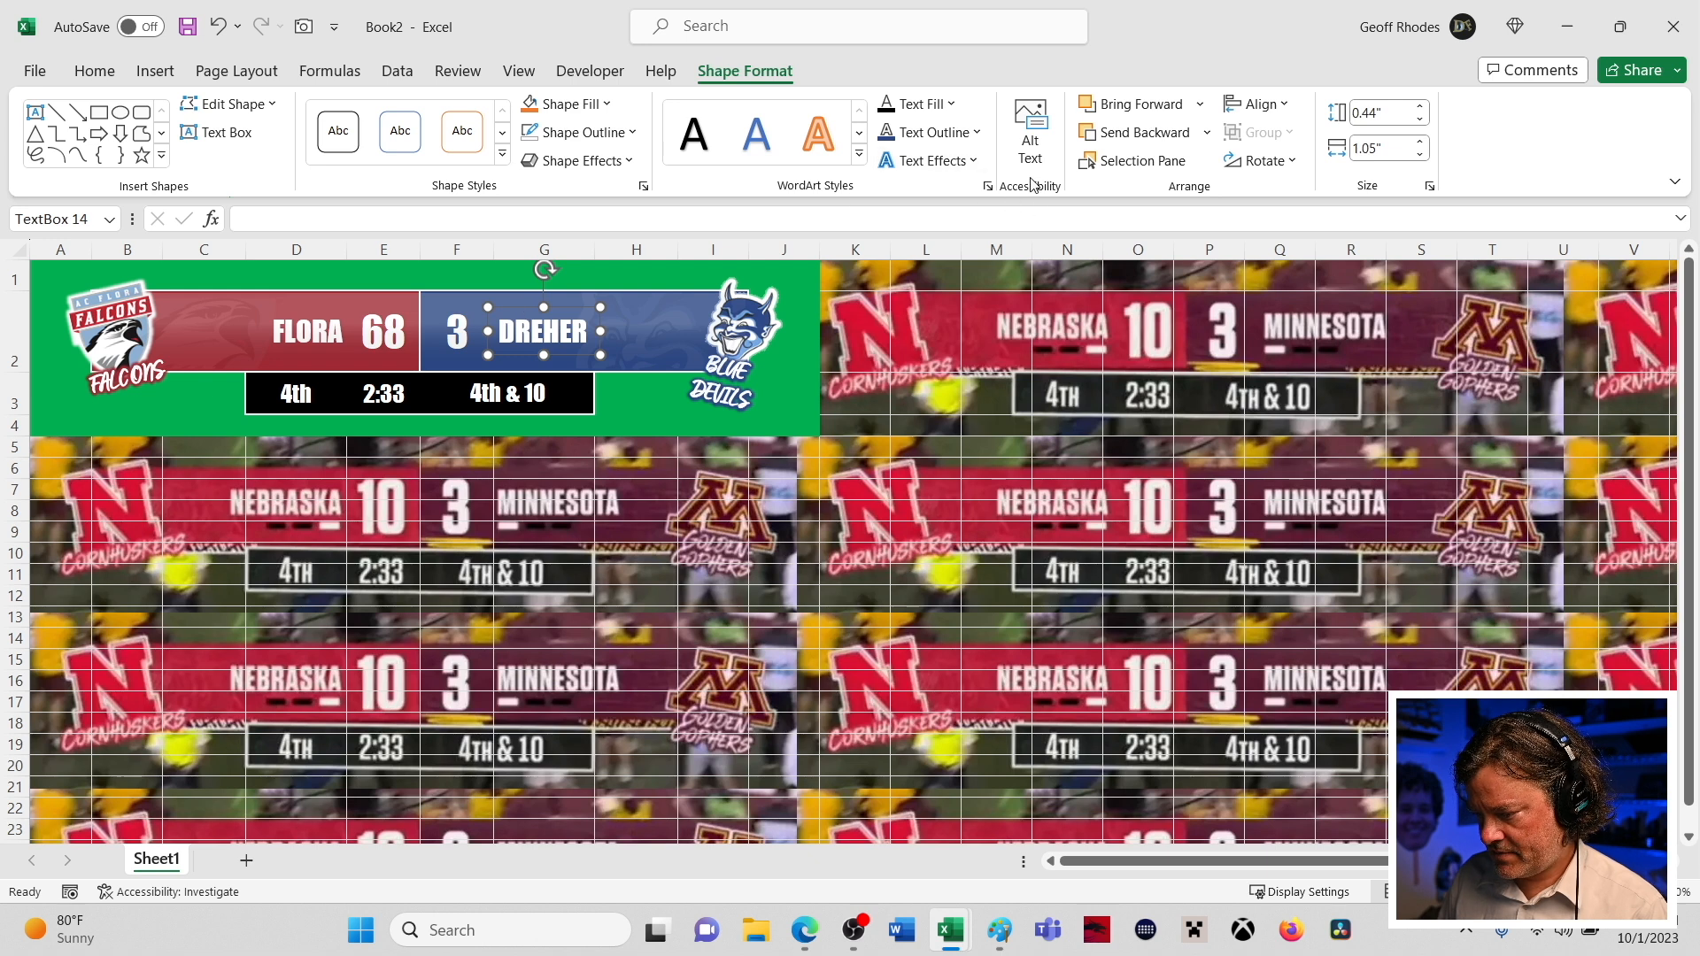
{"action": "left_click", "coordinate": [1206, 133]}
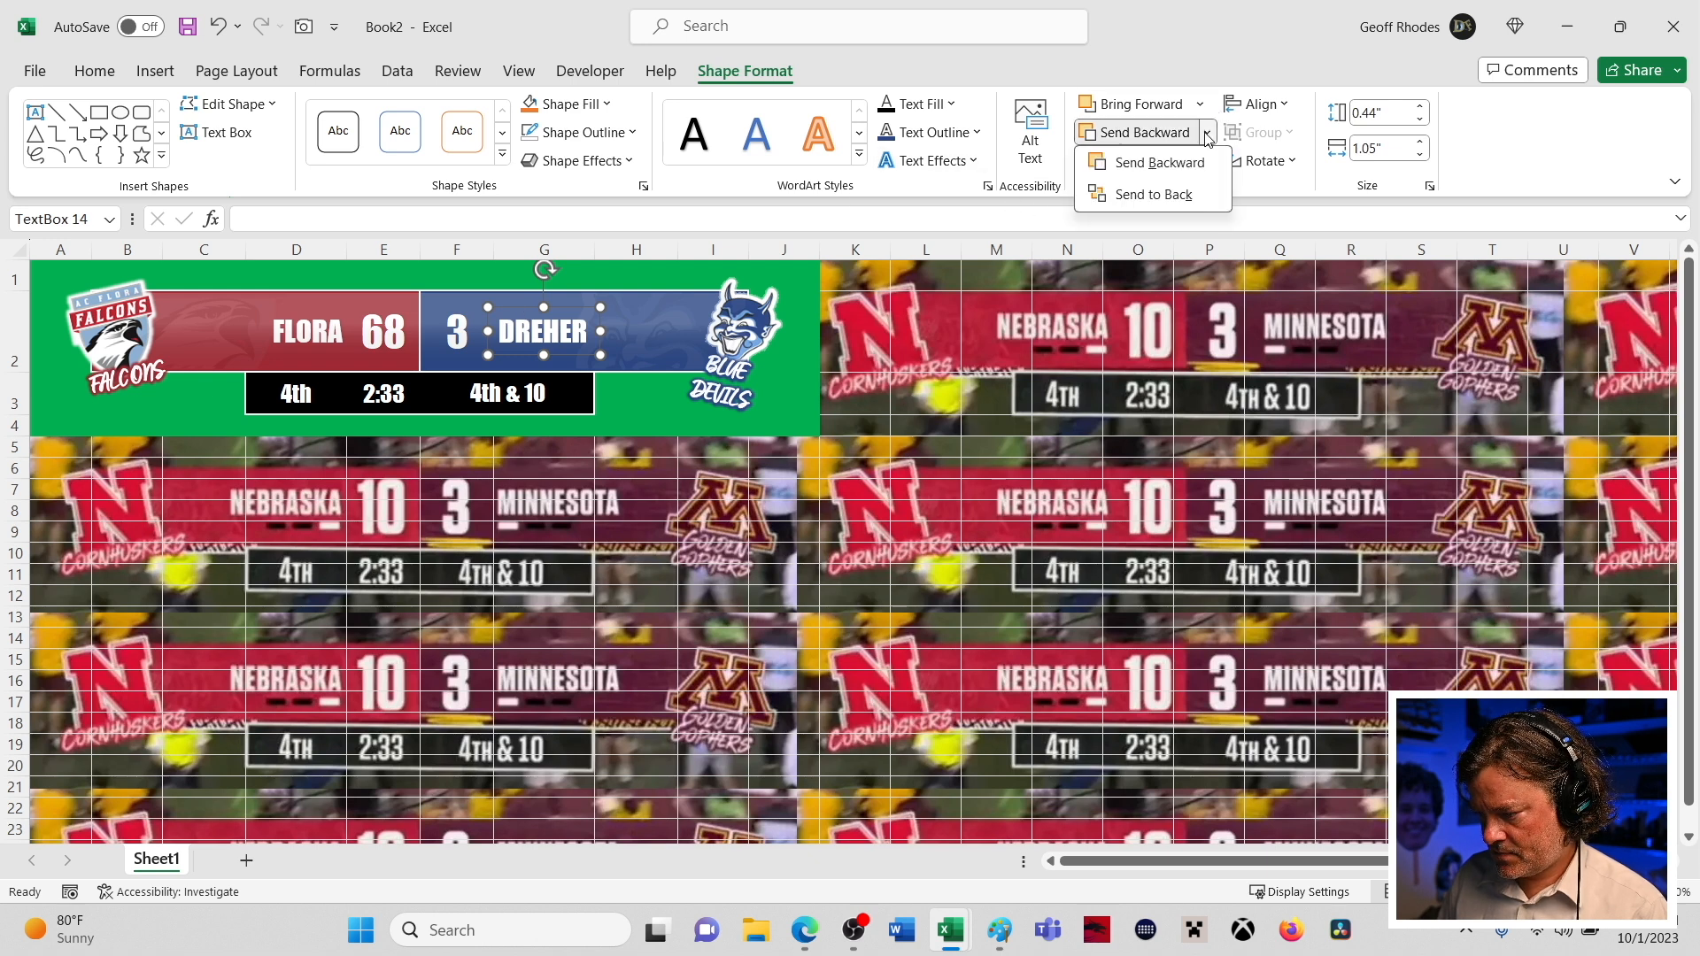
{"action": "left_click", "coordinate": [1146, 197]}
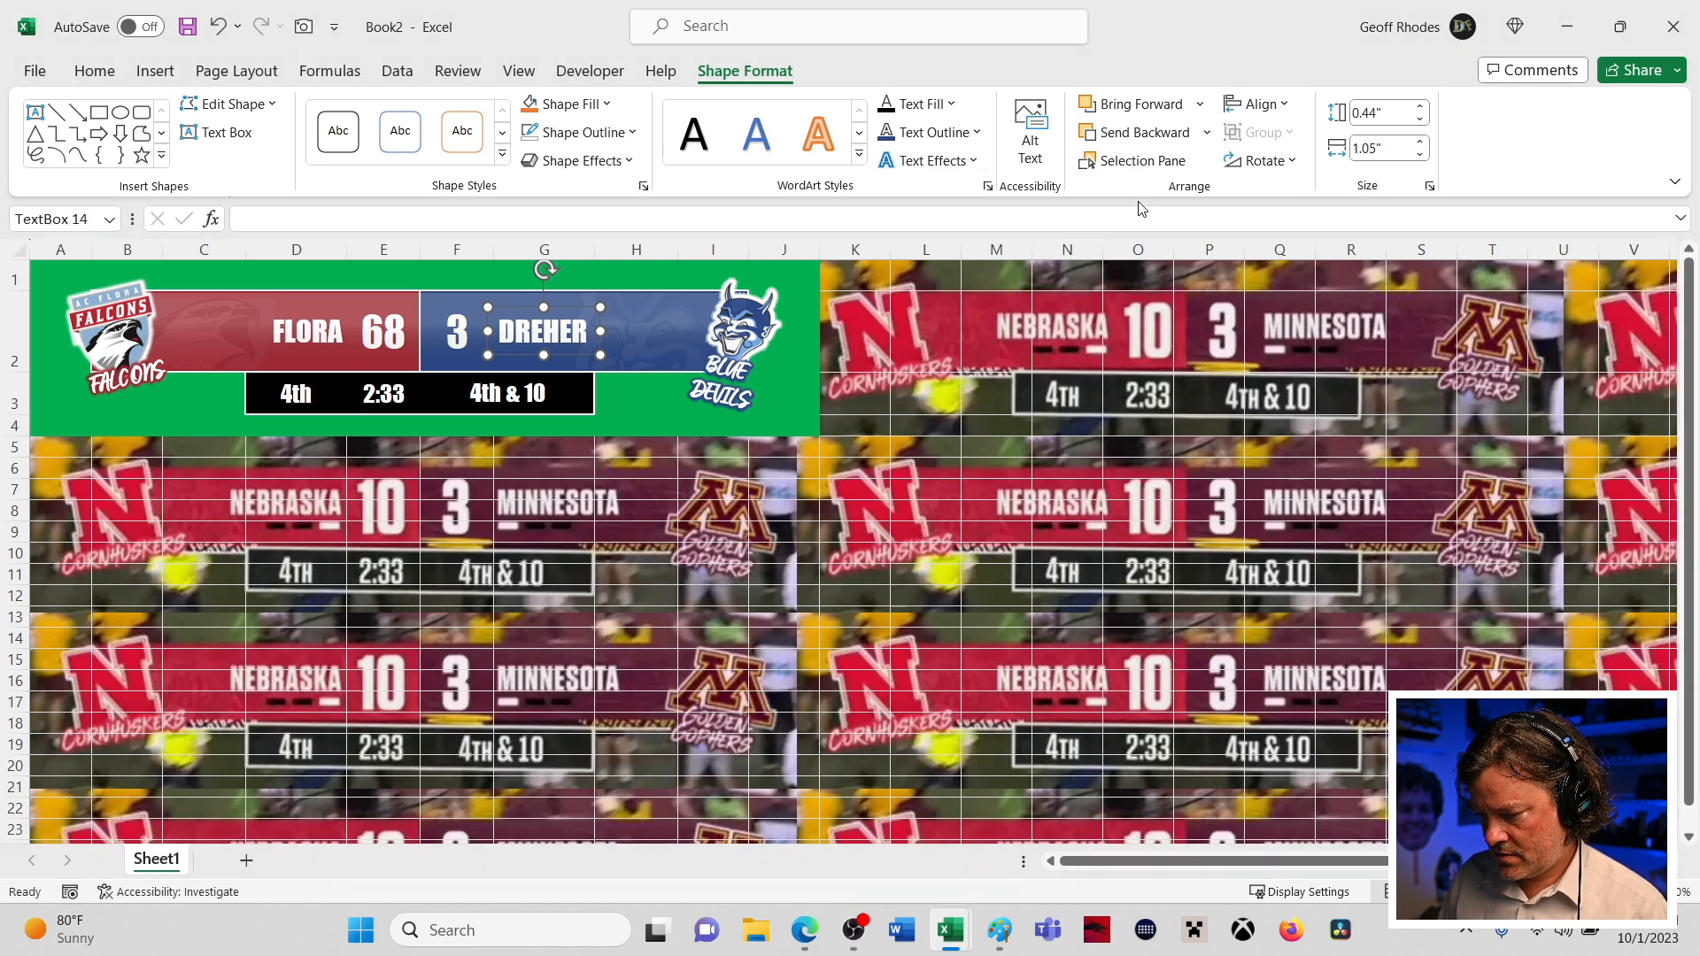
{"action": "left_click", "coordinate": [437, 485]}
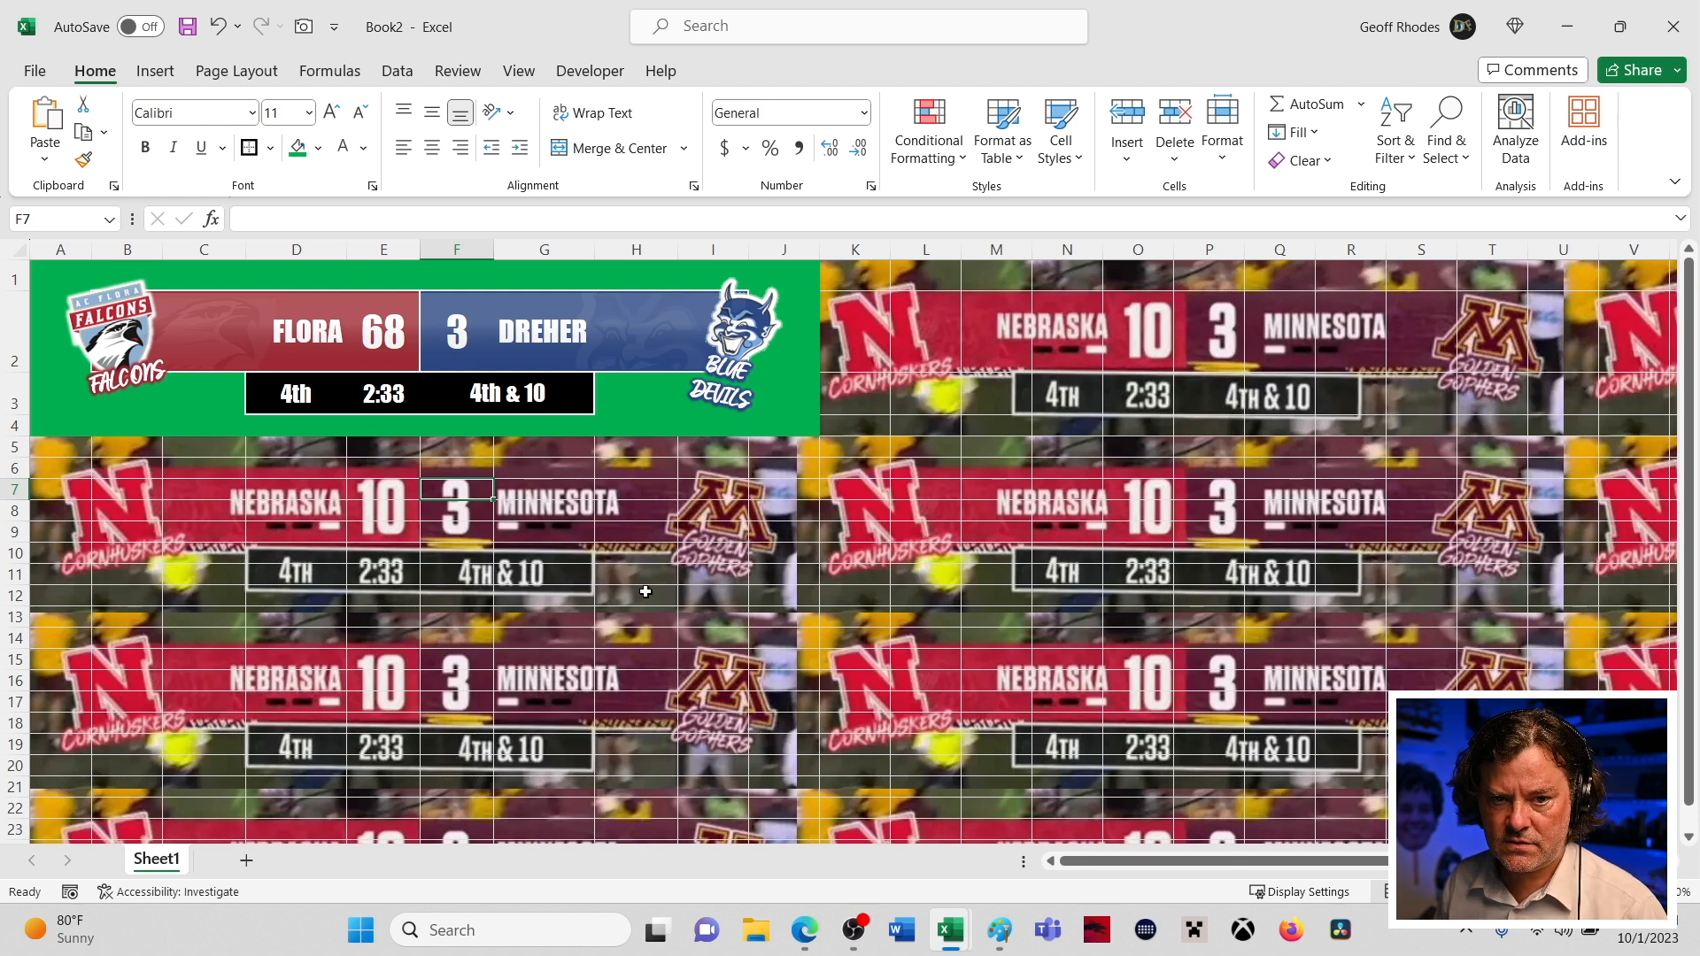
- Delete the reference background image from the sheet
{"action": "left_click", "coordinate": [830, 591]}
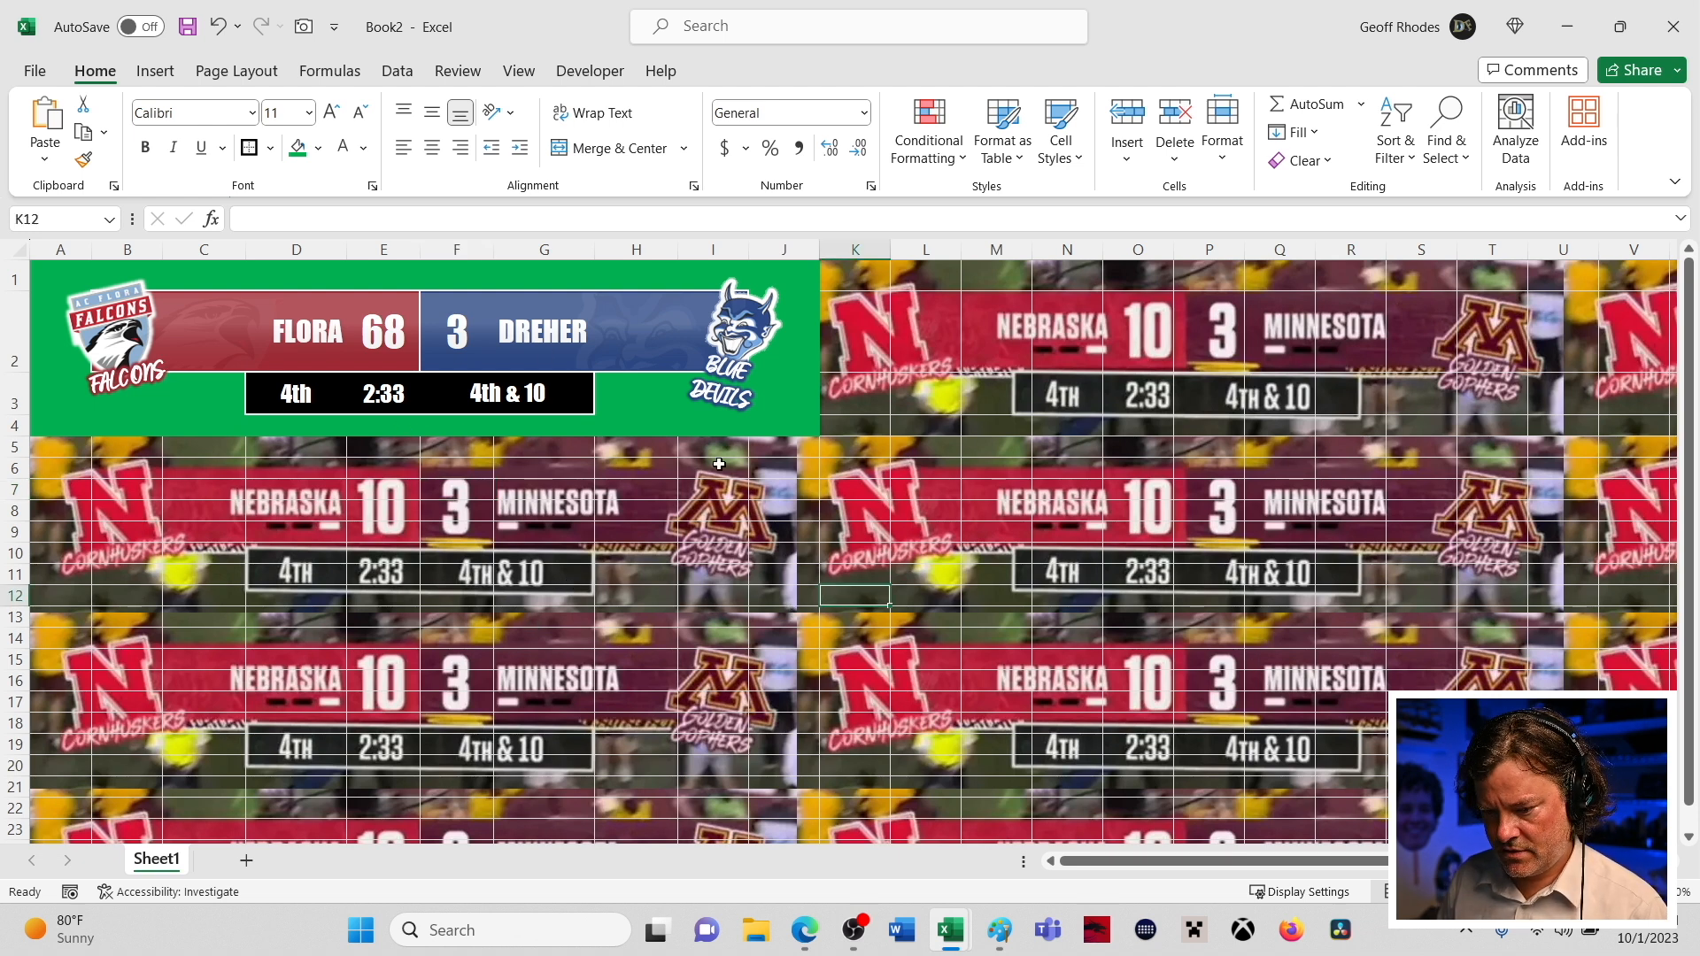
{"action": "left_click", "coordinate": [223, 73]}
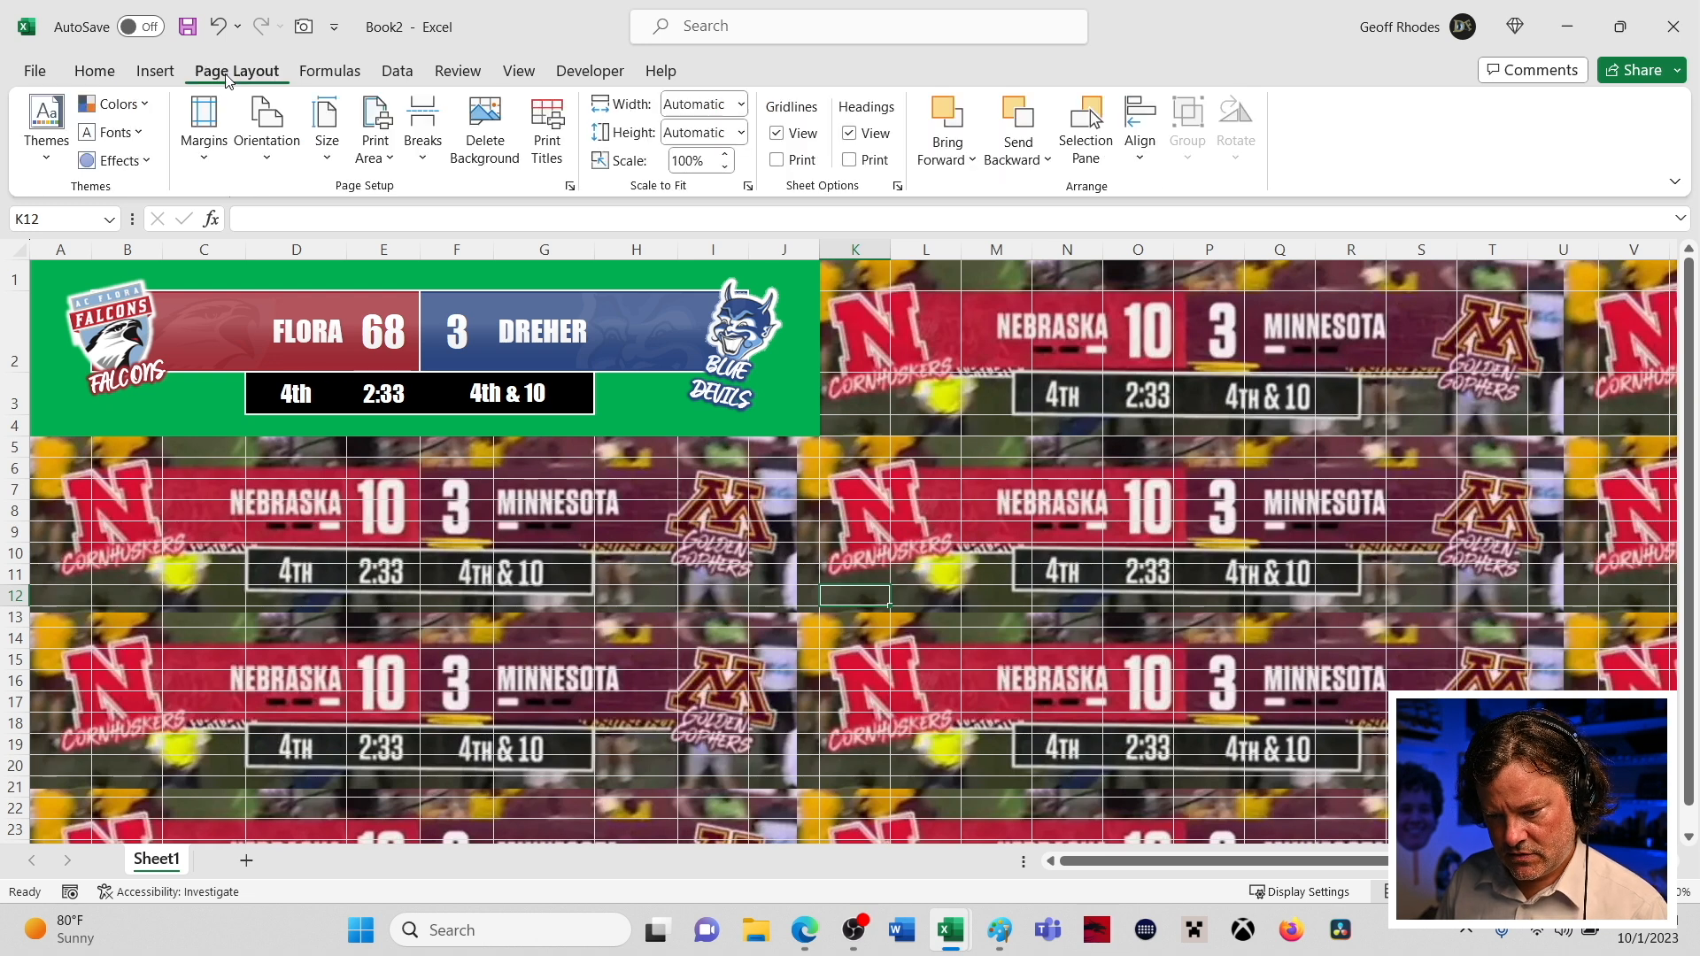
{"action": "left_click", "coordinate": [489, 146]}
{"action": "left_click", "coordinate": [474, 574]}
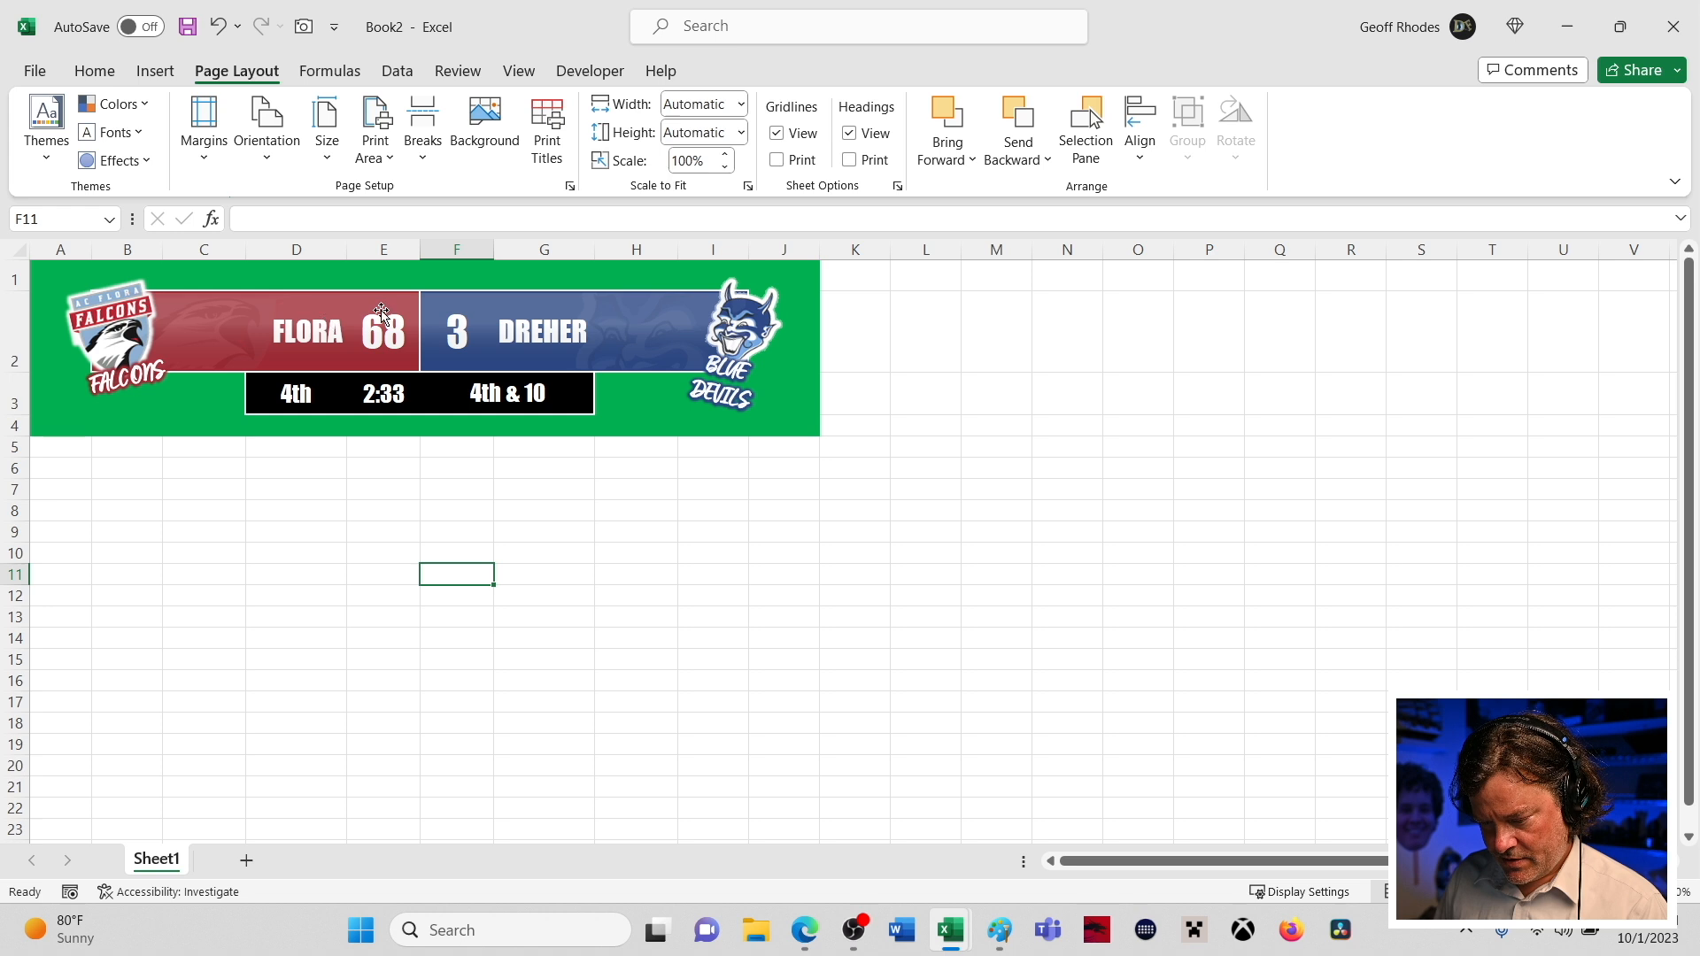
- Change Flora's score in cell E2, beneath the gradient rectangle, to 67
{"action": "left_click", "coordinate": [401, 352]}
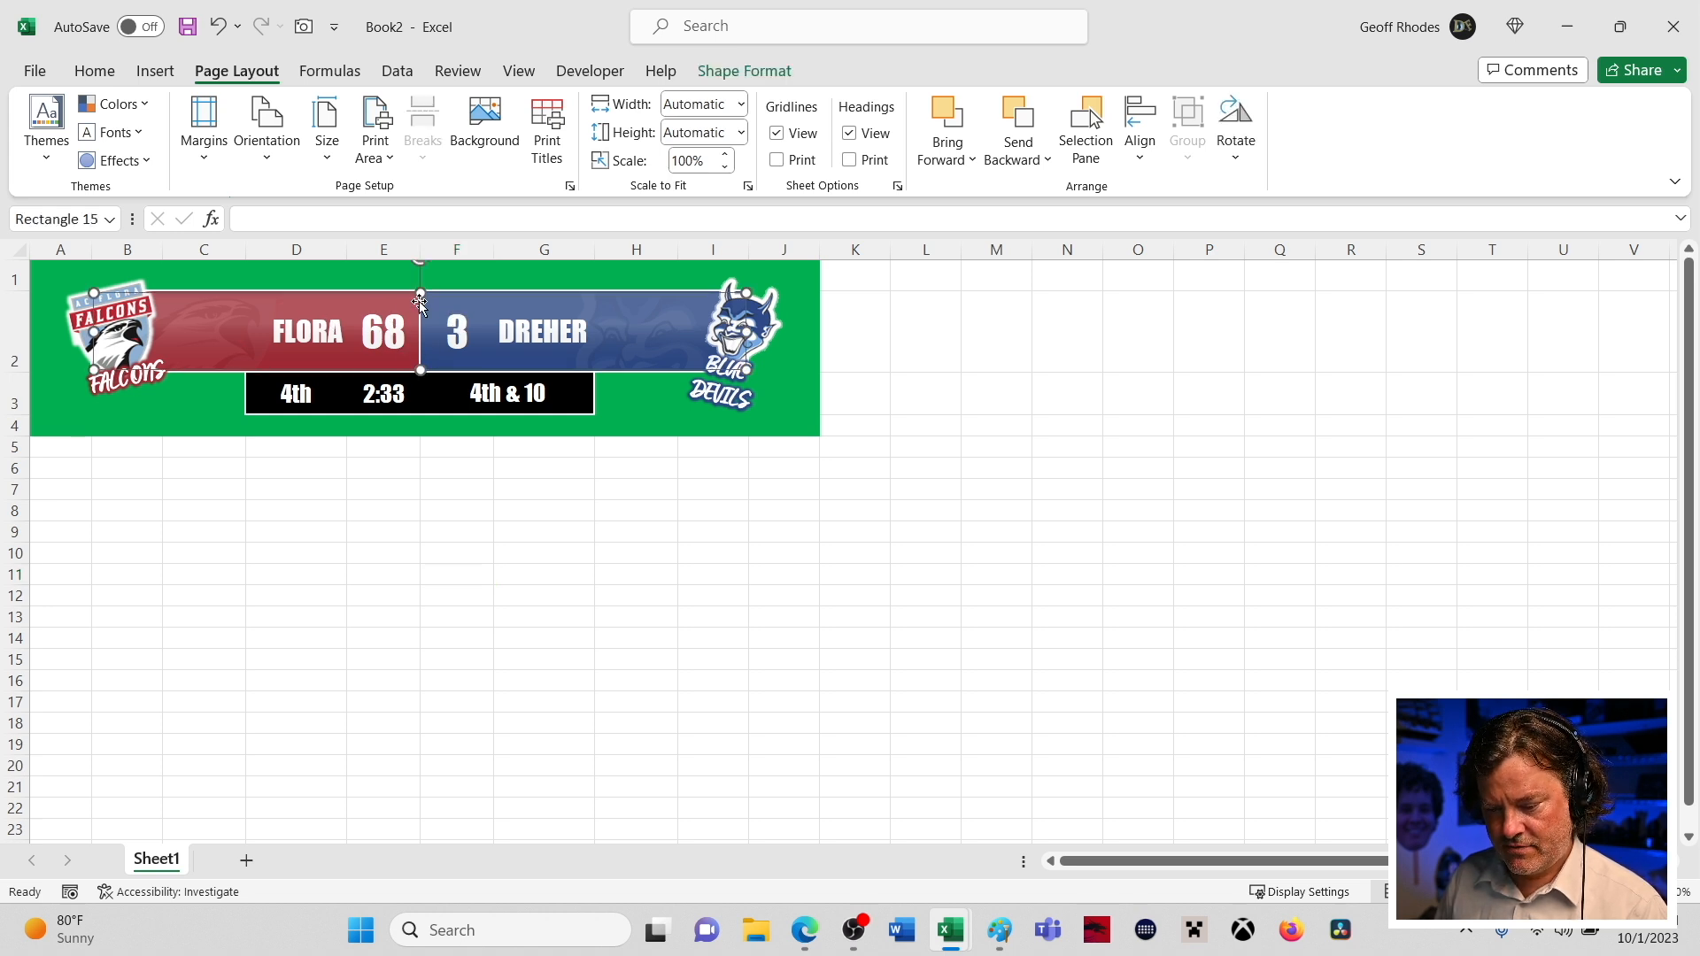
{"action": "left_click", "coordinate": [389, 396]}
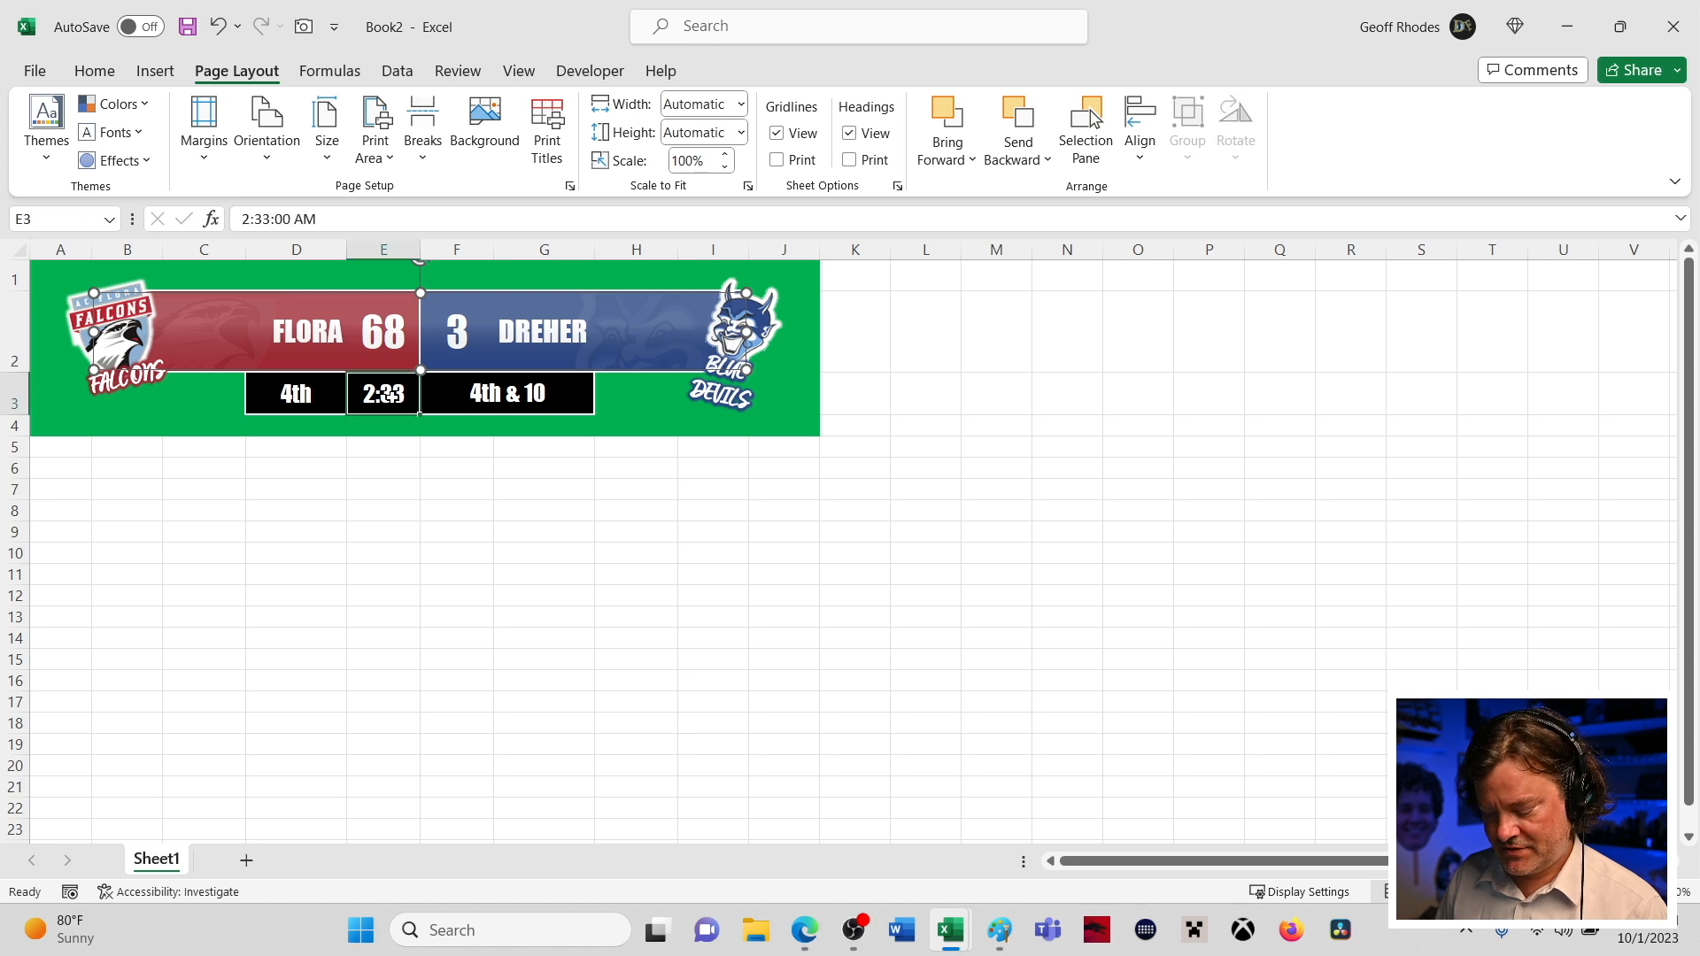
{"action": "key", "text": "Up"}
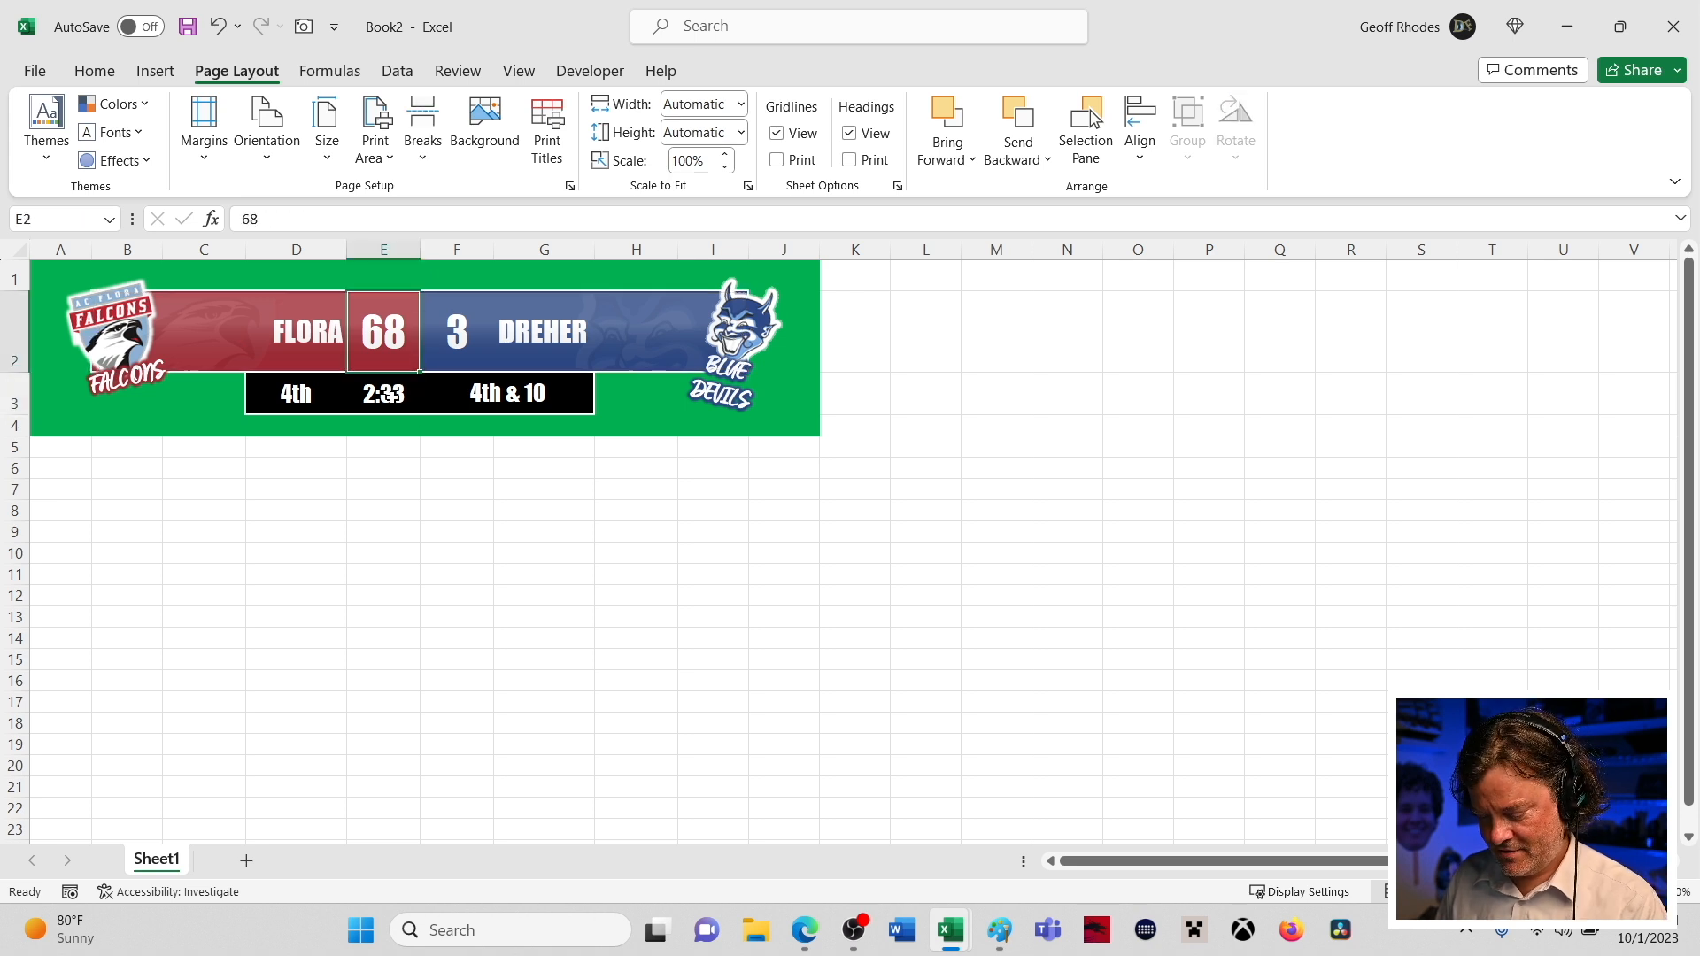
{"action": "type", "text": "67"}
{"action": "key", "text": "Return"}
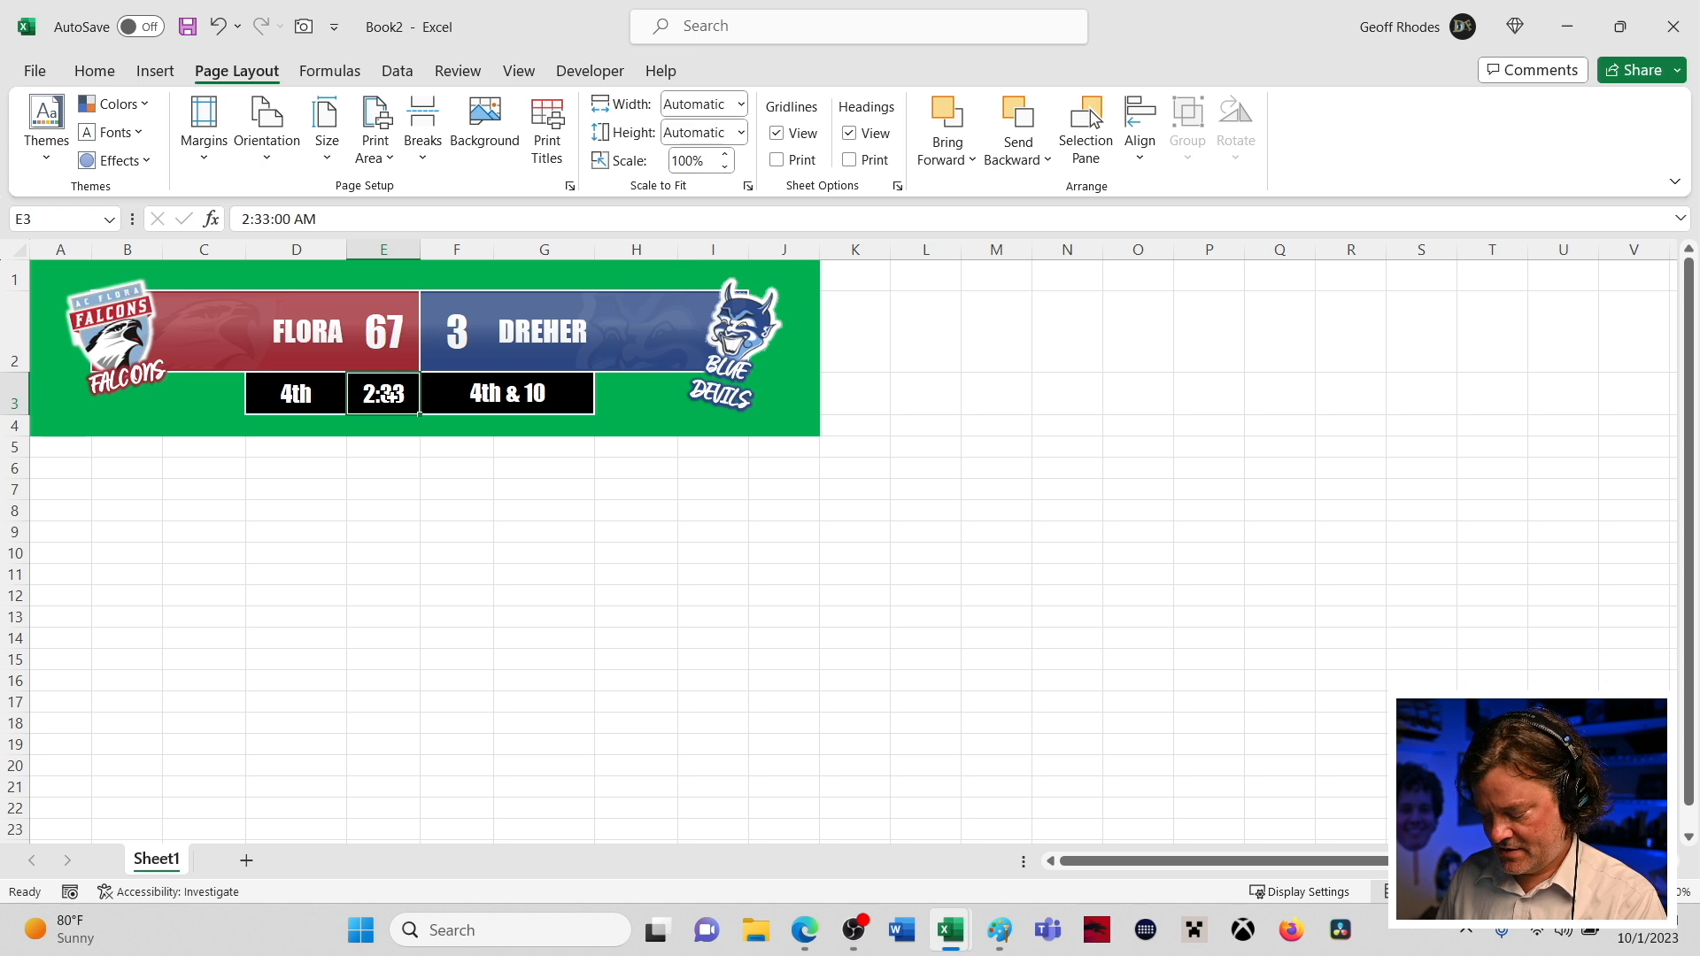
{"action": "left_click", "coordinate": [357, 334]}
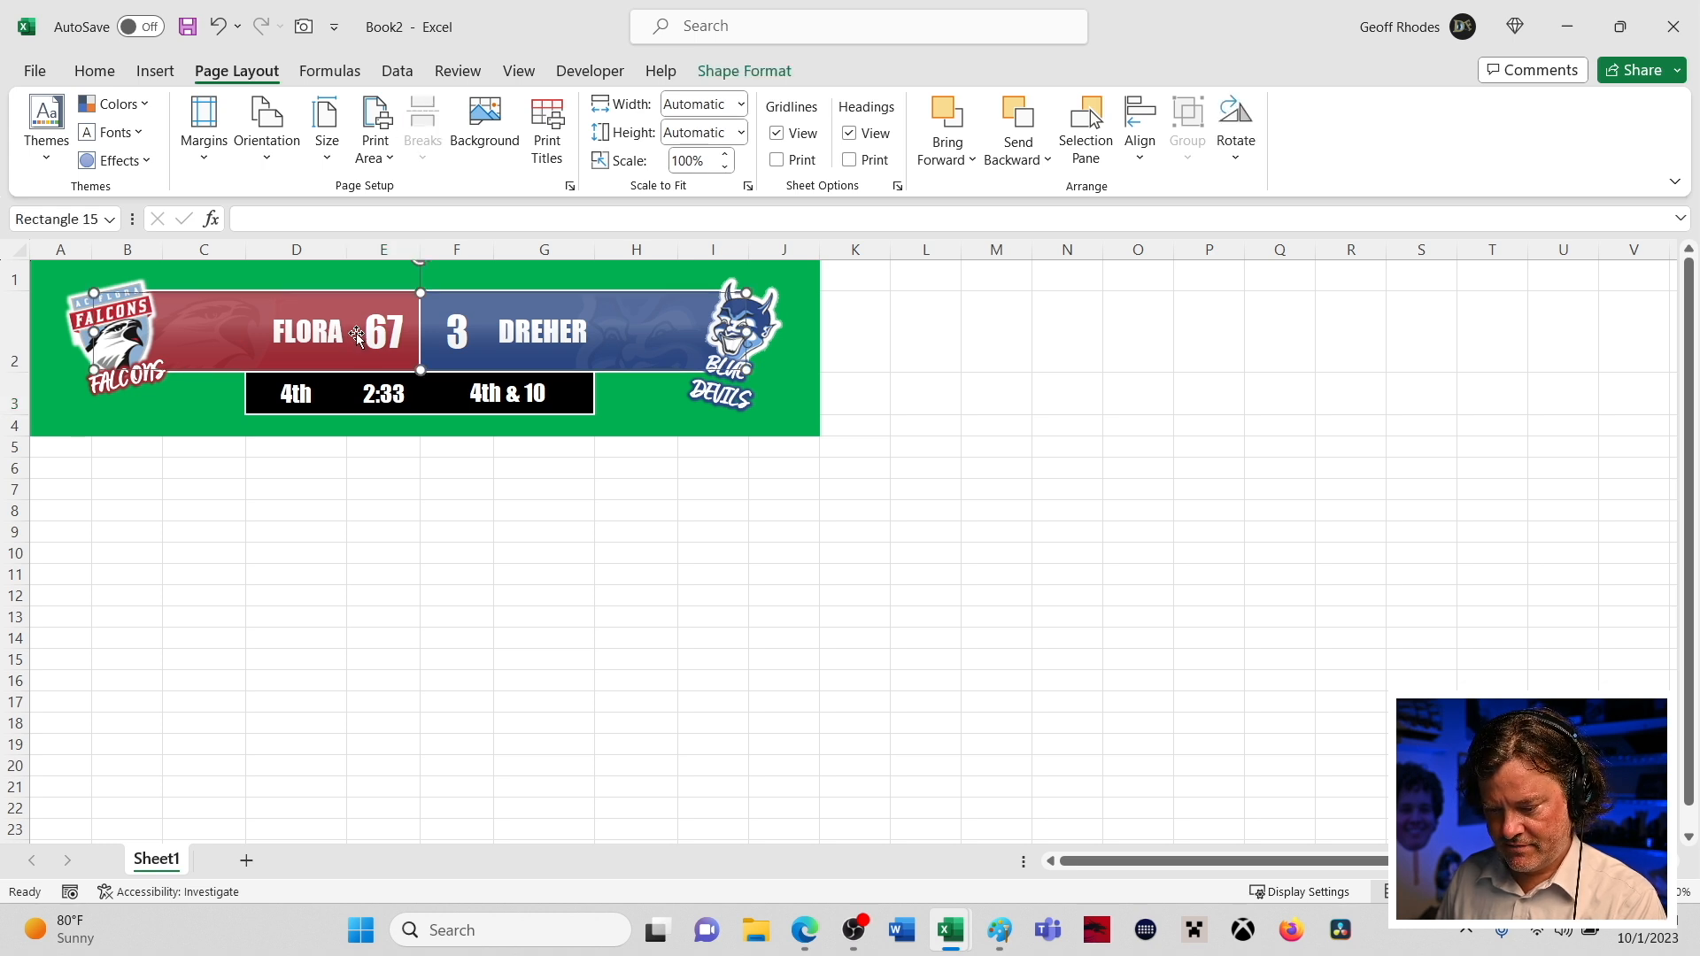
{"action": "left_click", "coordinate": [373, 488]}
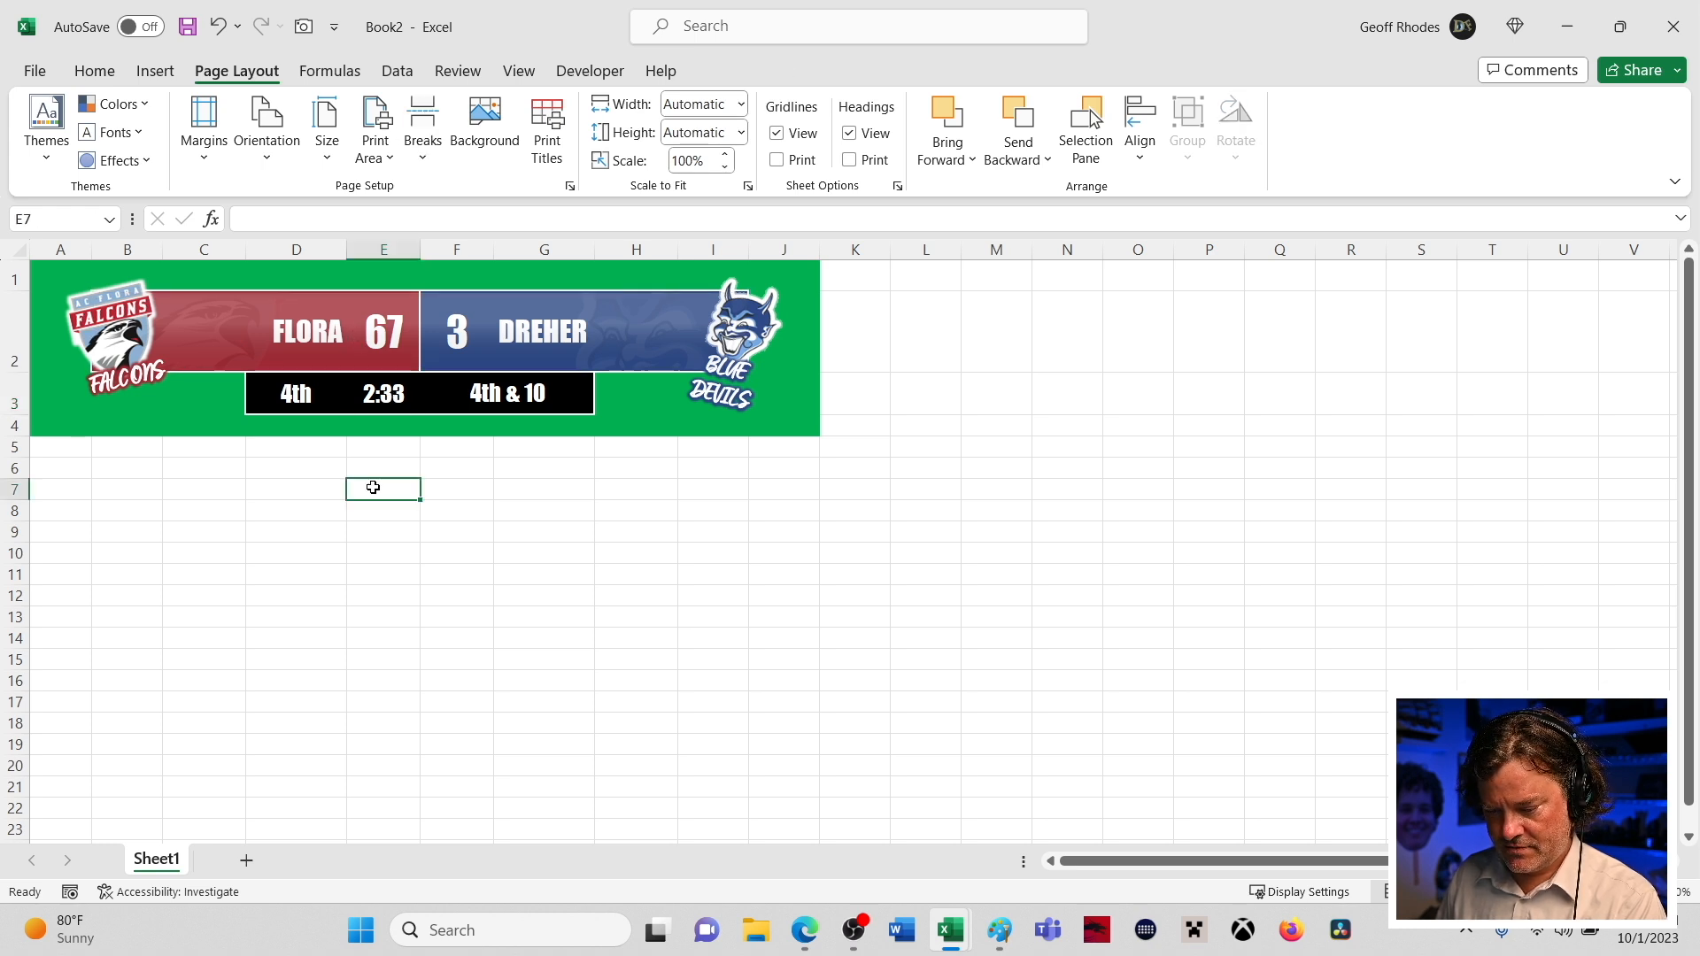
- Enter the team name FLORA in cell D7 below the scoreboard
{"action": "left_click", "coordinate": [317, 489]}
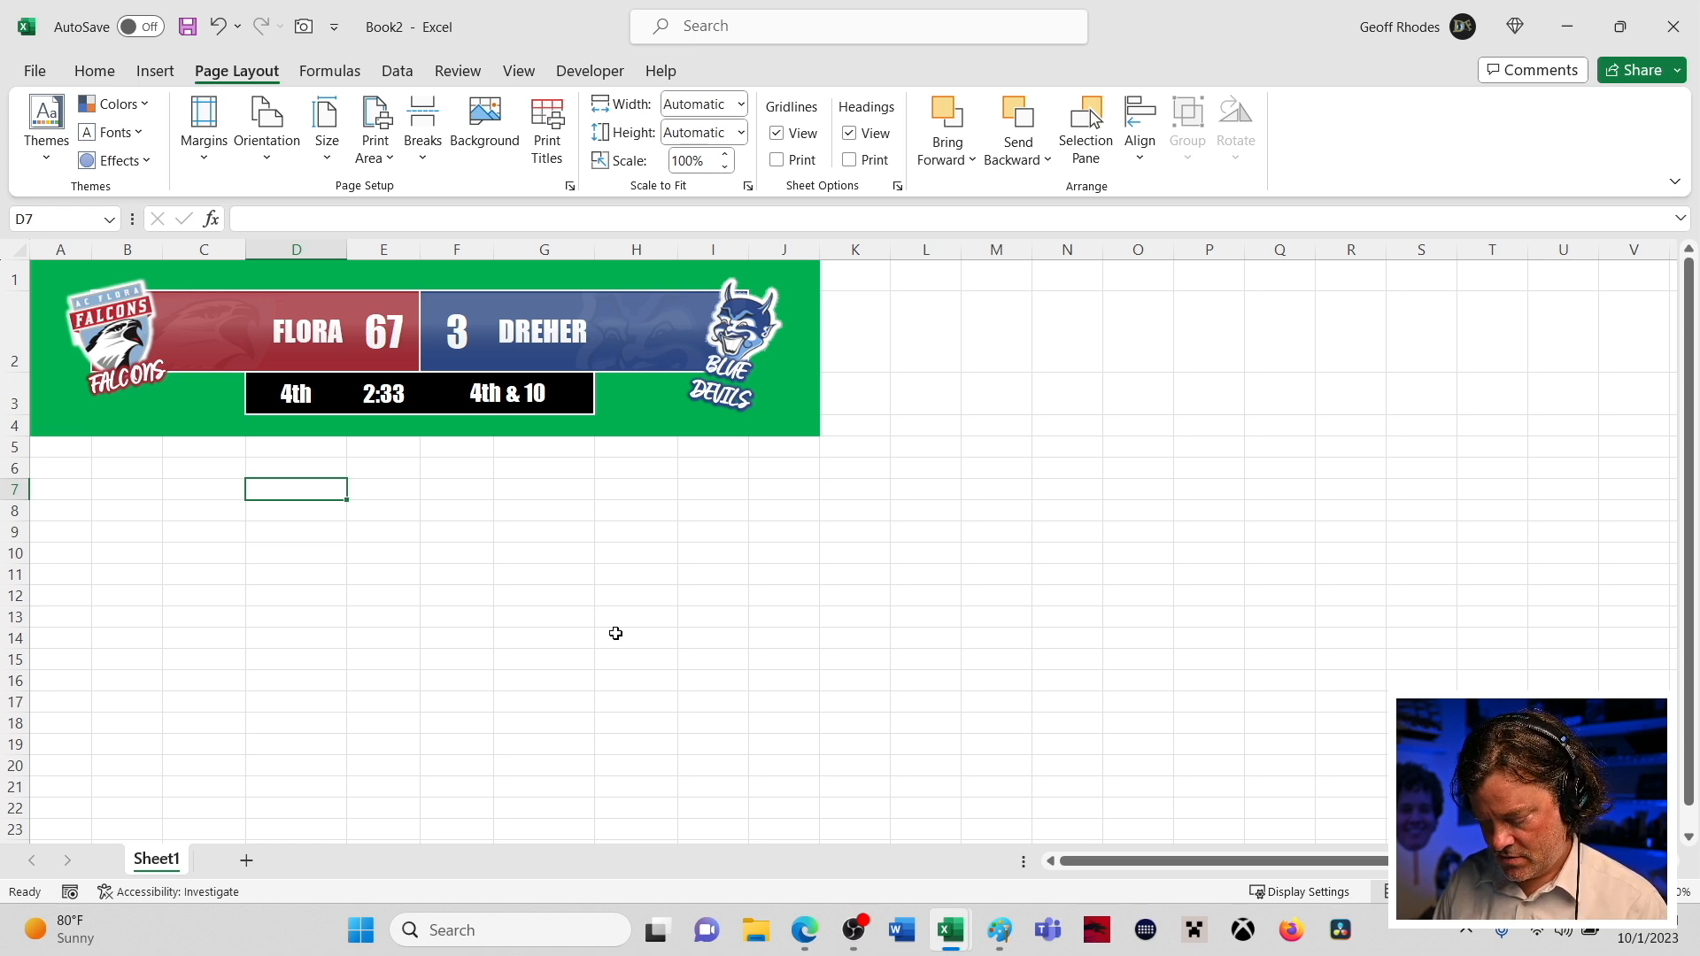
{"action": "type", "text": "FLORA"}
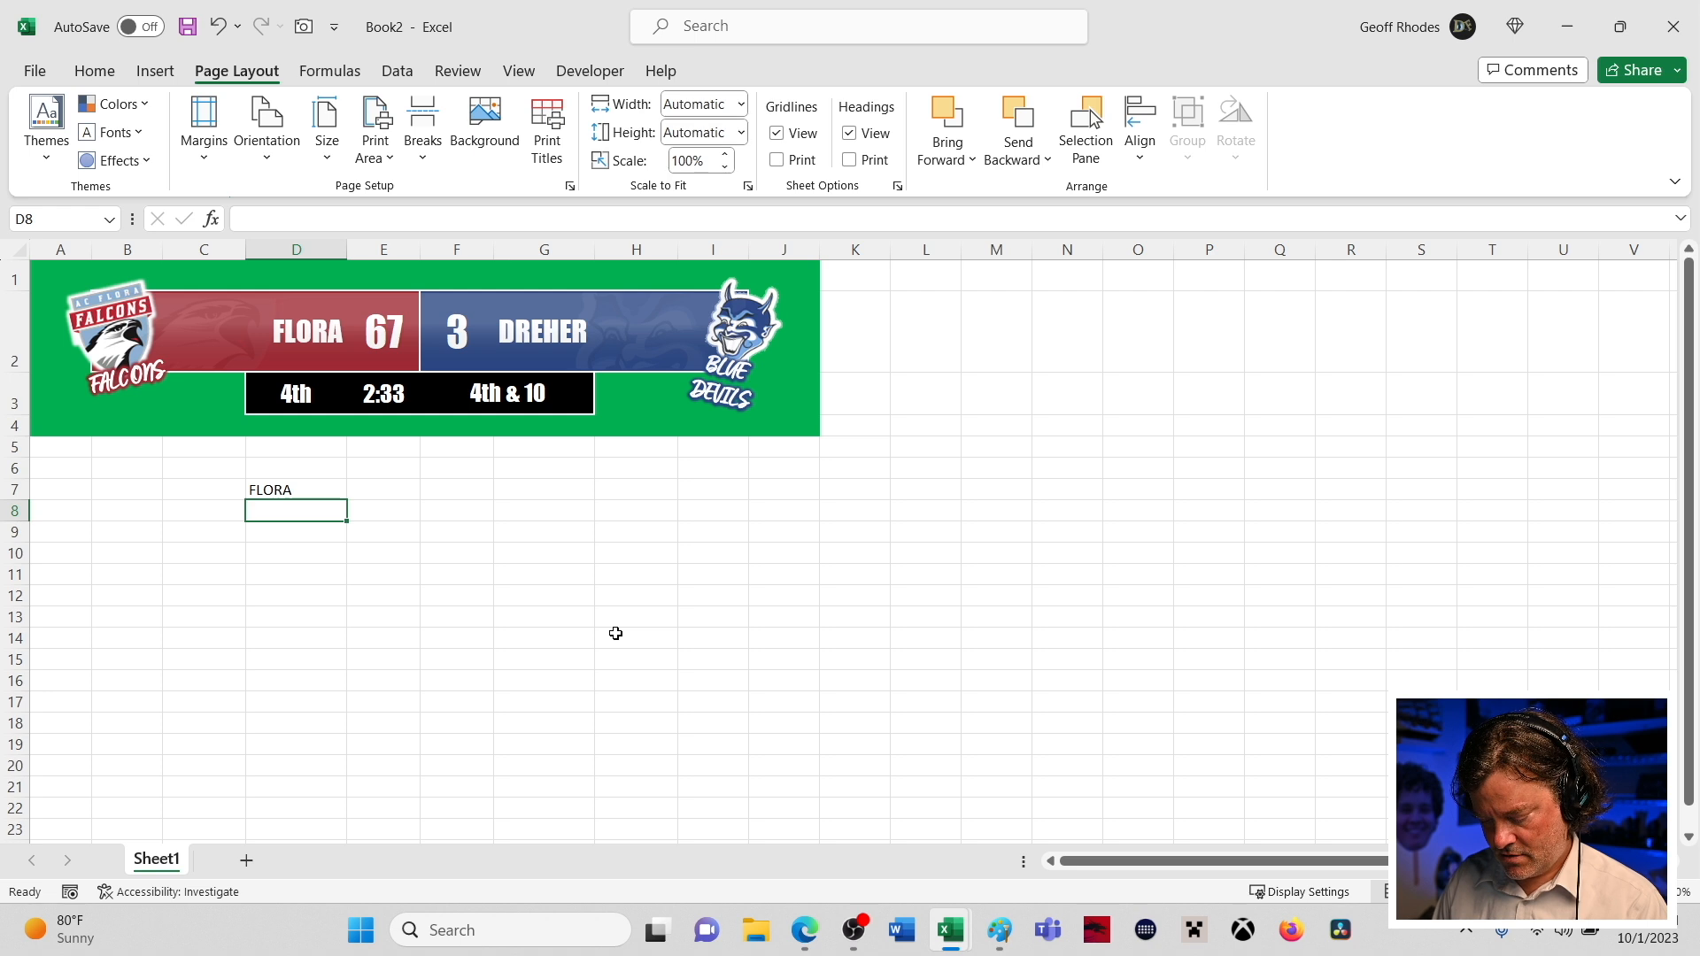
- Enter the labels DREHER, QUARTER, TIME, DOWN and DISTANCE in cells D8 through D12, below FLORA
{"action": "type", "text": "DREHER"}
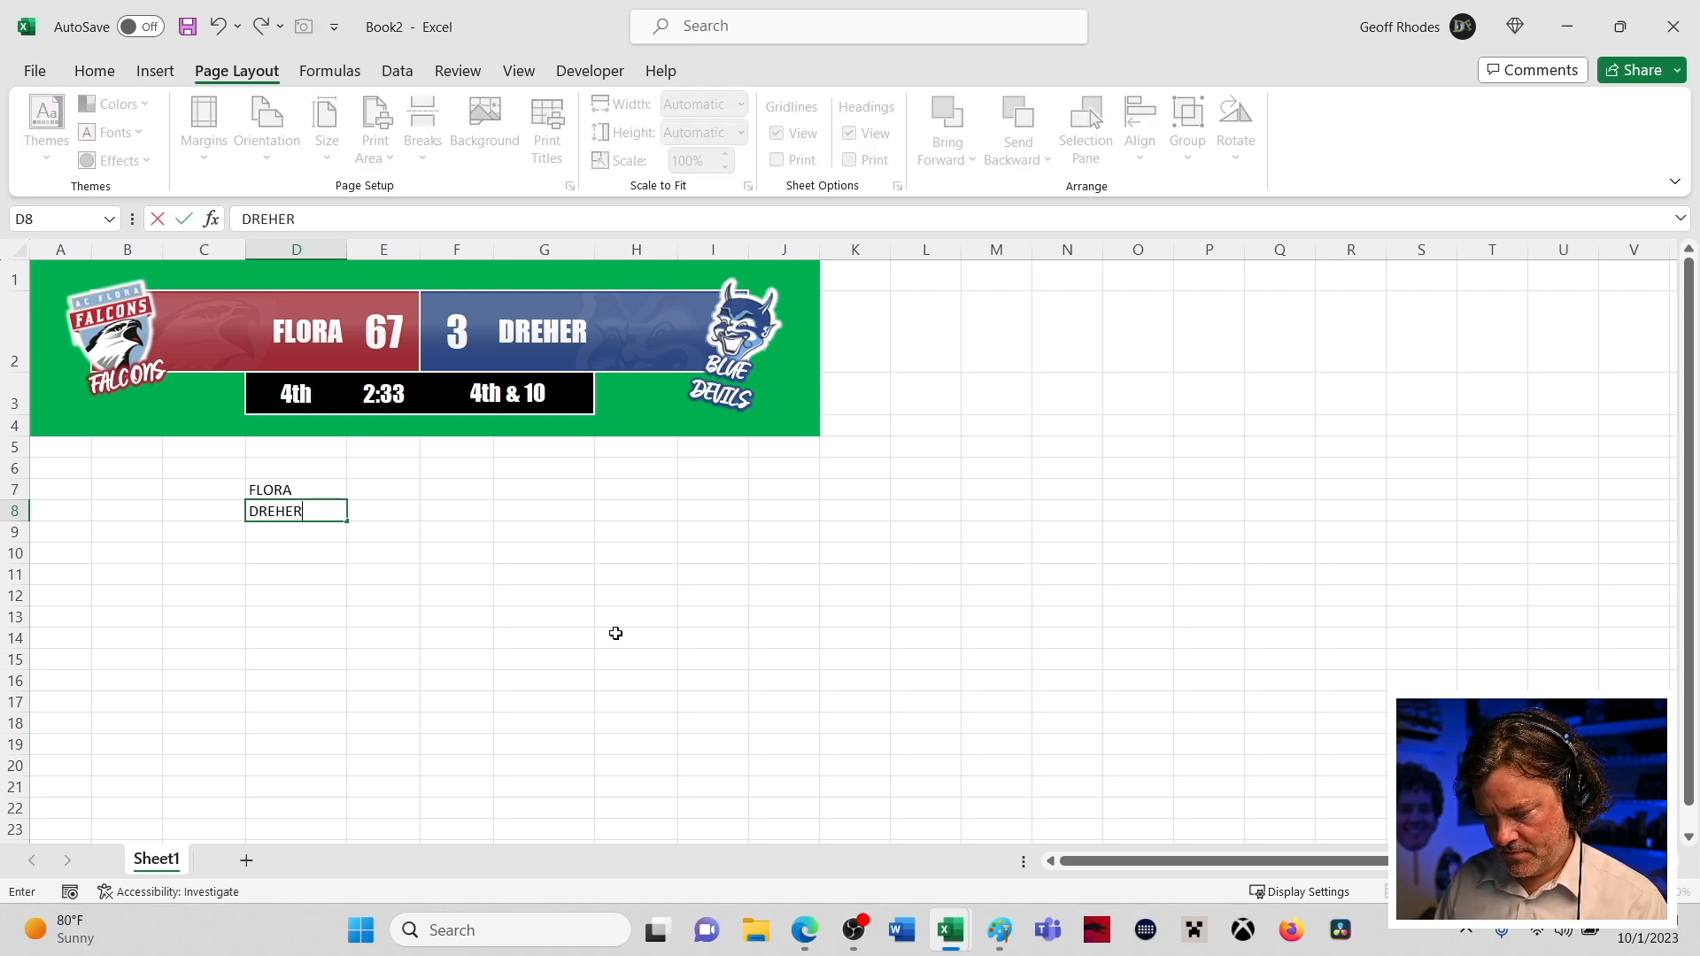
{"action": "key", "text": "Return"}
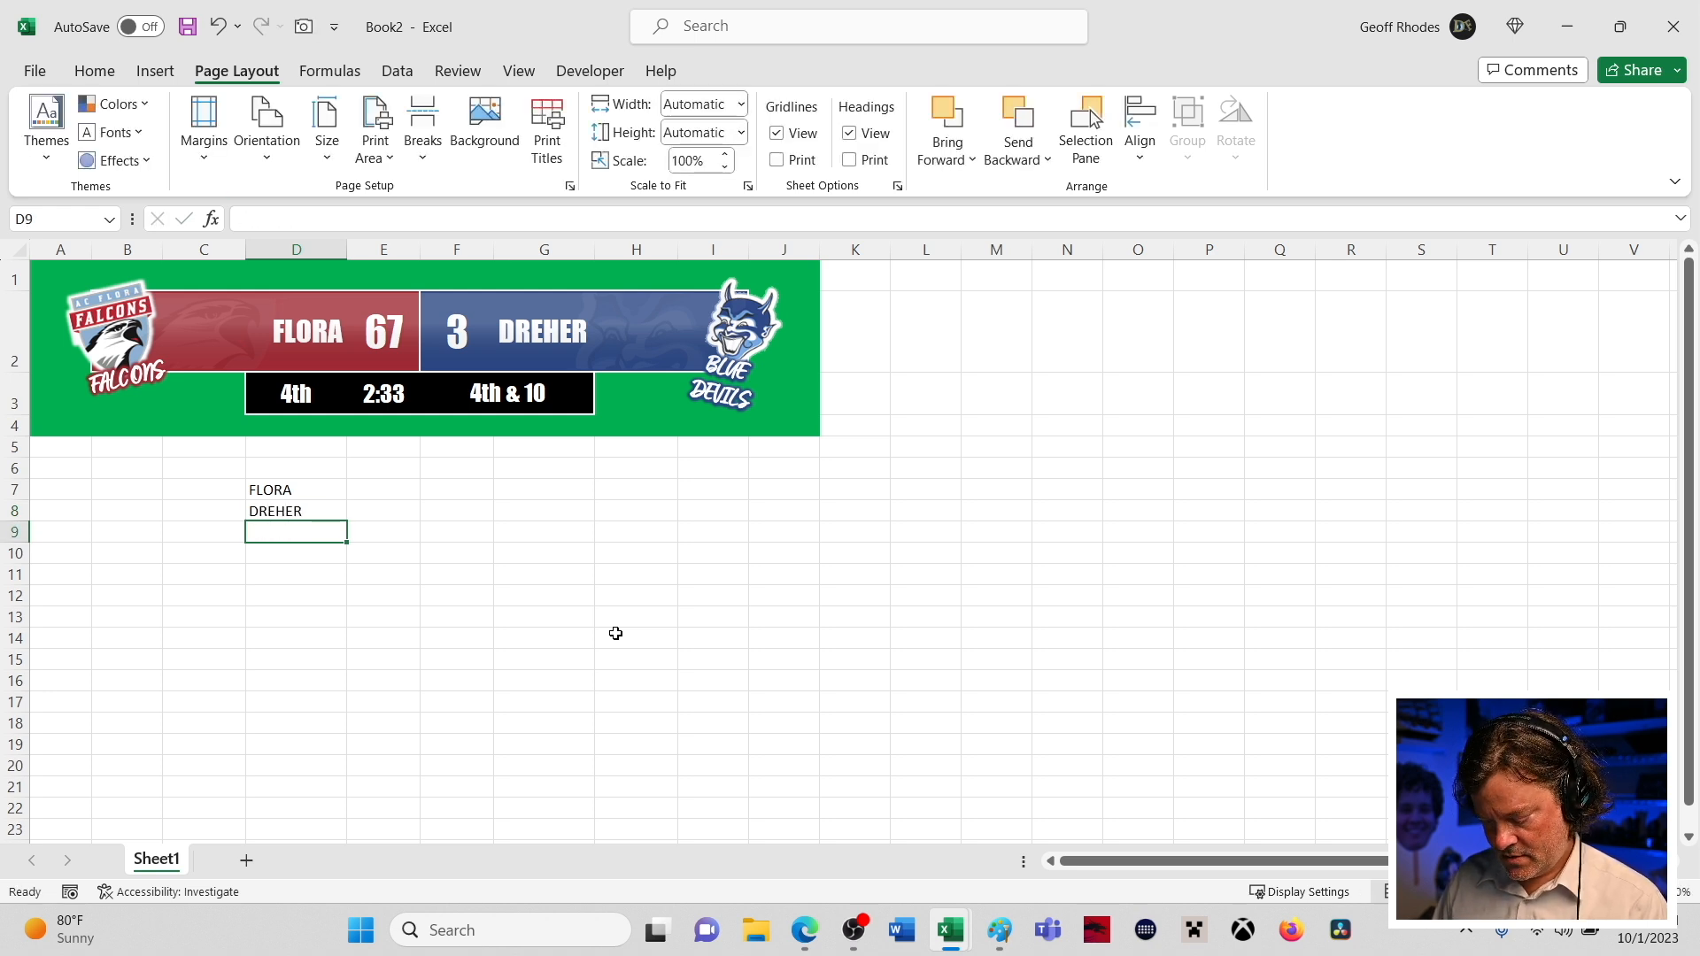
{"action": "type", "text": "QUARTH"}
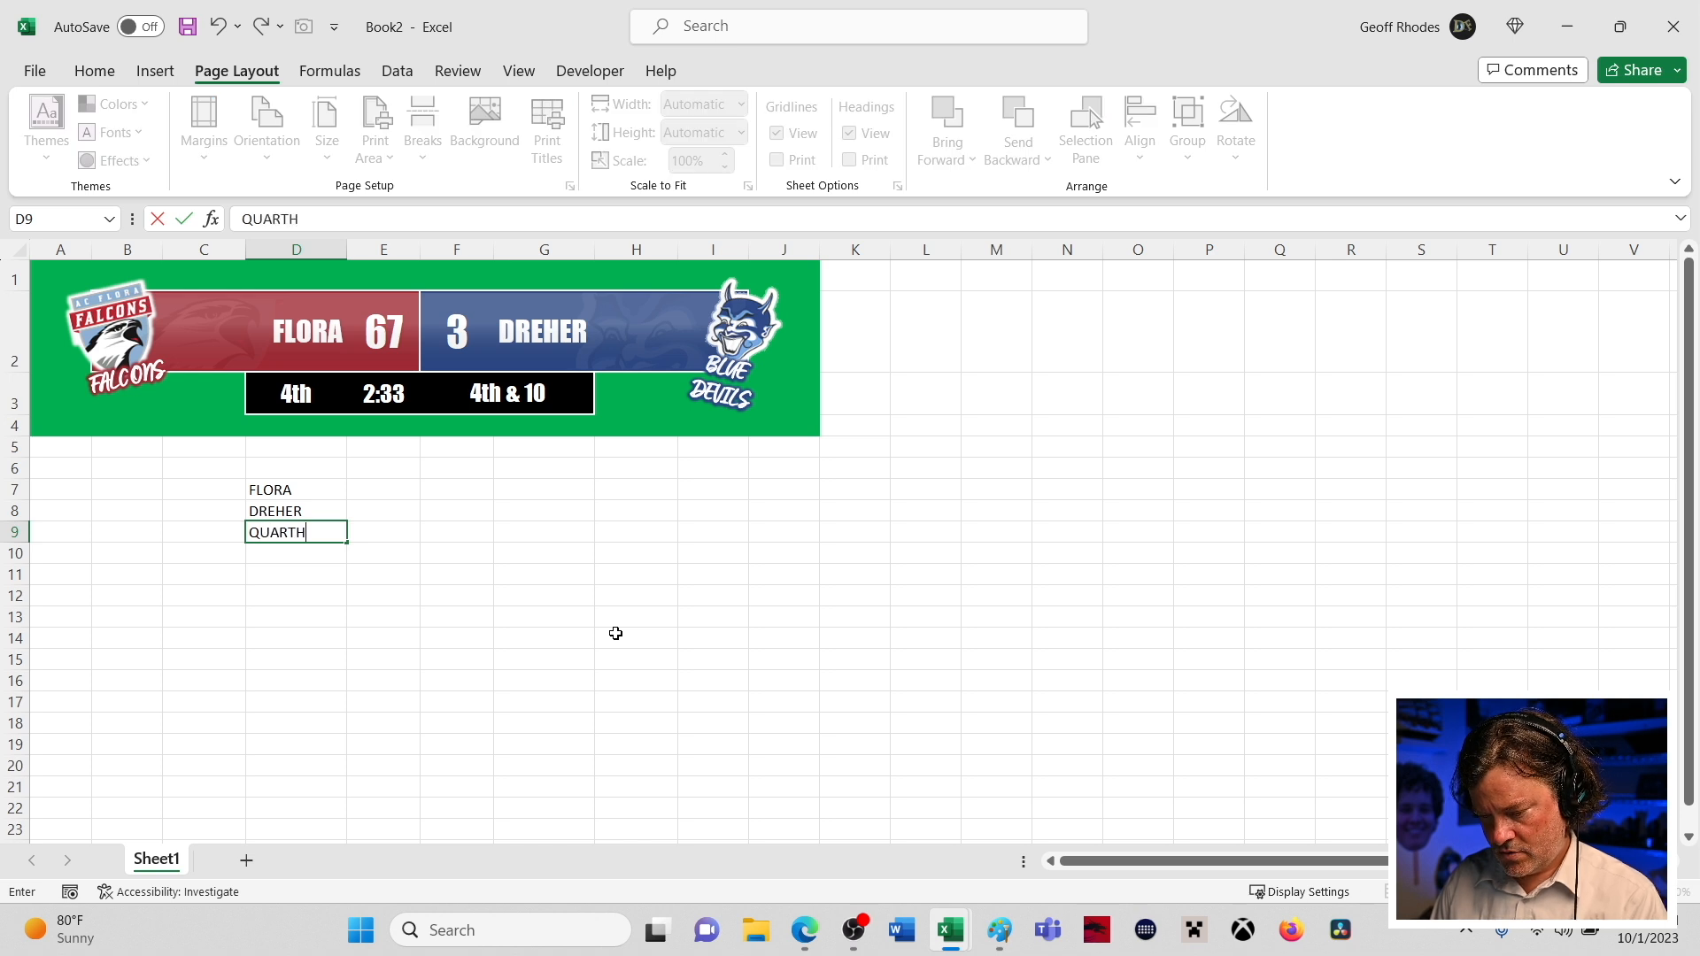
{"action": "key", "text": "BackSpace"}
{"action": "type", "text": "ER"}
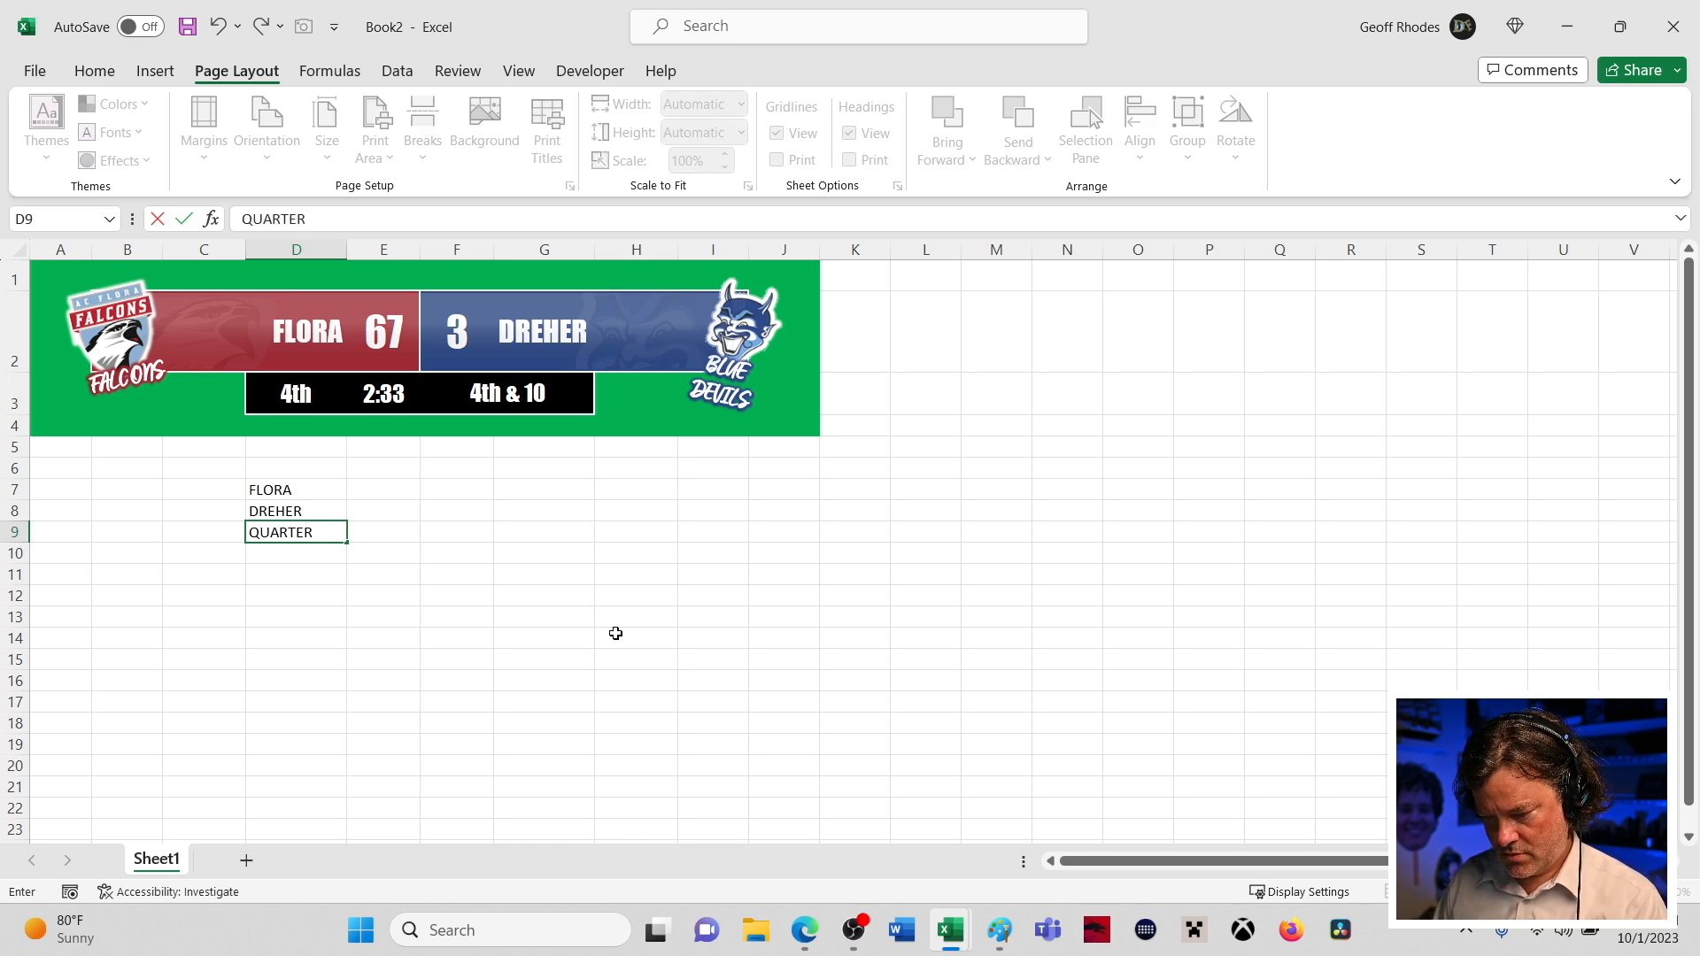
{"action": "key", "text": "Return"}
{"action": "type", "text": "TIME"}
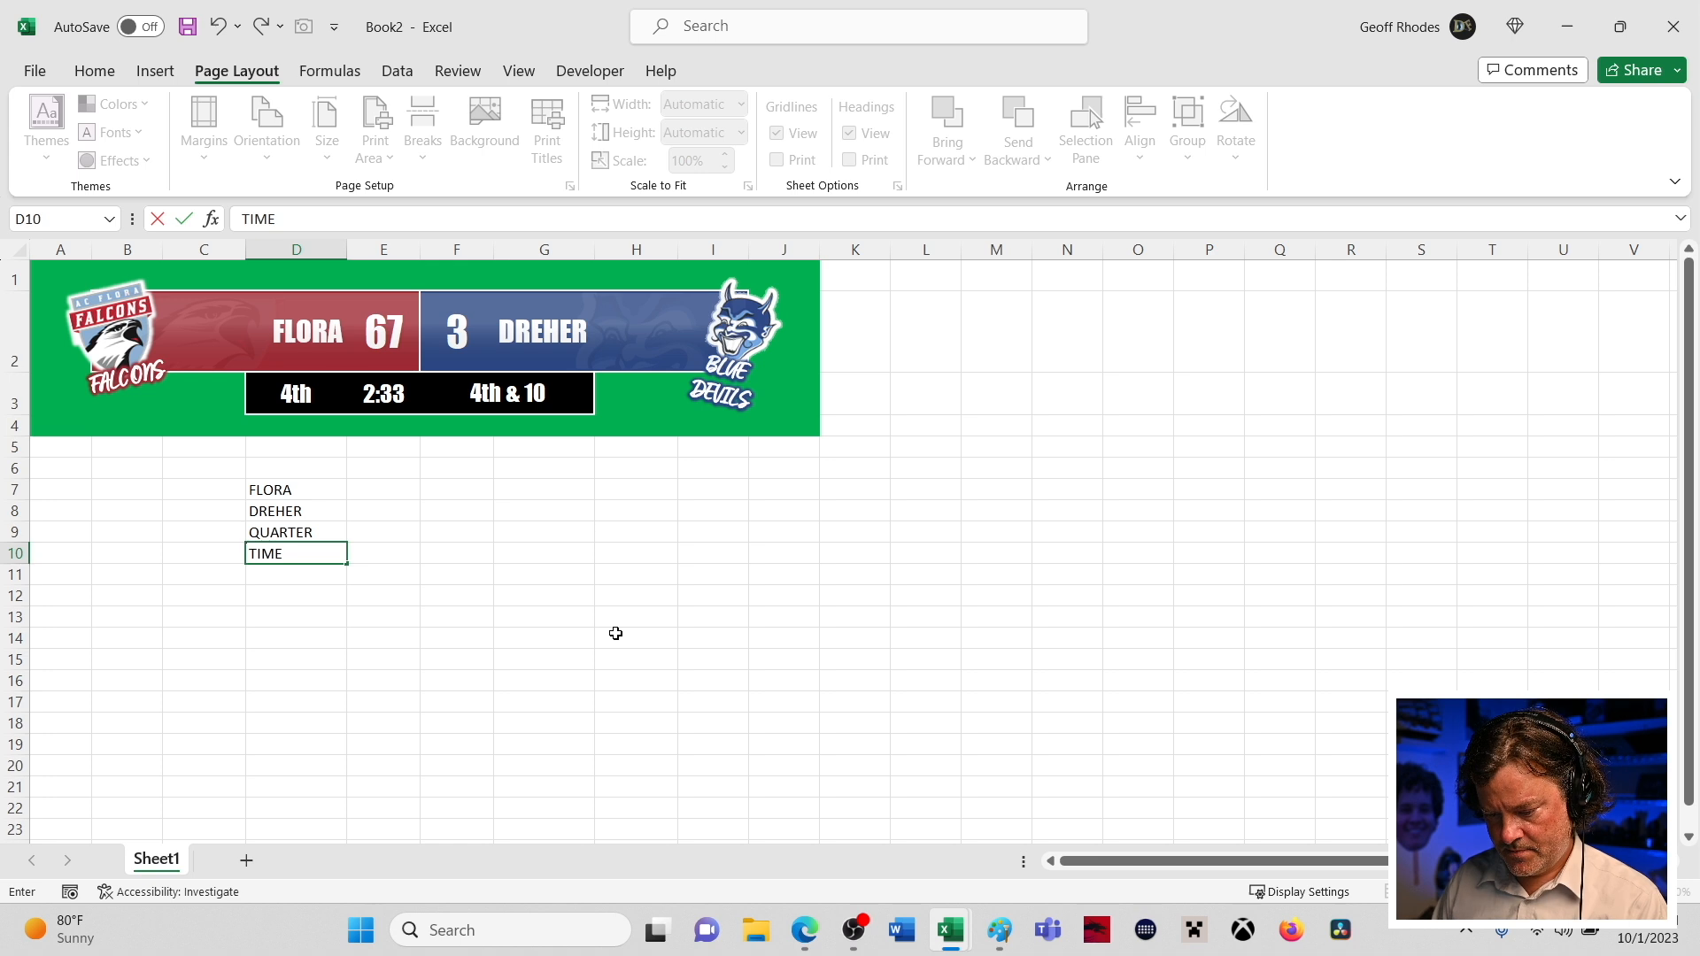
{"action": "key", "text": "Return"}
{"action": "type", "text": "DOWN"}
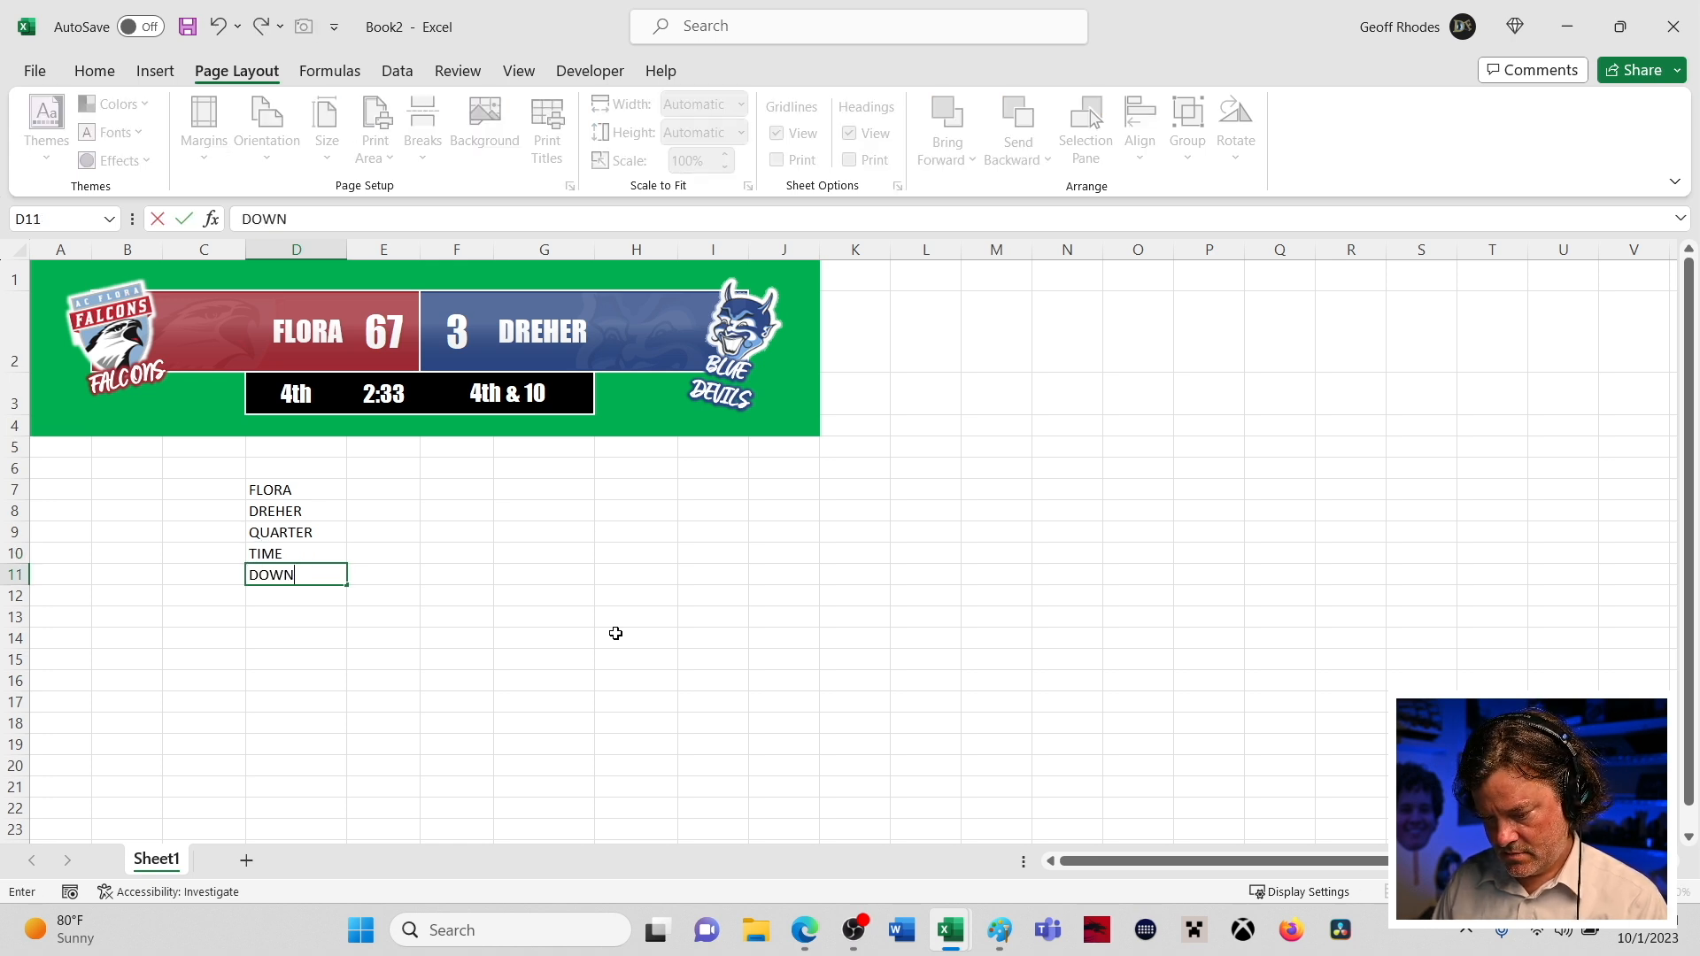
{"action": "key", "text": "Return"}
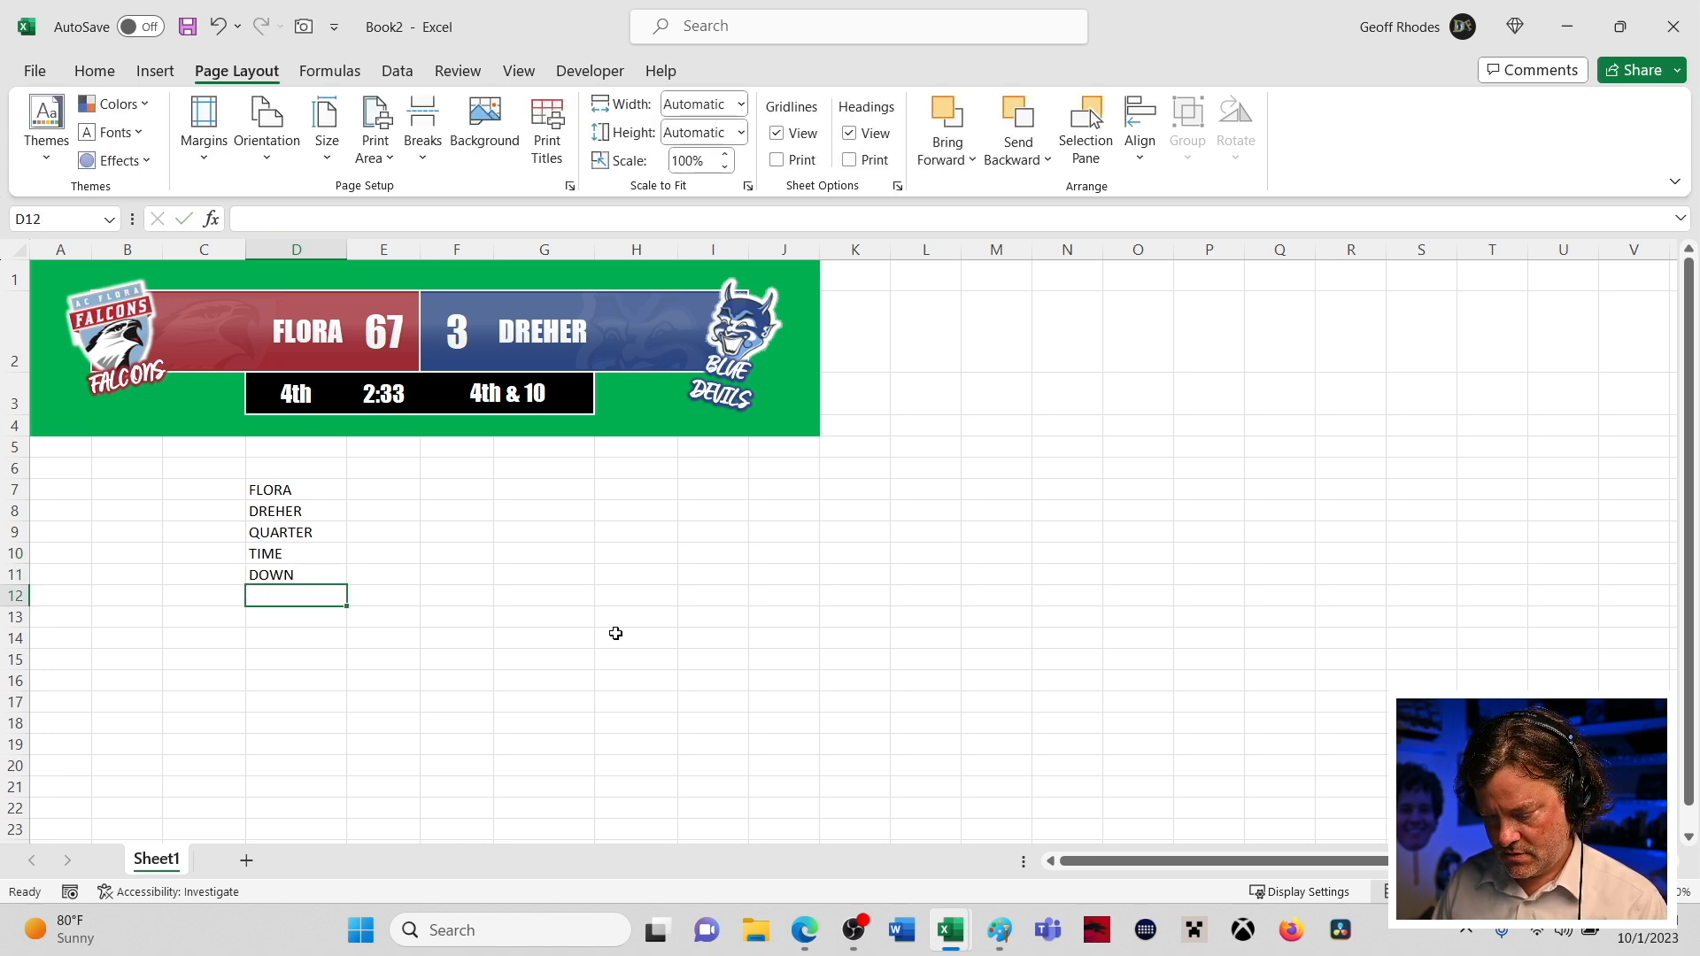
{"action": "type", "text": "DISTANCE"}
- Enter the scores beside the team names, 45 for FLORA in E7 and 12 for DREHER in E8
{"action": "key", "text": "Up"}
{"action": "key", "text": "Up"}
{"action": "key", "text": "Up"}
{"action": "key", "text": "Up"}
{"action": "key", "text": "Up"}
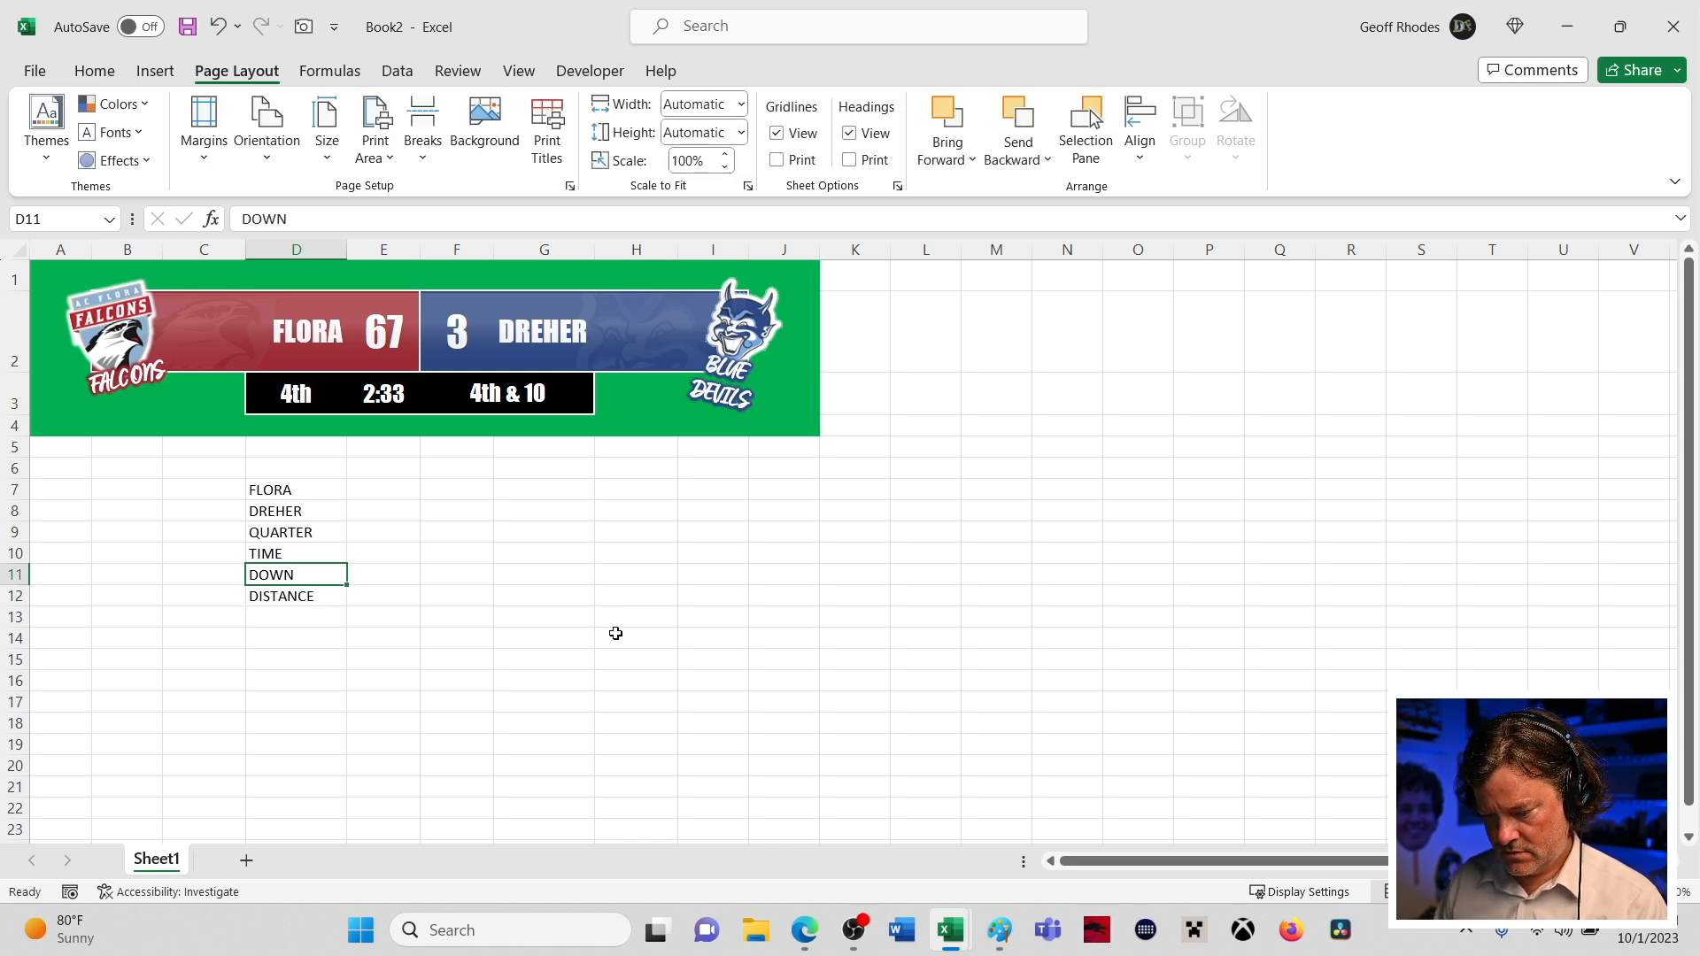
{"action": "key", "text": "Right"}
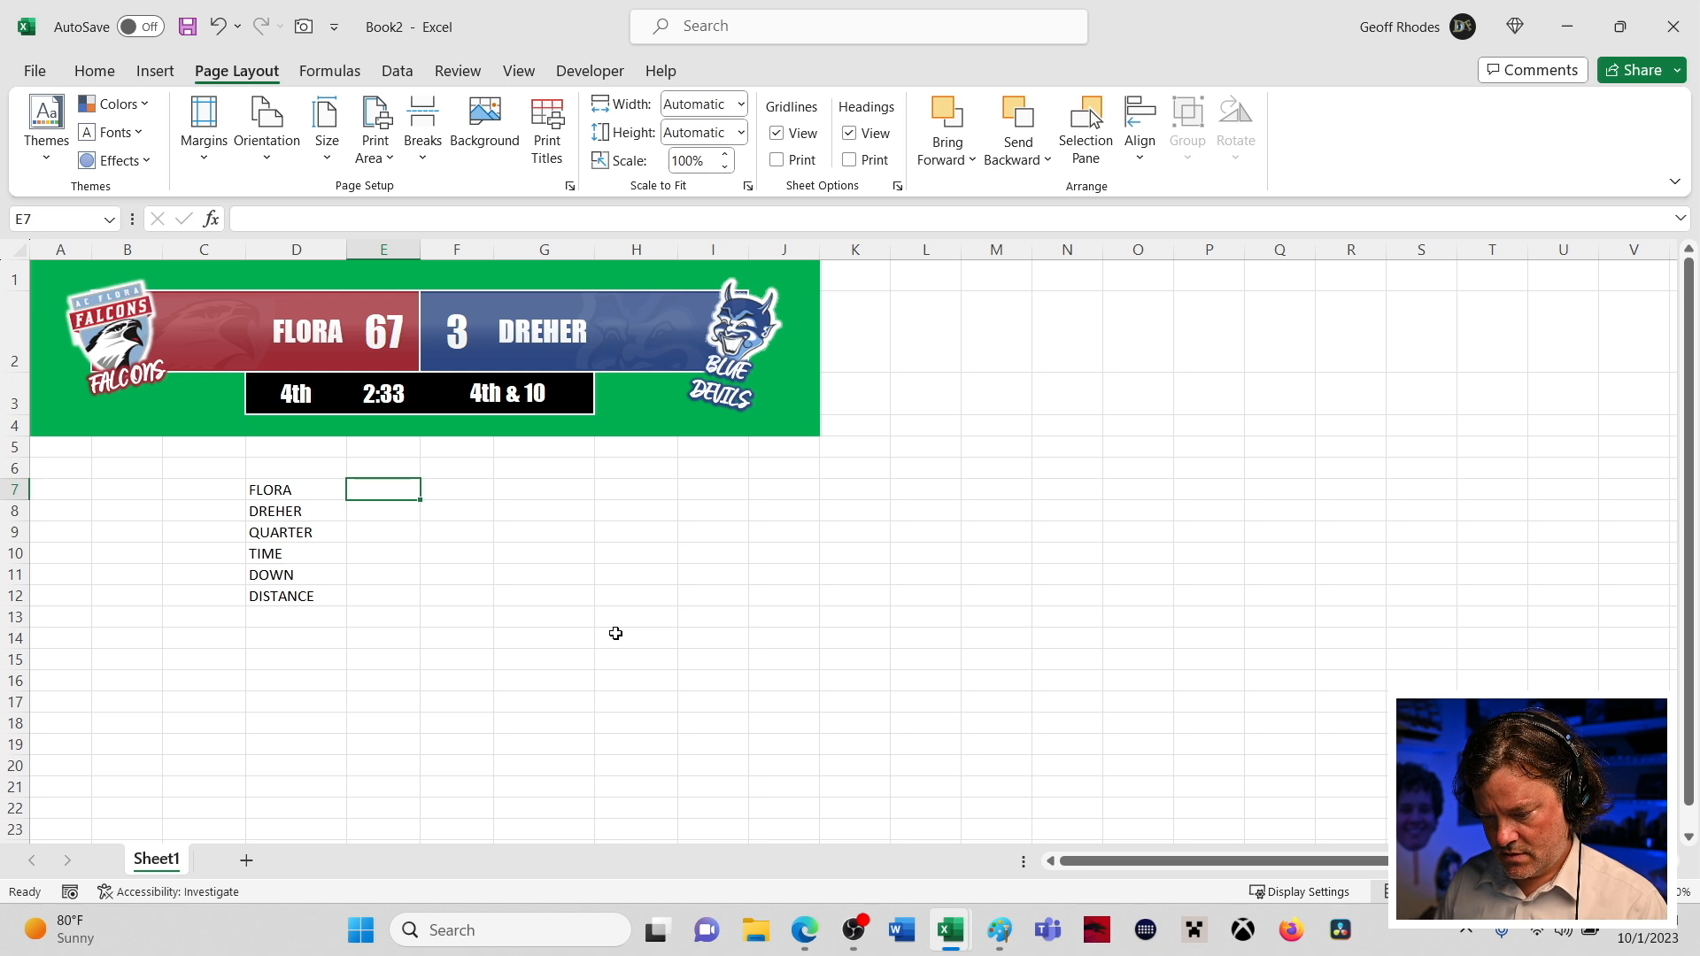
{"action": "type", "text": "45"}
{"action": "key", "text": "Return"}
{"action": "type", "text": "12"}
{"action": "key", "text": "Return"}
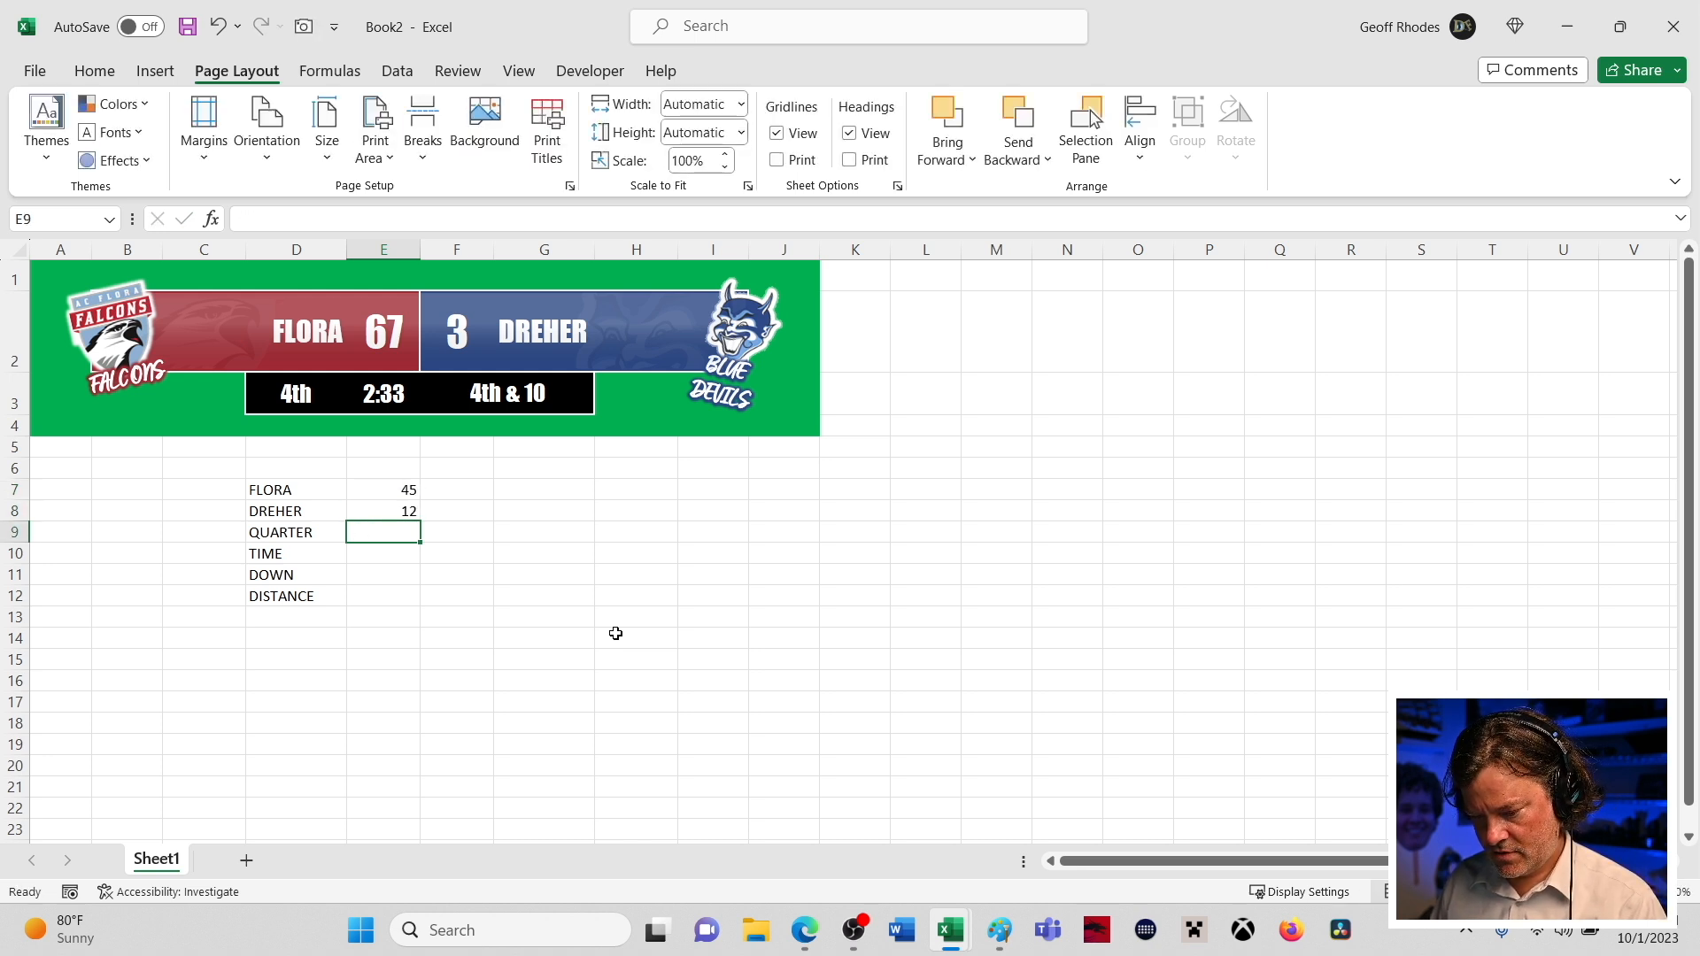
- Set the quarter to 1st in cell E9 and the time to 12:00 in cell E10
{"action": "type", "text": "1"}
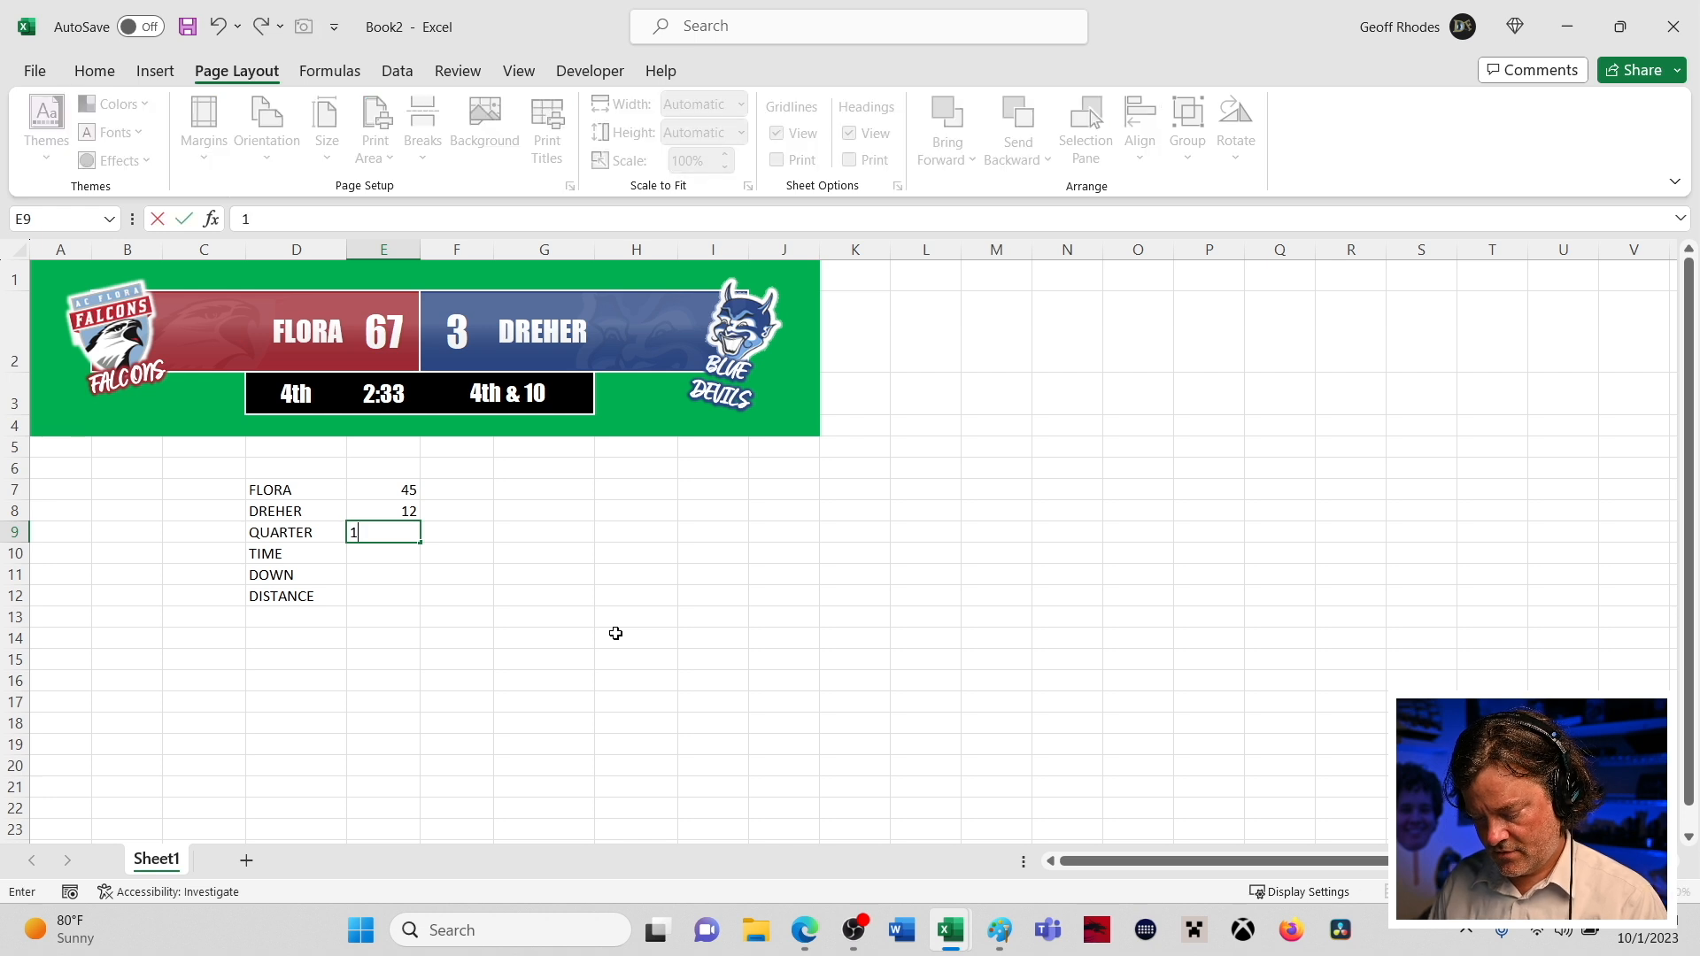
{"action": "type", "text": "st"}
{"action": "key", "text": "Return"}
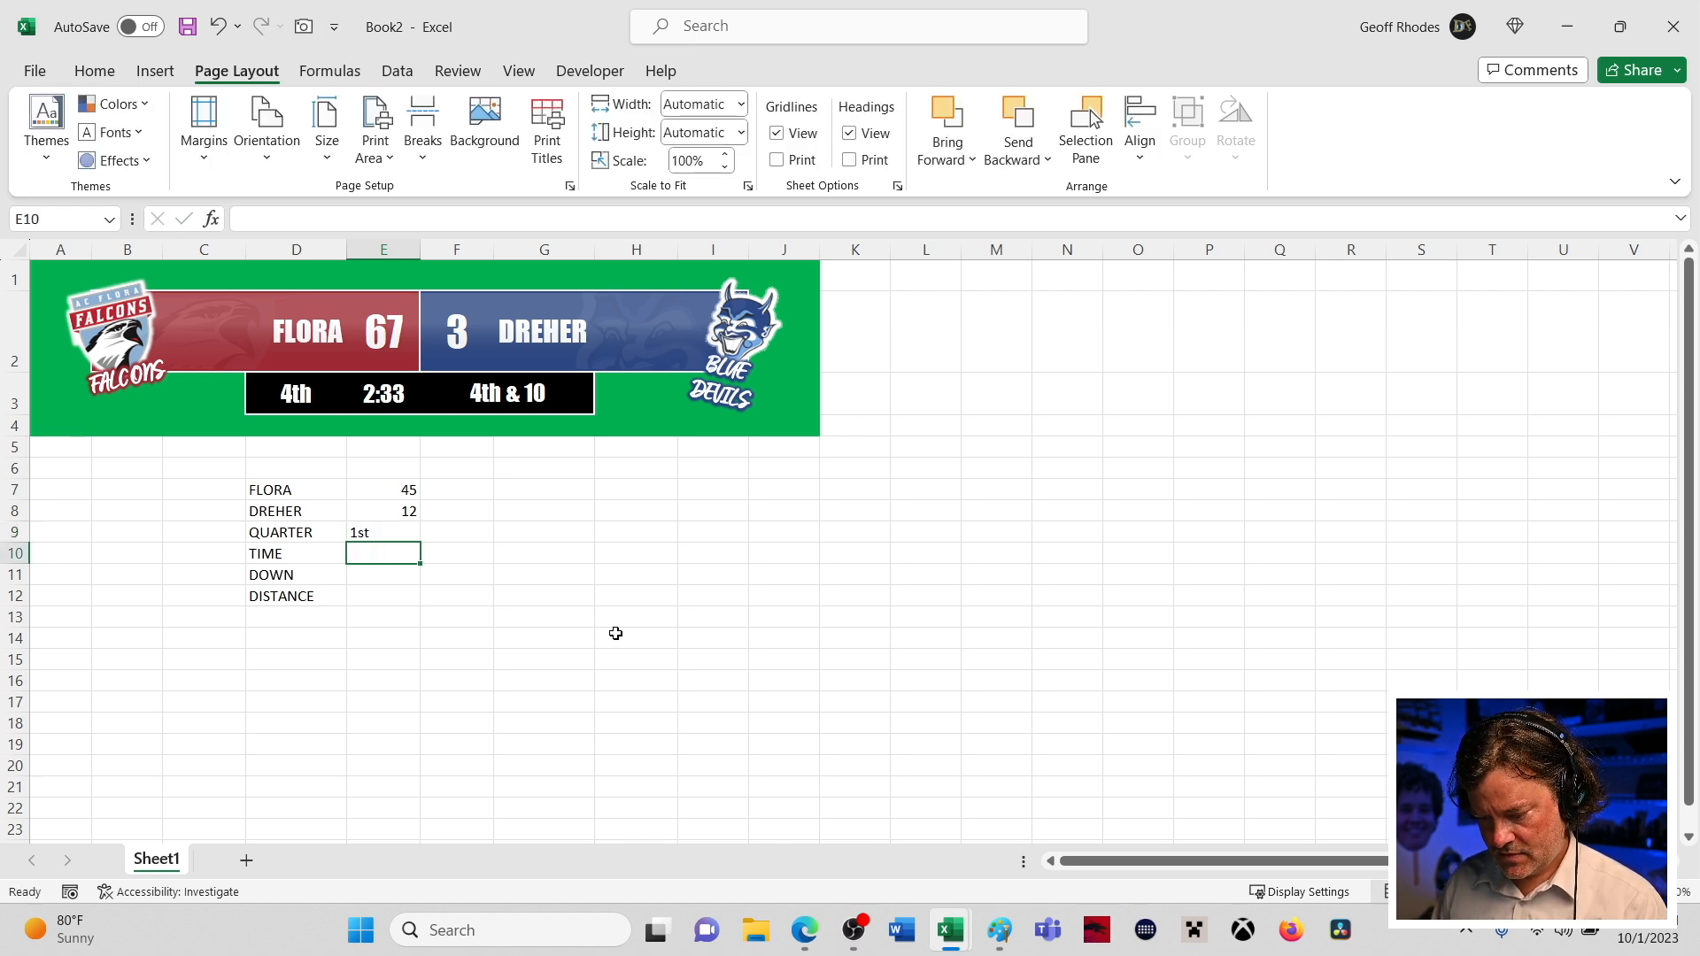
{"action": "type", "text": "12"}
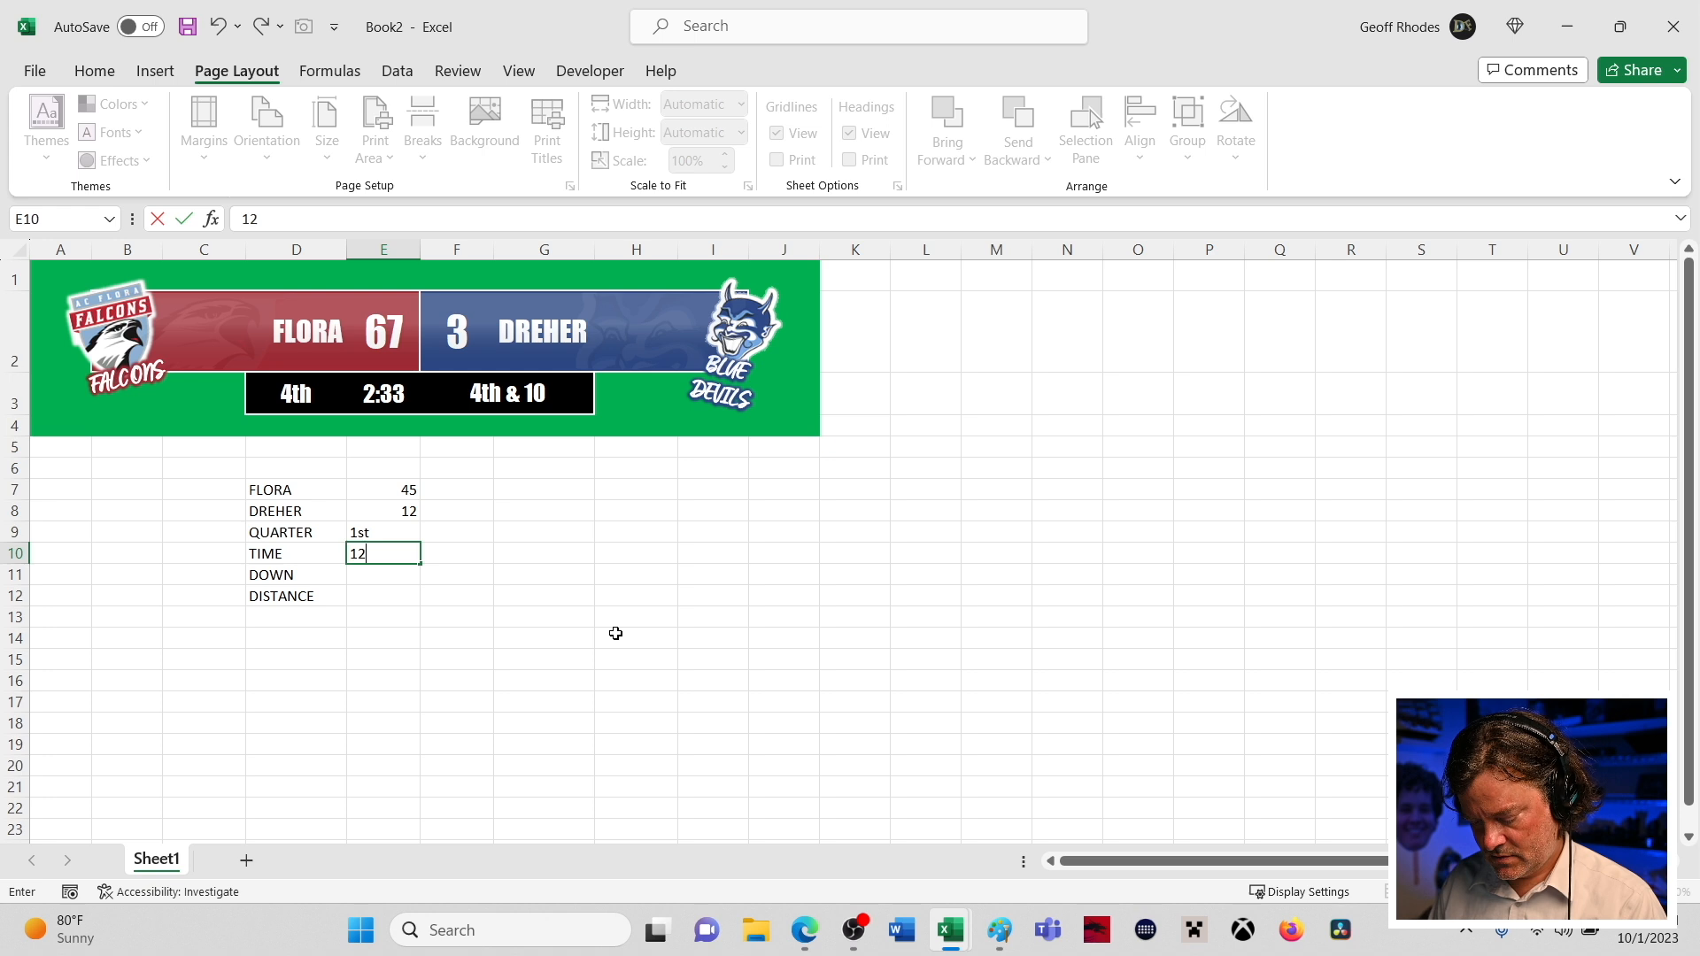
{"action": "type", "text": ":00"}
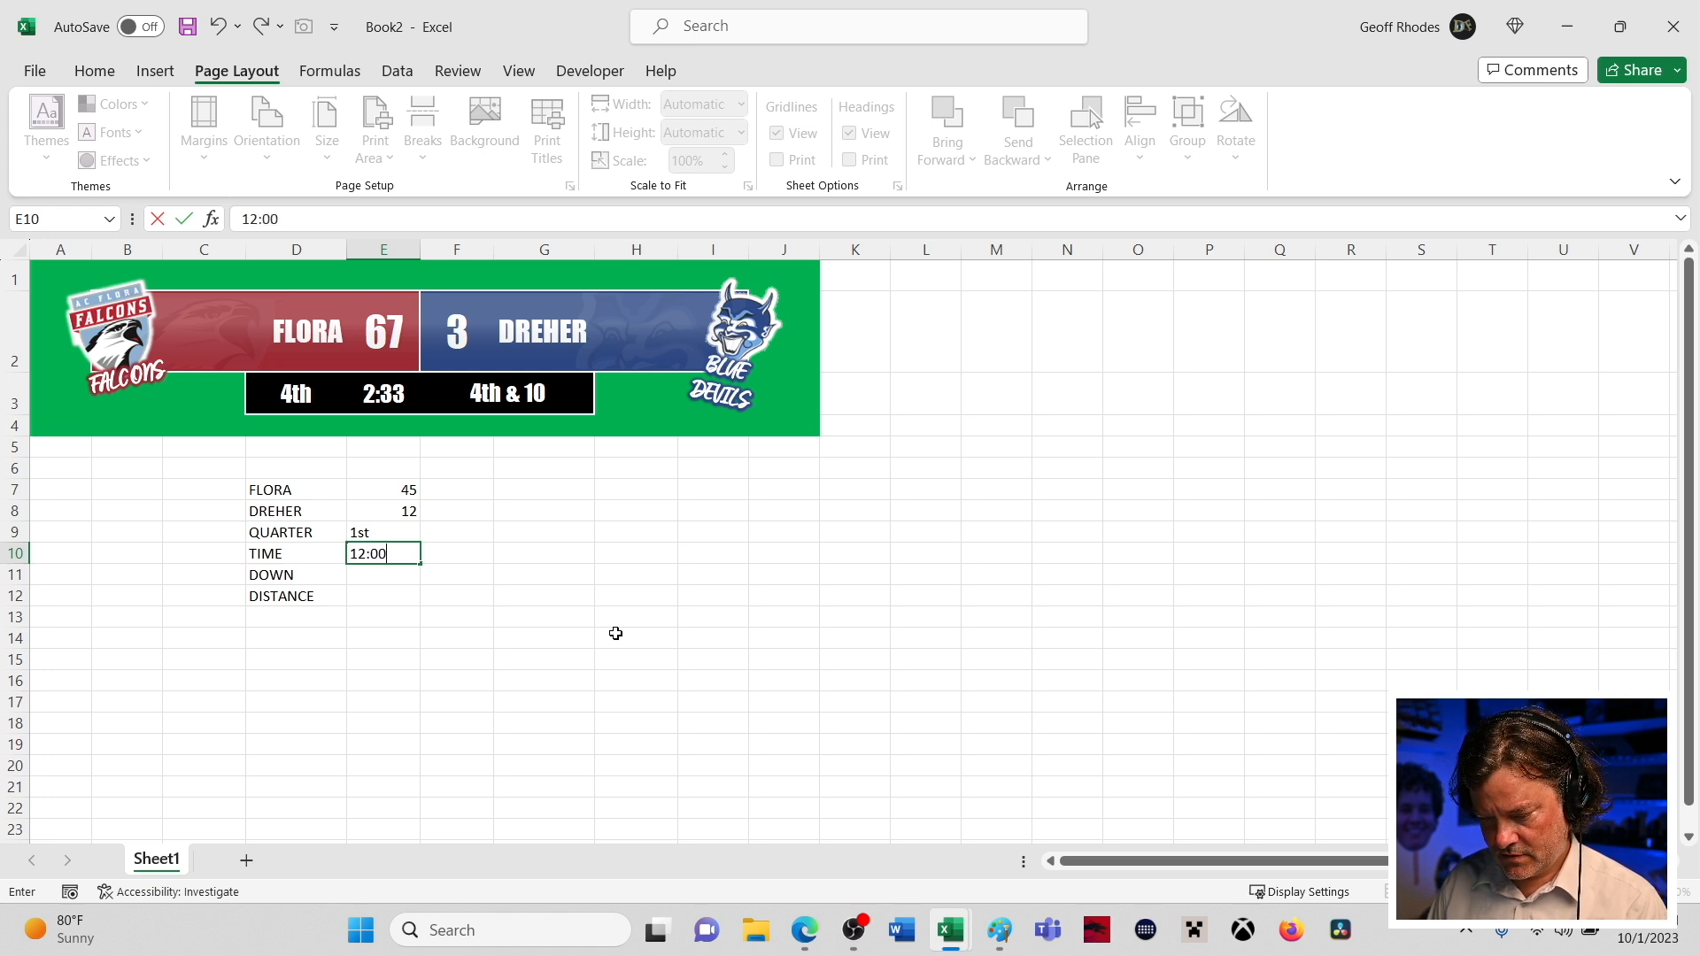
{"action": "key", "text": "Return"}
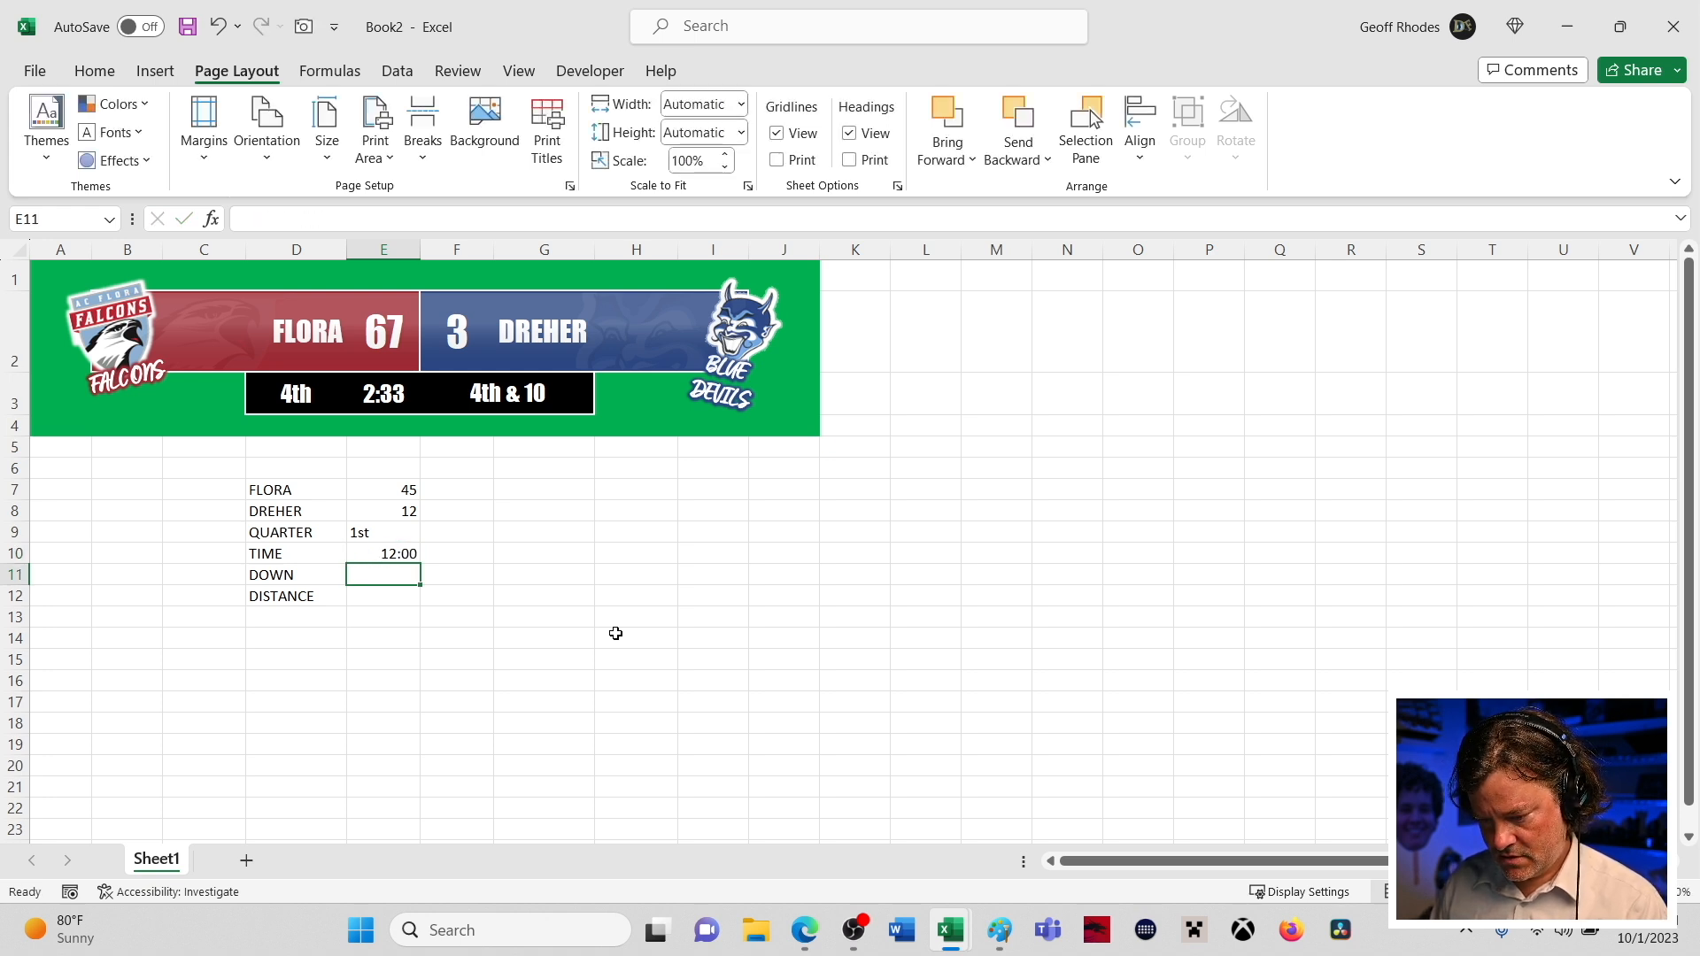
- Set the down to 1st in cell E11 and the distance to 15 in cell E12
{"action": "type", "text": "1st"}
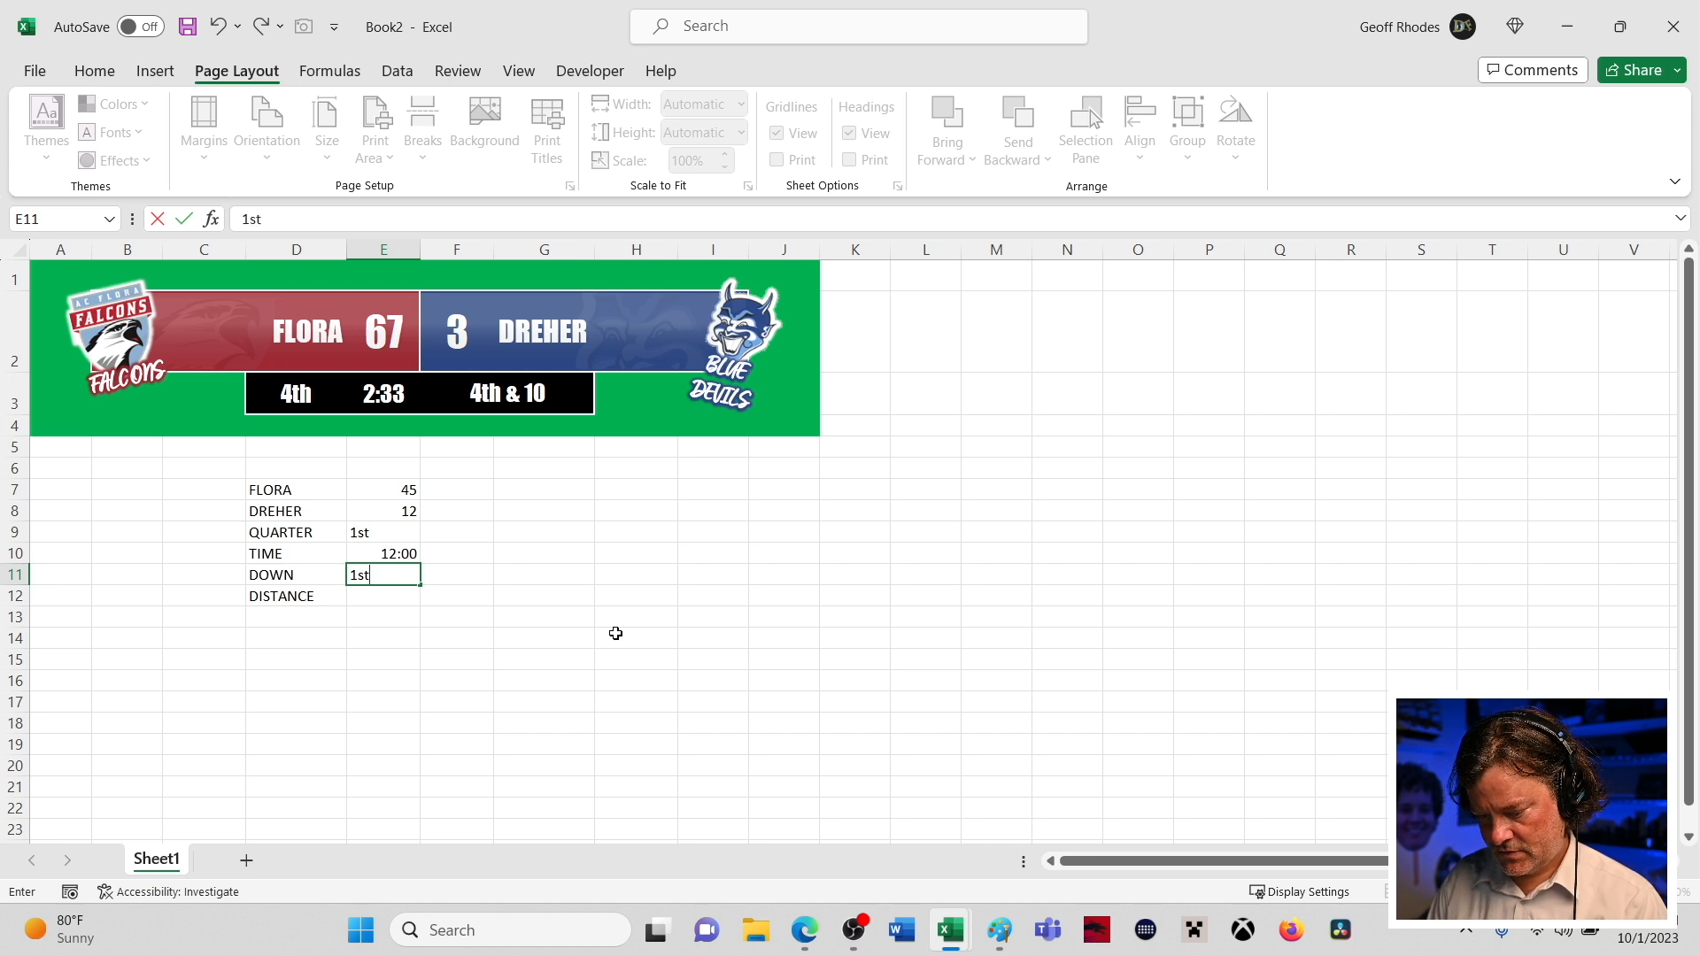
{"action": "key", "text": "Return"}
{"action": "type", "text": "15"}
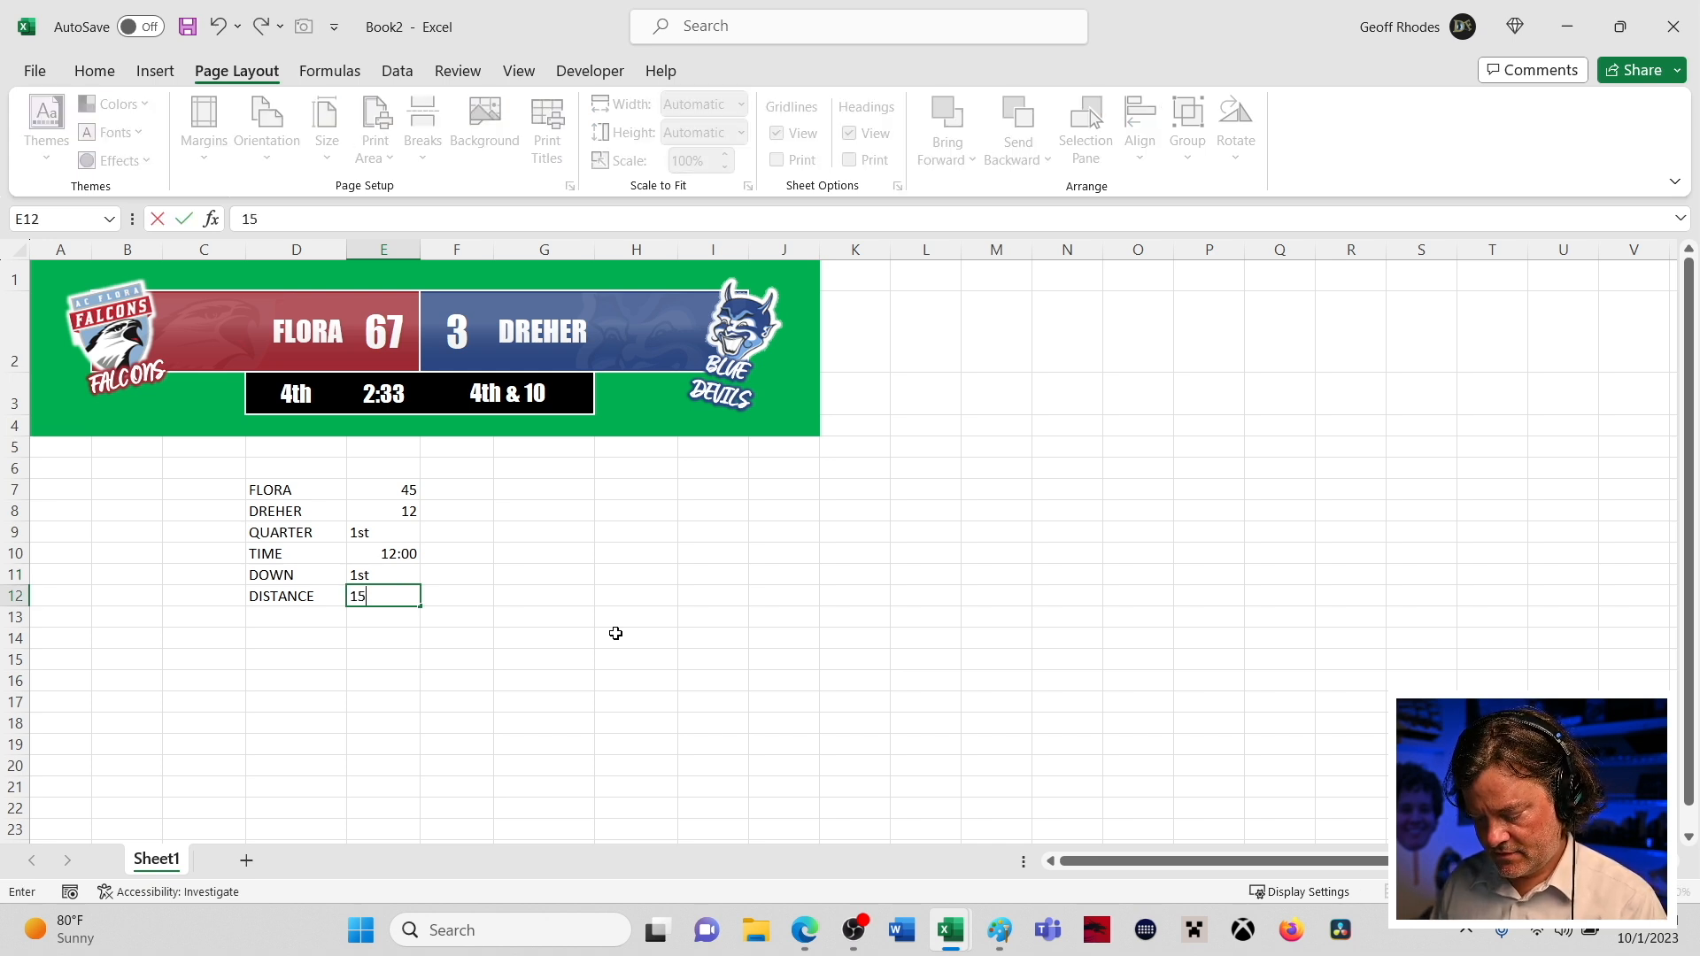
{"action": "key", "text": "Return"}
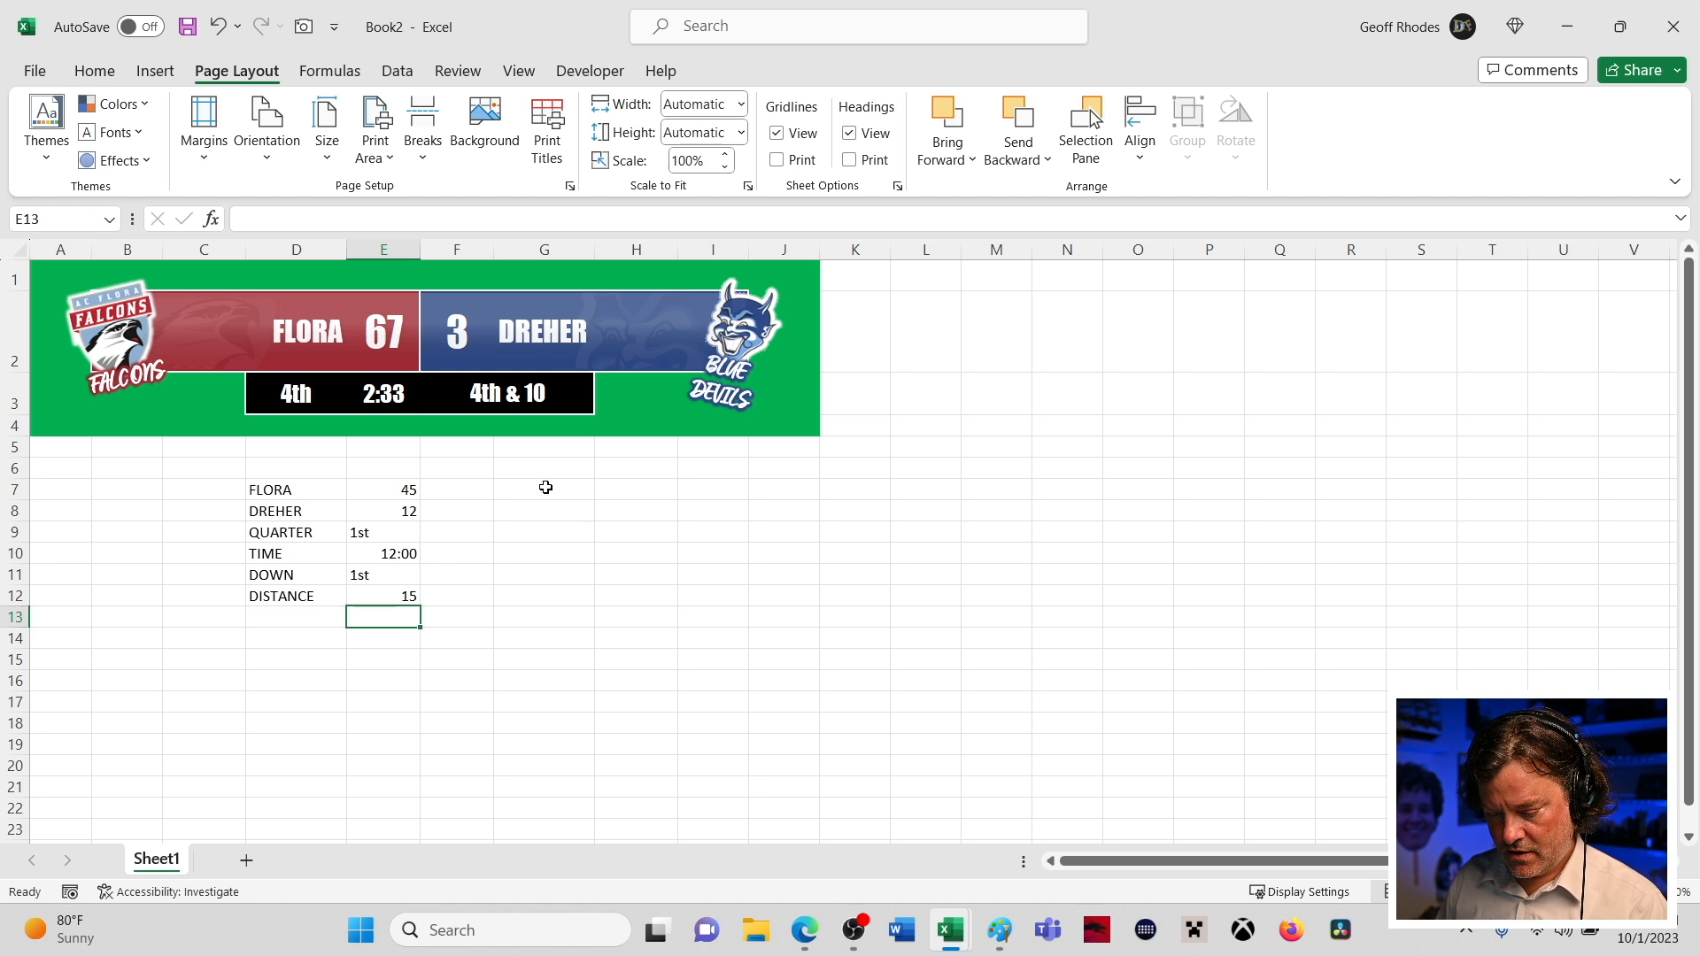
- Link Flora's scoreboard score in cell E2 to the input cell E7 with a formula
{"action": "left_click", "coordinate": [378, 462]}
{"action": "key", "text": "Up"}
{"action": "key", "text": "Up"}
{"action": "key", "text": "Up"}
{"action": "key", "text": "Up"}
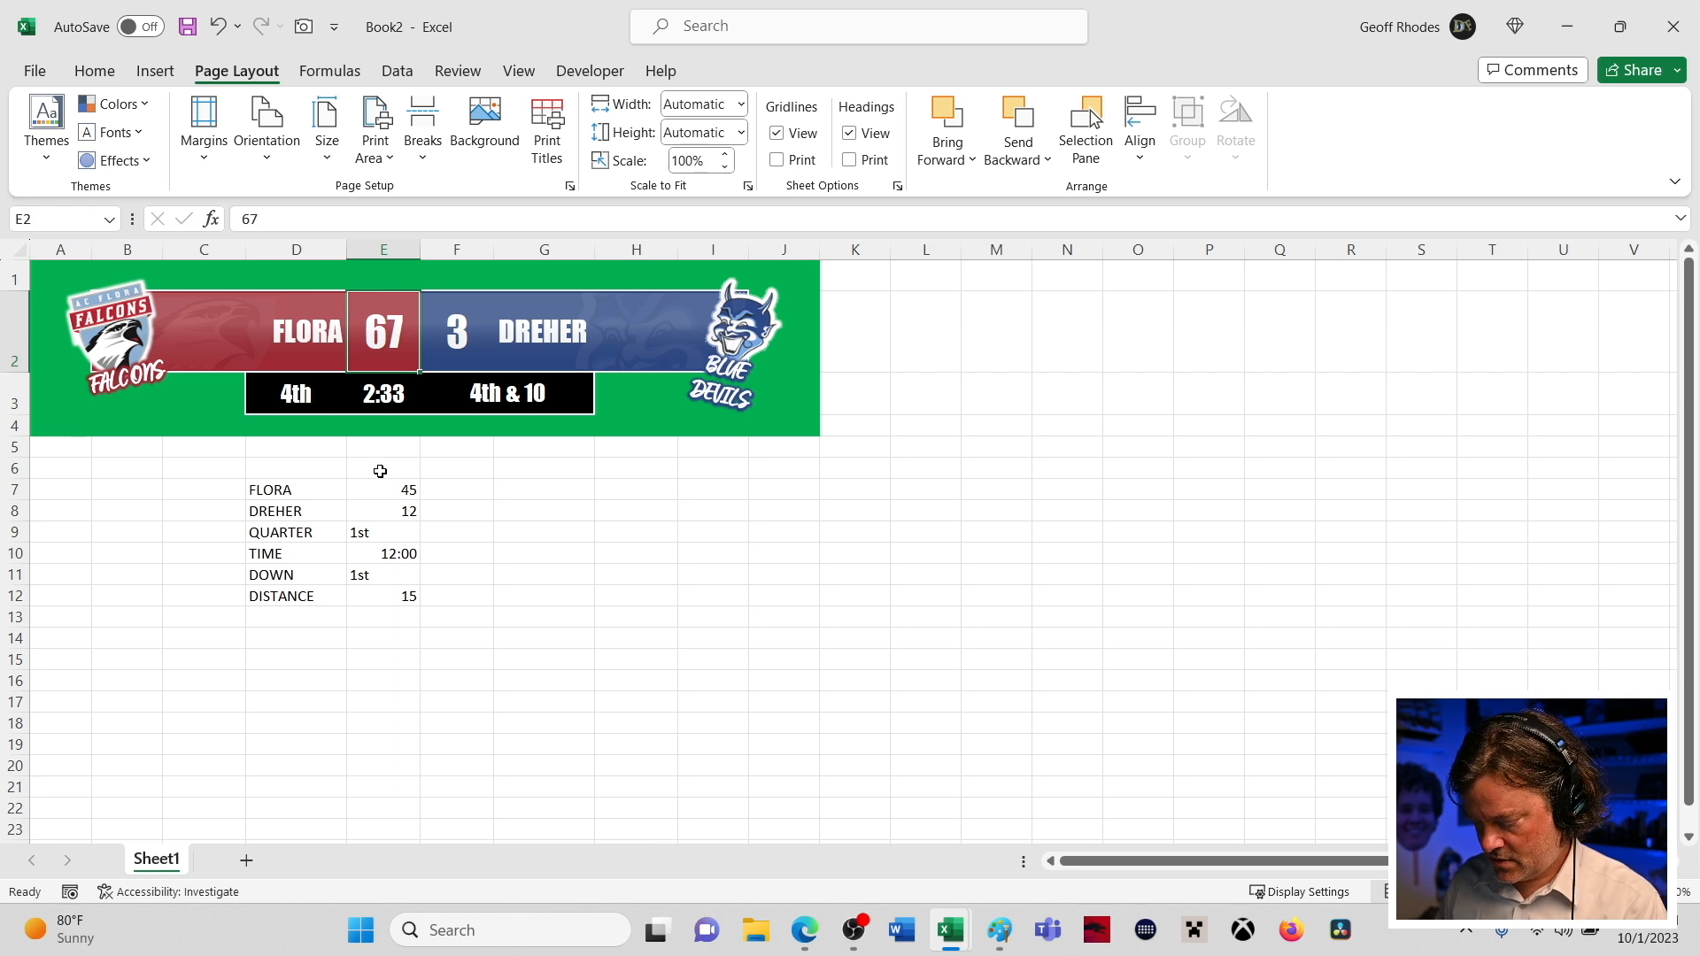
{"action": "type", "text": "="}
{"action": "left_click", "coordinate": [395, 485]}
{"action": "key", "text": "Return"}
- Link Dreher's scoreboard score in cell F2 to the input cell E8 with a formula
{"action": "key", "text": "Up"}
{"action": "key", "text": "Right"}
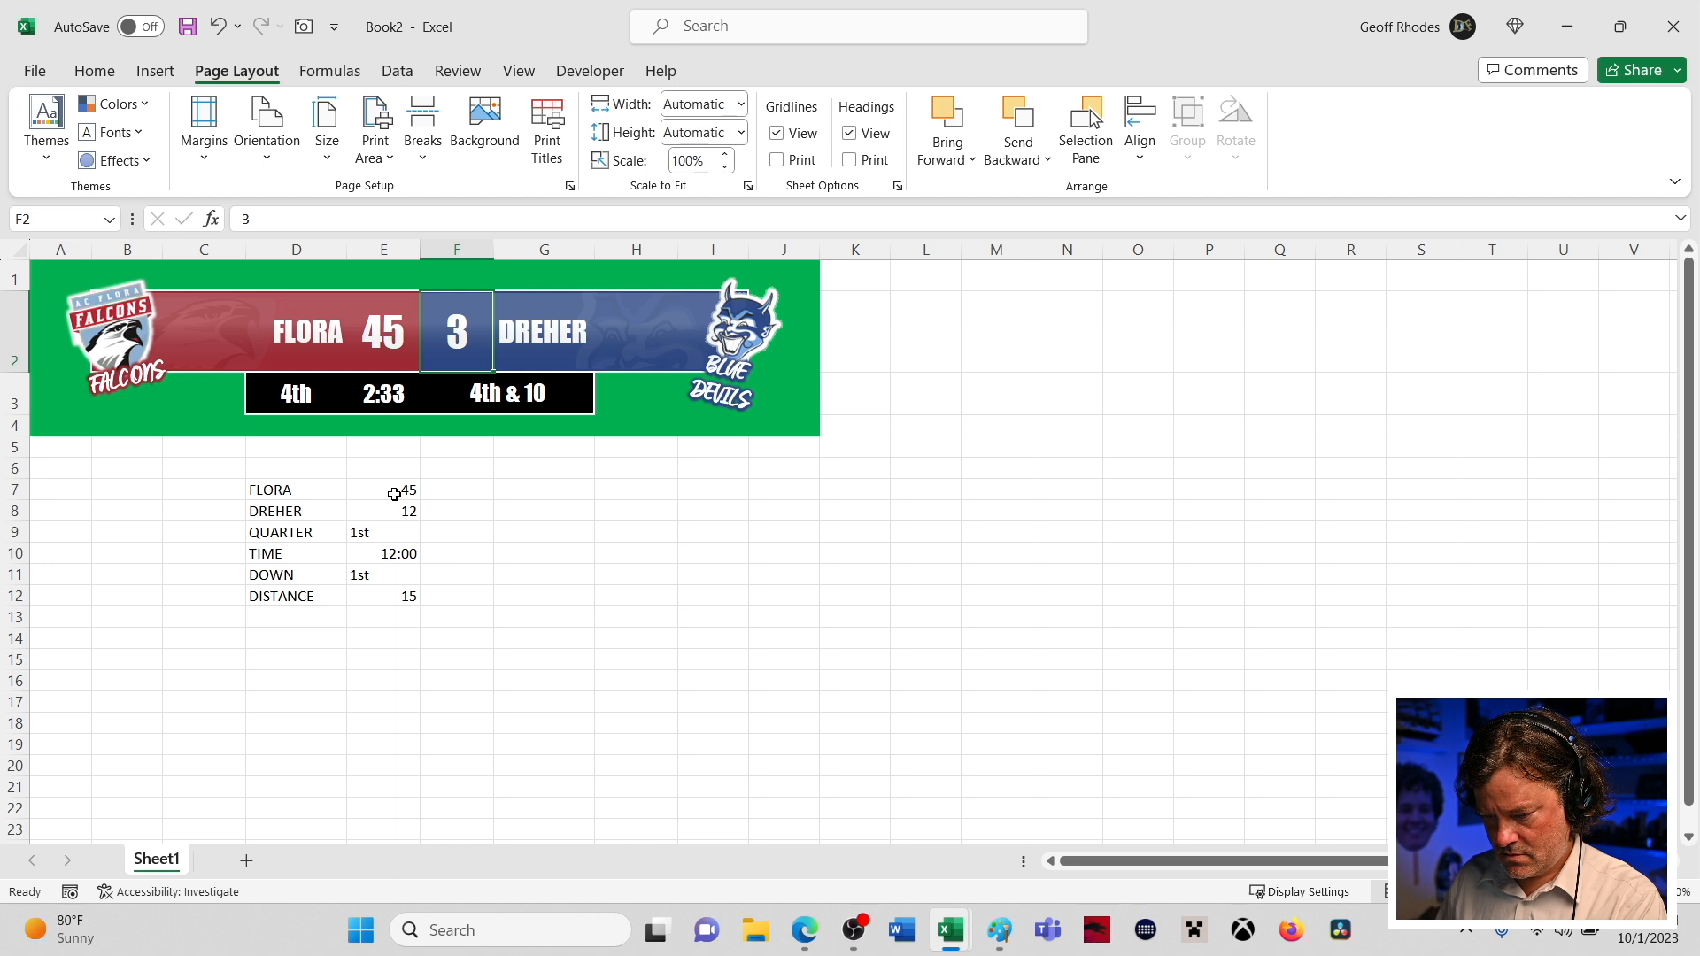
{"action": "type", "text": "="}
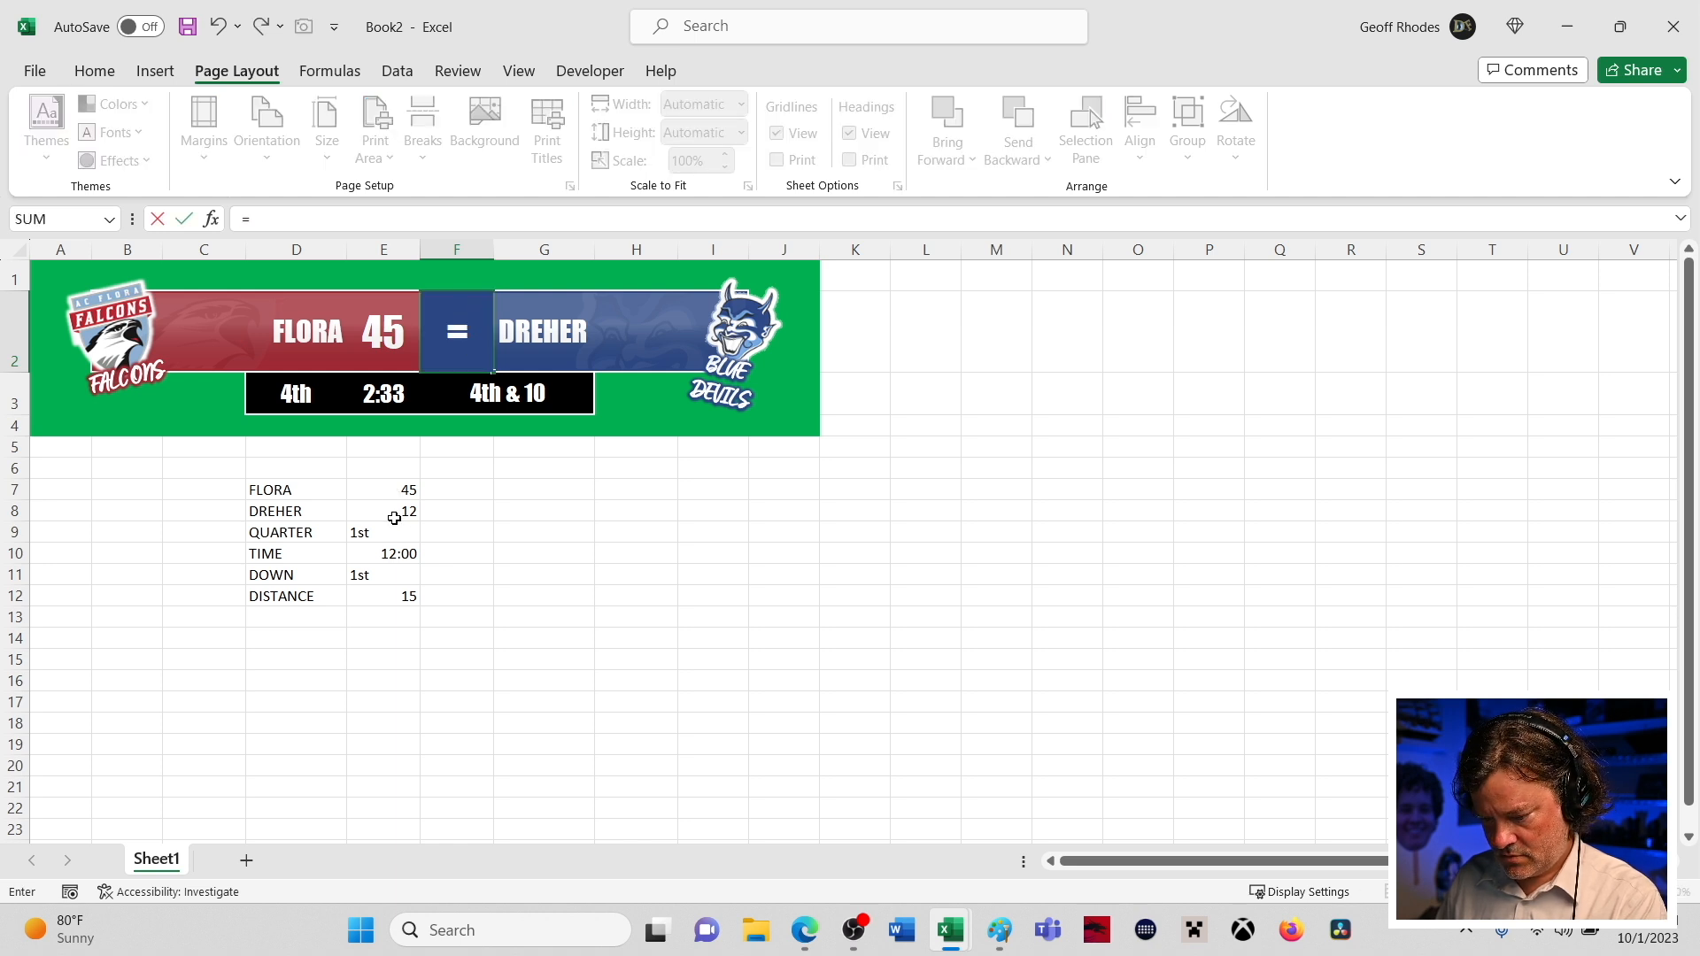
{"action": "left_click", "coordinate": [392, 511]}
{"action": "key", "text": "Return"}
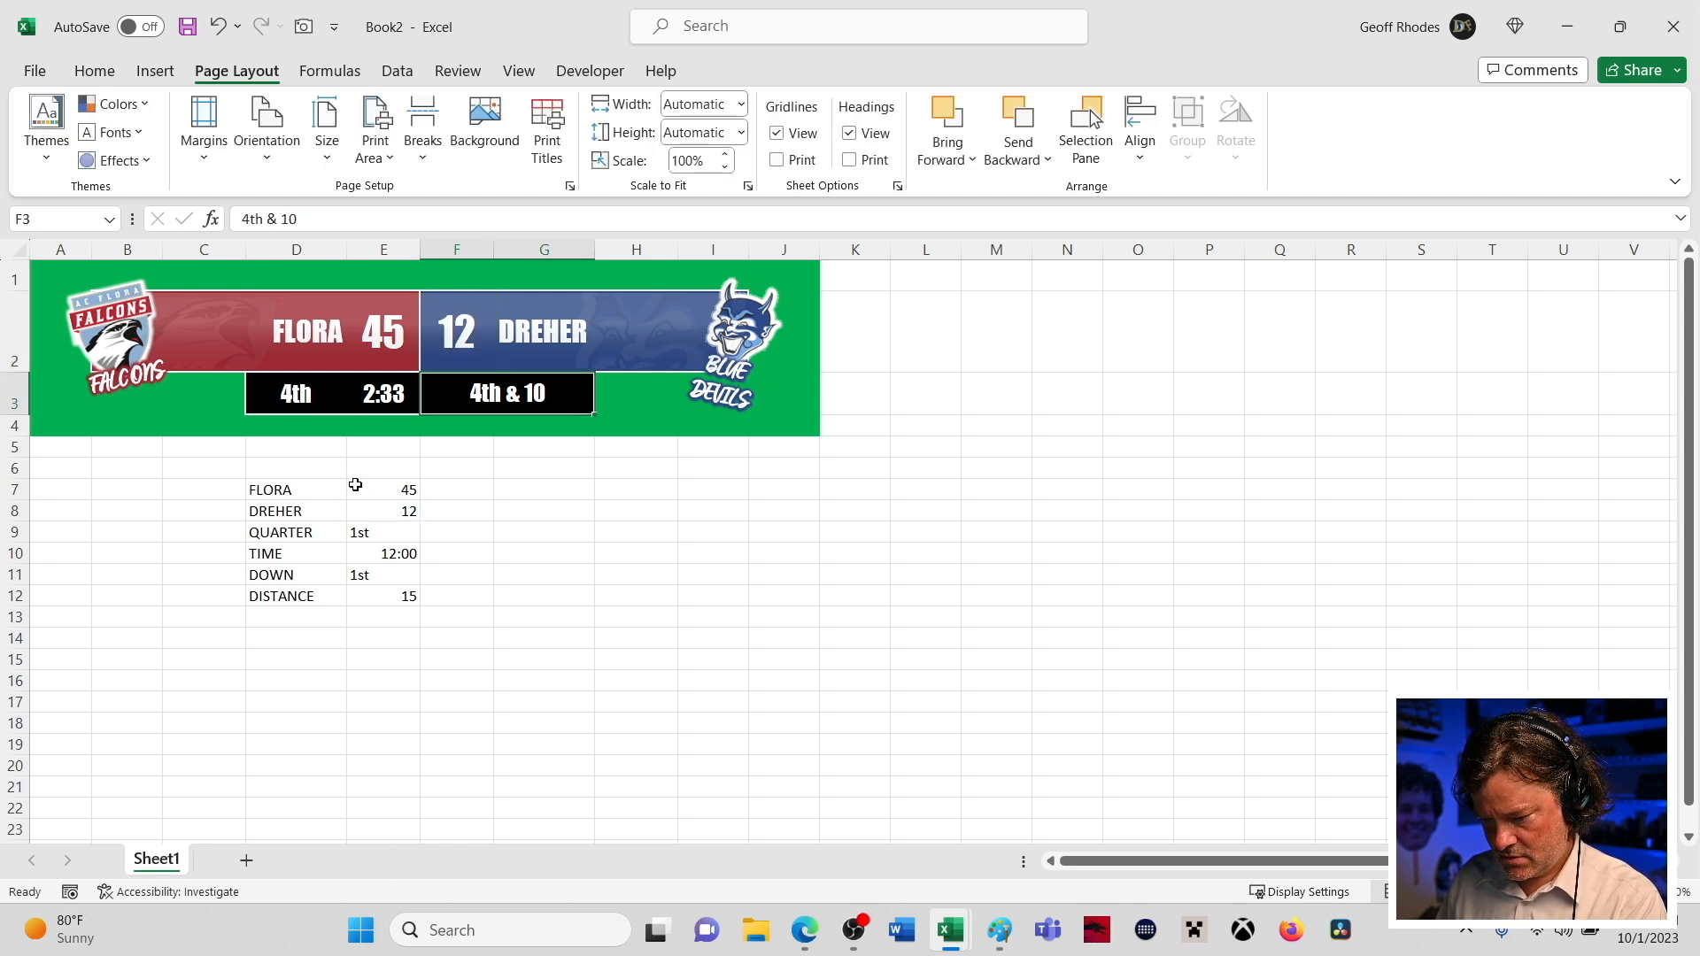
- Link the scoreboard's quarter cell D3 to the QUARTER value in E9 with a formula
{"action": "key", "text": "Left"}
{"action": "key", "text": "Left"}
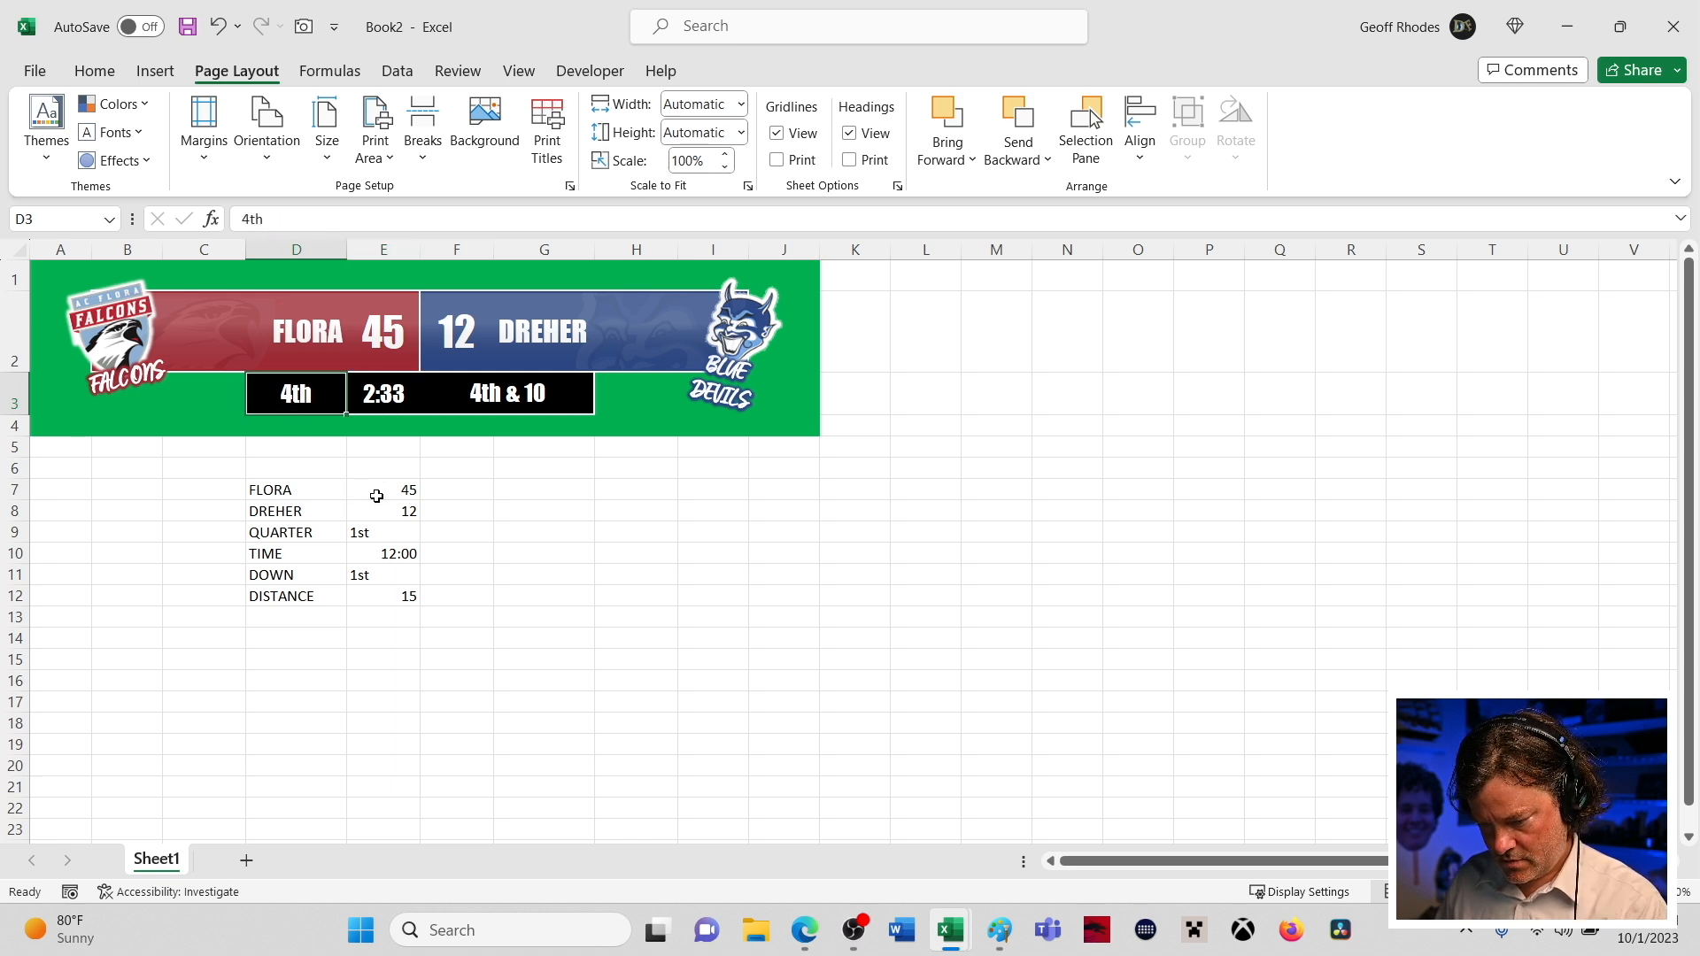
{"action": "type", "text": "="}
{"action": "left_click", "coordinate": [373, 531]}
{"action": "key", "text": "Return"}
- Link the scoreboard's clock cell E3 to the TIME value in E10 with a formula
{"action": "left_click", "coordinate": [387, 393]}
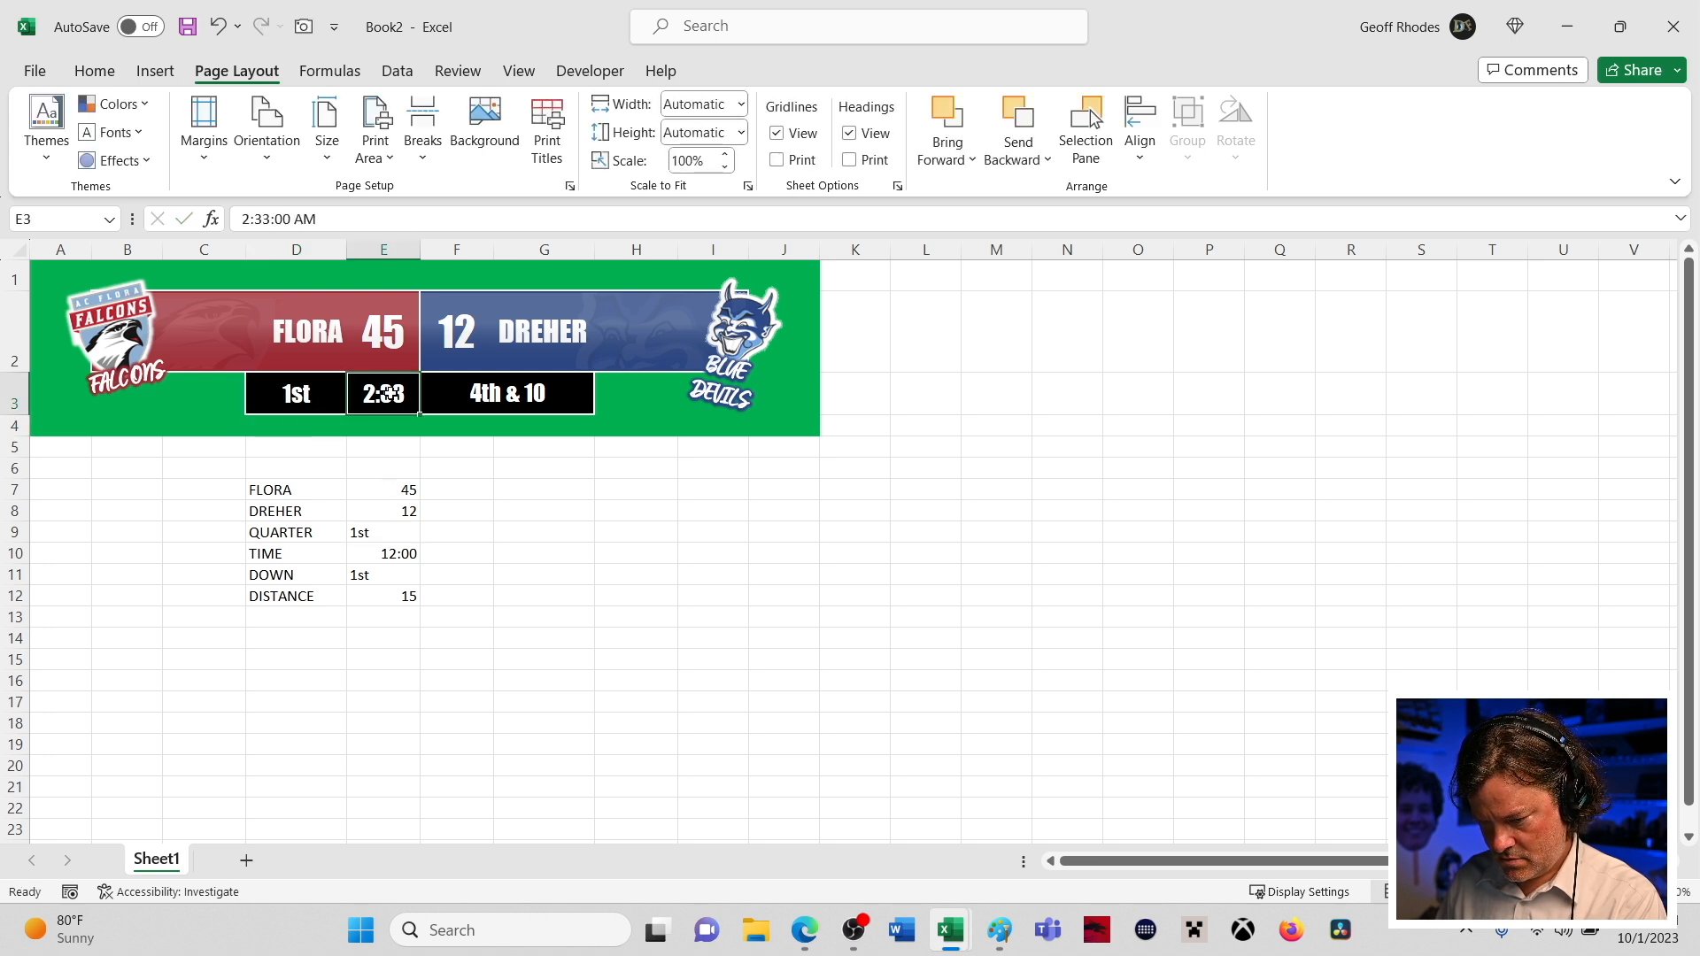
{"action": "type", "text": "="}
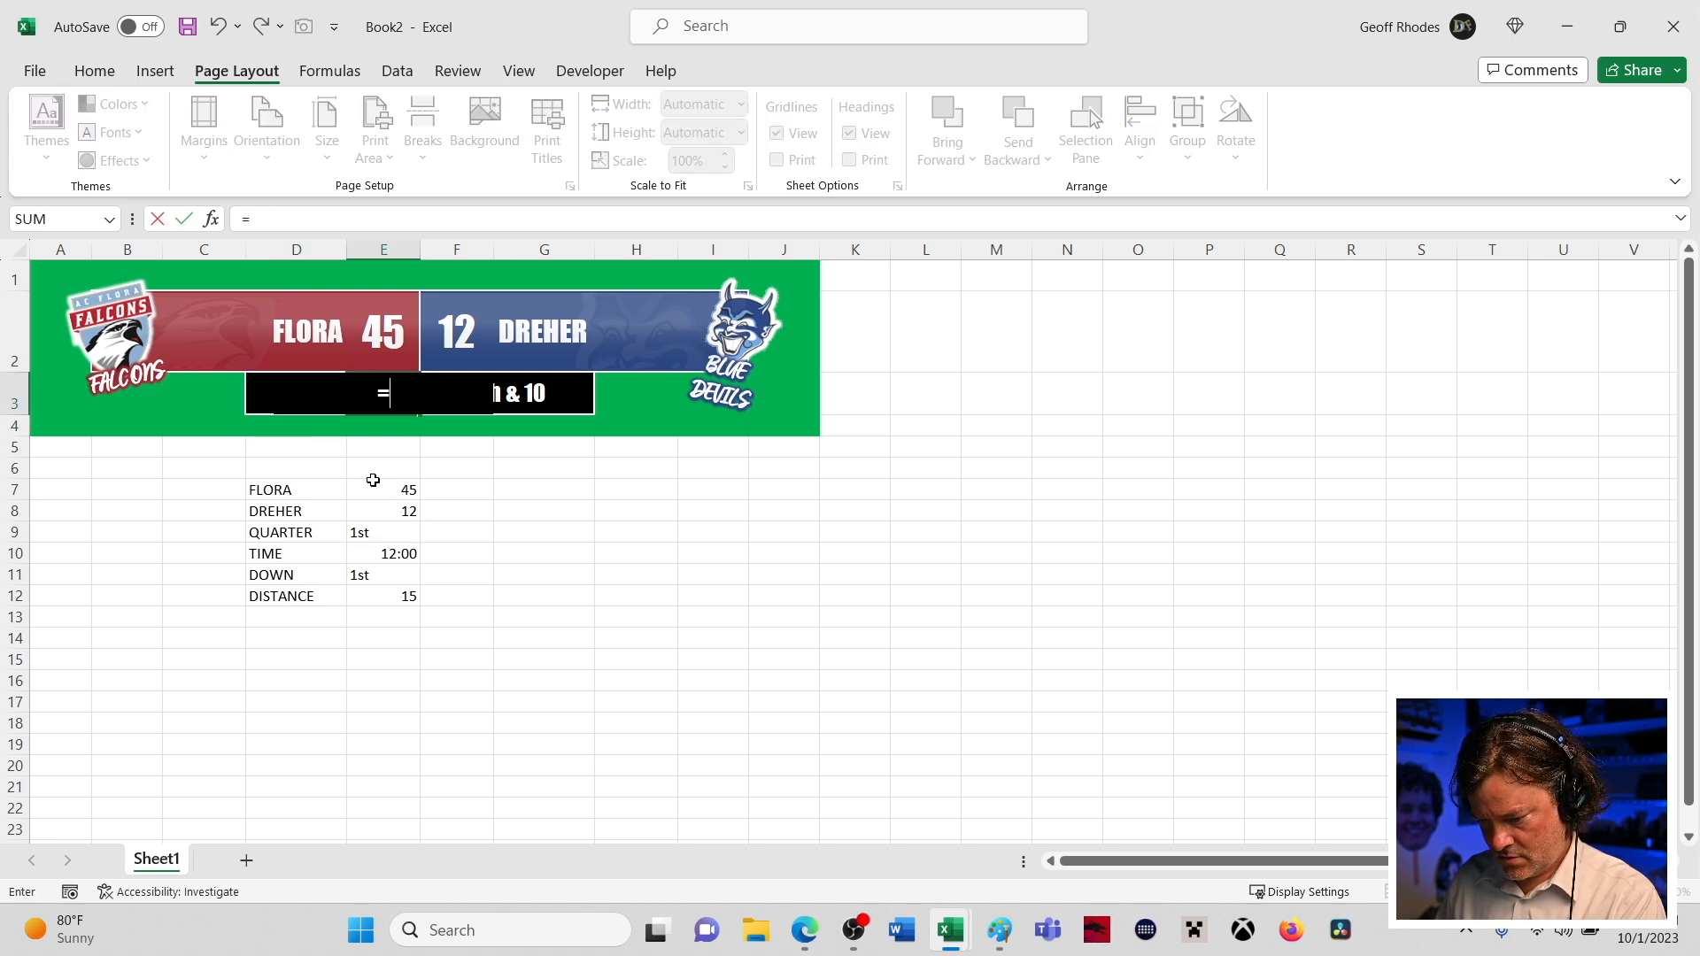
{"action": "left_click", "coordinate": [380, 550]}
{"action": "key", "text": "Return"}
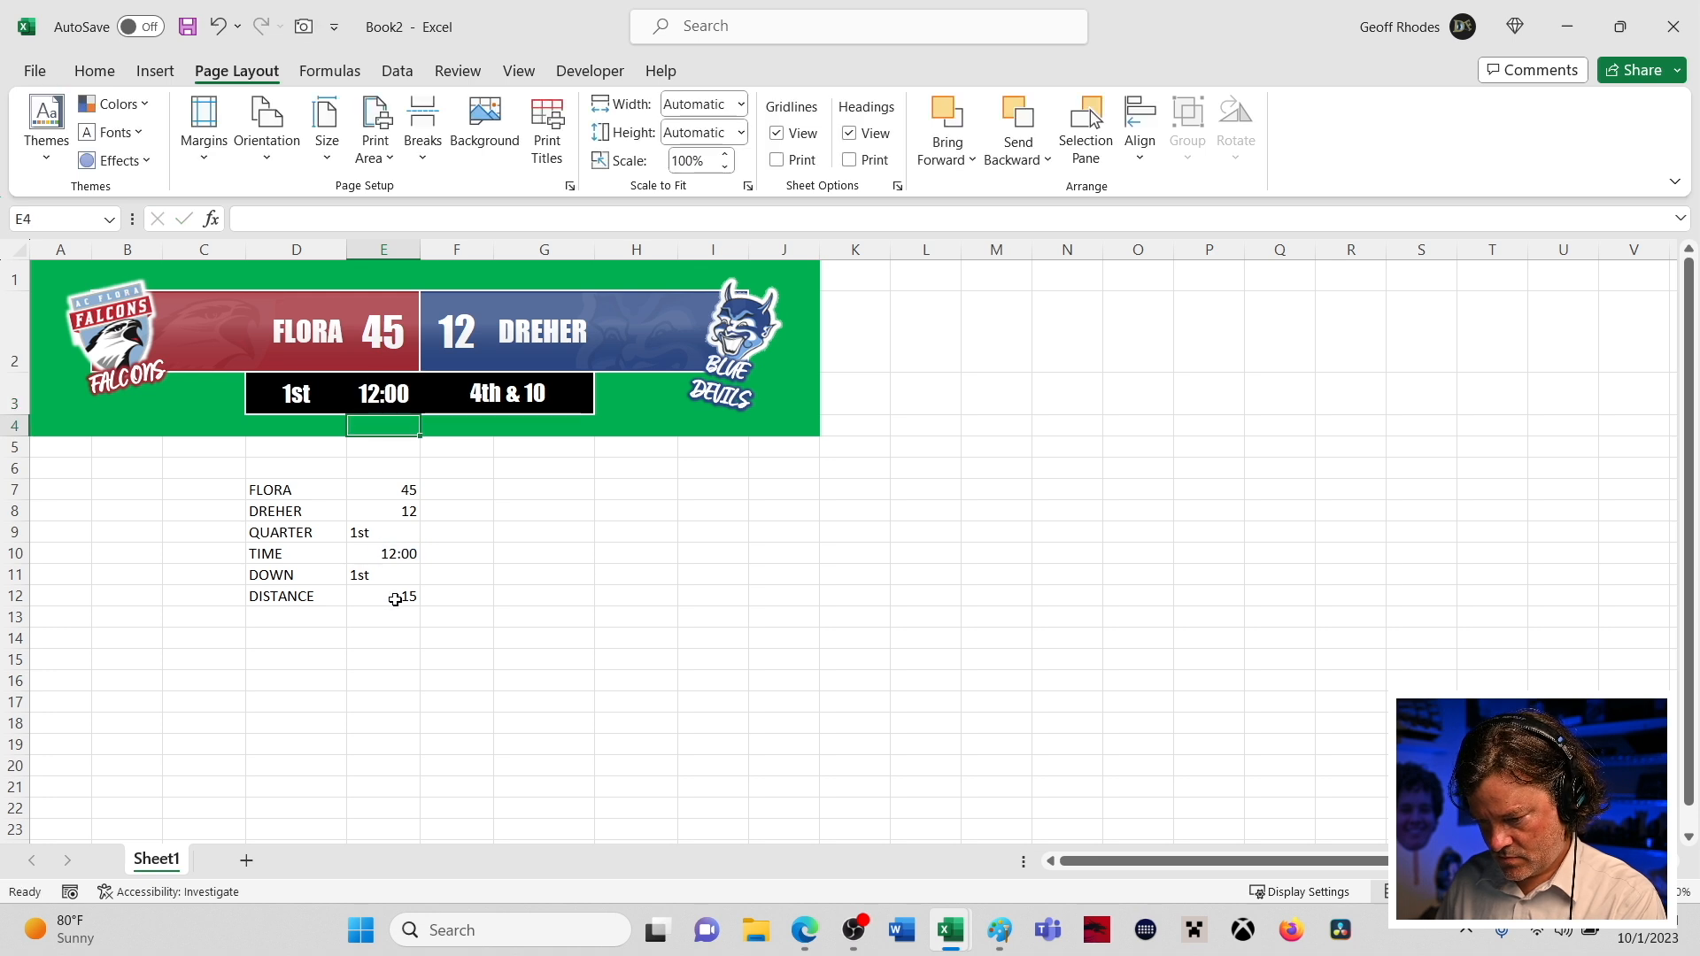
- Link the scoreboard's down-and-distance cell F3 to the input table with the formula =E11&" & "&E12
{"action": "left_click", "coordinate": [493, 396]}
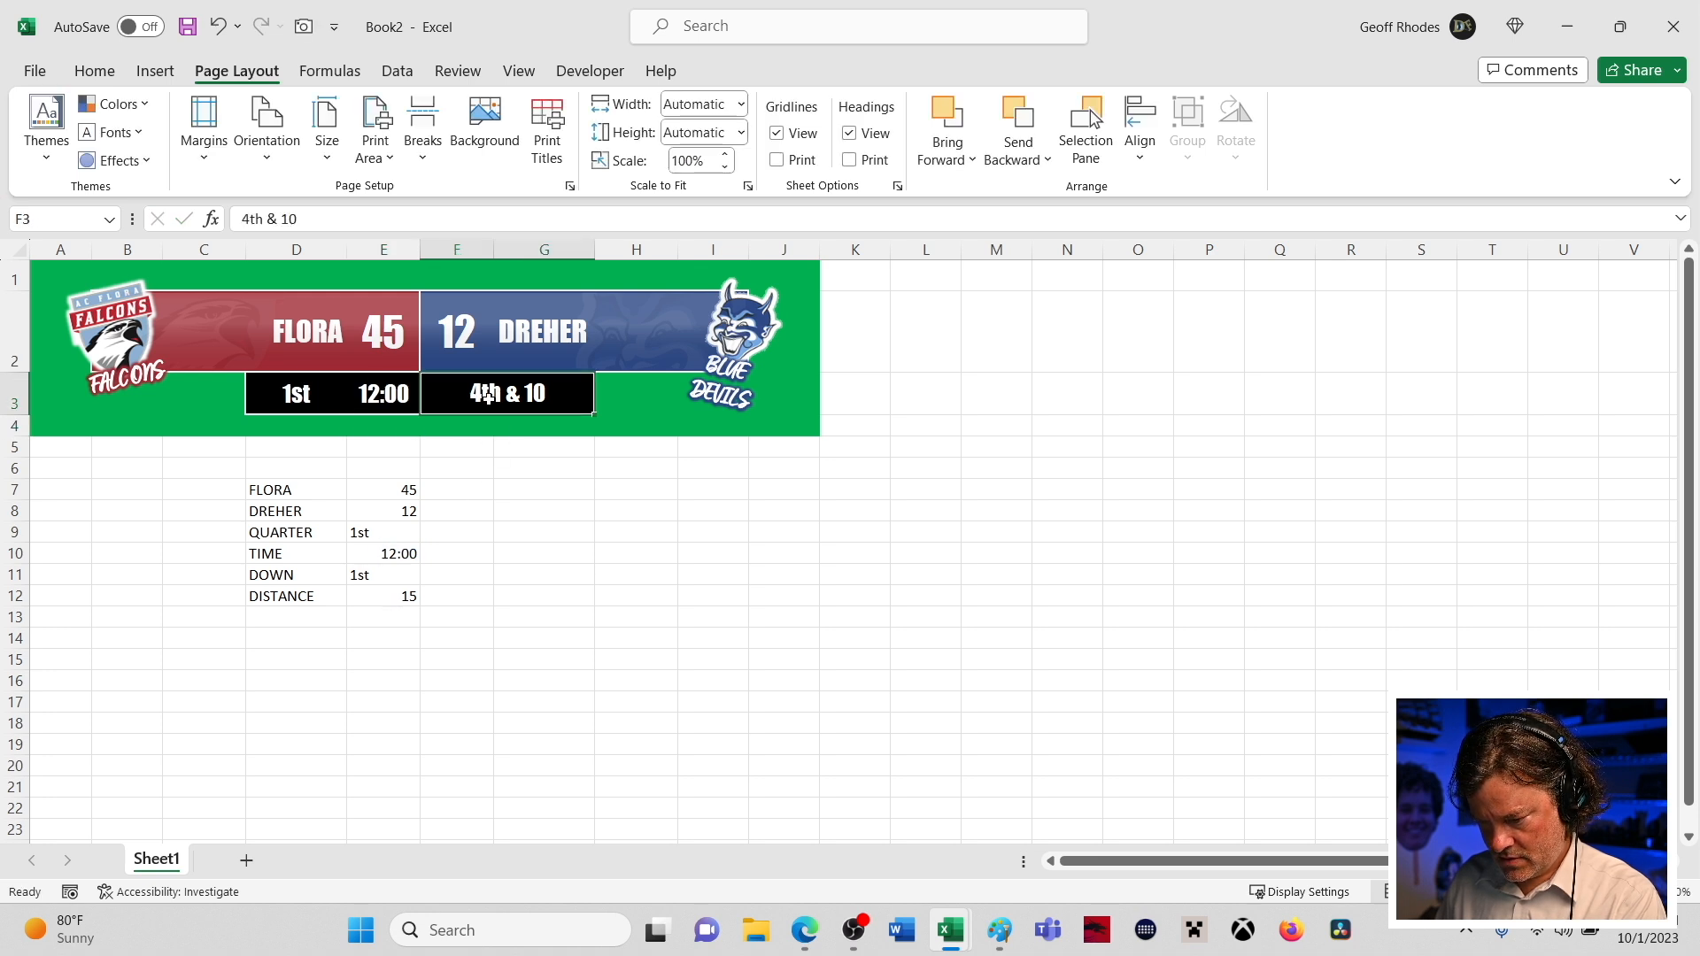
{"action": "triple_click", "coordinate": [330, 218]}
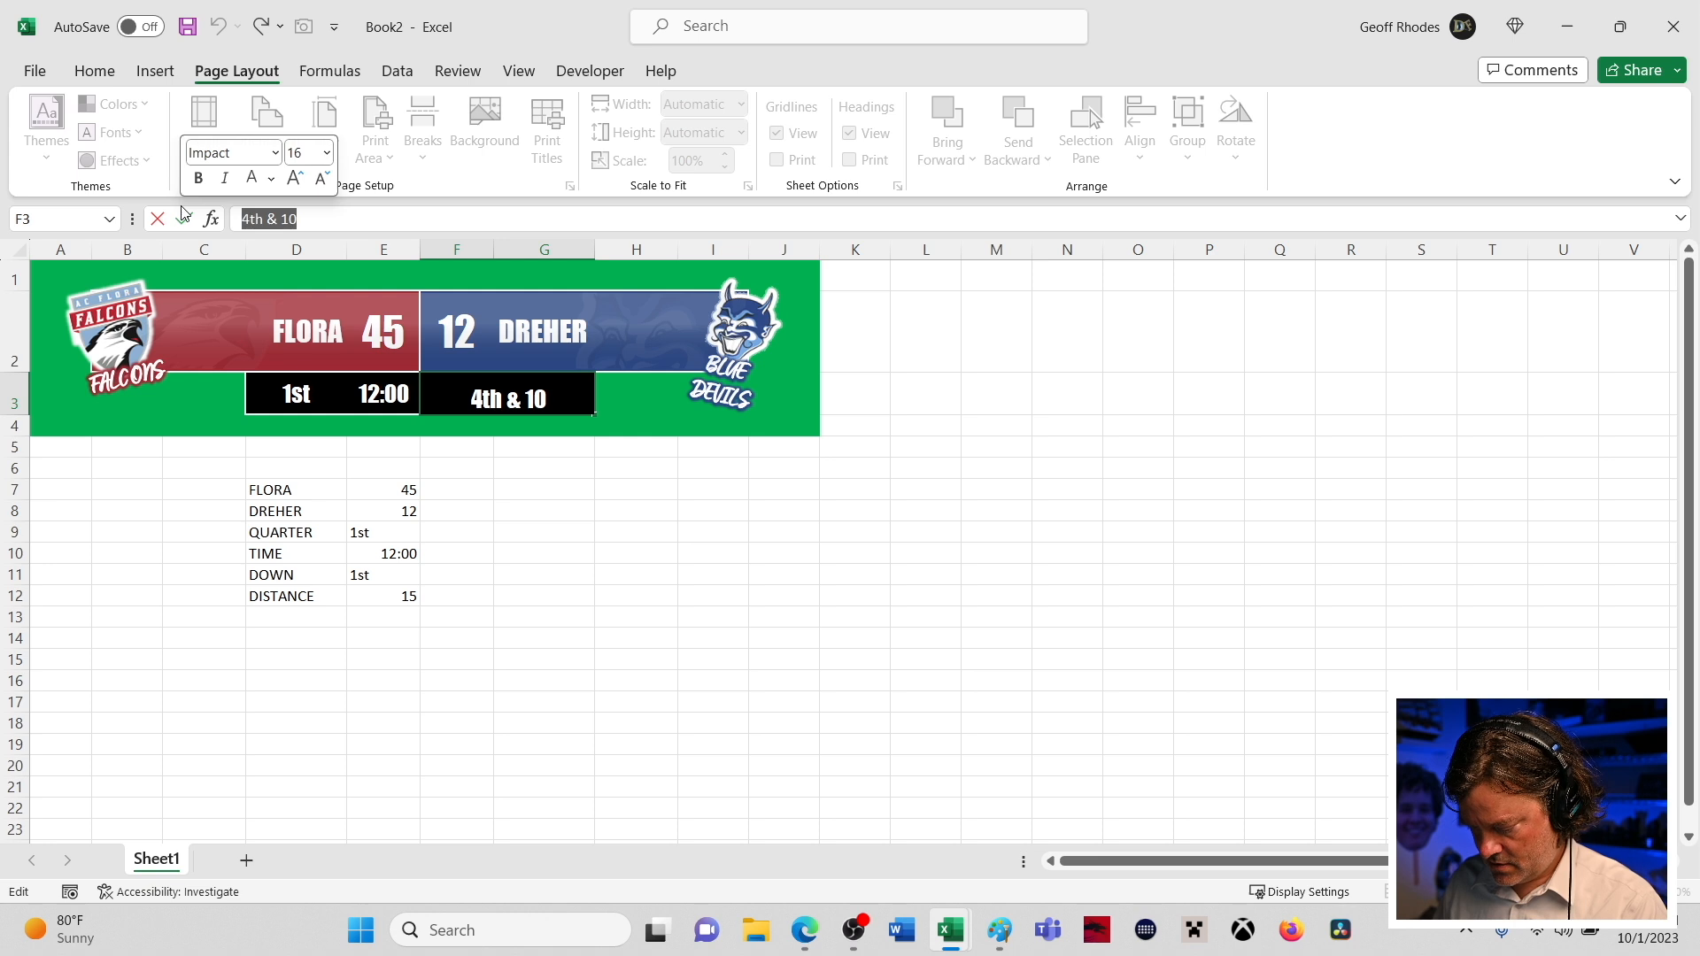
{"action": "type", "text": "="}
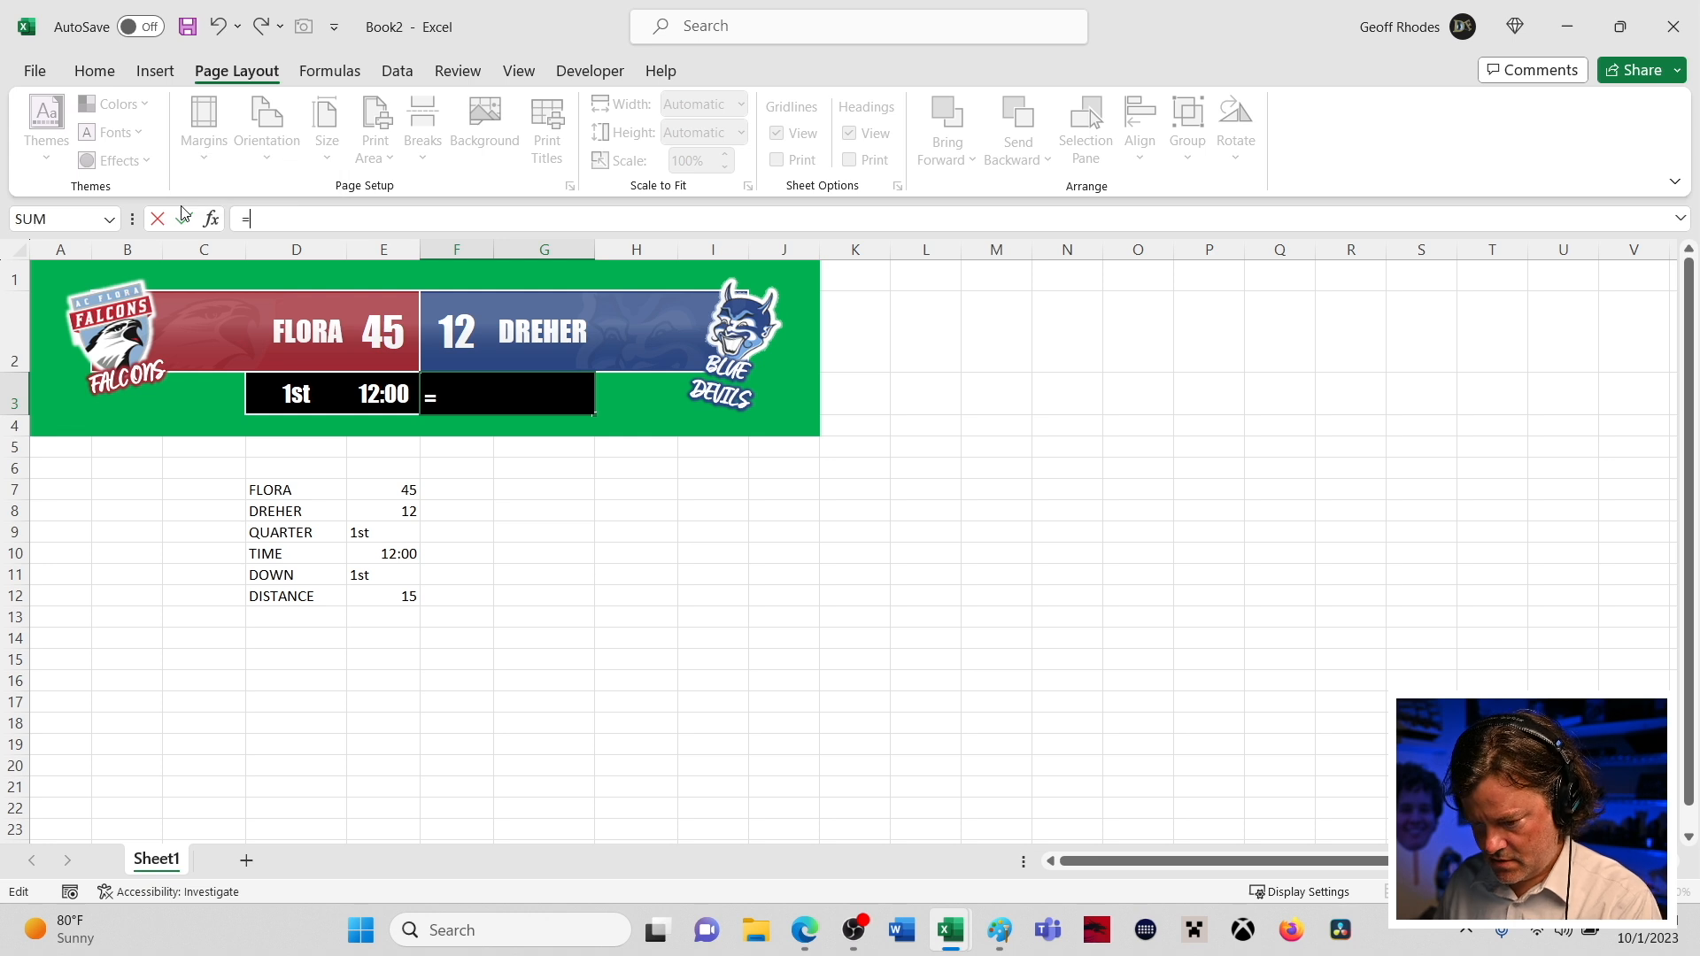
{"action": "left_click", "coordinate": [355, 573]}
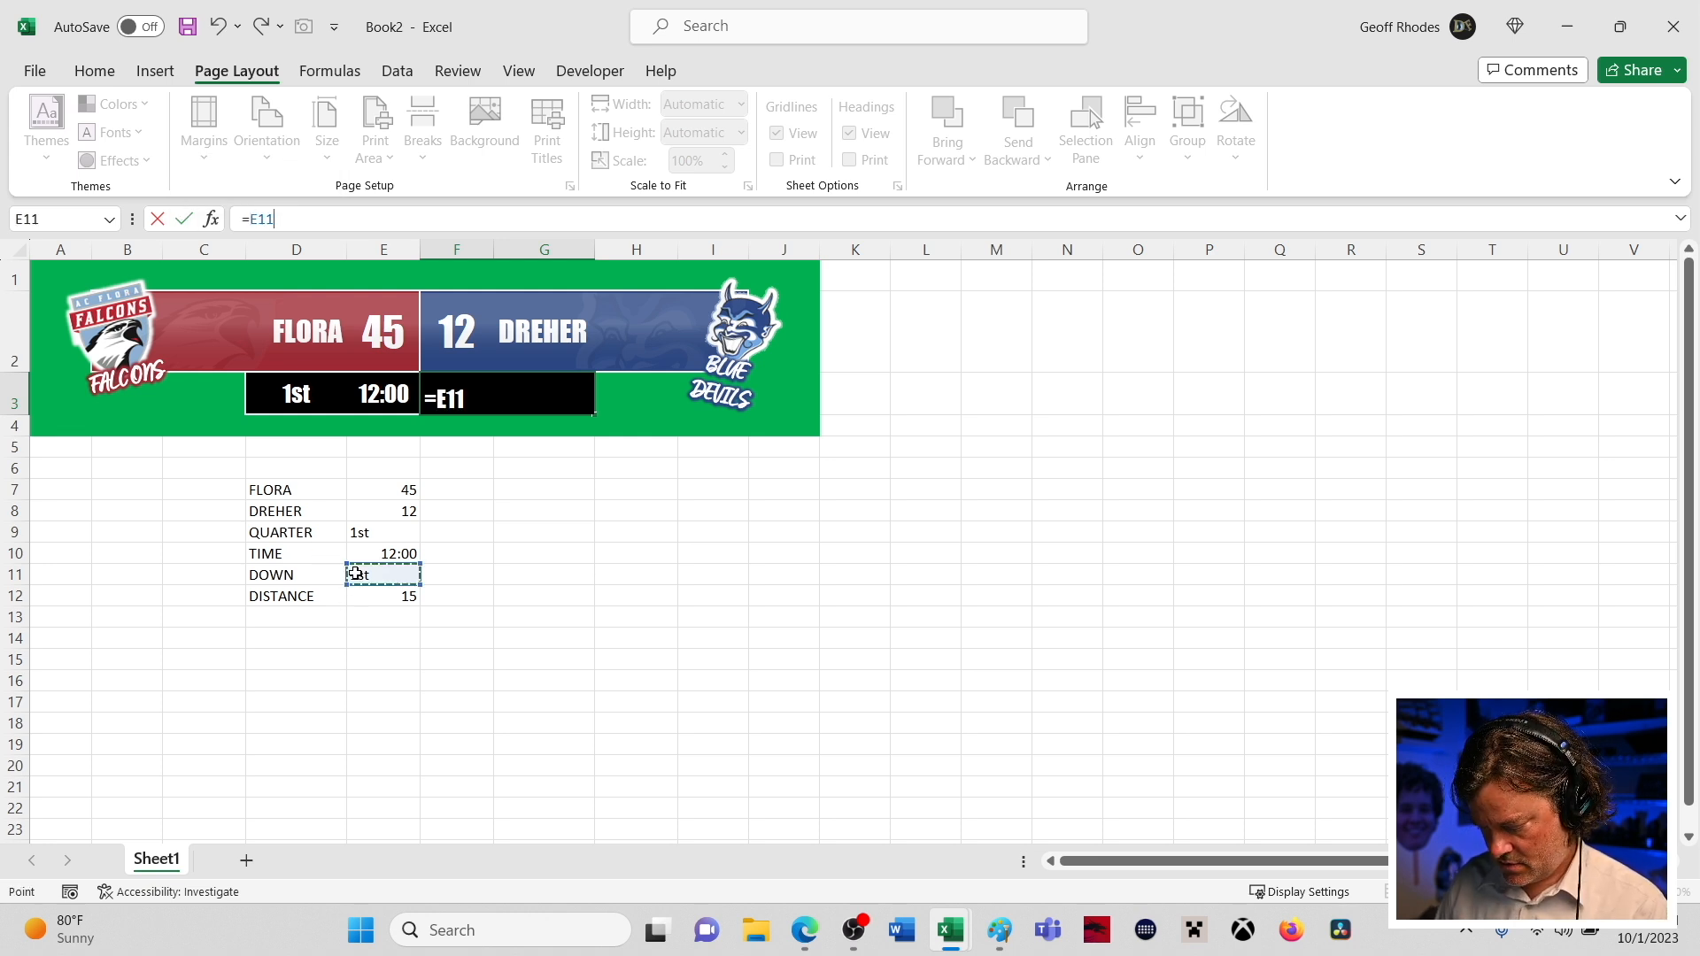
{"action": "type", "text": "&"}
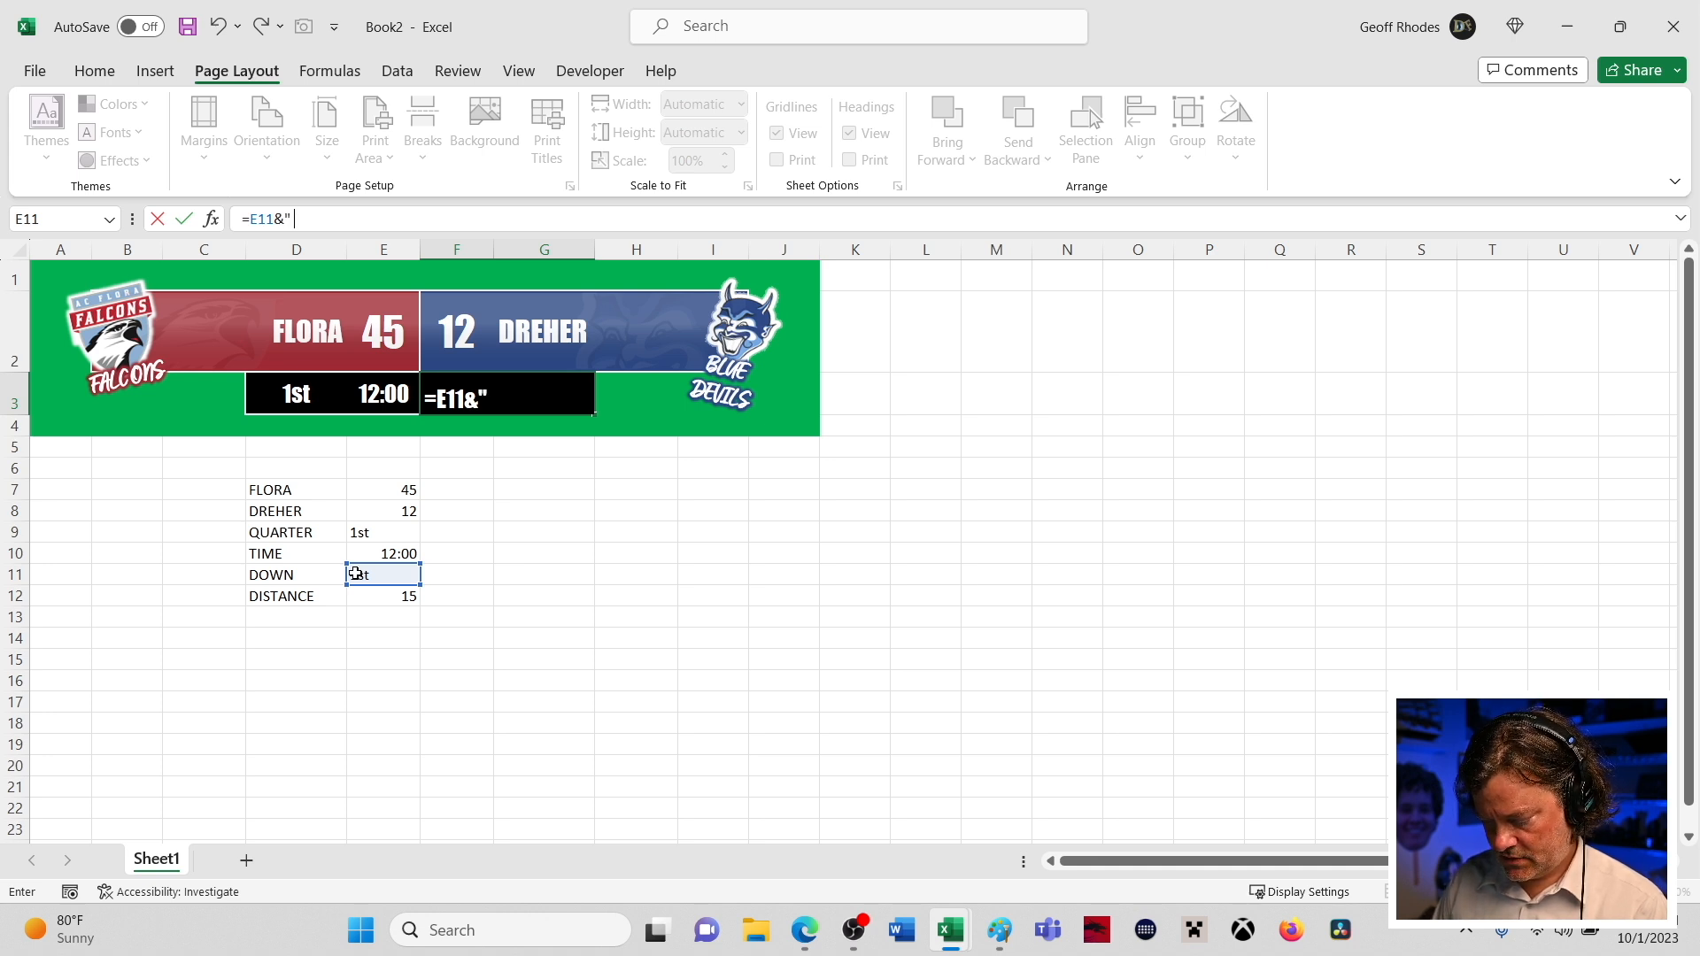
{"action": "type", "text": "\" "}
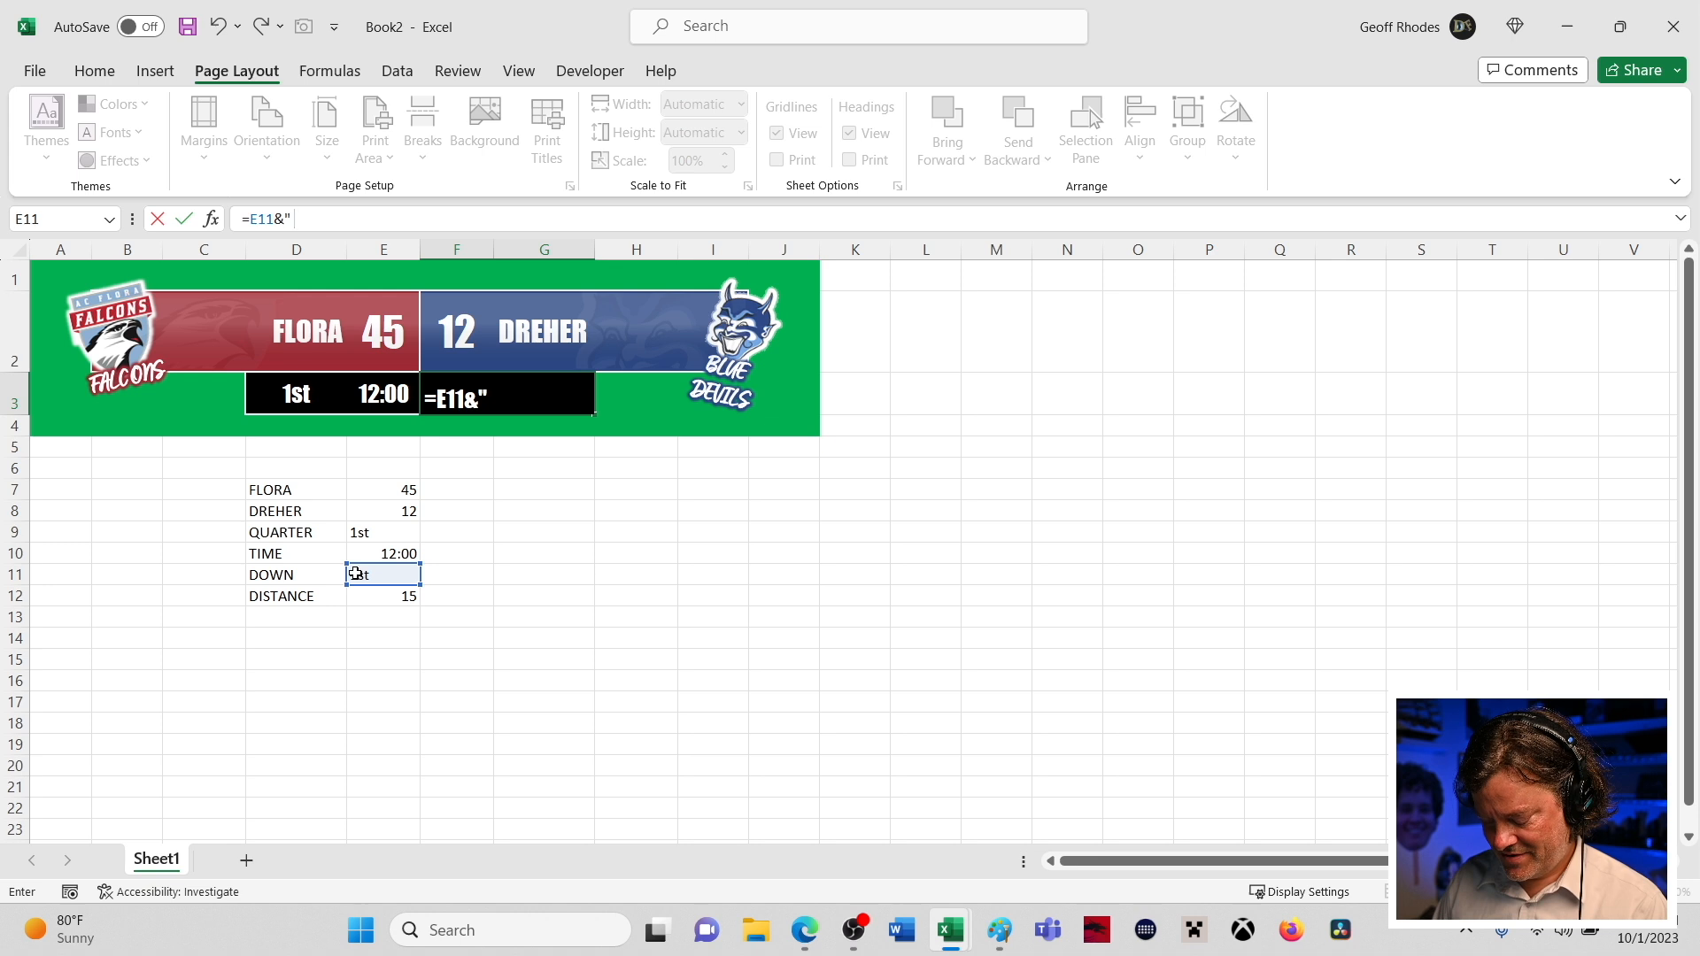
{"action": "type", "text": "&"}
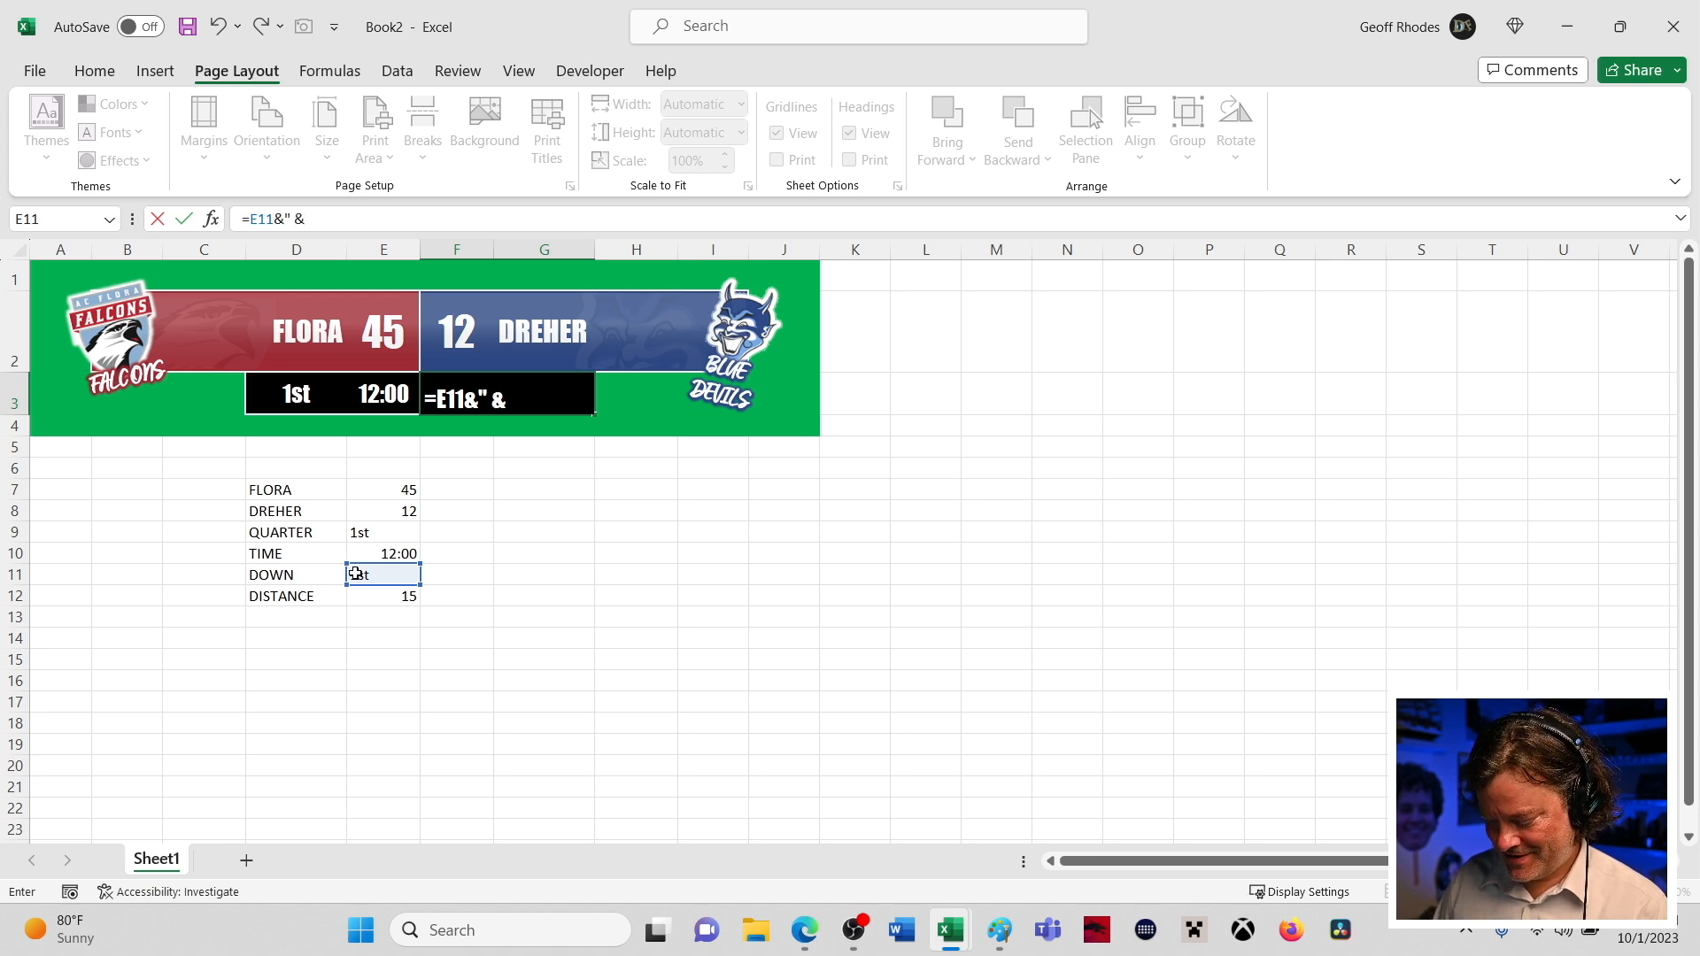
{"action": "type", "text": " \""}
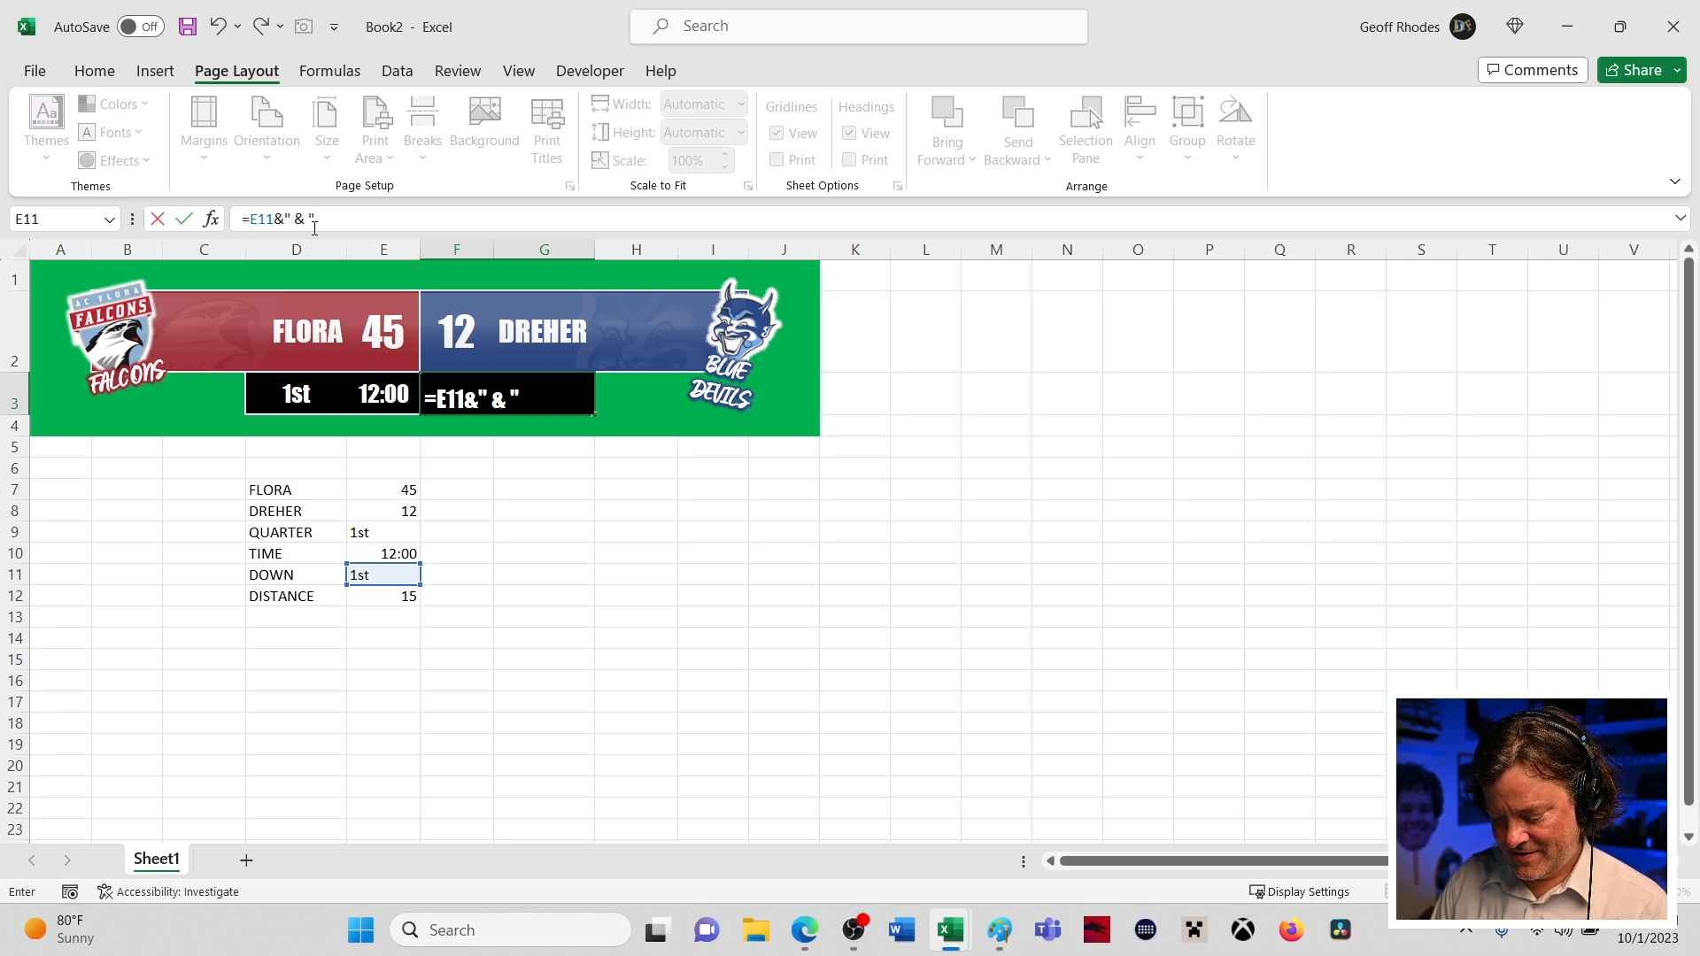
{"action": "type", "text": "&"}
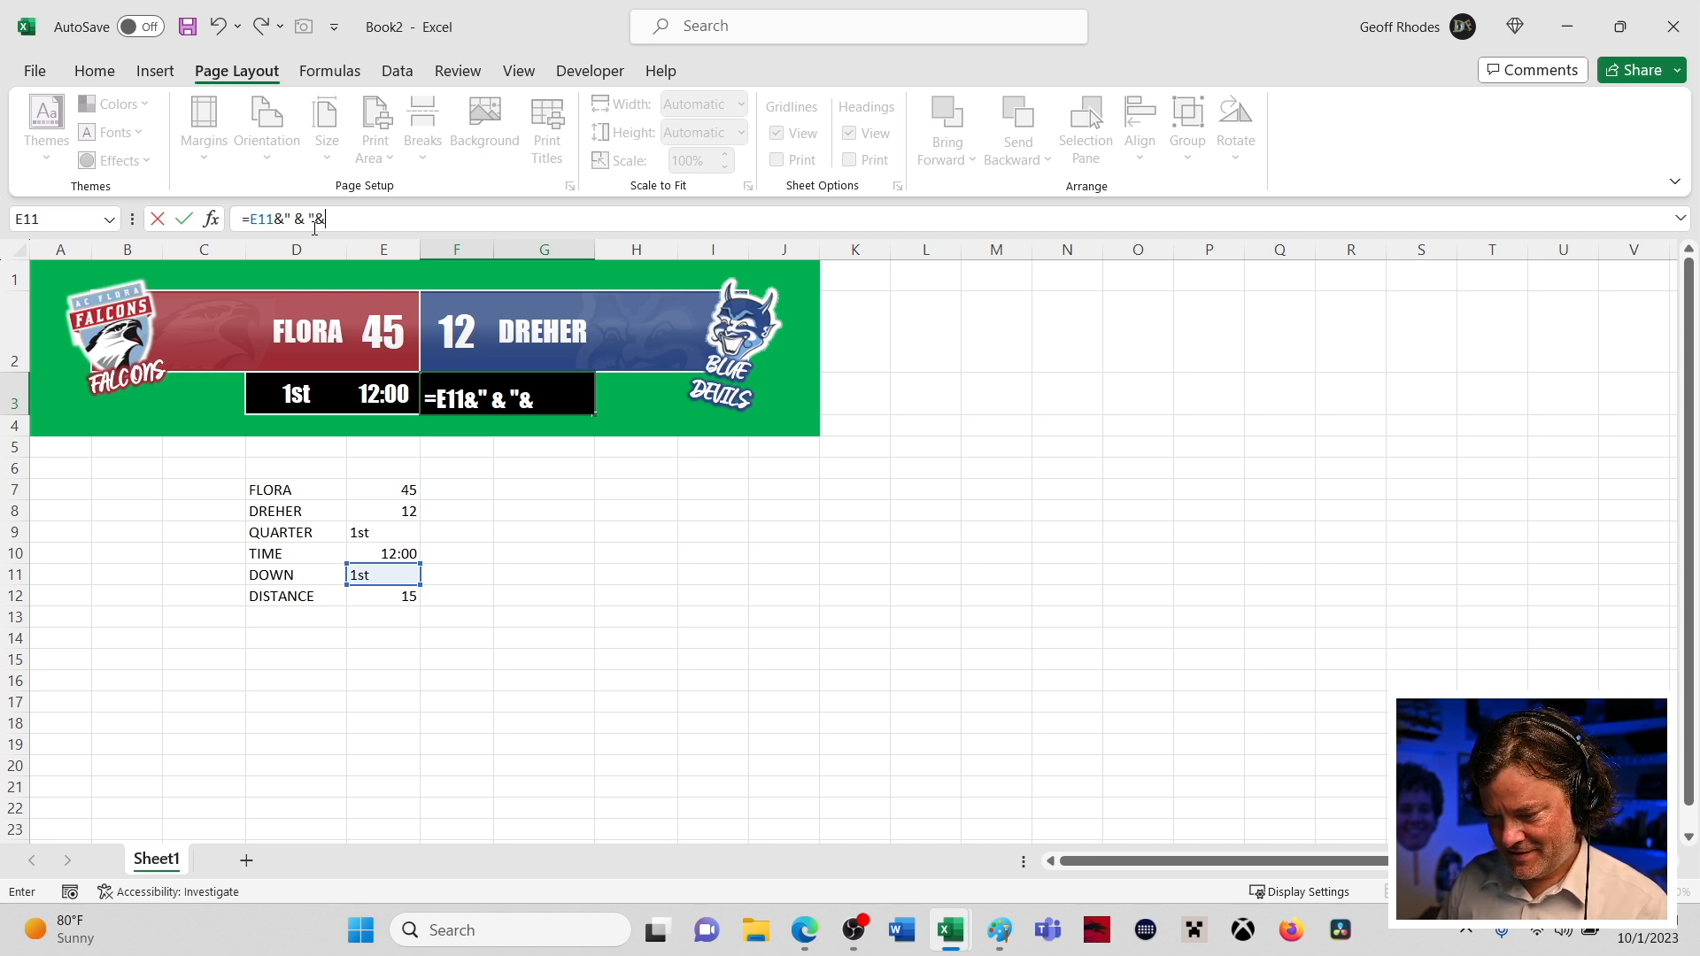
{"action": "left_click", "coordinate": [354, 595]}
{"action": "key", "text": "Return"}
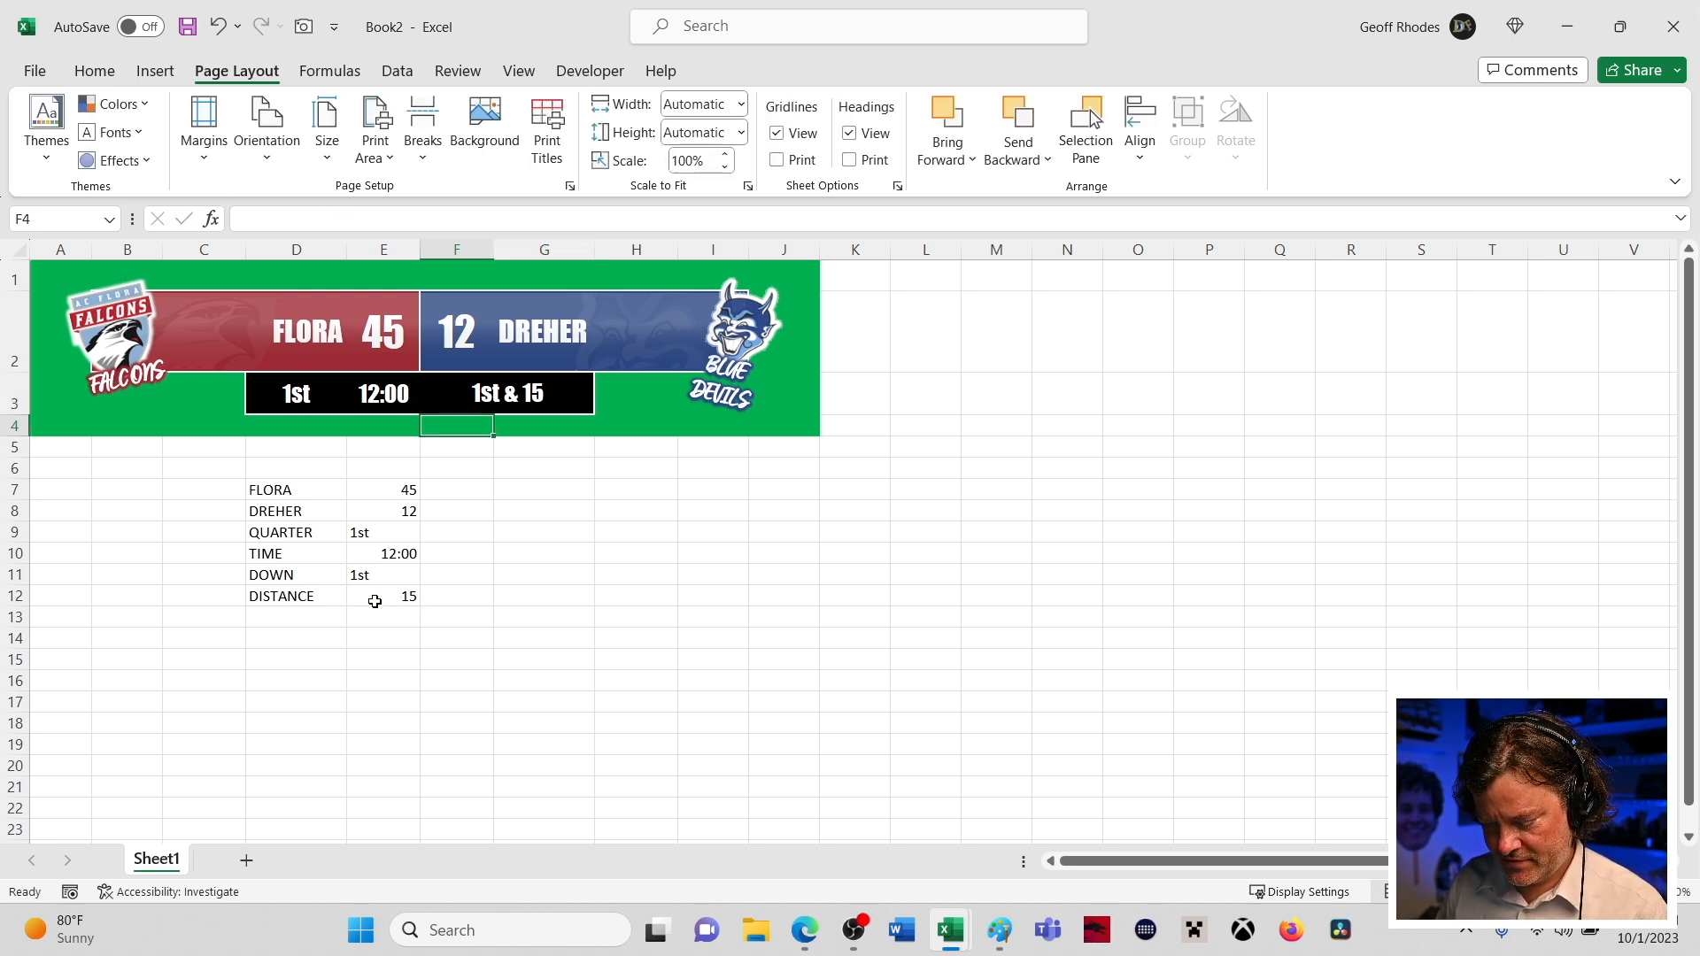
- Center the input table's values in E7:E12 horizontally
{"action": "left_click", "coordinate": [497, 598]}
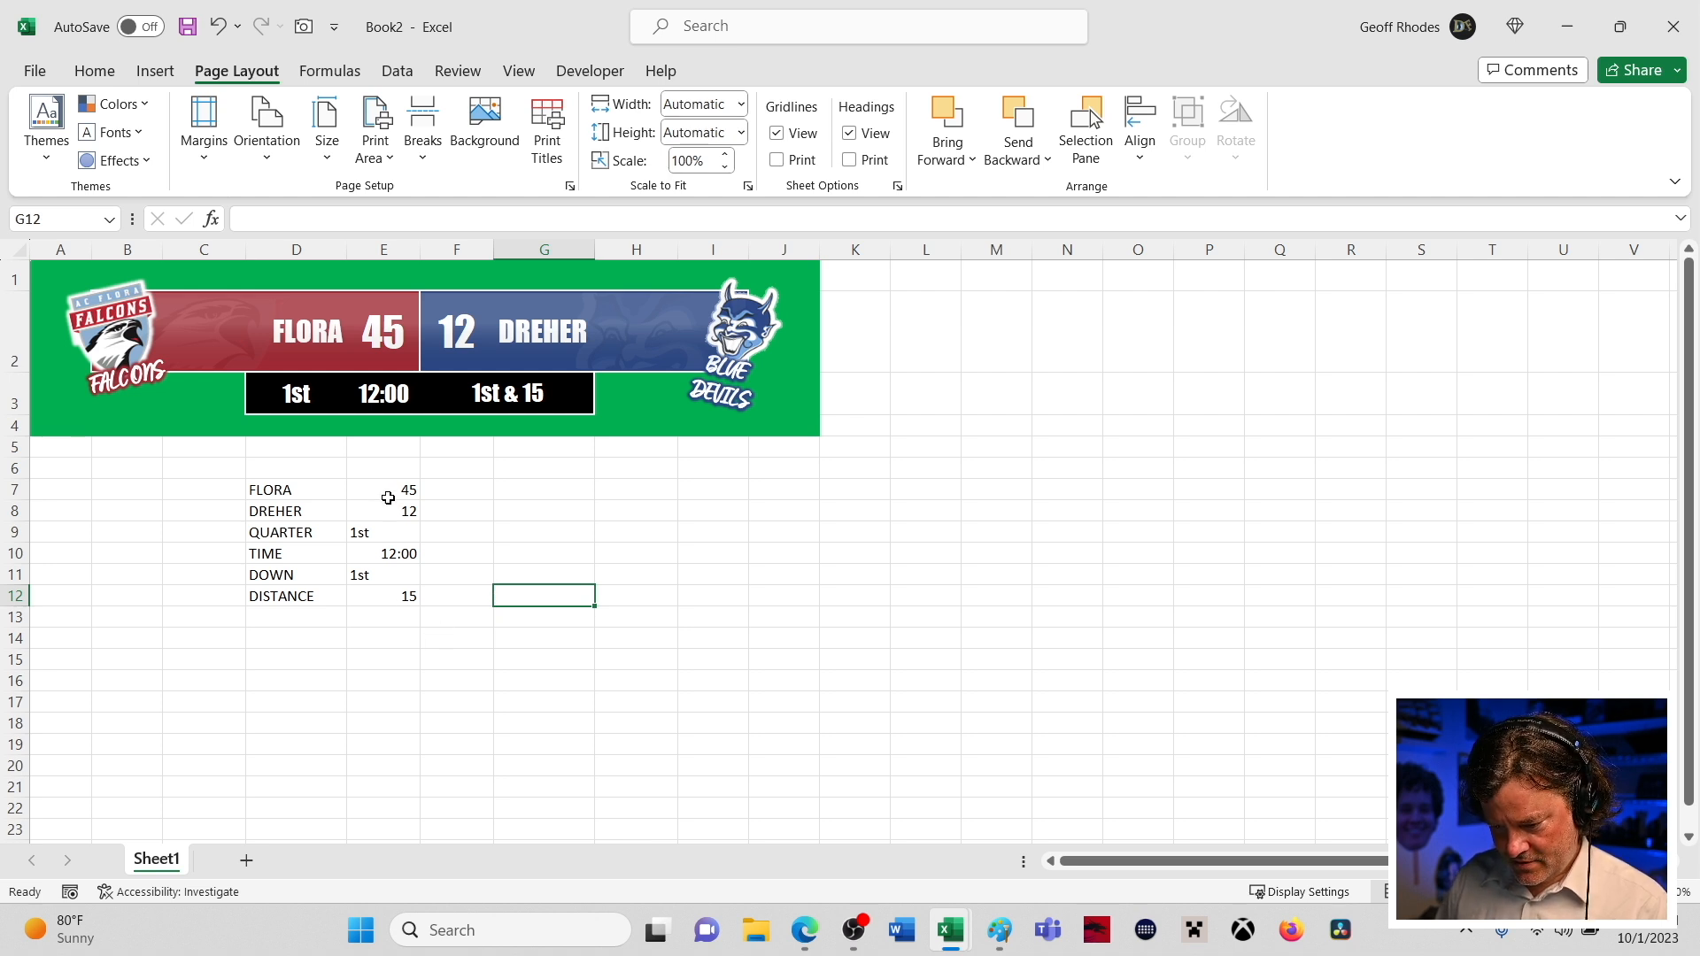
{"action": "left_click_drag", "start_coordinate": [384, 490], "coordinate": [379, 604]}
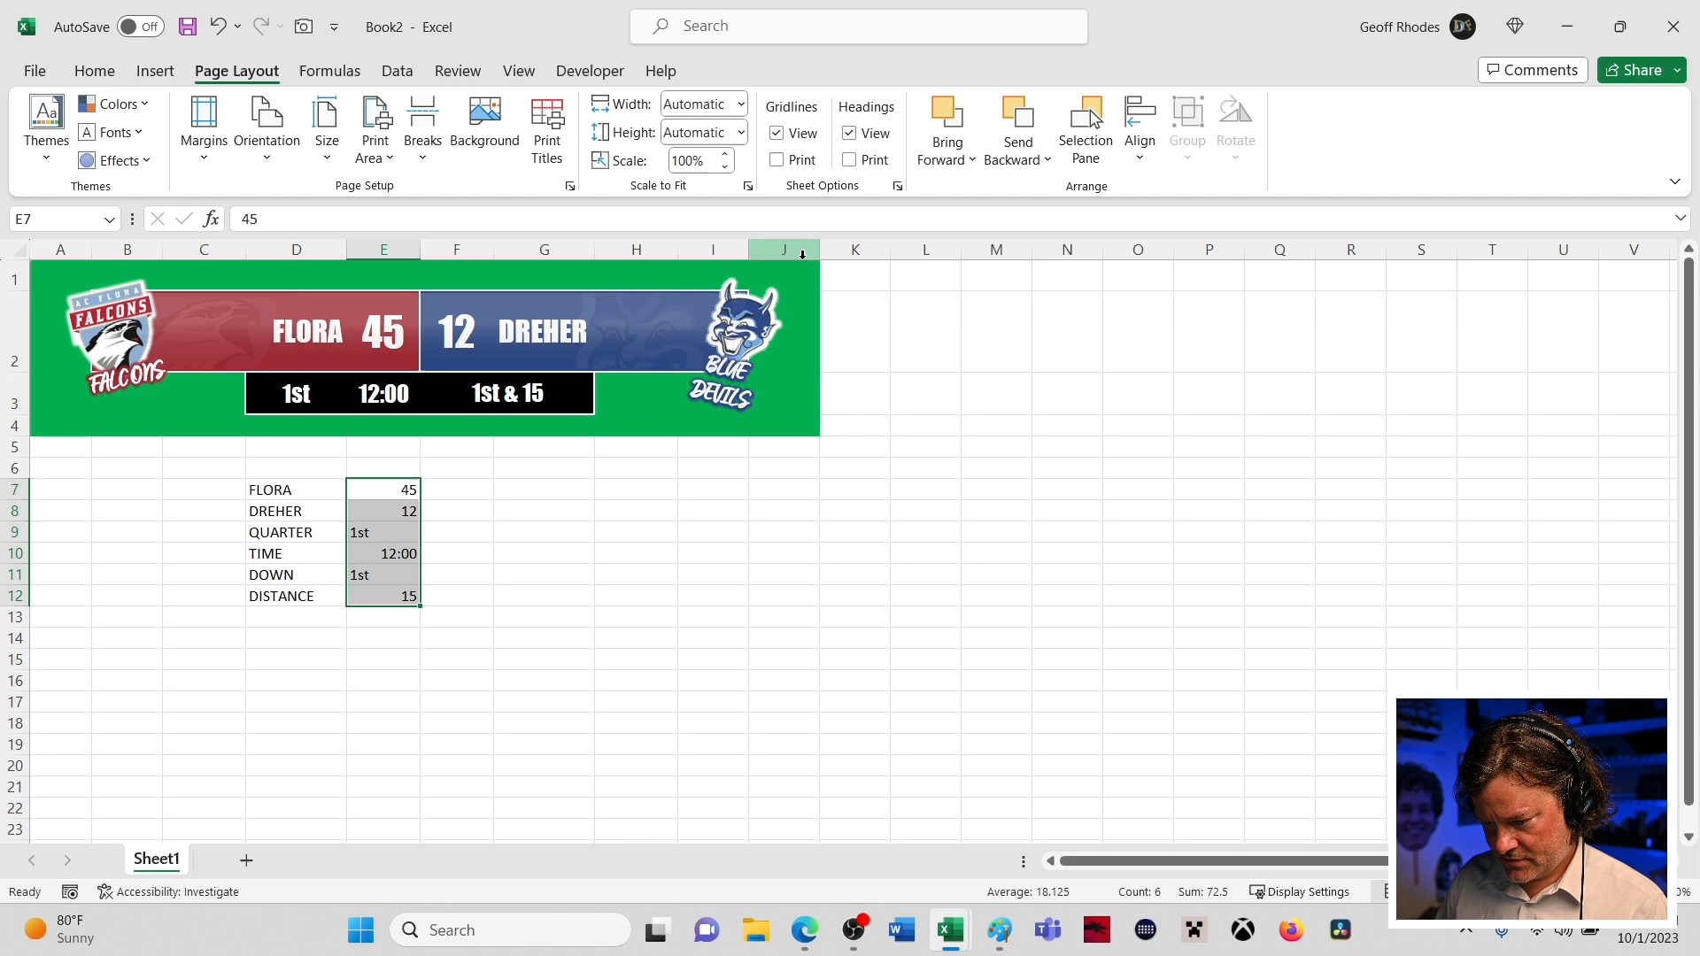
{"action": "left_click", "coordinate": [94, 71]}
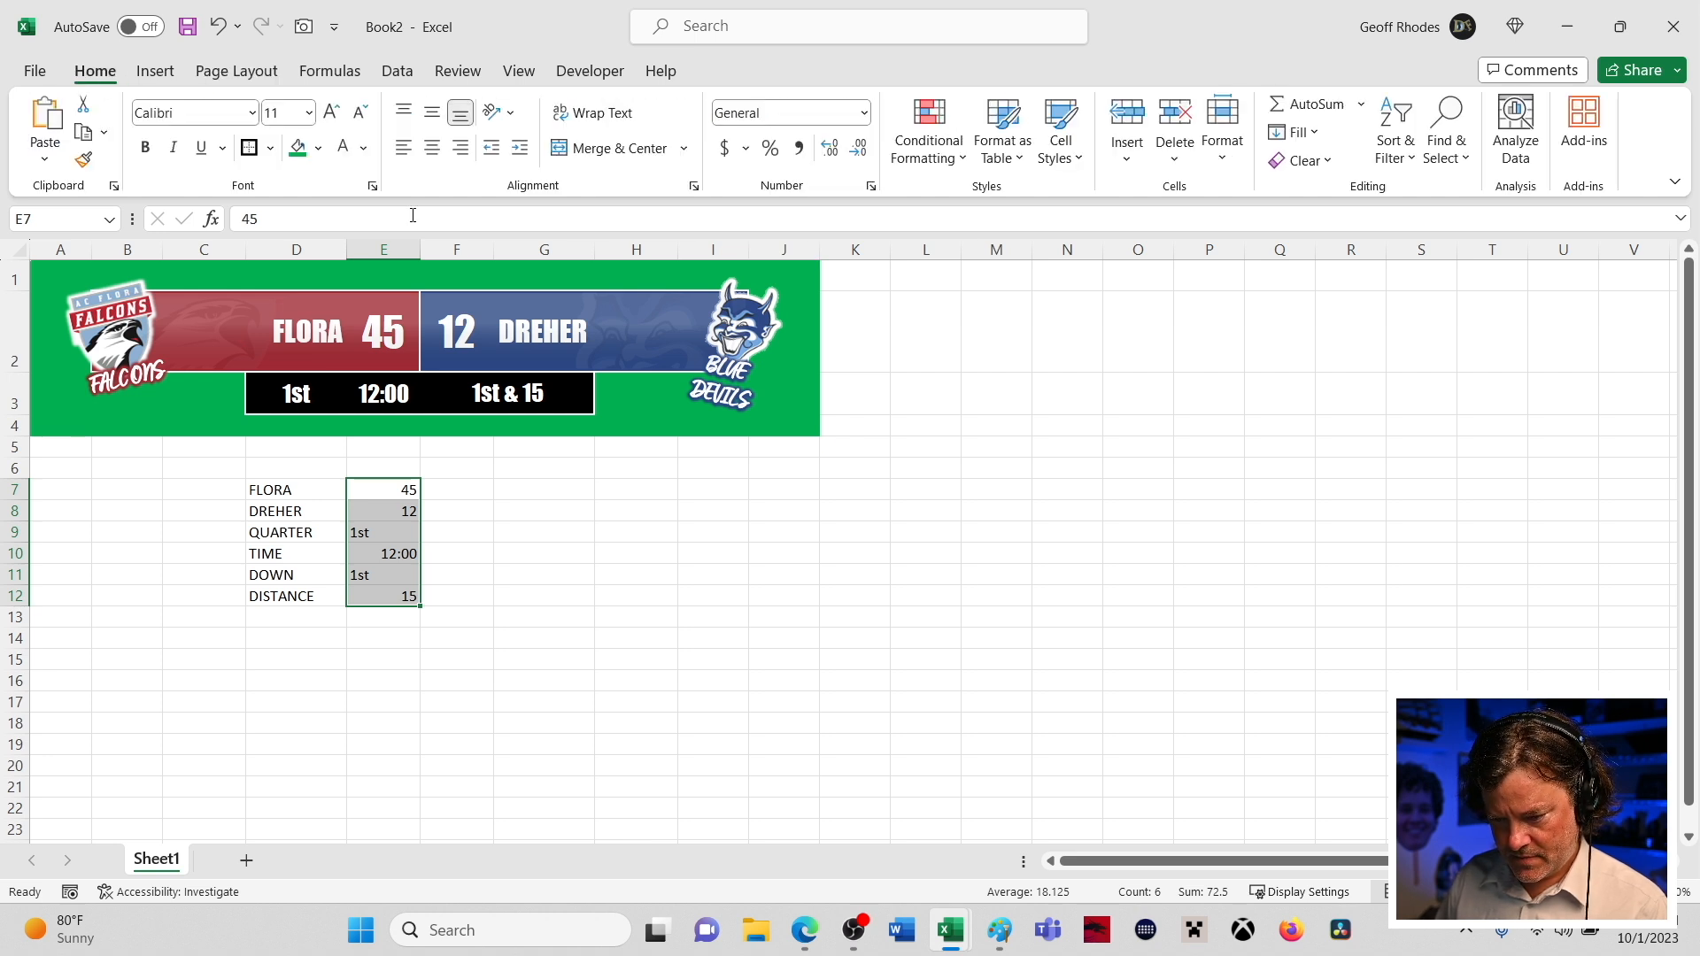
{"action": "left_click", "coordinate": [430, 149]}
{"action": "left_click", "coordinate": [500, 700]}
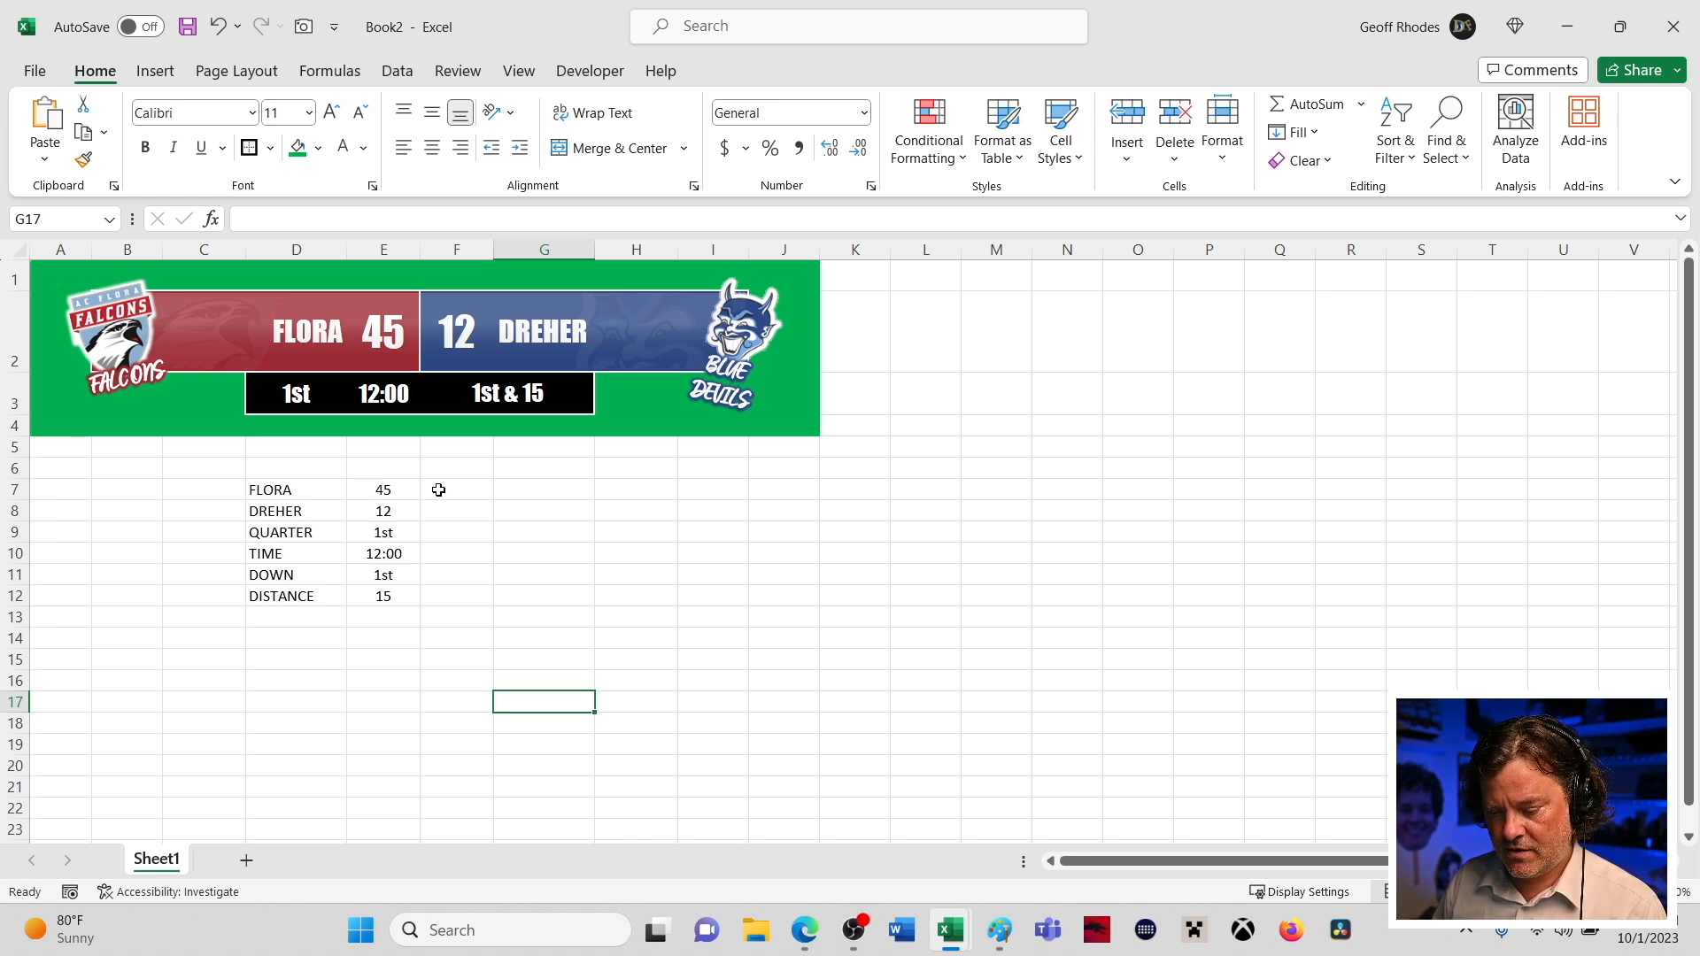
{"action": "left_click", "coordinate": [352, 534]}
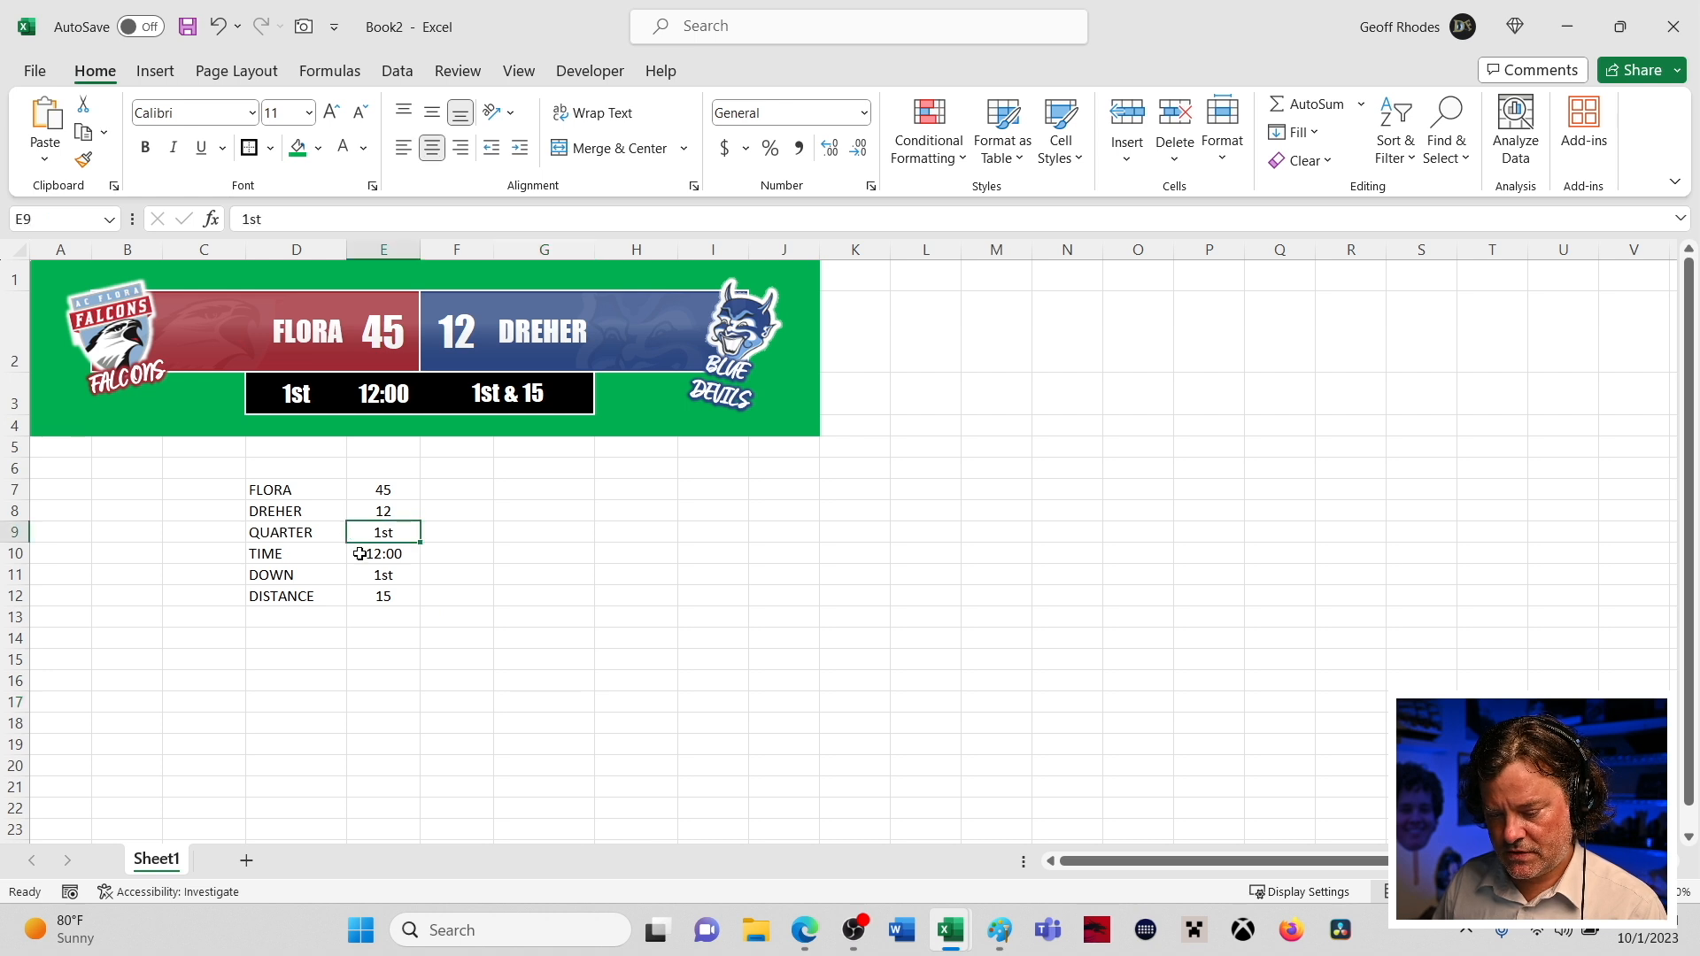
{"action": "left_click", "coordinate": [360, 553]}
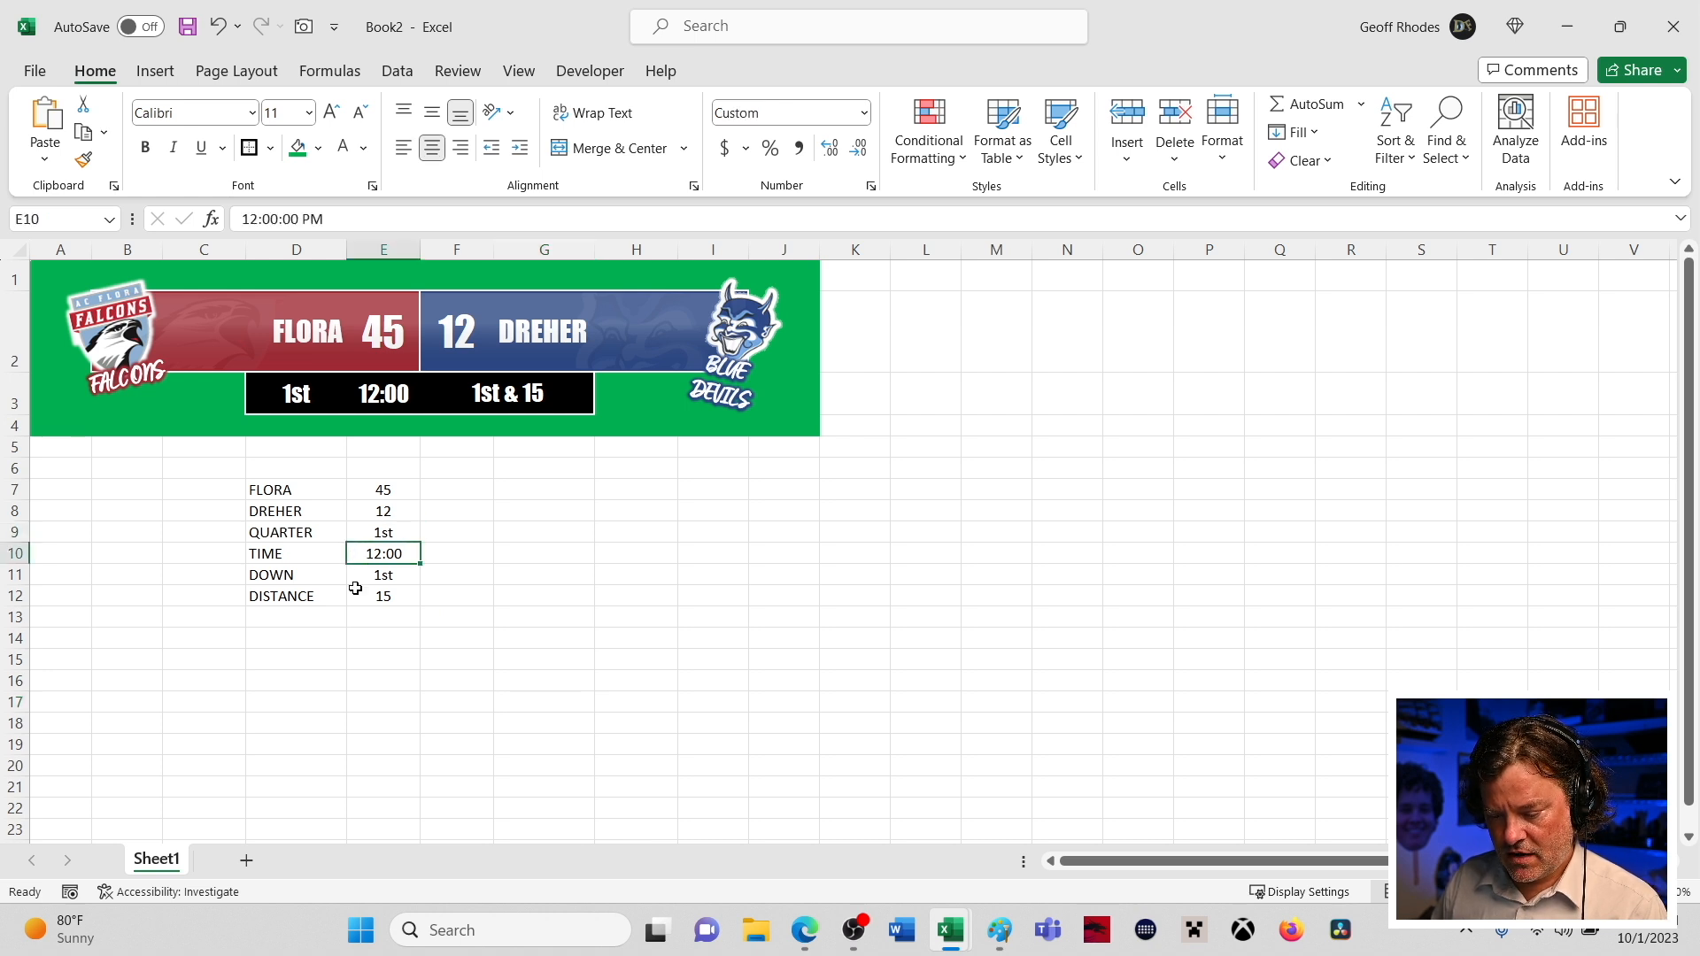
{"action": "left_click", "coordinate": [357, 581]}
{"action": "left_click_drag", "start_coordinate": [357, 587], "coordinate": [361, 600]}
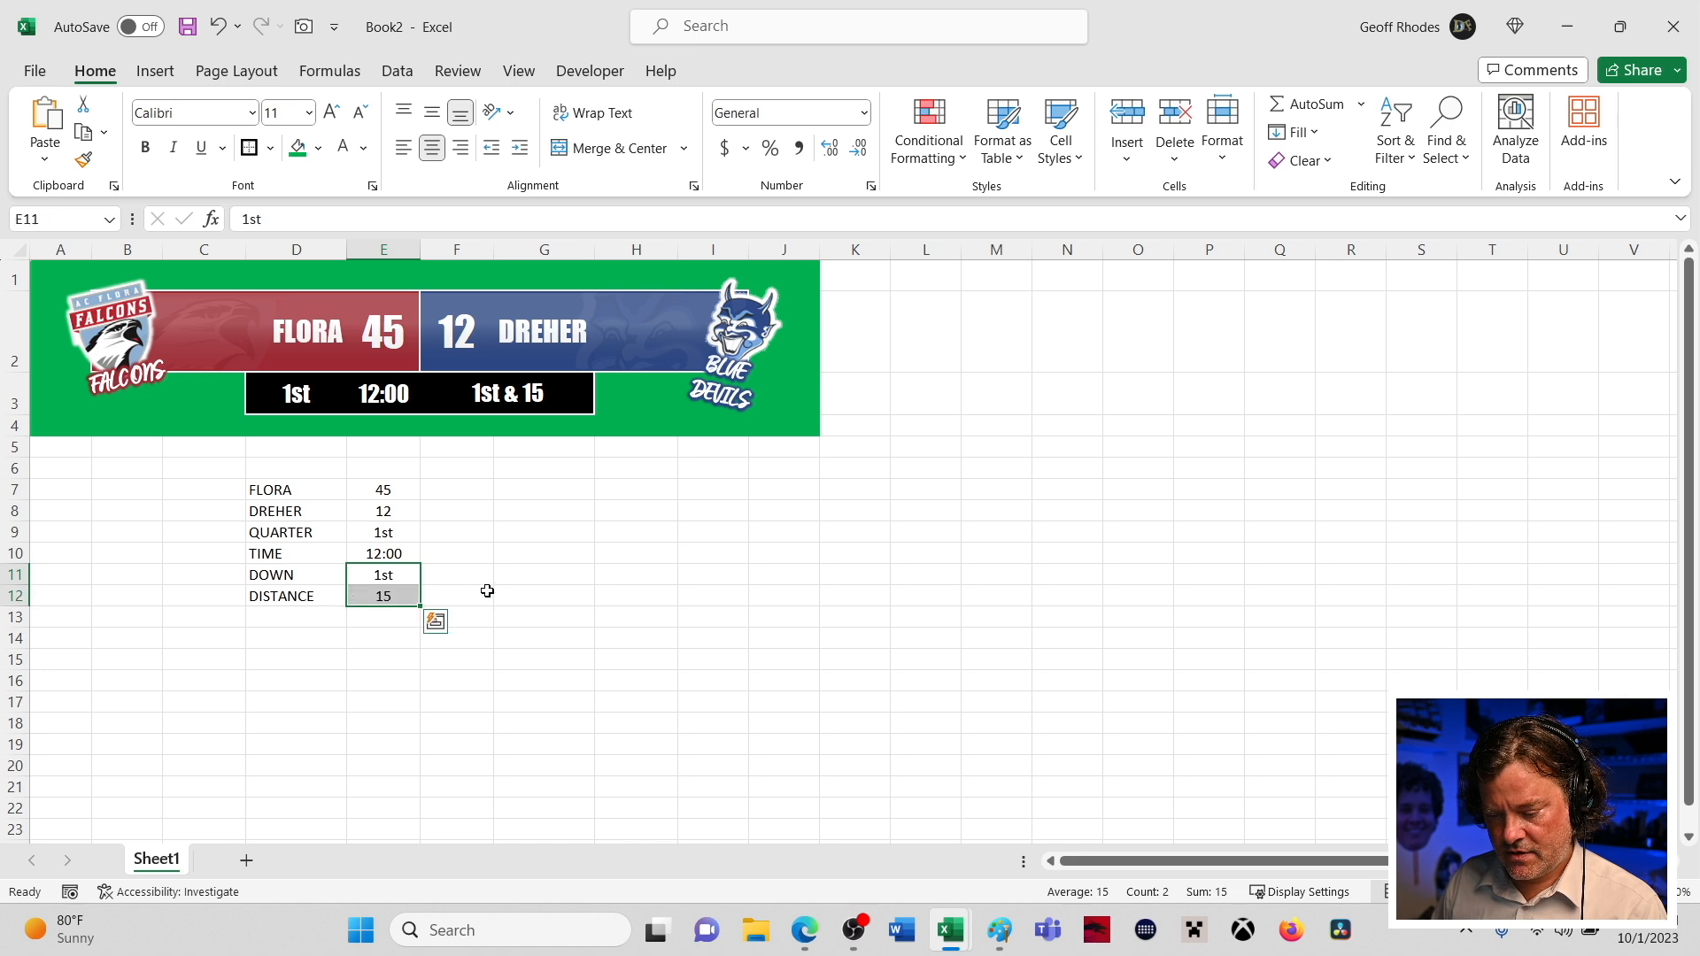
{"action": "left_click", "coordinate": [465, 575]}
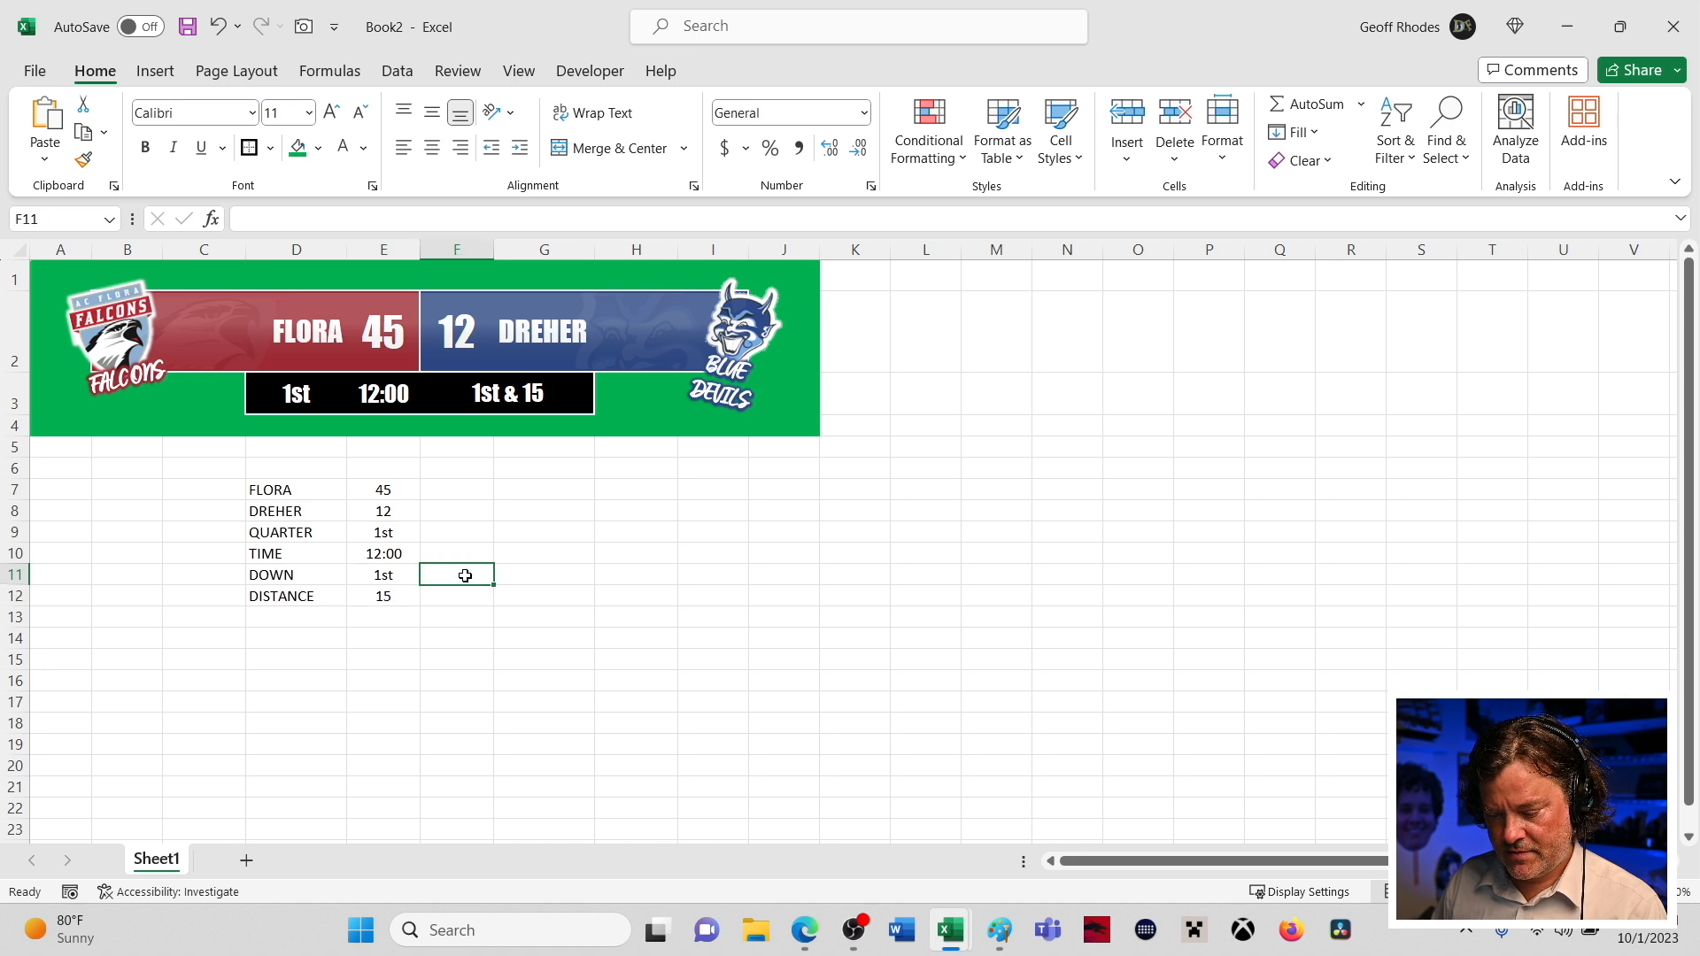
{"action": "left_click", "coordinate": [483, 488]}
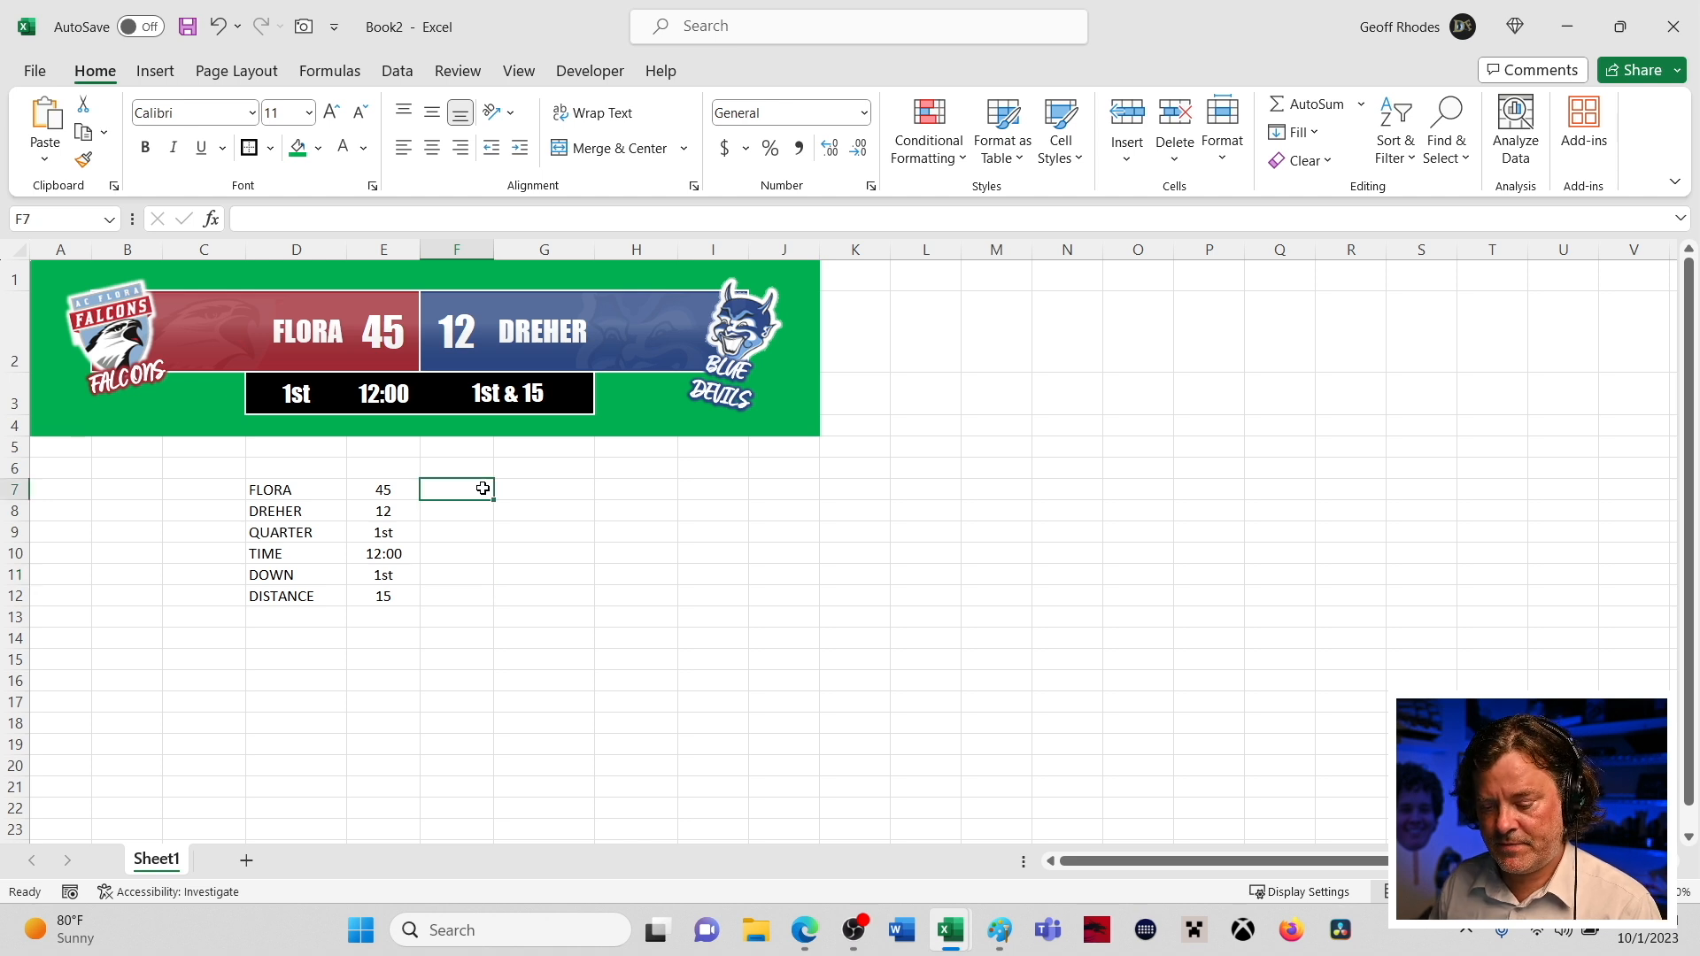
{"action": "left_click", "coordinate": [561, 597]}
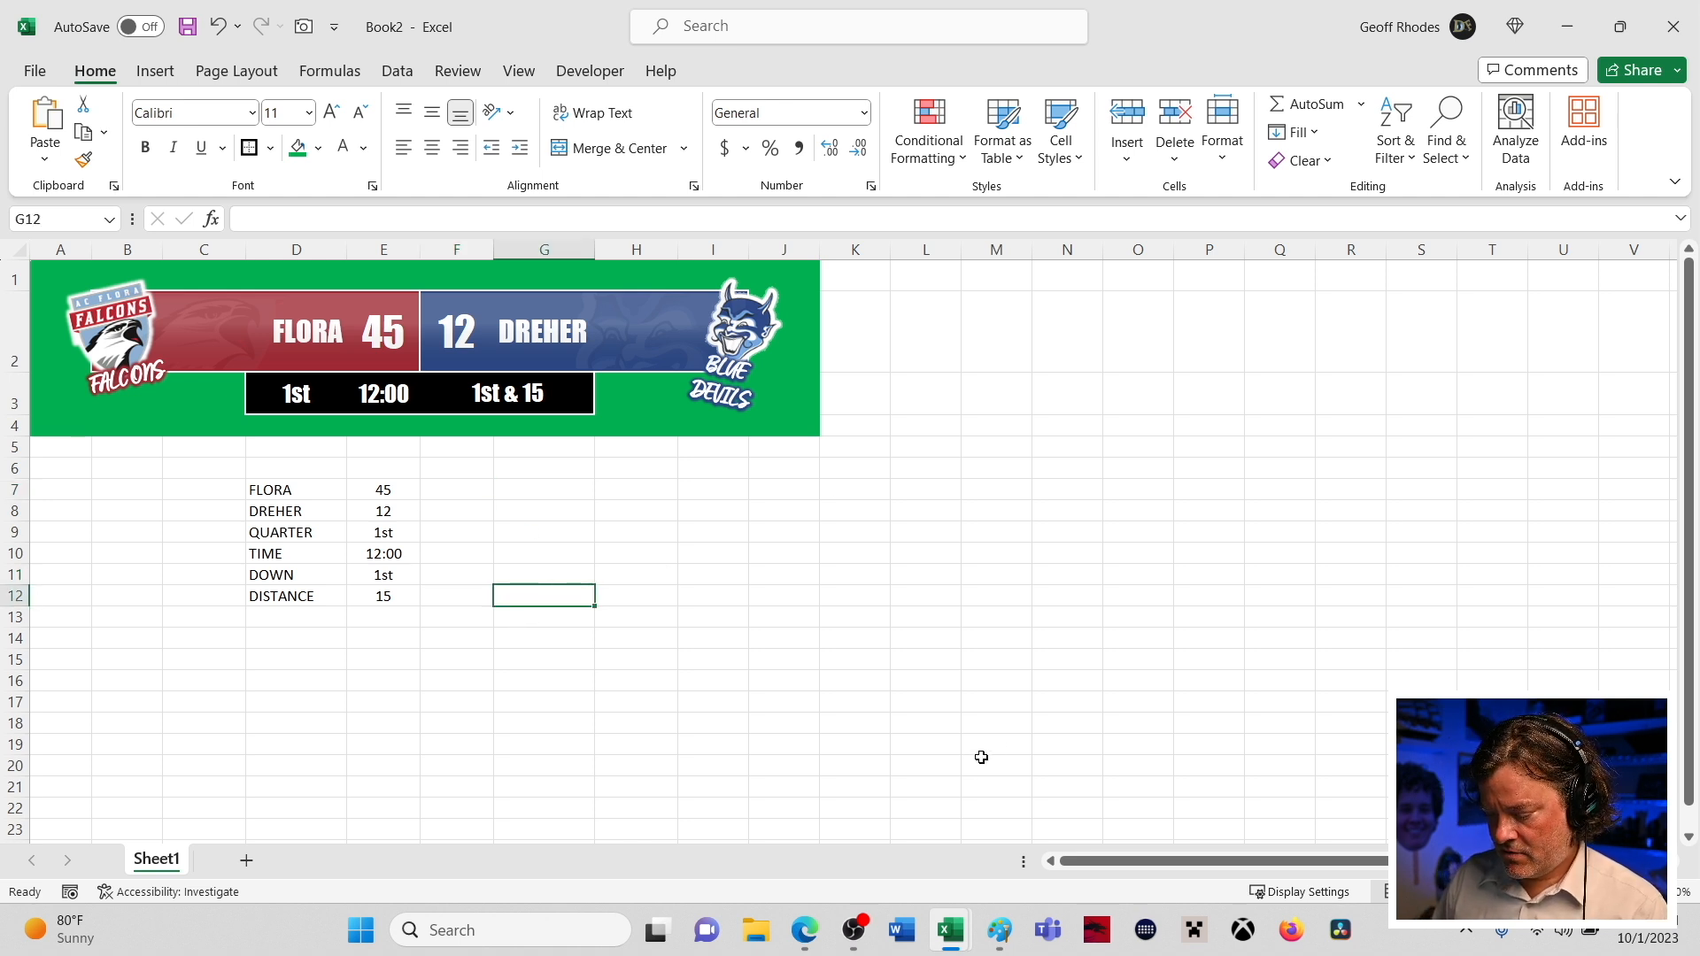
- Switch to OBS and add a new Window Capture source named "Scorebug Tut" to the DF Studios 2 scene
{"action": "left_click", "coordinate": [853, 947]}
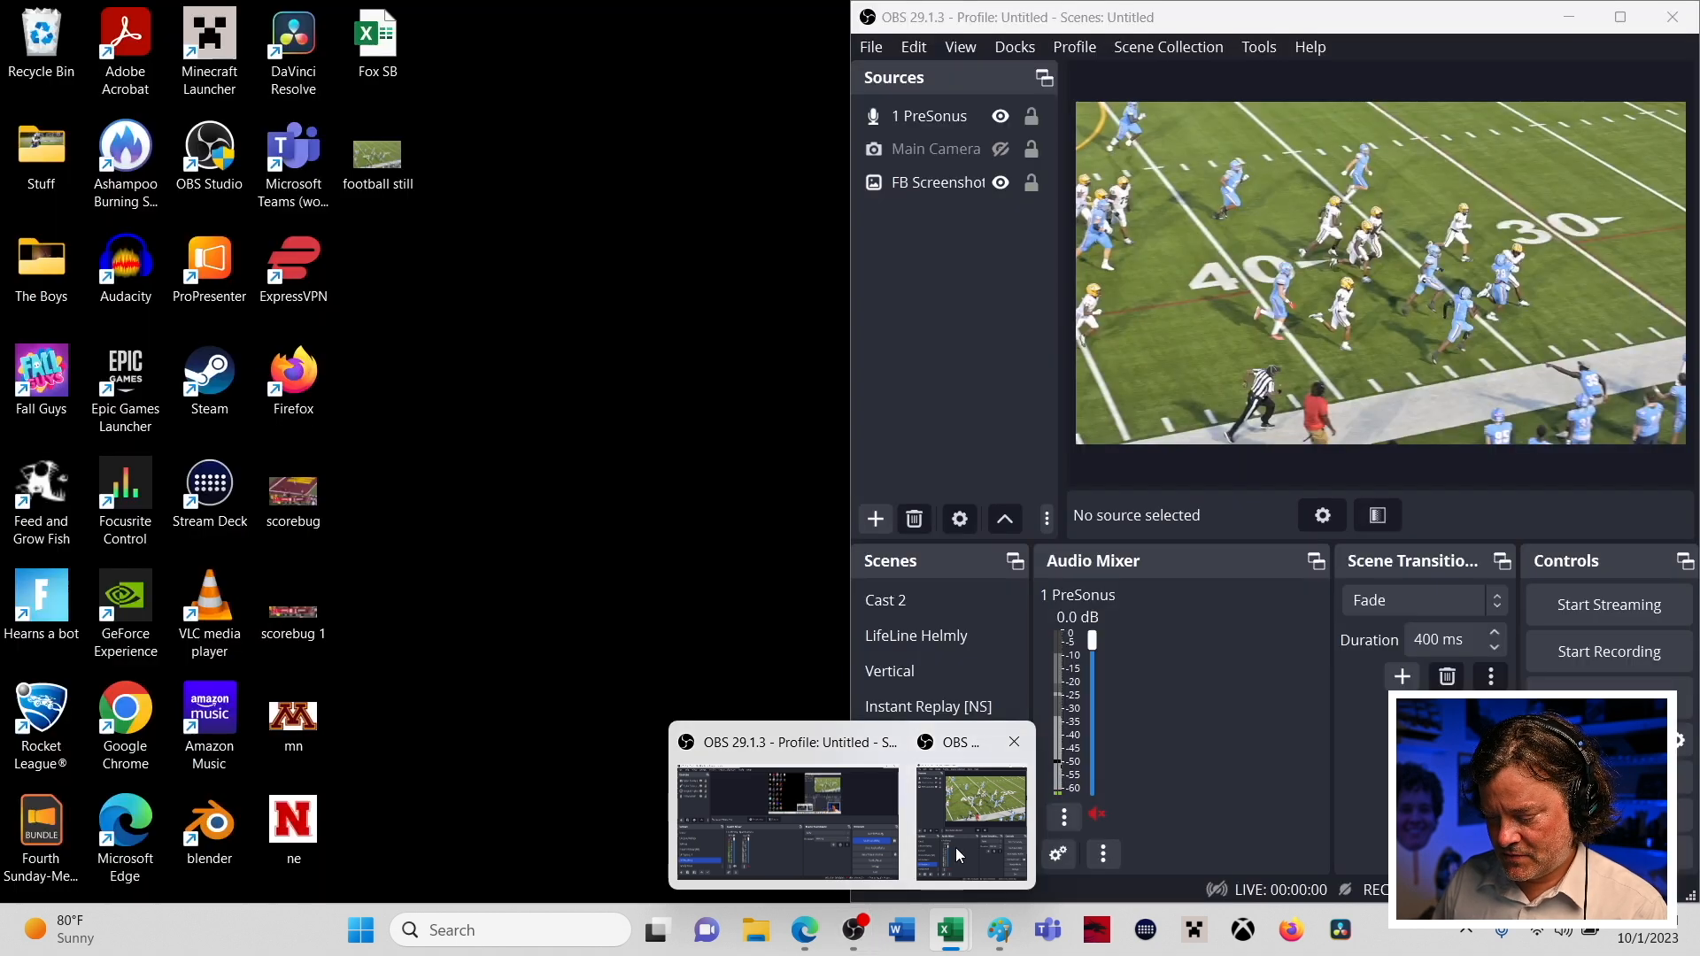
{"action": "left_click", "coordinate": [960, 828]}
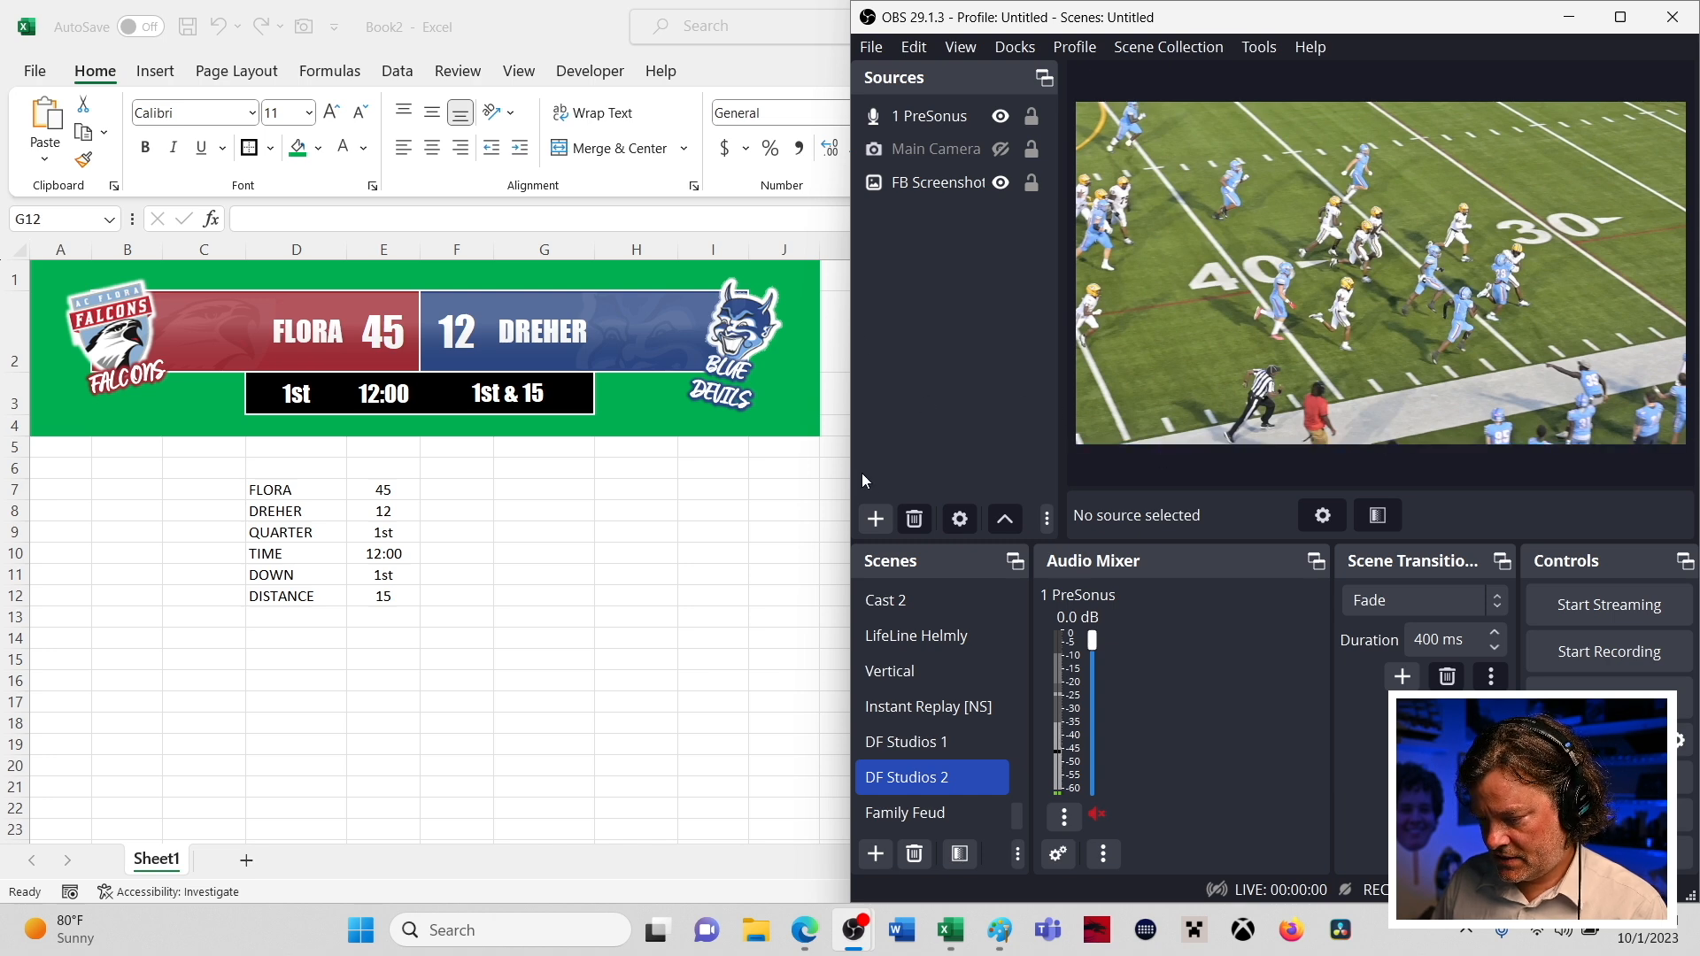
{"action": "left_click", "coordinate": [873, 519]}
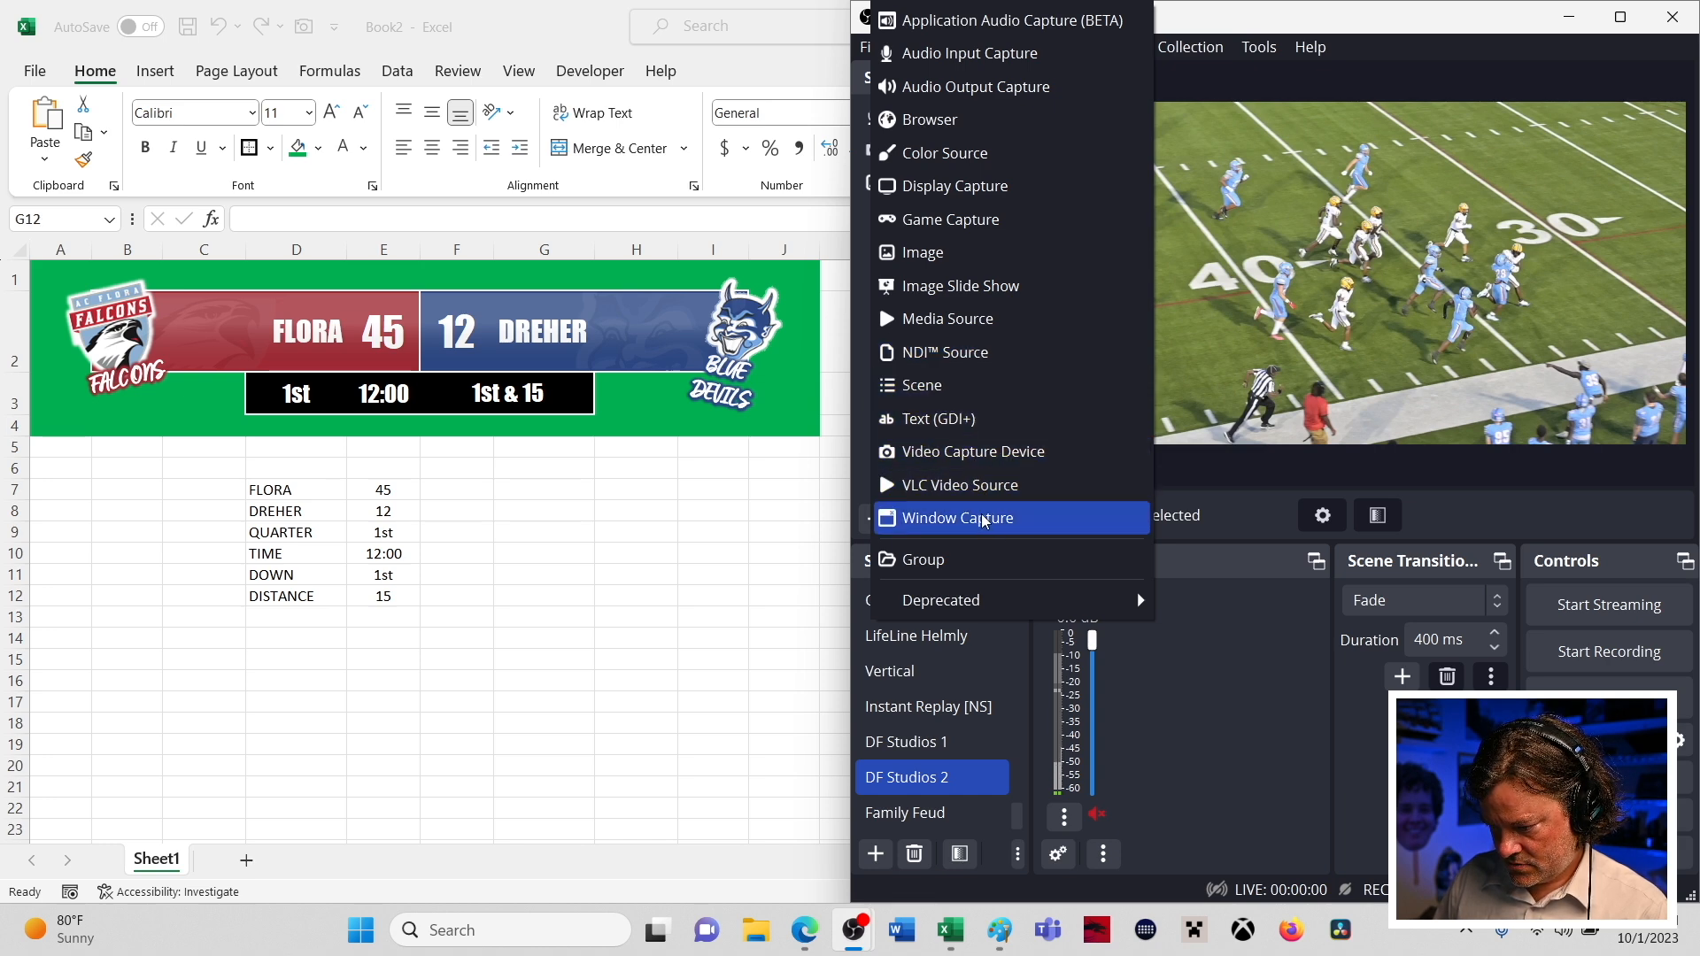
{"action": "left_click", "coordinate": [956, 518]}
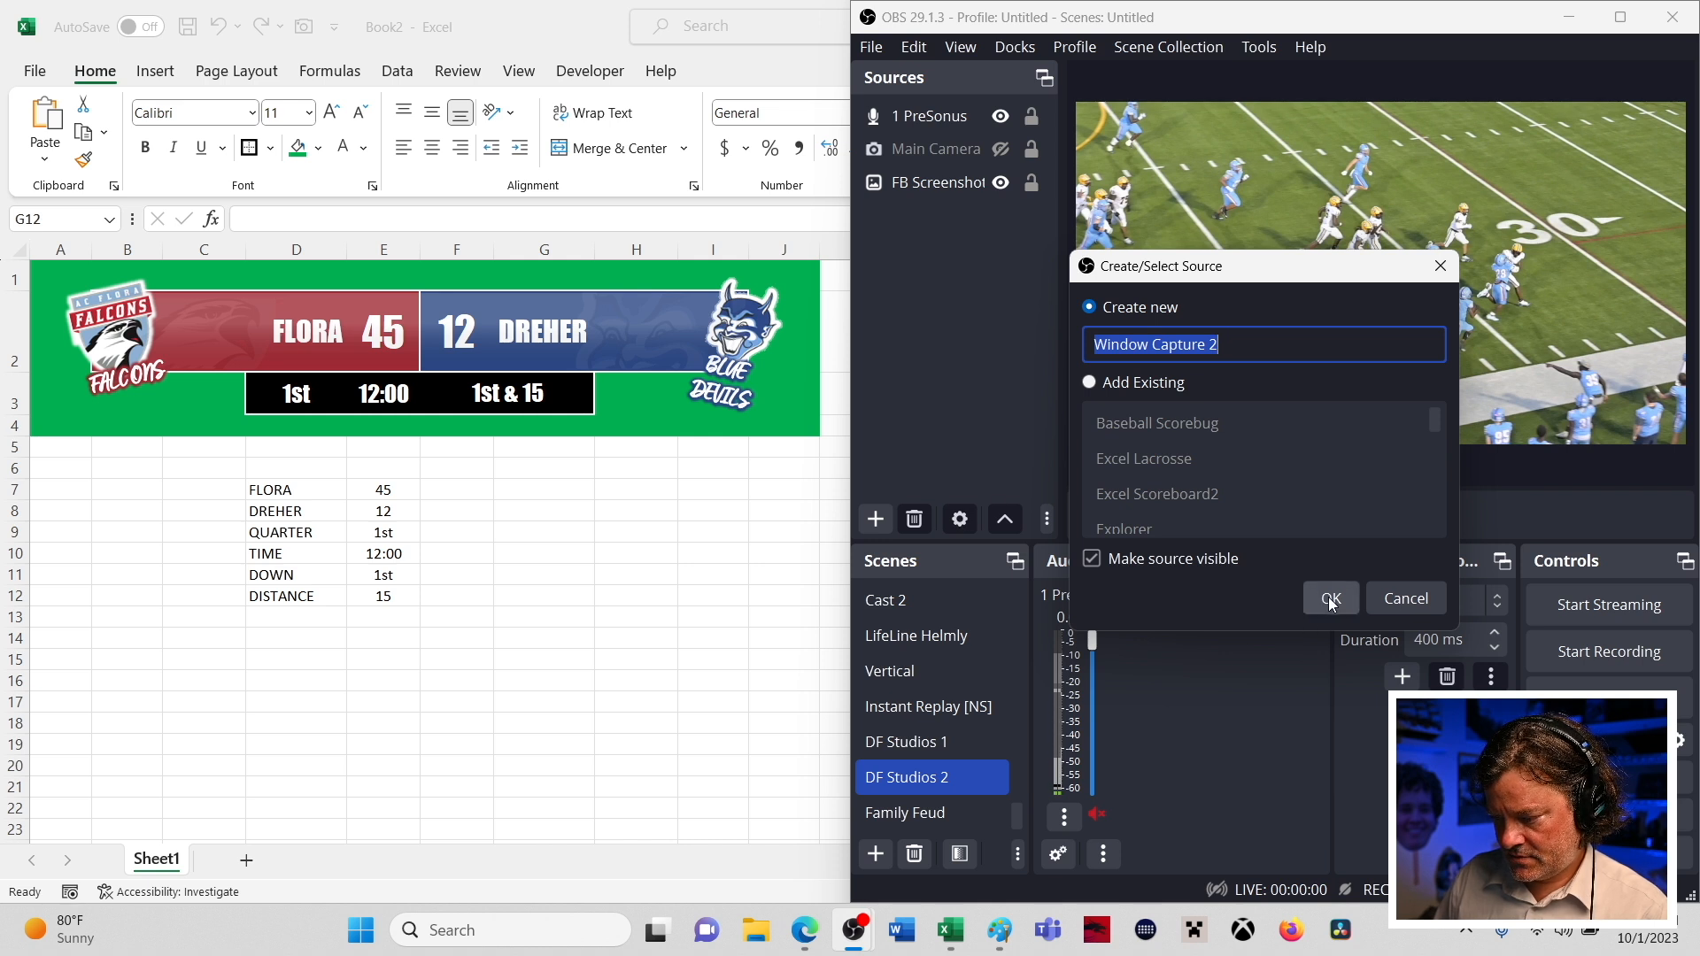
{"action": "type", "text": "S"}
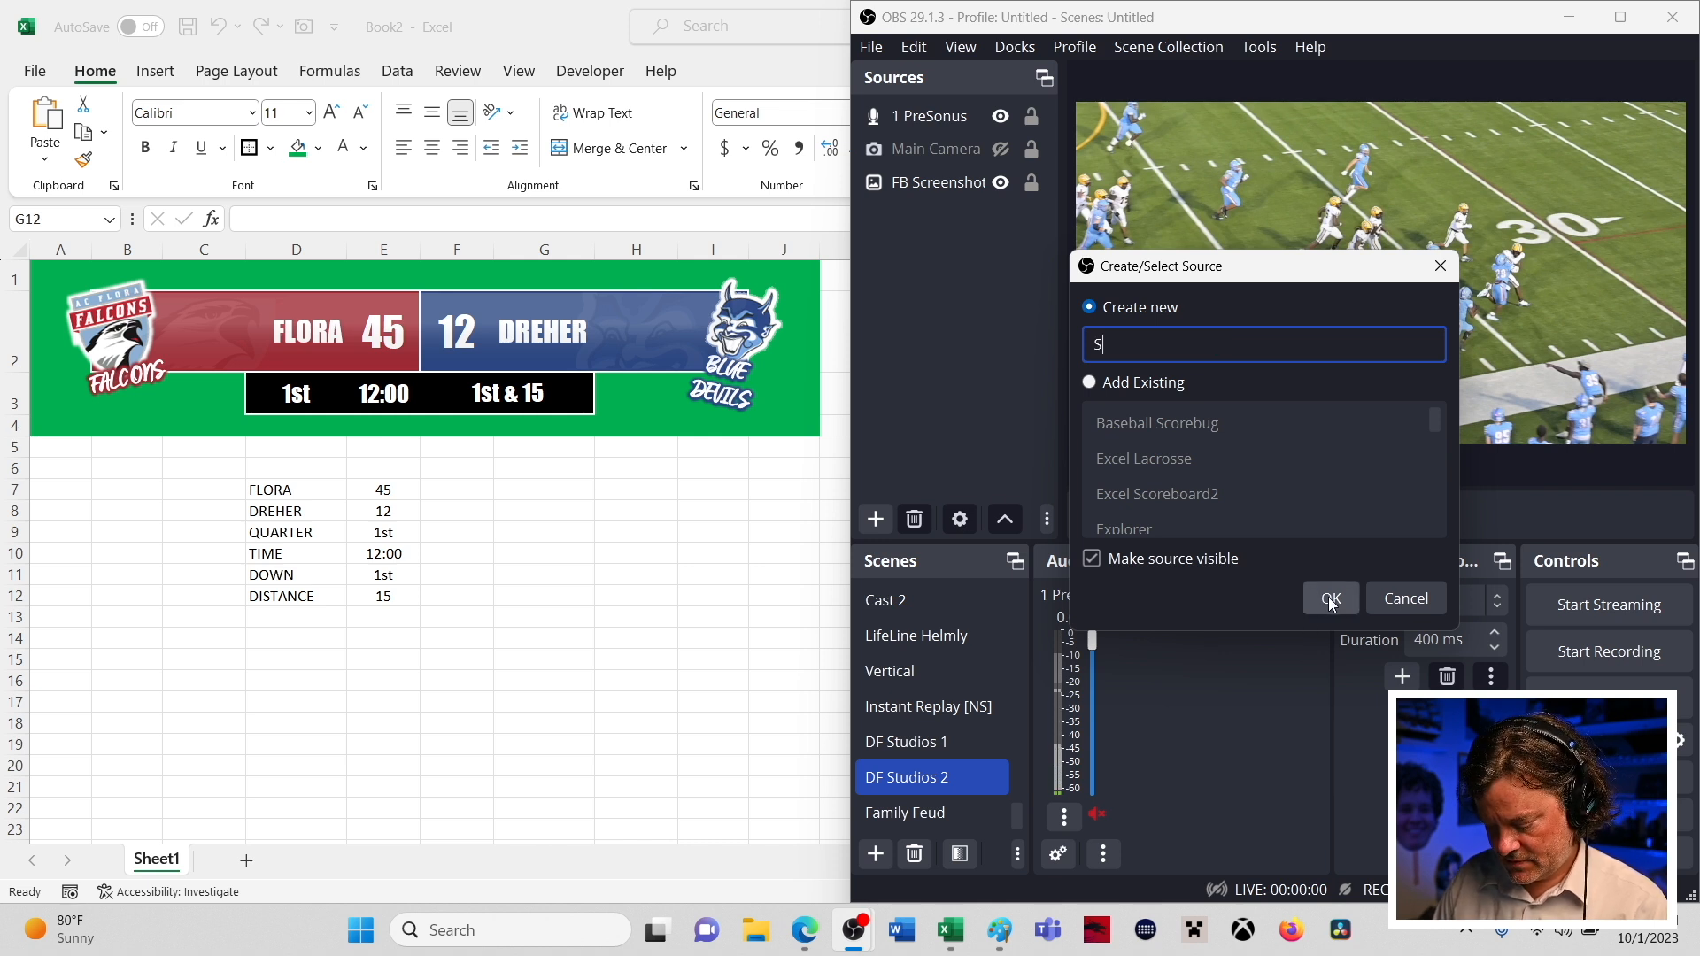
{"action": "type", "text": "core"}
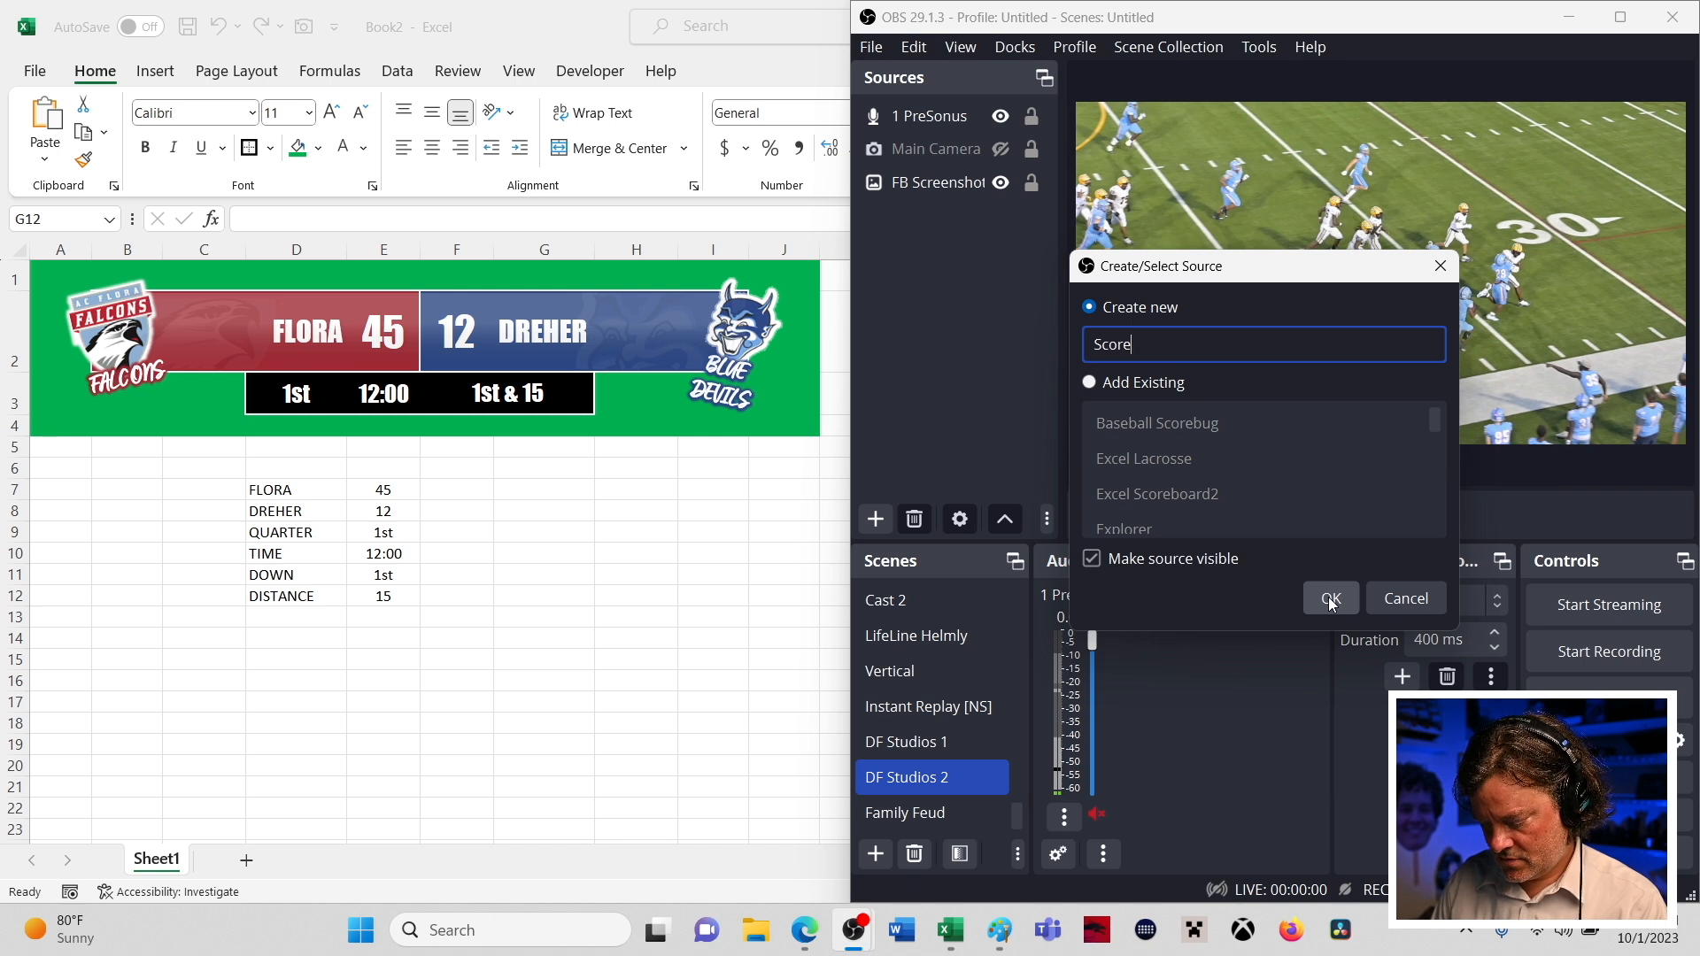
{"action": "type", "text": "bug Tut"}
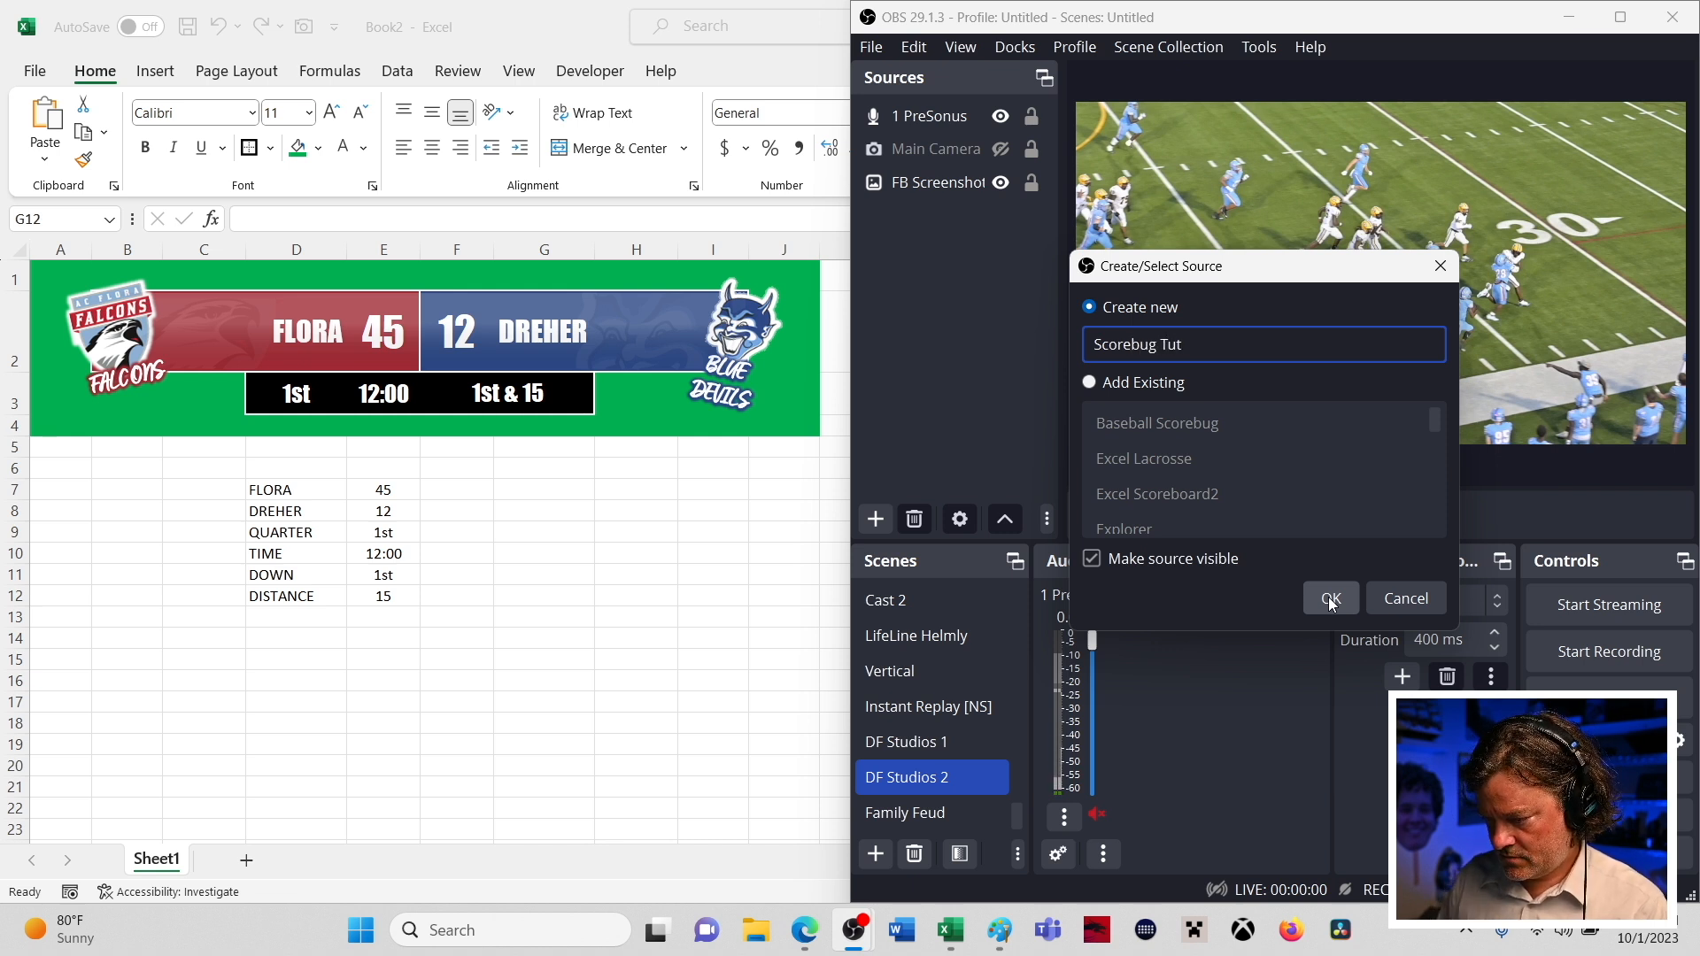
{"action": "left_click", "coordinate": [1330, 600]}
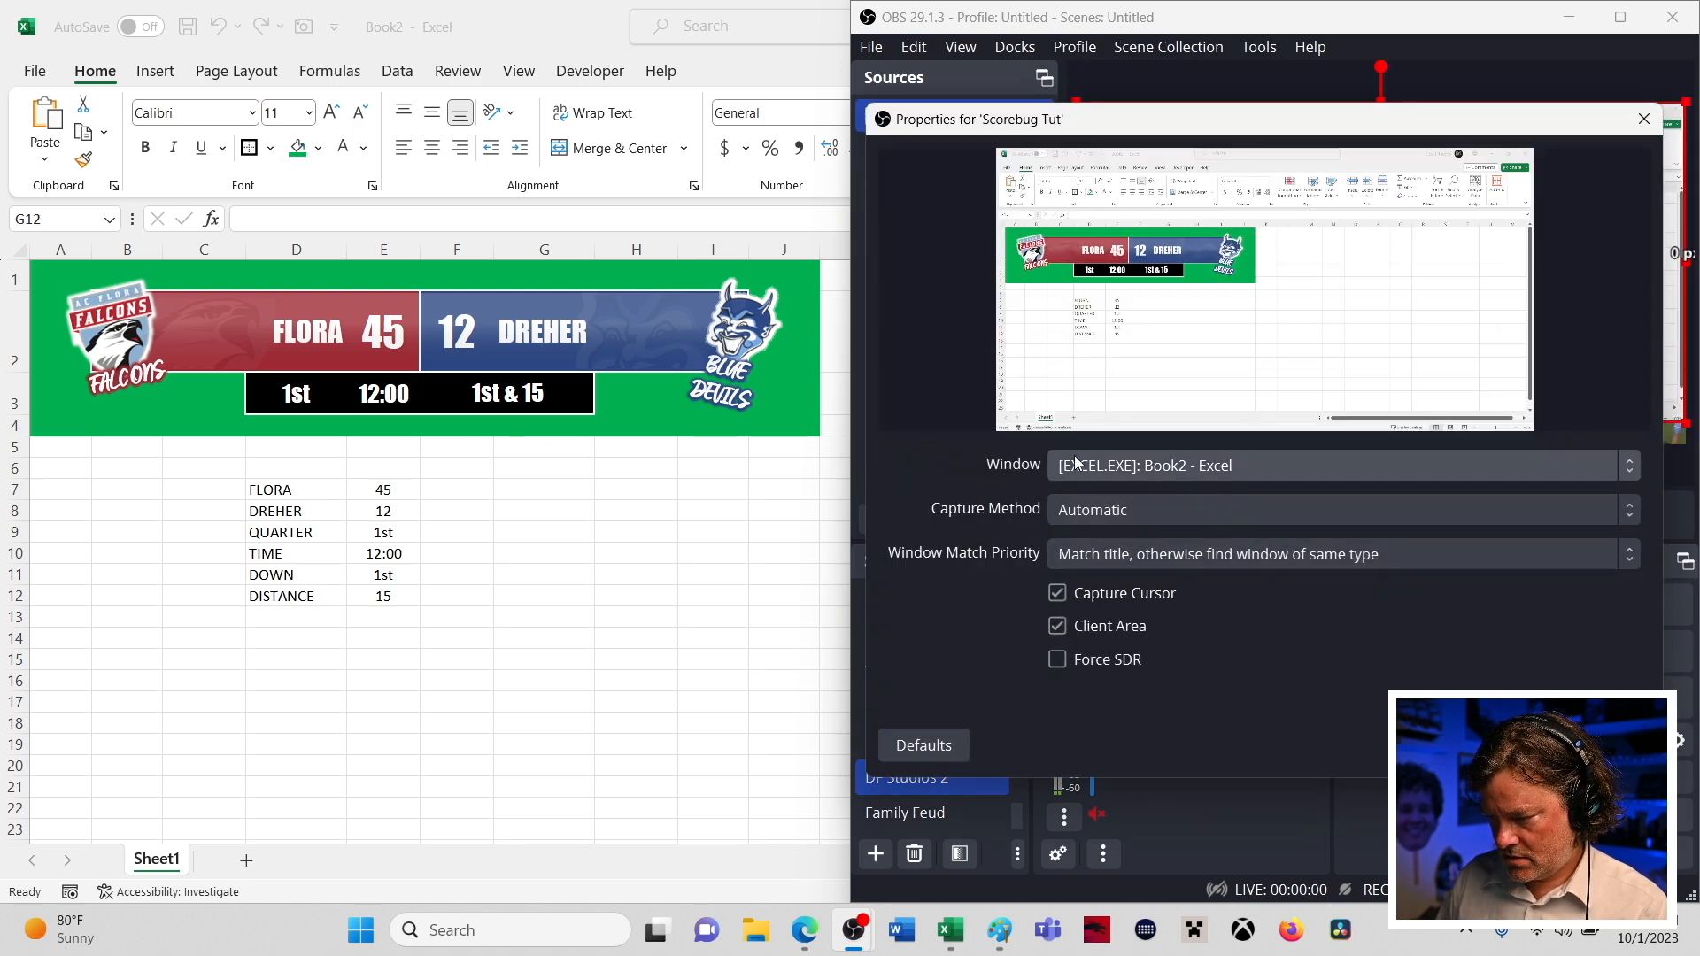
- Set the Scorebug Tut source to capture the "Book2 - Excel" window and accept its properties
{"action": "left_click", "coordinate": [1517, 466]}
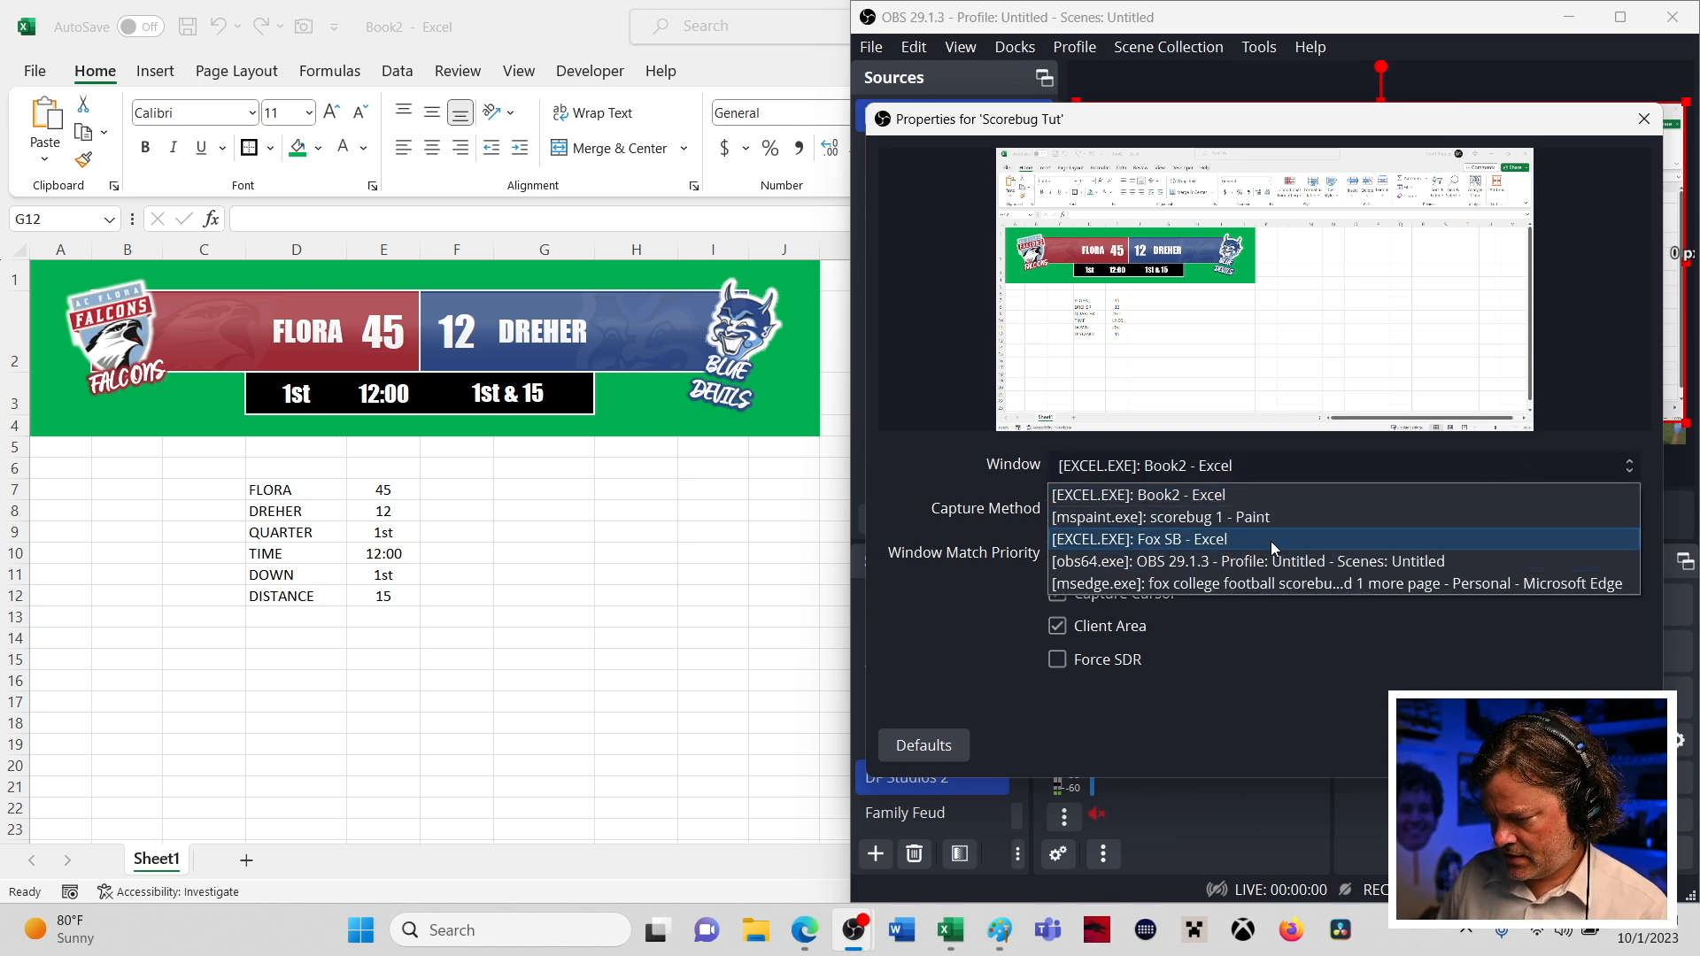
{"action": "left_click", "coordinate": [1309, 496]}
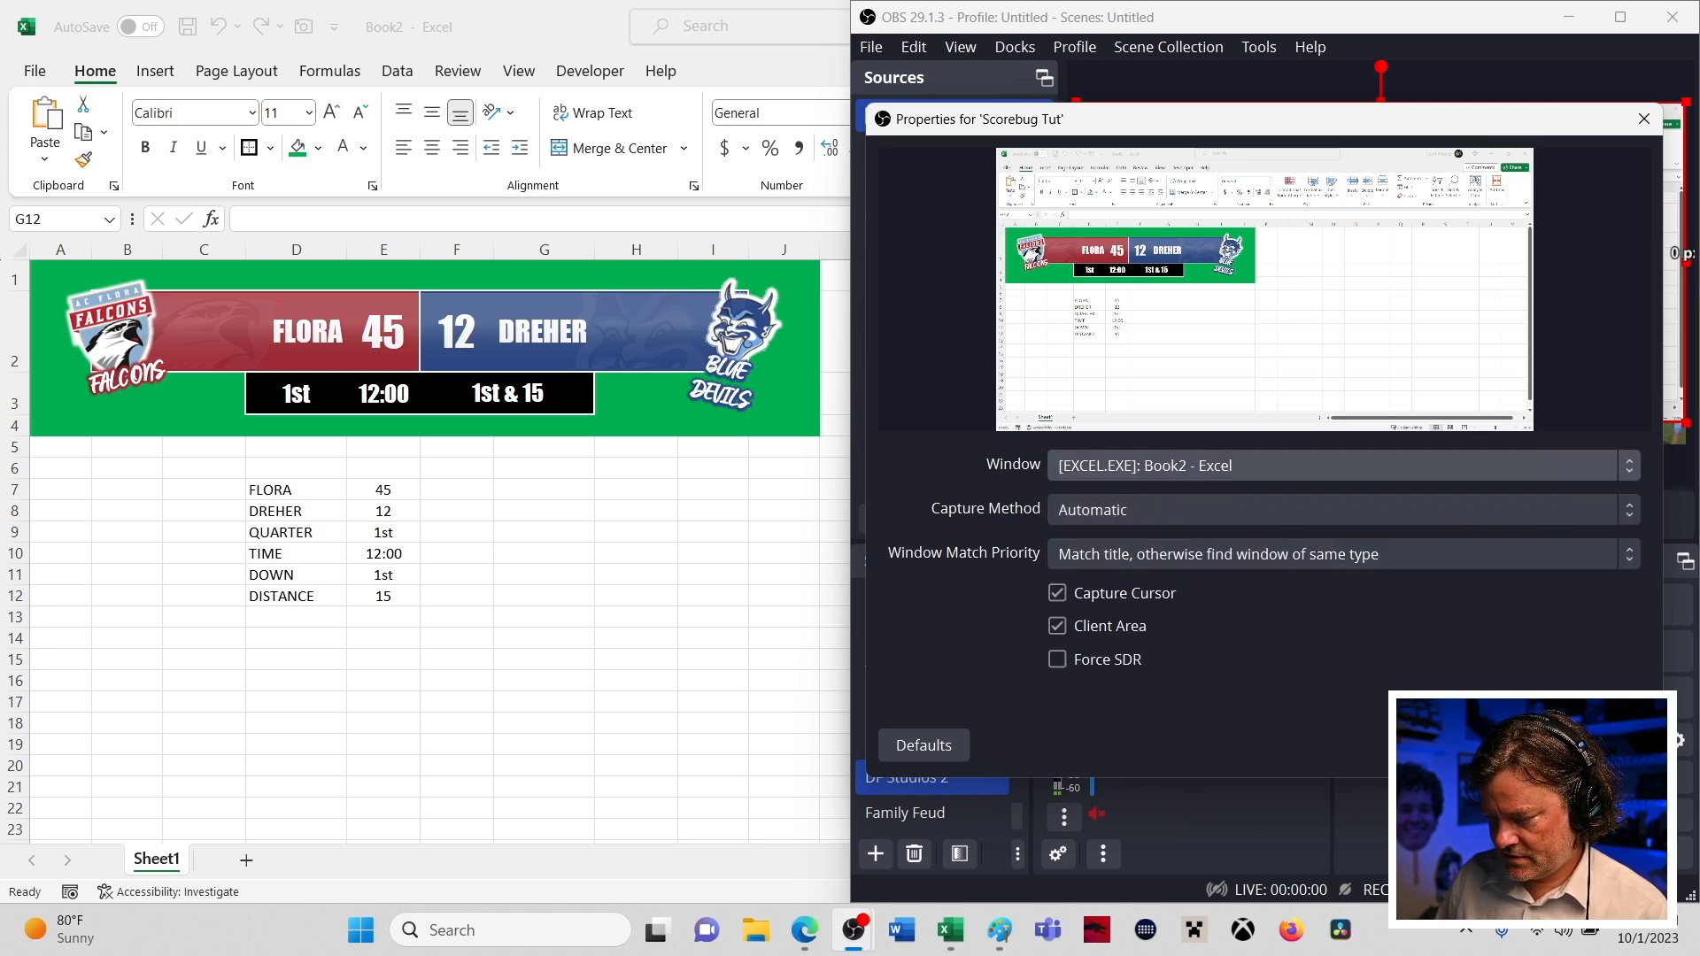
{"action": "left_click", "coordinate": [1521, 746]}
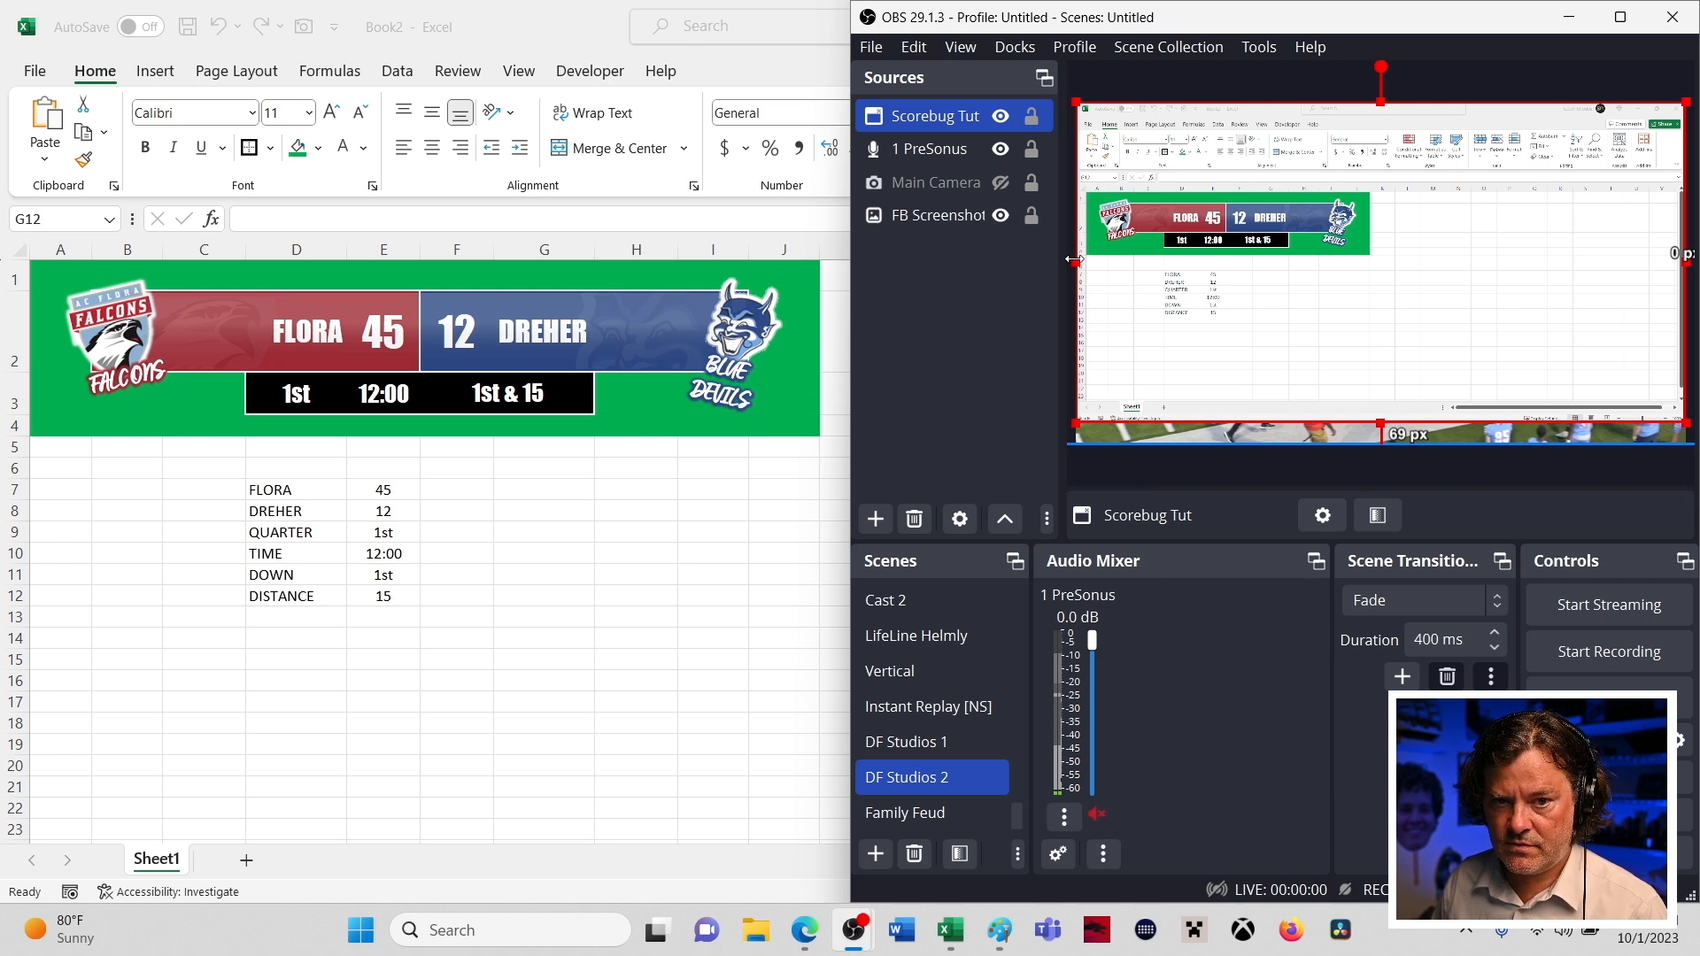
- Crop the Scorebug Tut source on all four sides down to the scoreboard graphic on its green background
{"action": "left_click_drag", "start_coordinate": [1074, 259], "coordinate": [1090, 256]}
{"action": "left_click_drag", "start_coordinate": [1091, 255], "coordinate": [1095, 255]}
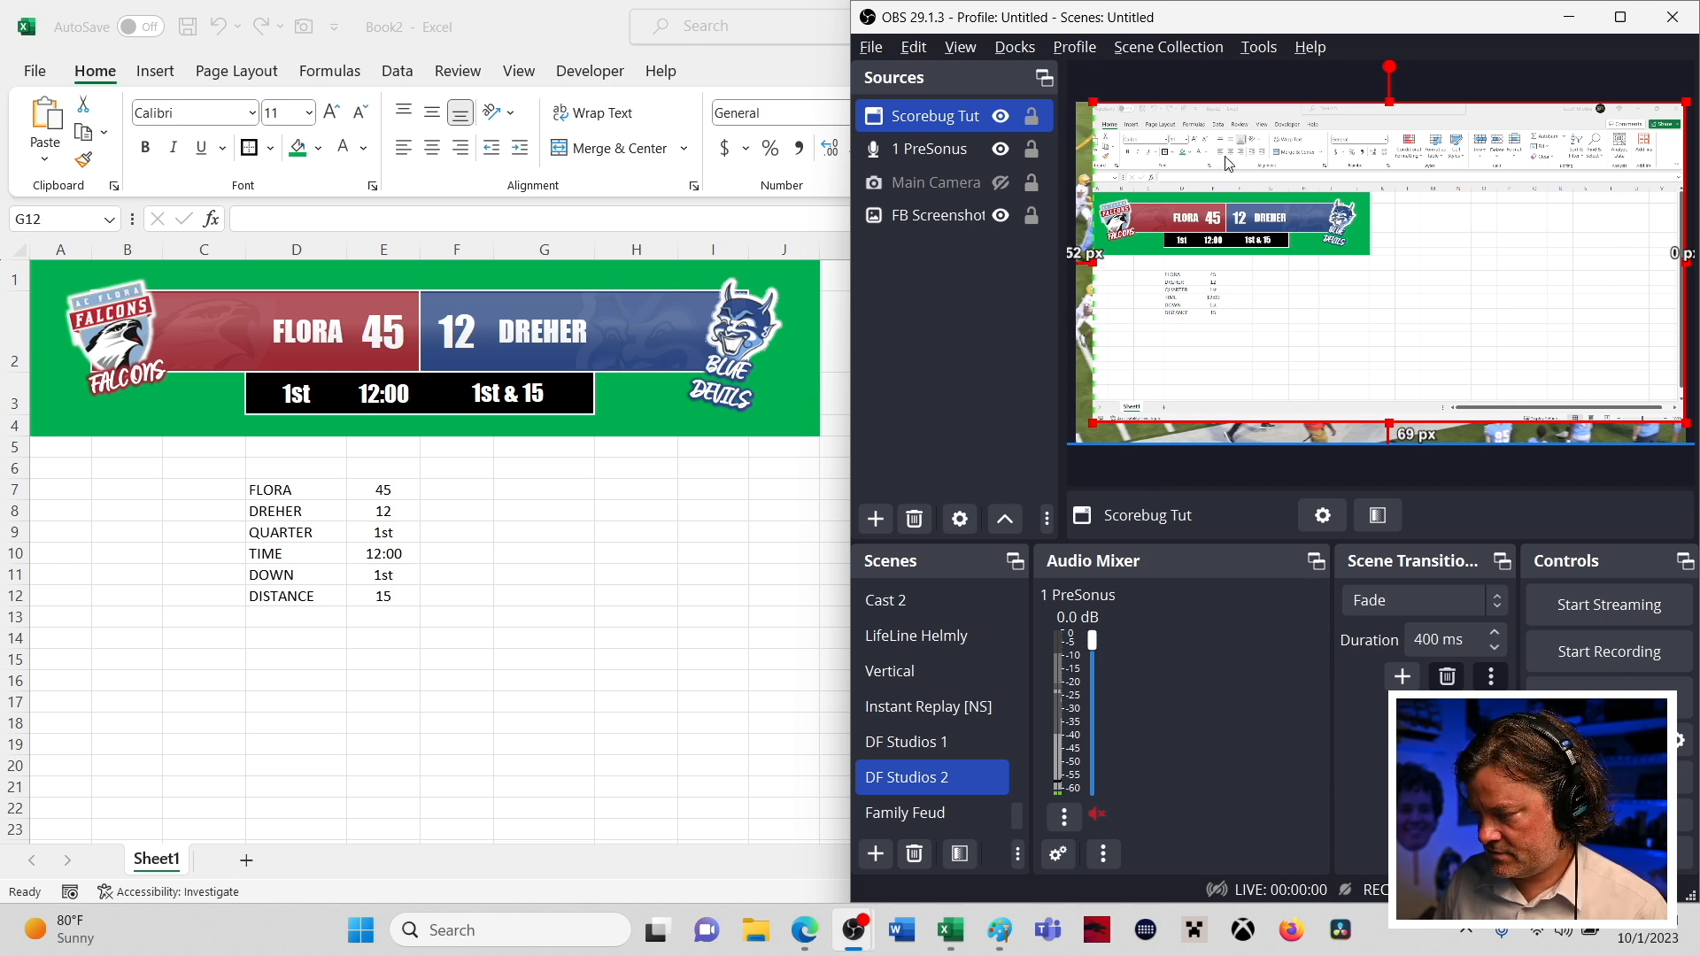
{"action": "left_click_drag", "start_coordinate": [1389, 102], "coordinate": [1382, 191]}
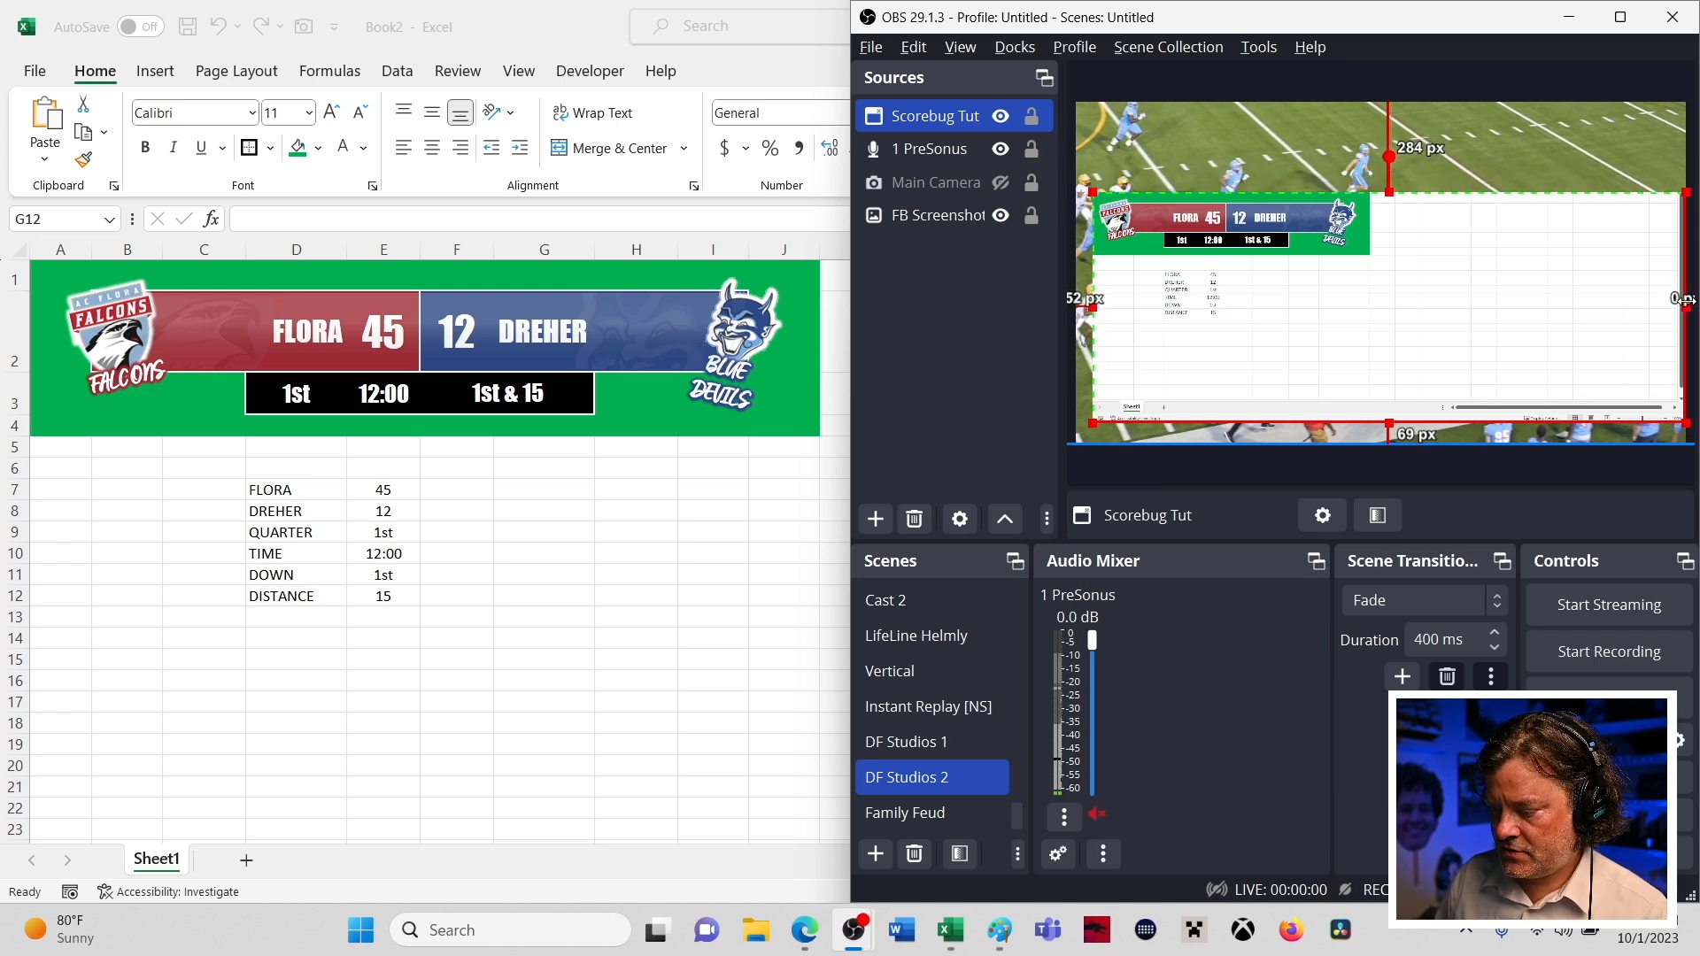
{"action": "left_click_drag", "start_coordinate": [1686, 300], "coordinate": [1364, 277]}
{"action": "left_click_drag", "start_coordinate": [1228, 423], "coordinate": [1230, 254]}
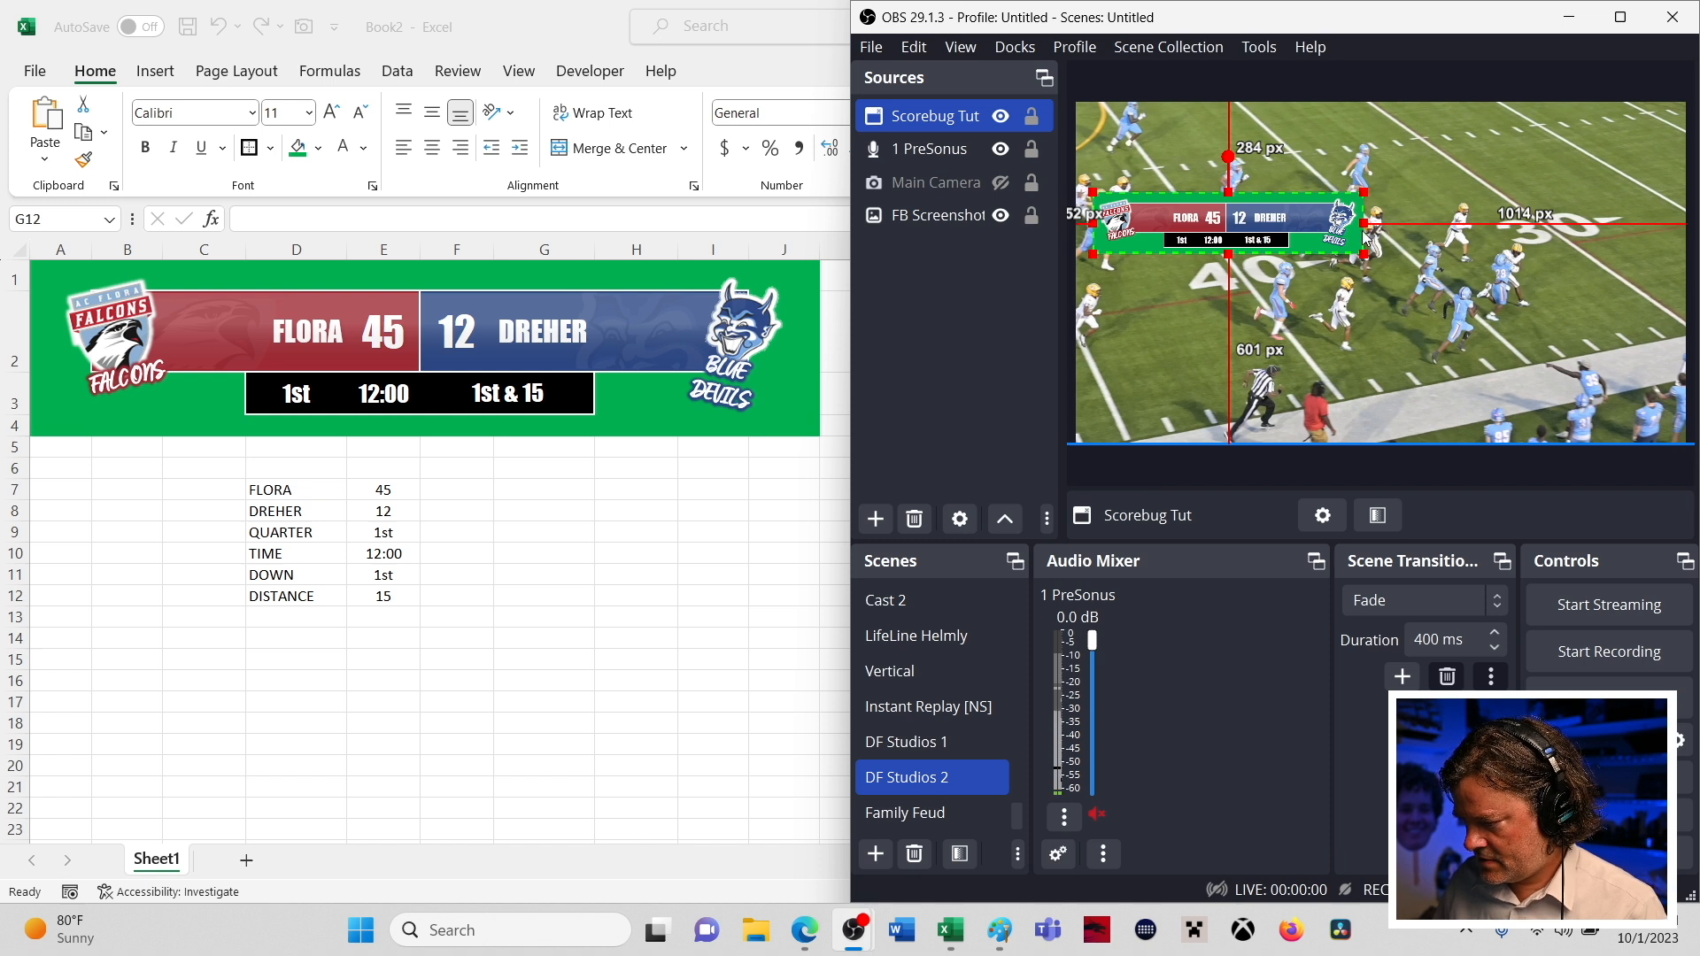
{"action": "left_click_drag", "start_coordinate": [1364, 224], "coordinate": [1358, 226]}
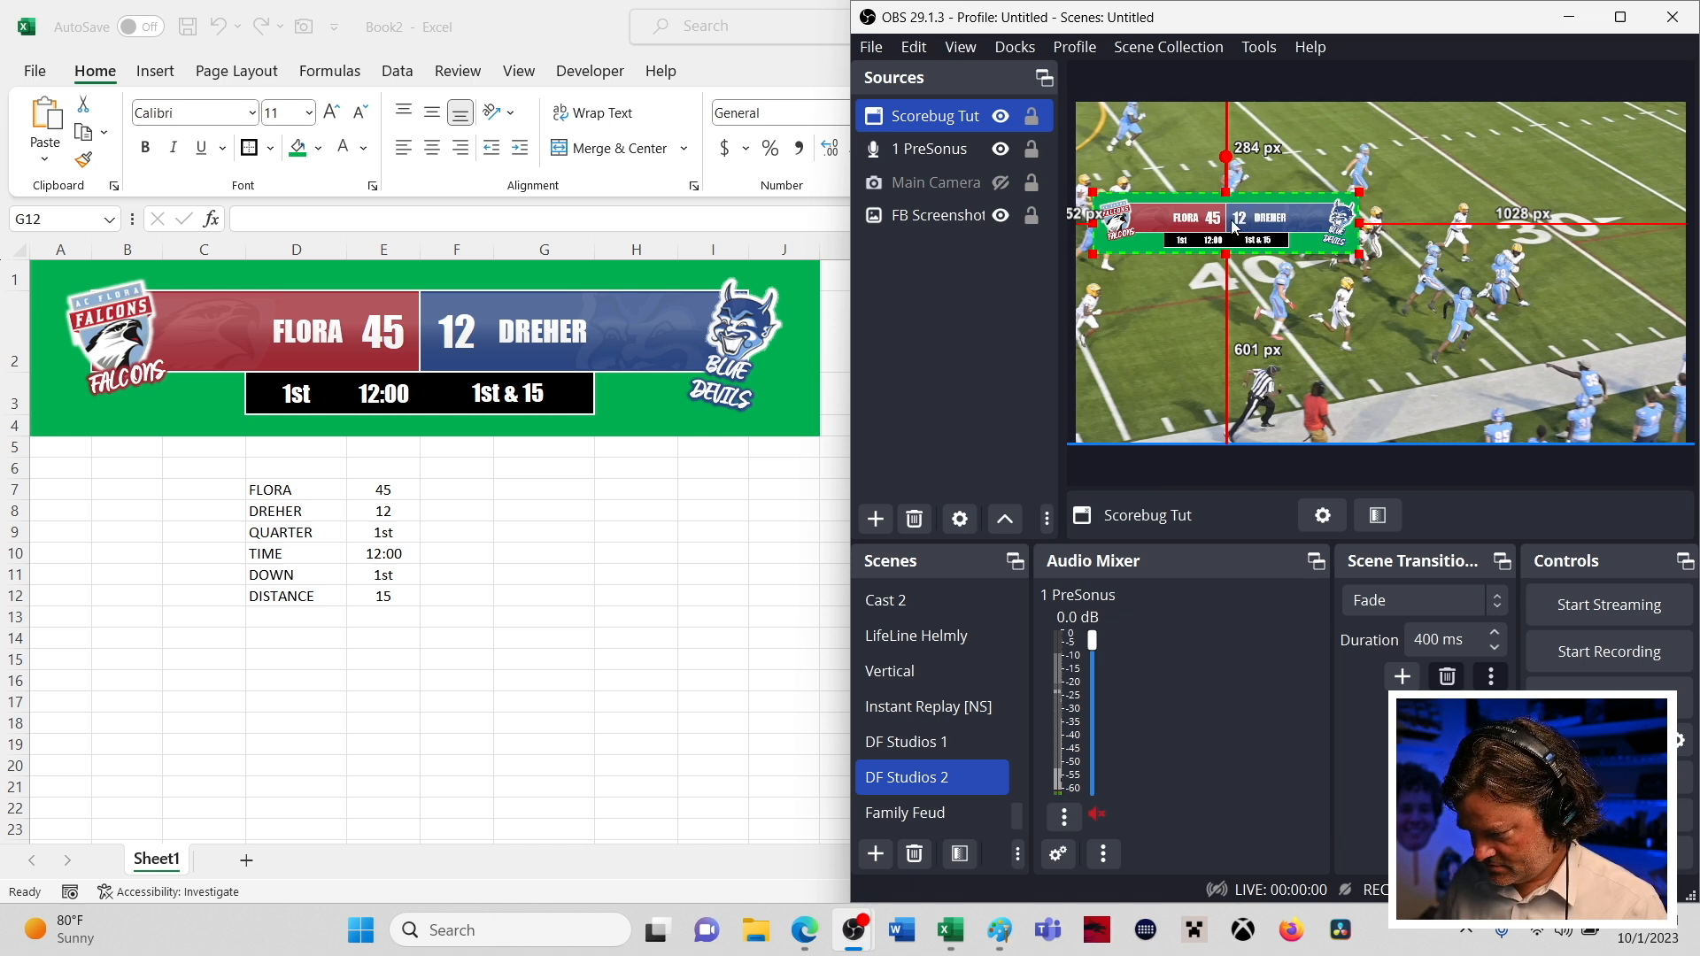
- Move the Scorebug Tut source to the bottom edge of the footage and centre it with 540 px on both sides
{"action": "left_click_drag", "start_coordinate": [1228, 224], "coordinate": [1387, 410]}
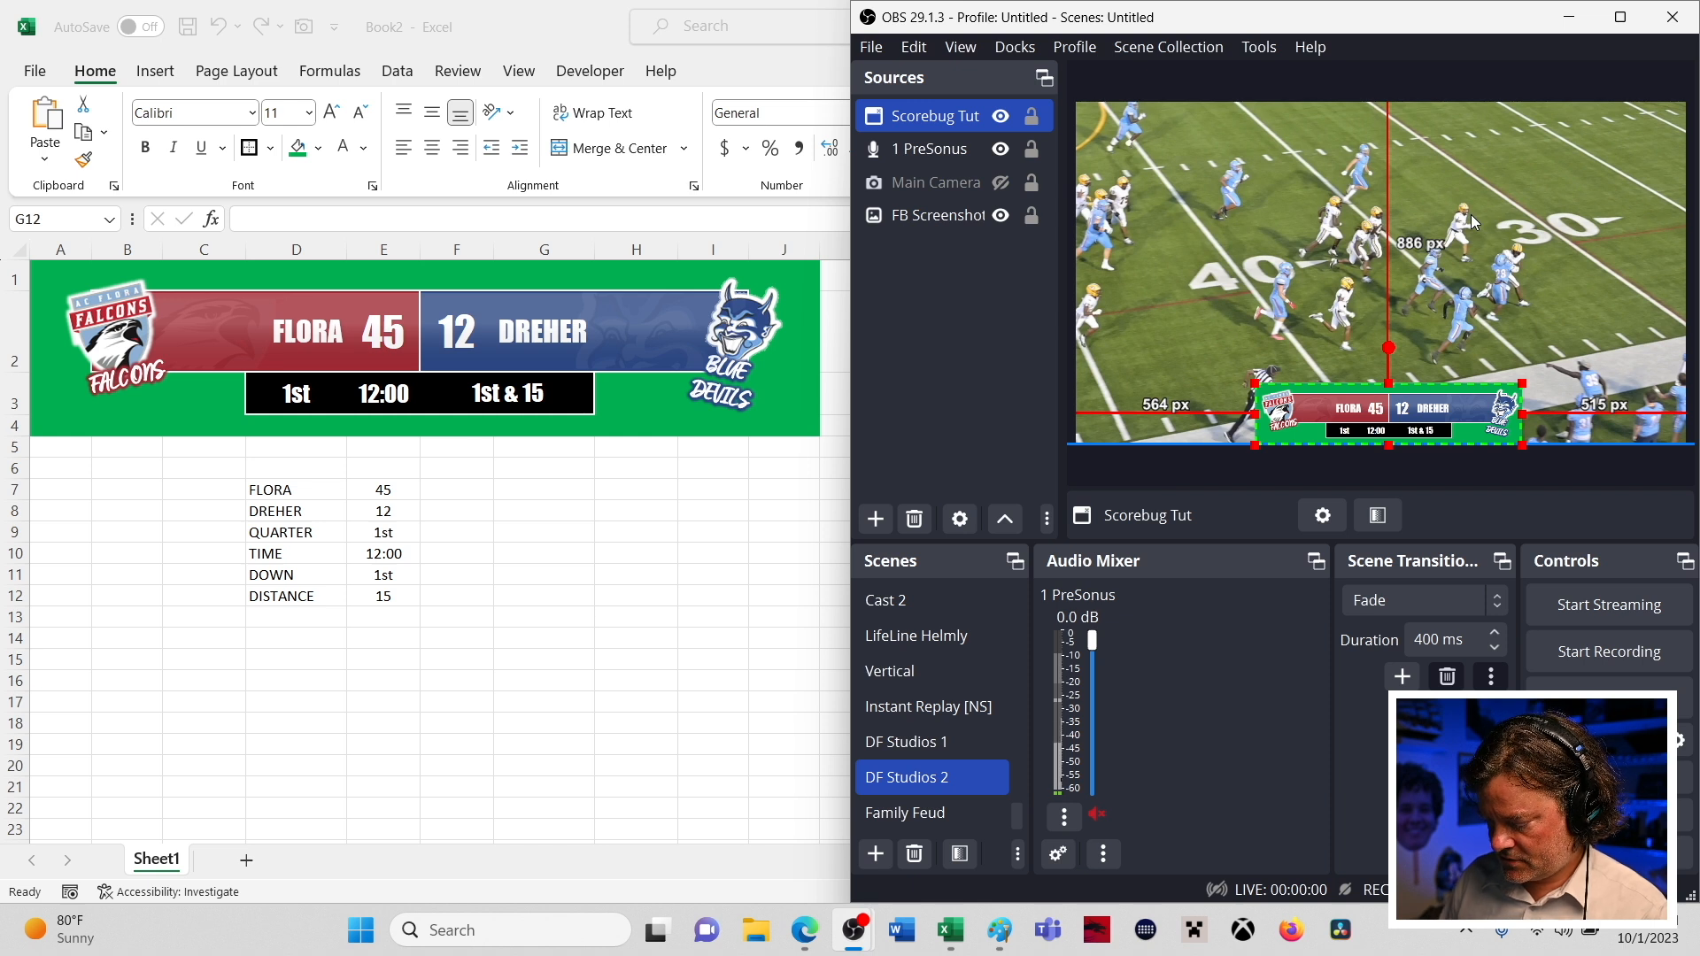
{"action": "key", "text": "Right"}
{"action": "key", "text": "Right"}
{"action": "key", "text": "Right"}
{"action": "key", "text": "Right"}
{"action": "key", "text": "Right"}
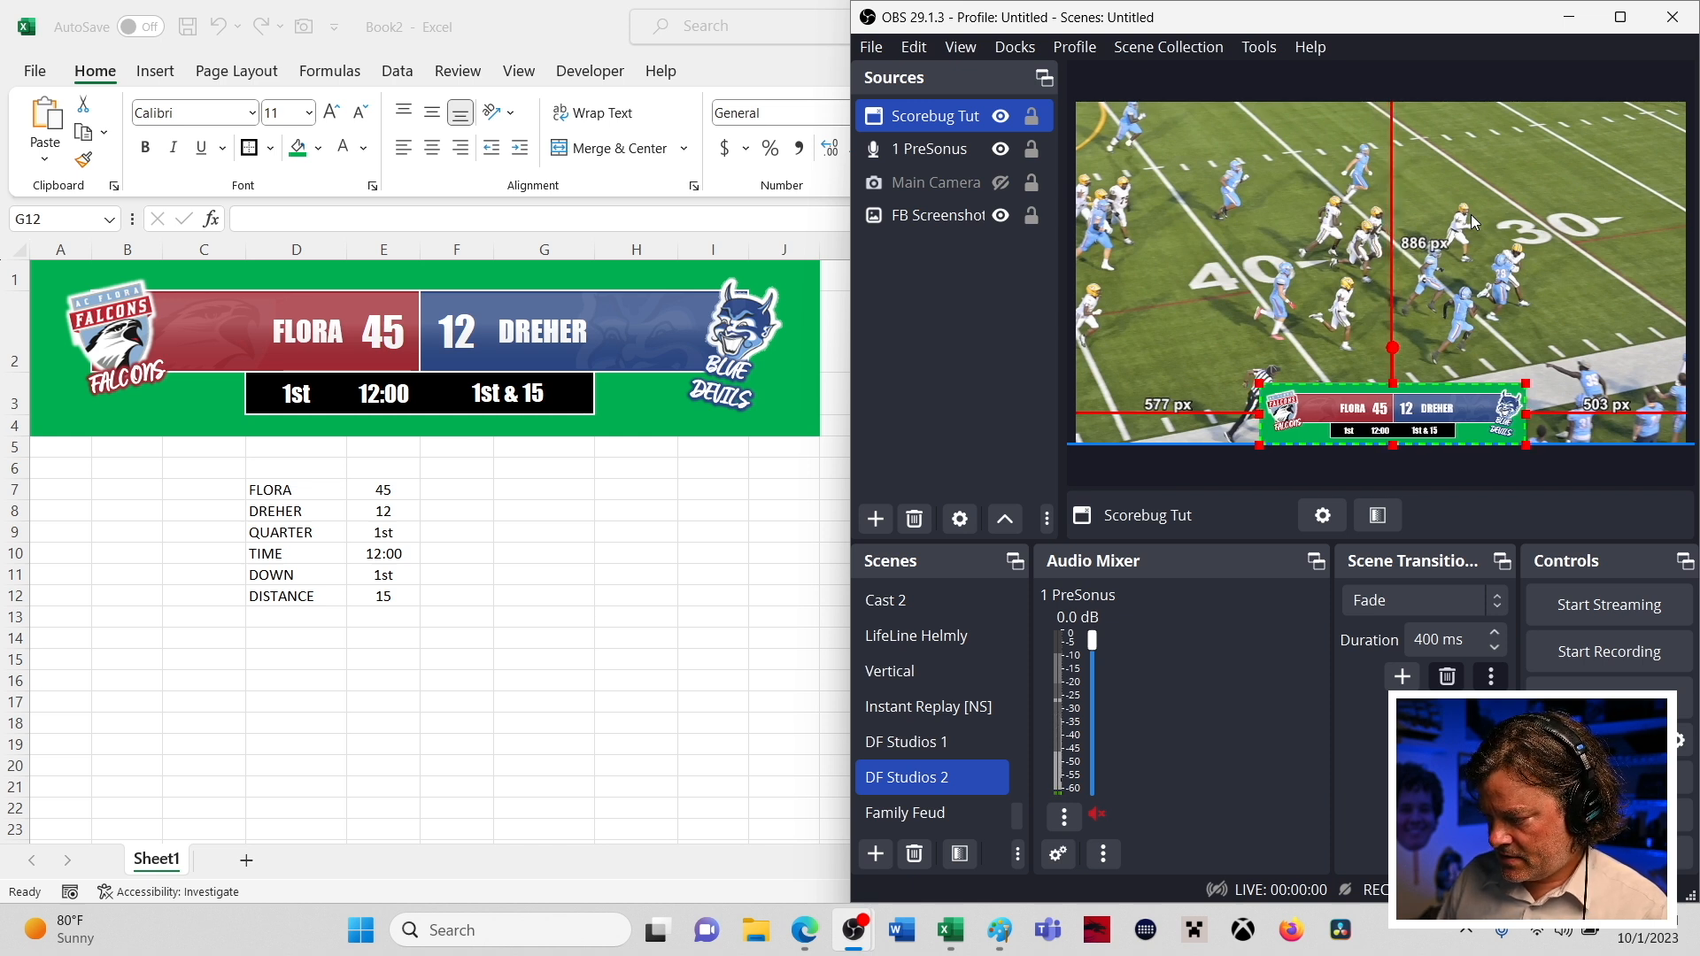
{"action": "key", "text": "Left"}
{"action": "key", "text": "Left"}
{"action": "key", "text": "Left"}
{"action": "key", "text": "Left"}
{"action": "key", "text": "Left"}
{"action": "key", "text": "Left"}
{"action": "key", "text": "Left"}
{"action": "key", "text": "Left"}
{"action": "key", "text": "Left"}
{"action": "key", "text": "Left"}
{"action": "key", "text": "Left"}
{"action": "key", "text": "Left"}
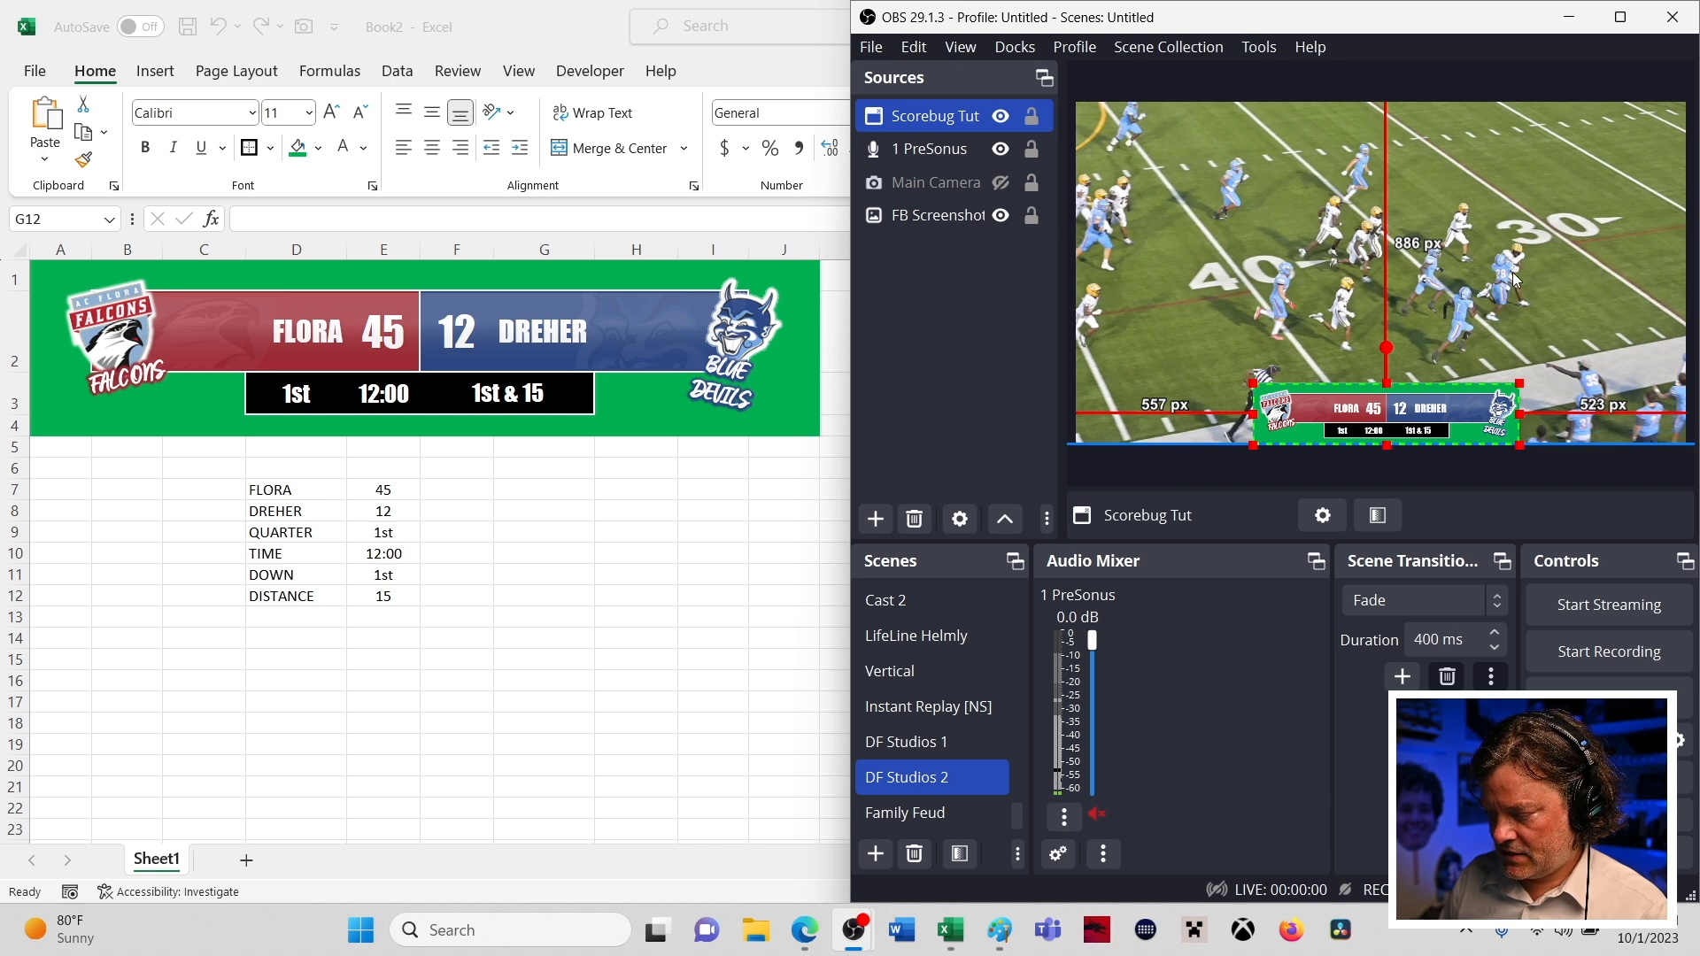
{"action": "key", "text": "Left"}
{"action": "key", "text": "Left"}
{"action": "key", "text": "Left"}
{"action": "key", "text": "Left"}
{"action": "key", "text": "Left"}
{"action": "key", "text": "Left"}
{"action": "key", "text": "Left"}
{"action": "key", "text": "Left"}
{"action": "key", "text": "Left"}
{"action": "key", "text": "Left"}
{"action": "key", "text": "Left"}
{"action": "key", "text": "Left"}
{"action": "key", "text": "Left"}
{"action": "key", "text": "Left"}
{"action": "key", "text": "Left"}
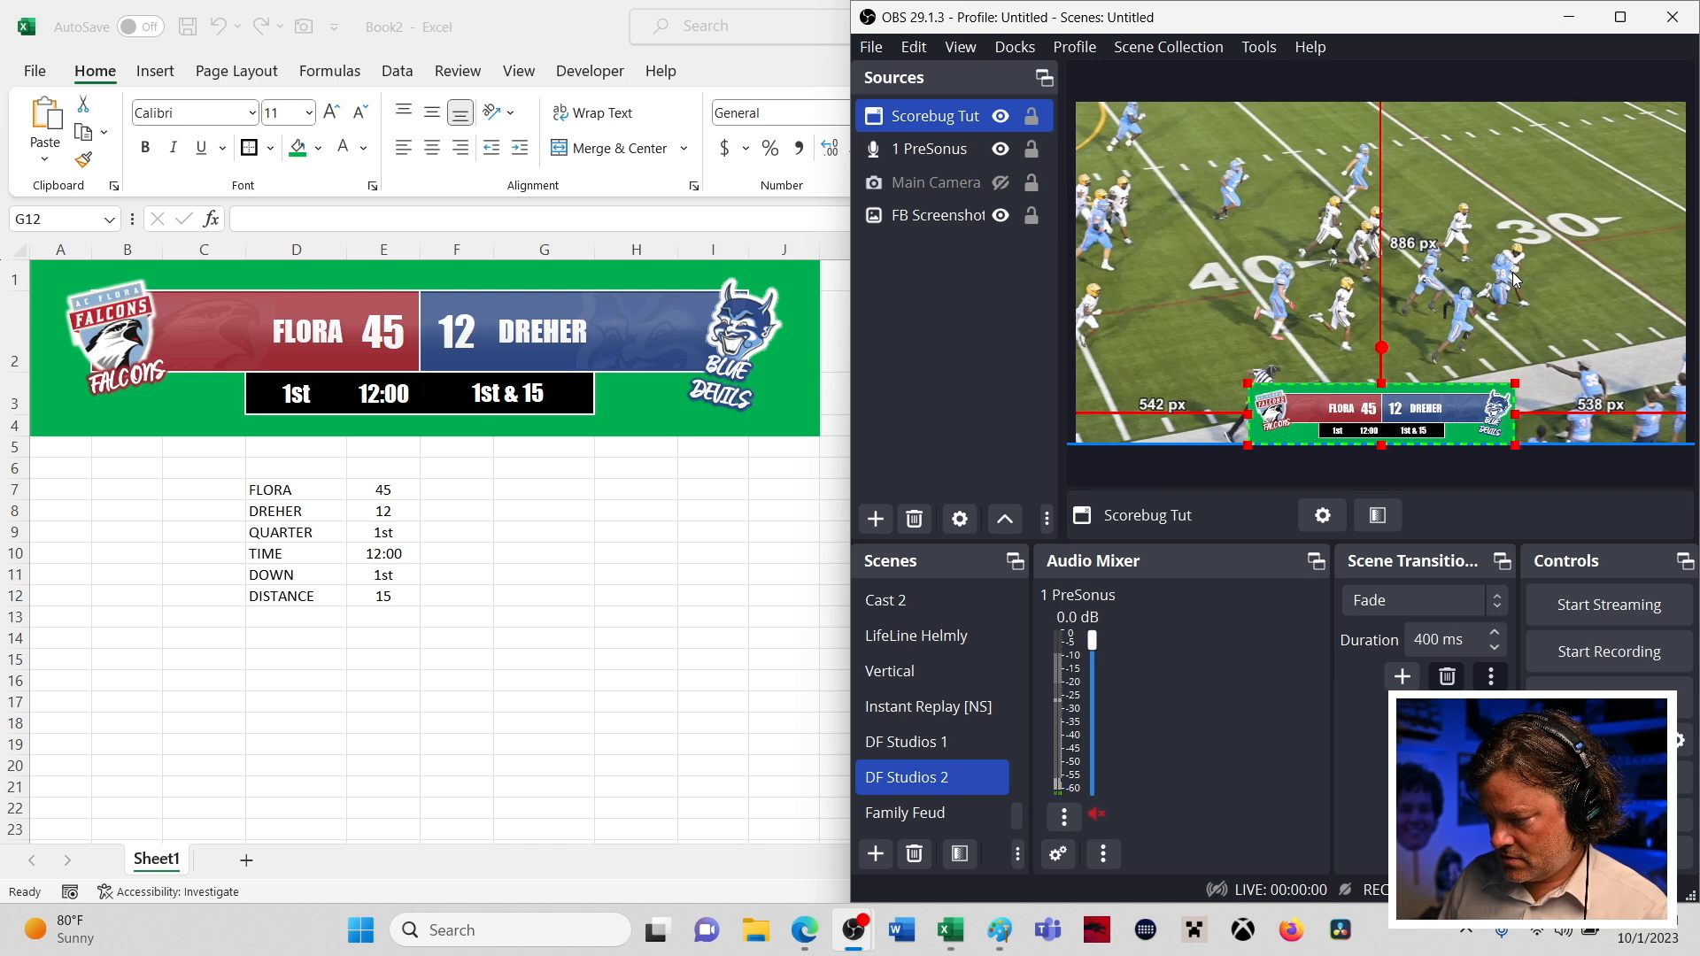
{"action": "key", "text": "Left"}
{"action": "key", "text": "Left"}
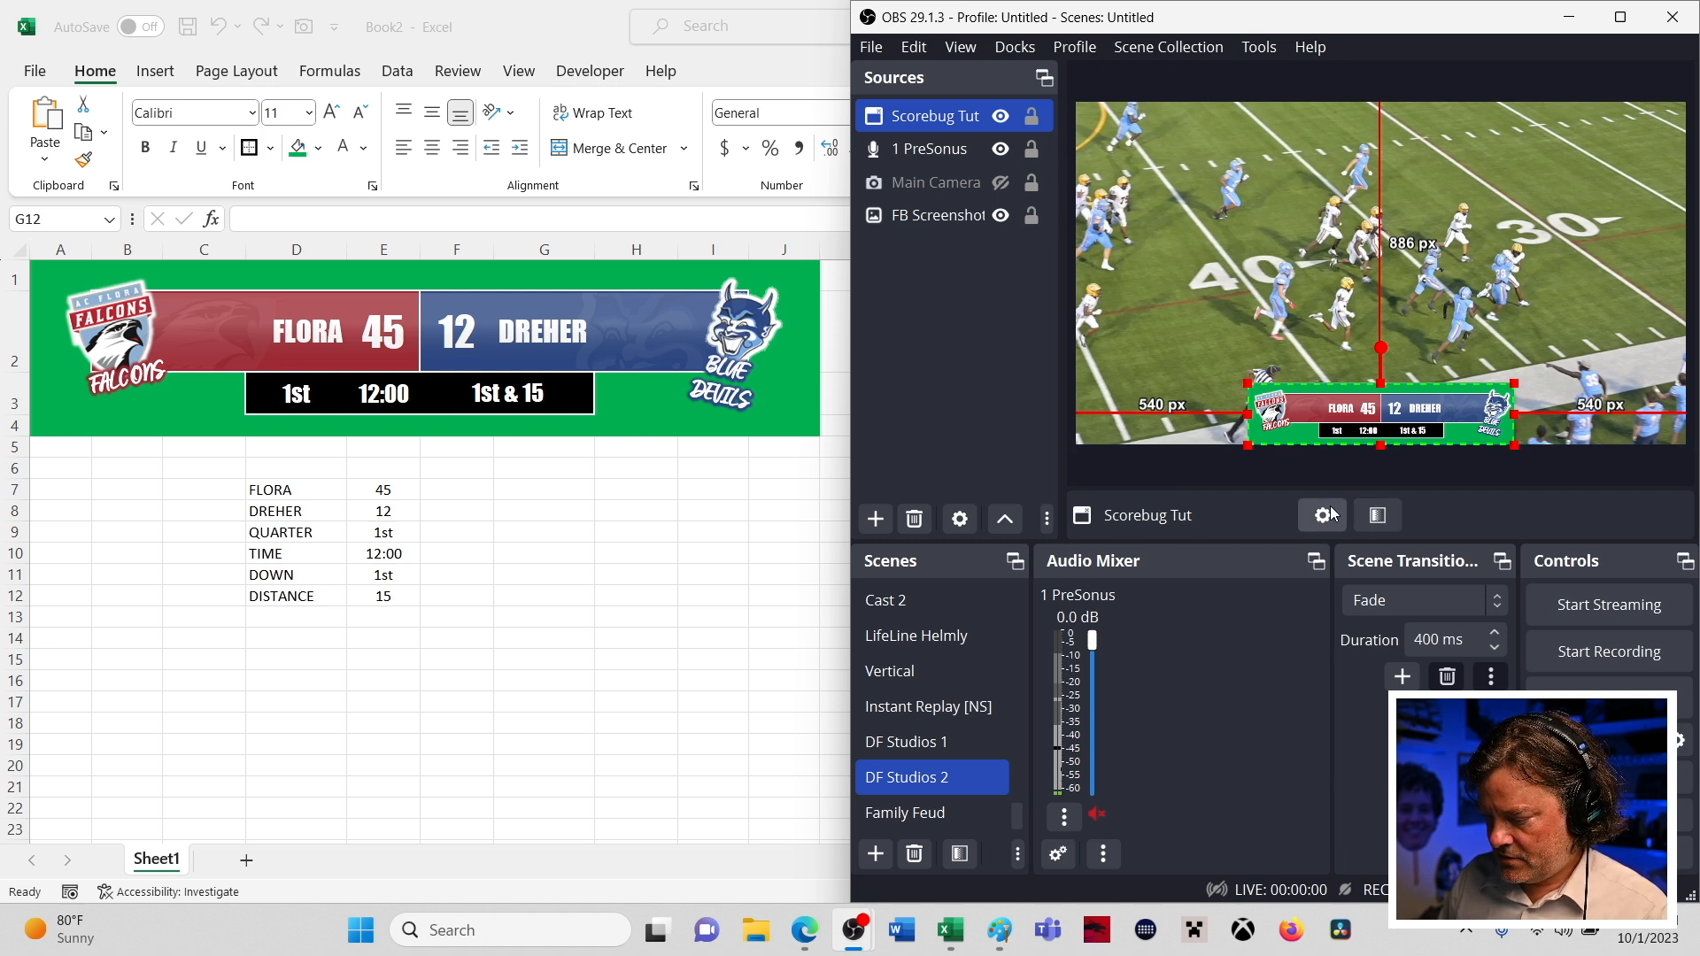
- Add a Chroma Key filter to the Scorebug Tut source, keying green with a similarity of 375
{"action": "left_click", "coordinate": [1378, 514]}
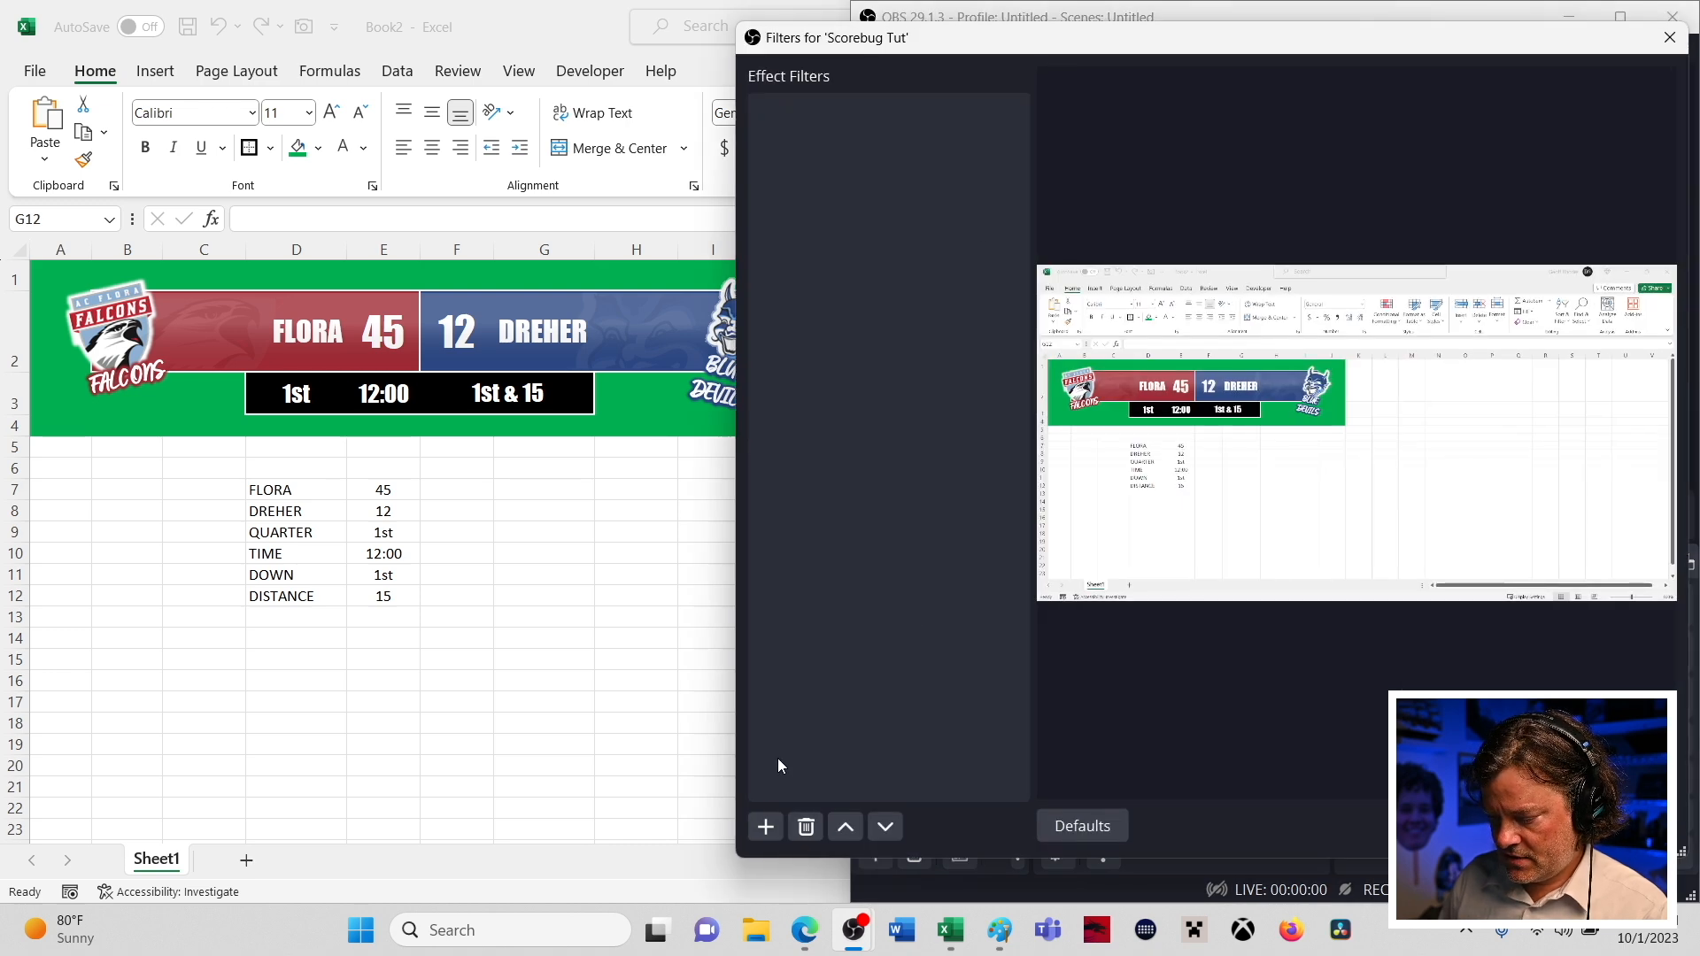
{"action": "left_click", "coordinate": [758, 831]}
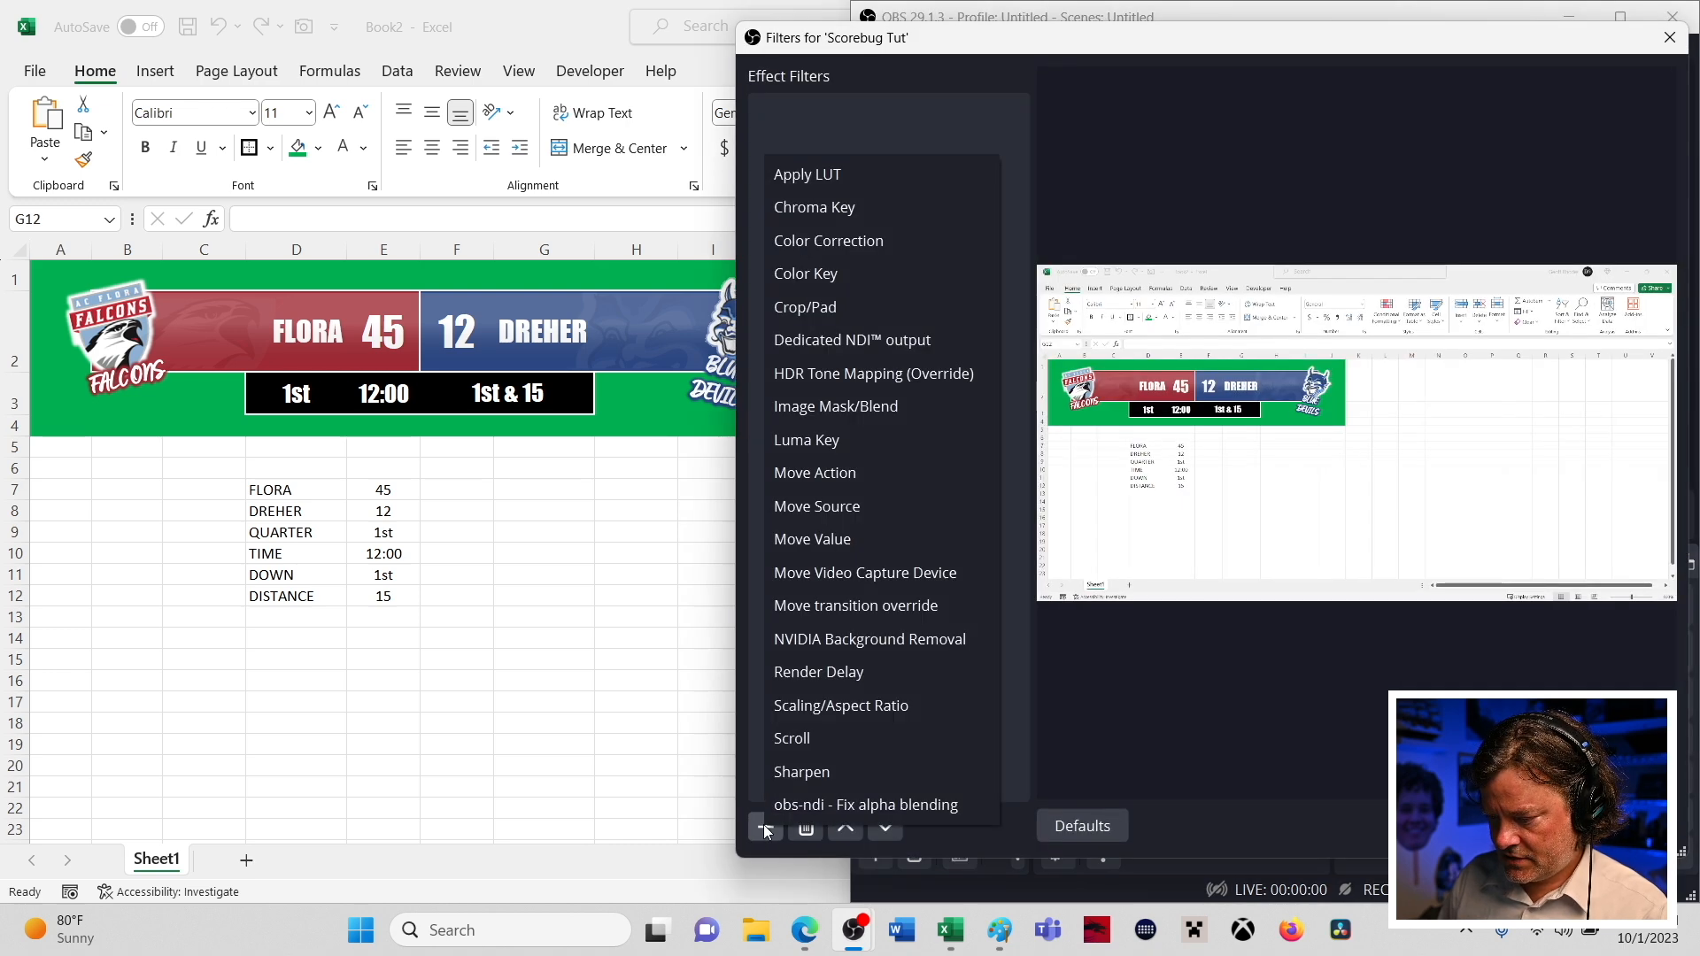
{"action": "left_click", "coordinate": [821, 208]}
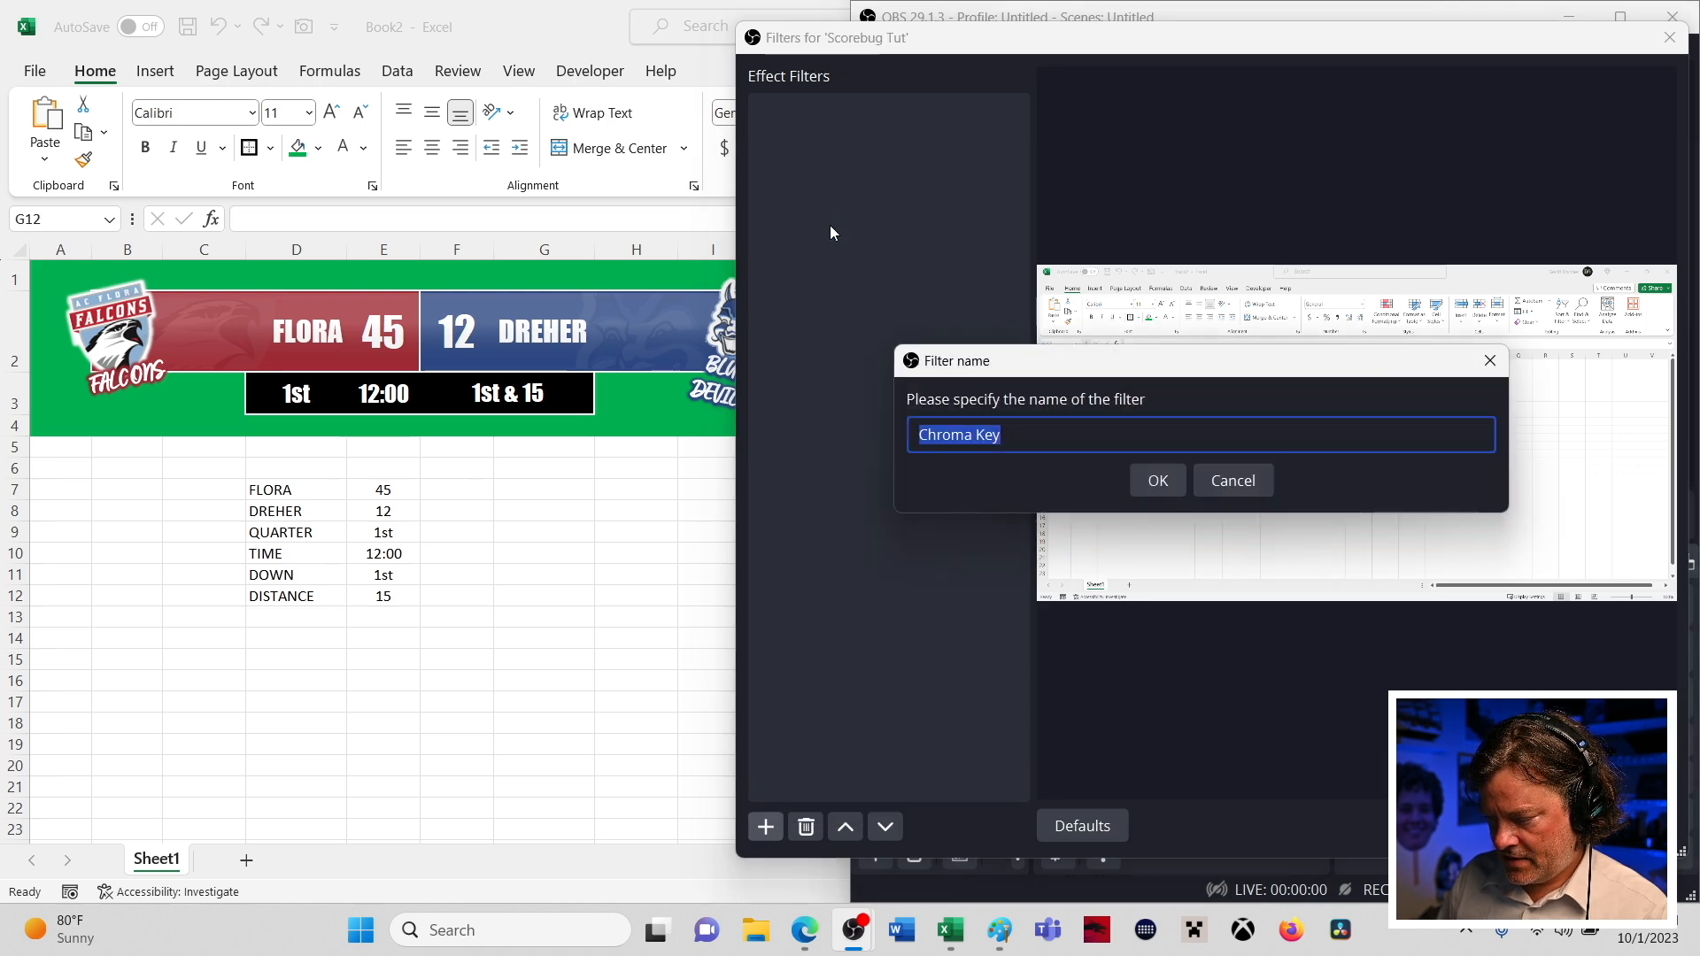
{"action": "left_click", "coordinate": [1159, 480]}
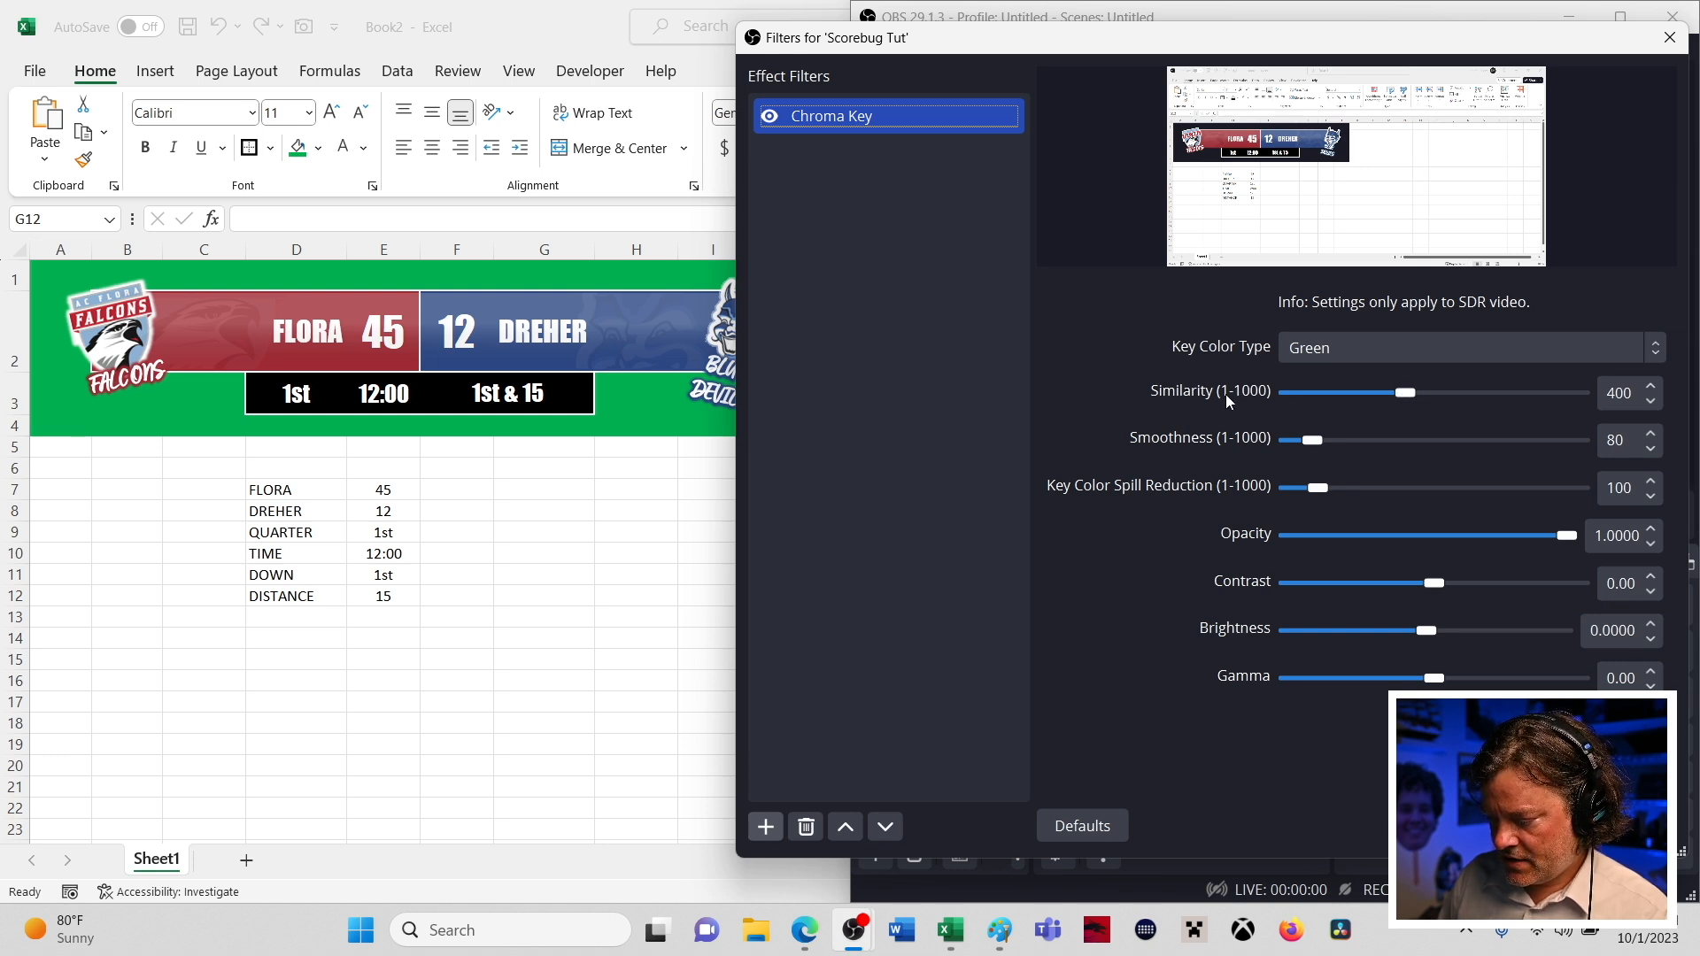
{"action": "mouse_move", "coordinate": [1406, 392]}
{"action": "left_mouse_down"}
{"action": "mouse_move", "coordinate": [1509, 396]}
{"action": "mouse_move", "coordinate": [1346, 394]}
{"action": "mouse_move", "coordinate": [1425, 390]}
{"action": "mouse_move", "coordinate": [1400, 388]}
{"action": "left_mouse_up"}
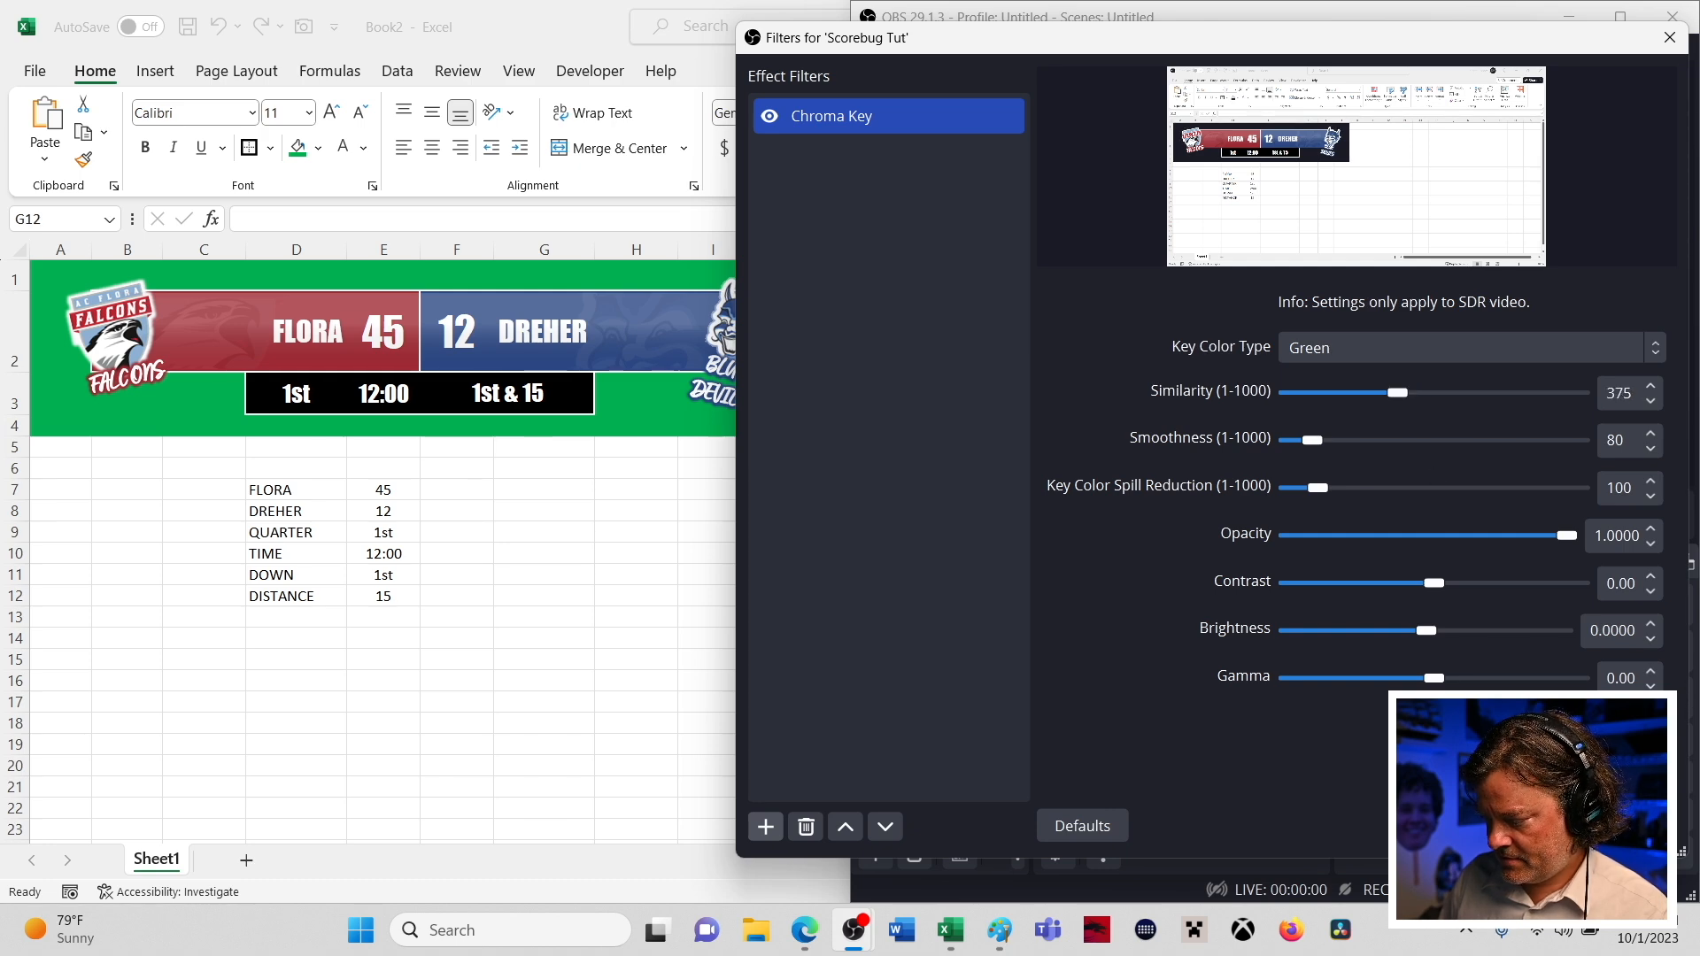
{"action": "left_click", "coordinate": [1638, 826]}
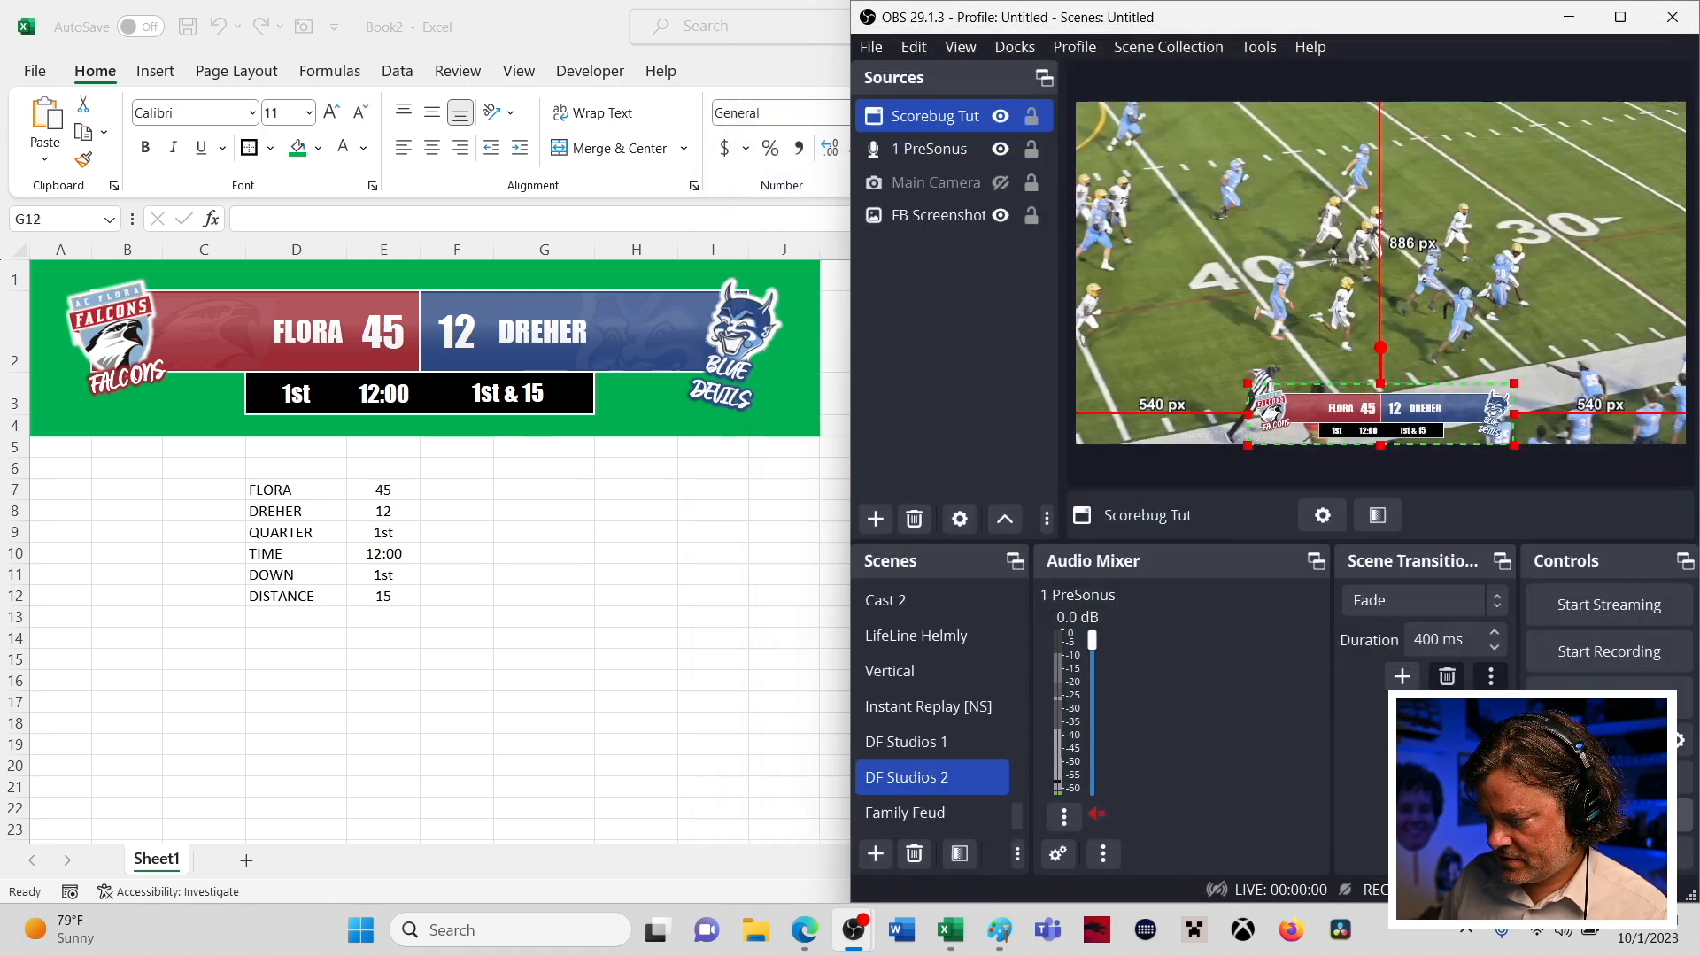
{"action": "left_click", "coordinate": [1440, 464]}
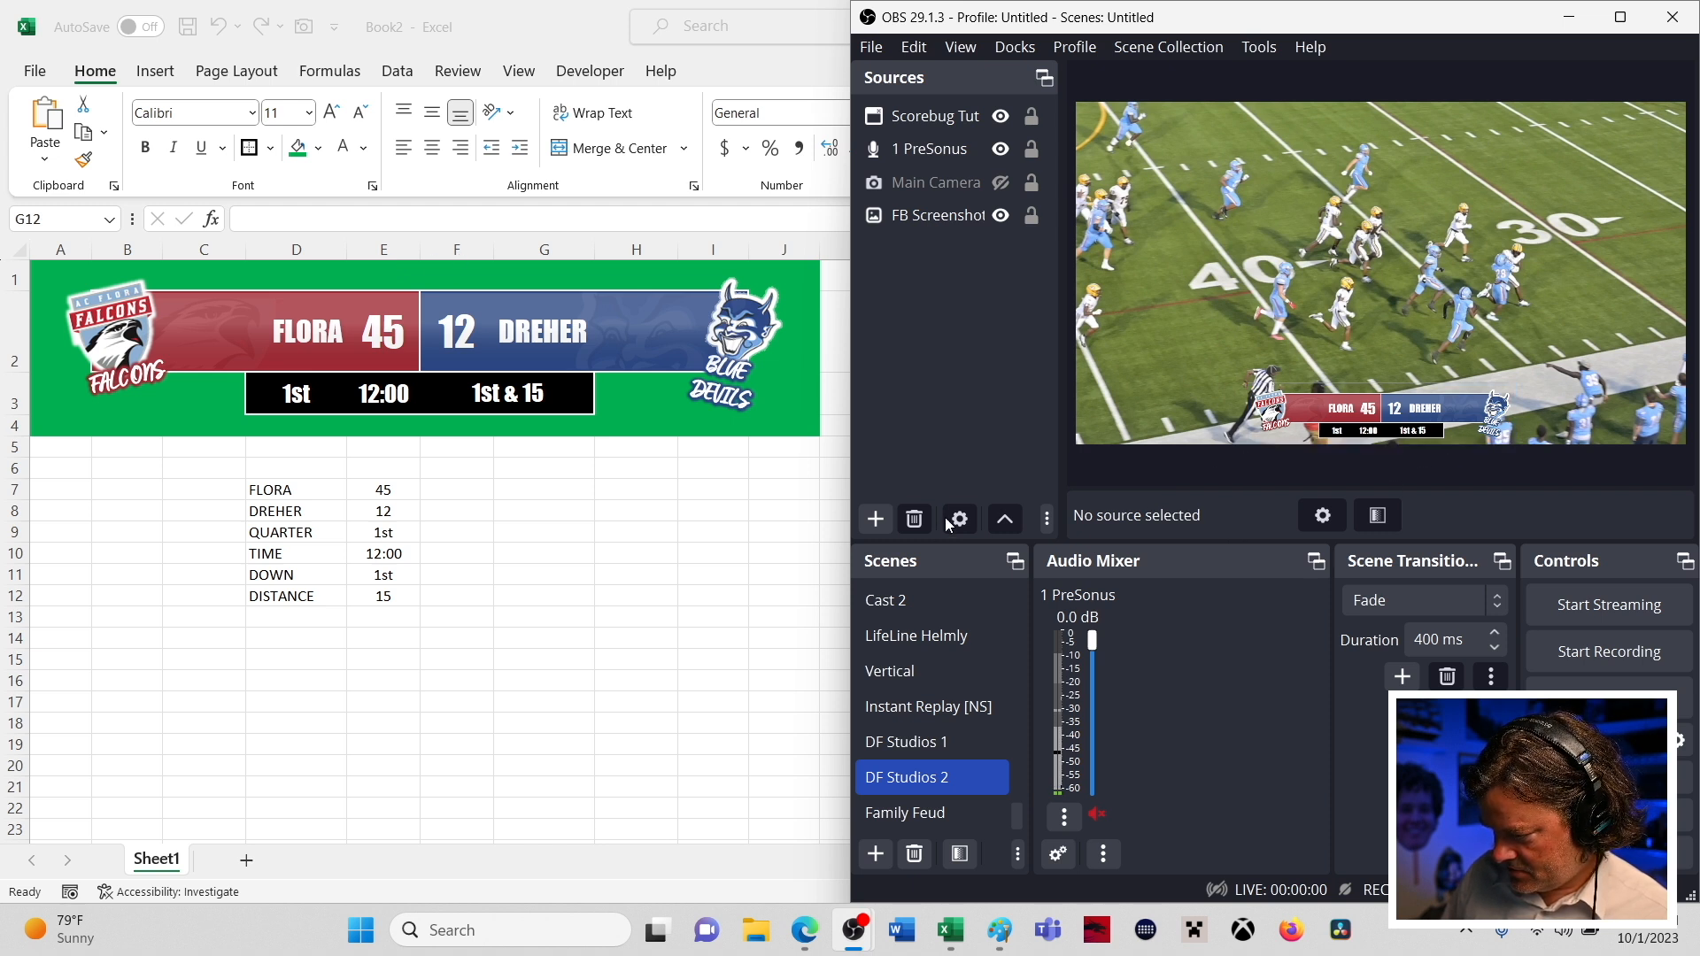
- Crop the upper edge of the Scorebug Tut source until it sits about 901 px below the top of the frame
{"action": "left_click", "coordinate": [1377, 391]}
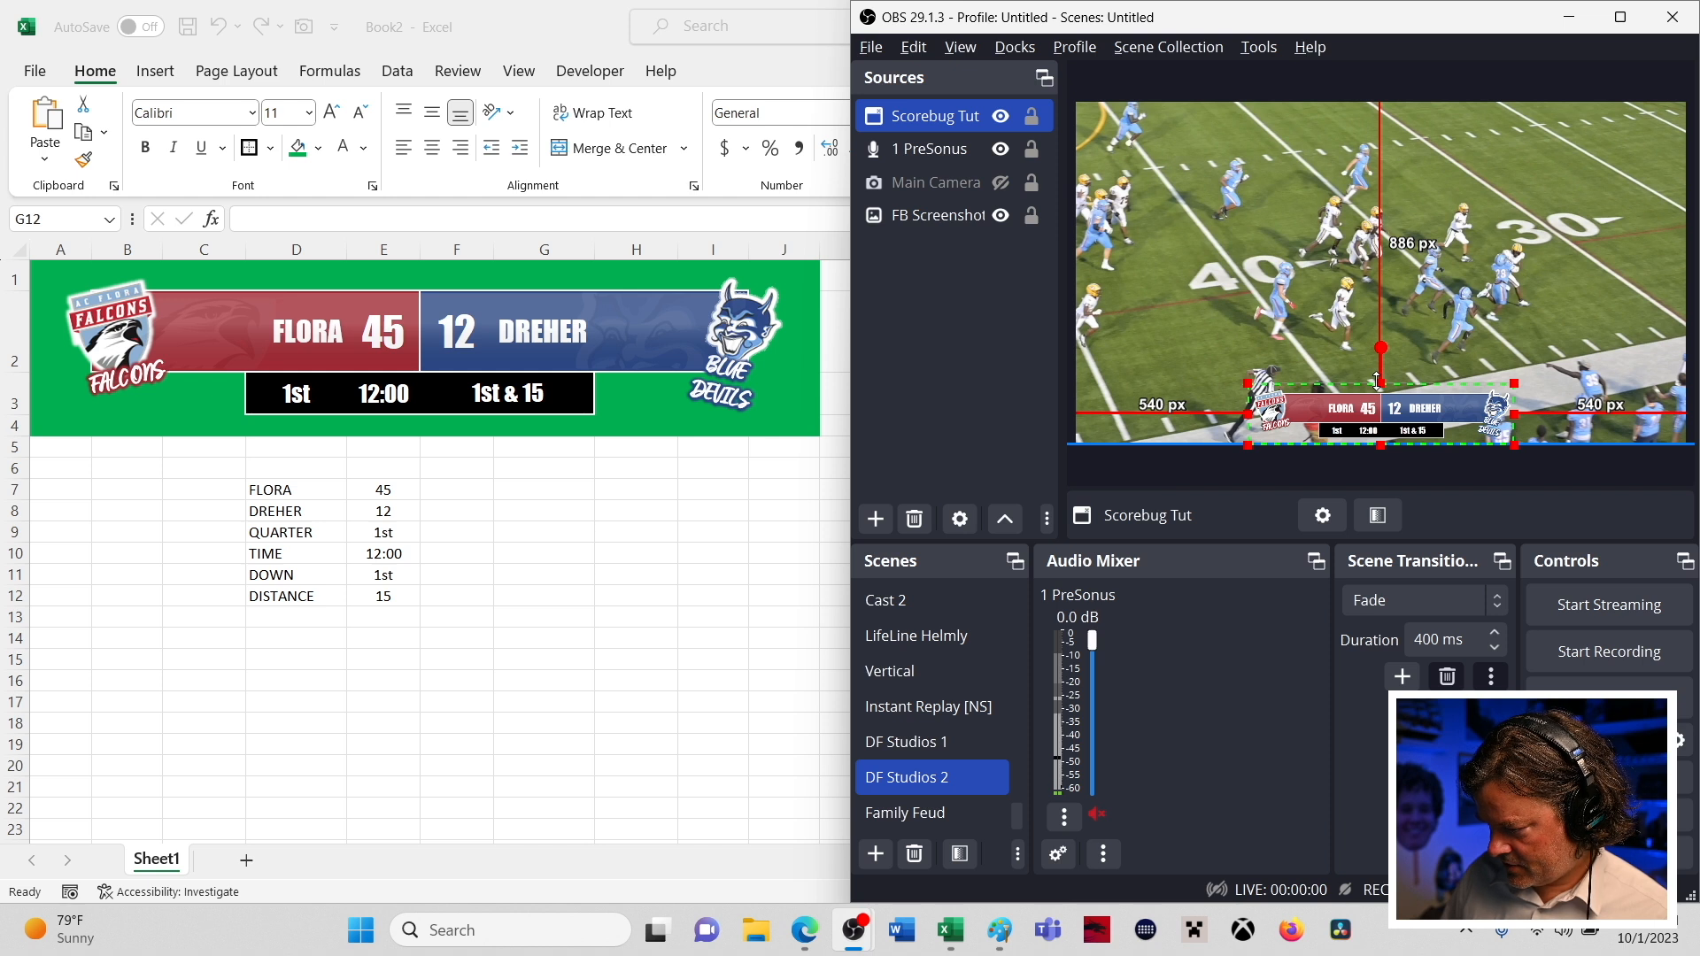
{"action": "left_click_drag", "start_coordinate": [1377, 383], "coordinate": [1377, 385]}
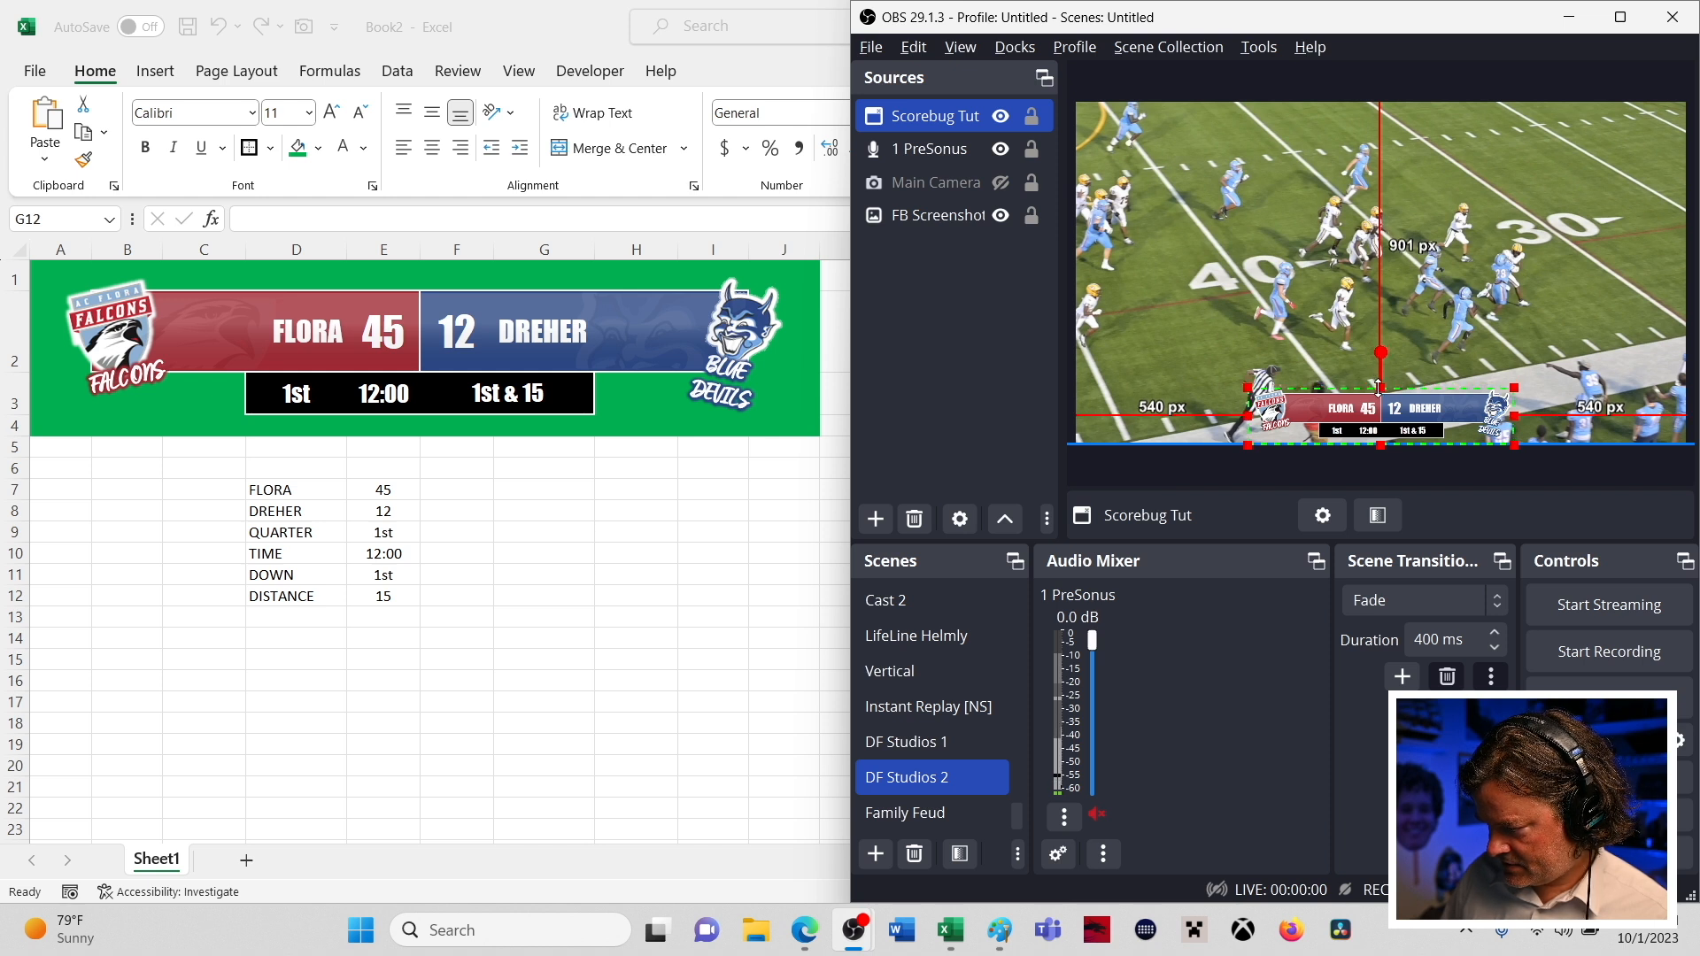
{"action": "left_click", "coordinate": [1190, 472]}
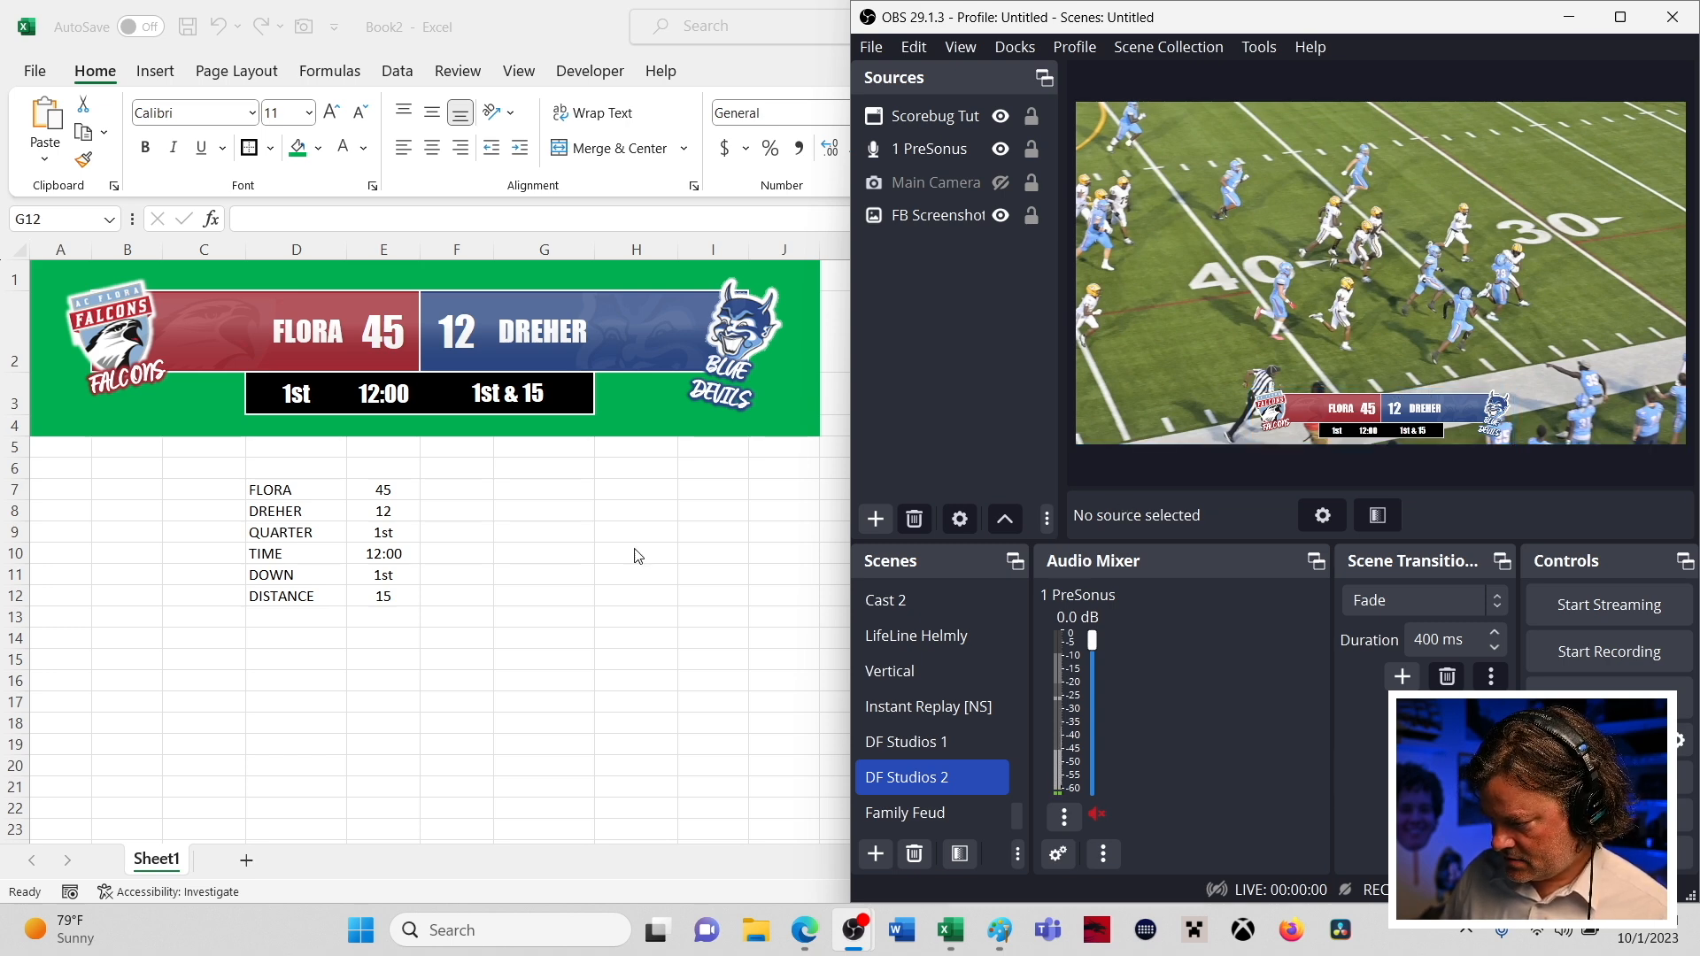
- Switch to Excel and dock the workbook window on the left half of the desktop, beside OBS
{"action": "key", "text": "alt+Tab"}
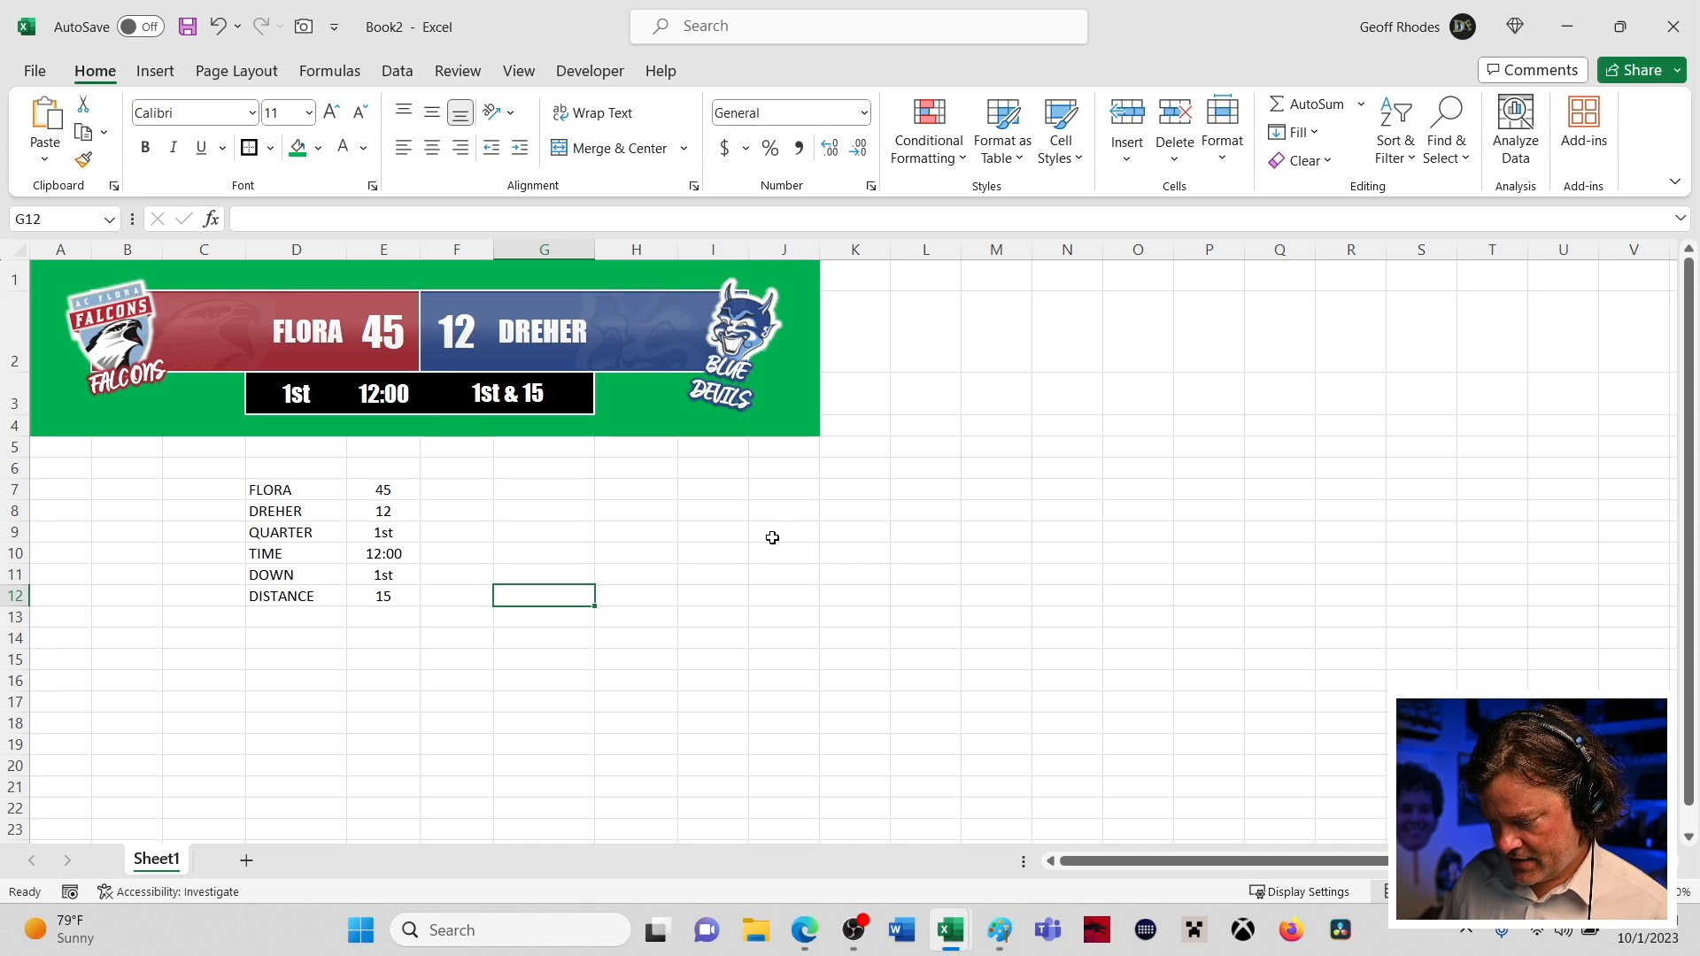
{"action": "mouse_move", "coordinate": [1169, 20]}
{"action": "left_mouse_down"}
{"action": "mouse_move", "coordinate": [868, 221]}
{"action": "mouse_move", "coordinate": [45, 202]}
{"action": "mouse_move", "coordinate": [88, 233]}
{"action": "mouse_move", "coordinate": [135, 232]}
{"action": "mouse_move", "coordinate": [585, 198]}
{"action": "mouse_move", "coordinate": [778, 144]}
{"action": "mouse_move", "coordinate": [953, 141]}
{"action": "mouse_move", "coordinate": [1076, 4]}
{"action": "left_mouse_up"}
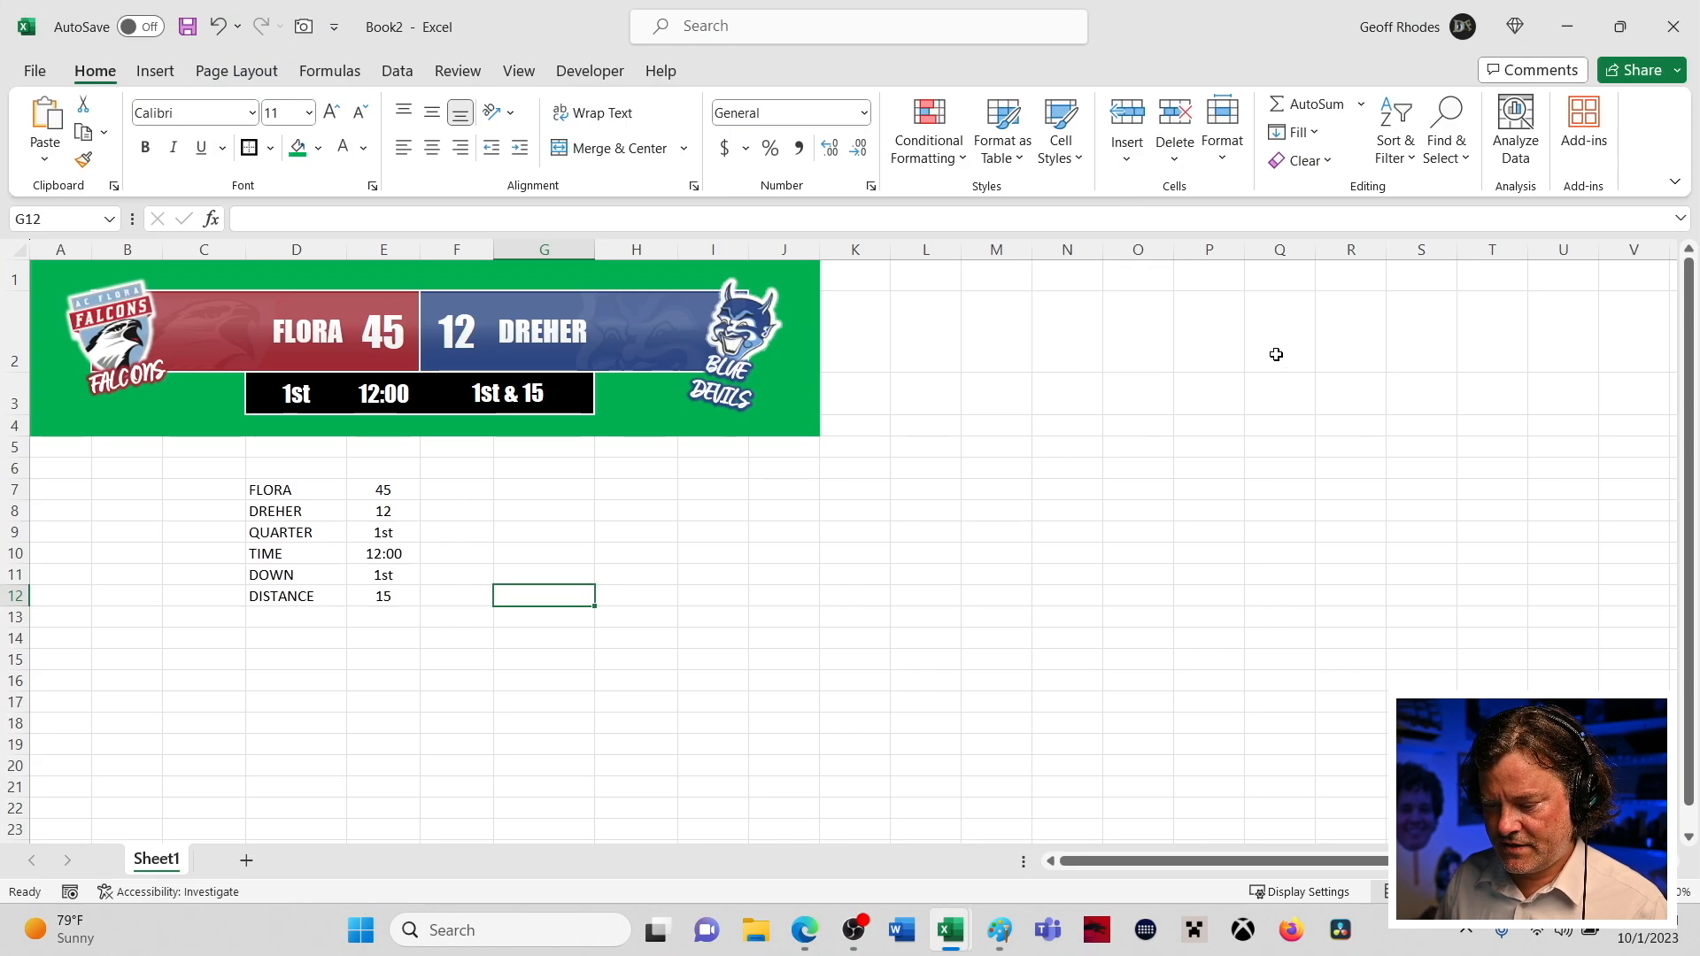
{"action": "key", "text": "alt+Tab"}
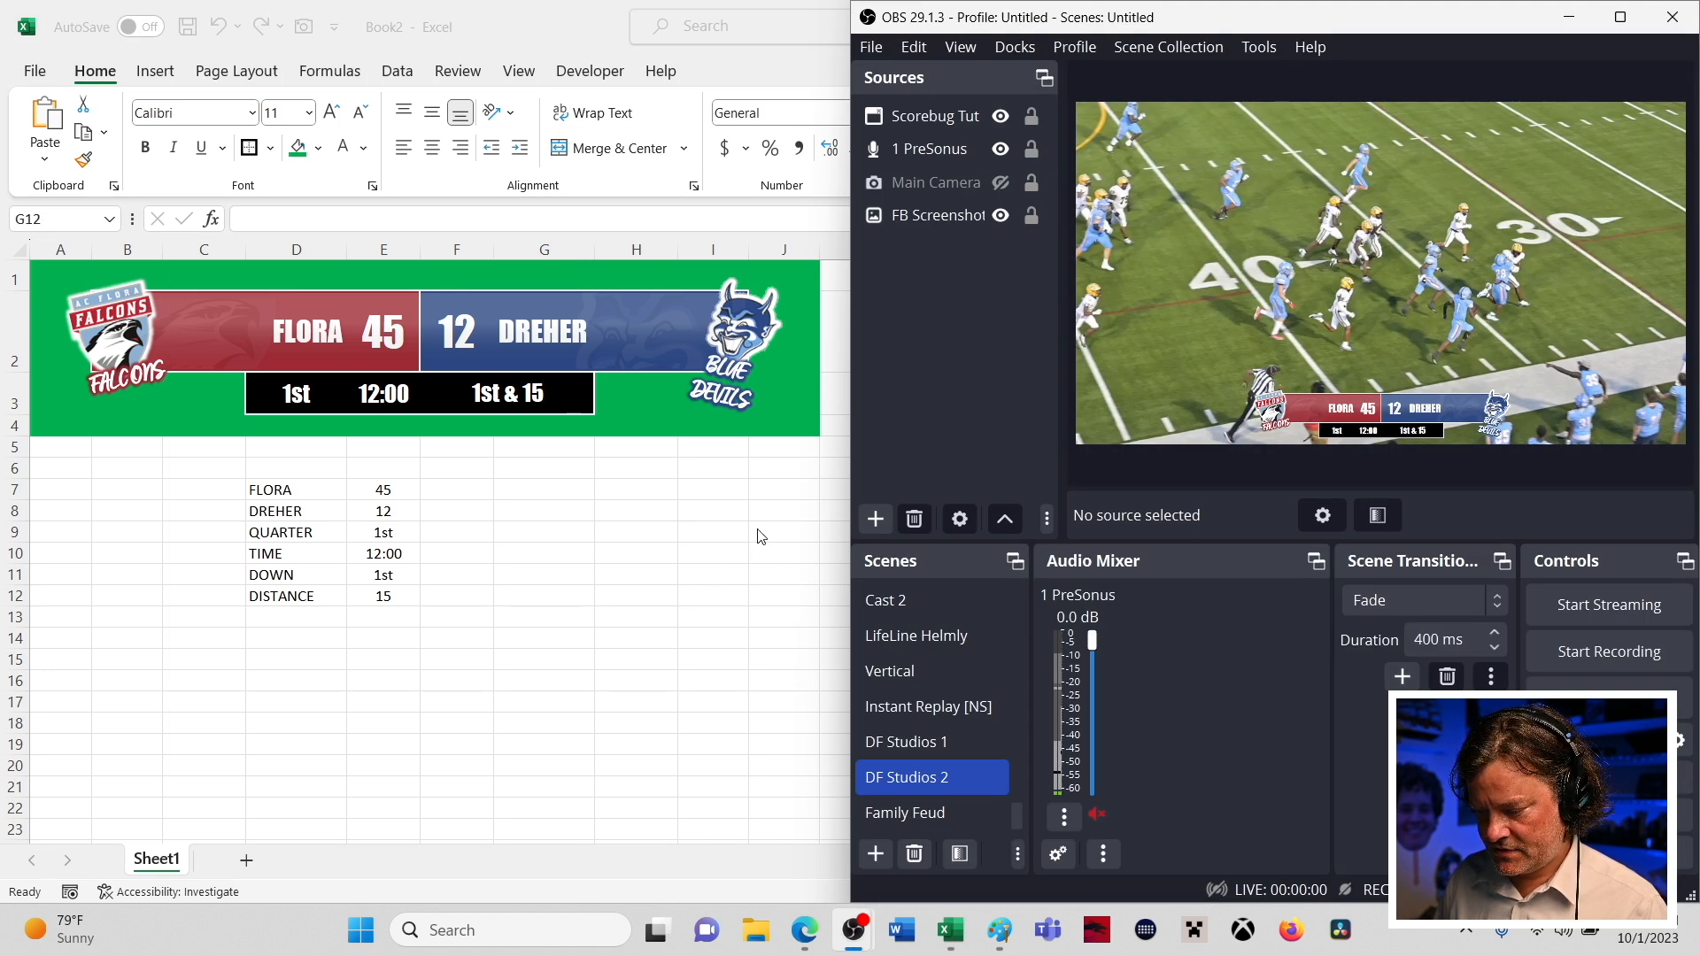
{"action": "key", "text": "alt+Tab"}
{"action": "mouse_move", "coordinate": [588, 13]}
{"action": "left_mouse_down"}
{"action": "mouse_move", "coordinate": [655, 129]}
{"action": "mouse_move", "coordinate": [708, 305]}
{"action": "mouse_move", "coordinate": [337, 294]}
{"action": "mouse_move", "coordinate": [266, 282]}
{"action": "mouse_move", "coordinate": [380, 265]}
{"action": "mouse_move", "coordinate": [2, 246]}
{"action": "left_mouse_up"}
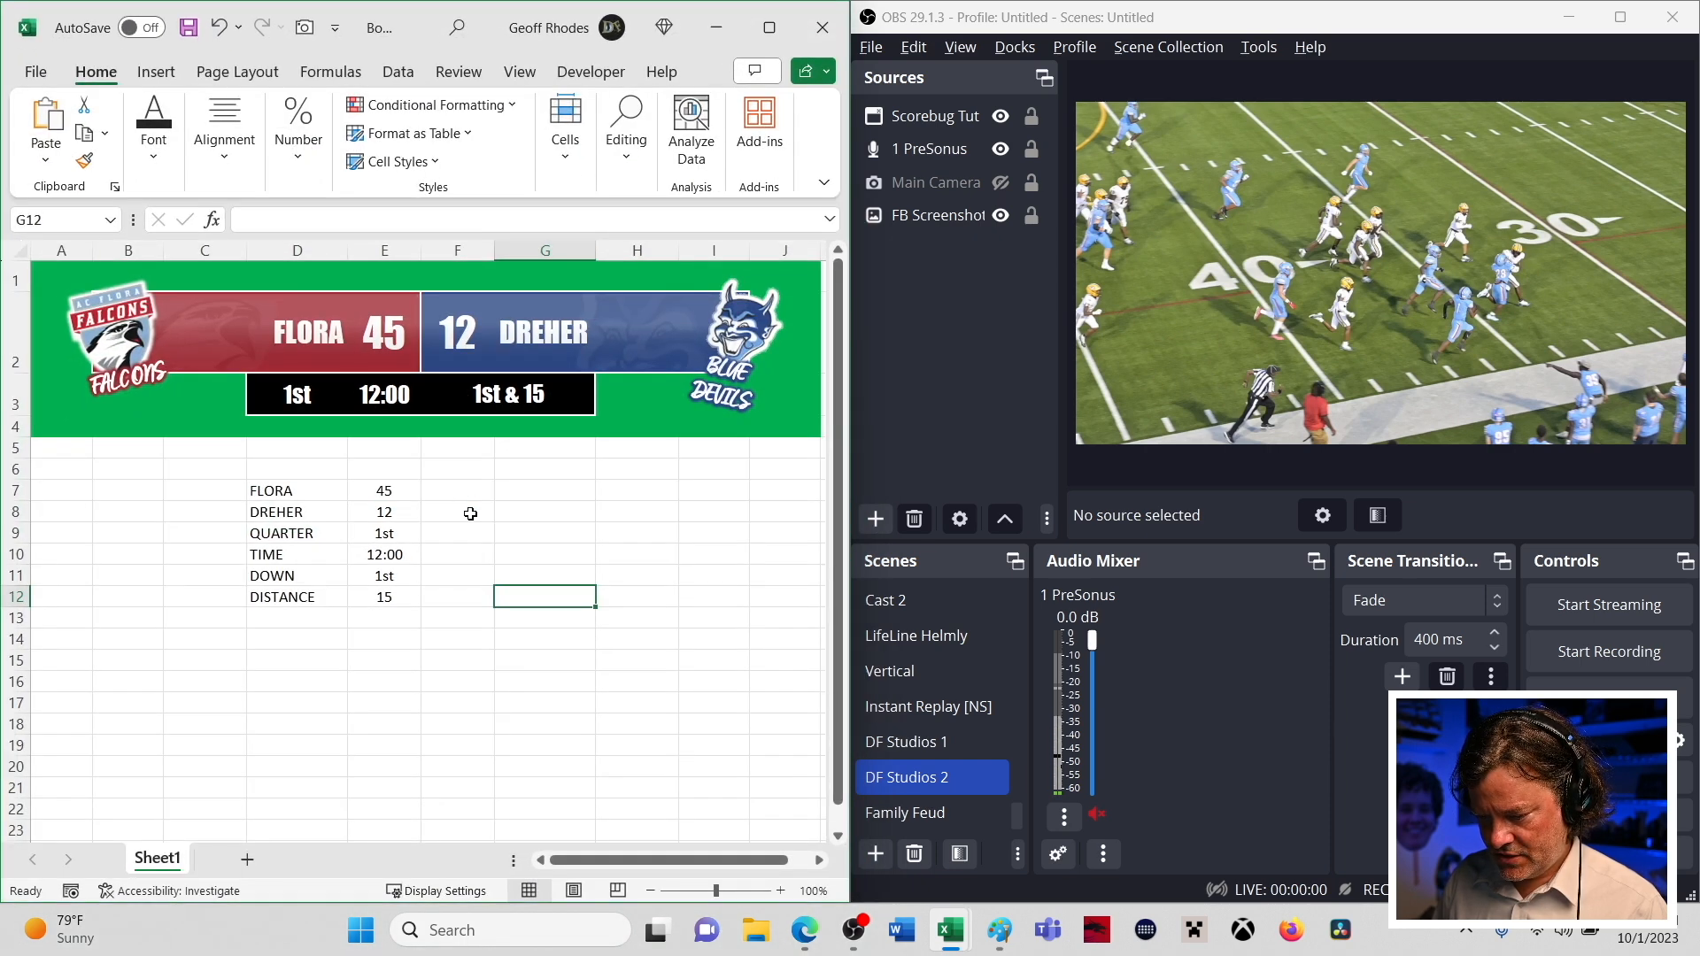
{"action": "left_click", "coordinate": [586, 516]}
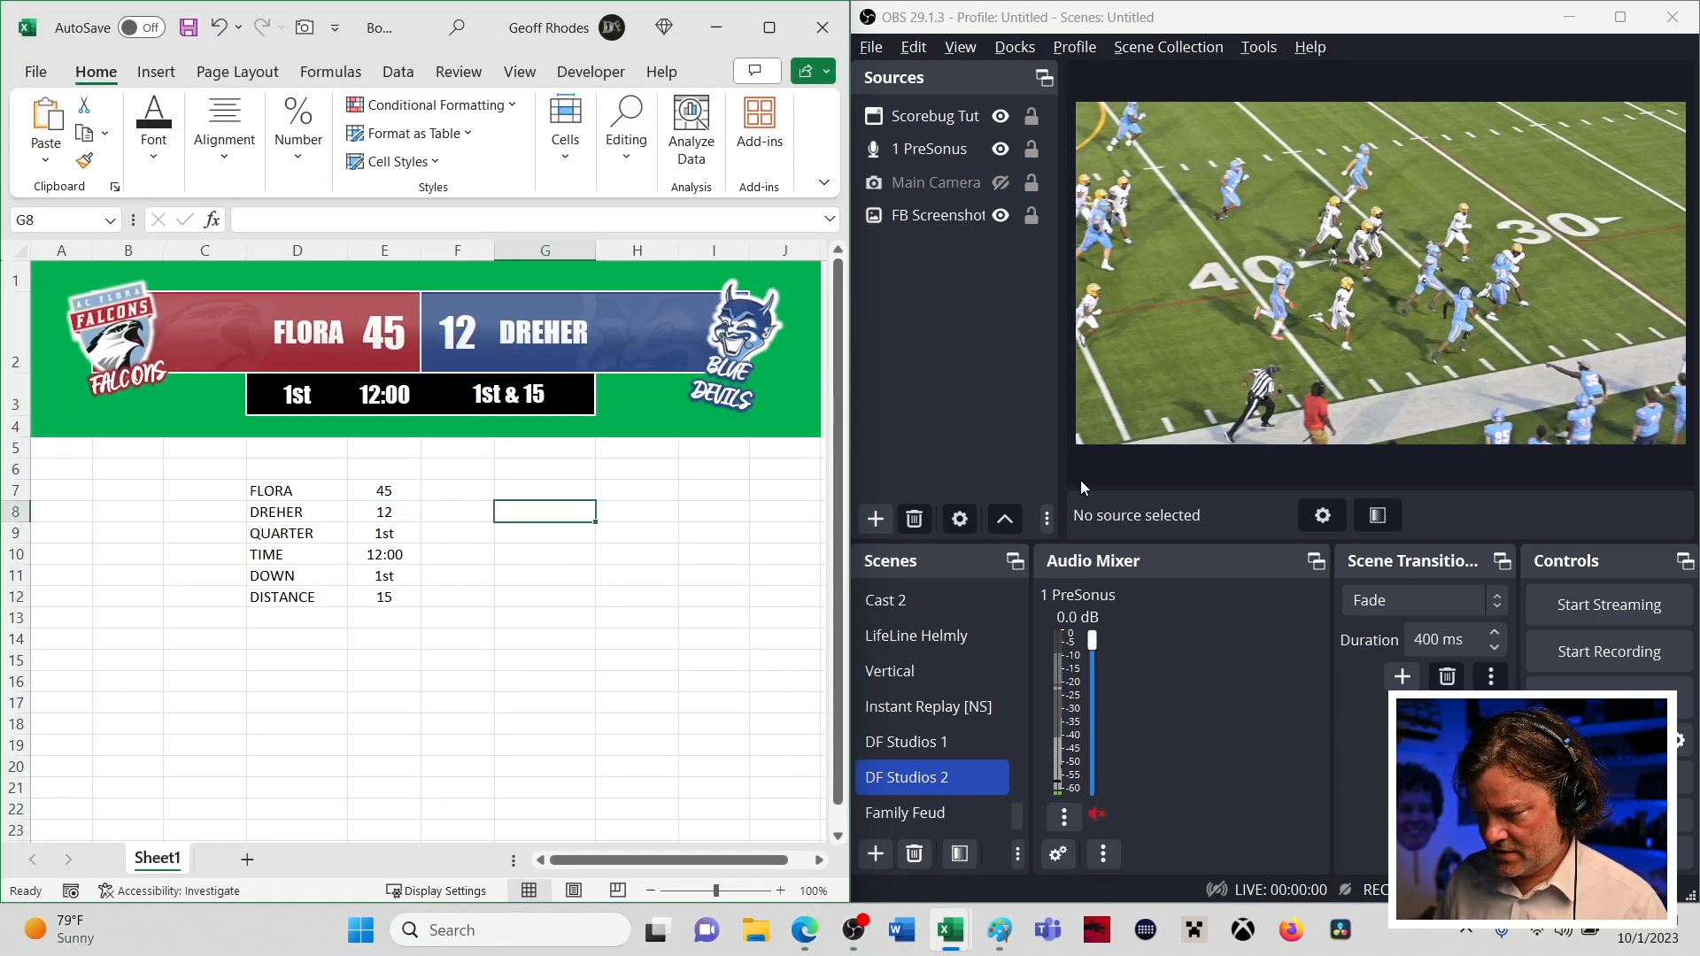
- Return to OBS and set the right crop of the Scorebug Tut source to 0 px in its transform settings
{"action": "left_click", "coordinate": [1195, 464]}
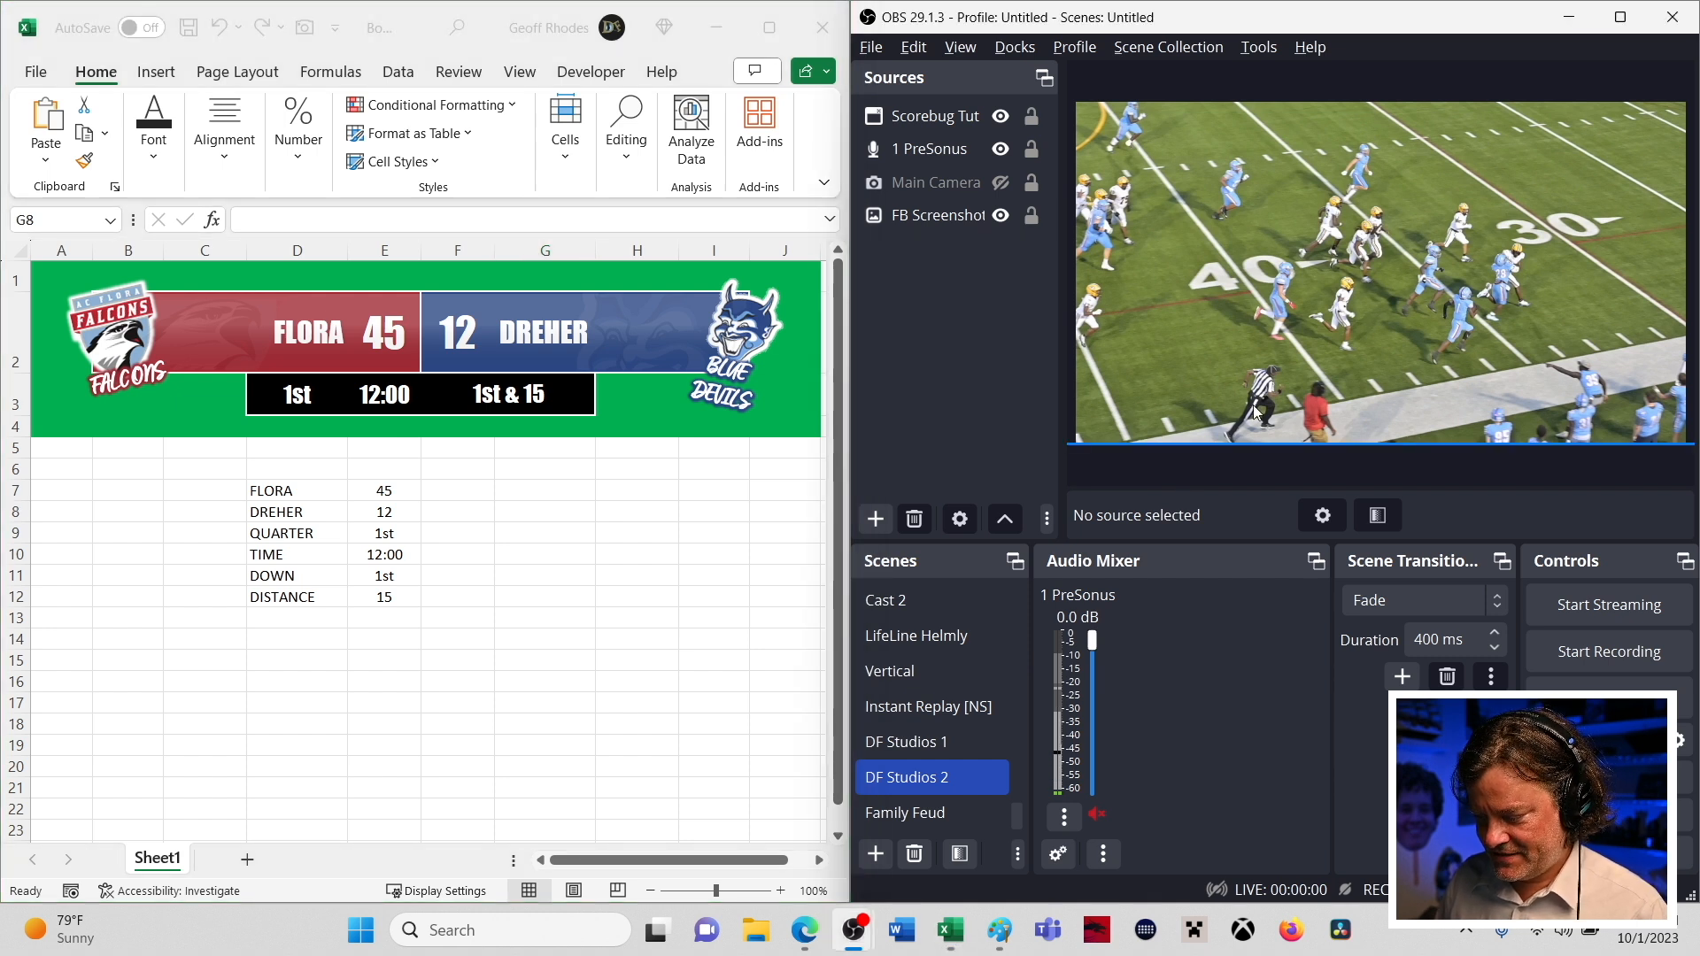
{"action": "left_click", "coordinate": [1263, 376]}
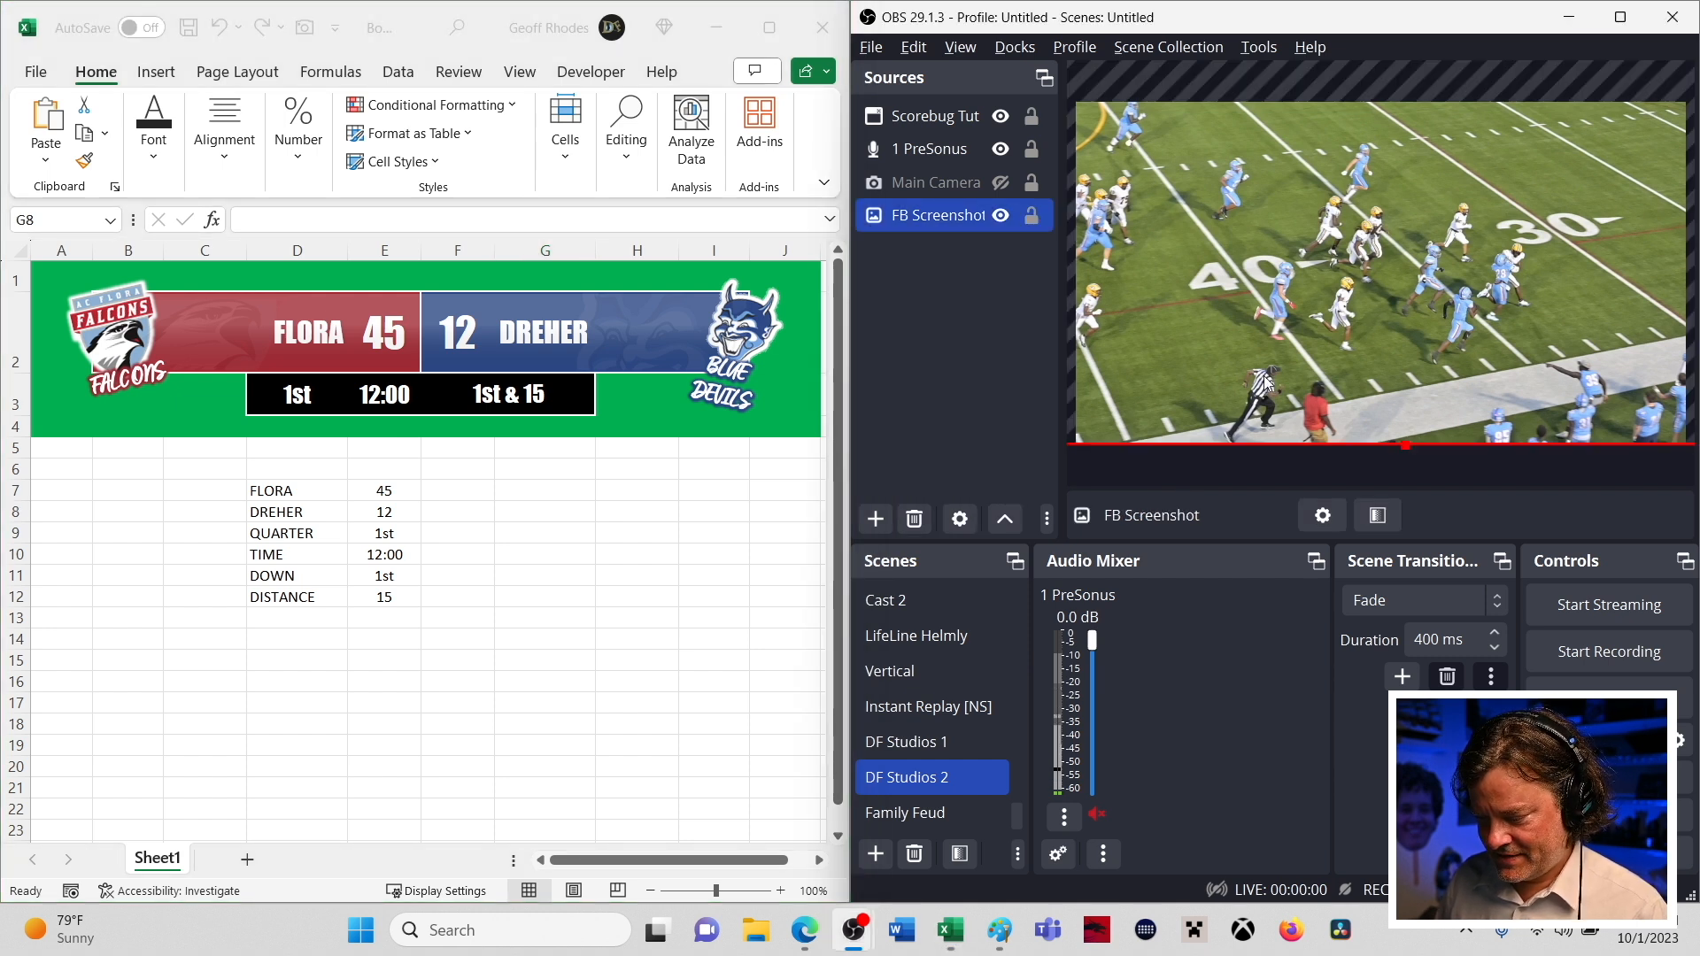
{"action": "left_click", "coordinate": [1268, 465]}
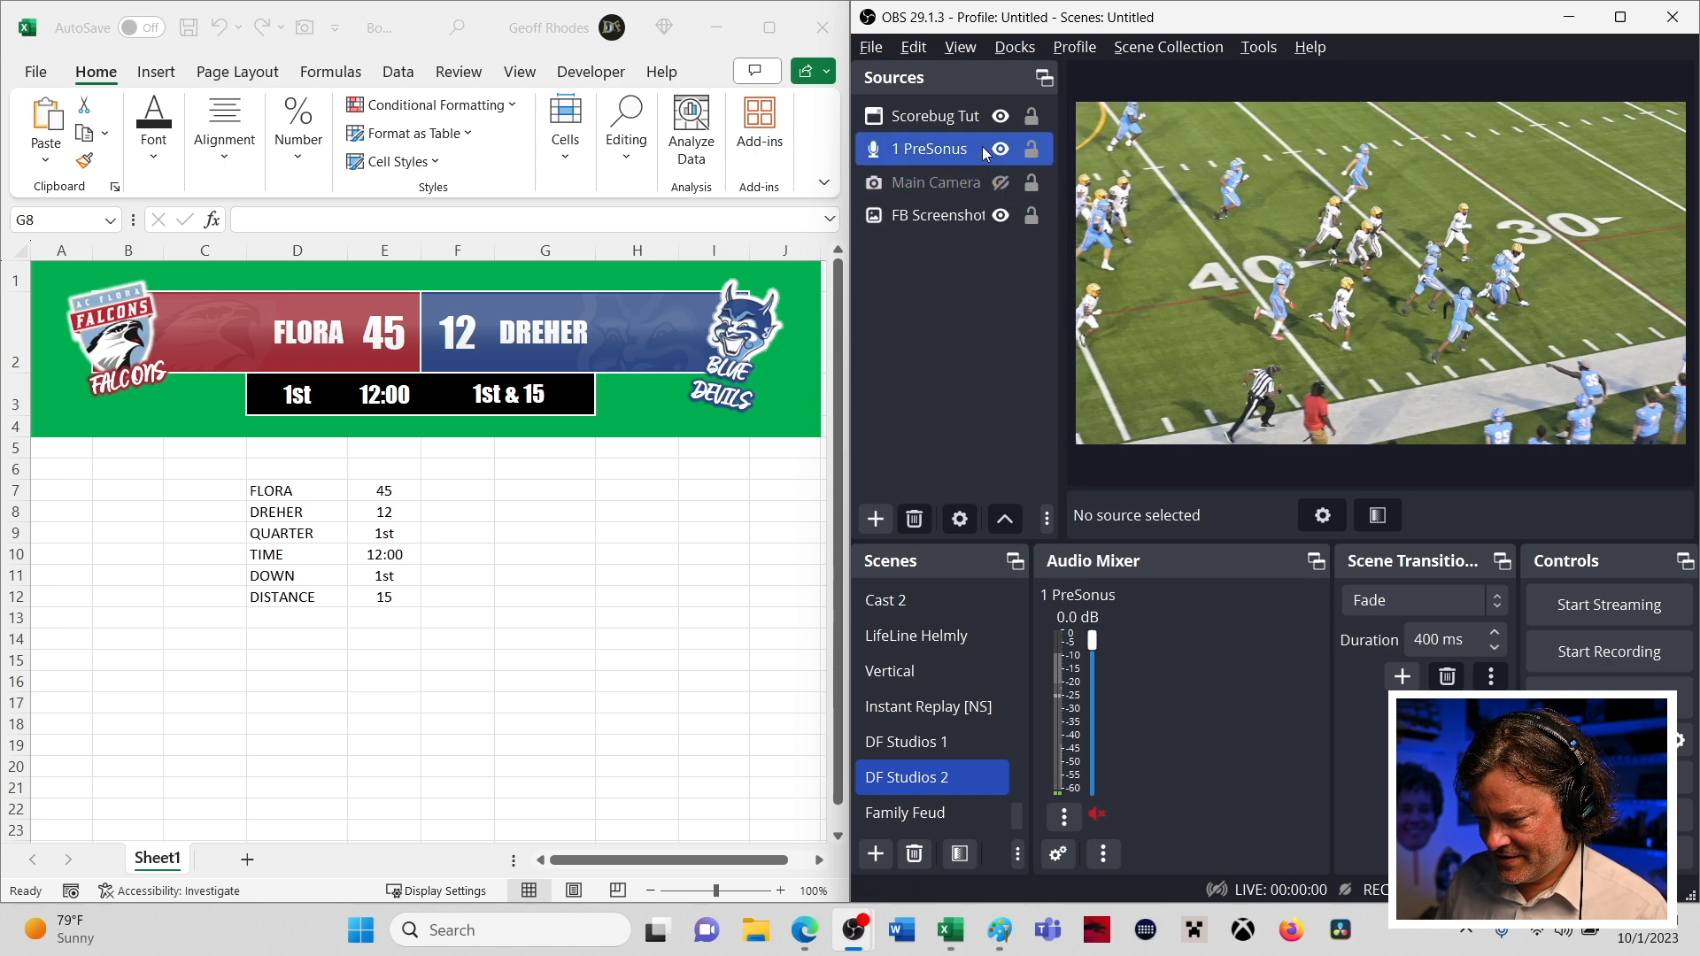
{"action": "left_click", "coordinate": [967, 128]}
{"action": "left_click", "coordinate": [996, 218], "text": "ctrl"}
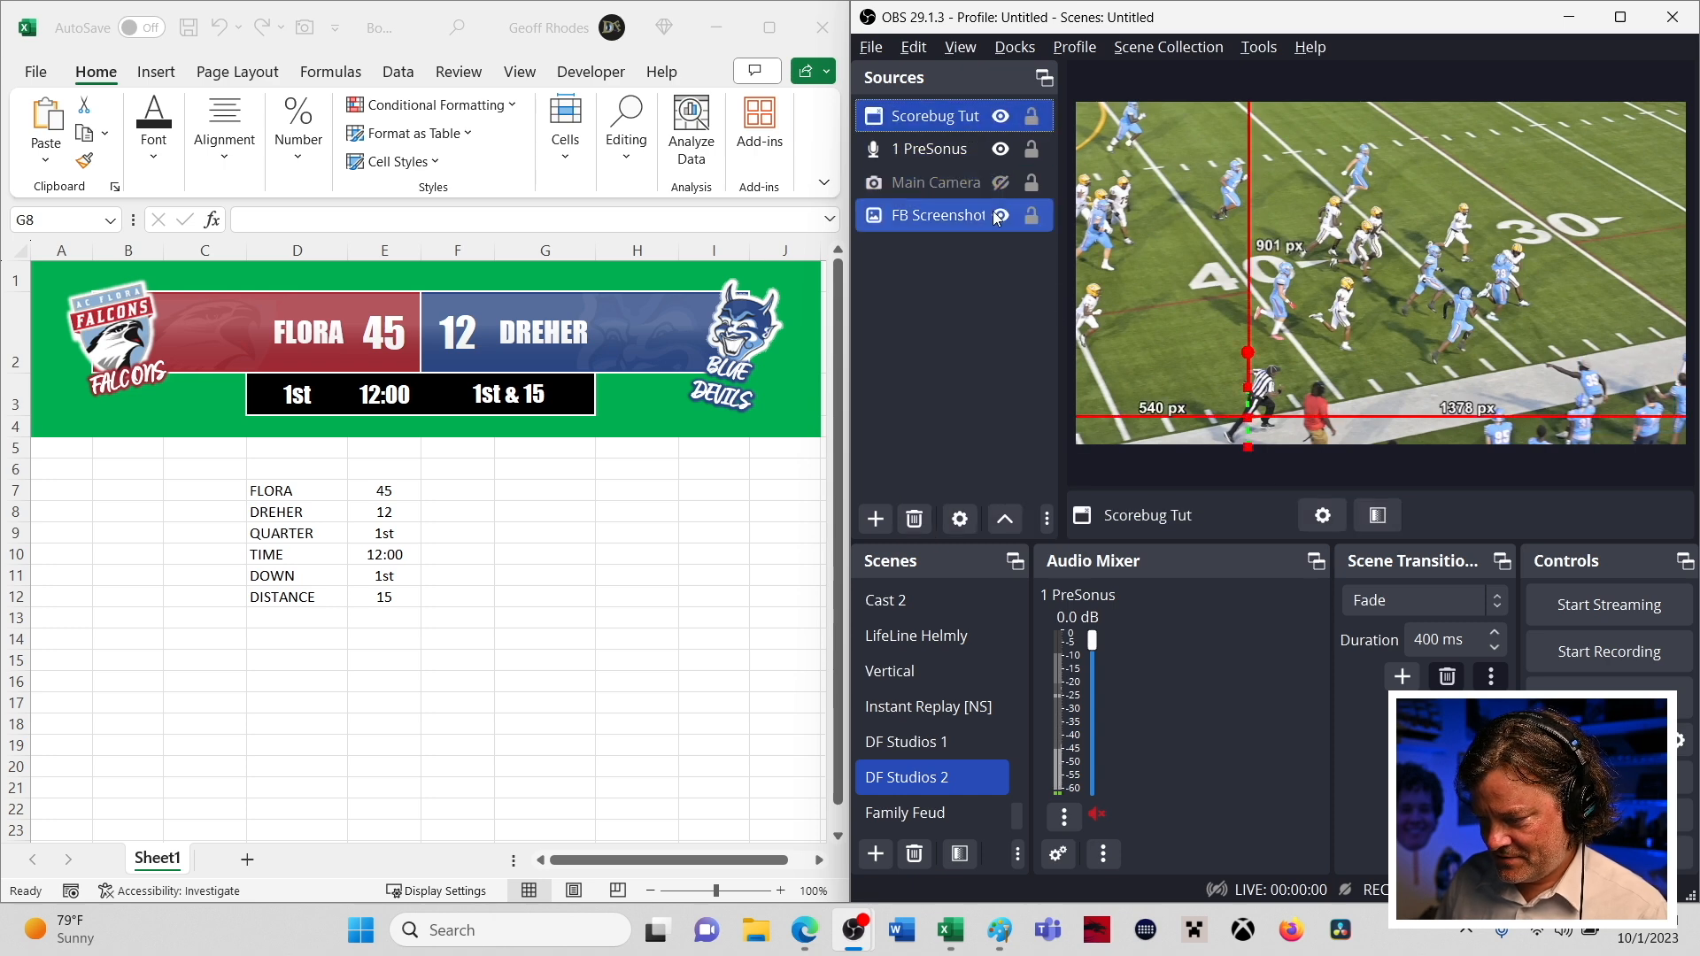
{"action": "left_click", "coordinate": [919, 50]}
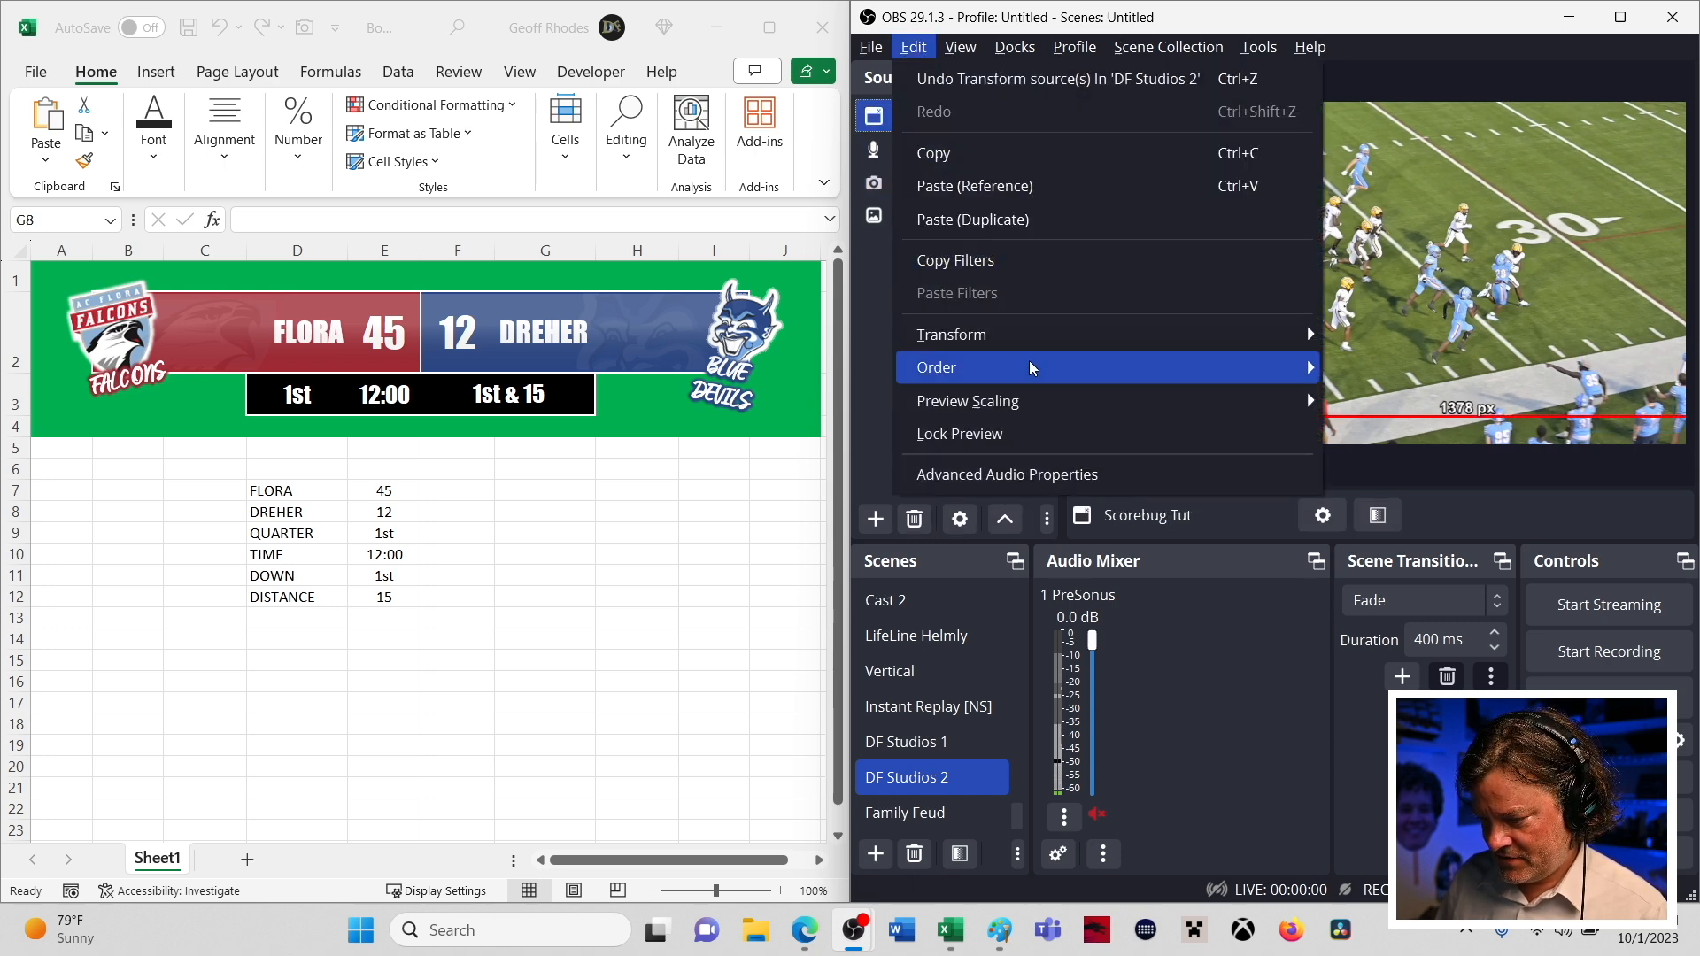
{"action": "mouse_move", "coordinate": [1151, 335]}
{"action": "left_click", "coordinate": [1422, 337]}
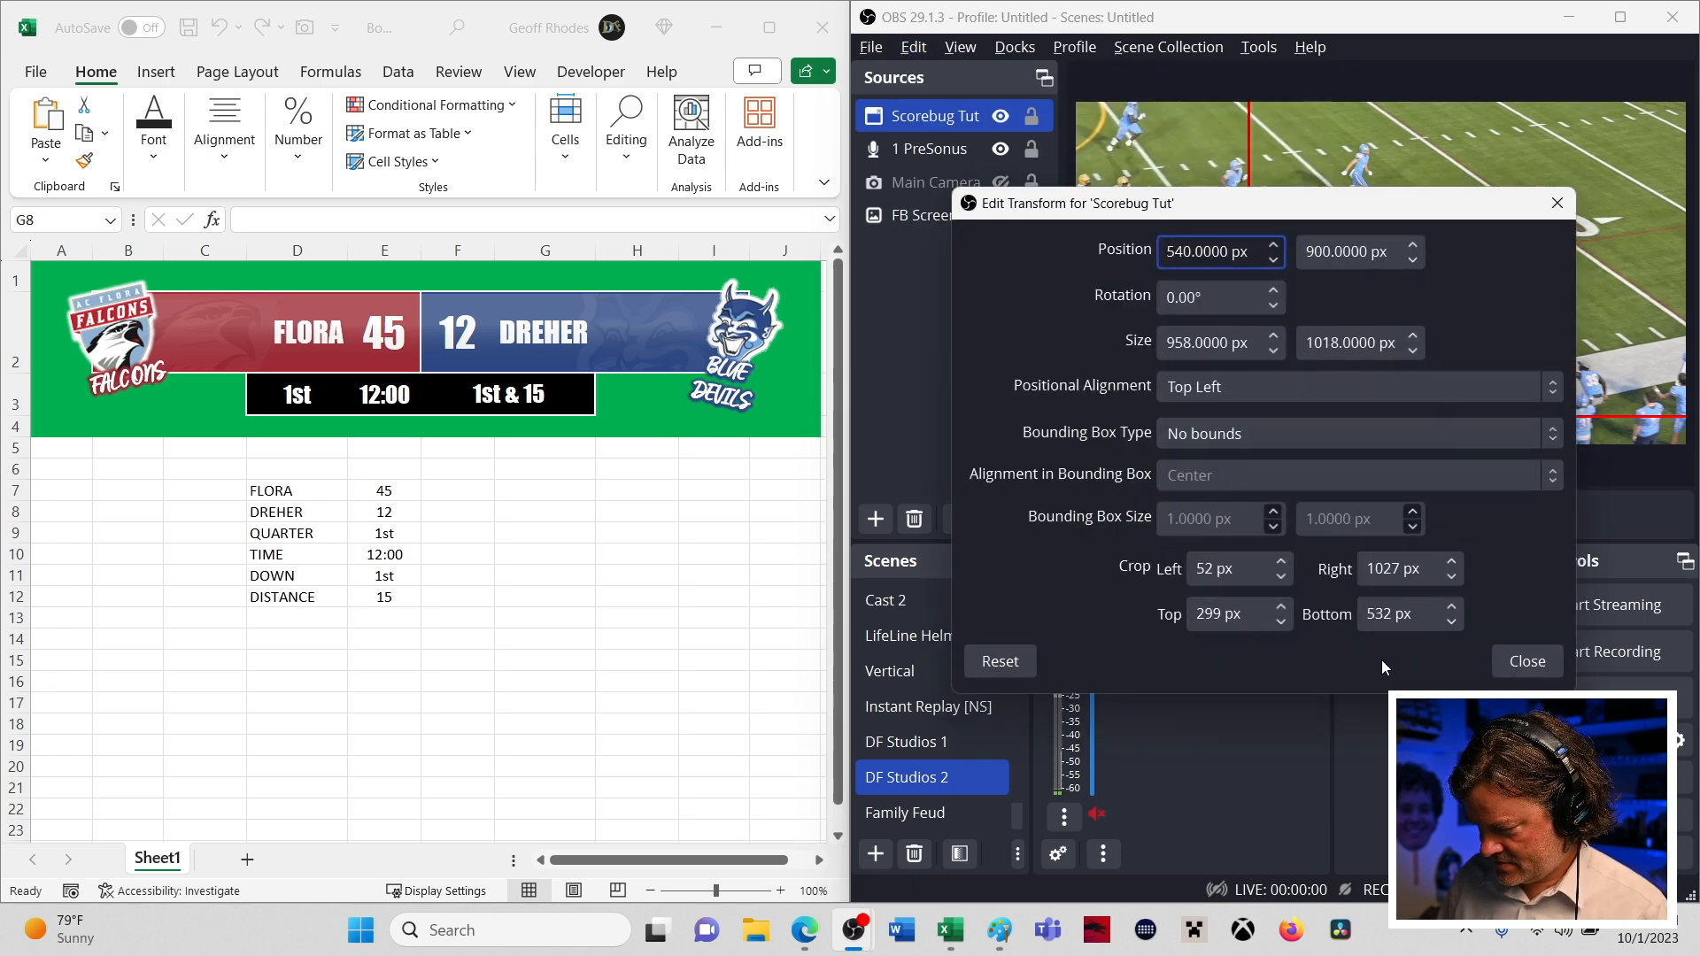
{"action": "double_click", "coordinate": [1399, 569]}
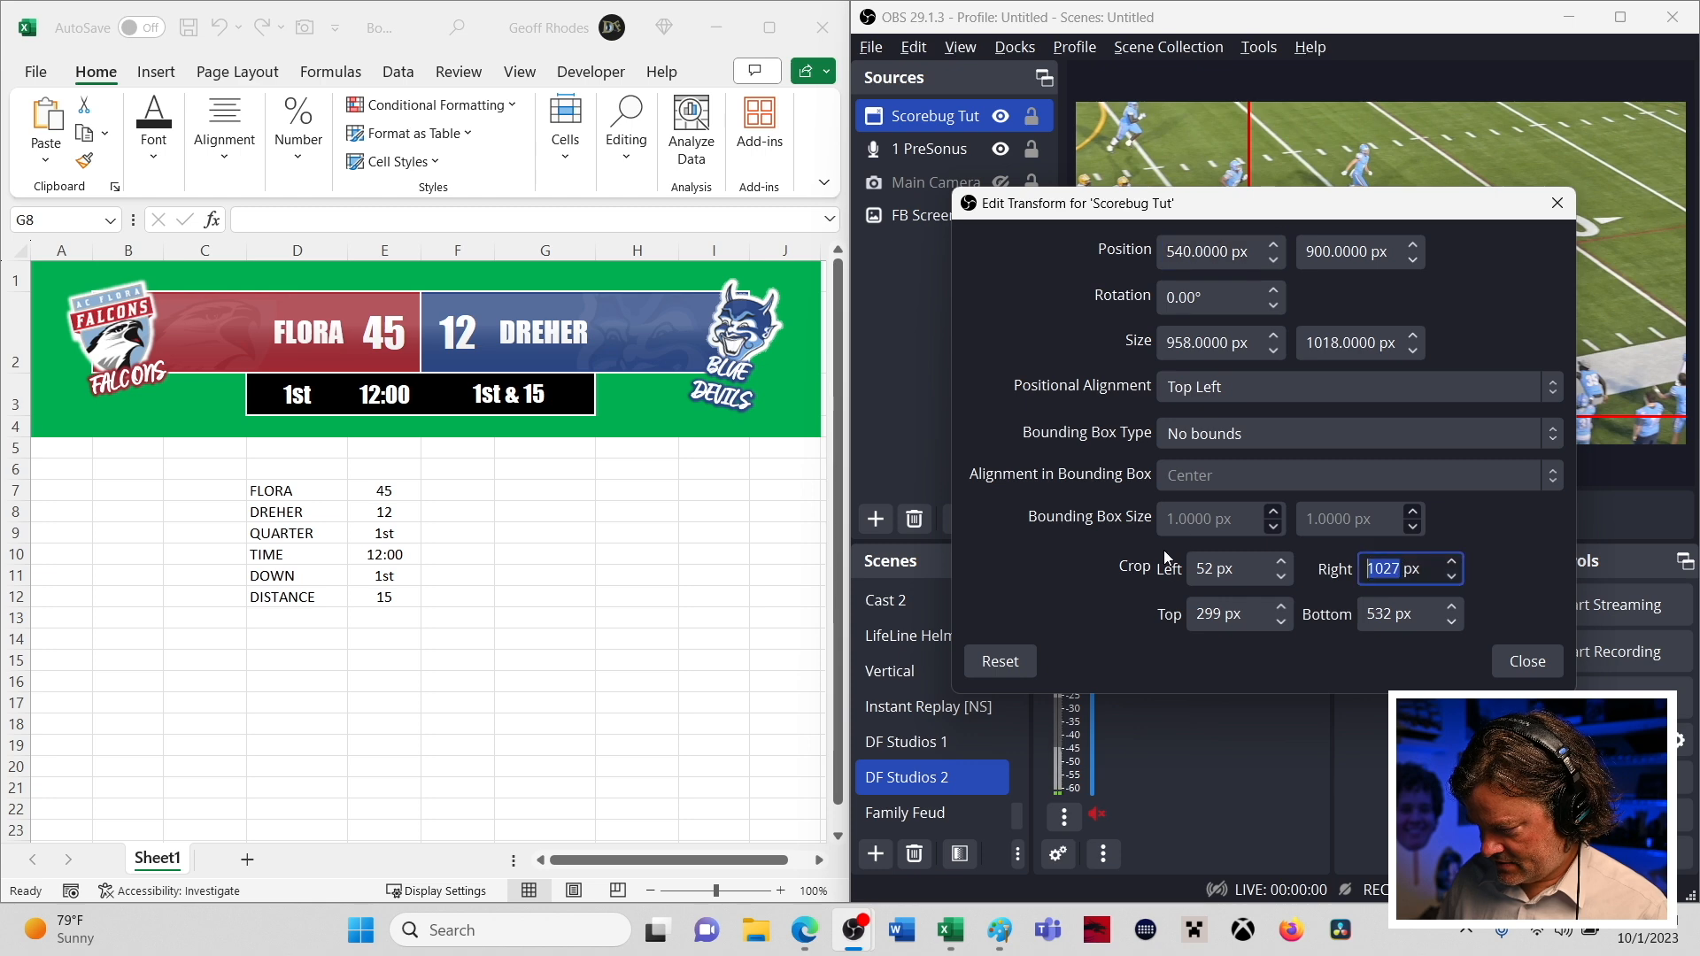
{"action": "type", "text": "0"}
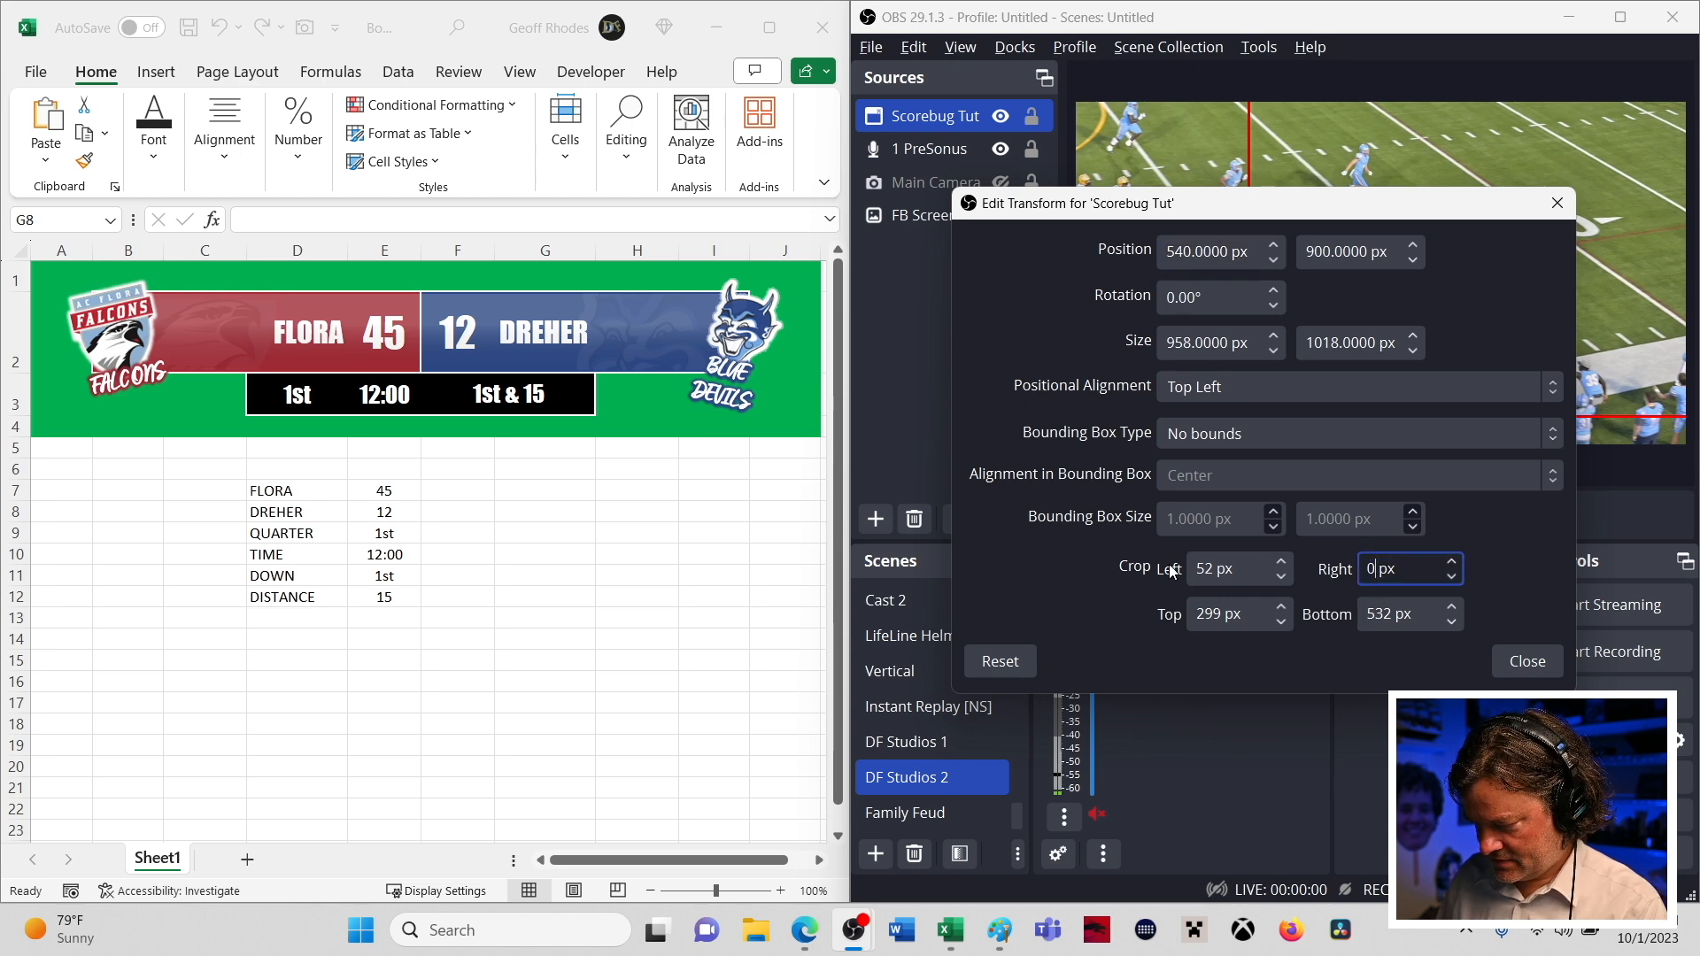
{"action": "left_click", "coordinate": [1535, 664]}
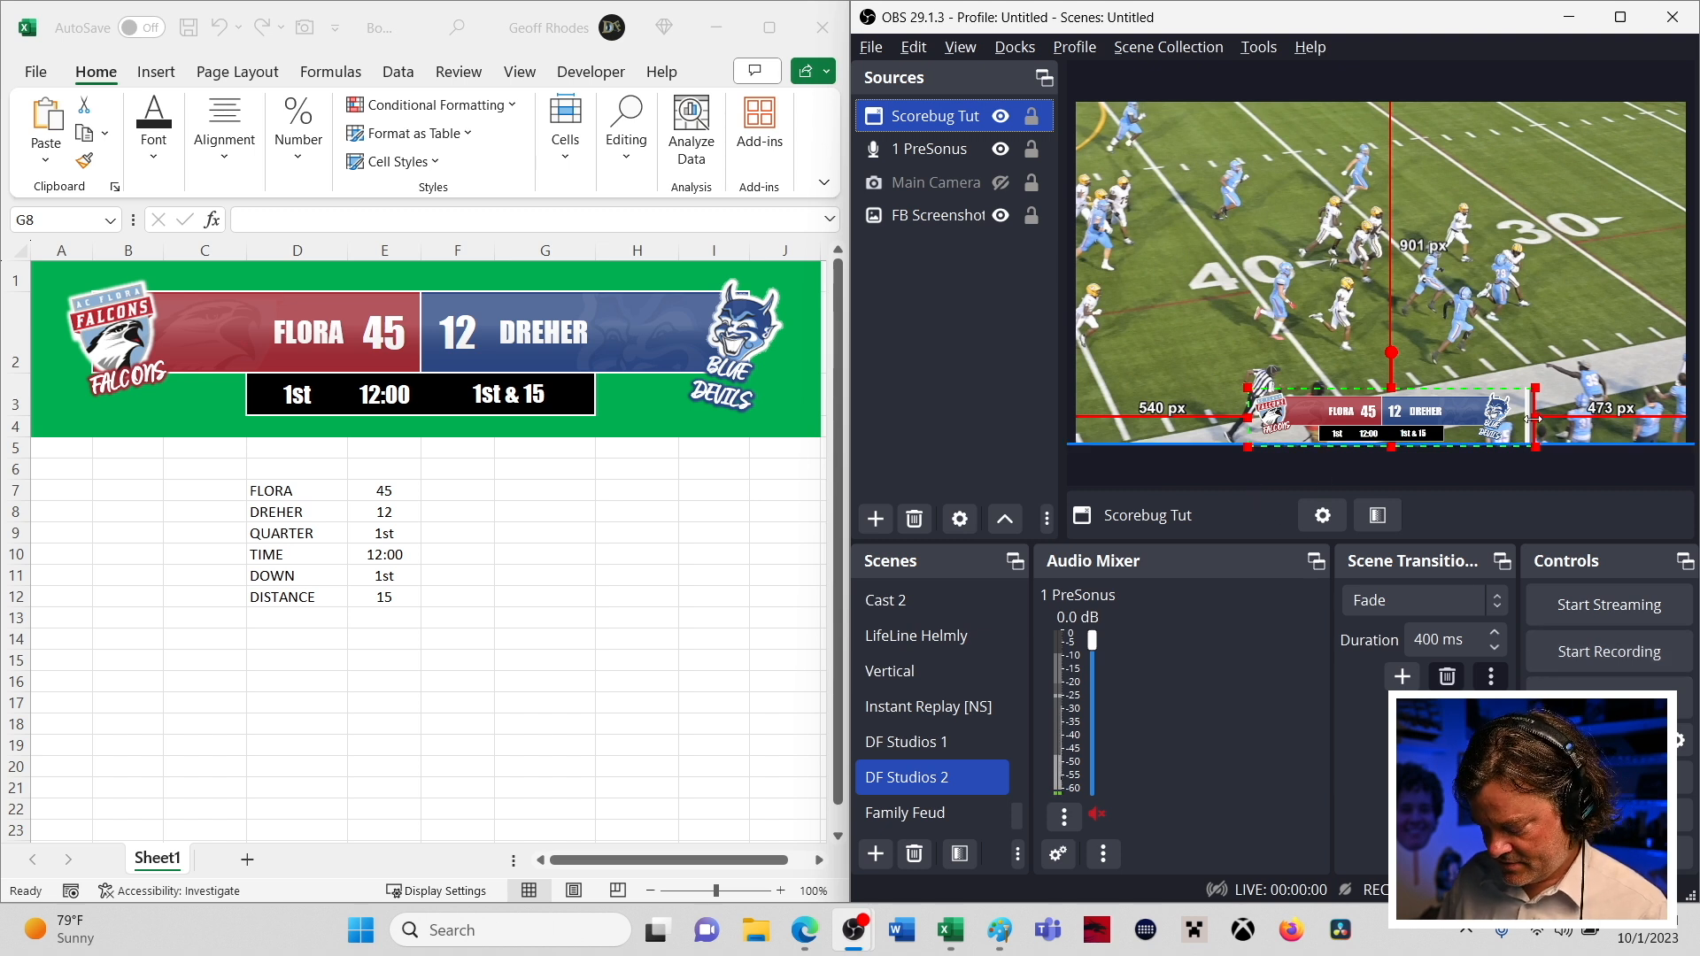
- Crop the right edge of the Scorebug Tut source to the end of the scoreboard graphic, about 541 px from the frame's right side
{"action": "left_click_drag", "start_coordinate": [1532, 418], "coordinate": [1514, 418]}
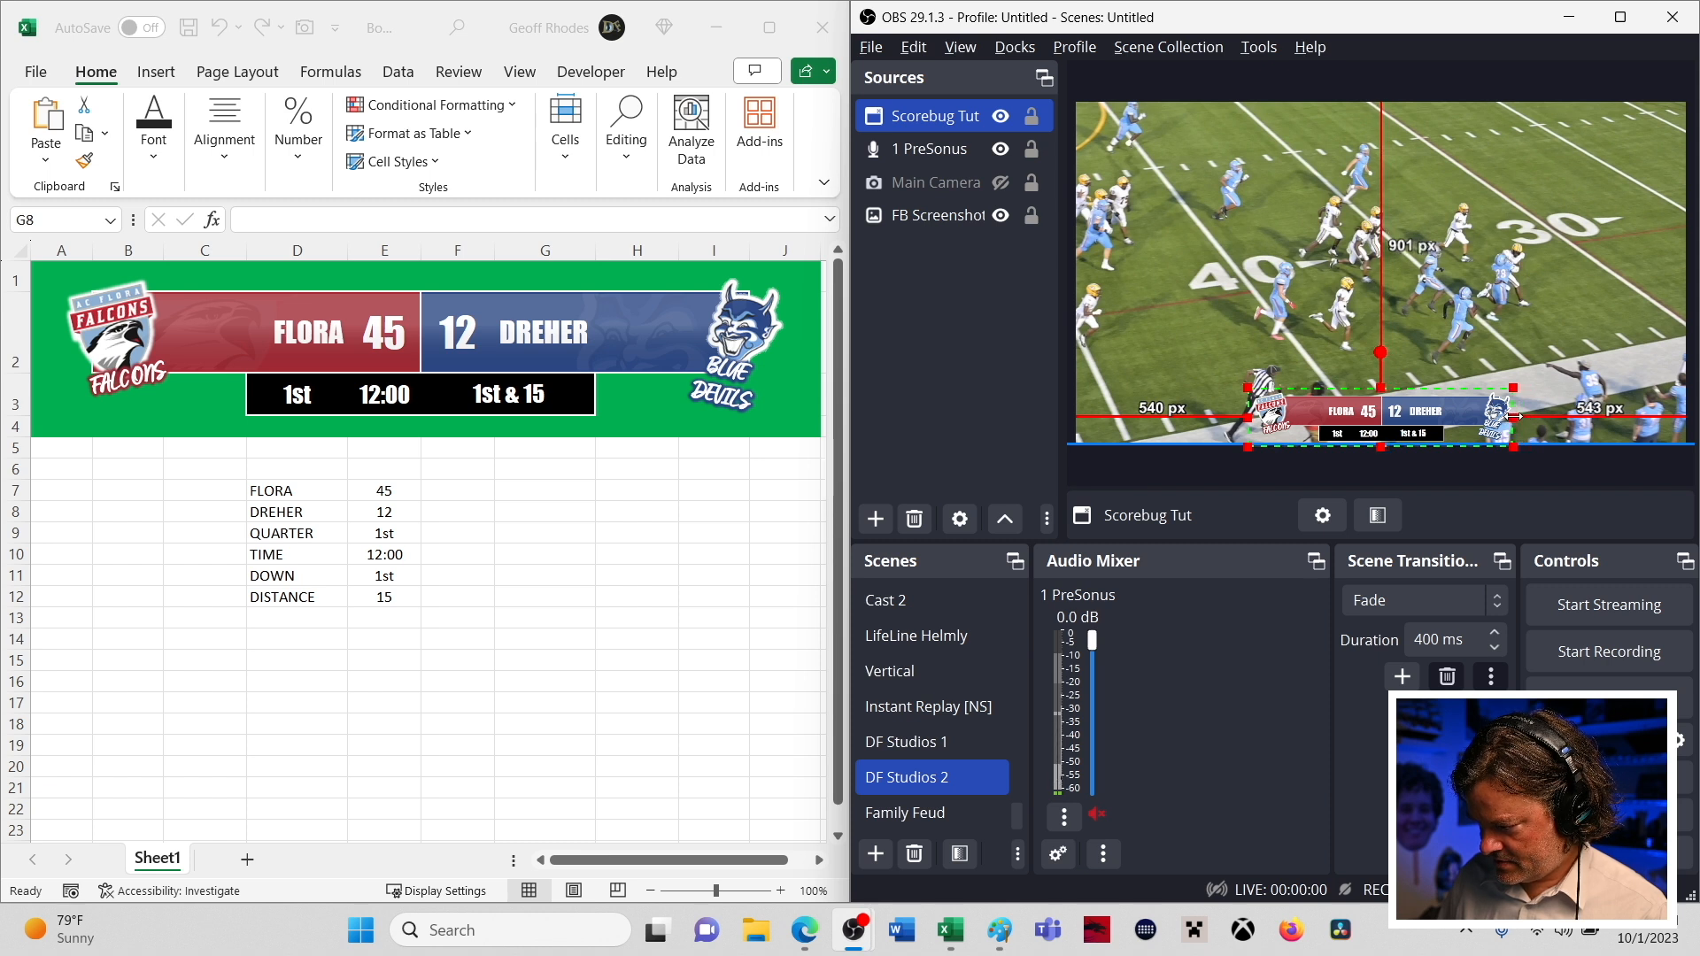
{"action": "left_click_drag", "start_coordinate": [1514, 411], "coordinate": [1516, 411]}
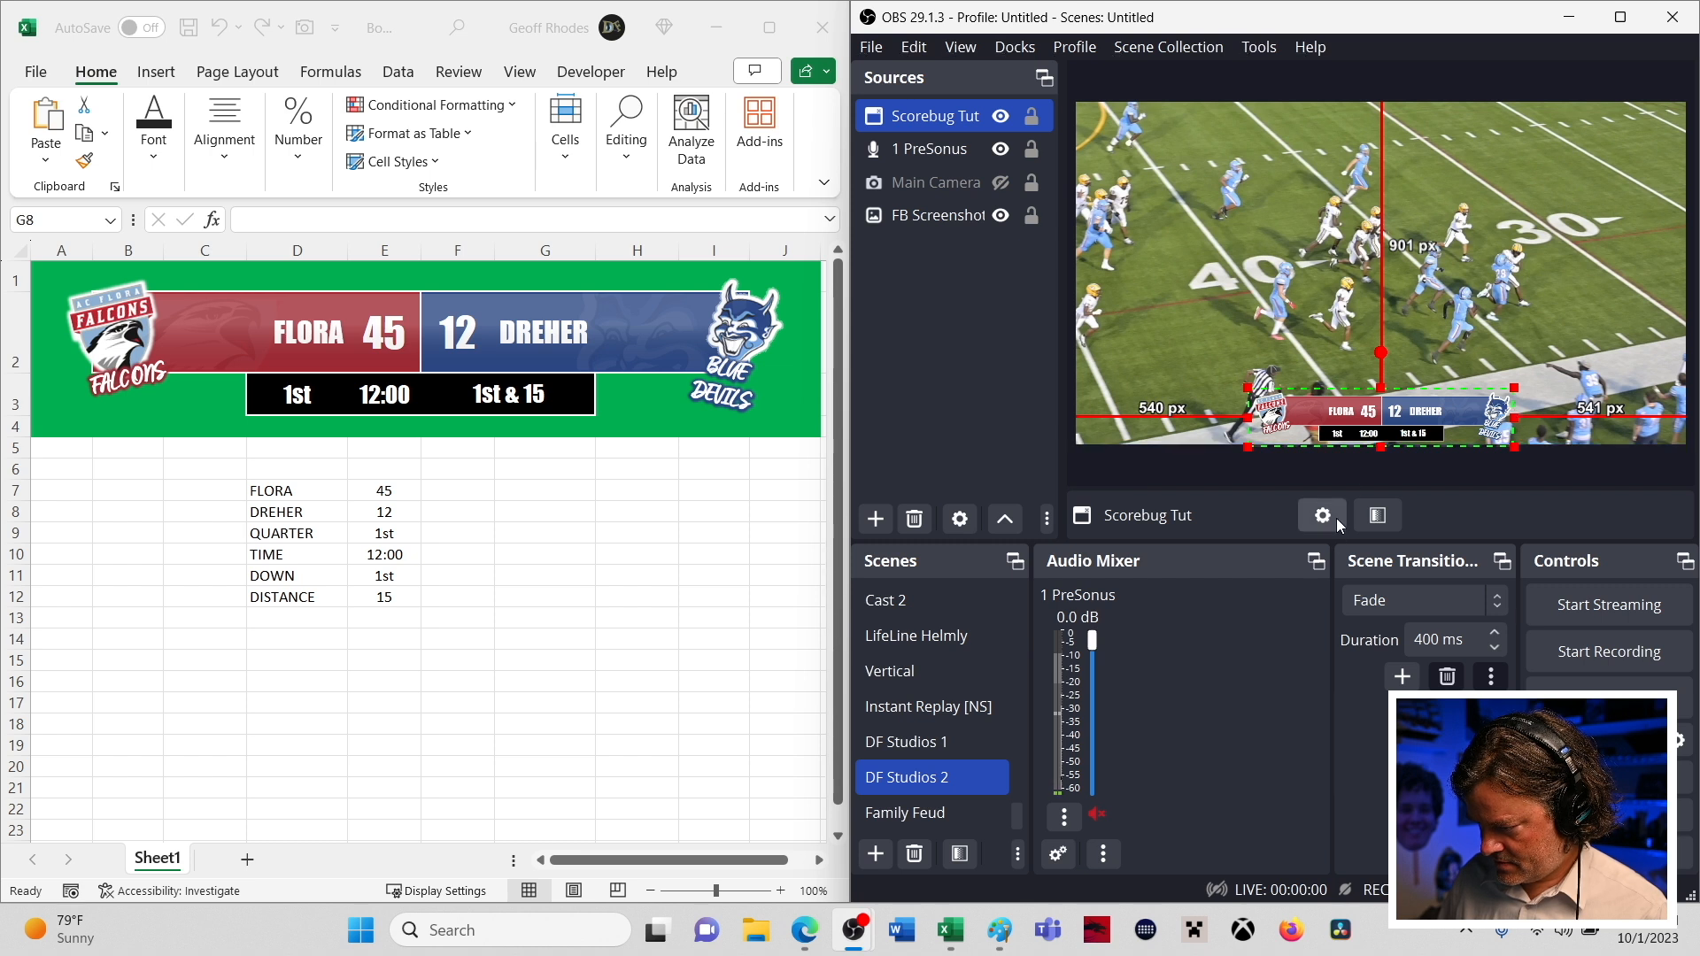
{"action": "left_click", "coordinate": [1352, 468]}
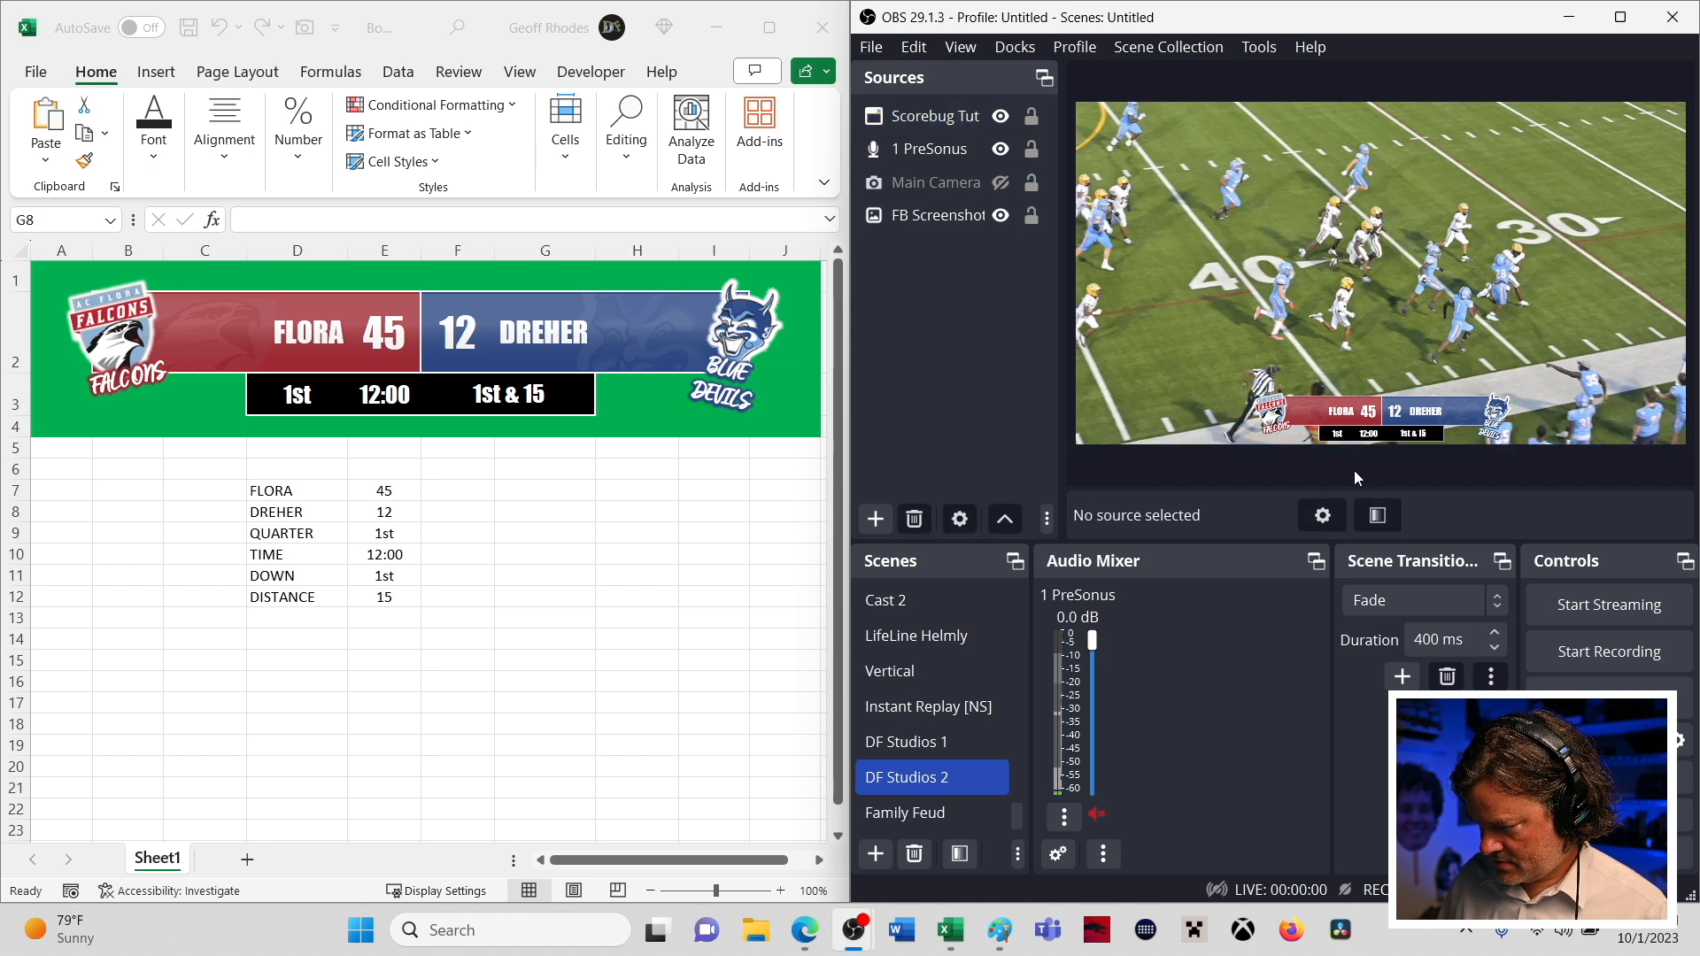
- In the Excel input table, set both the FLORA and DREHER scores in E7 and E8 to 0
{"action": "left_click", "coordinate": [650, 560]}
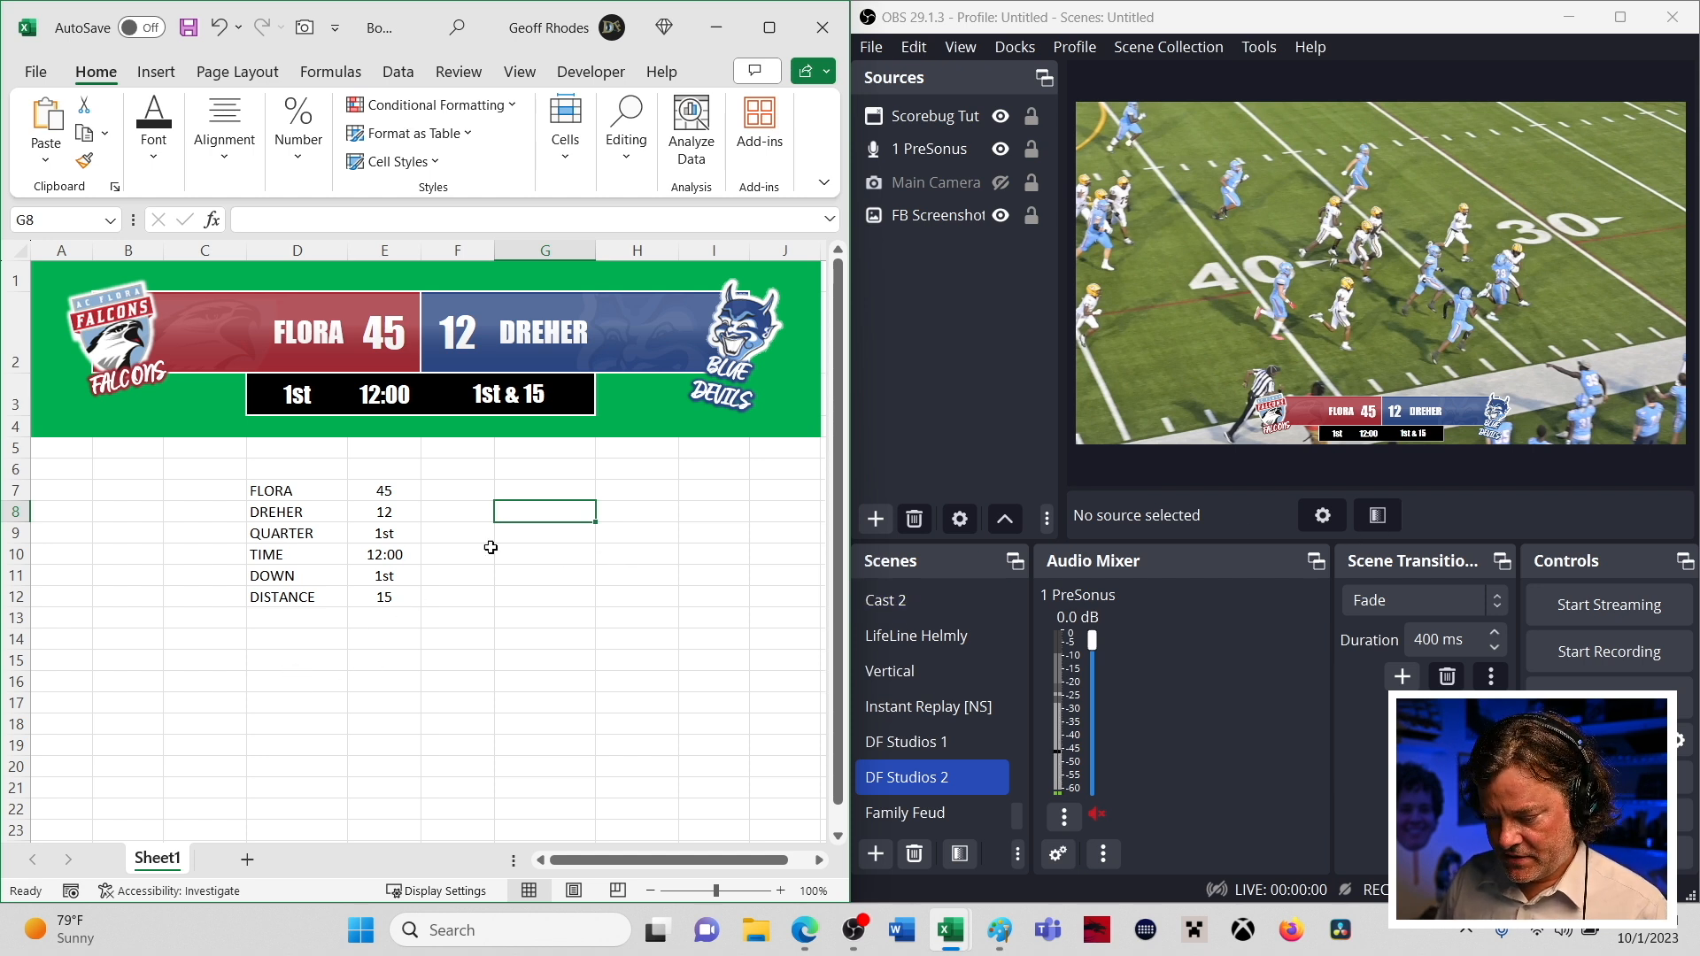
{"action": "left_click", "coordinate": [379, 491]}
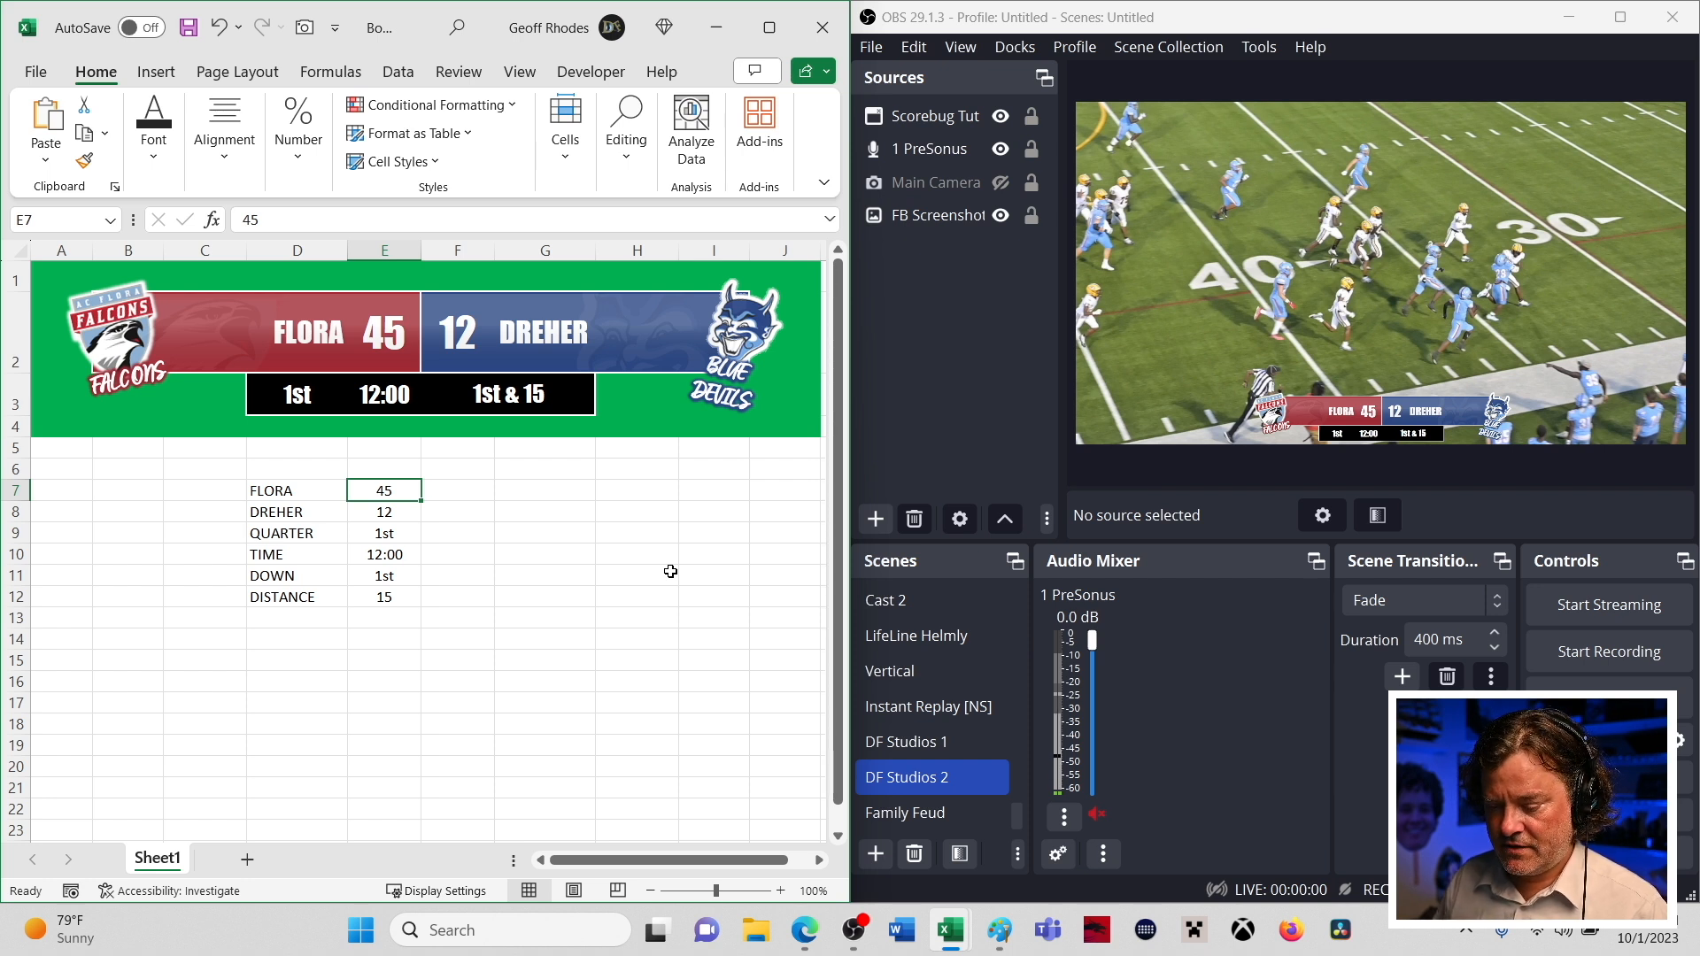
{"action": "key", "text": "Down"}
{"action": "type", "text": "0"}
{"action": "key", "text": "Up"}
{"action": "type", "text": "0"}
{"action": "key", "text": "Return"}
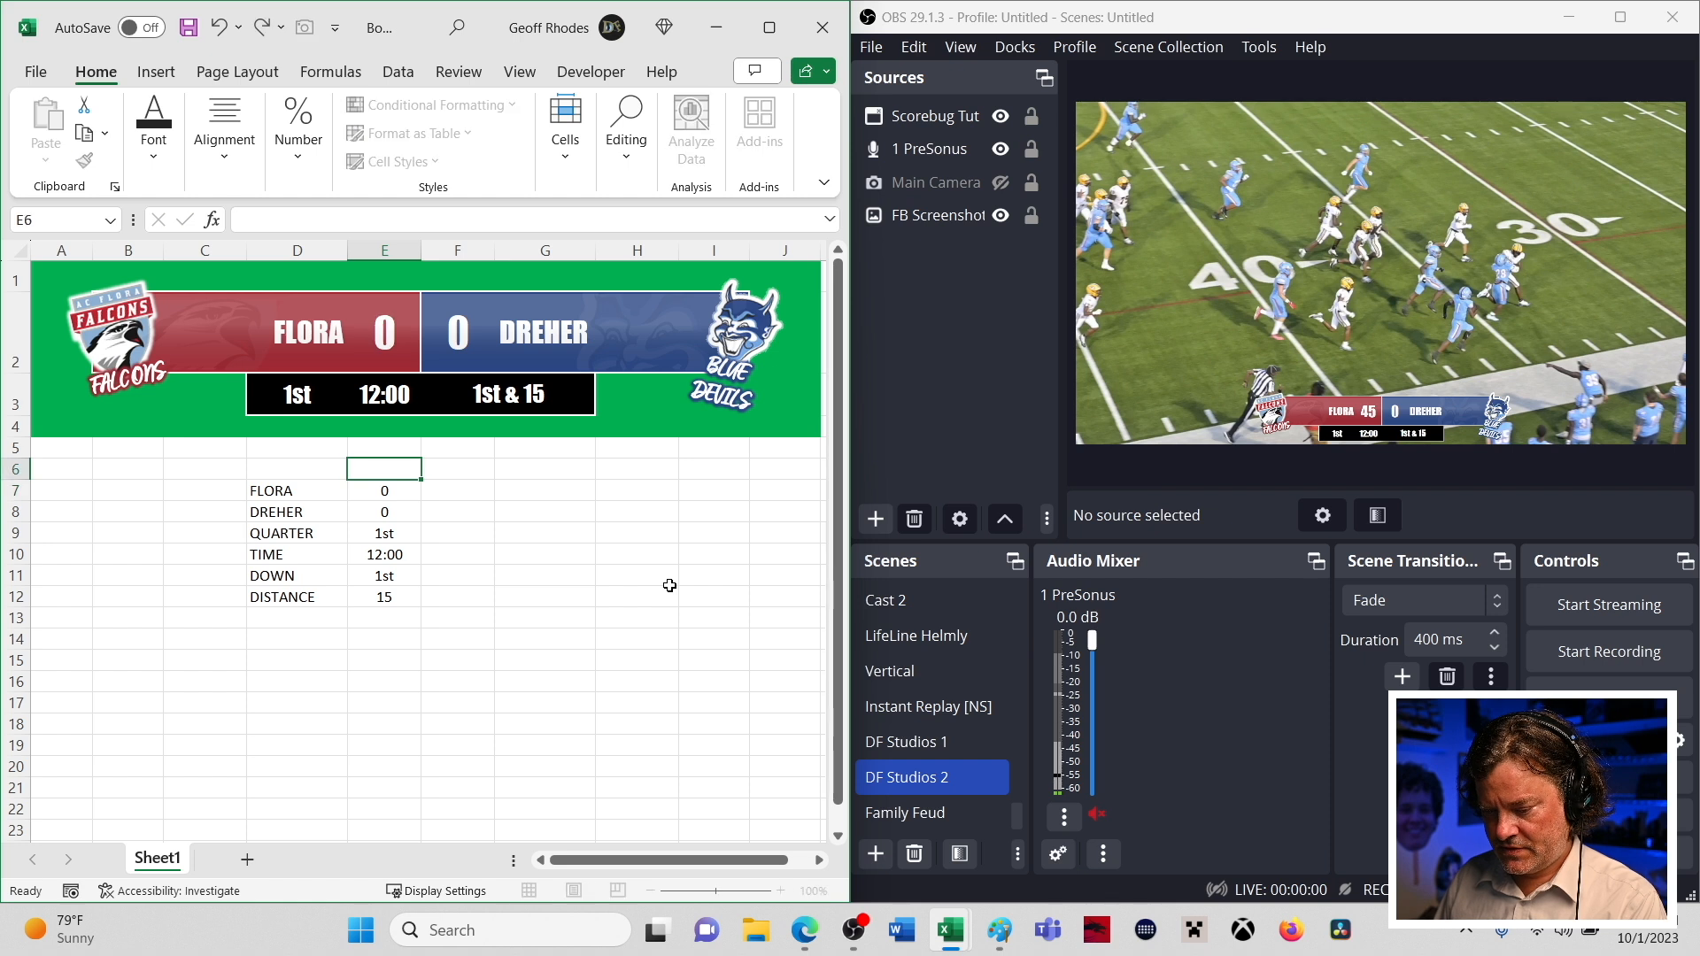
- Set the FLORA score in E7 to 7 and the DREHER score in E8 to 3
{"action": "key", "text": "Up"}
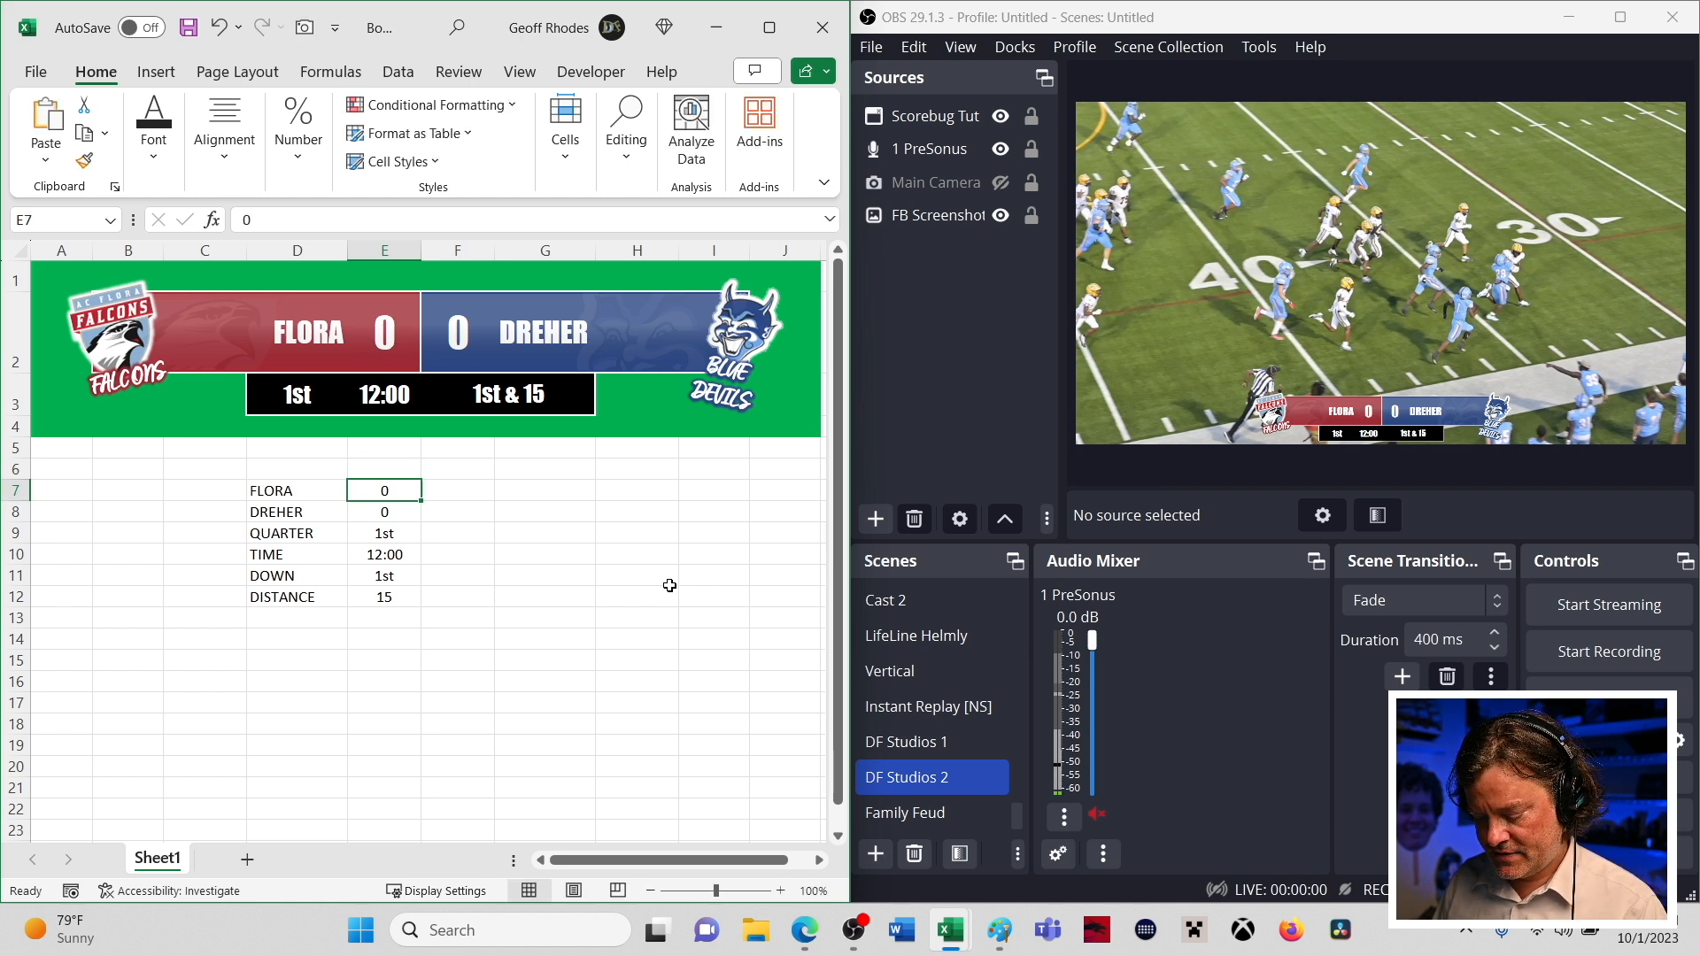
{"action": "type", "text": "7"}
{"action": "key", "text": "Return"}
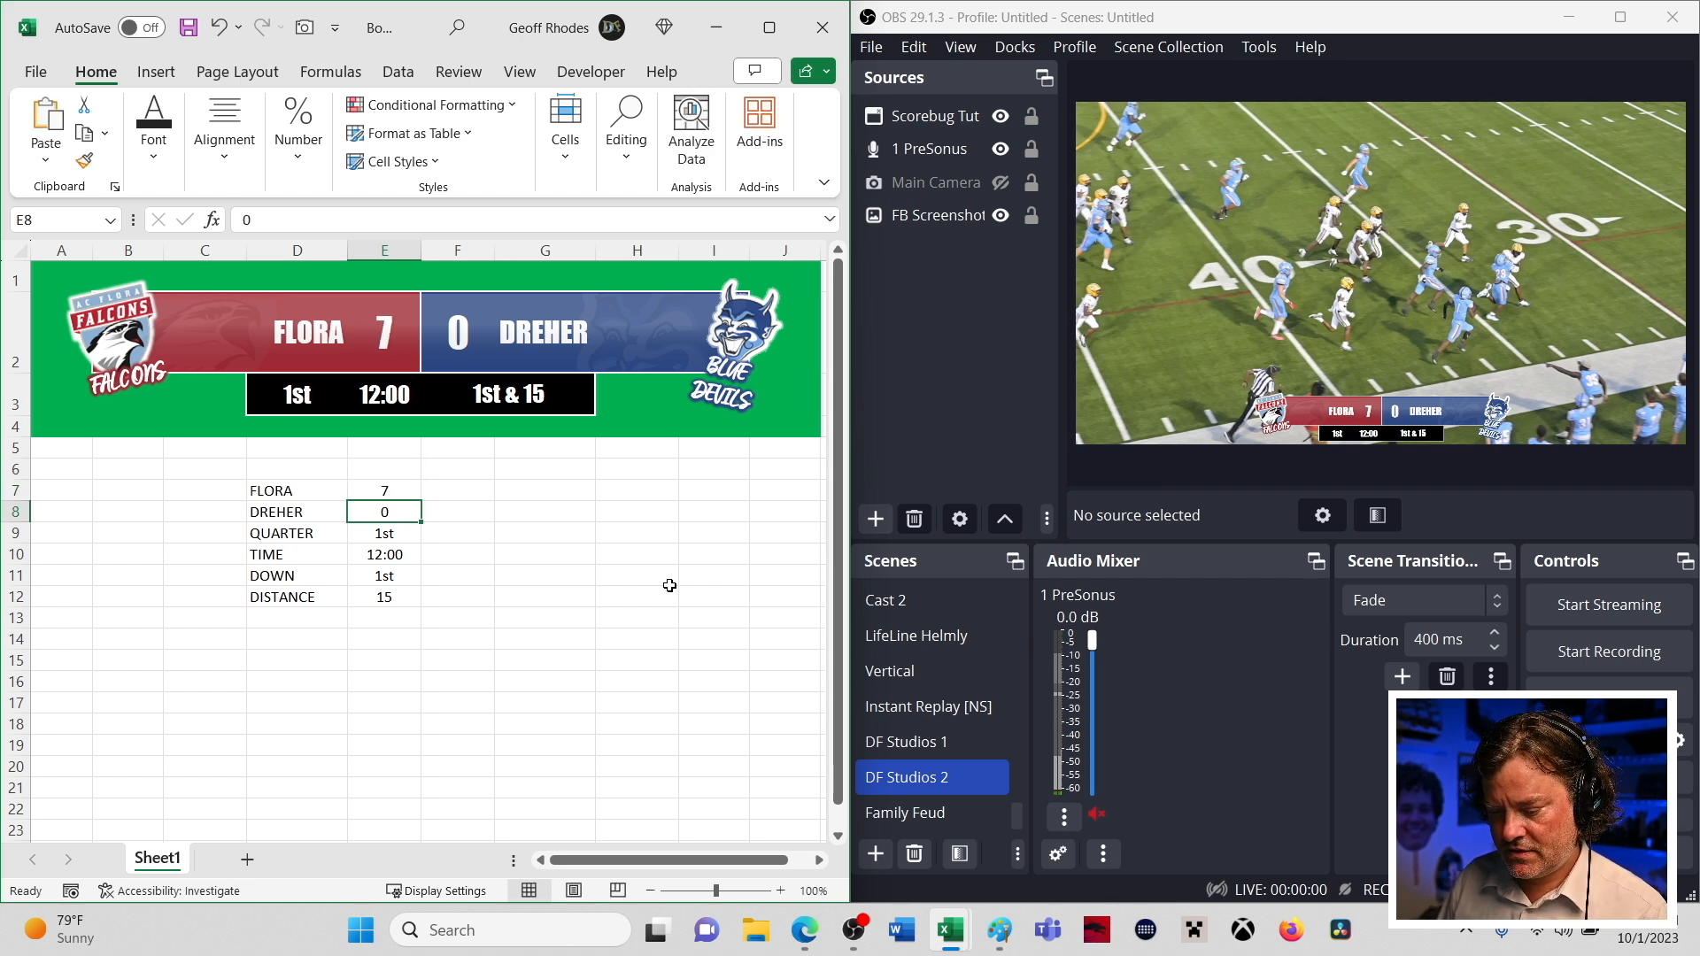
{"action": "type", "text": "3"}
{"action": "key", "text": "Up"}
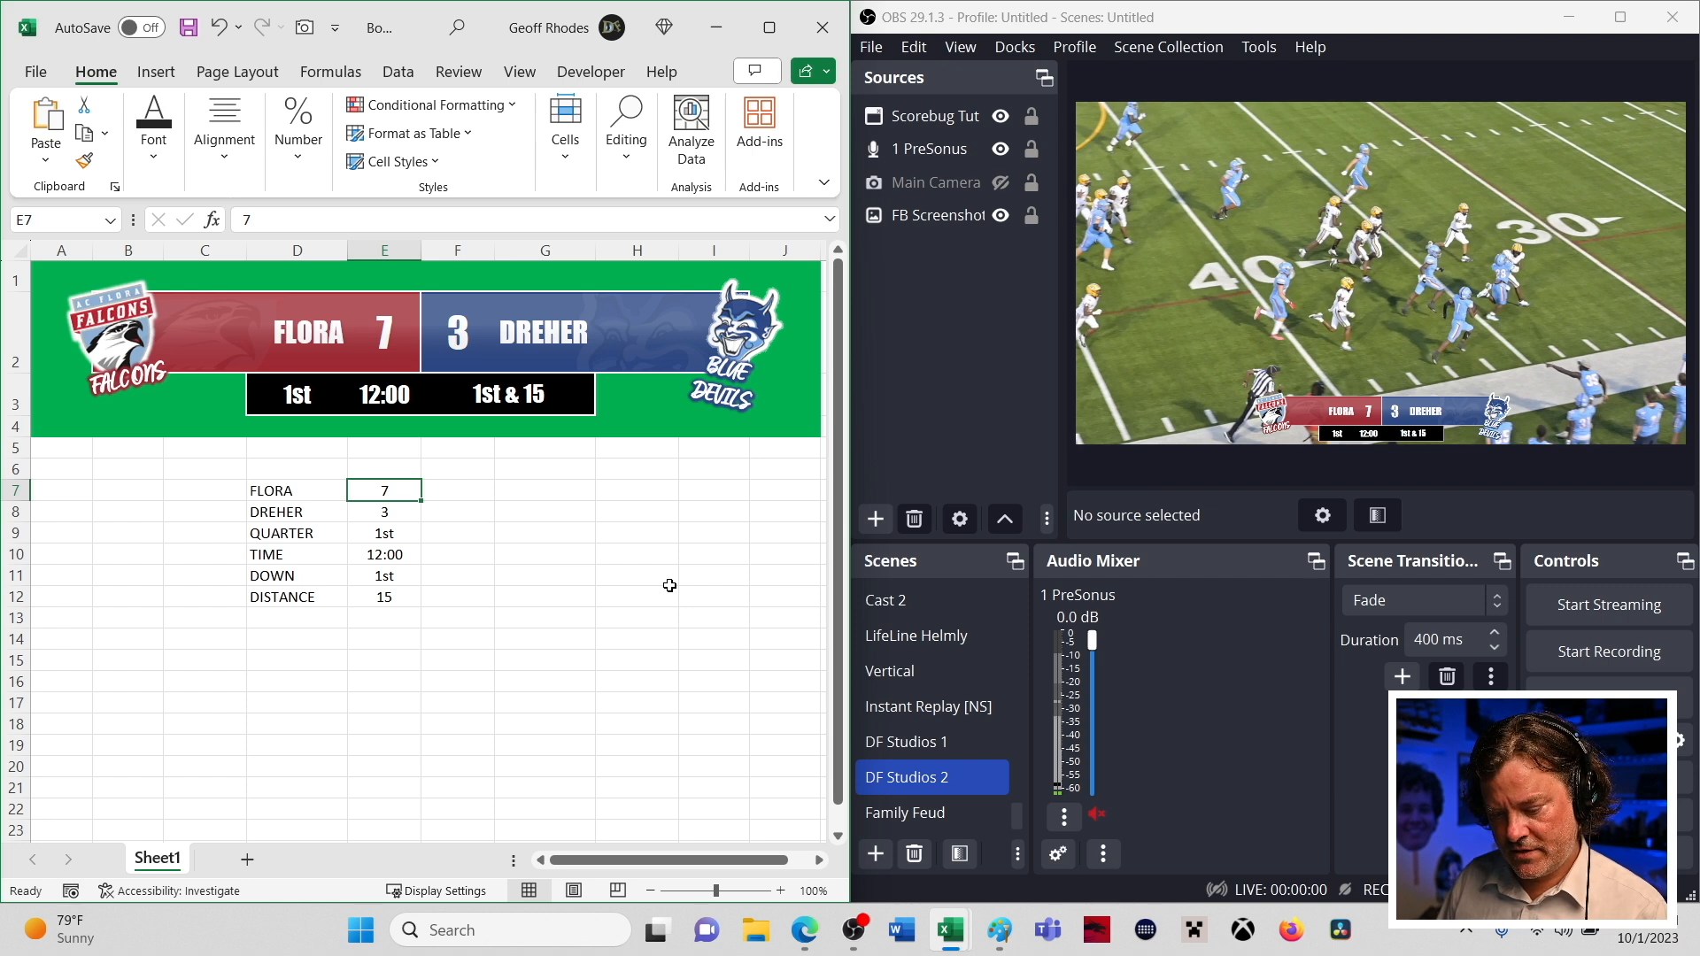
{"action": "key", "text": "Down"}
{"action": "key", "text": "Down"}
{"action": "key", "text": "Down"}
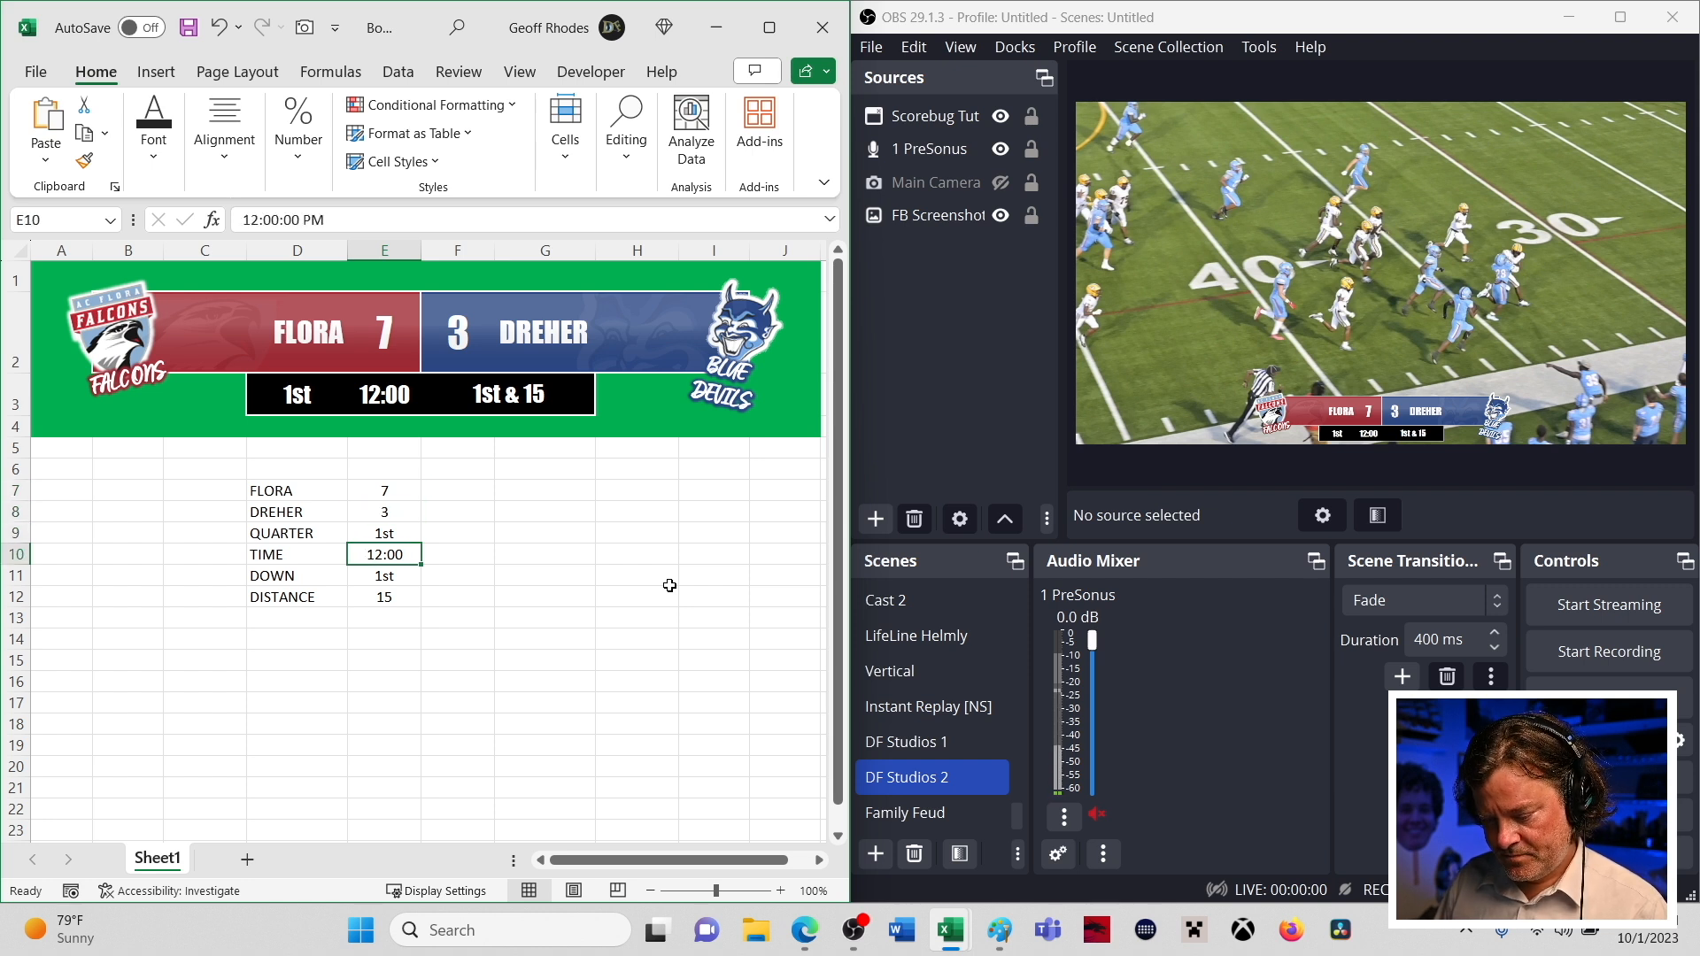
{"action": "key", "text": "Down"}
{"action": "key", "text": "Up"}
{"action": "key", "text": "Up"}
{"action": "key", "text": "Down"}
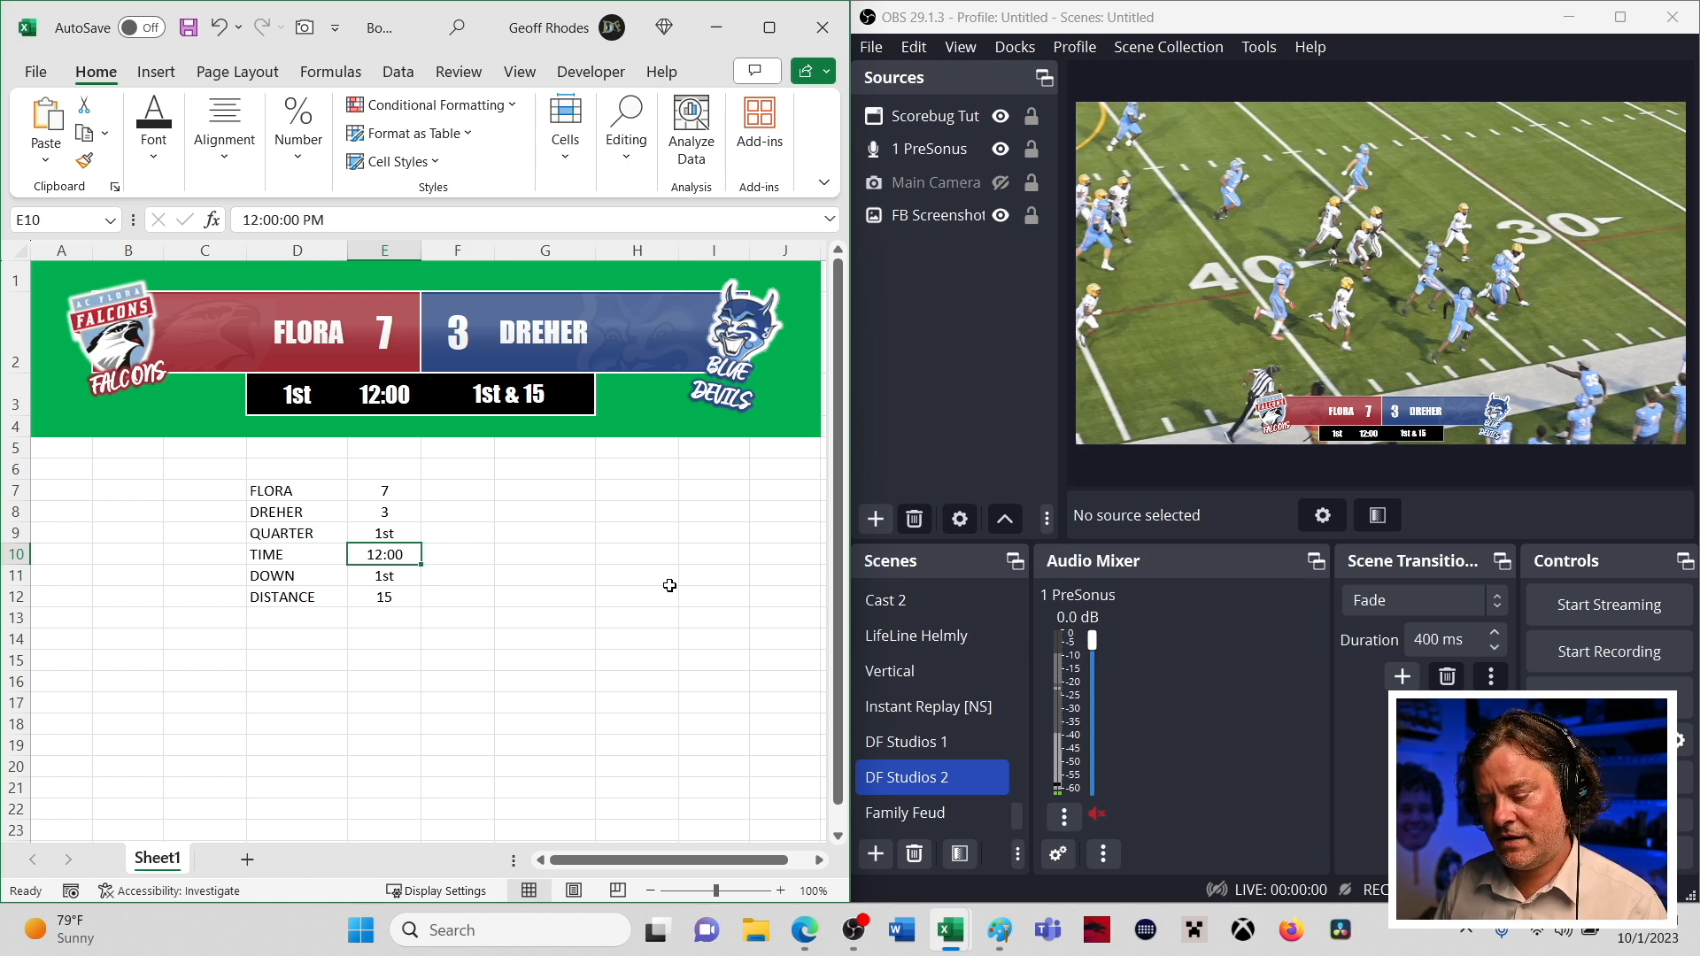
- Clear the game clock formula from cell E3 of the scoreboard graphic to try the overlay without a time
{"action": "key", "text": "Up"}
{"action": "key", "text": "Up"}
{"action": "key", "text": "Up"}
{"action": "key", "text": "Up"}
{"action": "key", "text": "Up"}
{"action": "key", "text": "Up"}
{"action": "key", "text": "Up"}
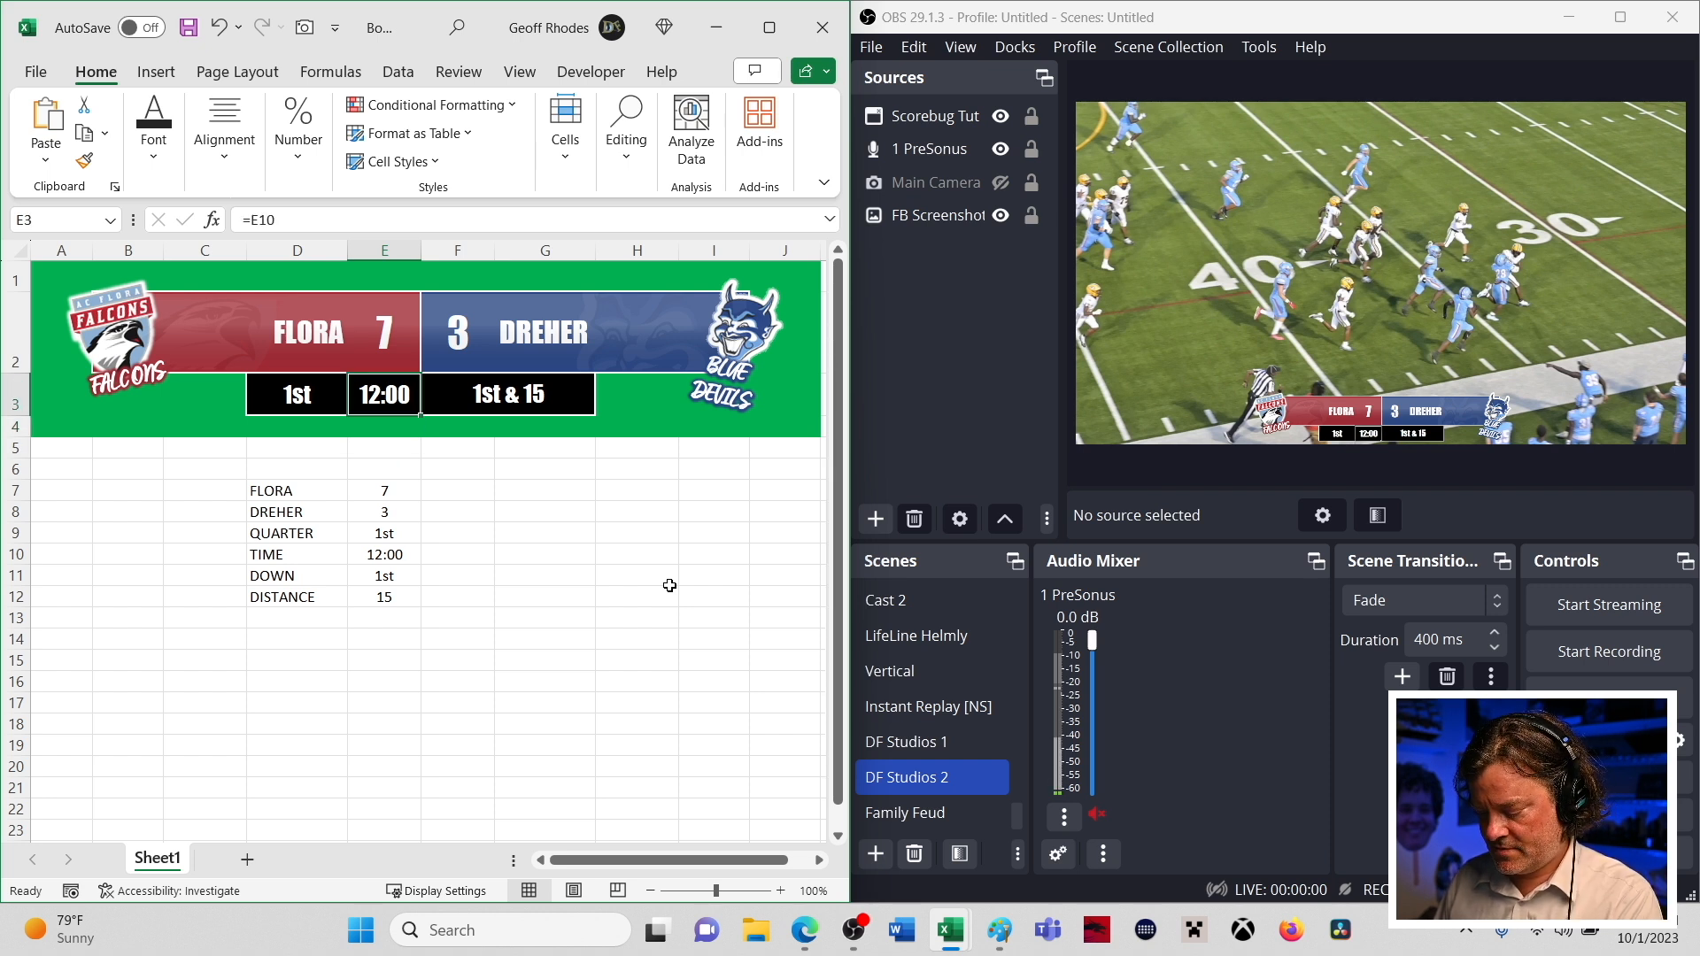
{"action": "key", "text": "BackSpace"}
{"action": "key", "text": "Return"}
{"action": "key", "text": "Down"}
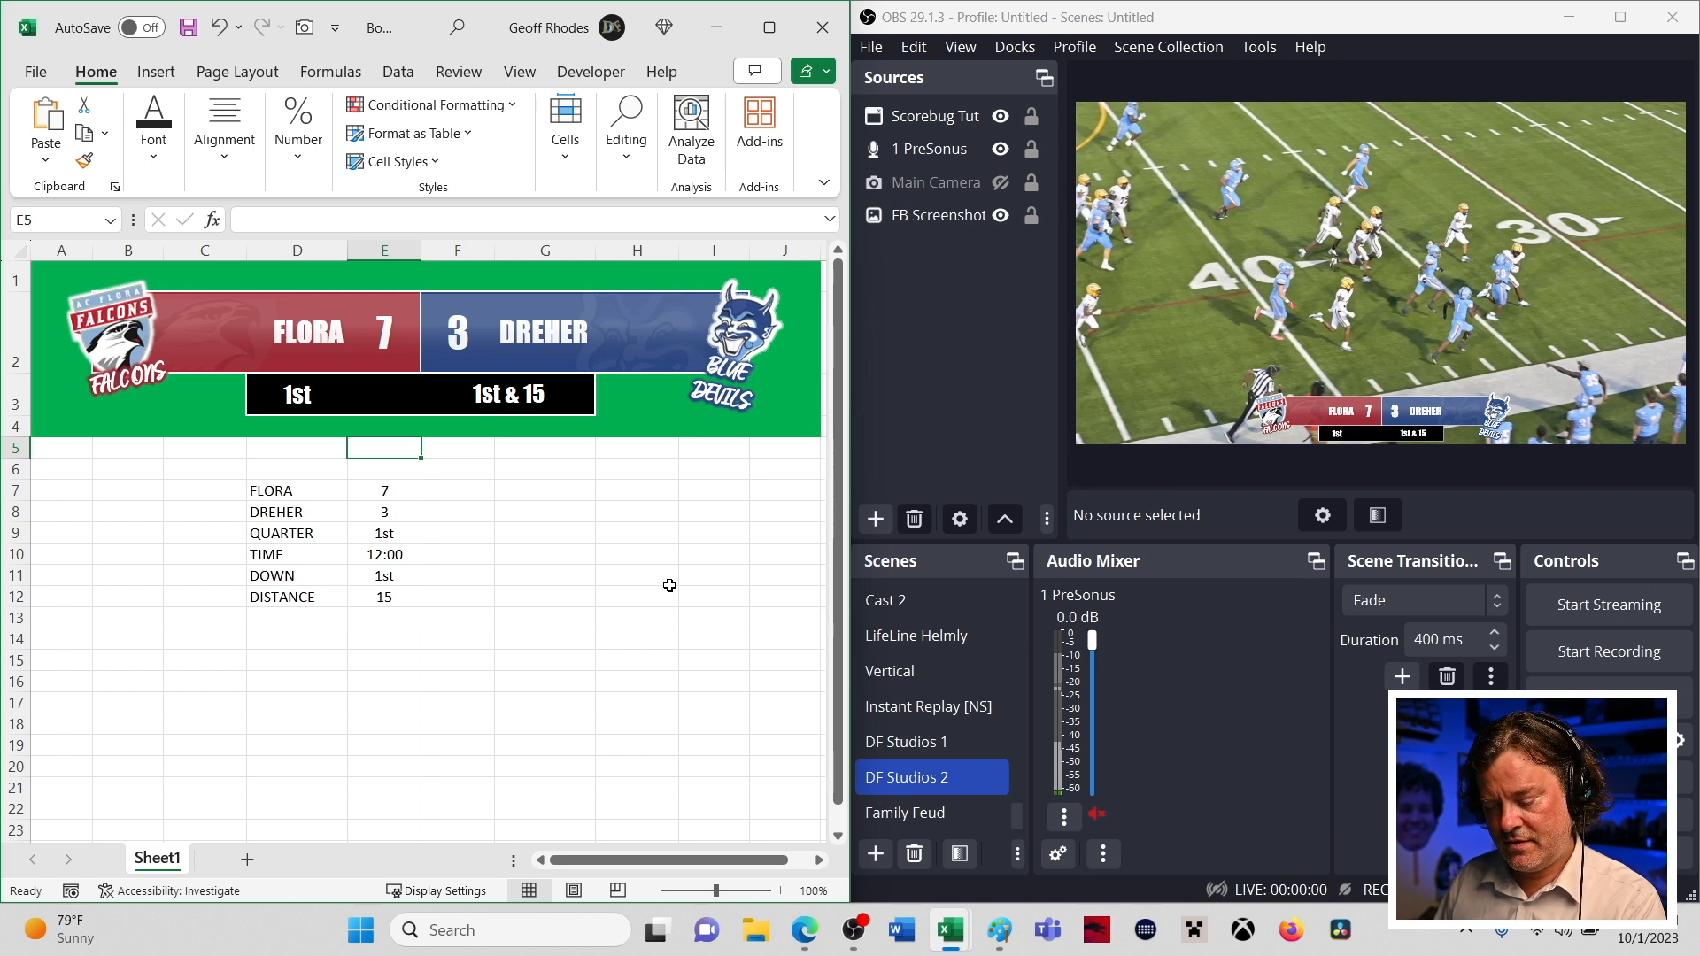
{"action": "key", "text": "Up"}
{"action": "key", "text": "Up"}
{"action": "key", "text": "Down"}
{"action": "key", "text": "Down"}
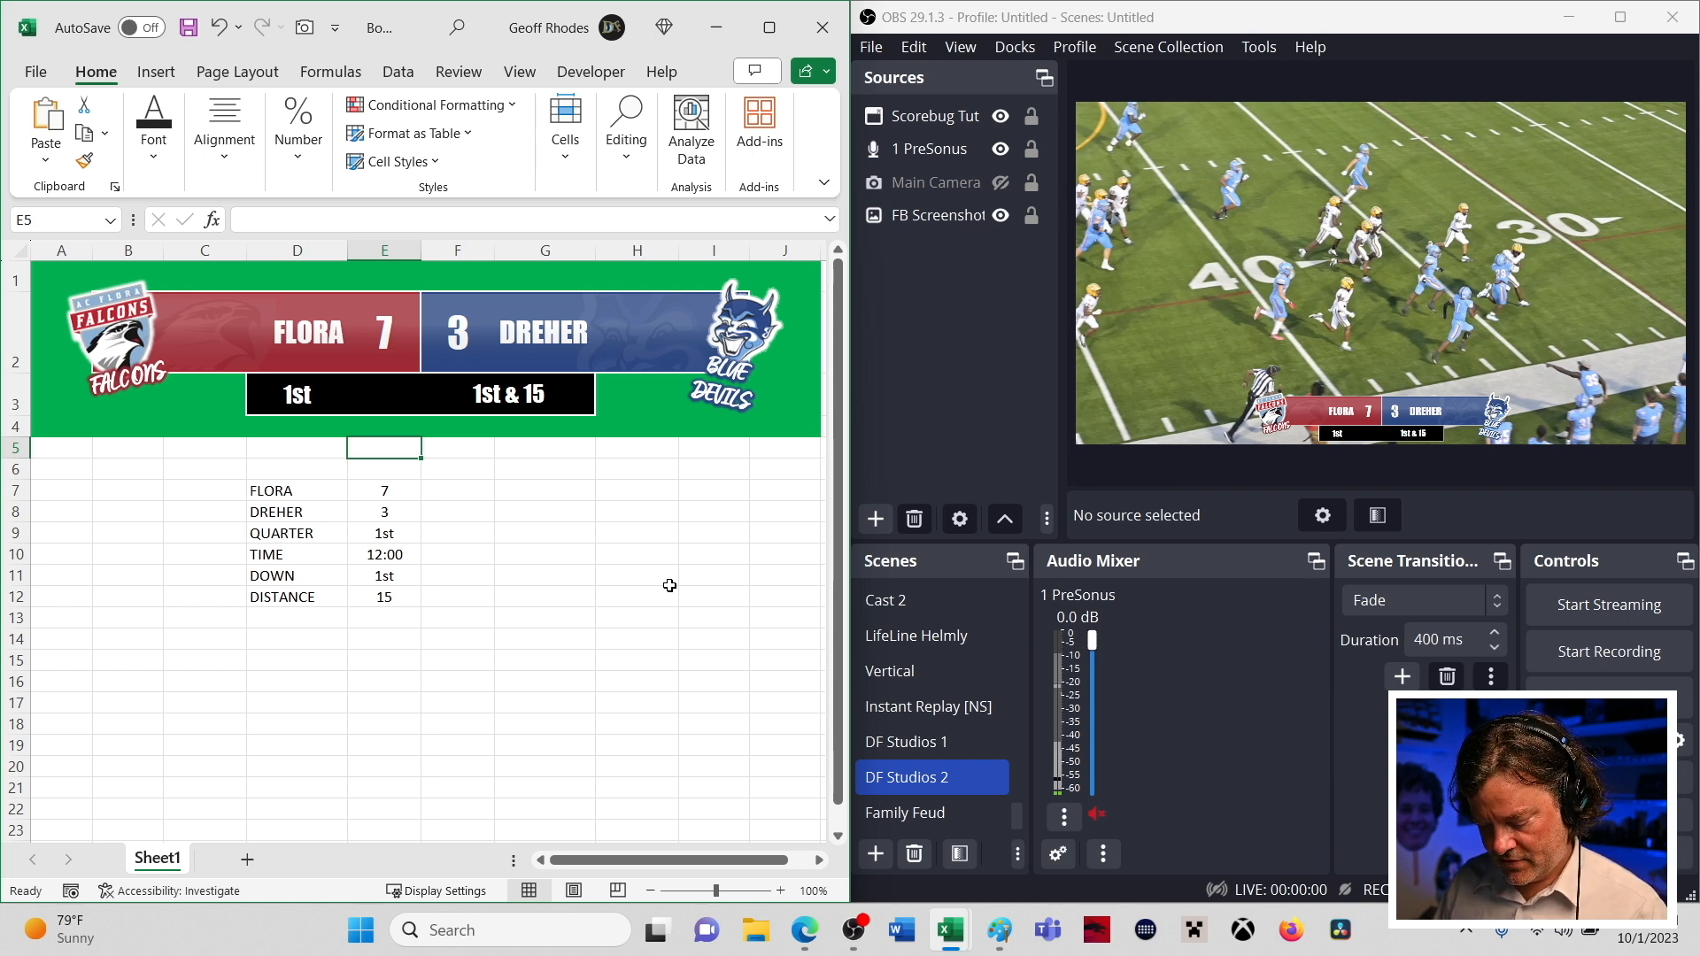
- Undo the clearing of the clock cell E3 and return to the FLORA score in the input table
{"action": "key", "text": "ctrl+z"}
{"action": "key", "text": "Down"}
{"action": "key", "text": "Down"}
{"action": "key", "text": "Down"}
{"action": "key", "text": "Down"}
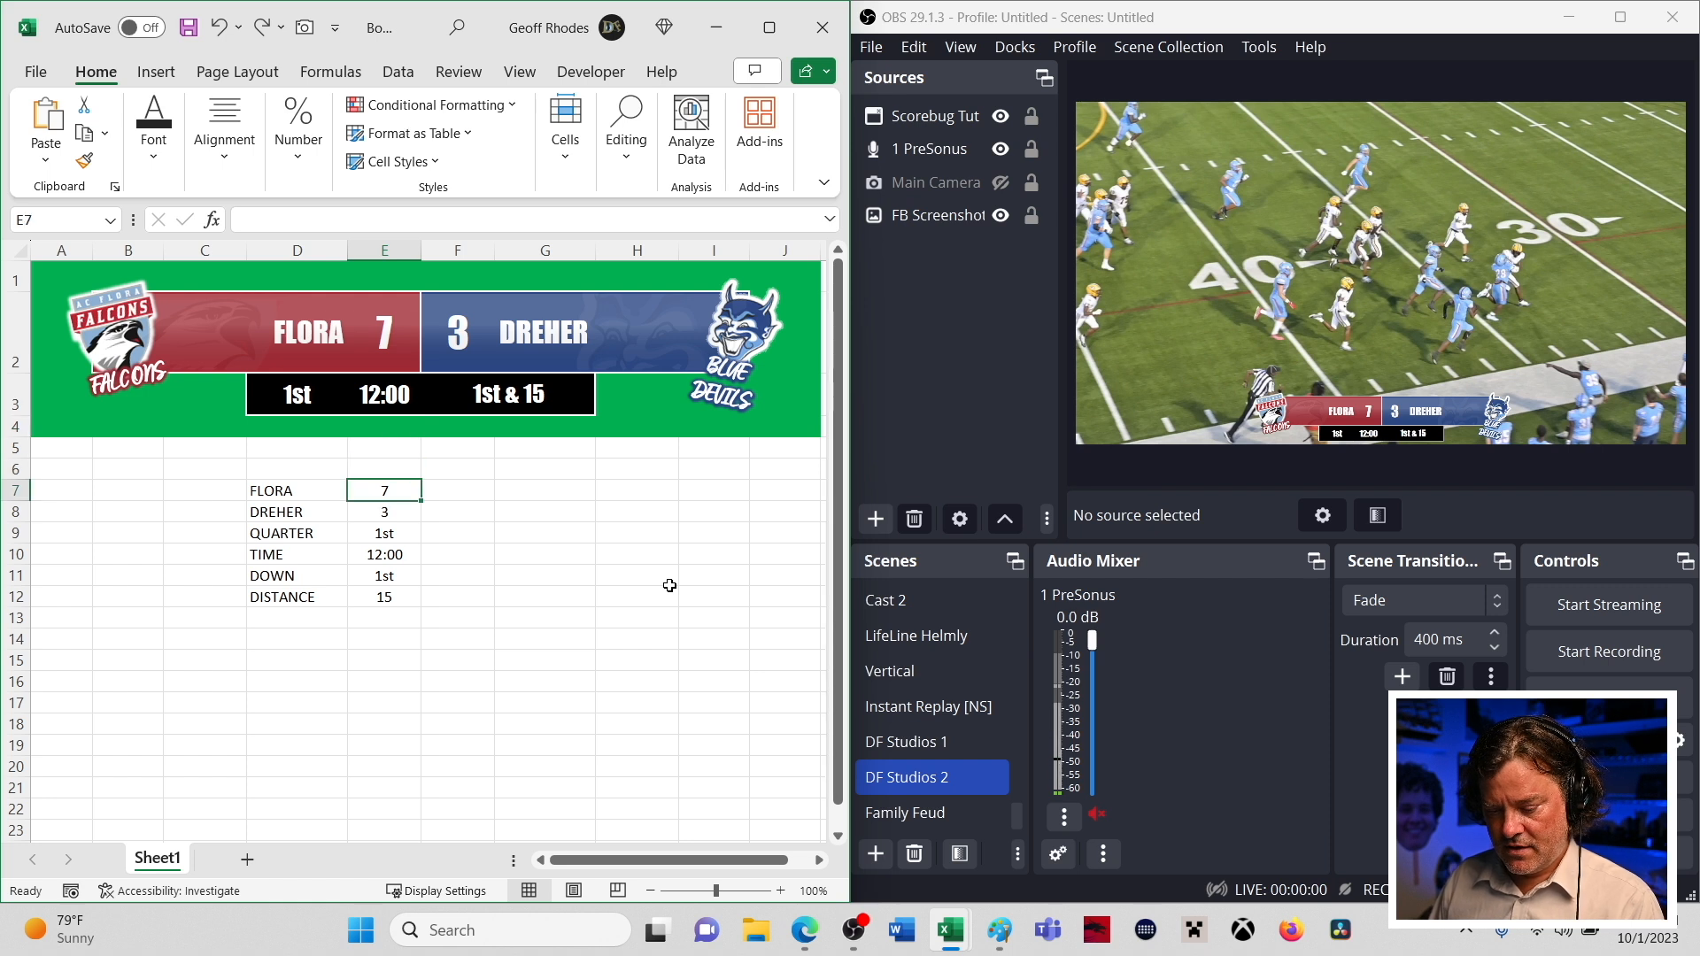